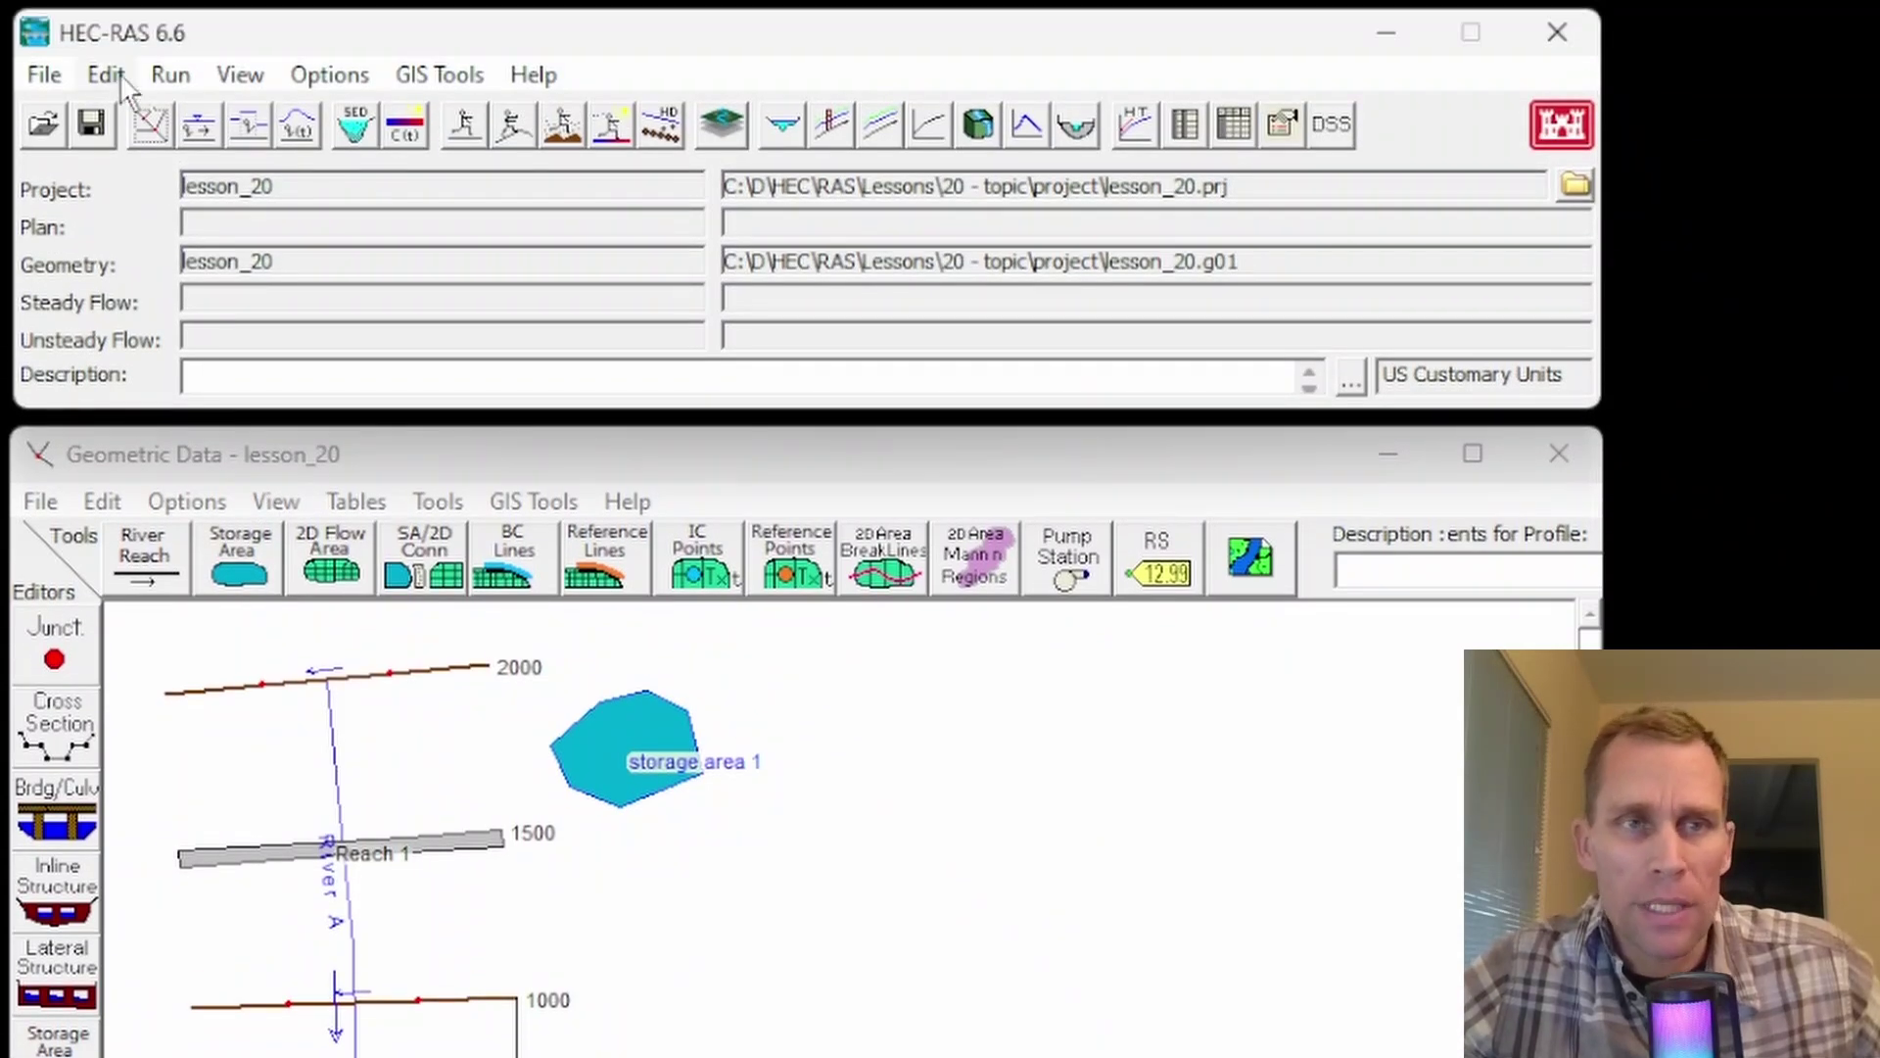
- Open the steady flow data editor and place its window over the geometry schematic
{"action": "left_click", "coordinate": [111, 78]}
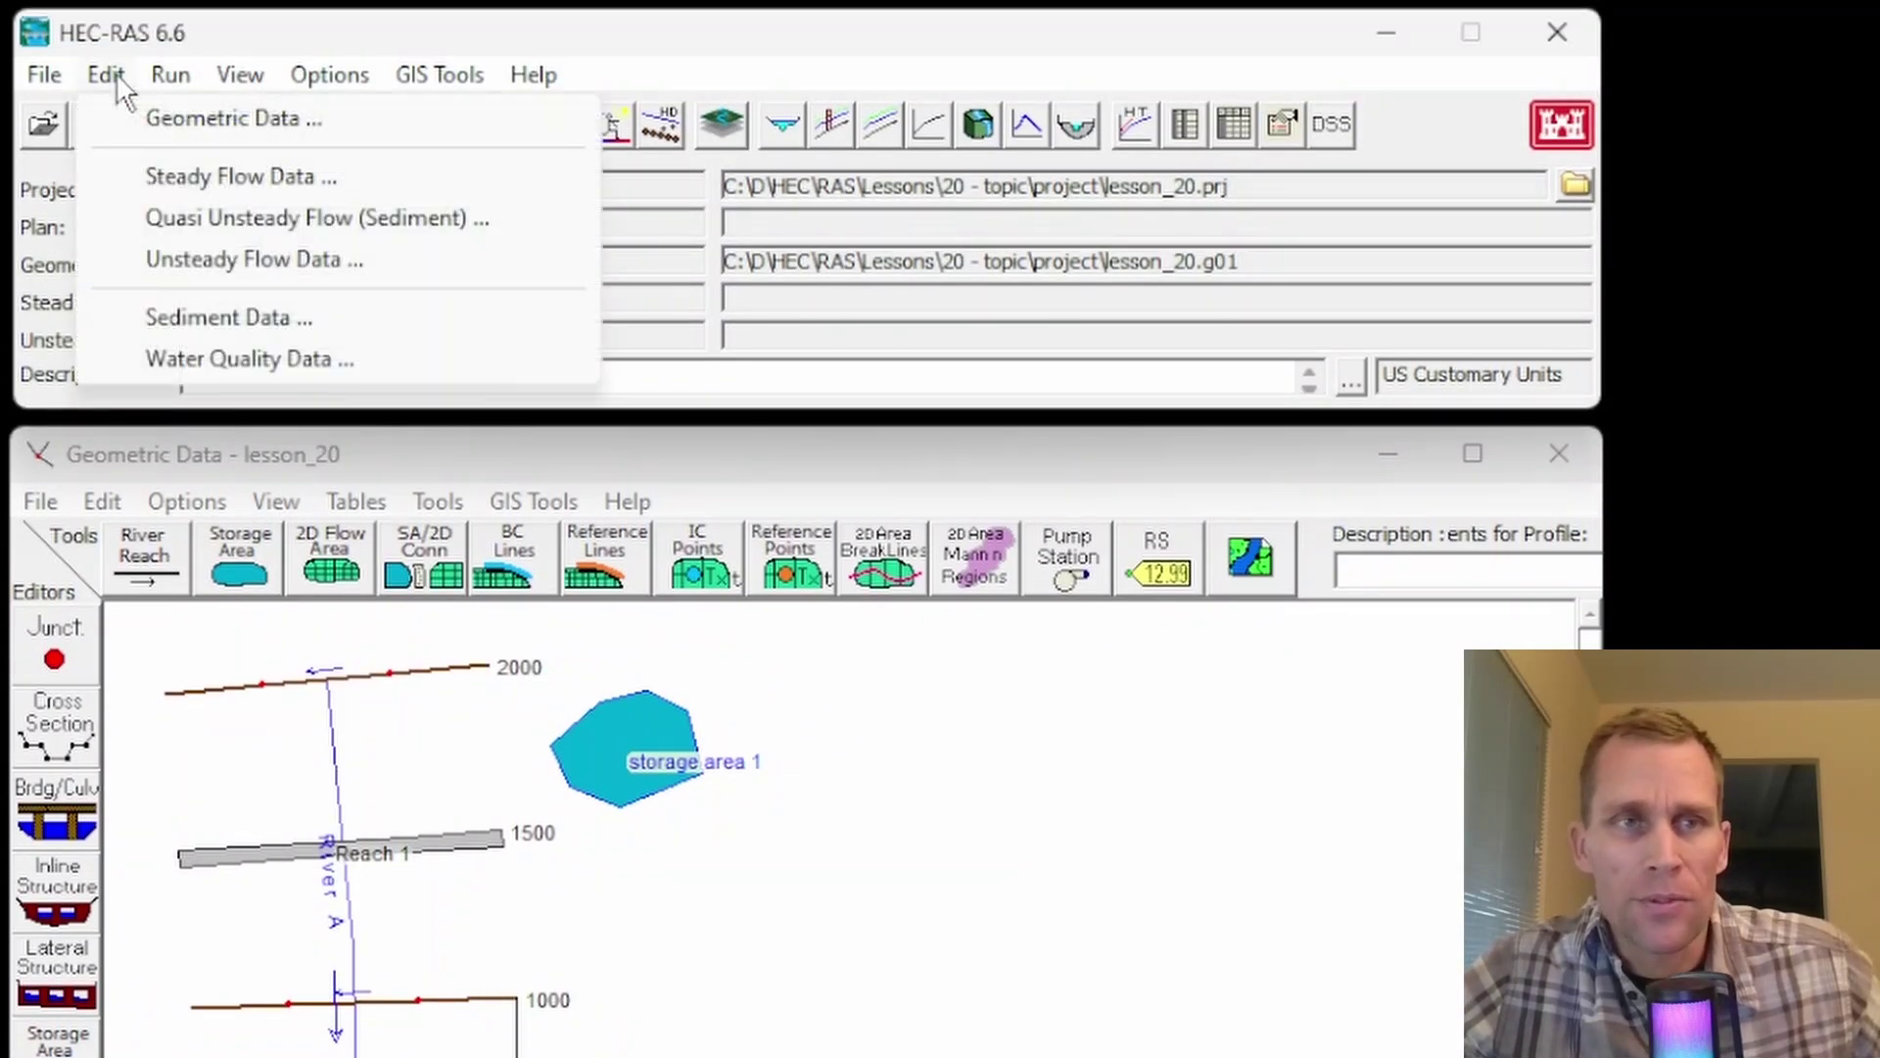
{"action": "left_click", "coordinate": [183, 171]}
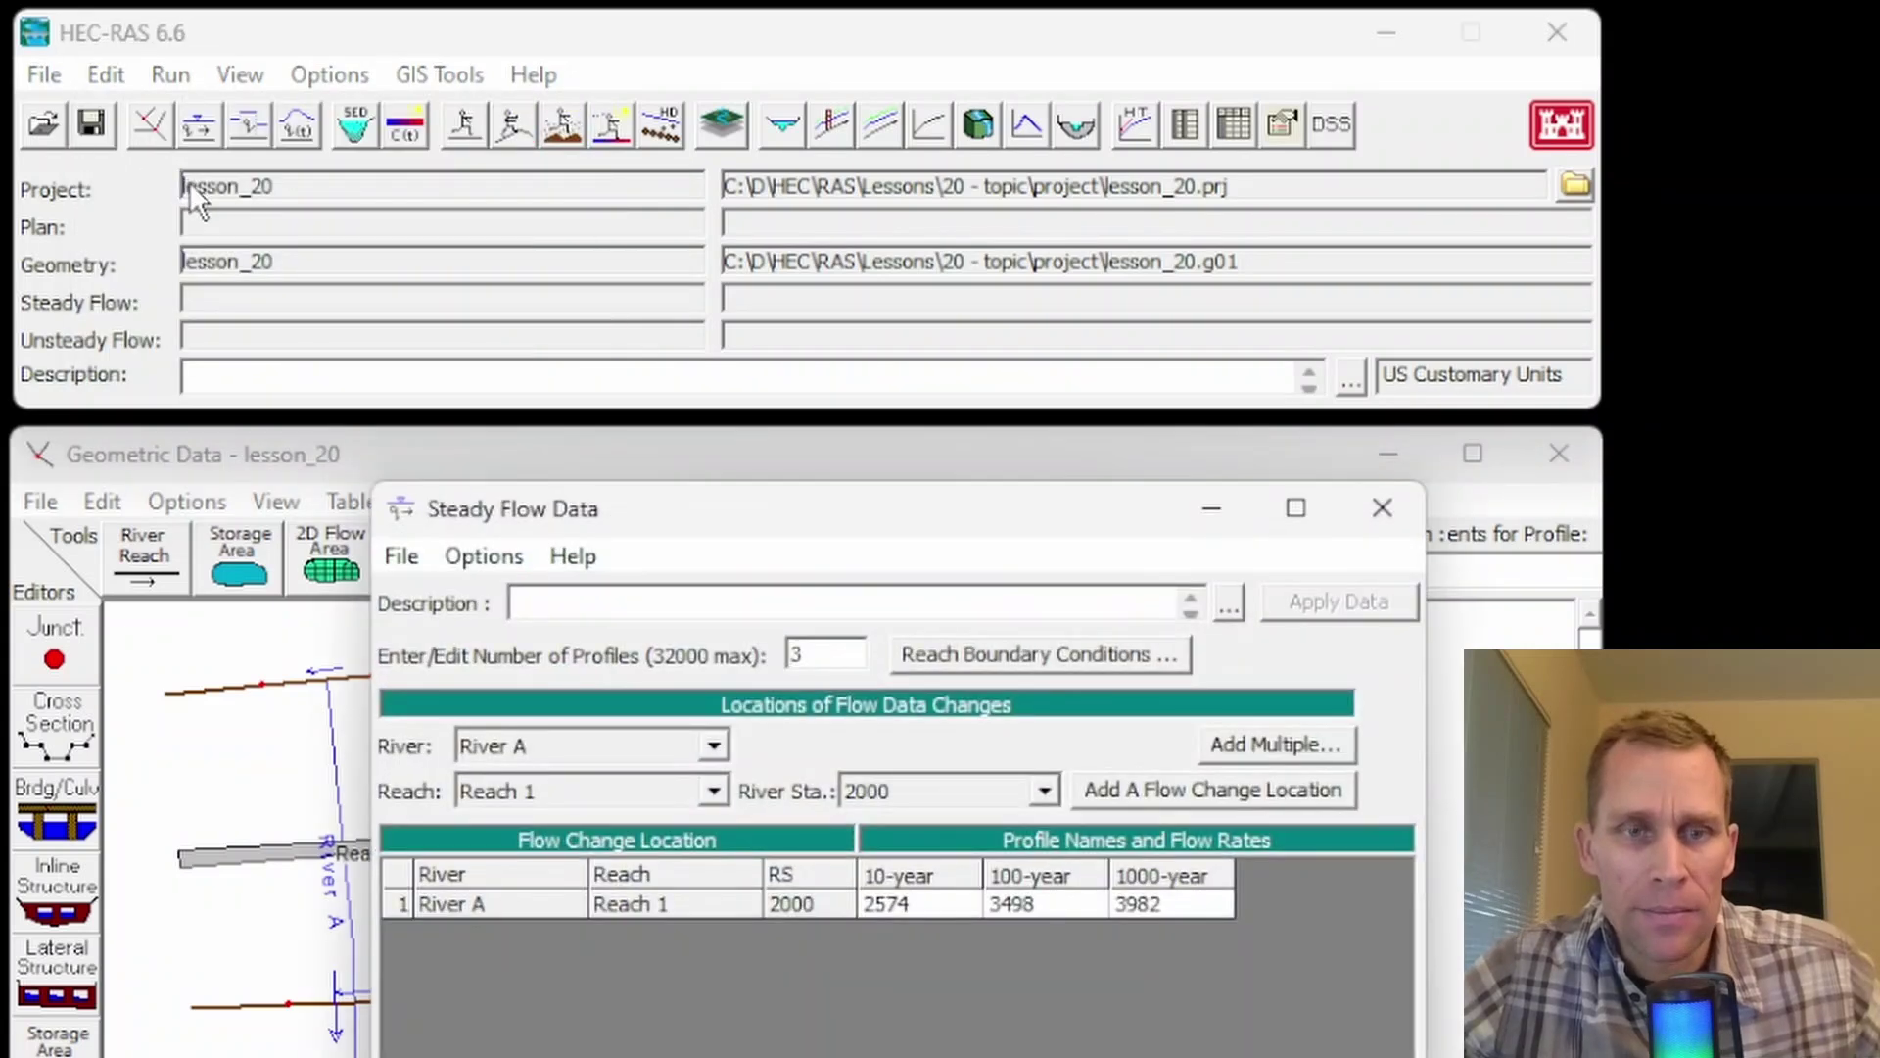
{"action": "left_click_drag", "start_coordinate": [856, 453], "coordinate": [810, 353]}
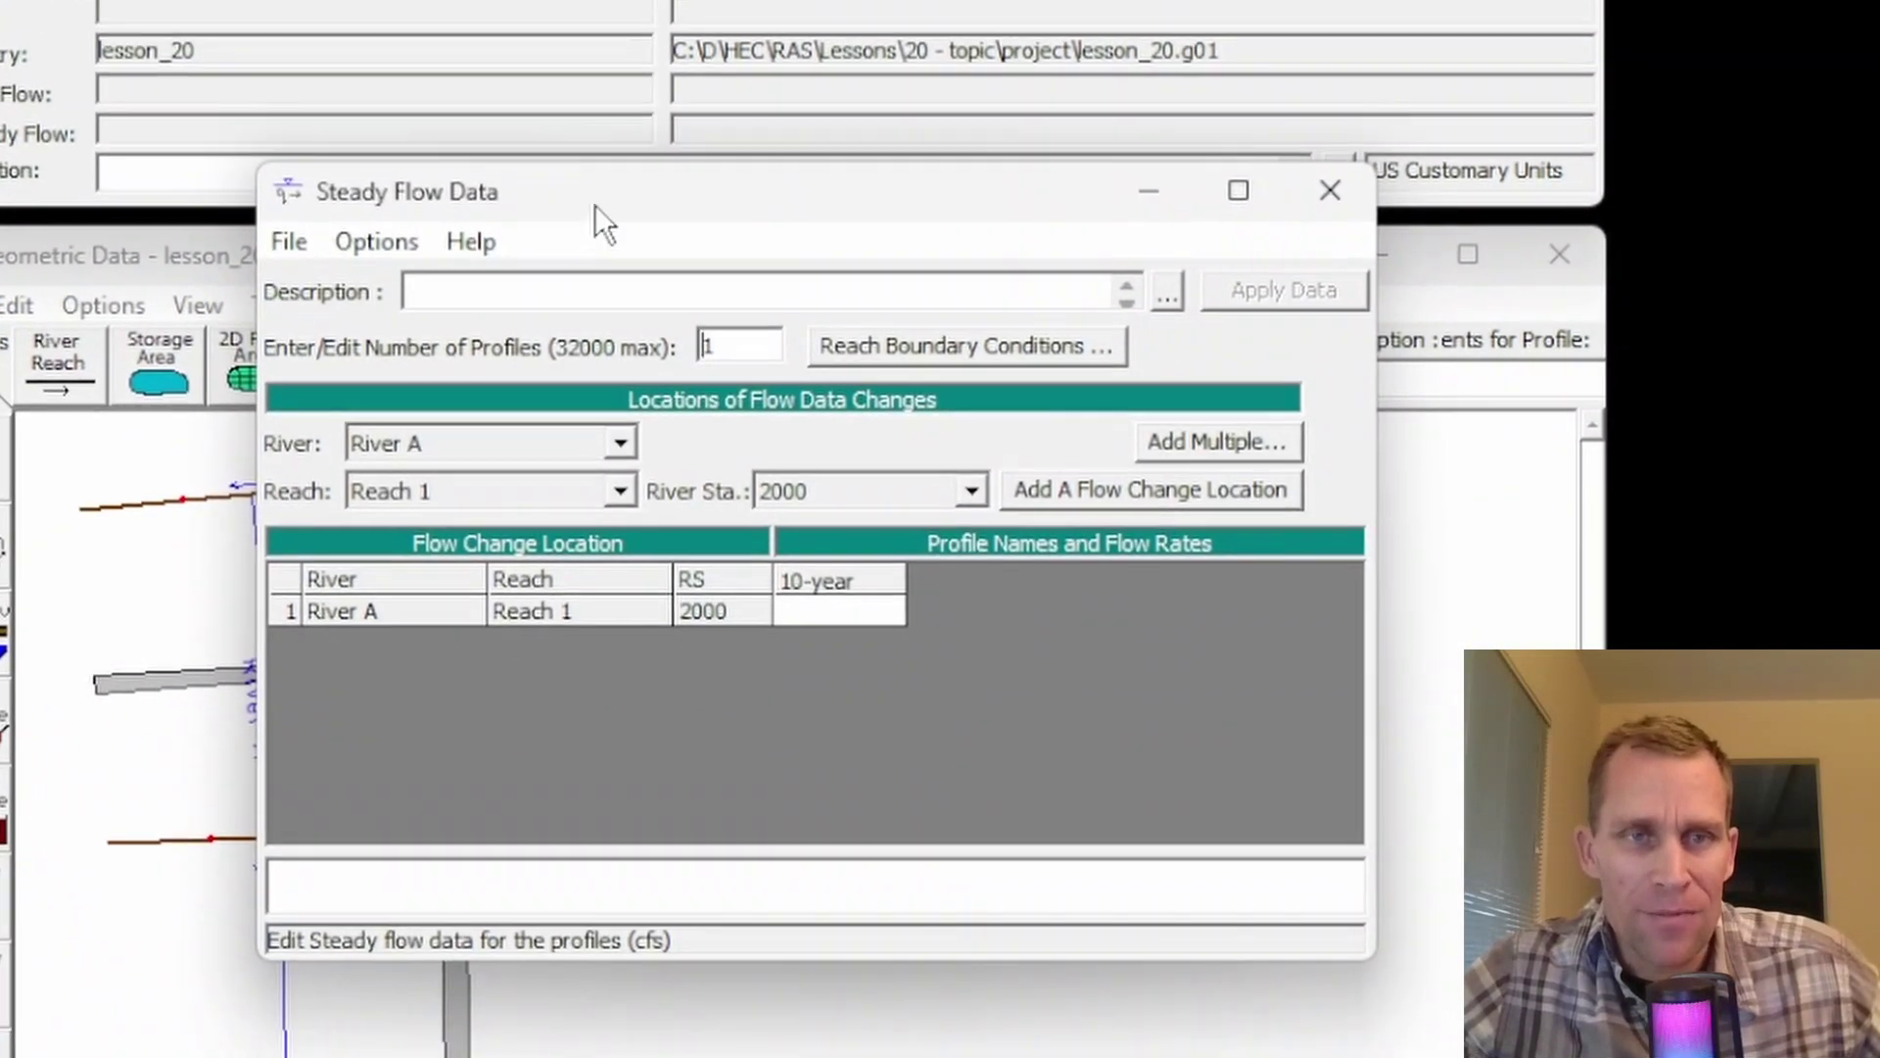
{"action": "left_click_drag", "start_coordinate": [595, 204], "coordinate": [505, 395]}
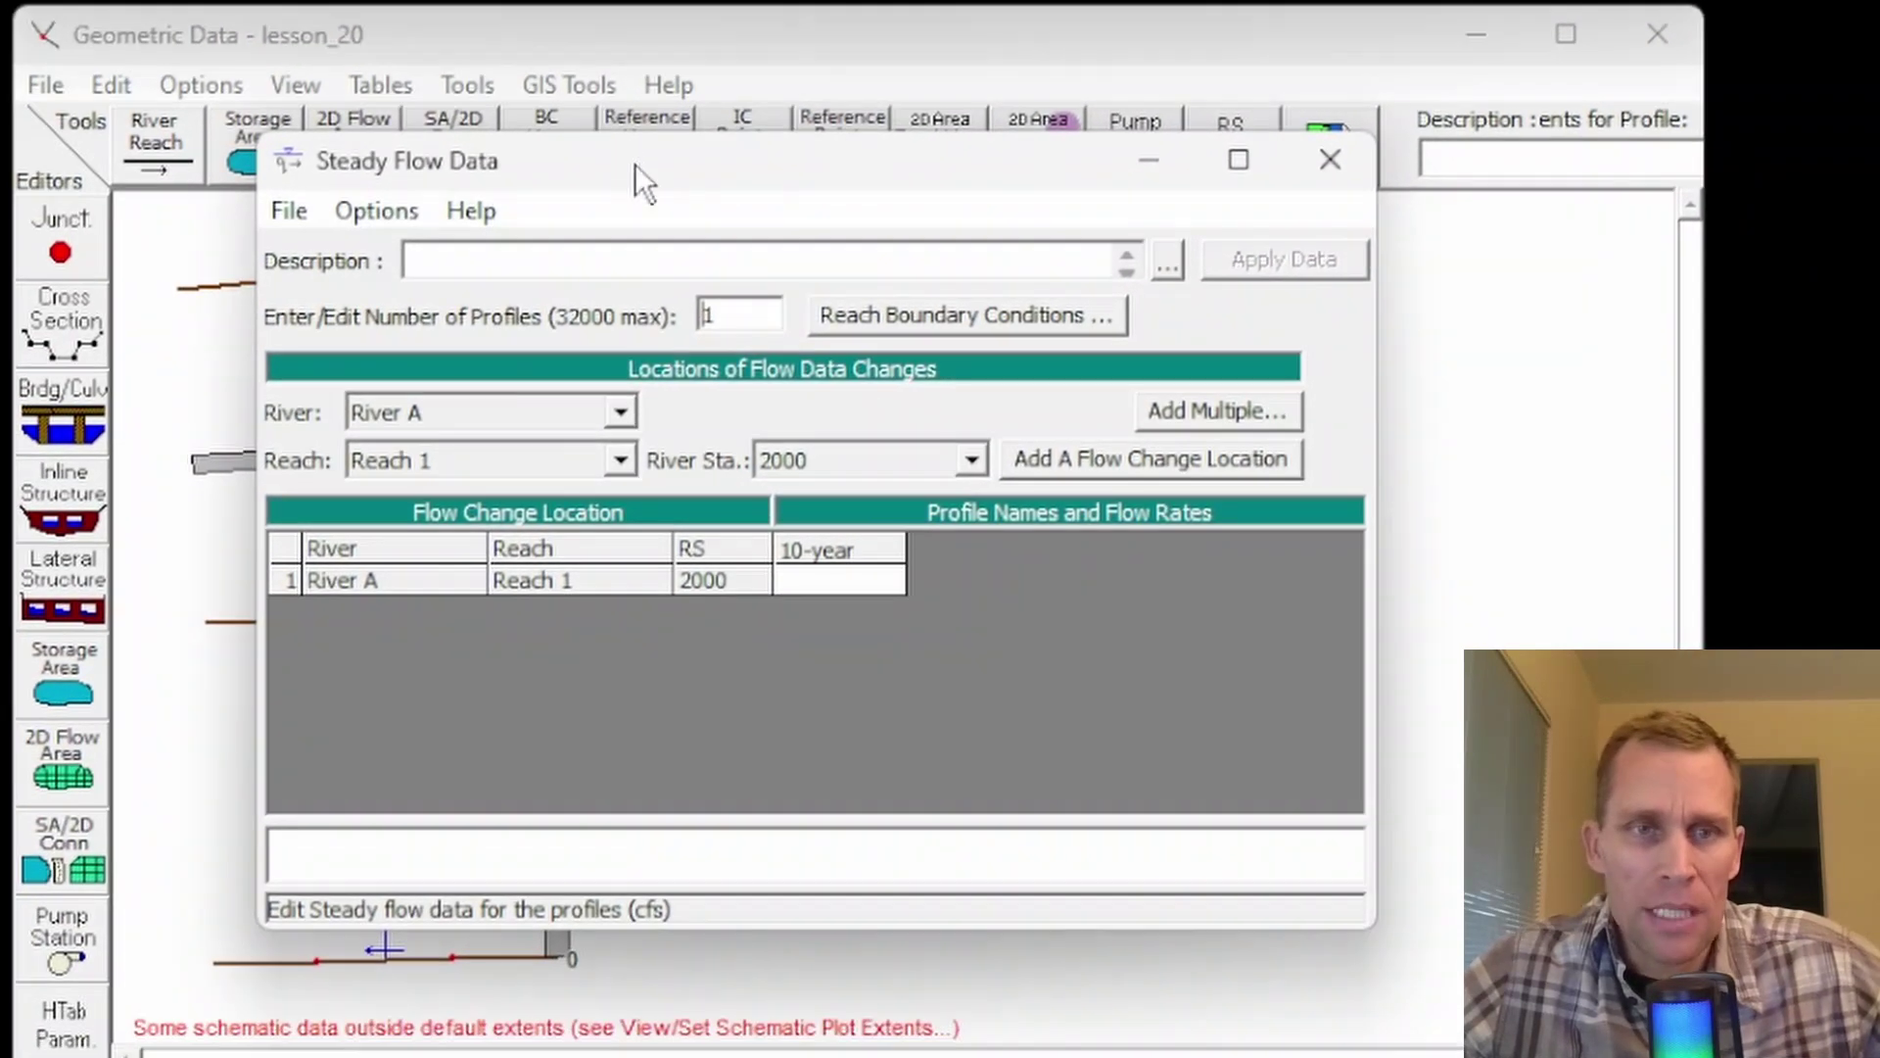
{"action": "left_click_drag", "start_coordinate": [583, 302], "coordinate": [543, 227]}
{"action": "left_click_drag", "start_coordinate": [598, 101], "coordinate": [612, 98]}
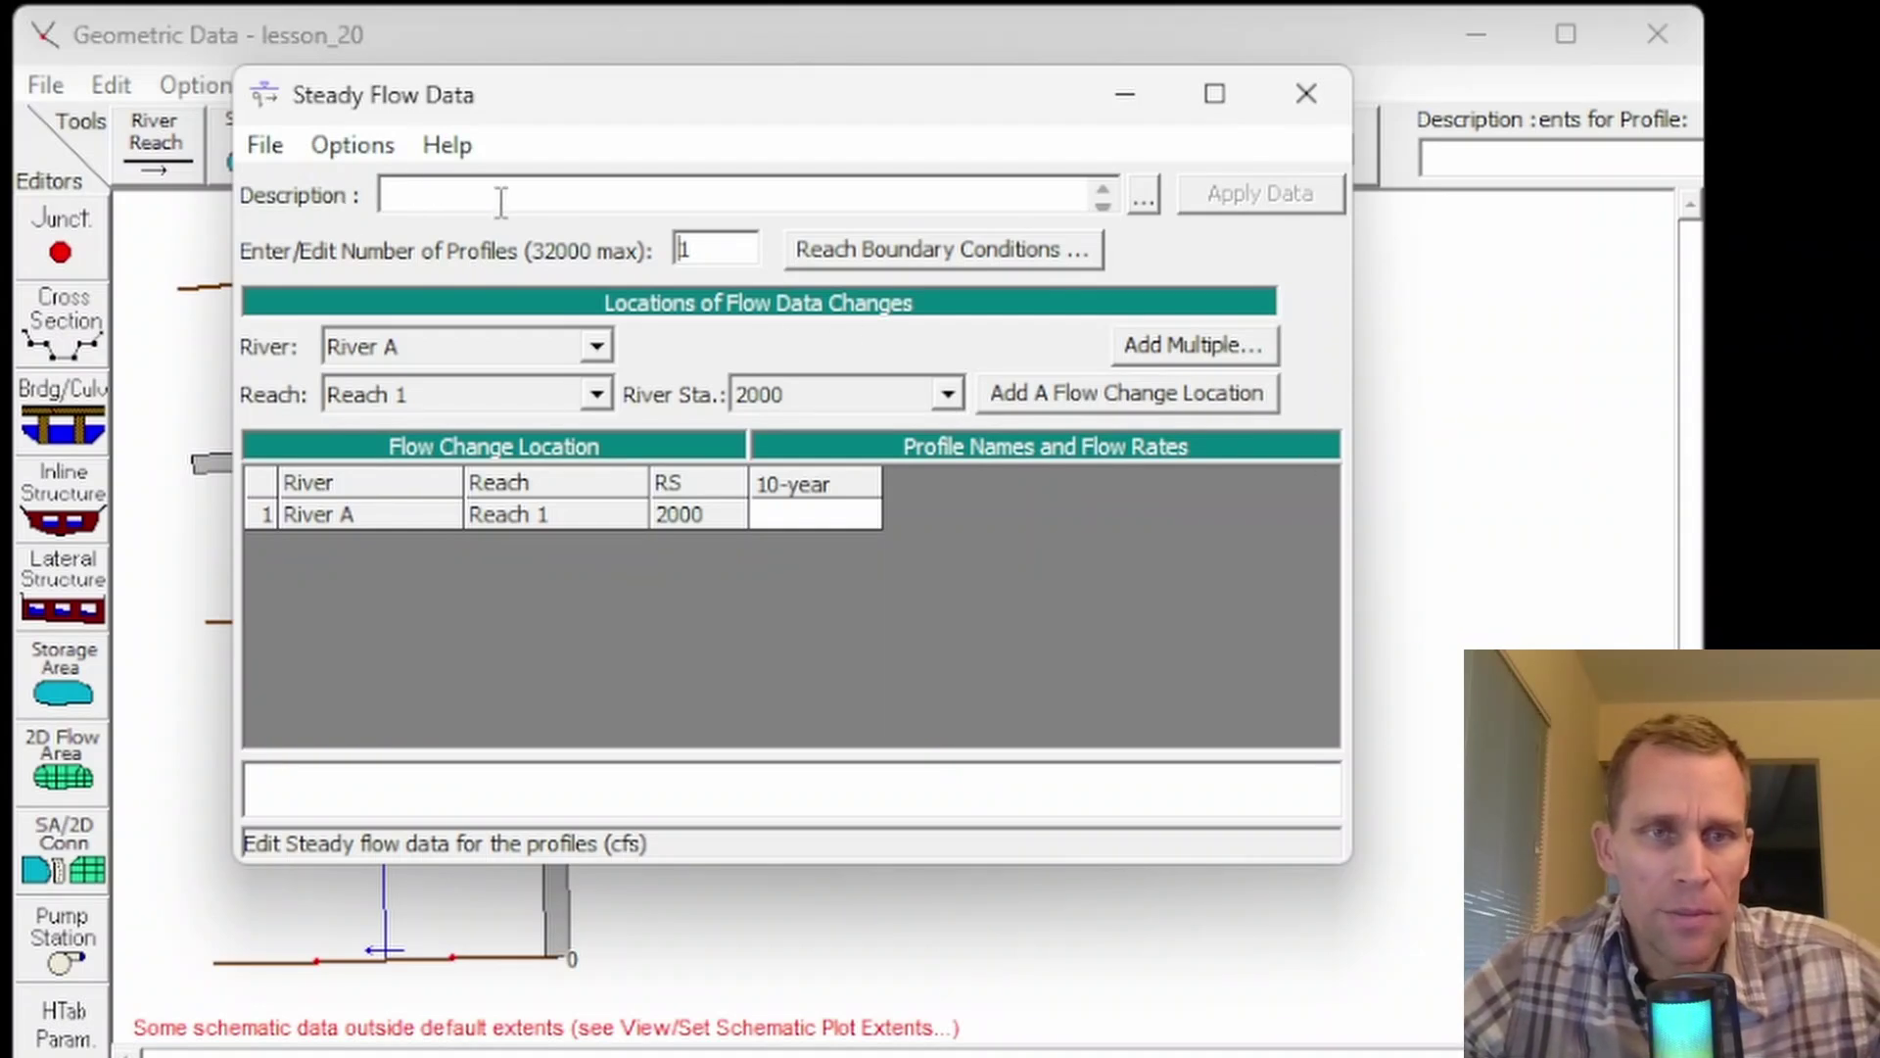
{"action": "left_click", "coordinate": [263, 154]}
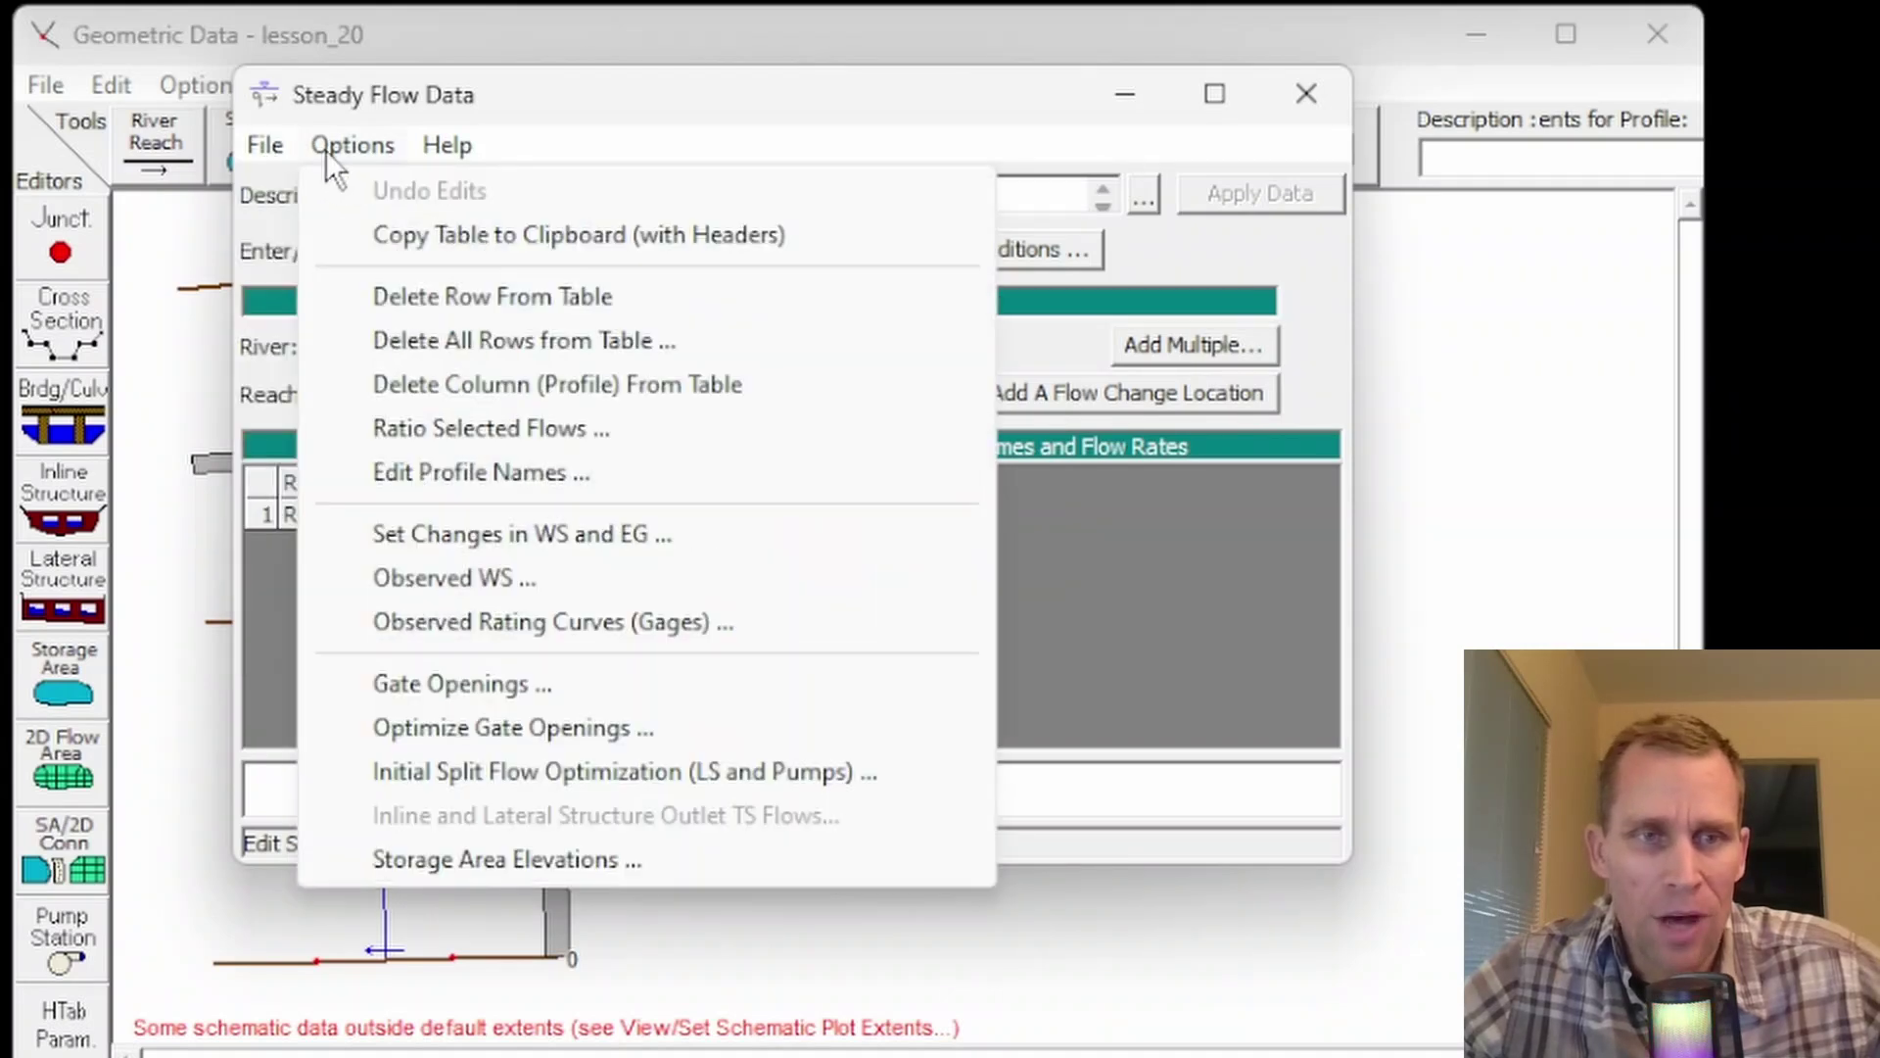
{"action": "left_click", "coordinate": [337, 148]}
{"action": "left_click", "coordinate": [377, 152]}
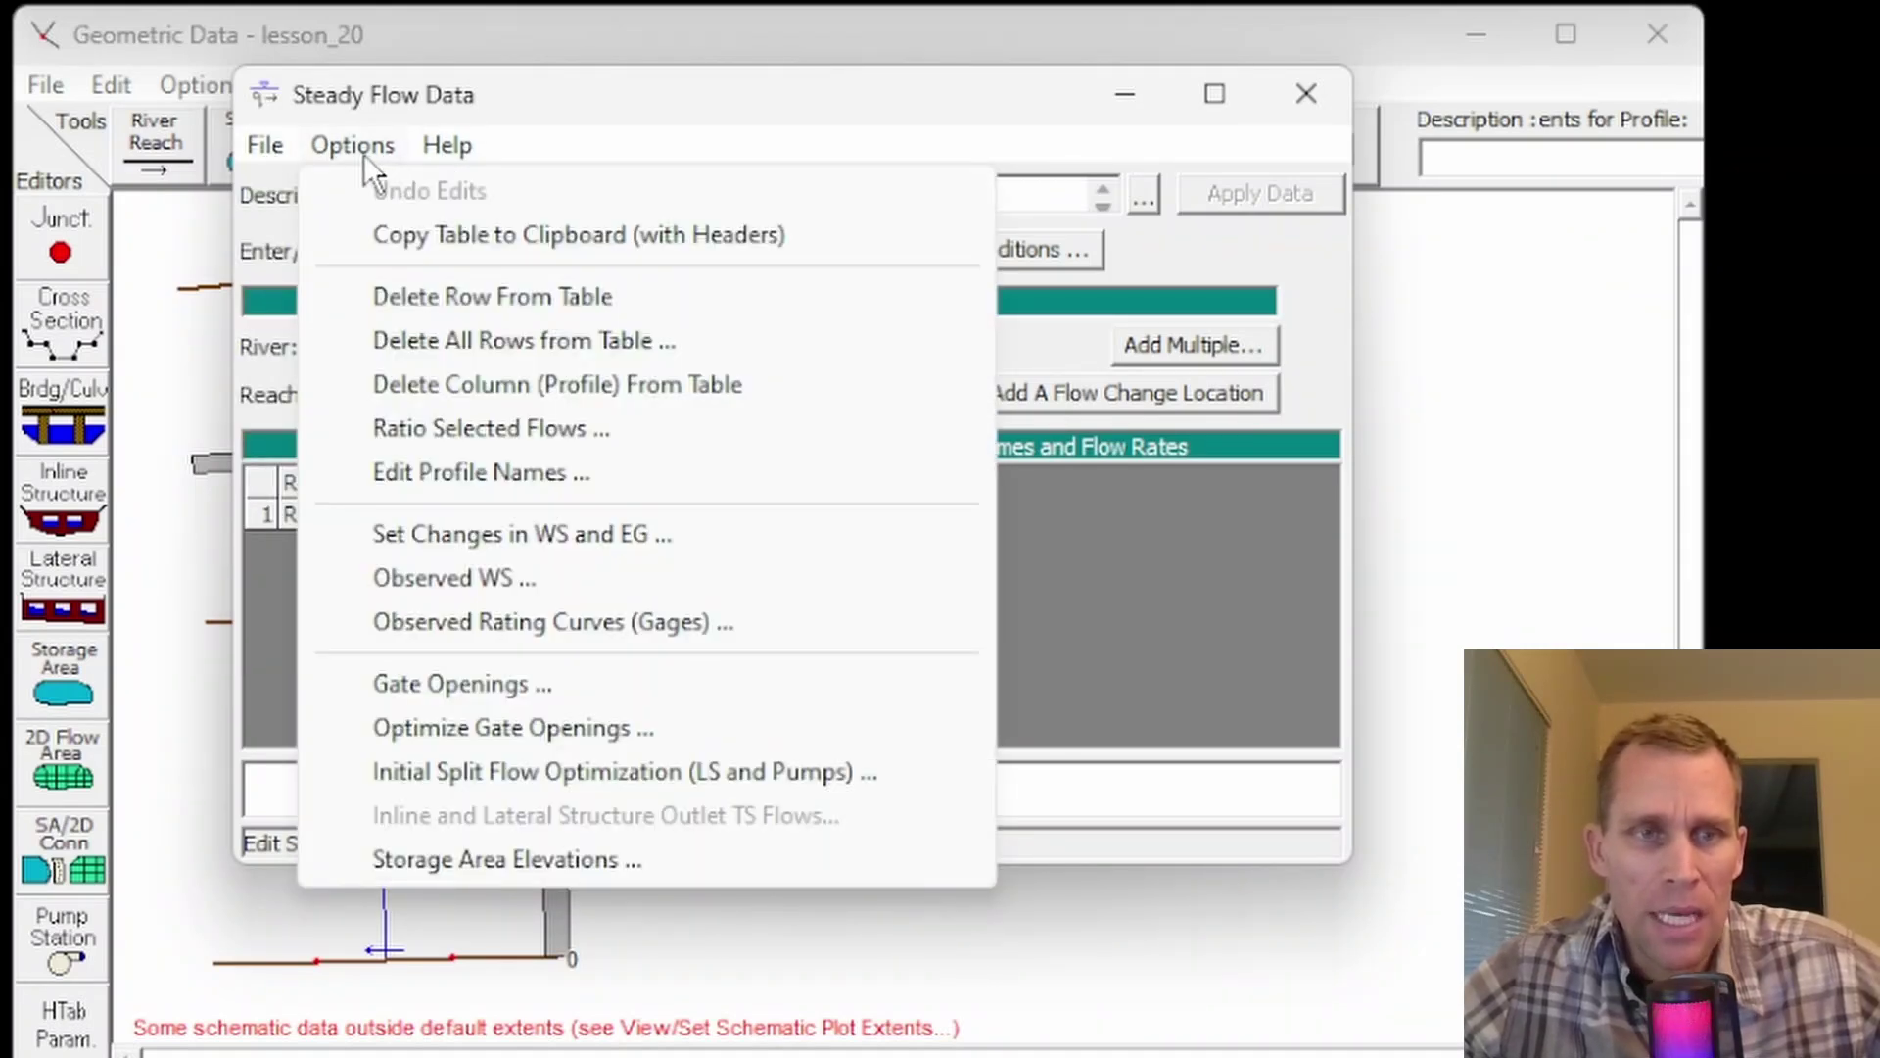
{"action": "left_click", "coordinate": [363, 153]}
- Enlarge the Steady Flow Data window and set the number of profiles to 2 and finally to 3
{"action": "left_click_drag", "start_coordinate": [1351, 864], "coordinate": [1499, 995]}
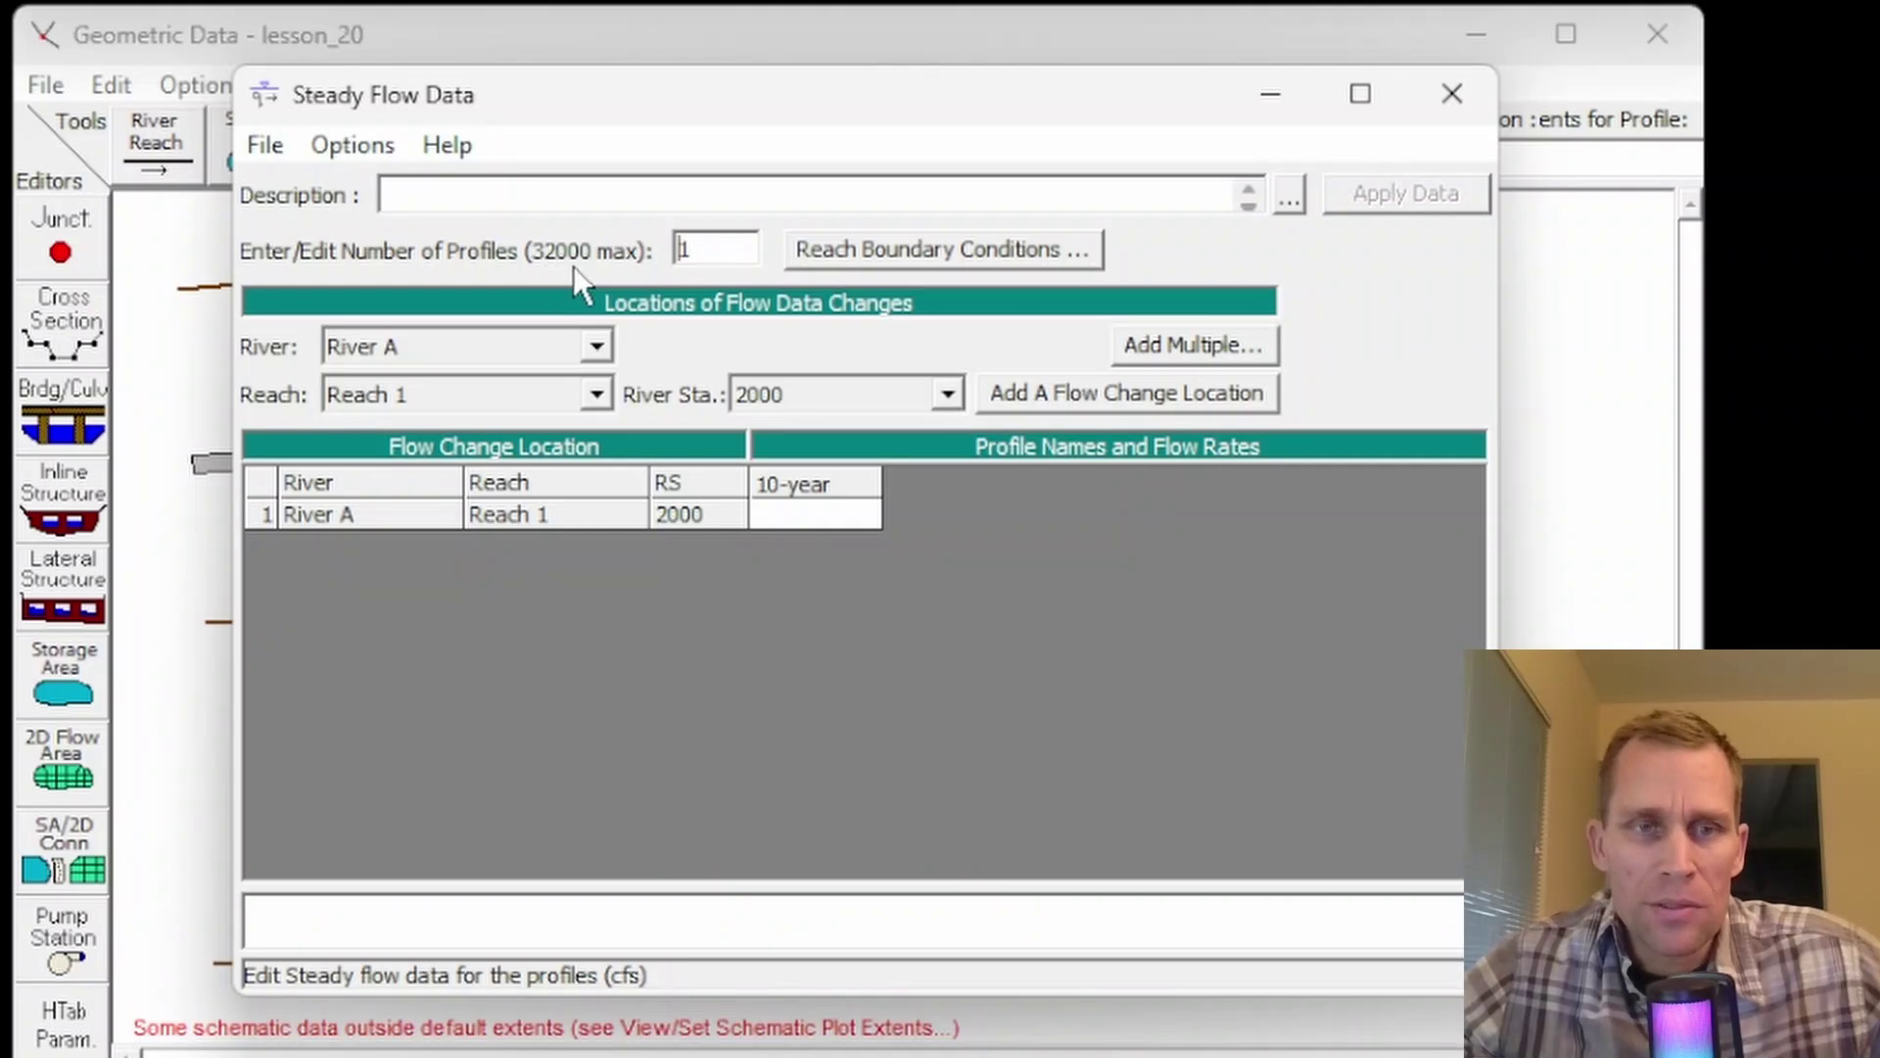
{"action": "double_click", "coordinate": [685, 250]}
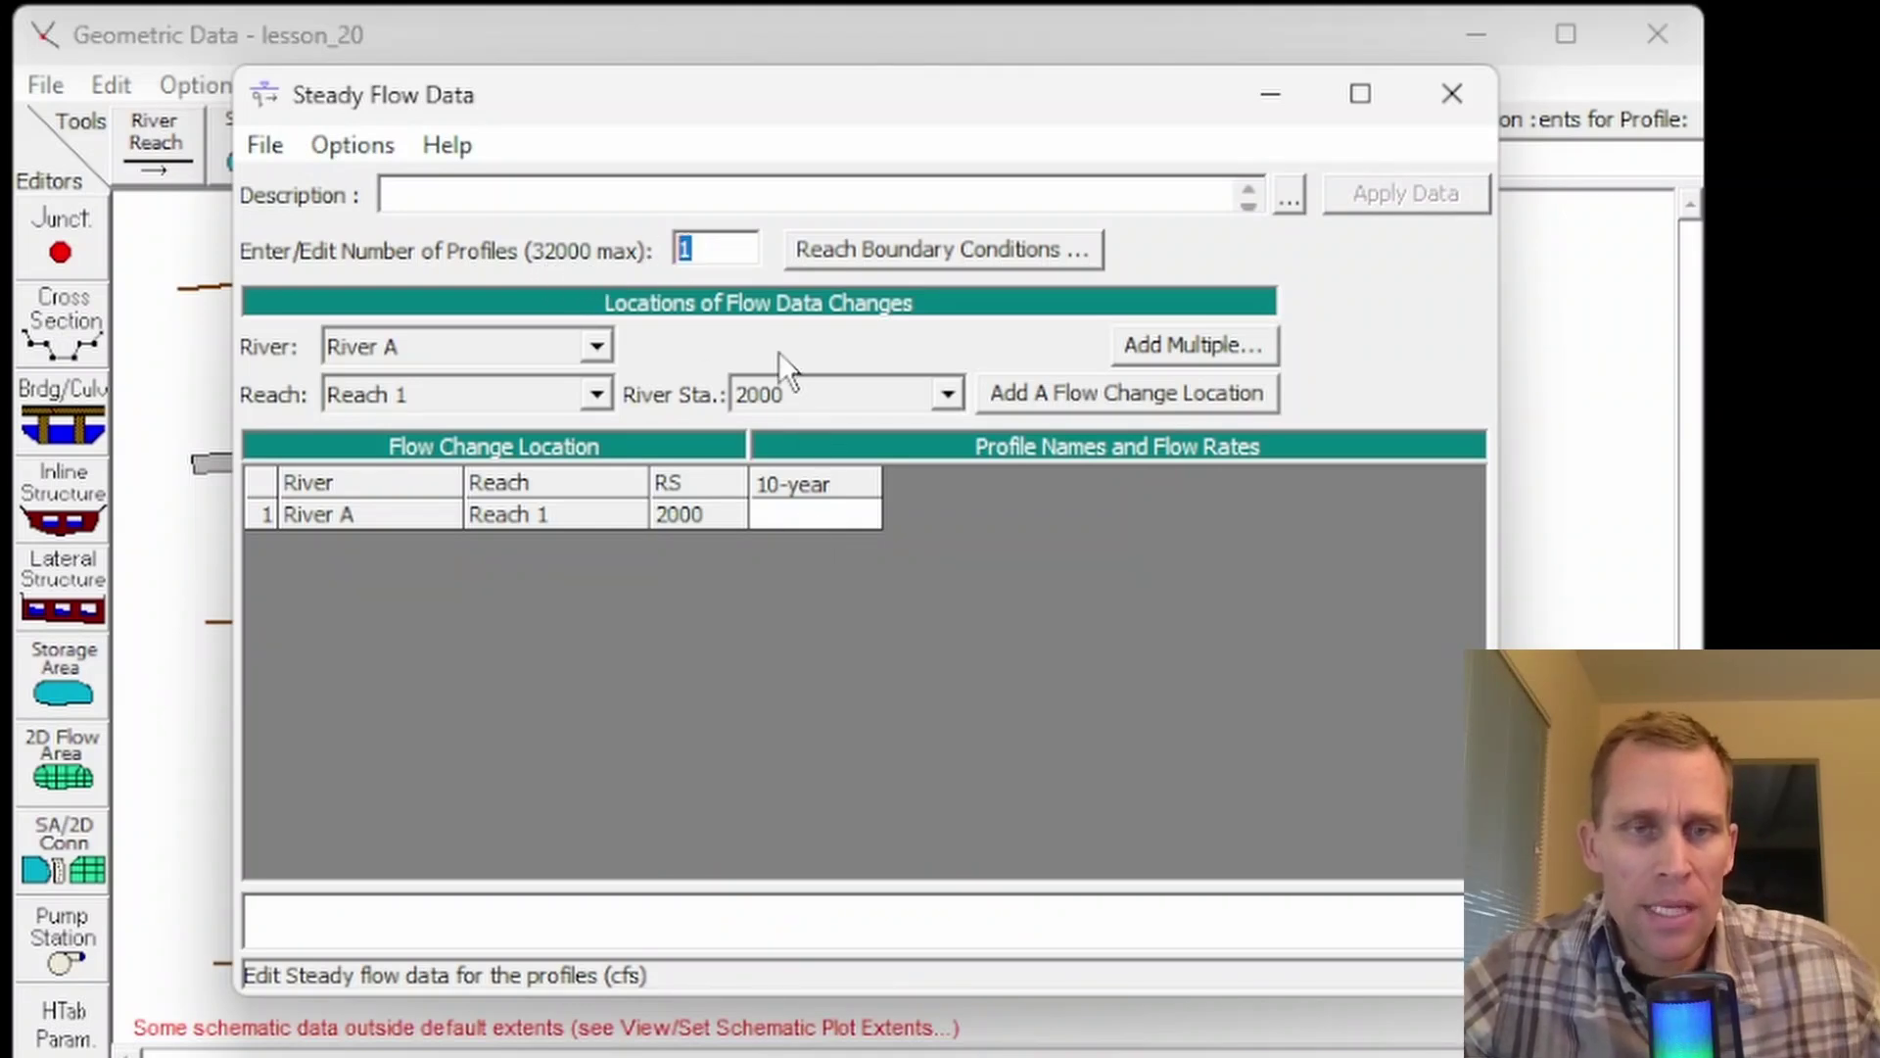
{"action": "type", "text": "2"}
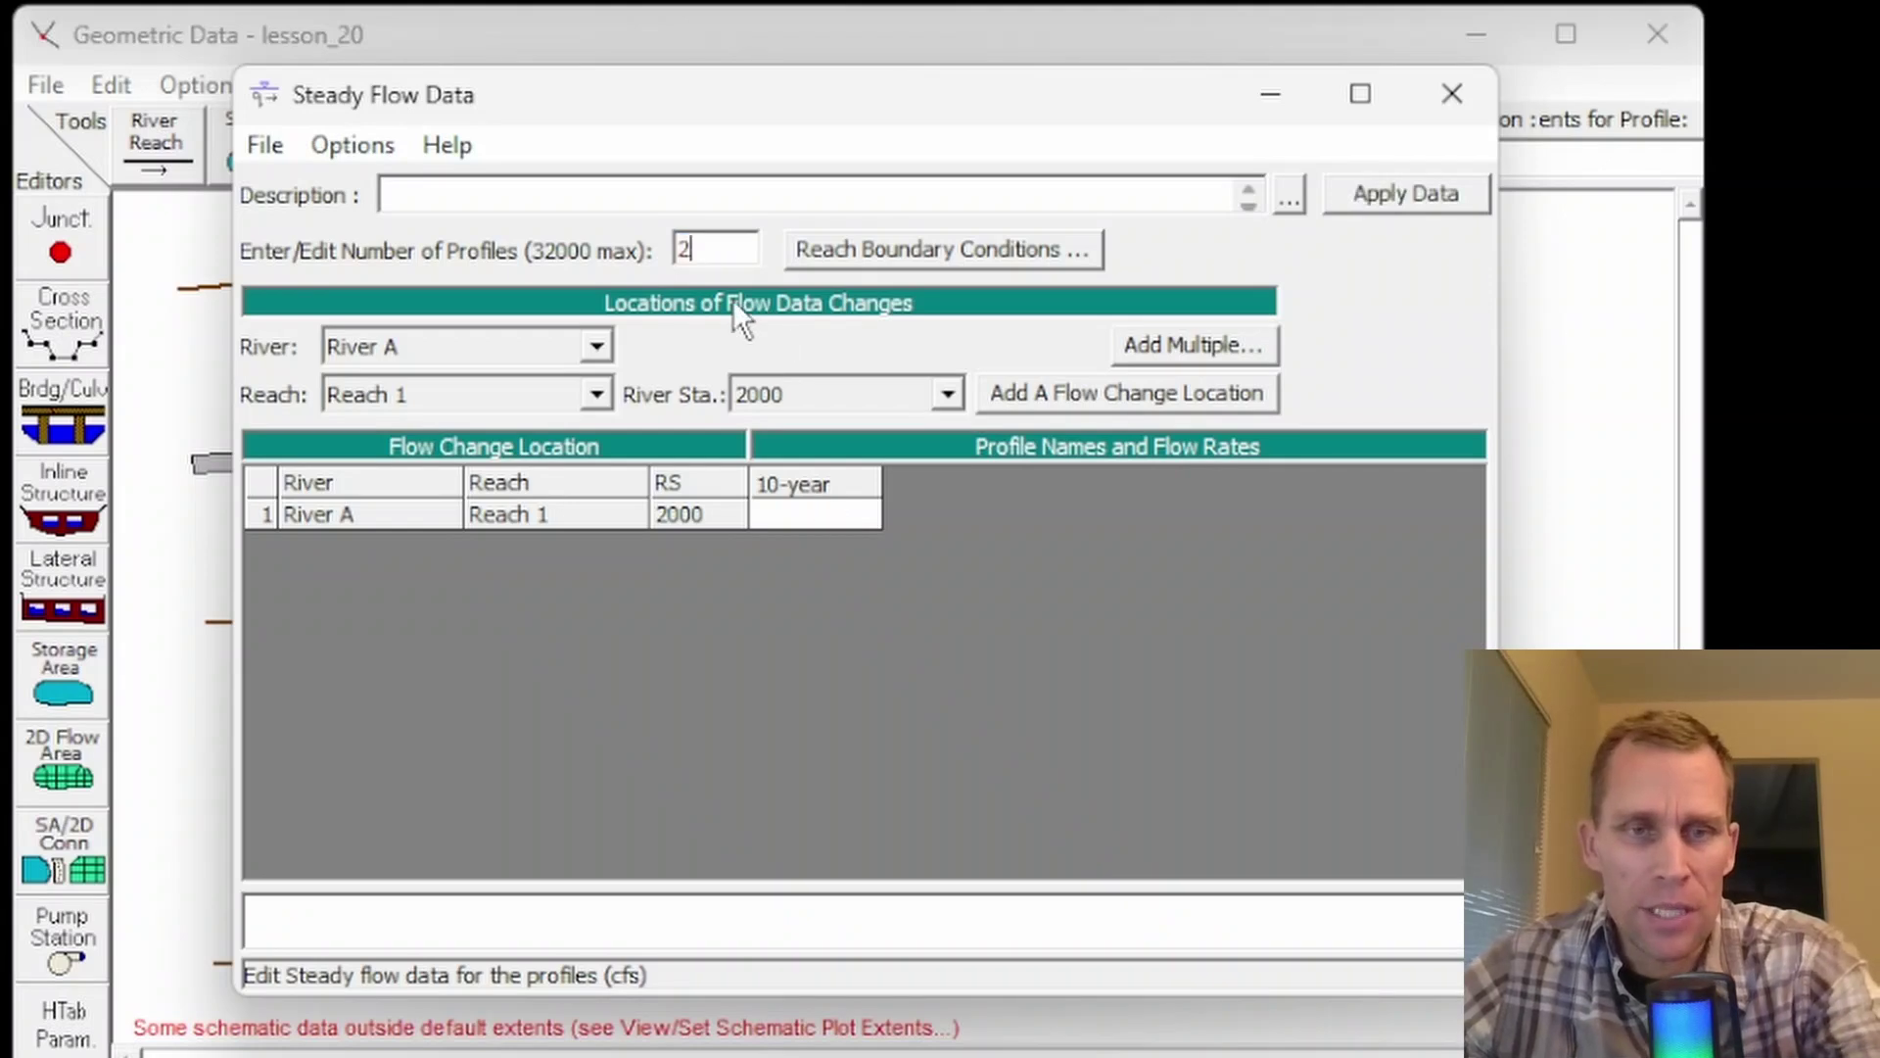
{"action": "key", "text": "Tab"}
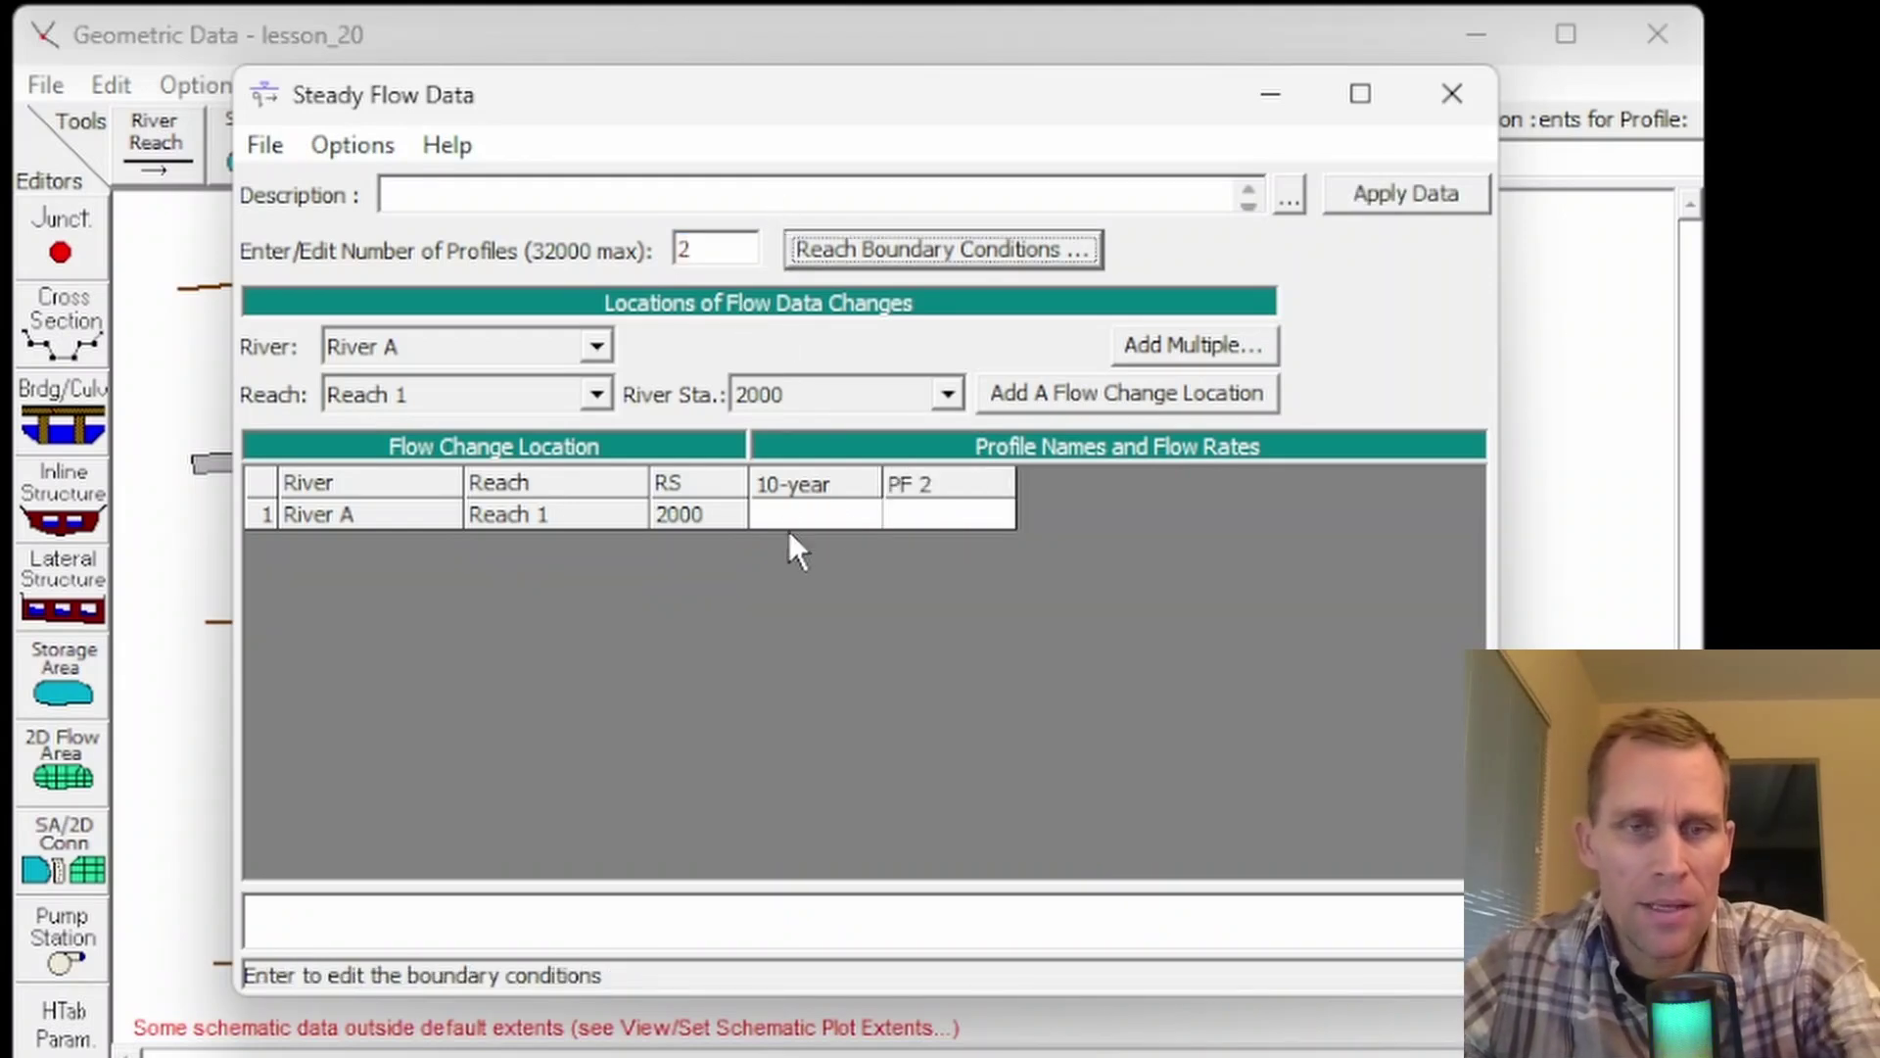
{"action": "double_click", "coordinate": [688, 253]}
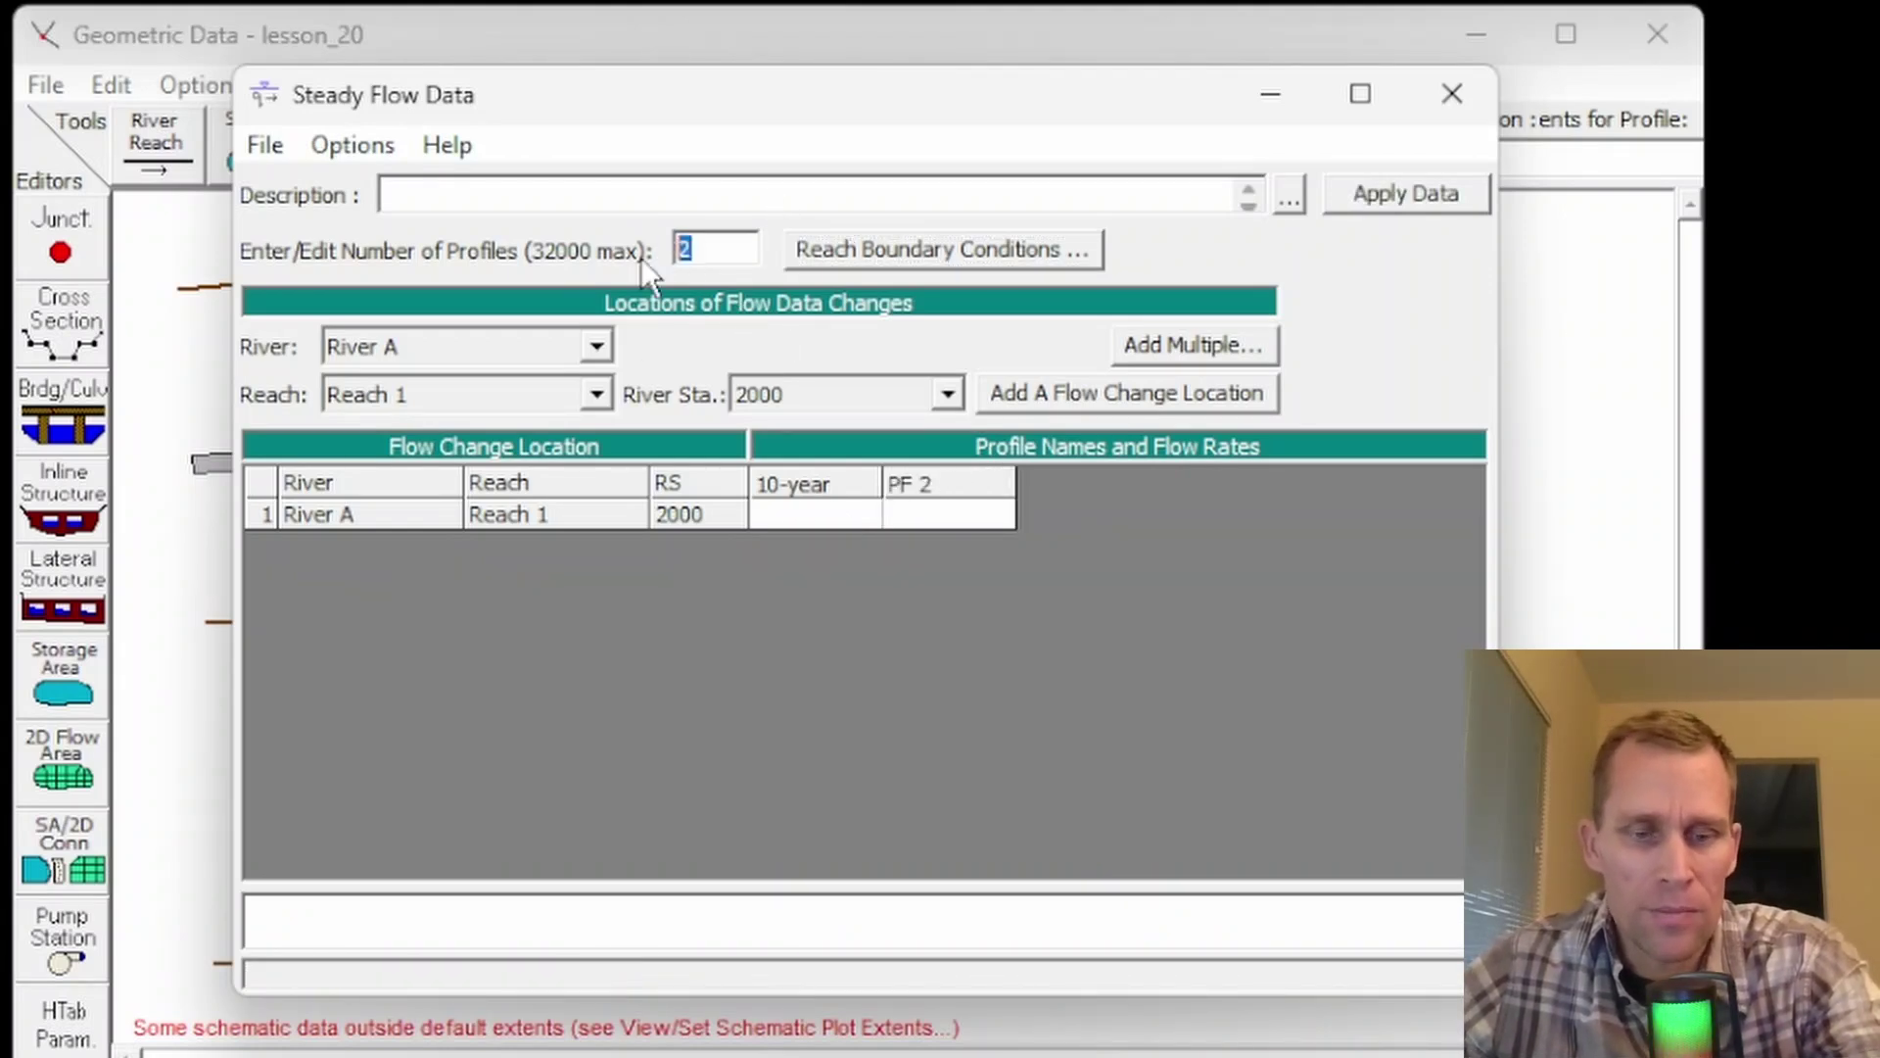
{"action": "type", "text": "3"}
{"action": "key", "text": "Tab"}
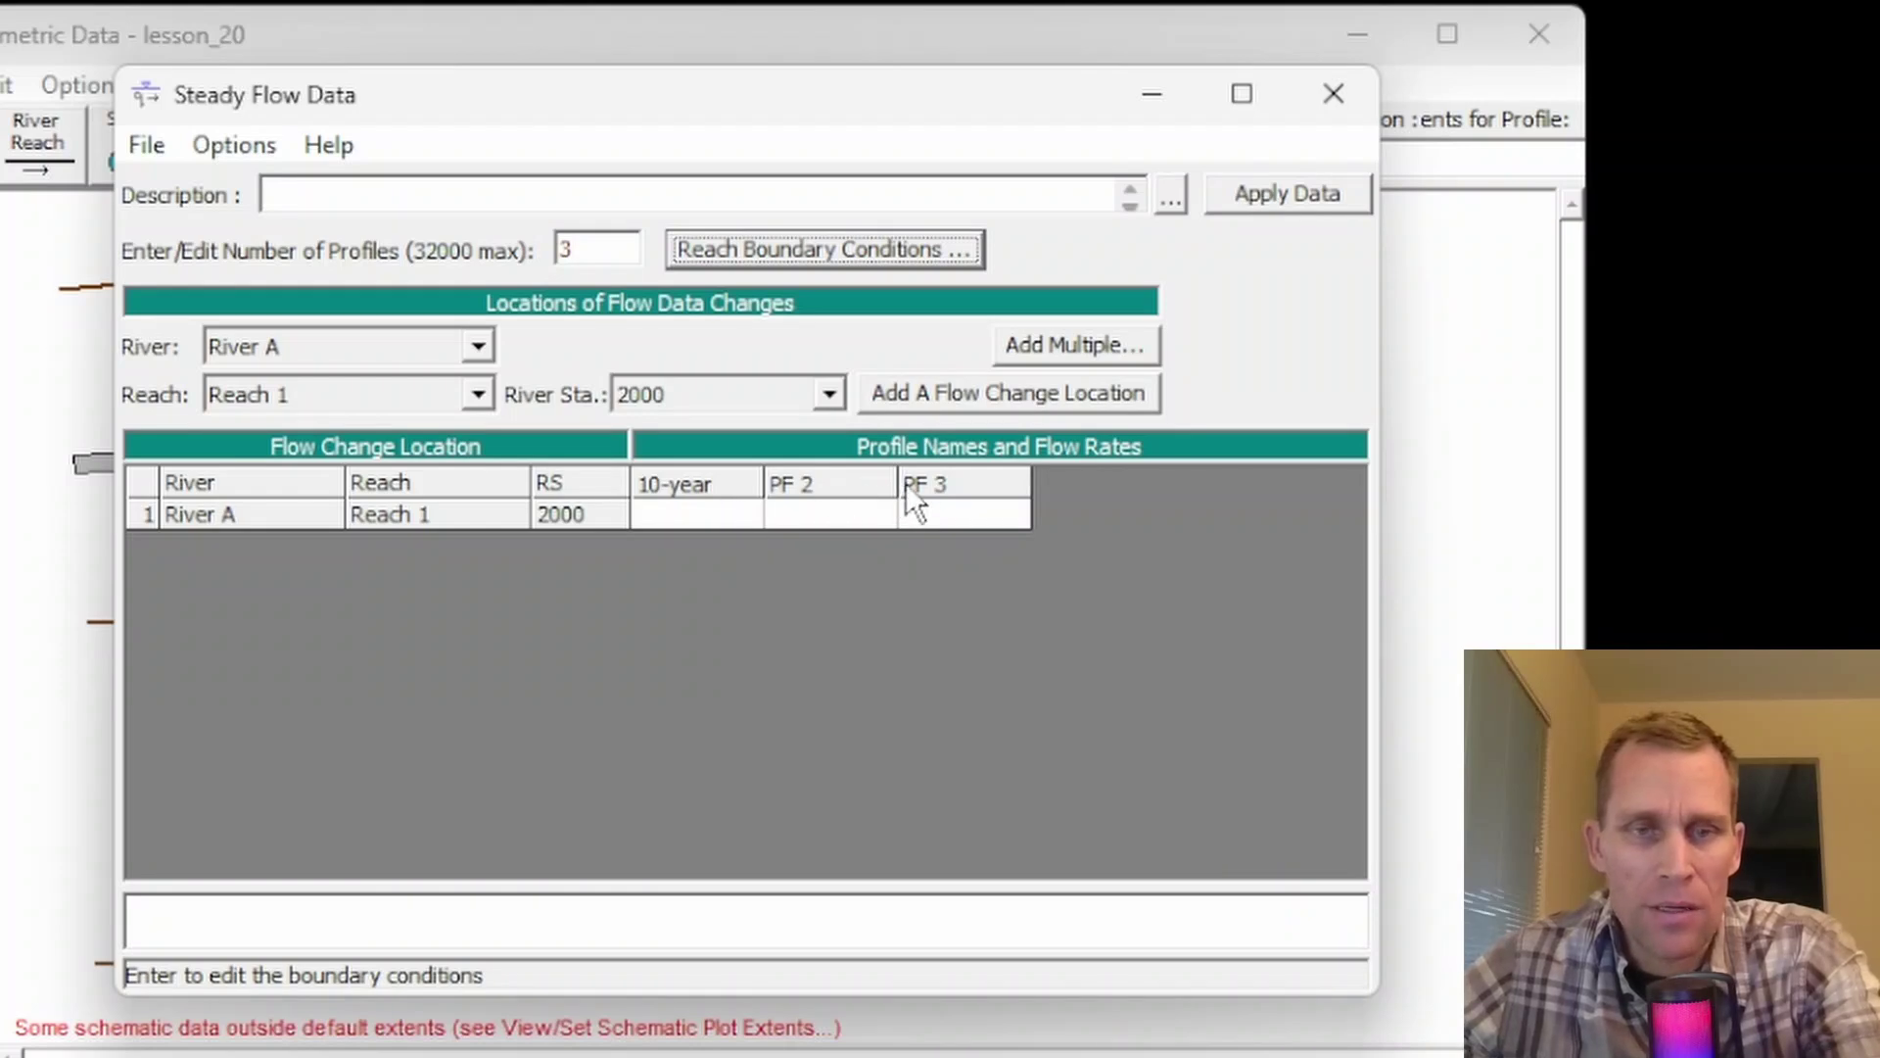
- Open the profile names for editing and rename the second profile as 100-year
{"action": "left_click", "coordinate": [246, 147]}
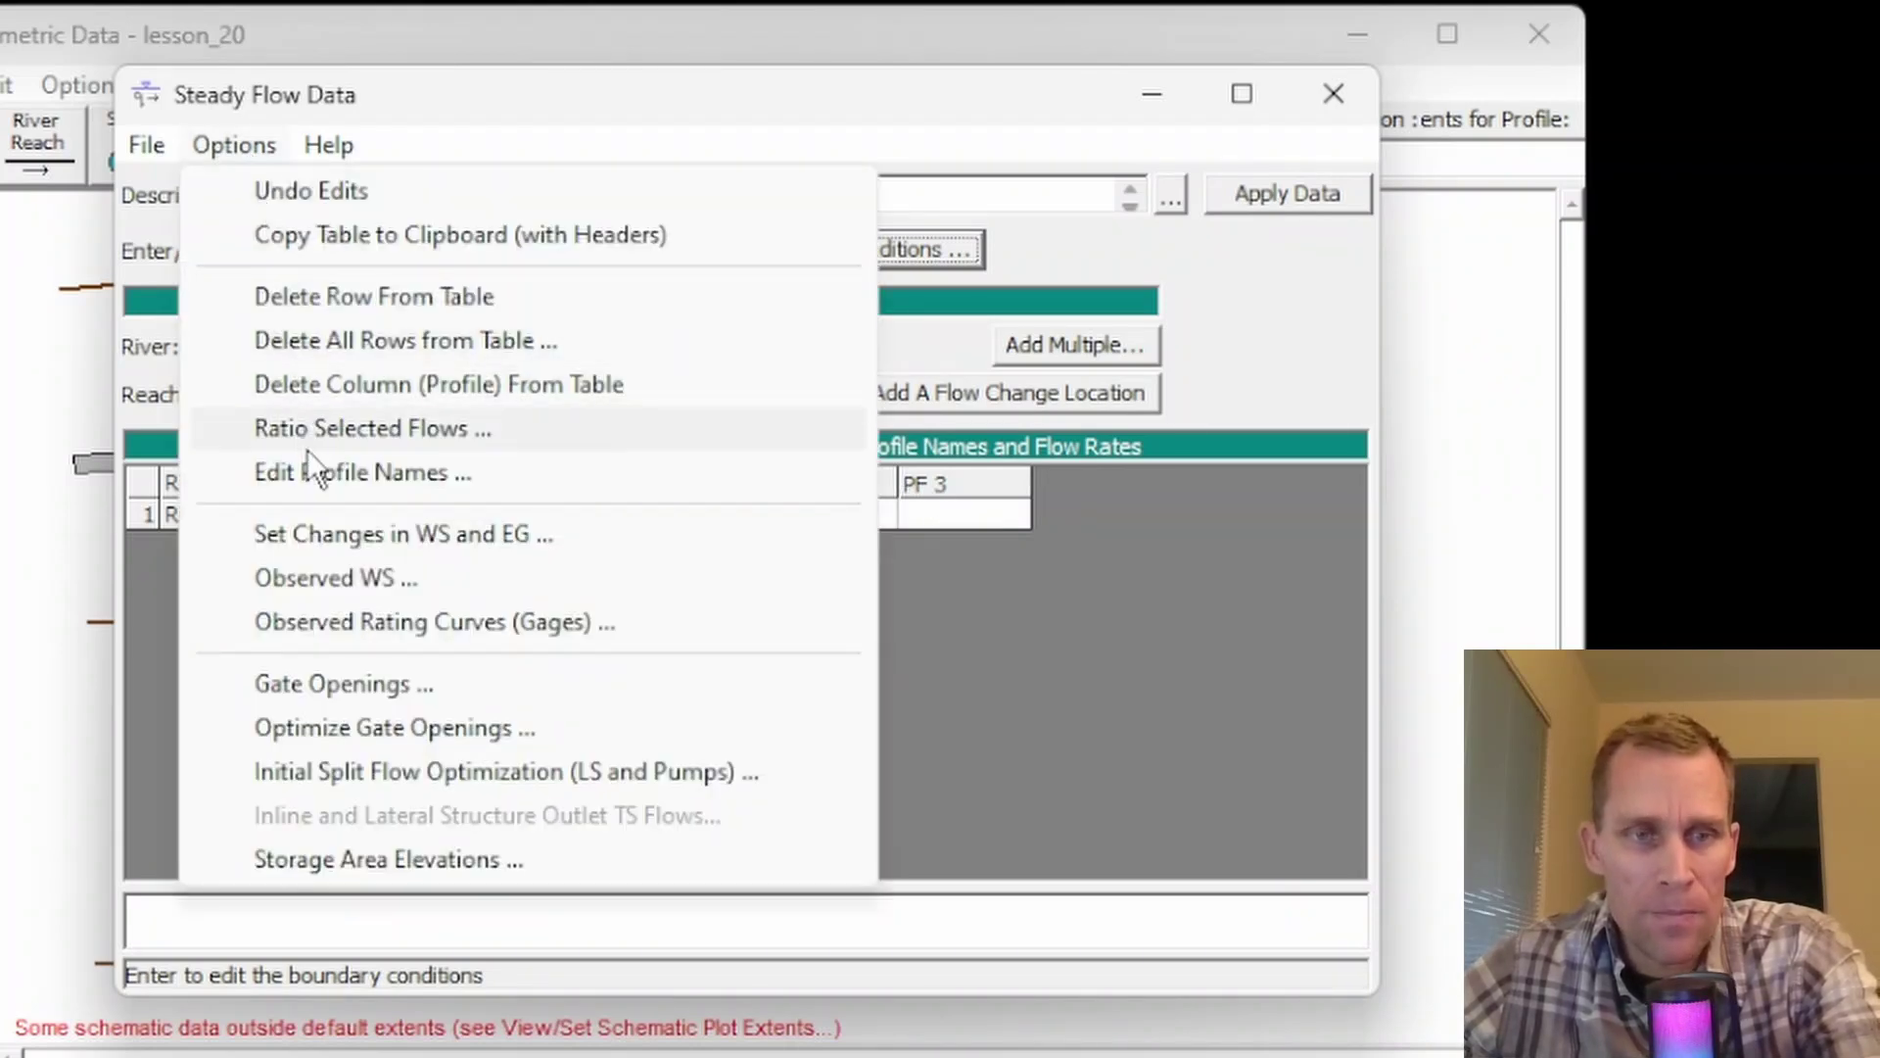
{"action": "left_click", "coordinate": [343, 476]}
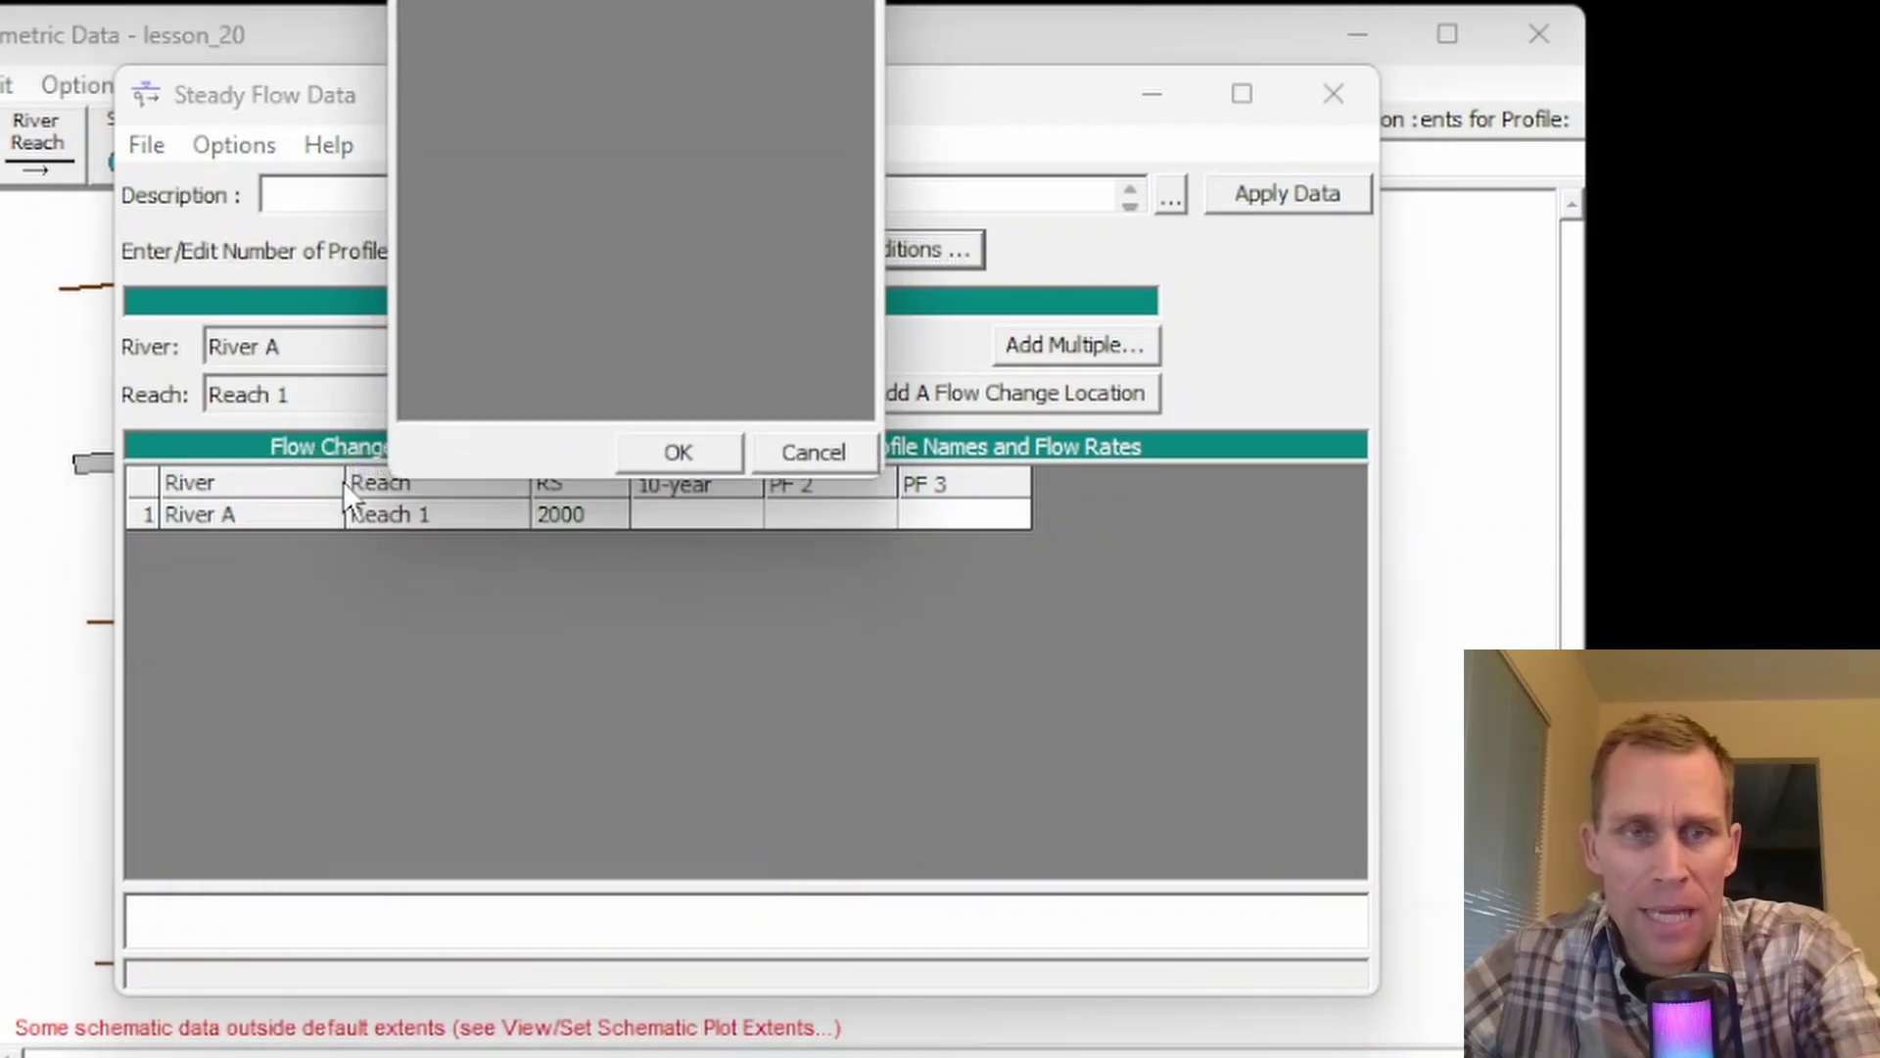
{"action": "left_click_drag", "start_coordinate": [678, 62], "coordinate": [716, 136]}
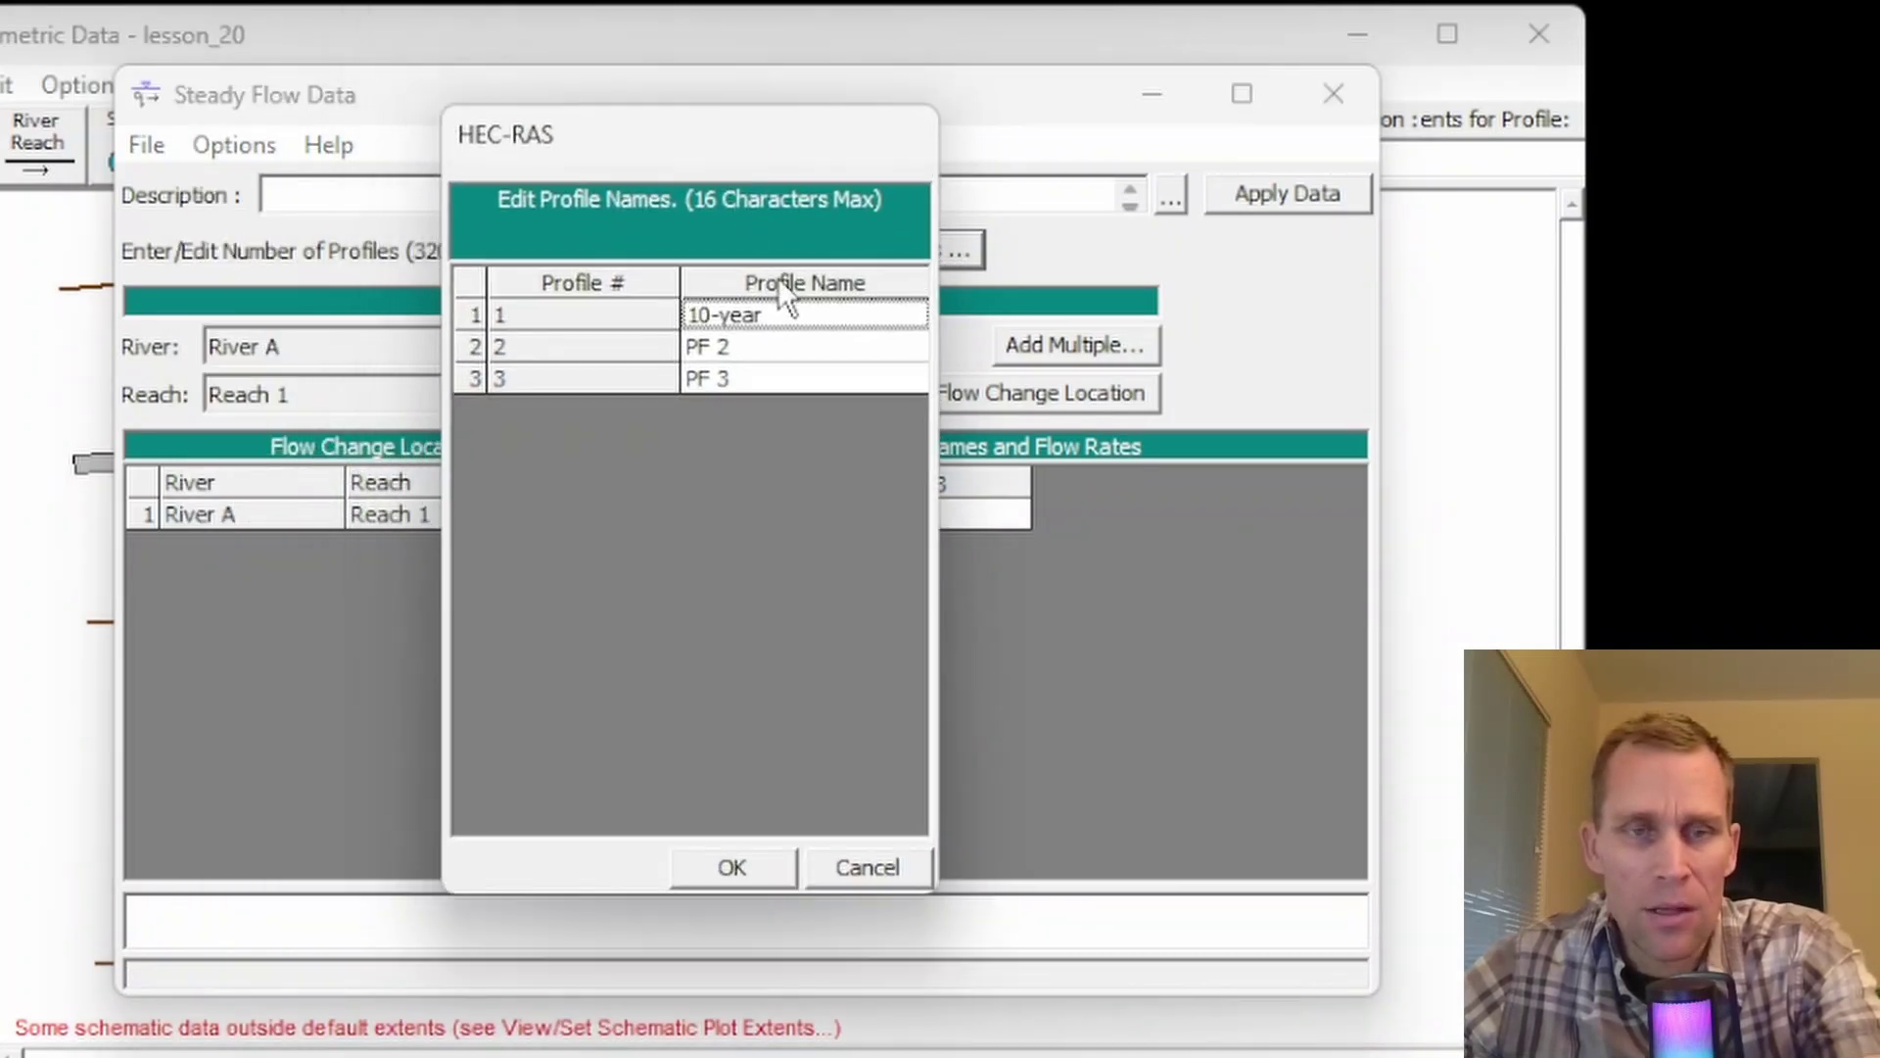
{"action": "left_click", "coordinate": [743, 340]}
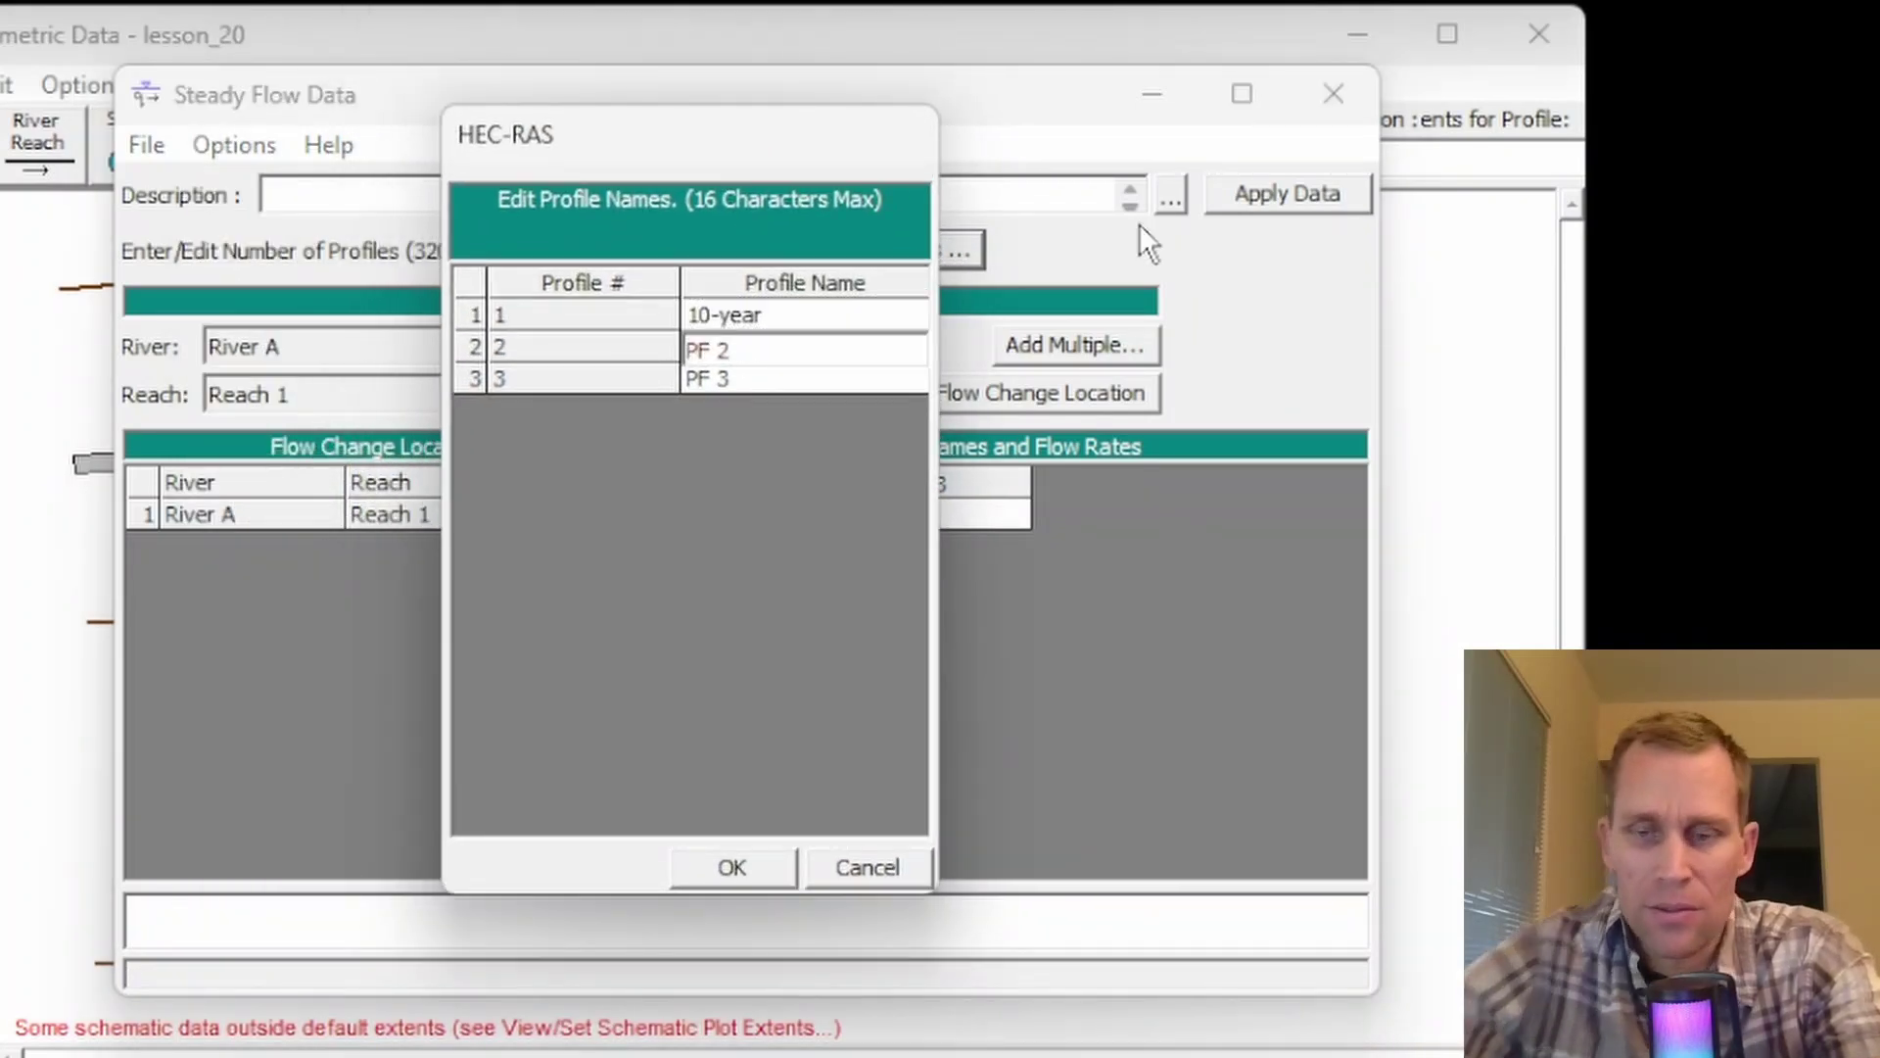
{"action": "key", "text": "BackSpace"}
{"action": "key", "text": "BackSpace"}
{"action": "key", "text": "BackSpace"}
{"action": "key", "text": "BackSpace"}
{"action": "type", "text": "100"}
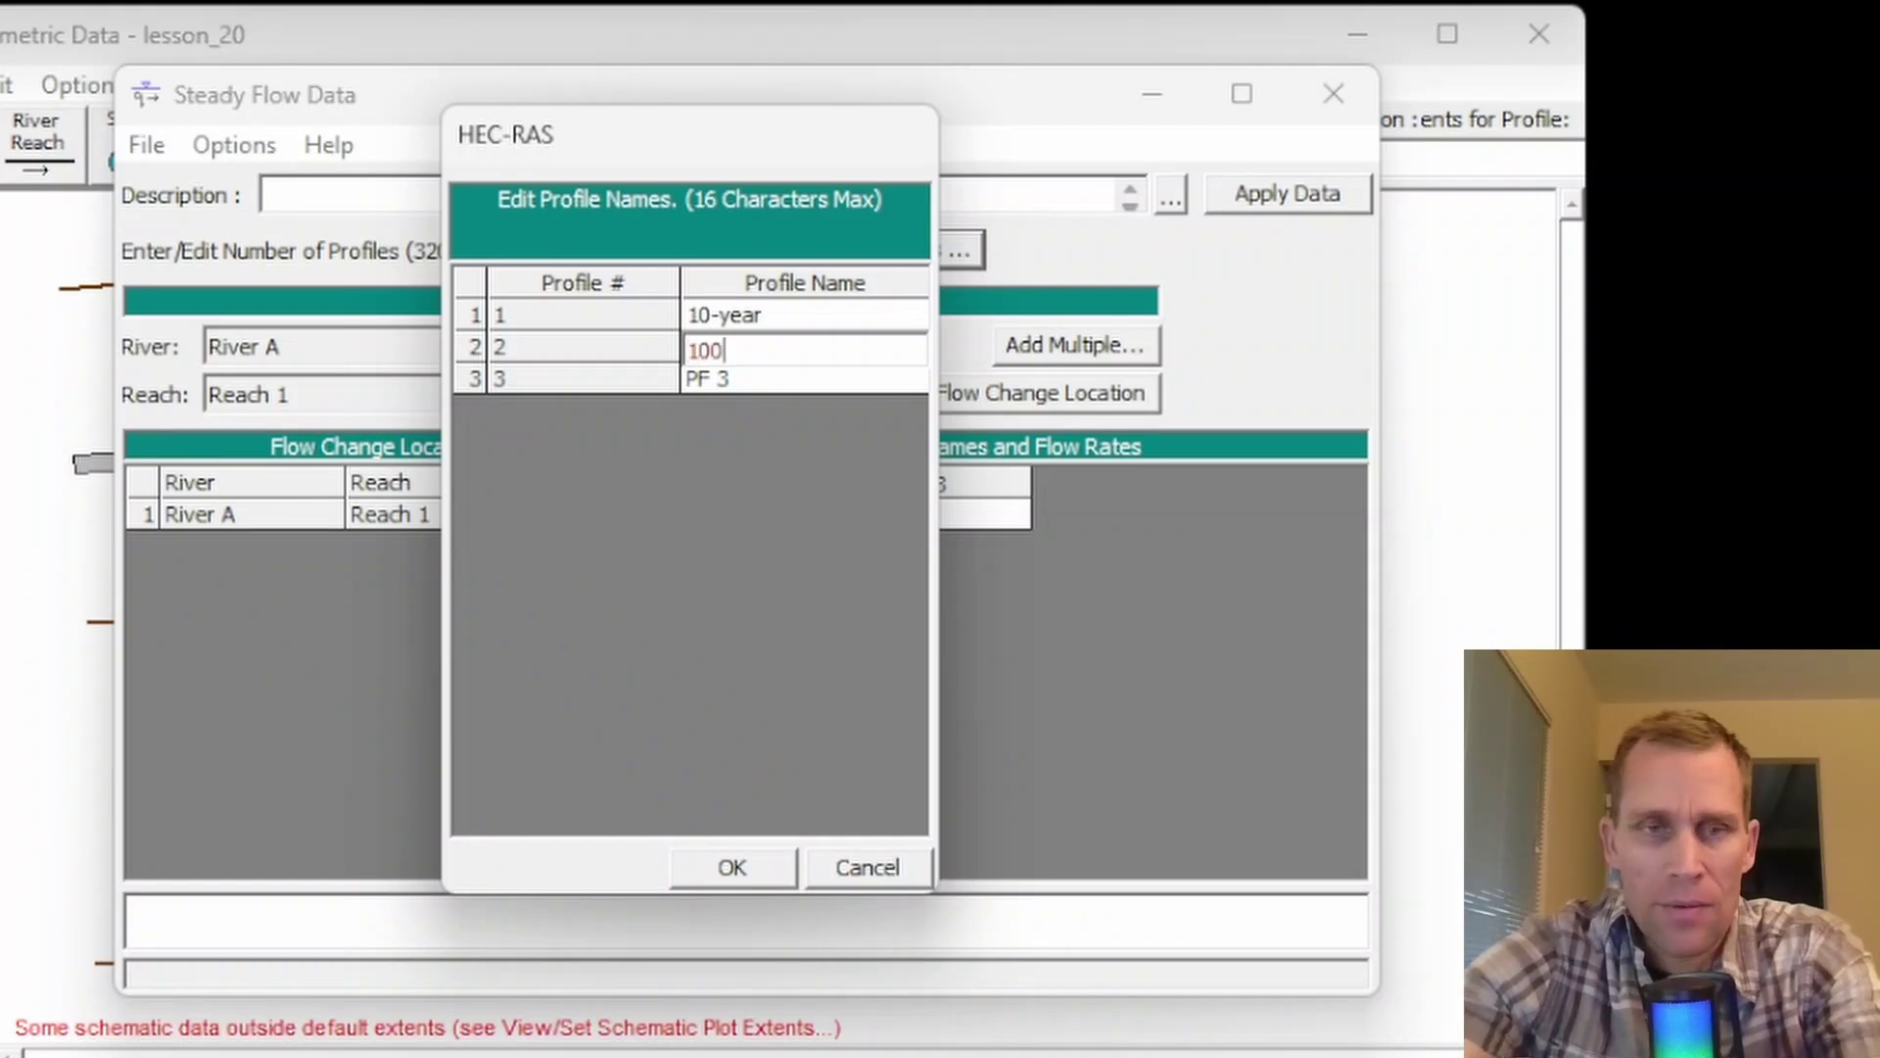
{"action": "type", "text": "-year"}
{"action": "key", "text": "Return"}
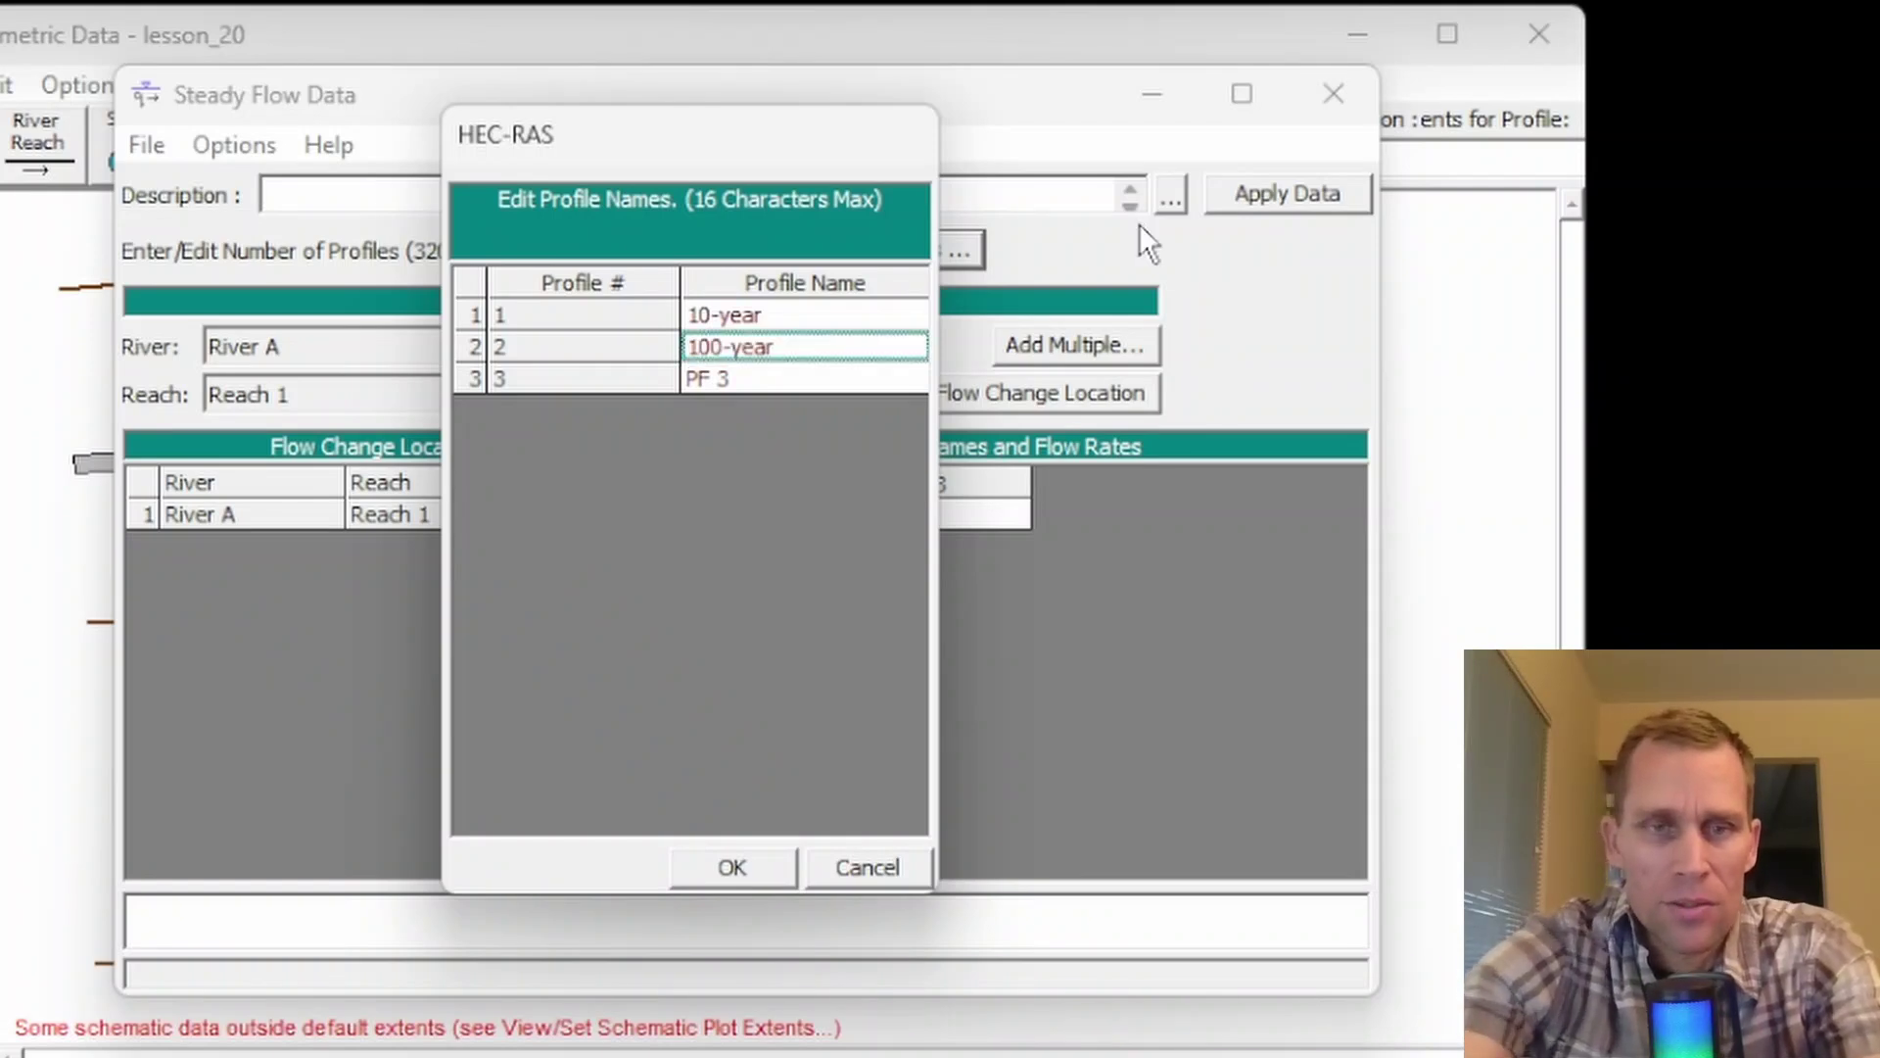
- Rename the third profile as 1000-year and accept the edited profile names
{"action": "key", "text": "Down"}
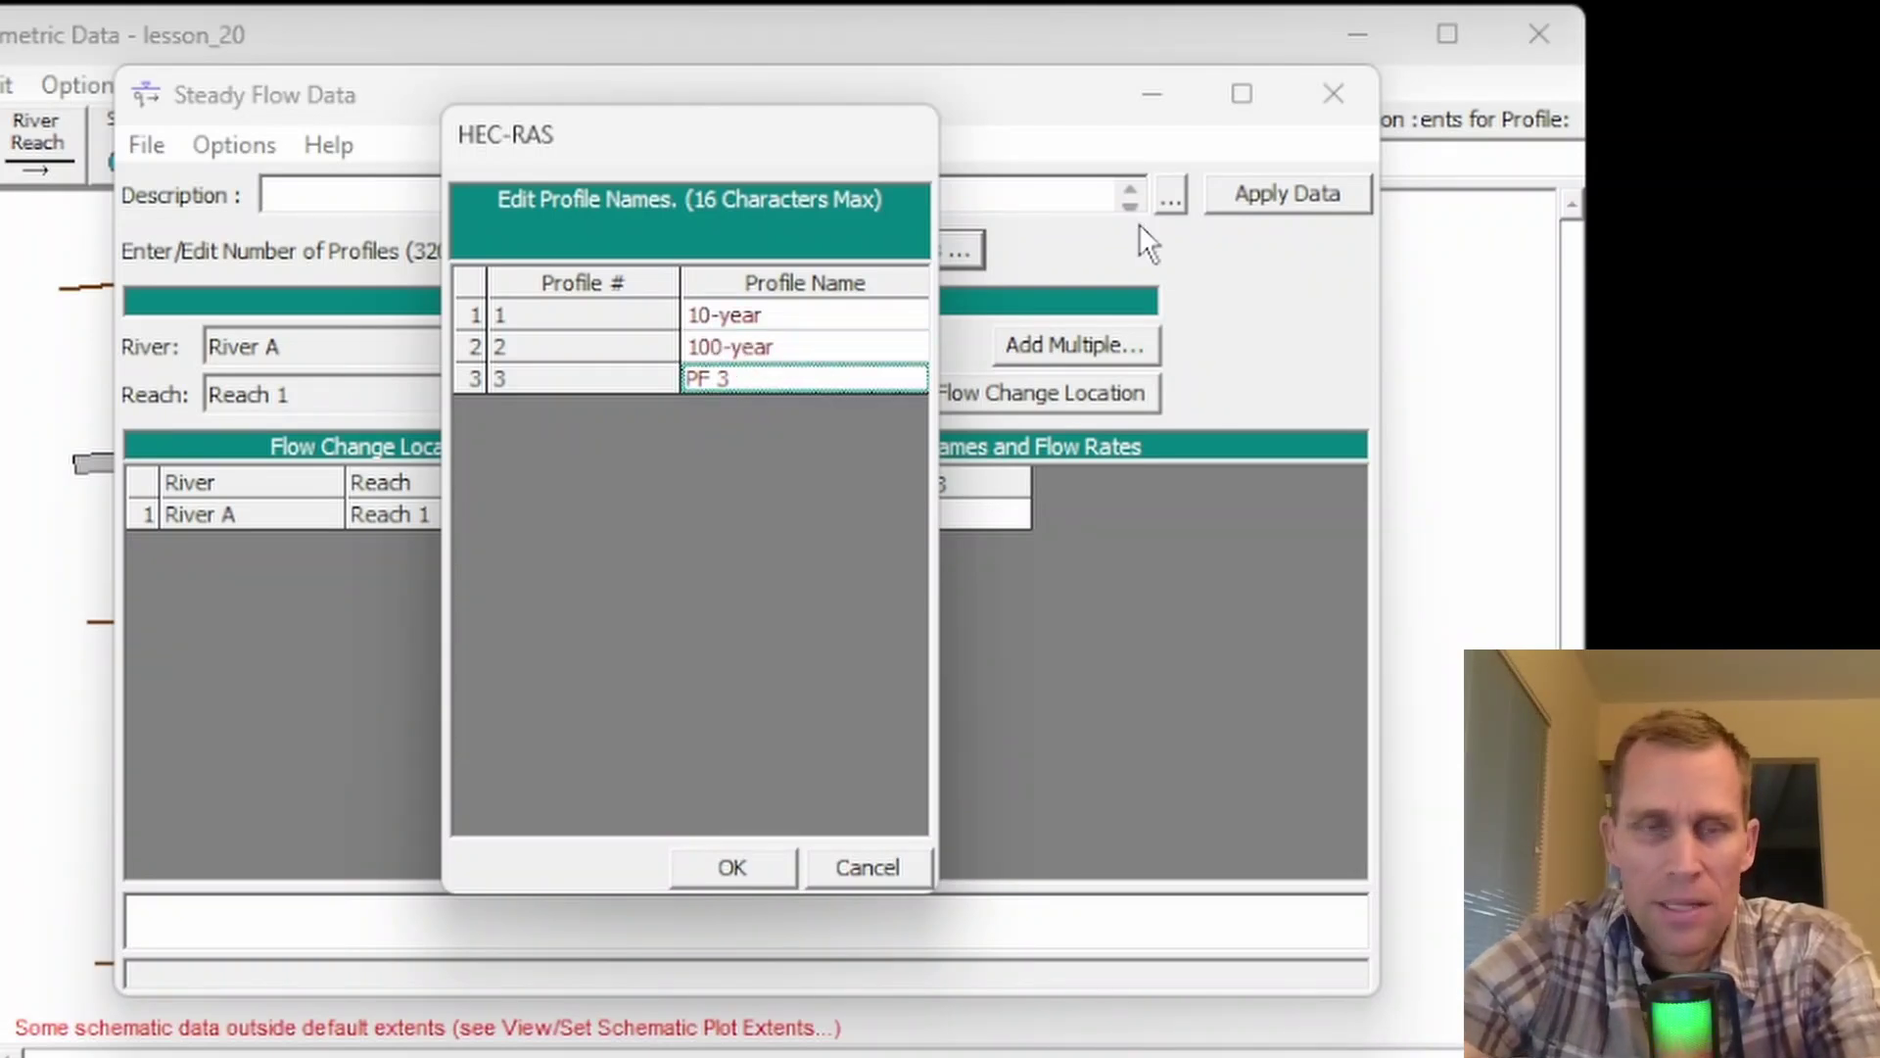
{"action": "type", "text": "1000"}
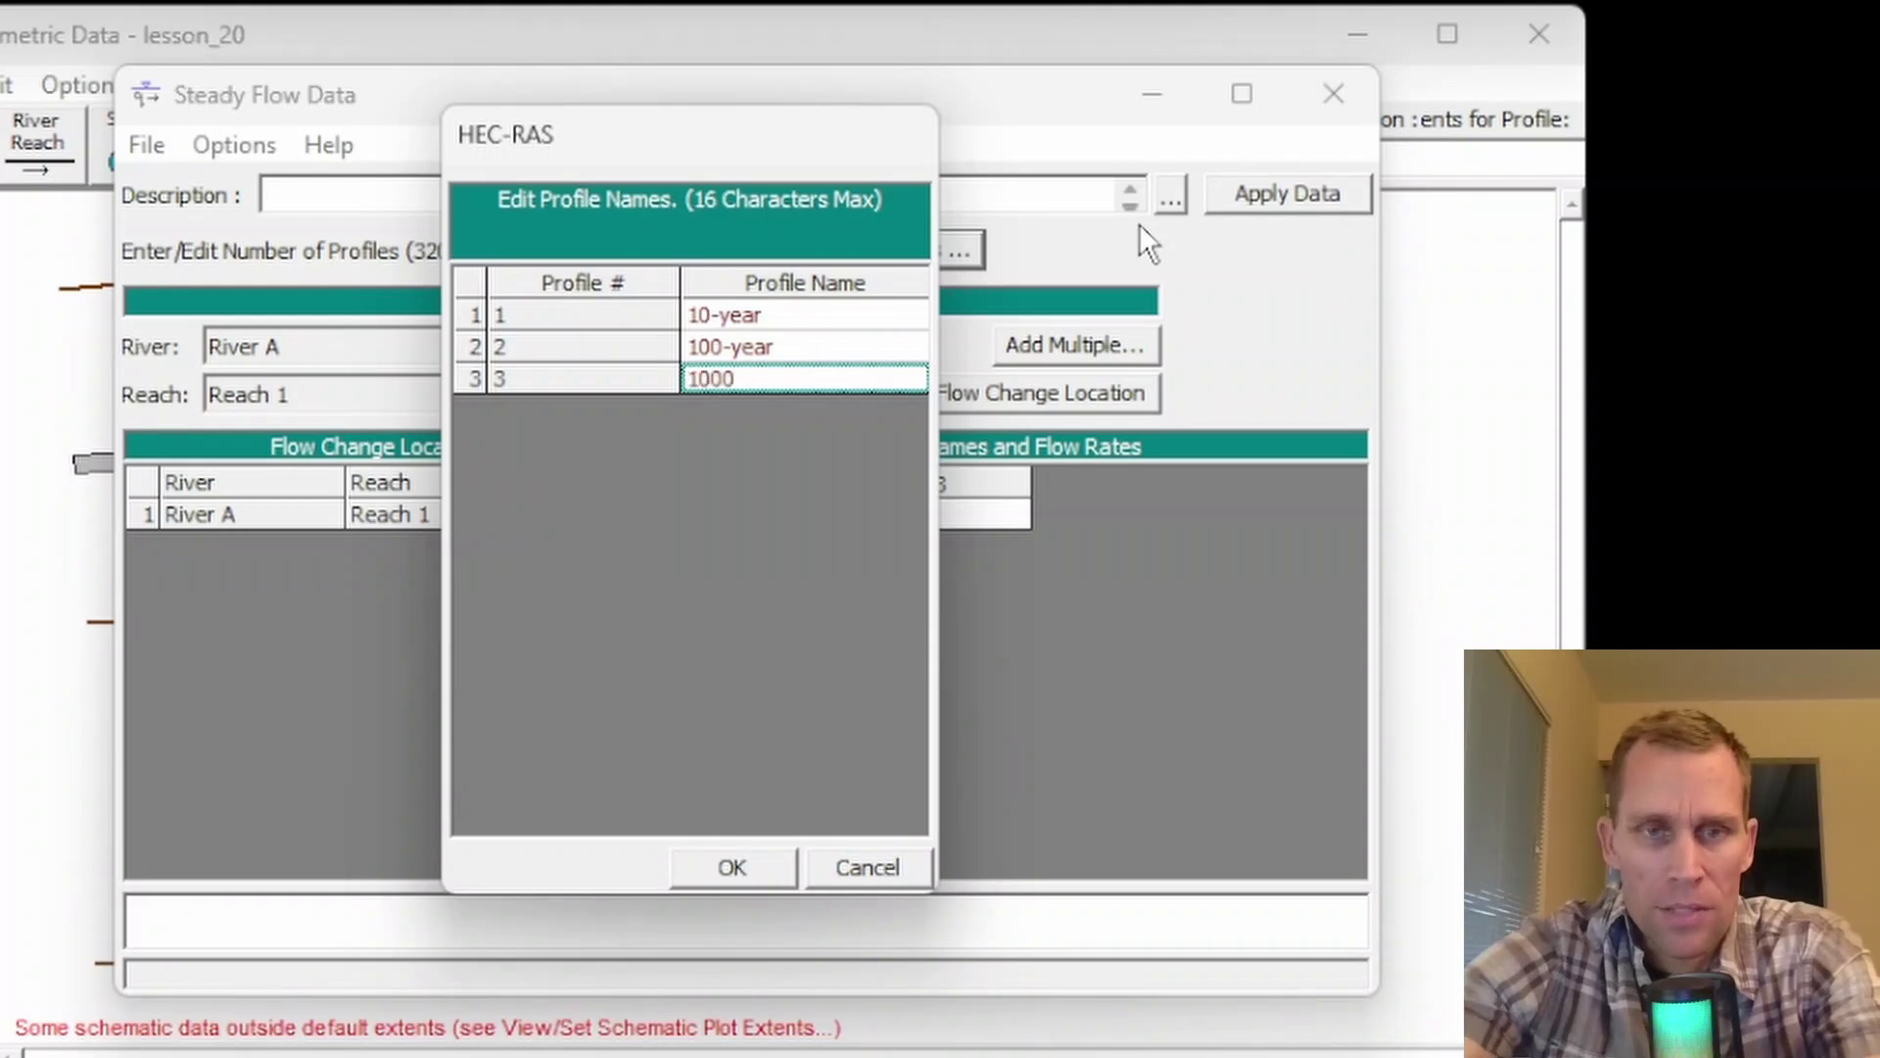
{"action": "type", "text": "-year"}
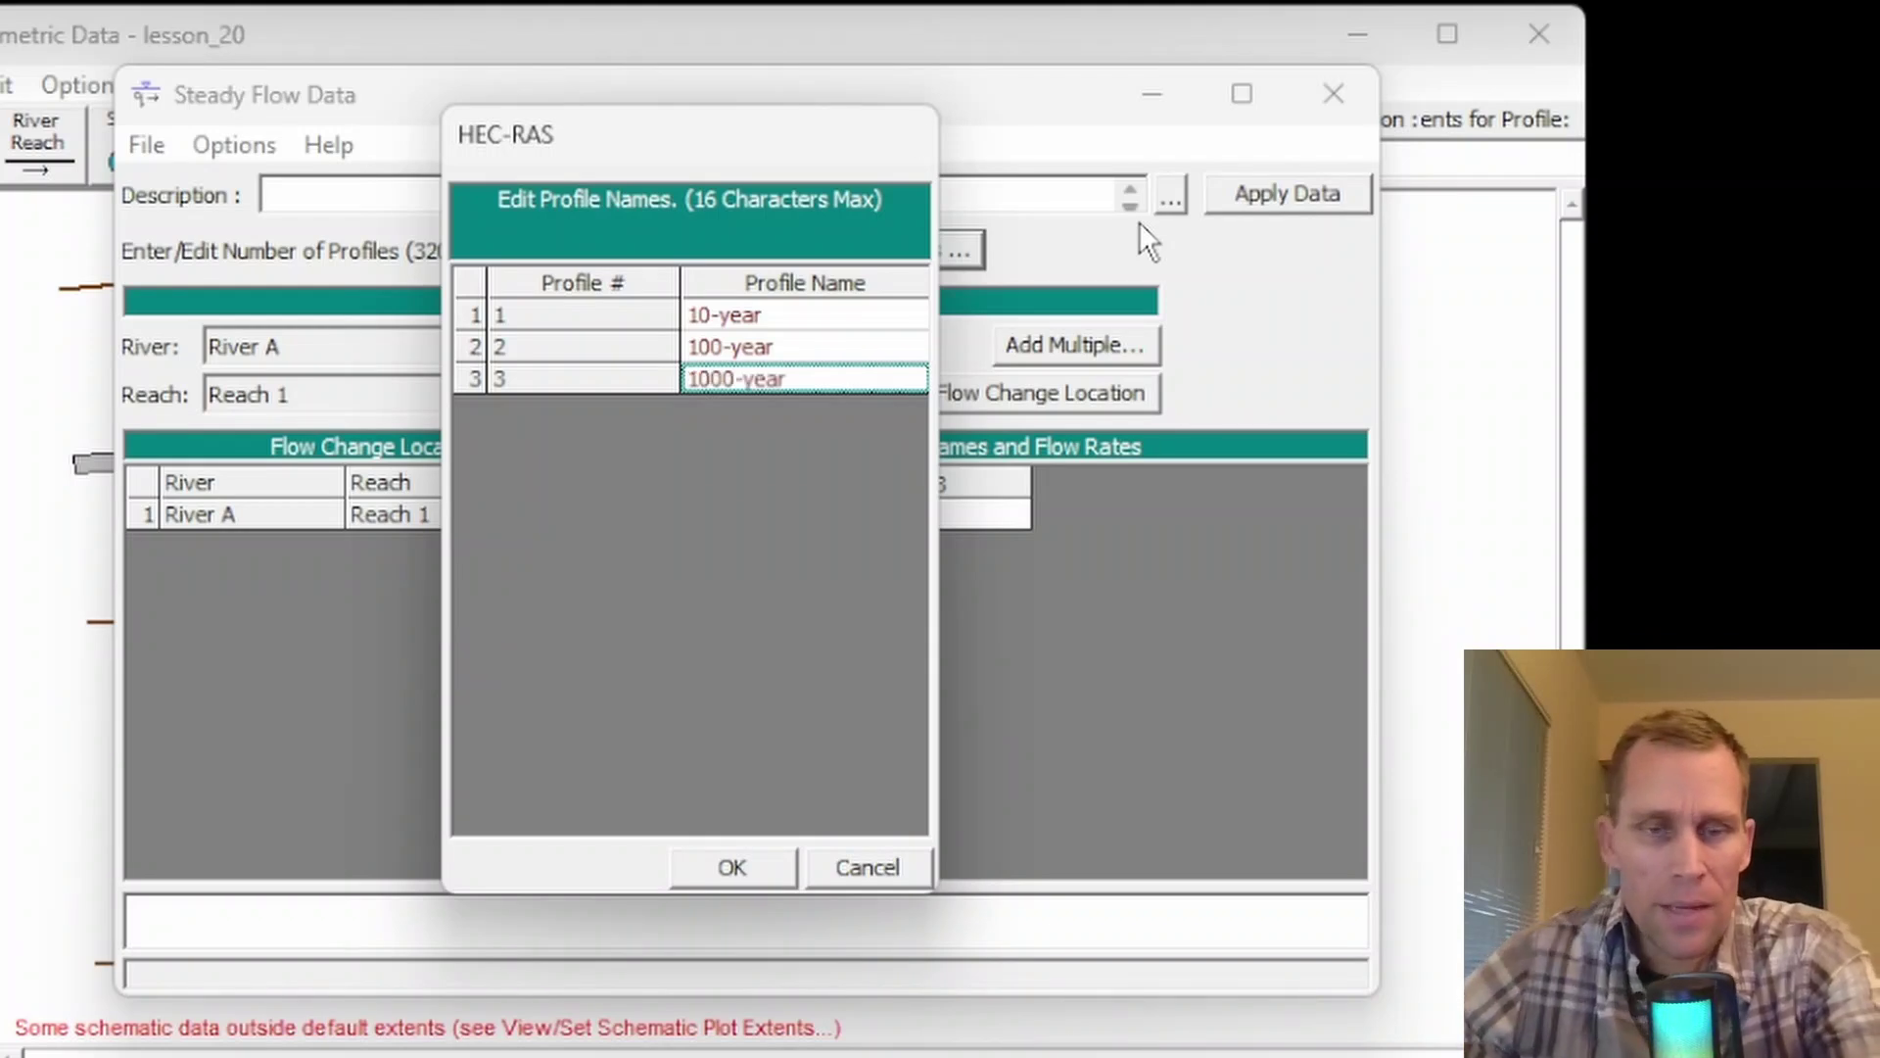
{"action": "left_click", "coordinate": [714, 869]}
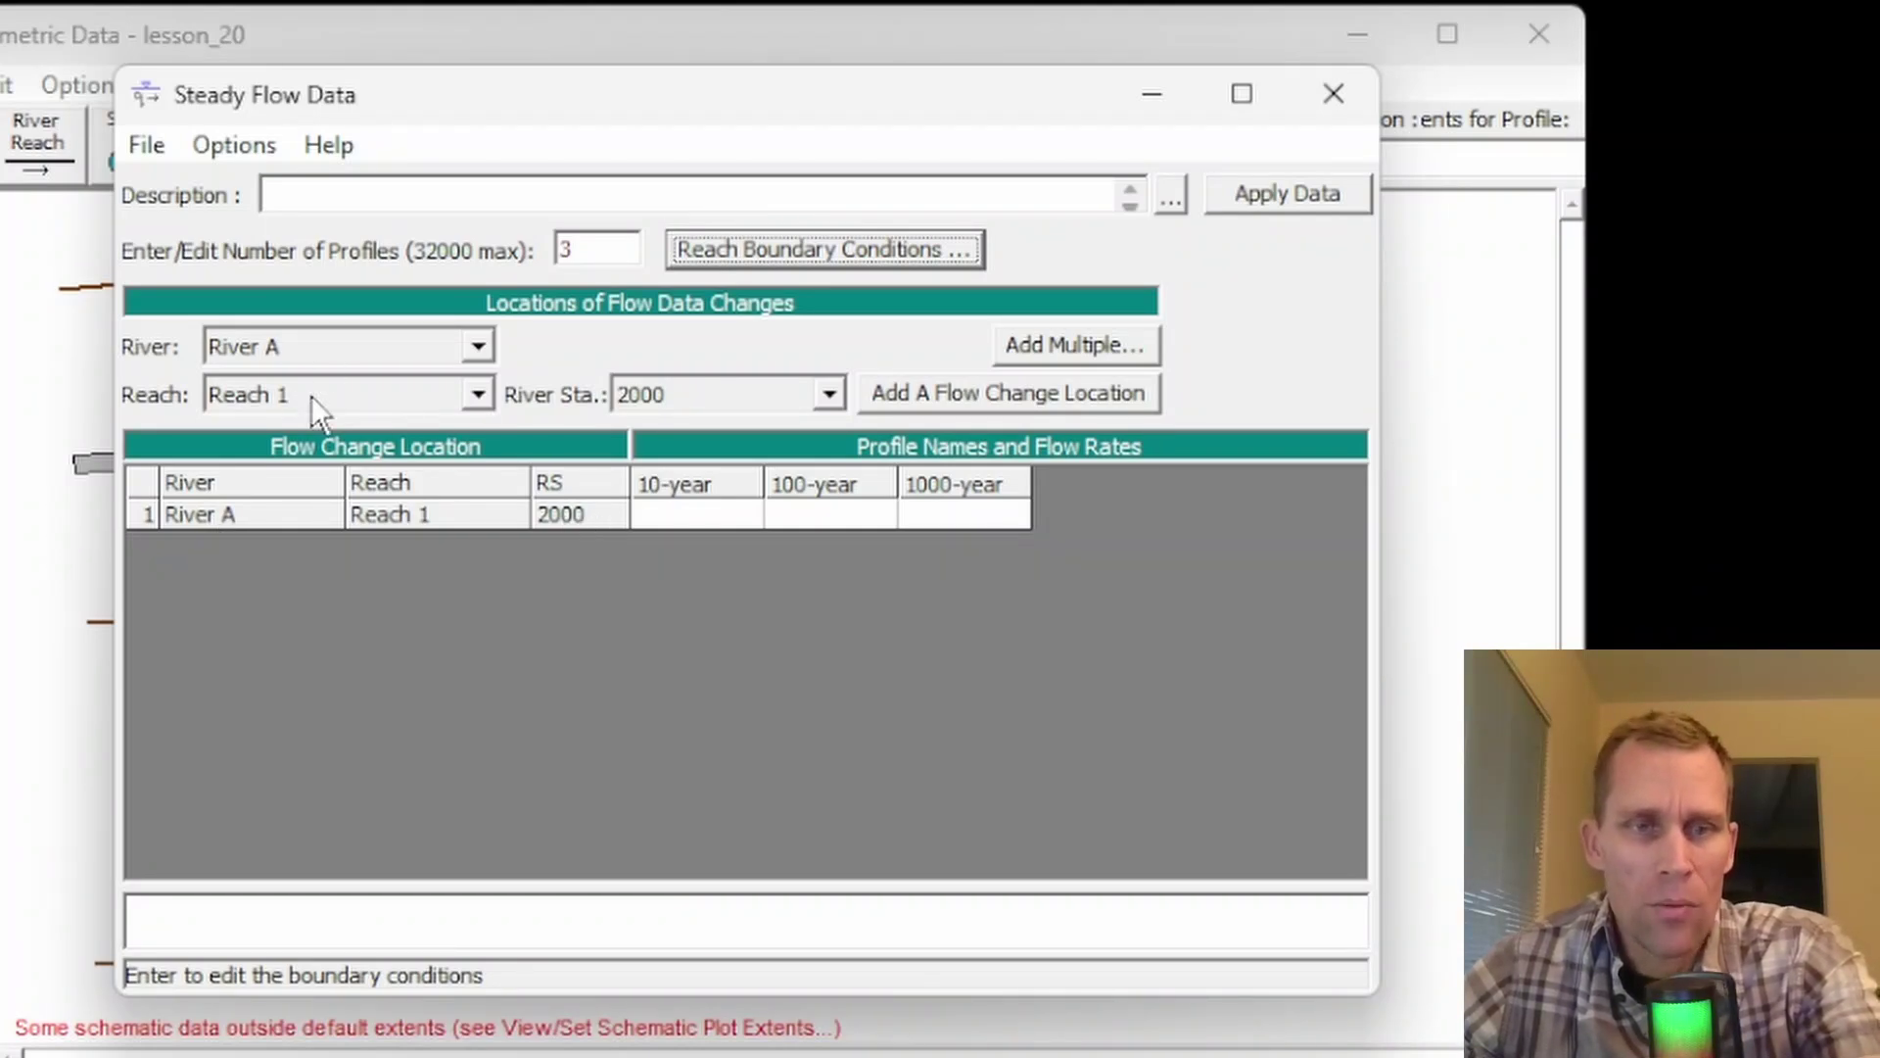
- Review the river, reach and river station choices for flow changes and uncover the river schematic for comparison
{"action": "left_click", "coordinate": [360, 340]}
{"action": "left_click", "coordinate": [385, 392]}
{"action": "left_click", "coordinate": [401, 419]}
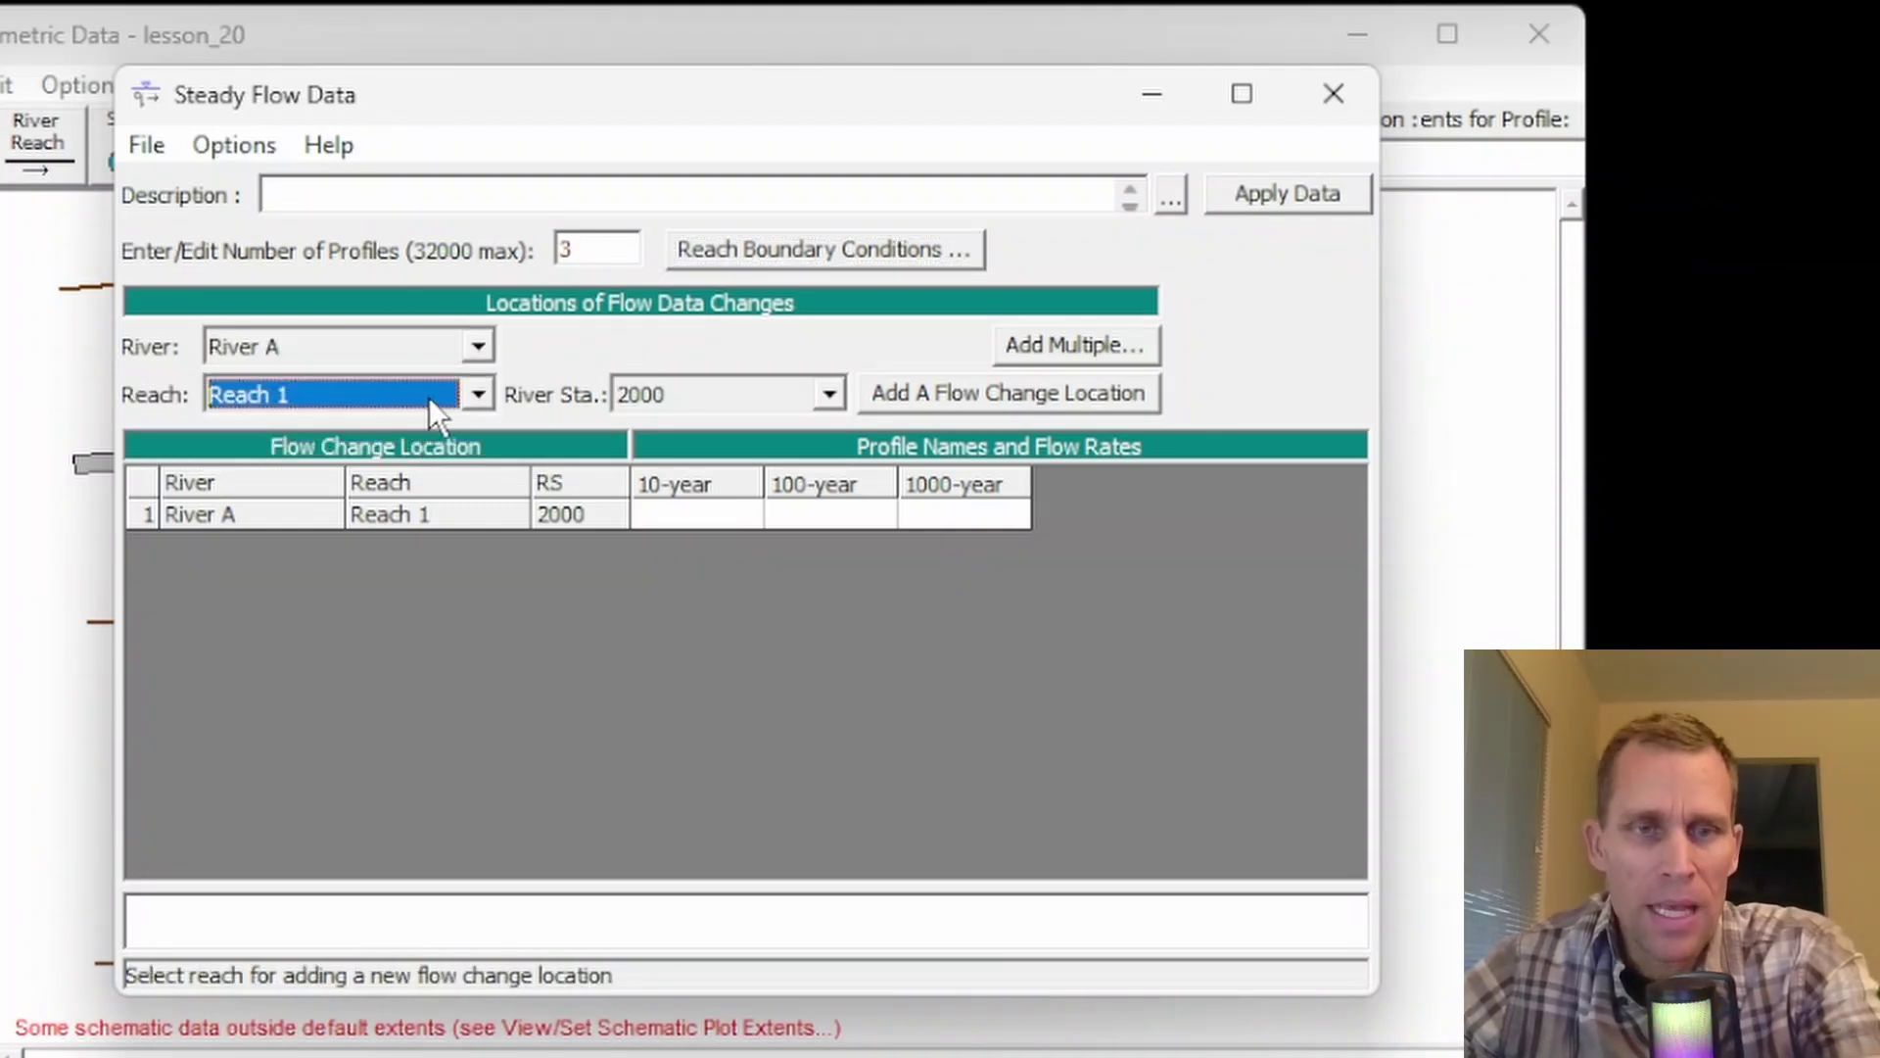
{"action": "left_click", "coordinate": [685, 396]}
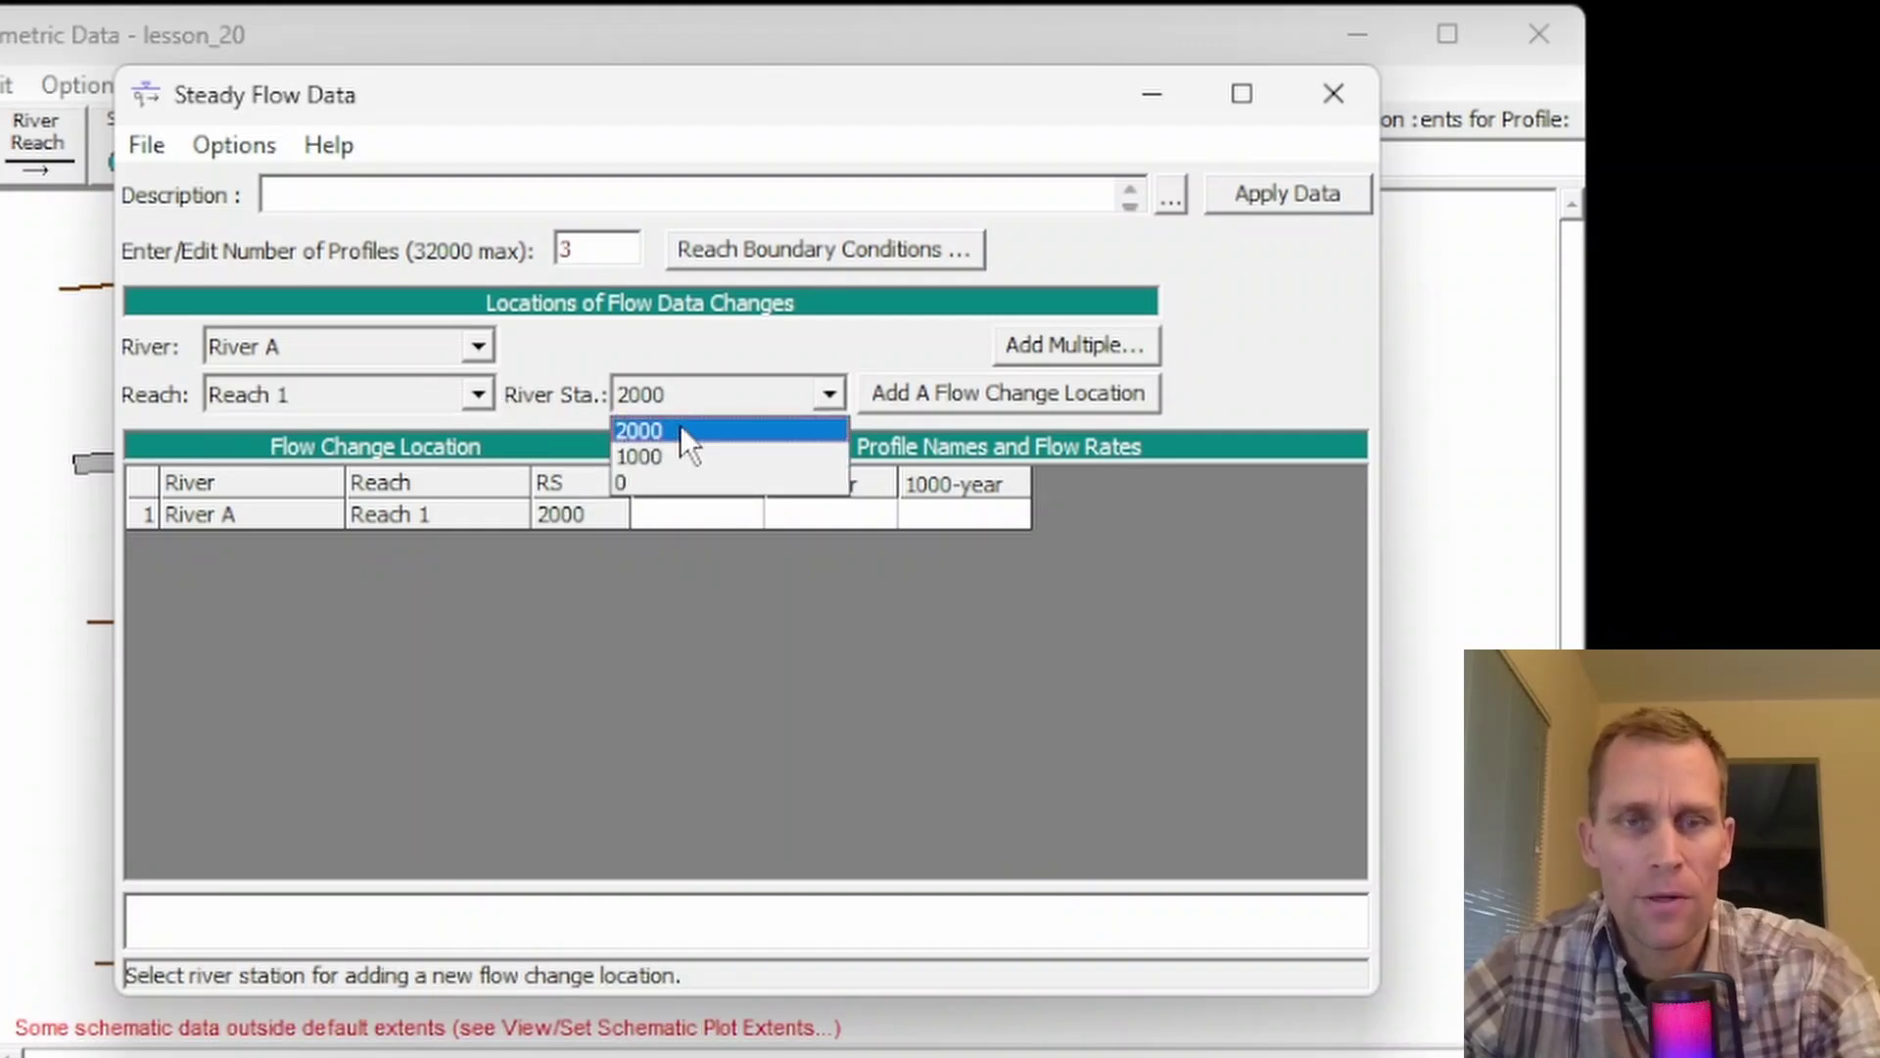
{"action": "left_click_drag", "start_coordinate": [774, 92], "coordinate": [1222, 106]}
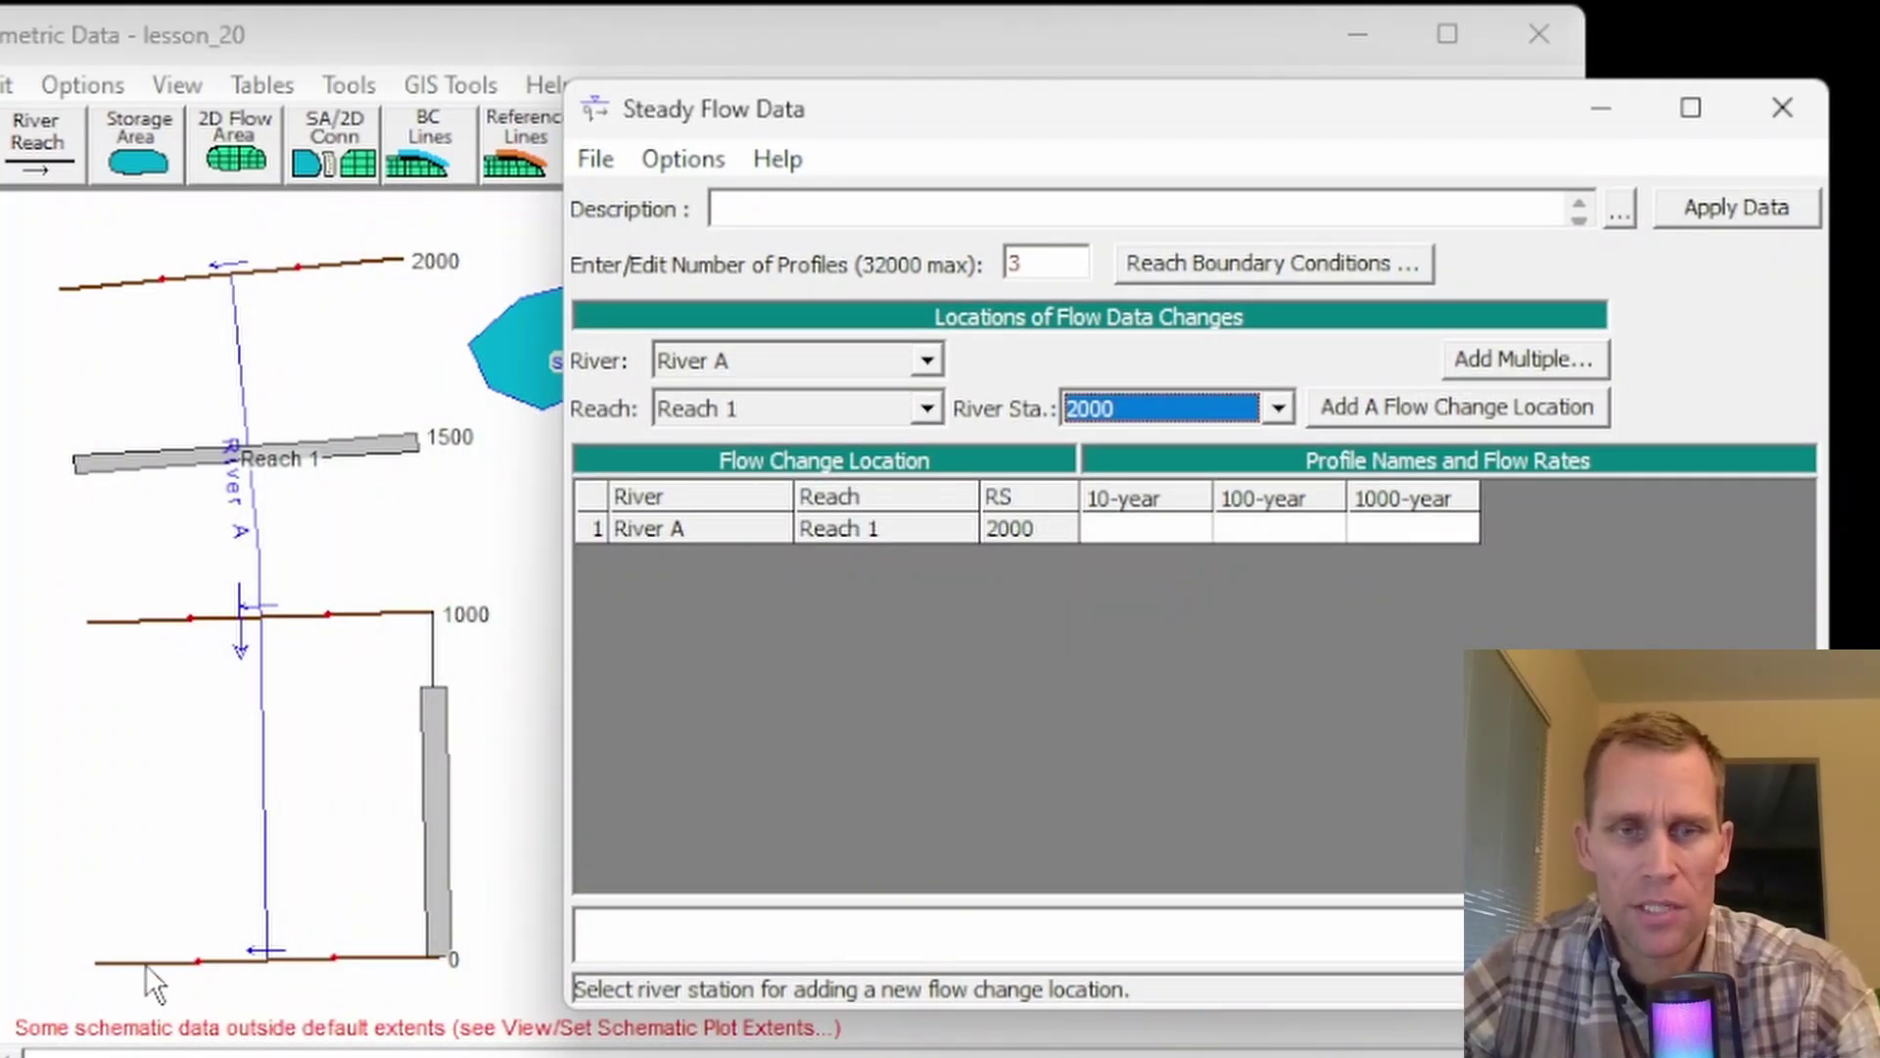
- Paste flows of 2340, 3180 and 3620 cfs for the 10-year, 100-year and 1000-year profiles at river station 2000
{"action": "left_click", "coordinate": [1140, 408]}
{"action": "left_click", "coordinate": [1138, 434]}
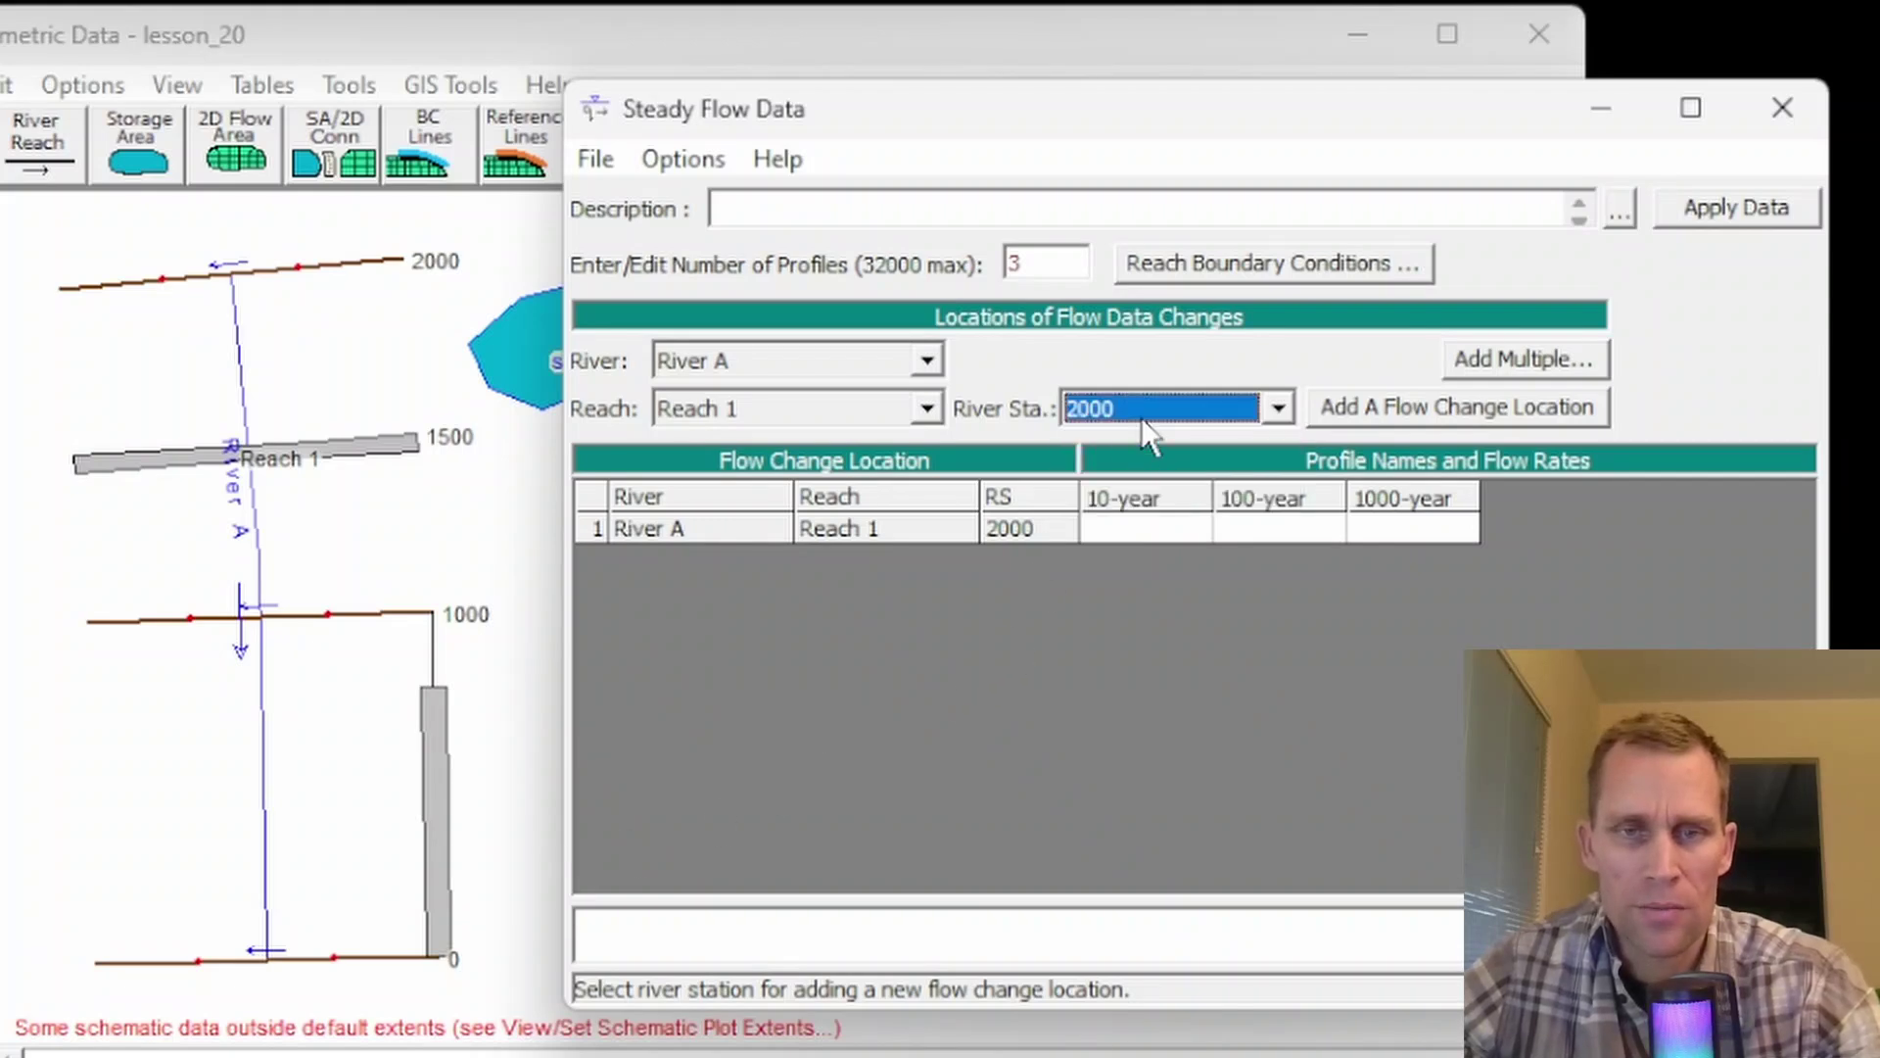
{"action": "left_click", "coordinate": [1126, 529]}
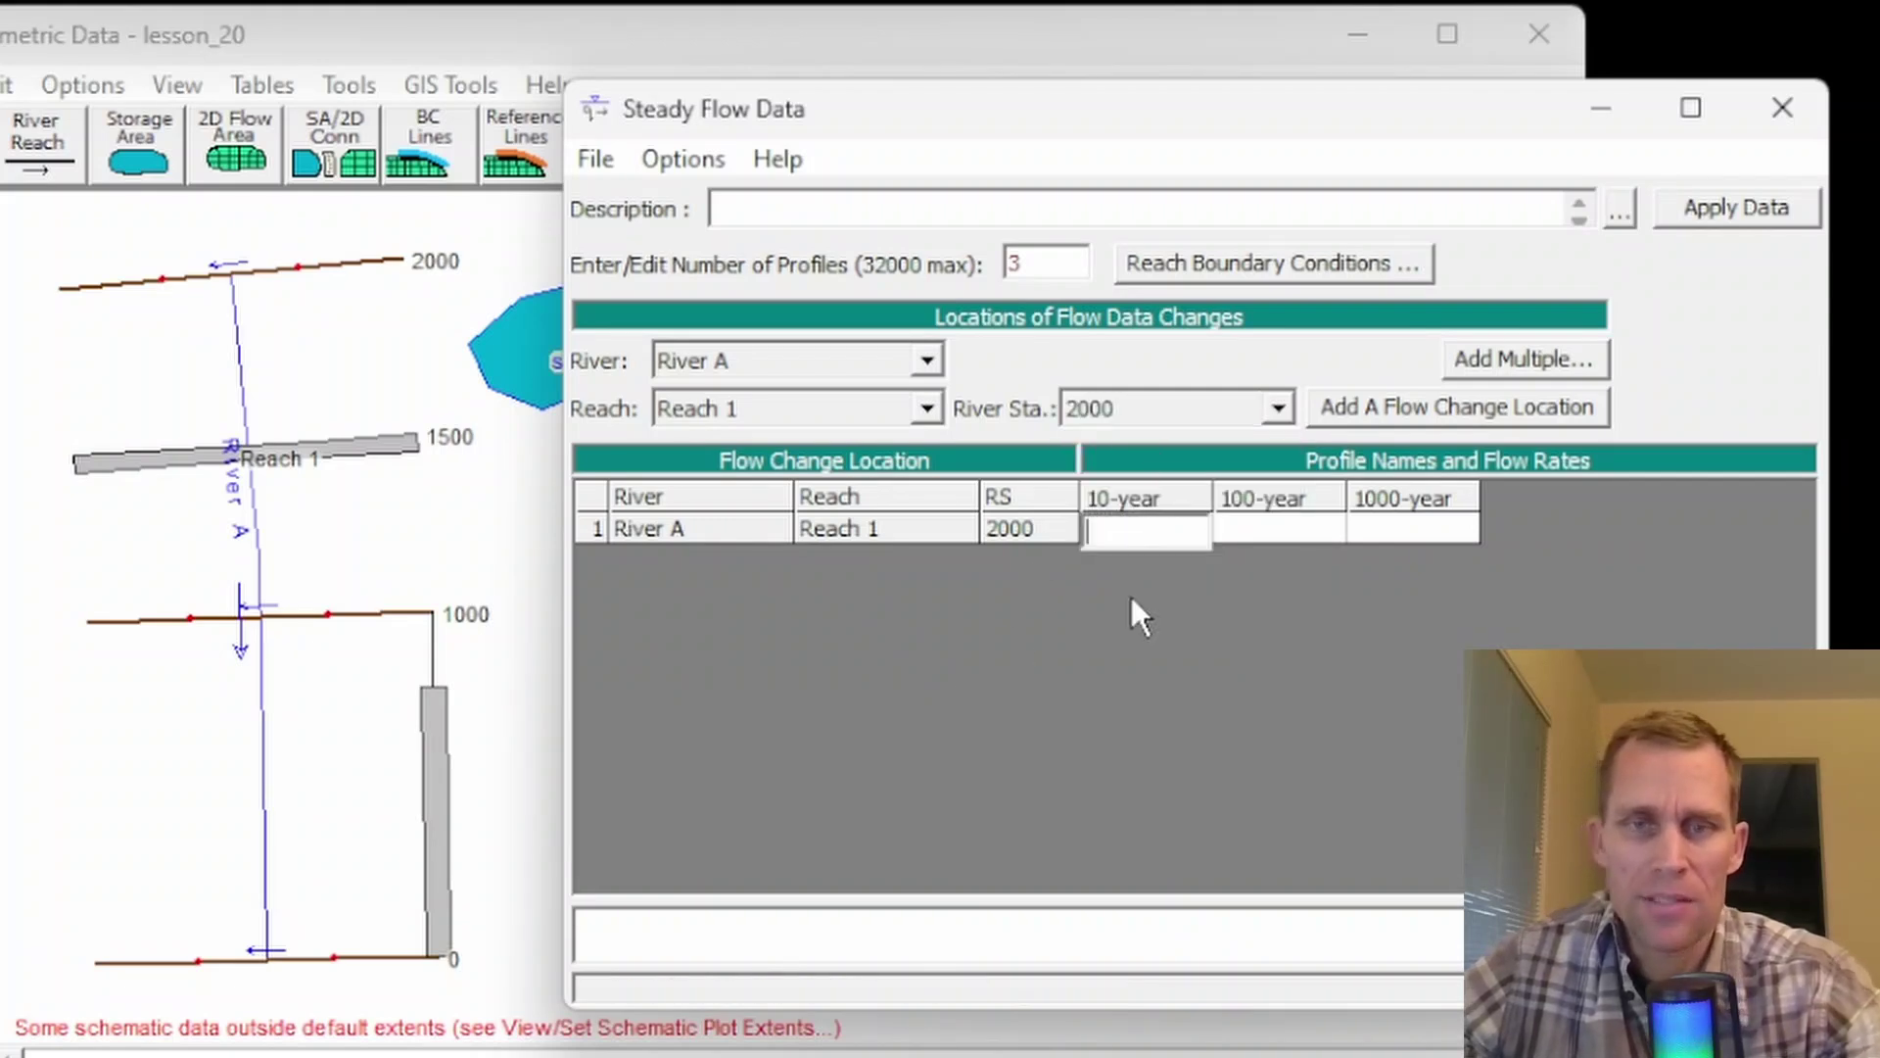
{"action": "key", "text": "ctrl+v"}
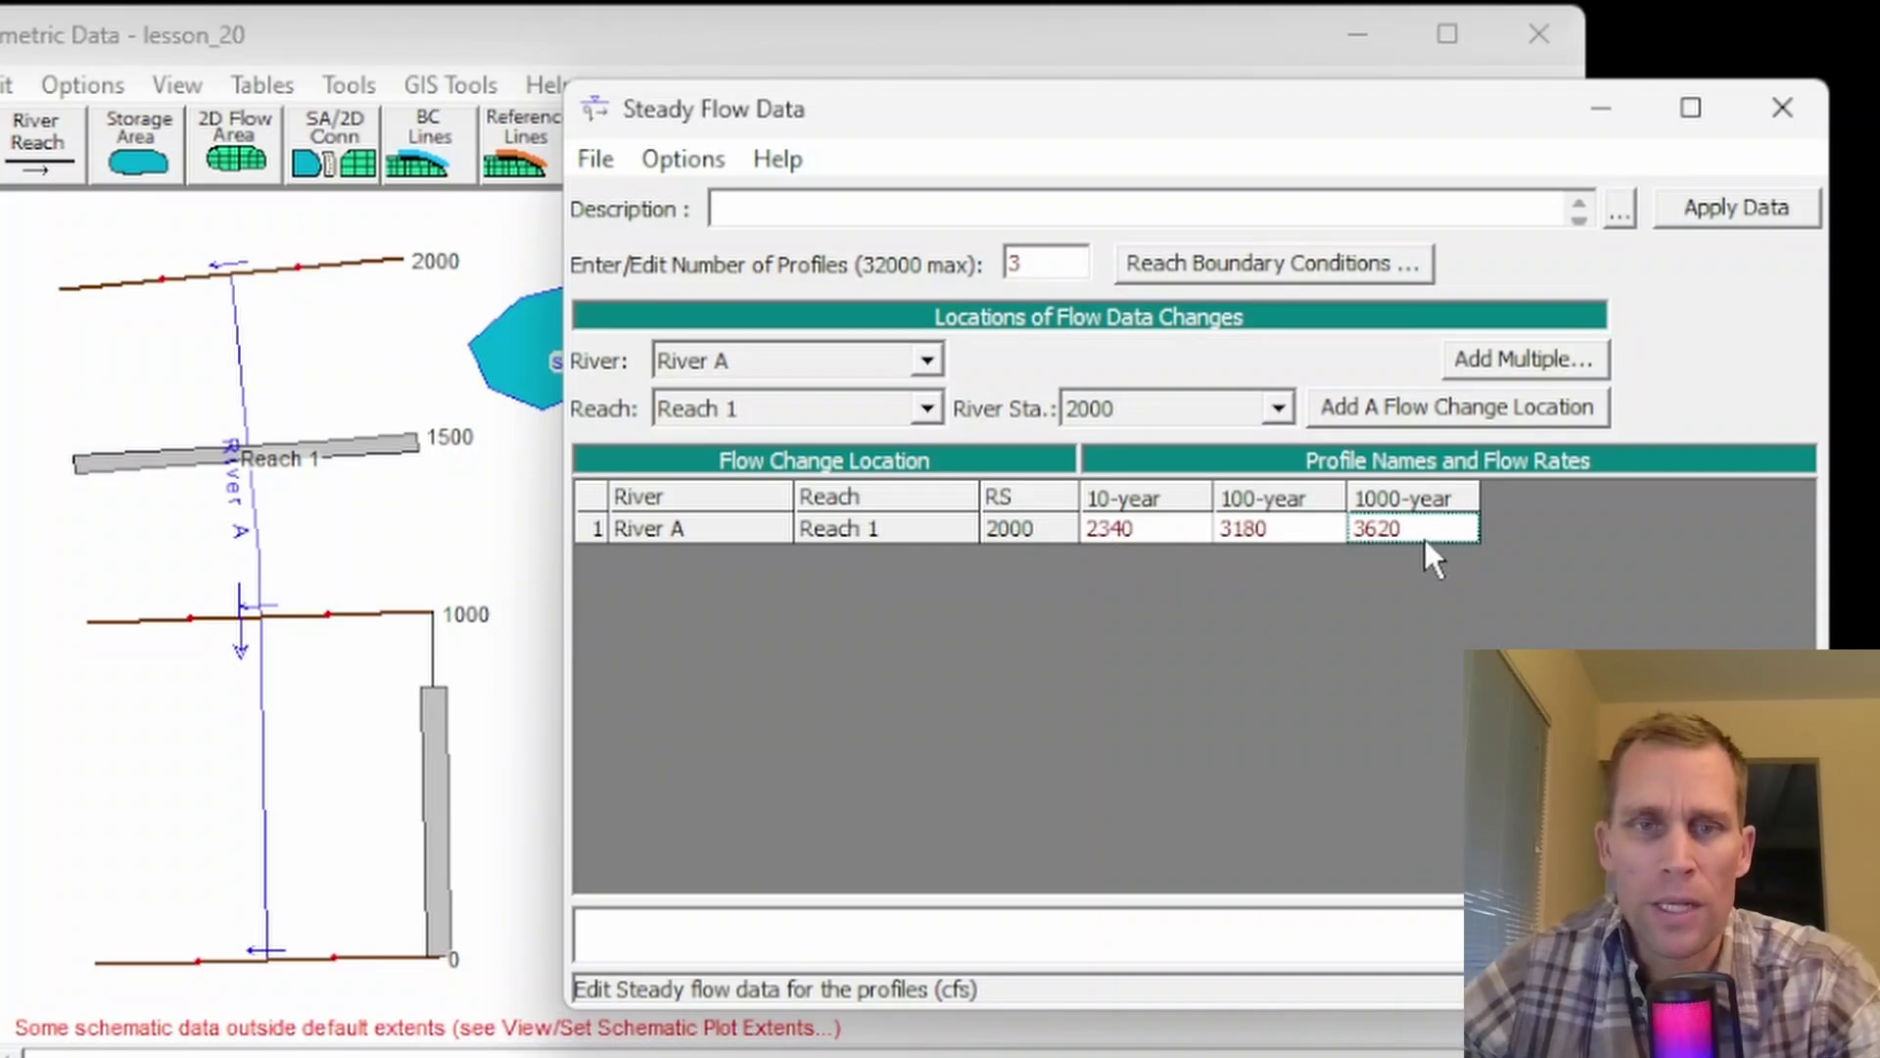
- Add flow change locations at river stations 1000 and 0 on River A, Reach 1
{"action": "left_click", "coordinate": [1344, 410]}
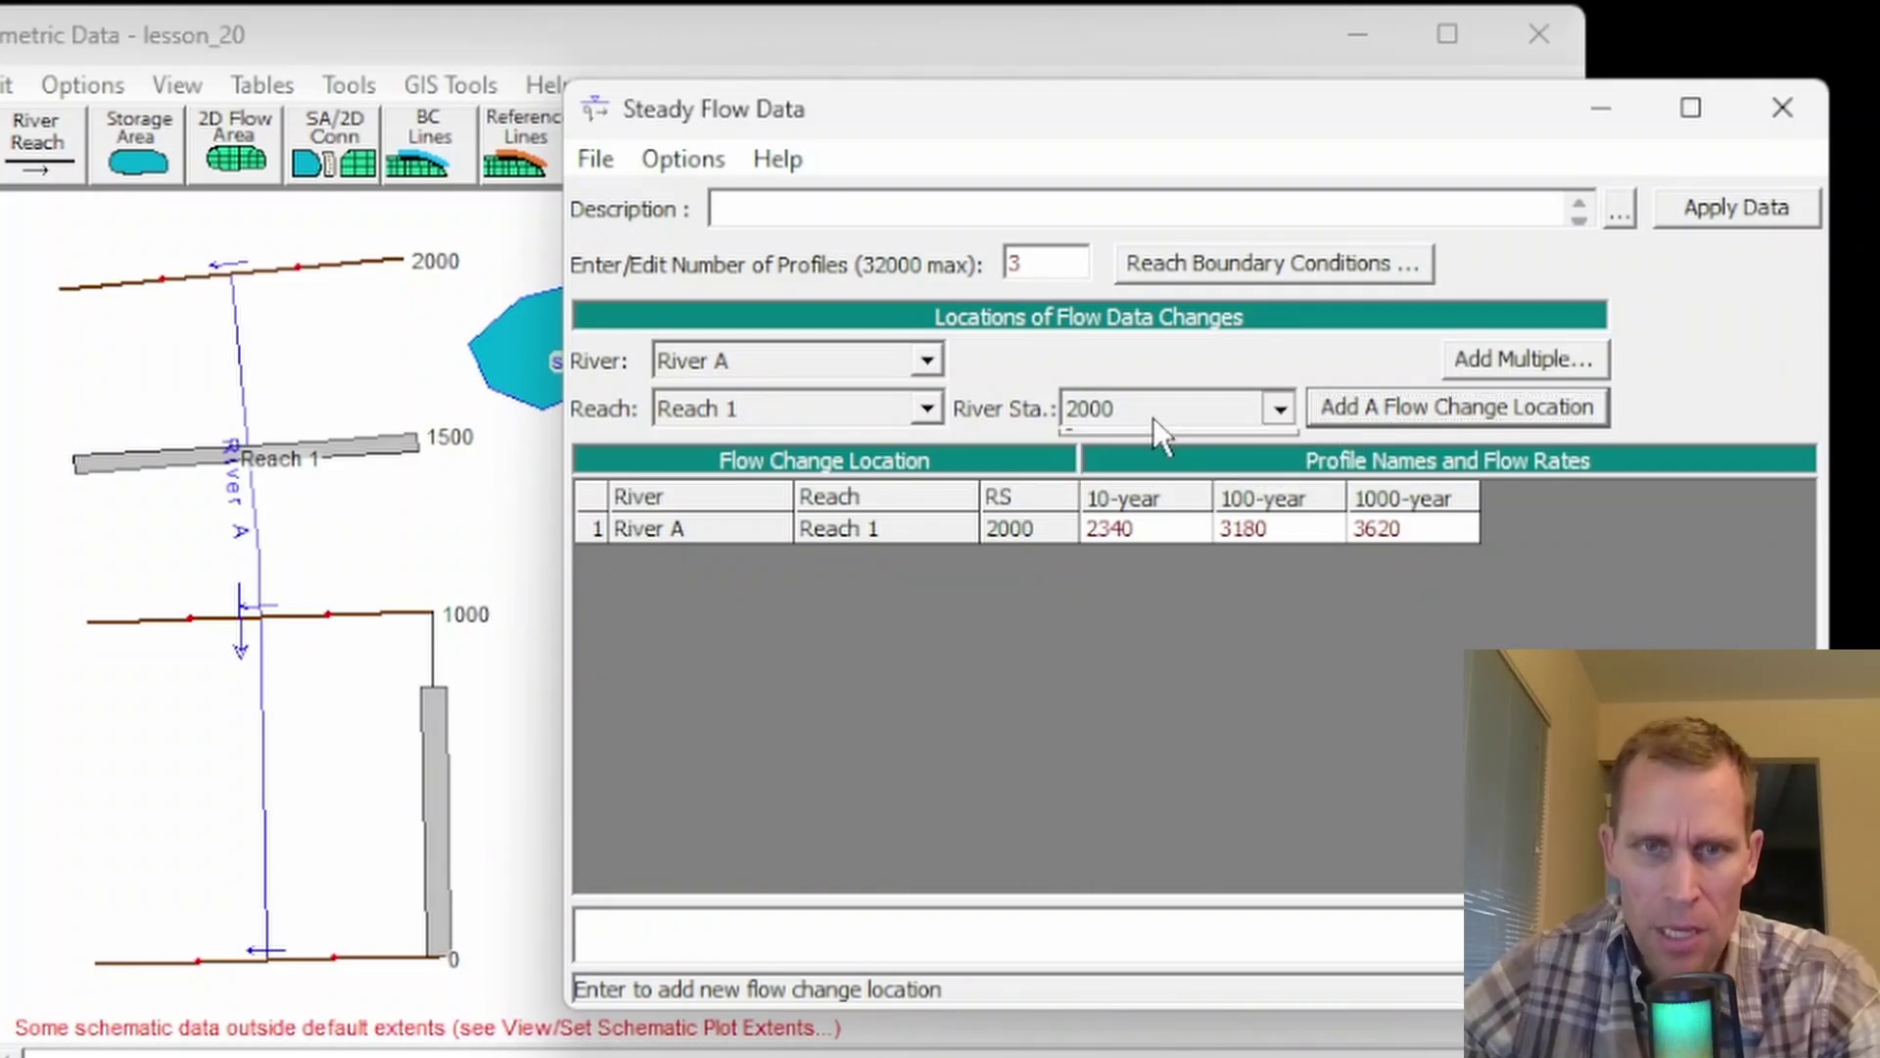
{"action": "left_click", "coordinate": [1127, 418]}
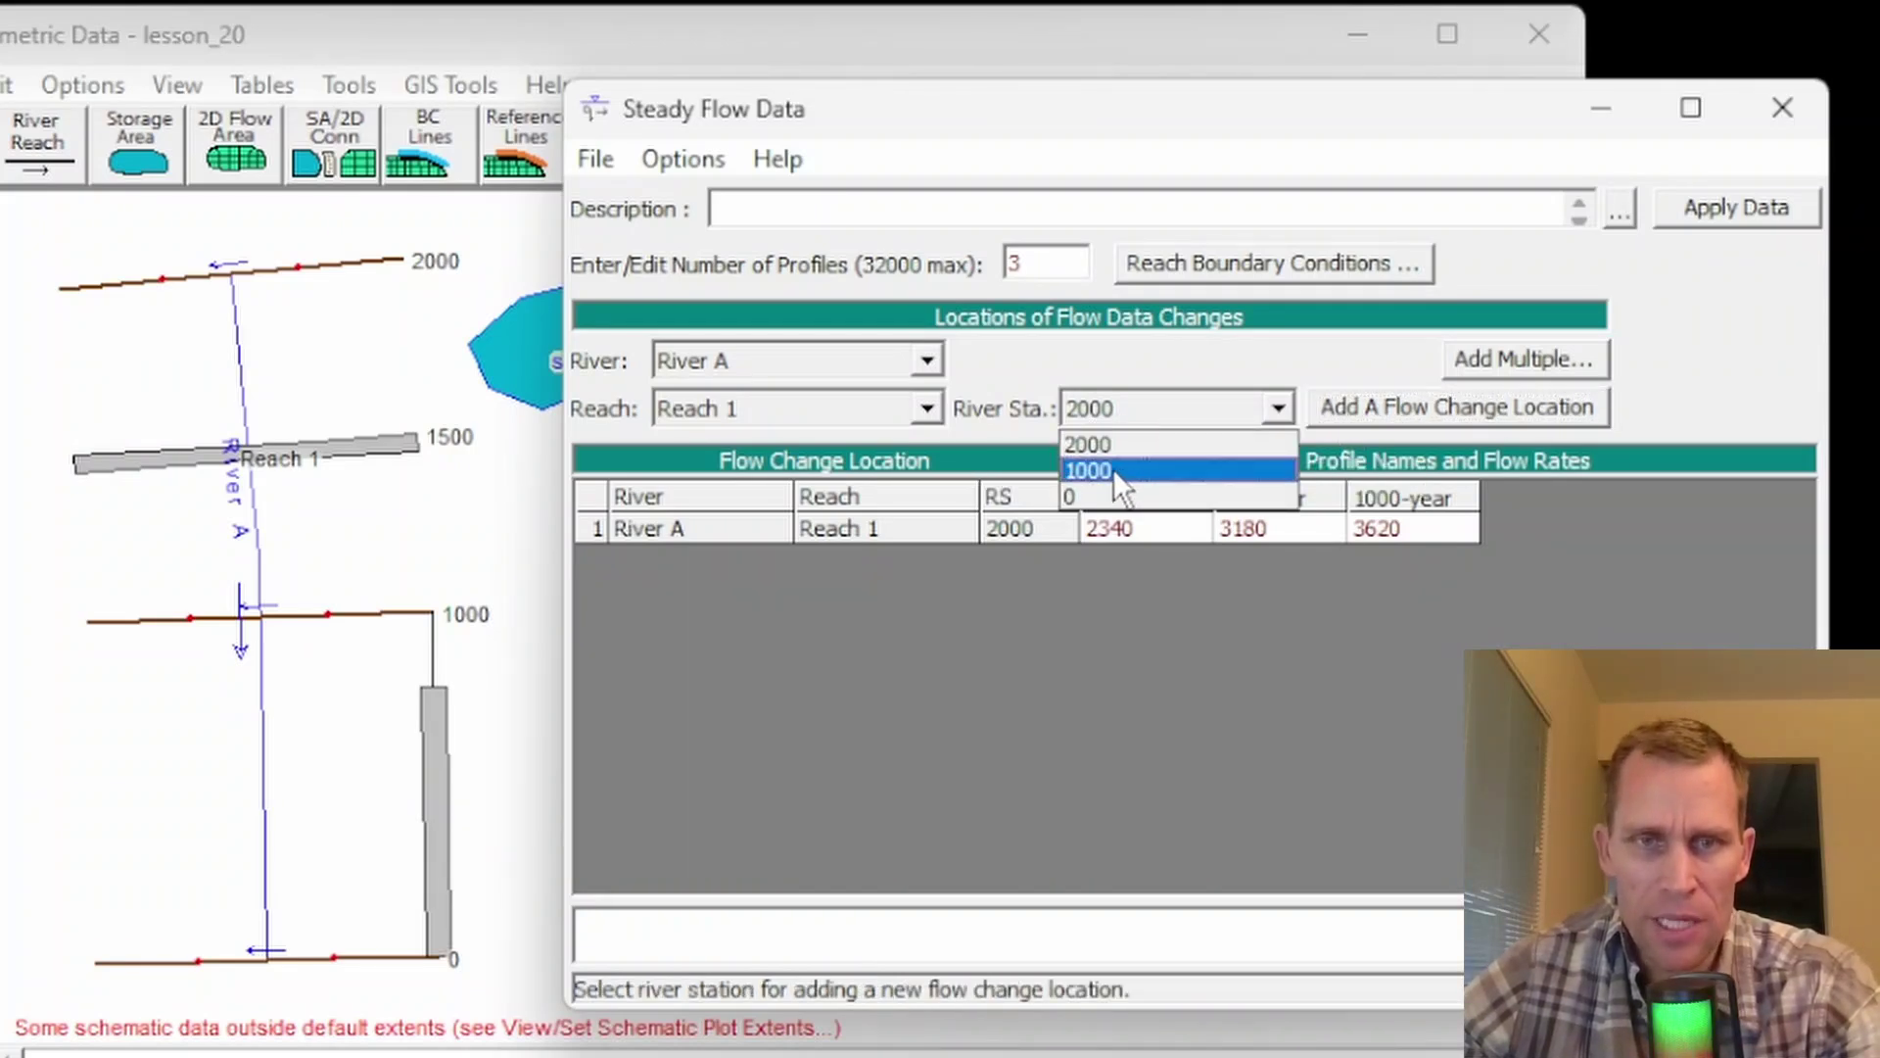
{"action": "left_click", "coordinate": [1113, 470]}
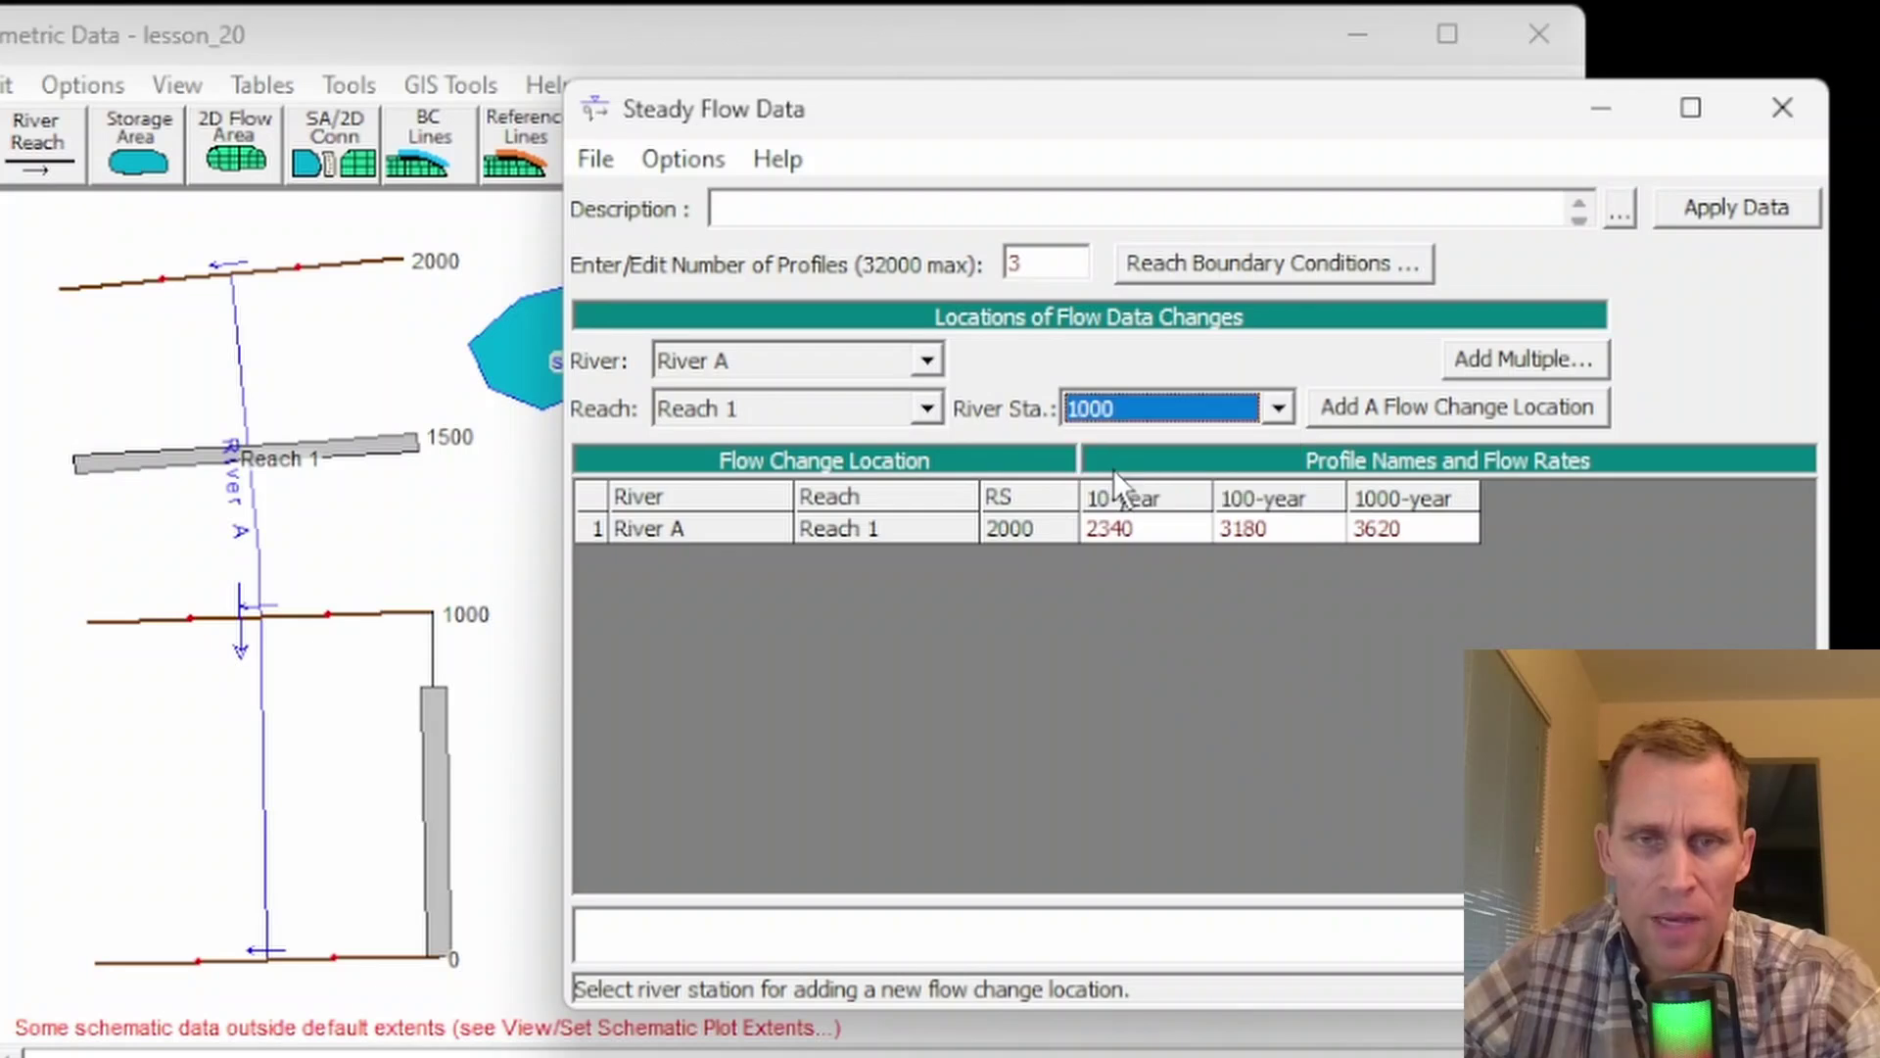
{"action": "left_click", "coordinate": [1394, 407]}
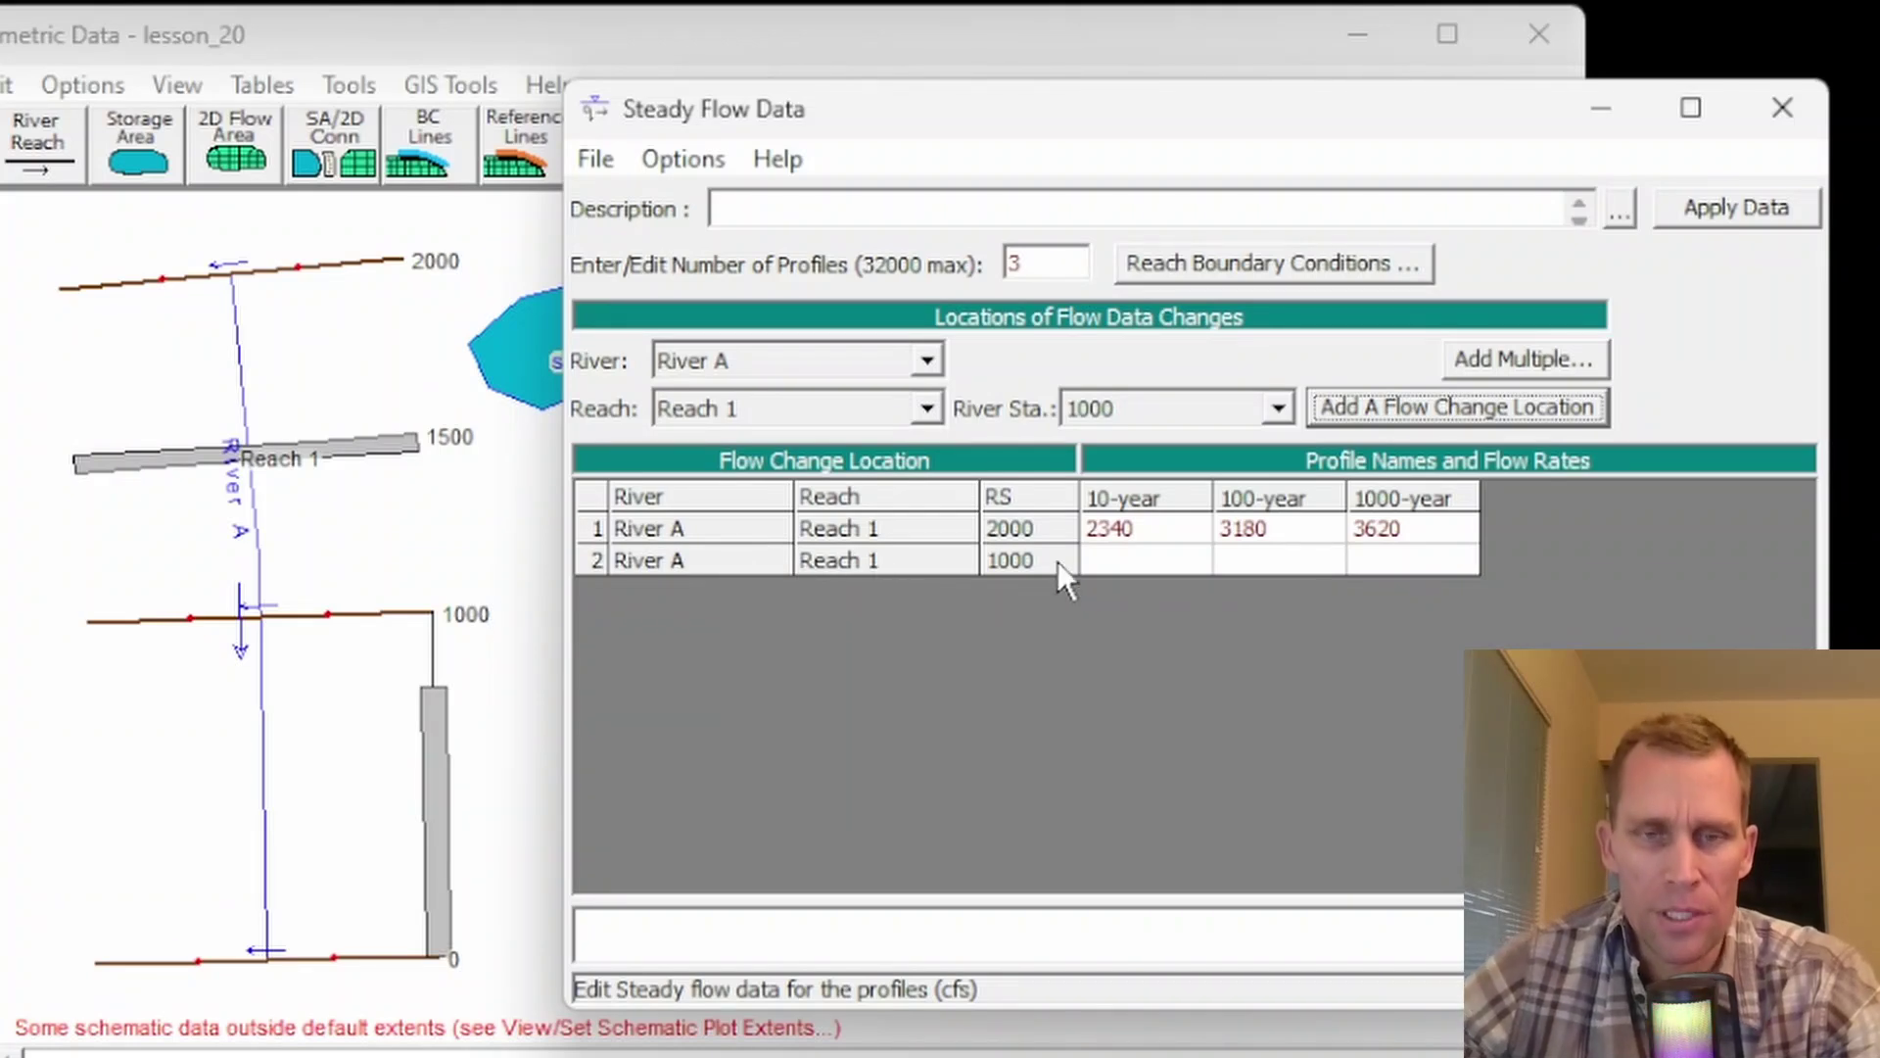
{"action": "left_click", "coordinate": [1149, 407]}
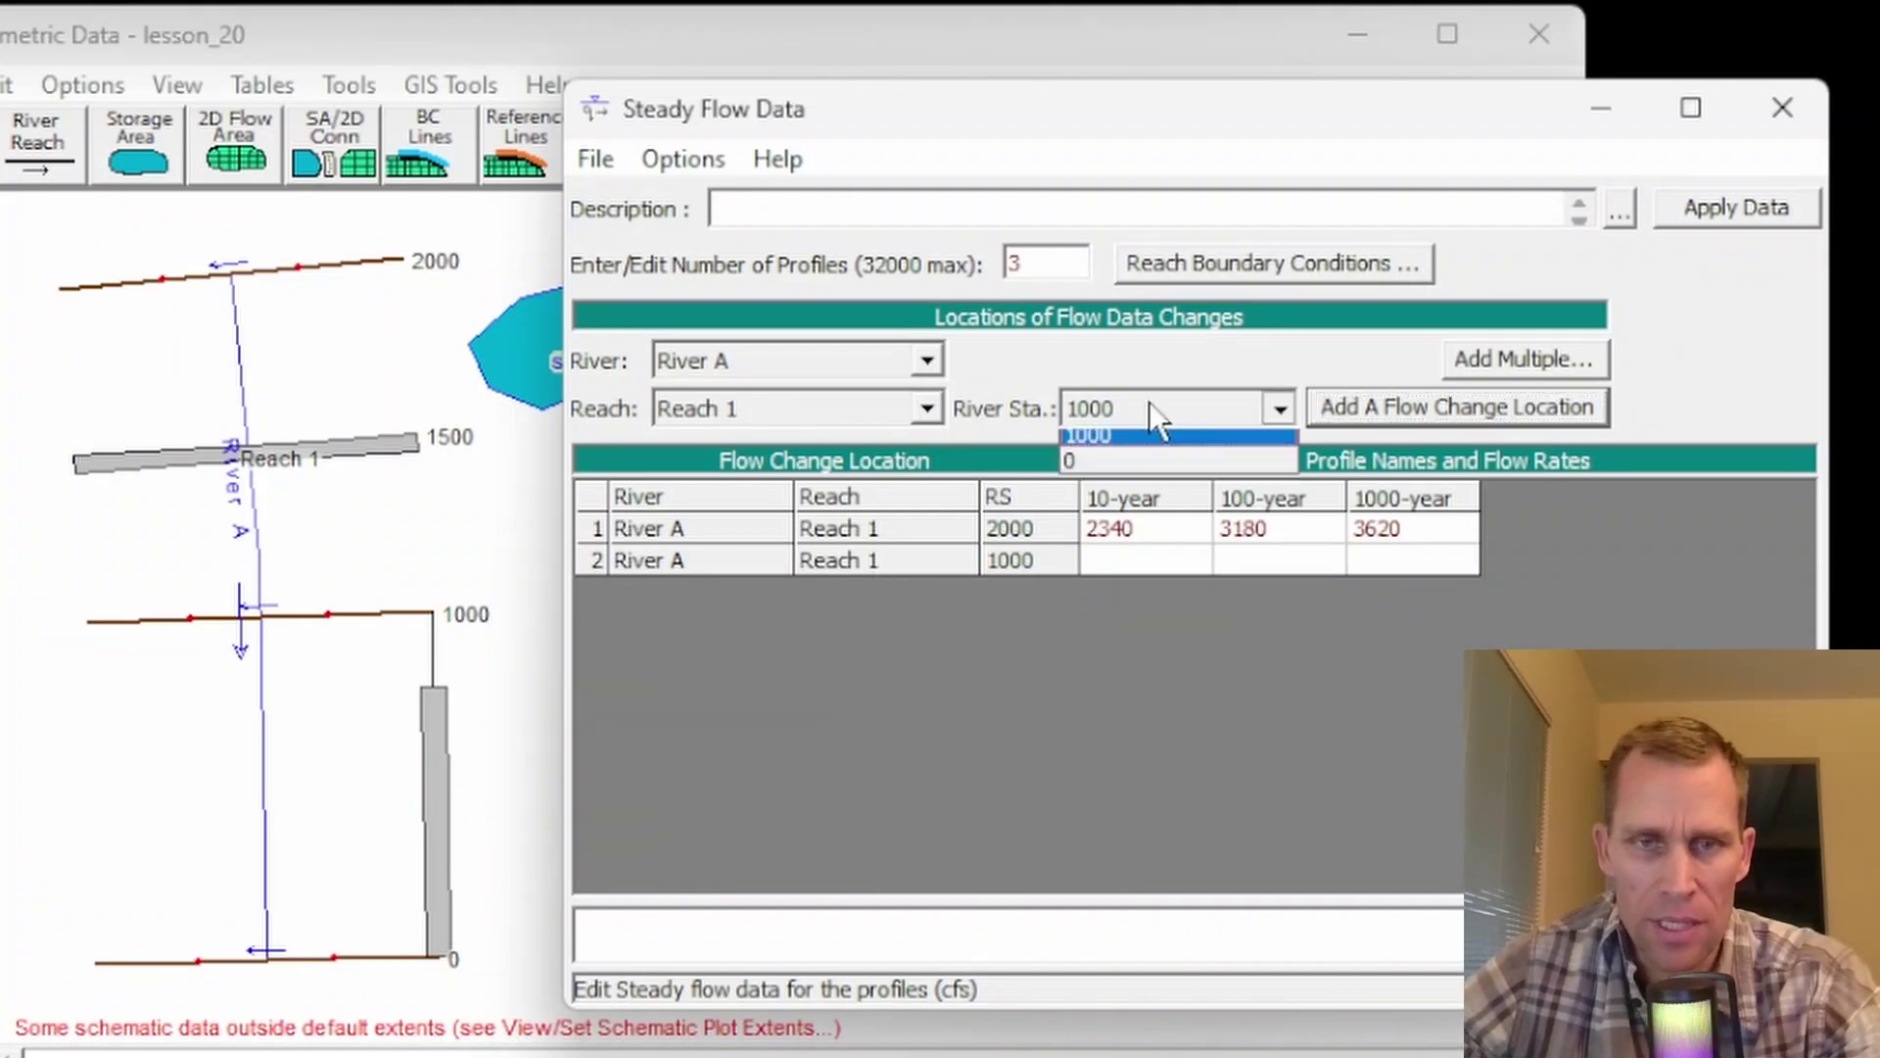
{"action": "left_click", "coordinate": [1123, 497]}
{"action": "left_click", "coordinate": [1386, 411]}
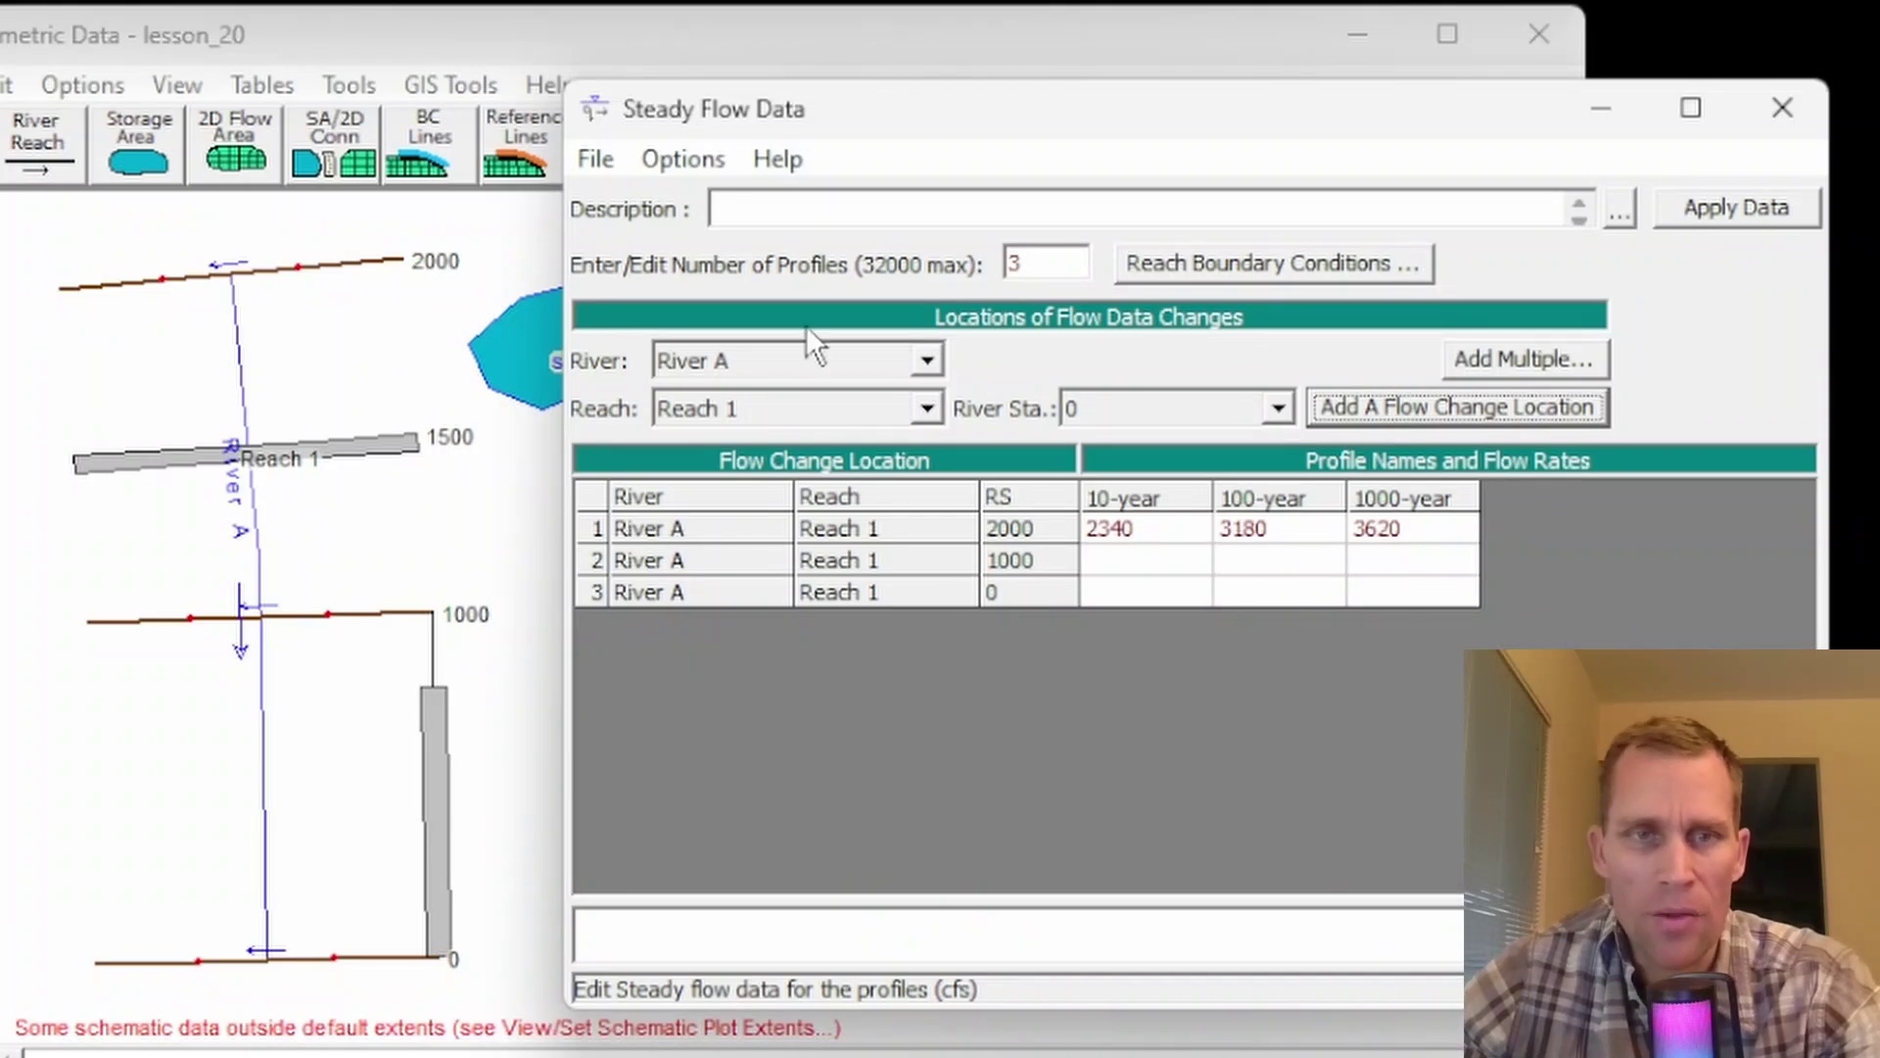
- Delete all flow change location rows from the steady flow table and accept the deletion
{"action": "left_click", "coordinate": [676, 163]}
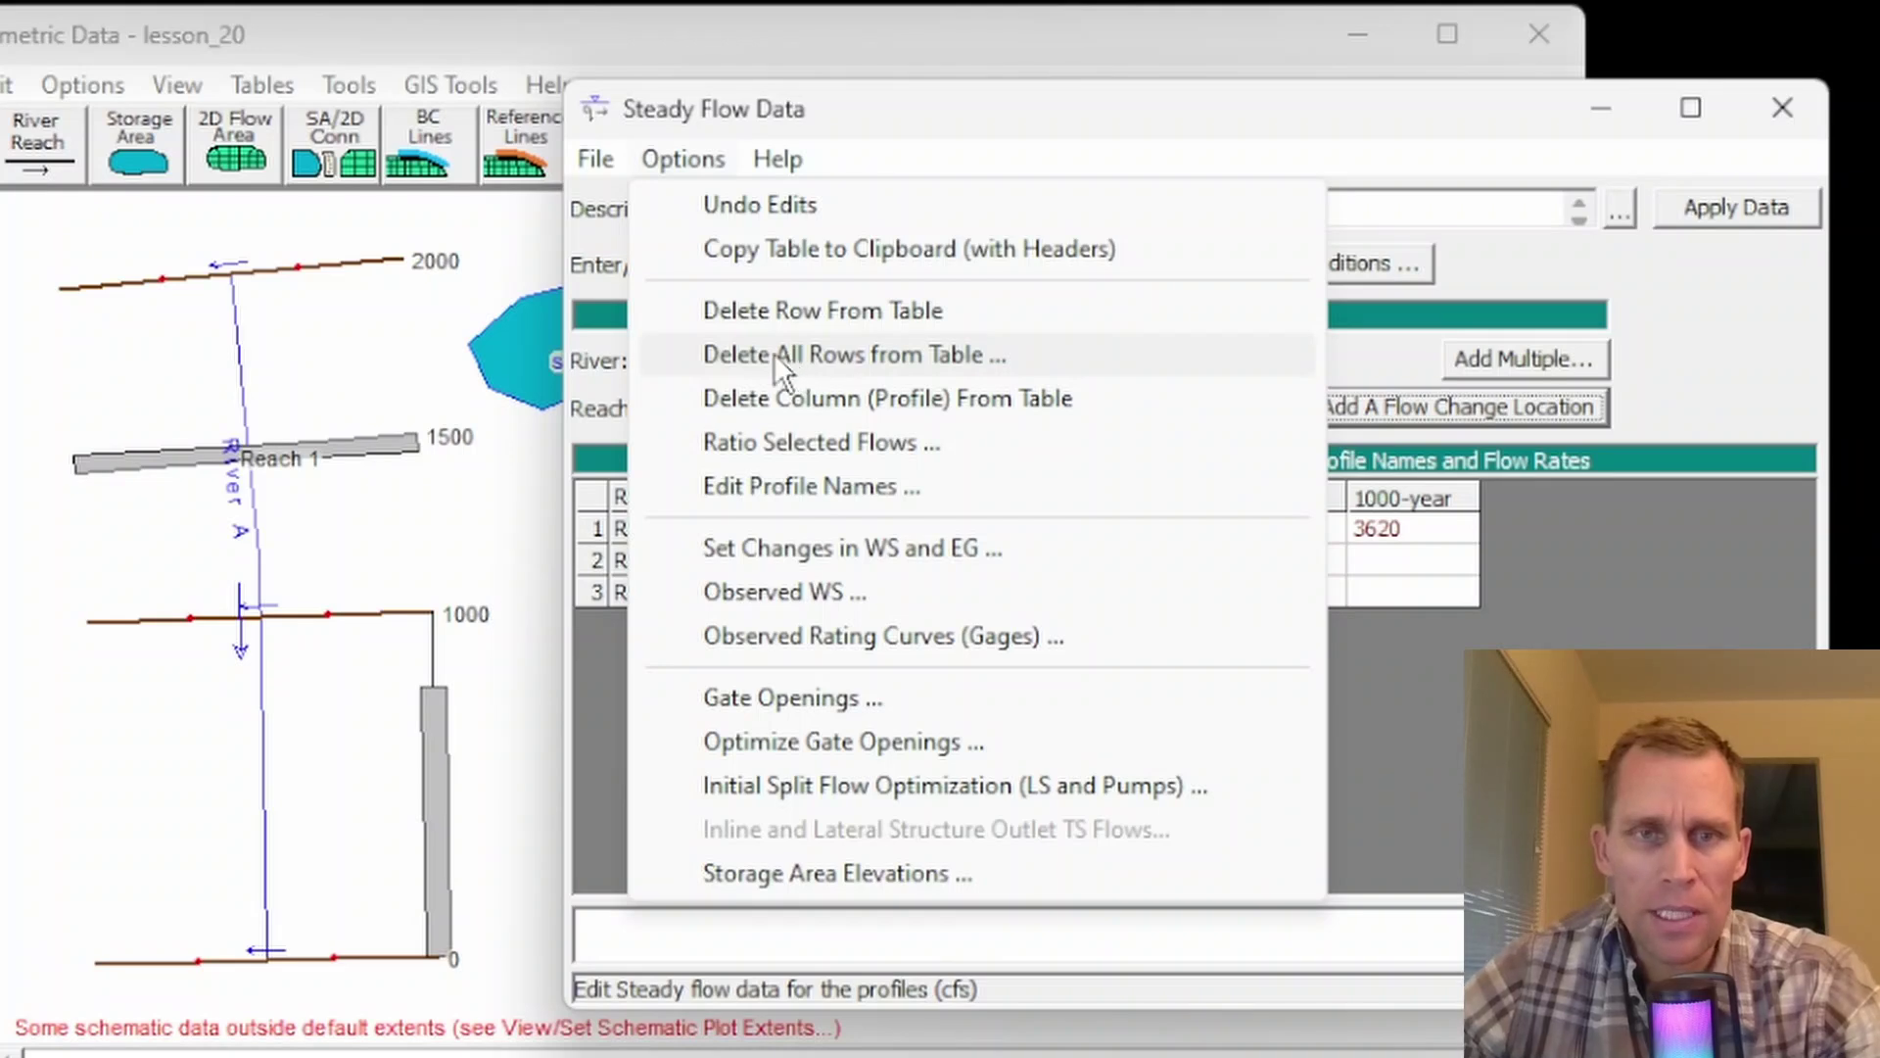
{"action": "left_click", "coordinate": [775, 356]}
{"action": "left_click", "coordinate": [1391, 521]}
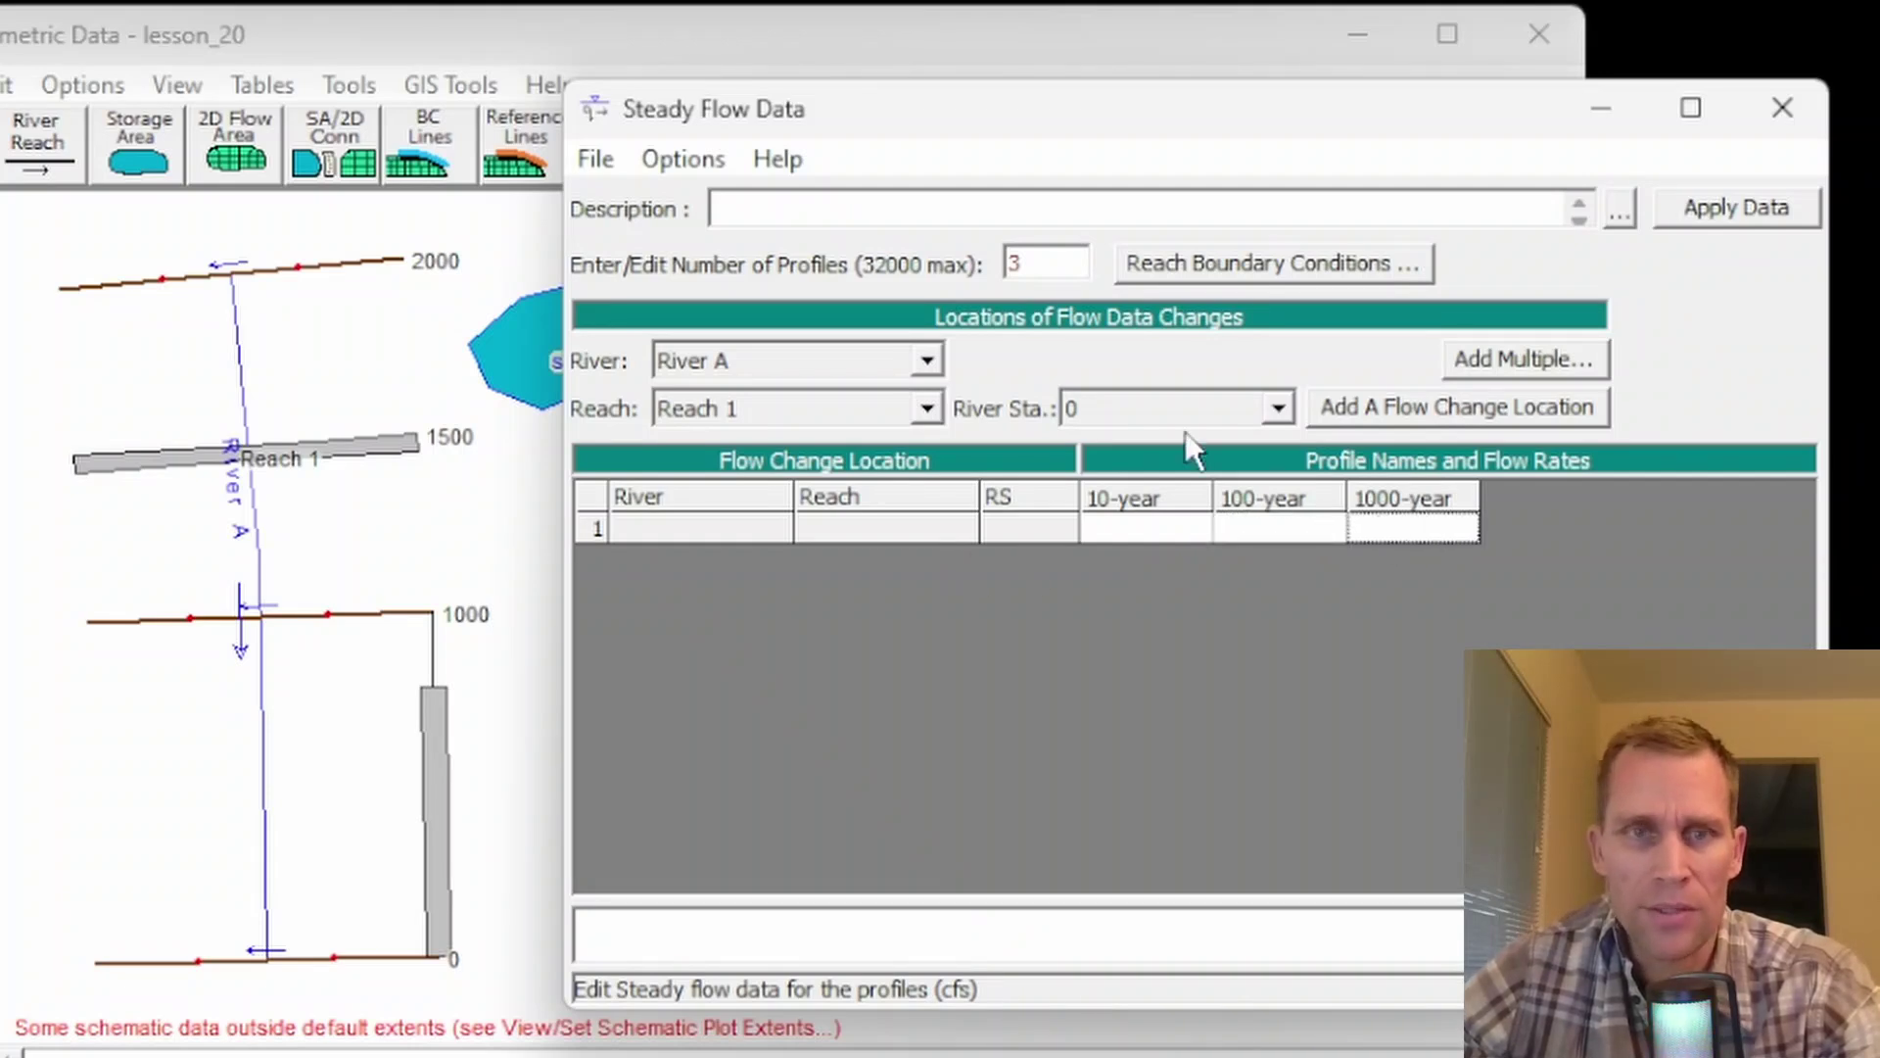
- Try to delete the selected profile column from the steady flow table
{"action": "left_click", "coordinate": [682, 162]}
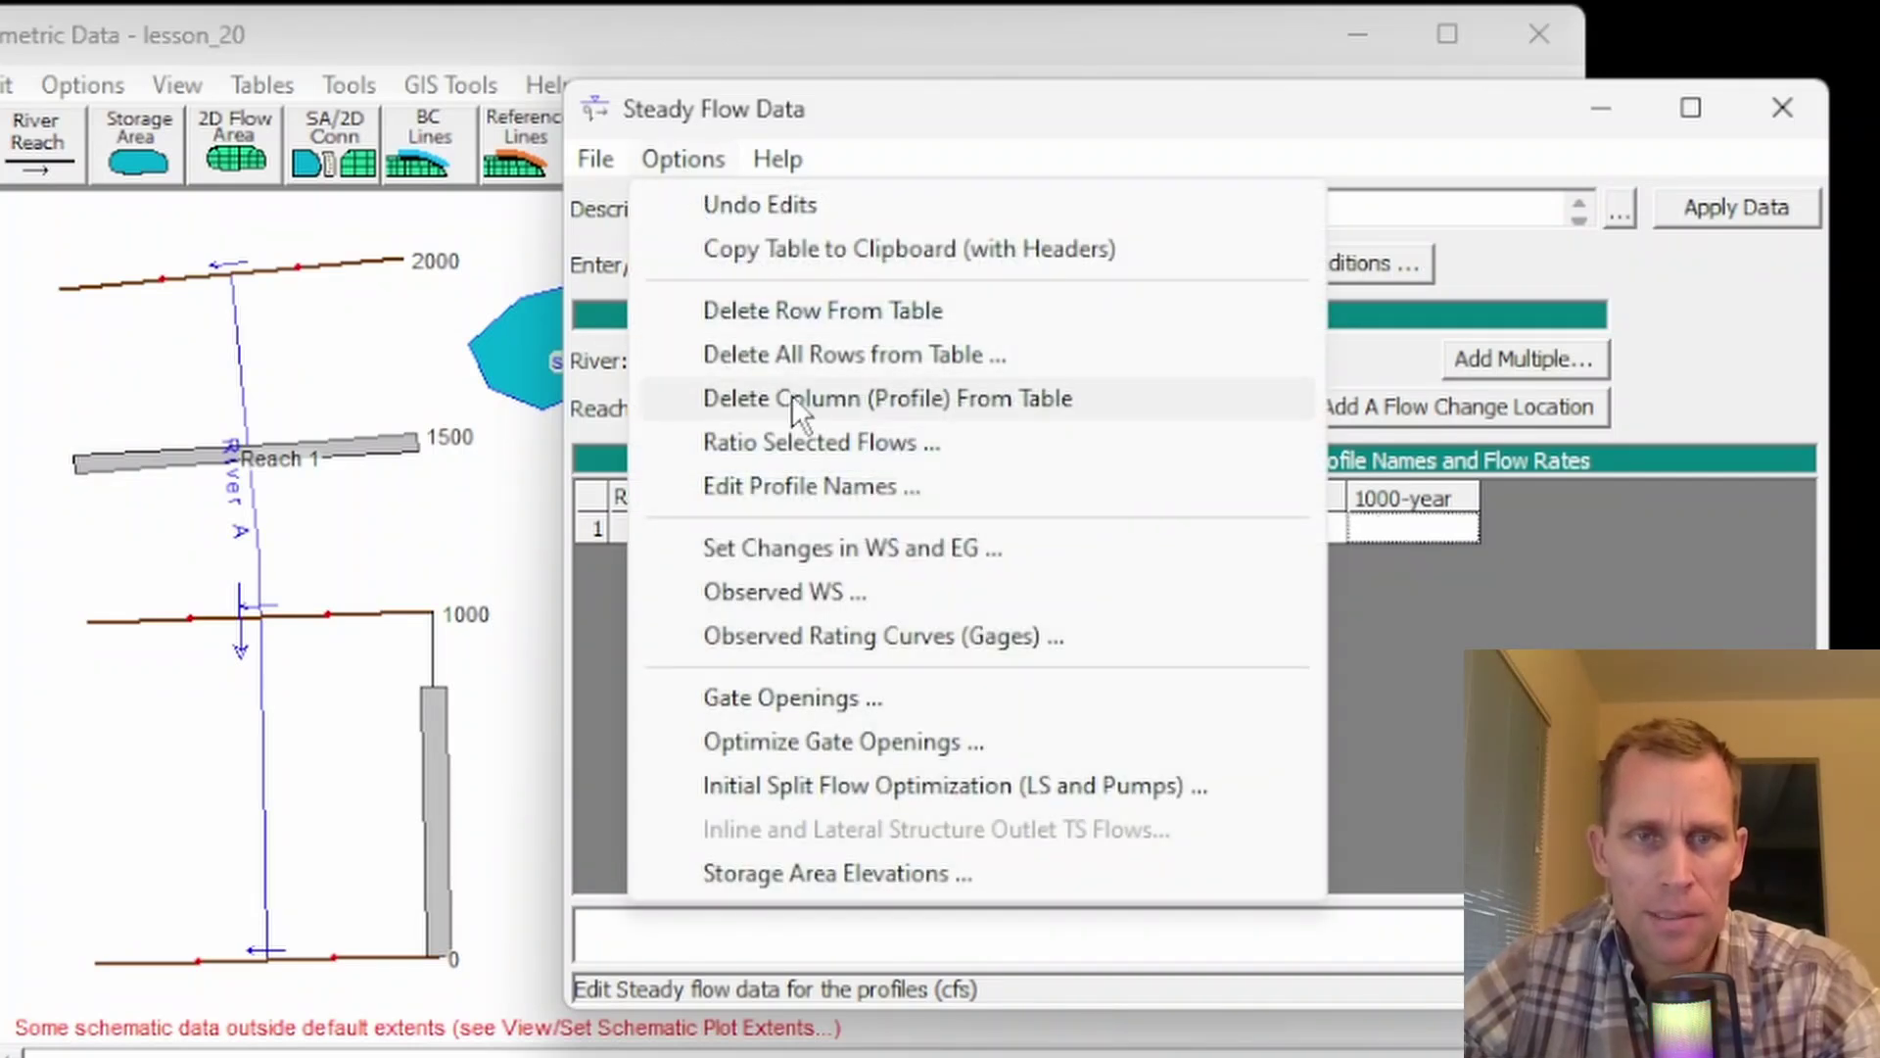
{"action": "left_click", "coordinate": [979, 405]}
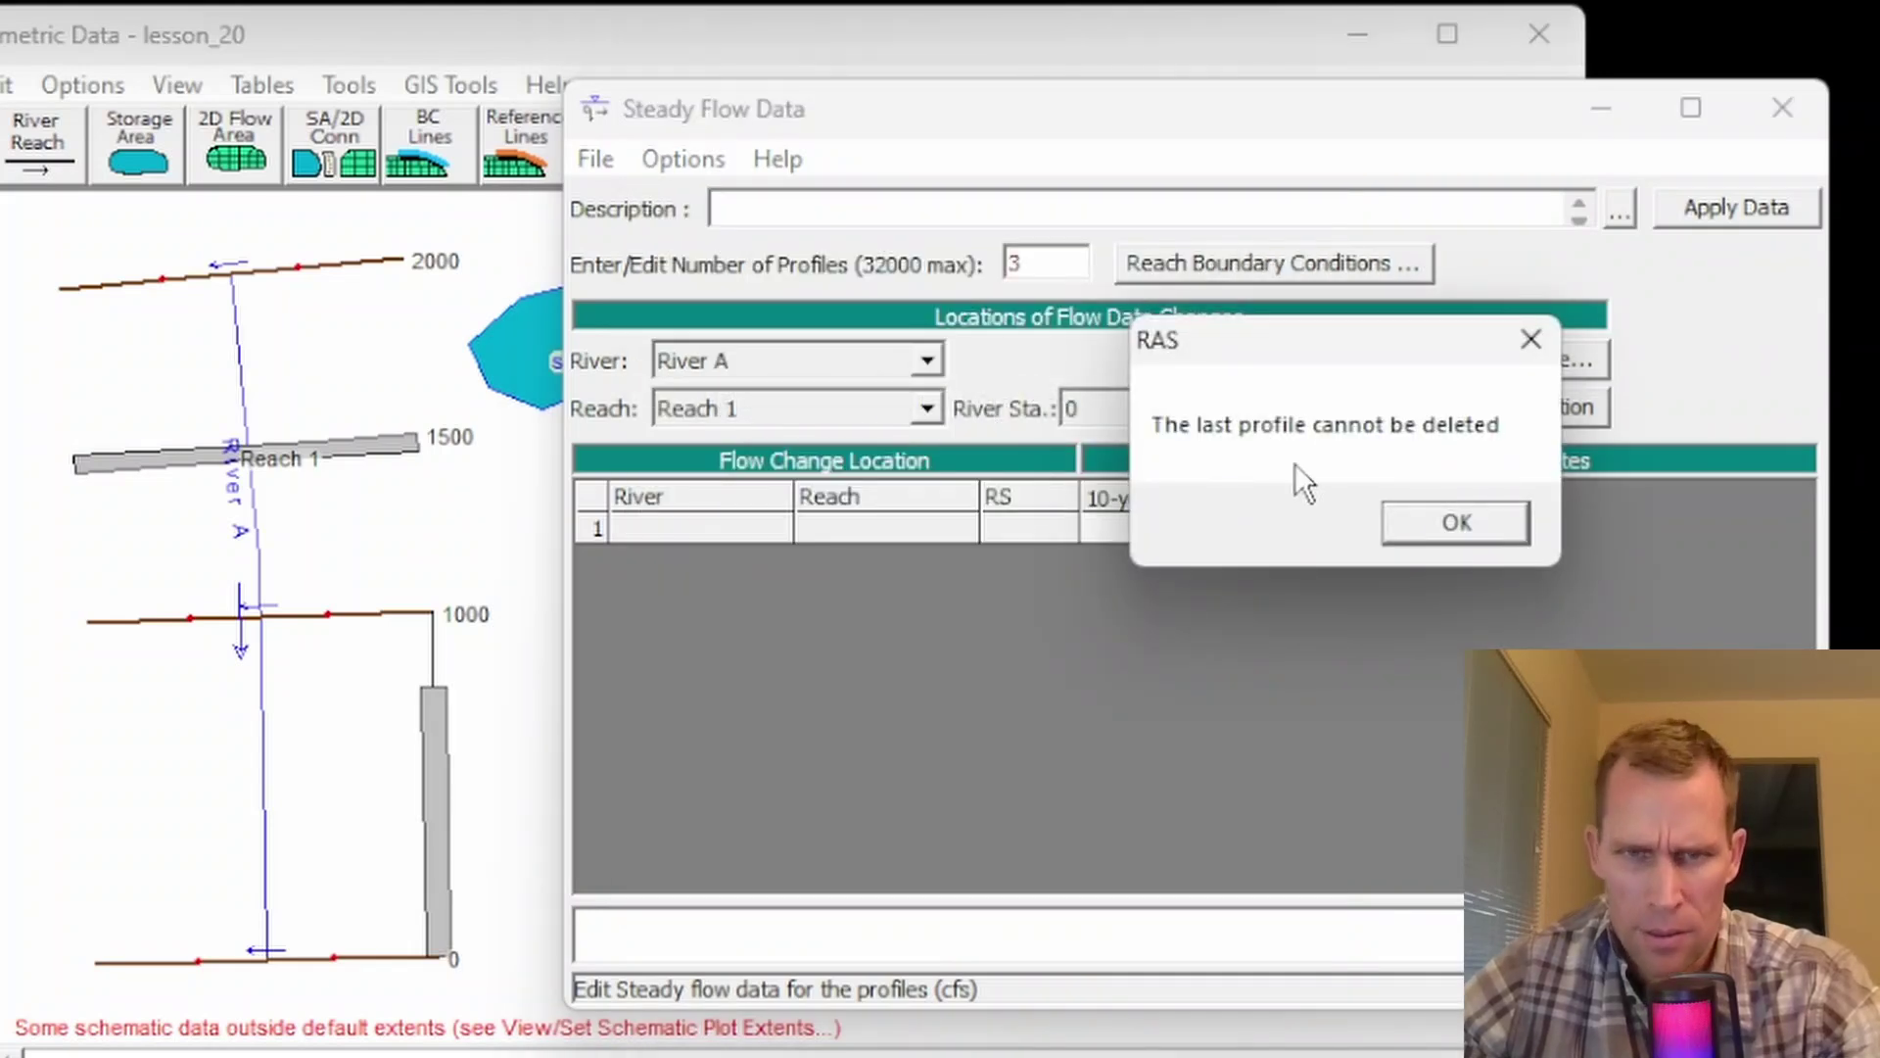
{"action": "left_click", "coordinate": [1428, 522]}
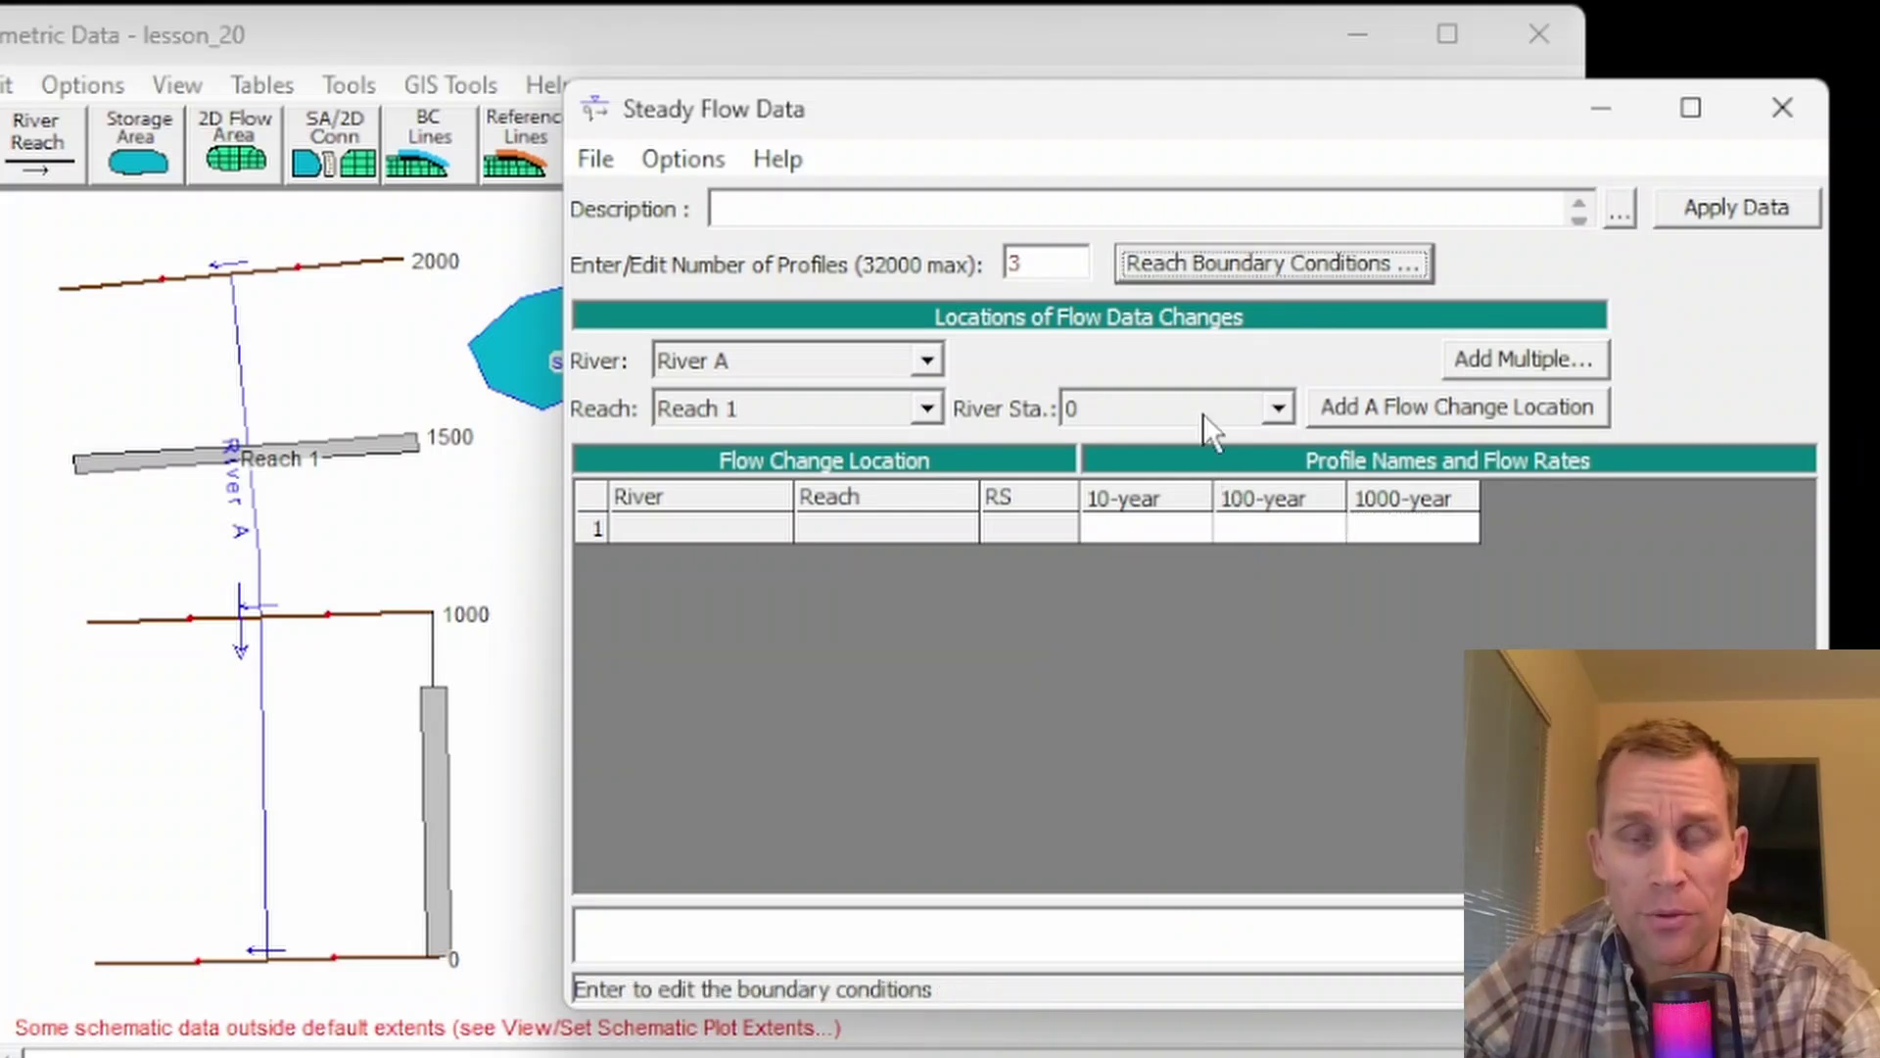
- Reduce the number of profiles to 1 and accept the change
{"action": "double_click", "coordinate": [1073, 262]}
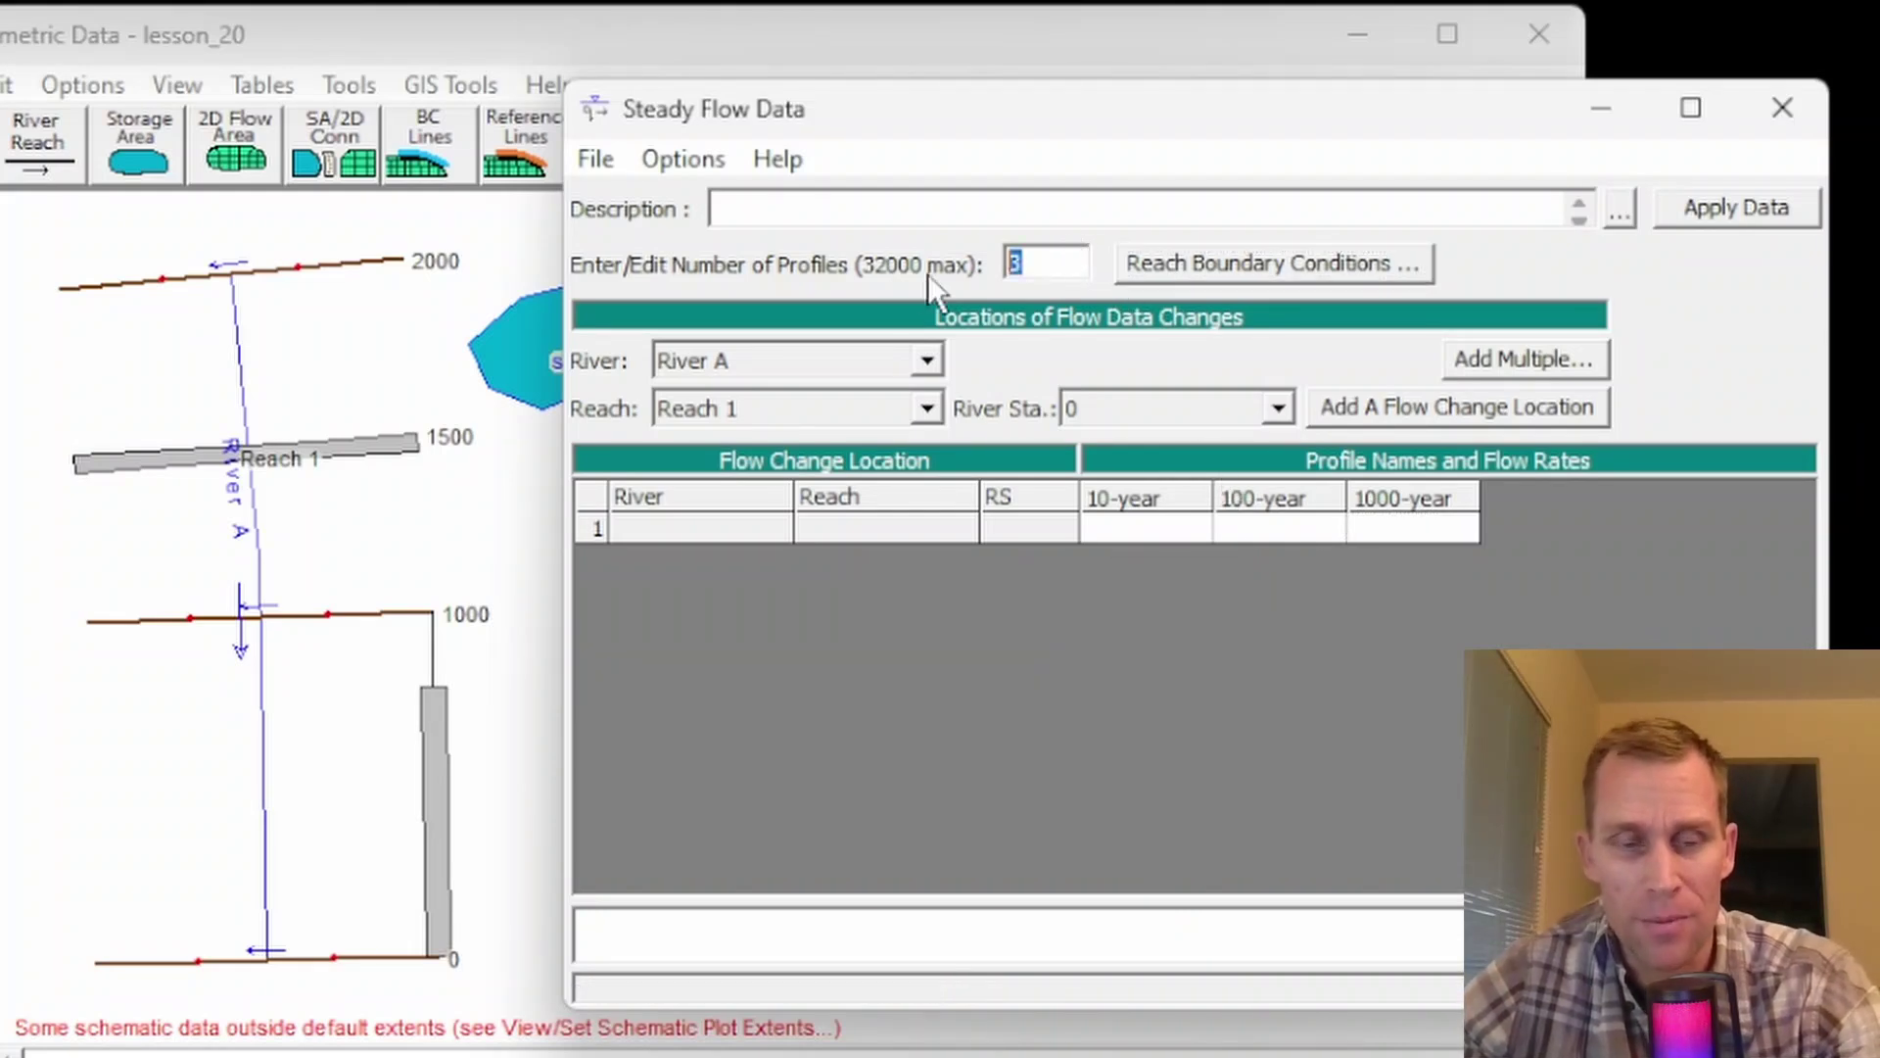
{"action": "type", "text": "1"}
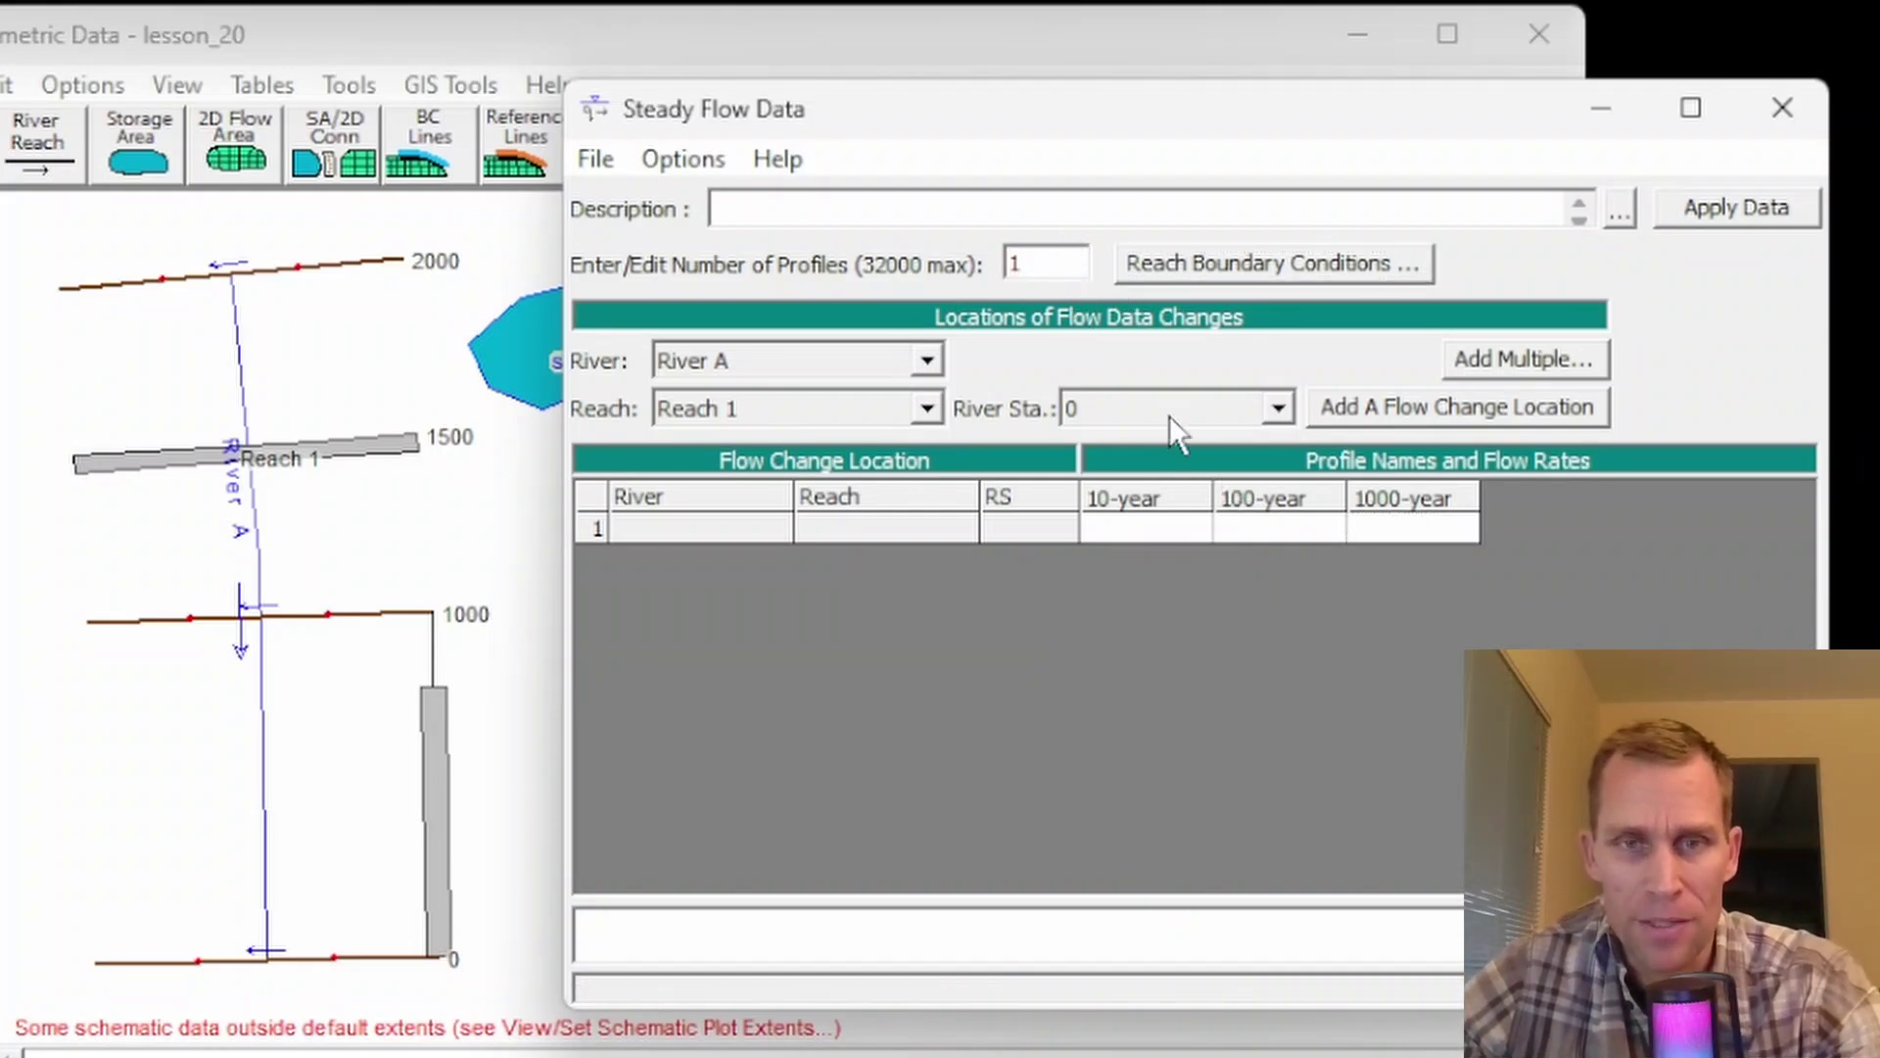
{"action": "key", "text": "Tab"}
{"action": "left_click", "coordinate": [1439, 545]}
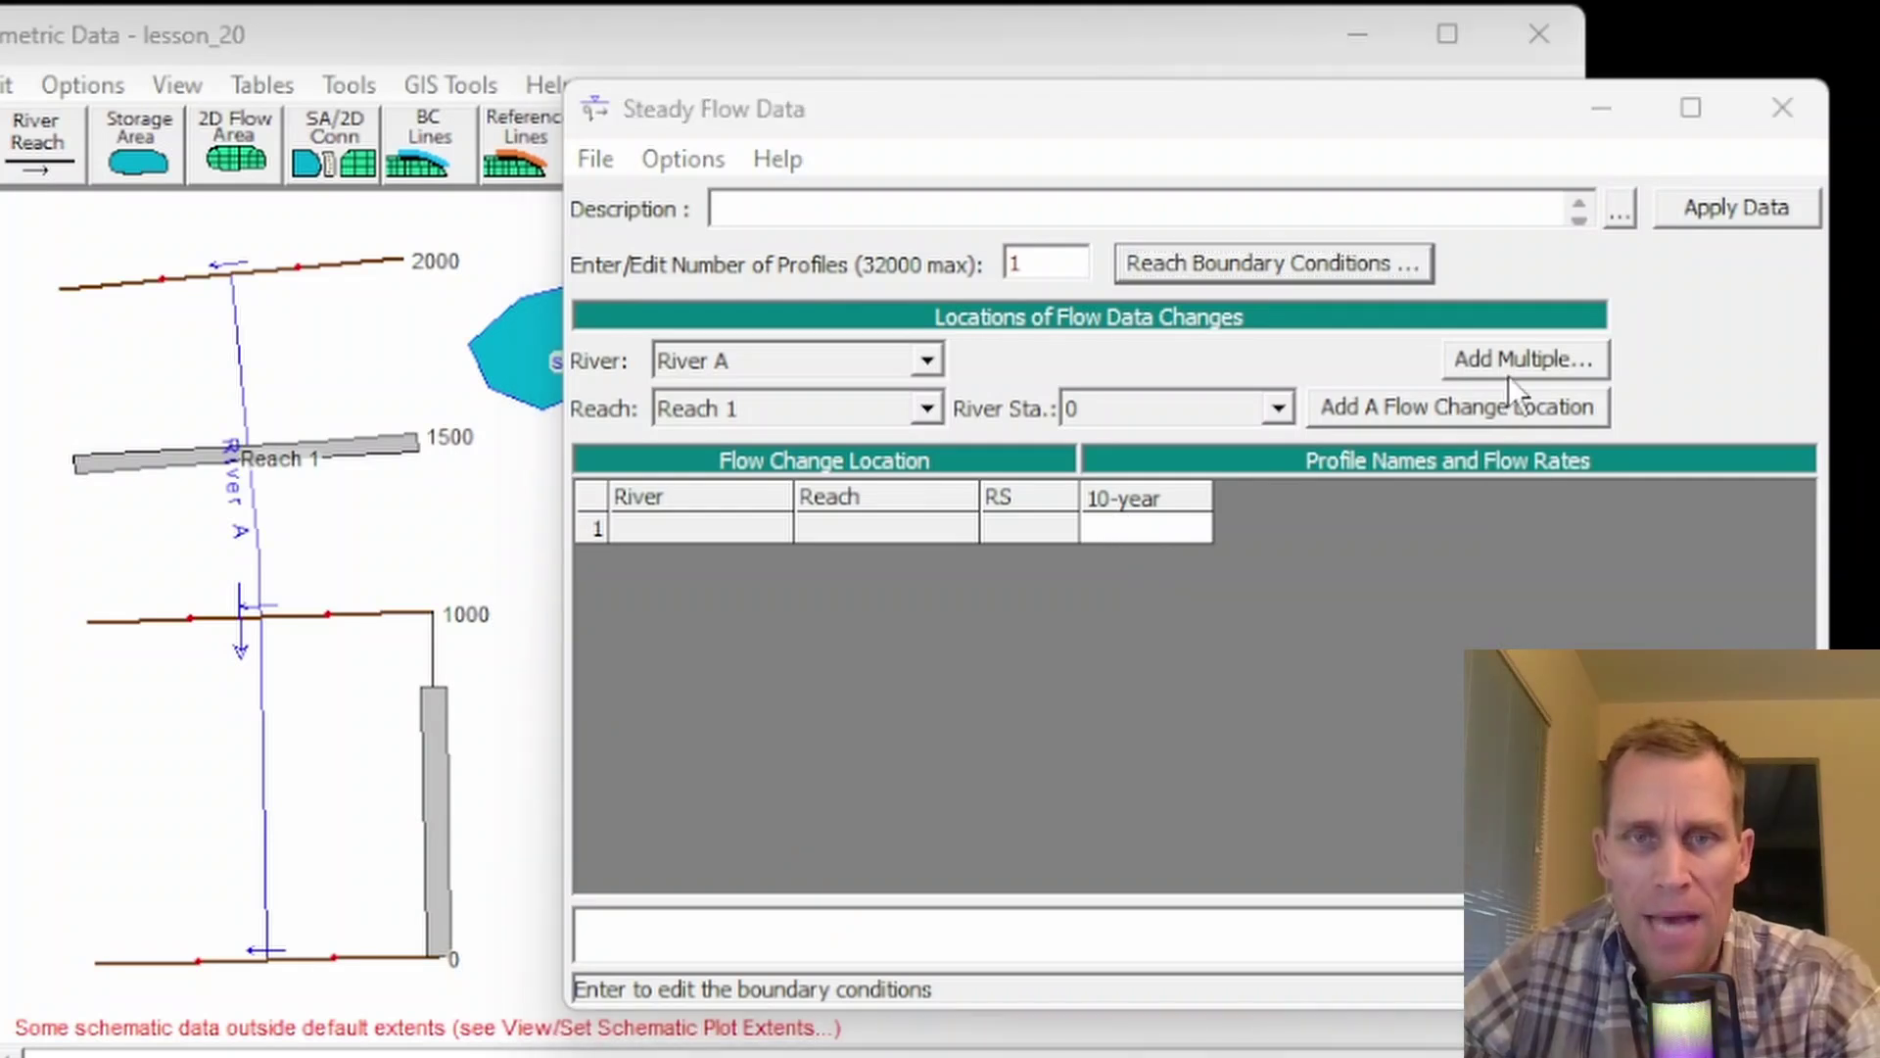
{"action": "left_click", "coordinate": [1332, 278]}
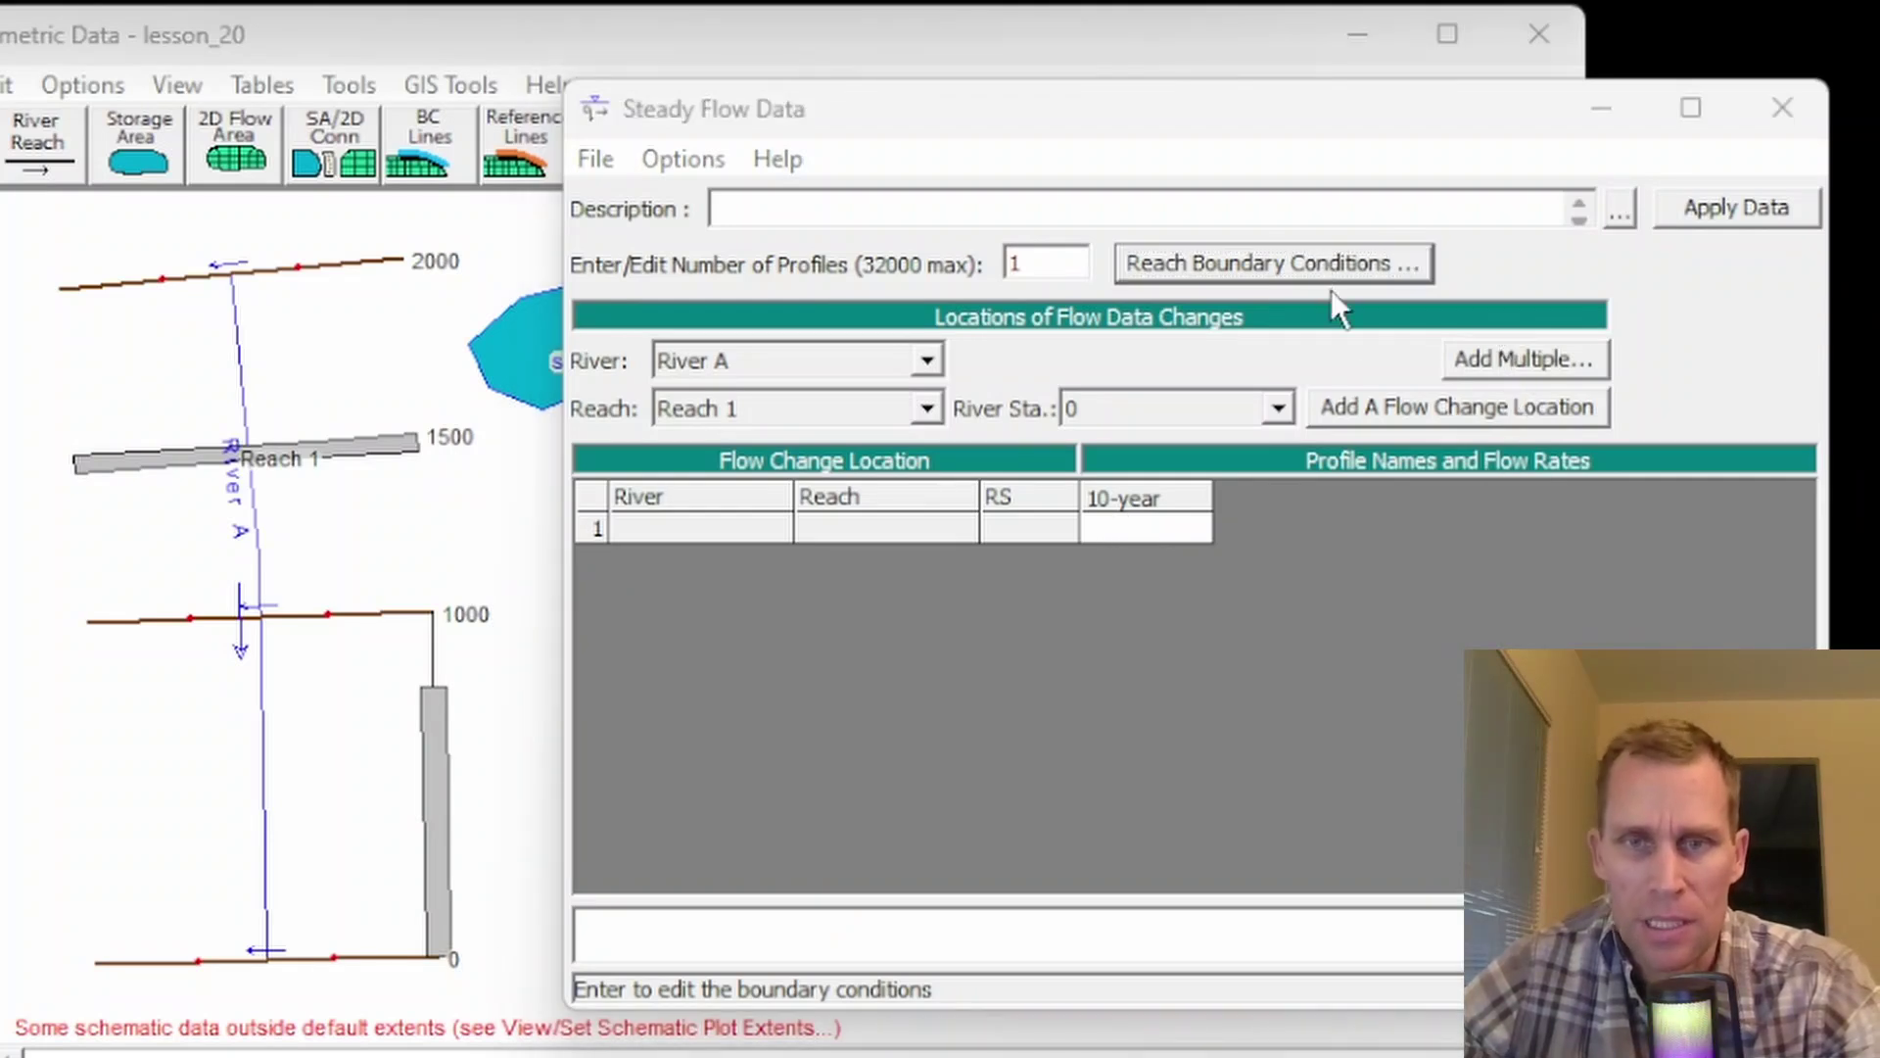
- Add flow change locations at all river stations of River A, Reach 1 in one operation
{"action": "left_click", "coordinate": [1500, 366]}
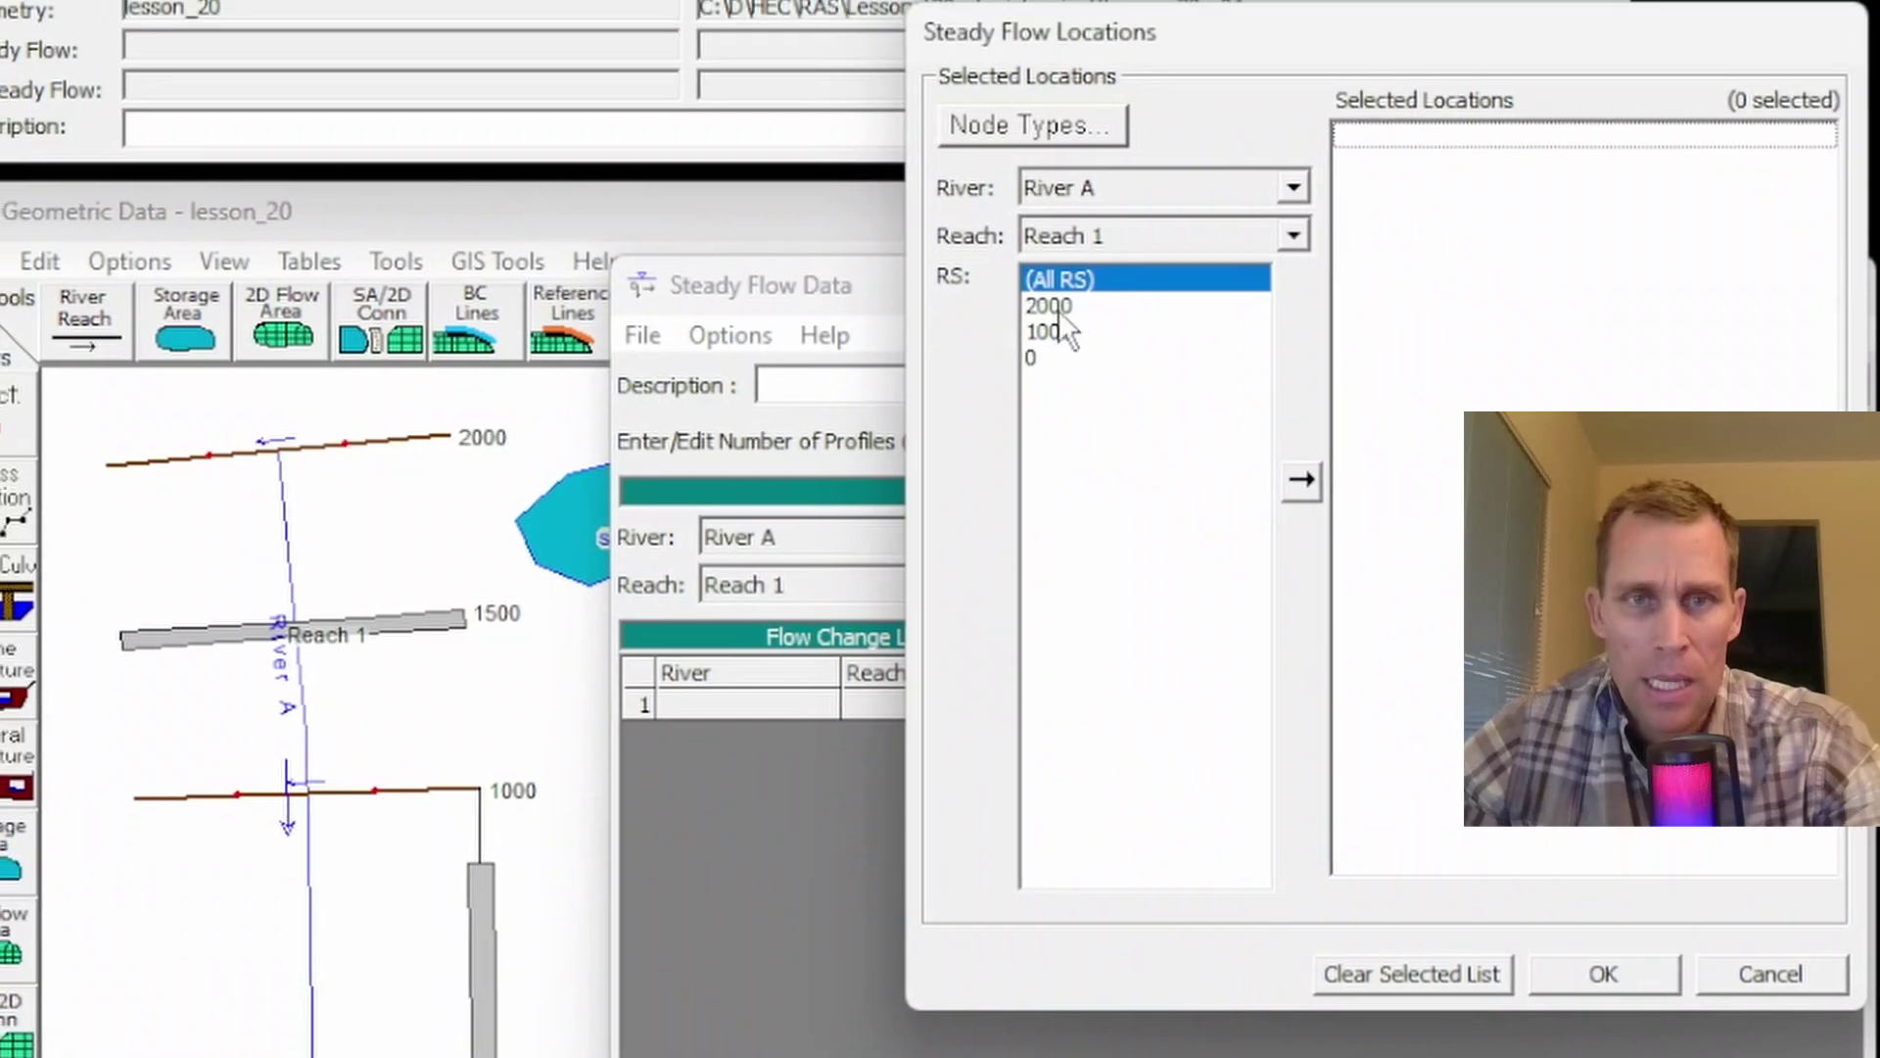
{"action": "left_click", "coordinate": [1057, 306]}
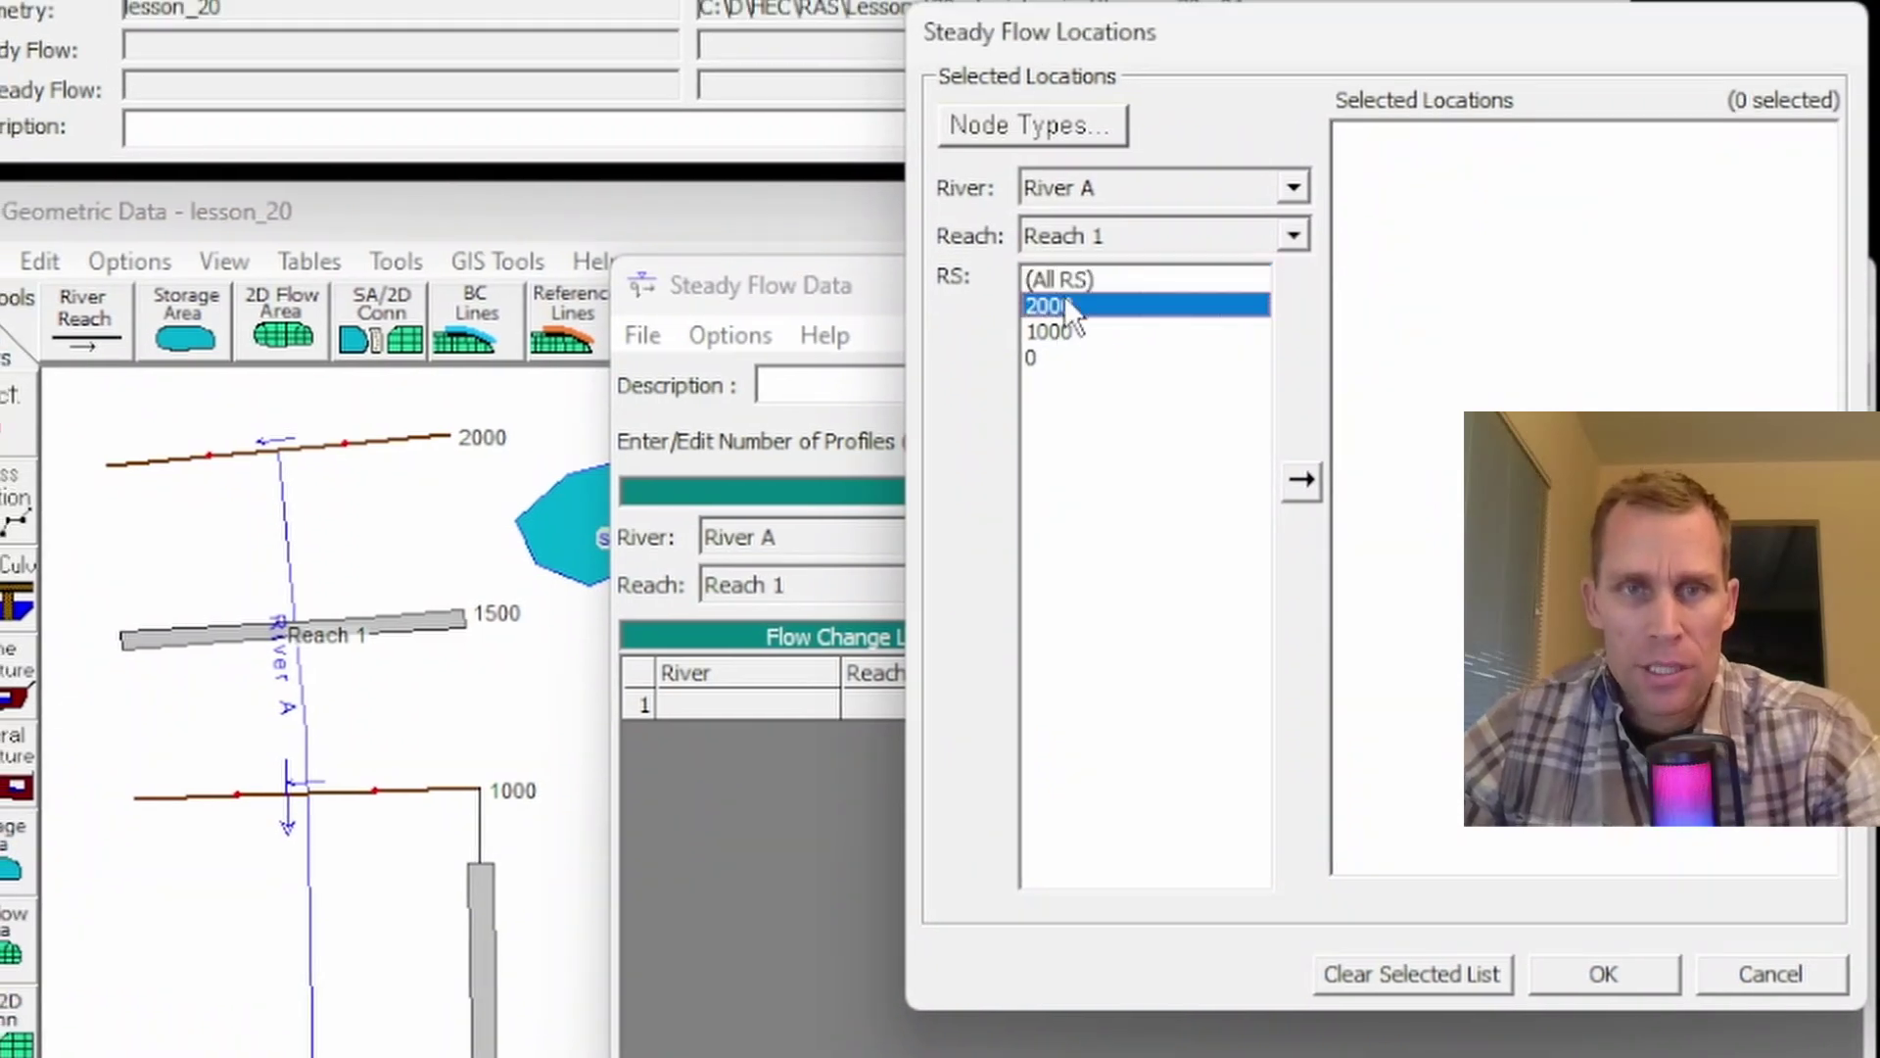
{"action": "double_click", "coordinate": [1065, 278]}
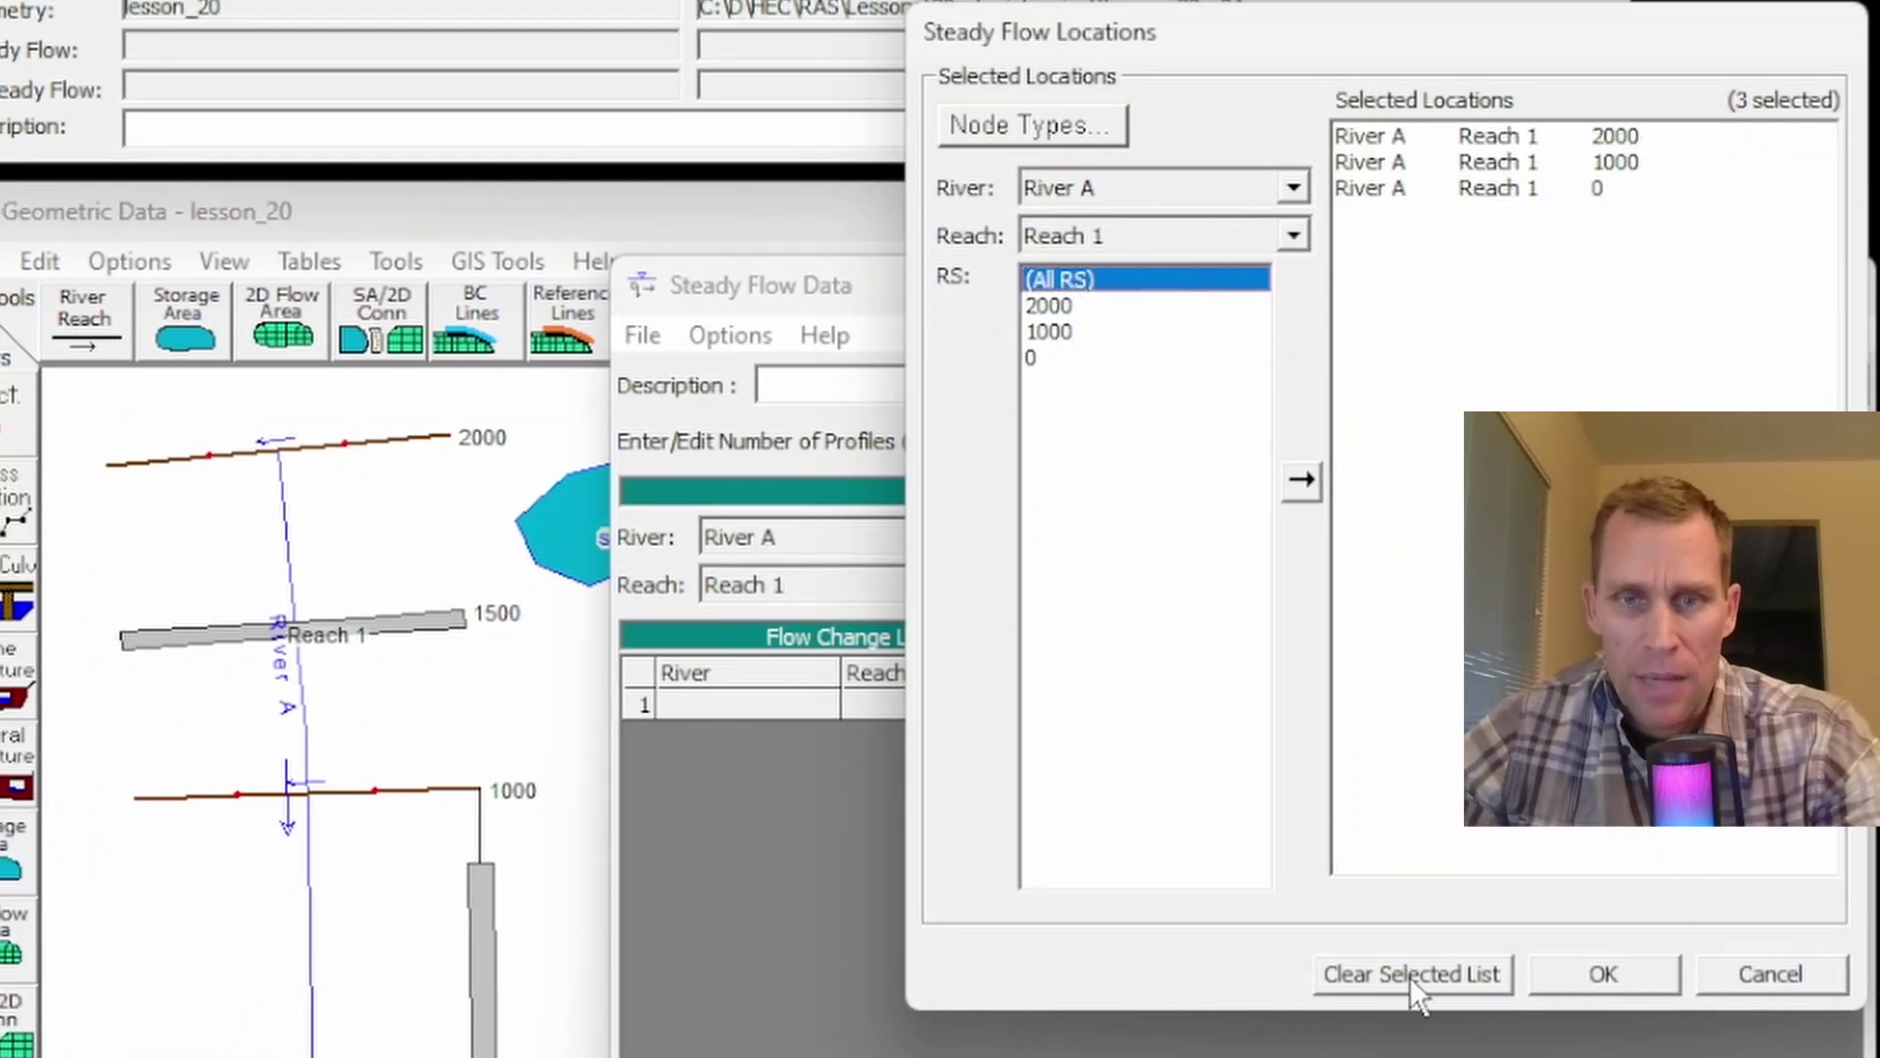
{"action": "left_click", "coordinate": [1557, 971]}
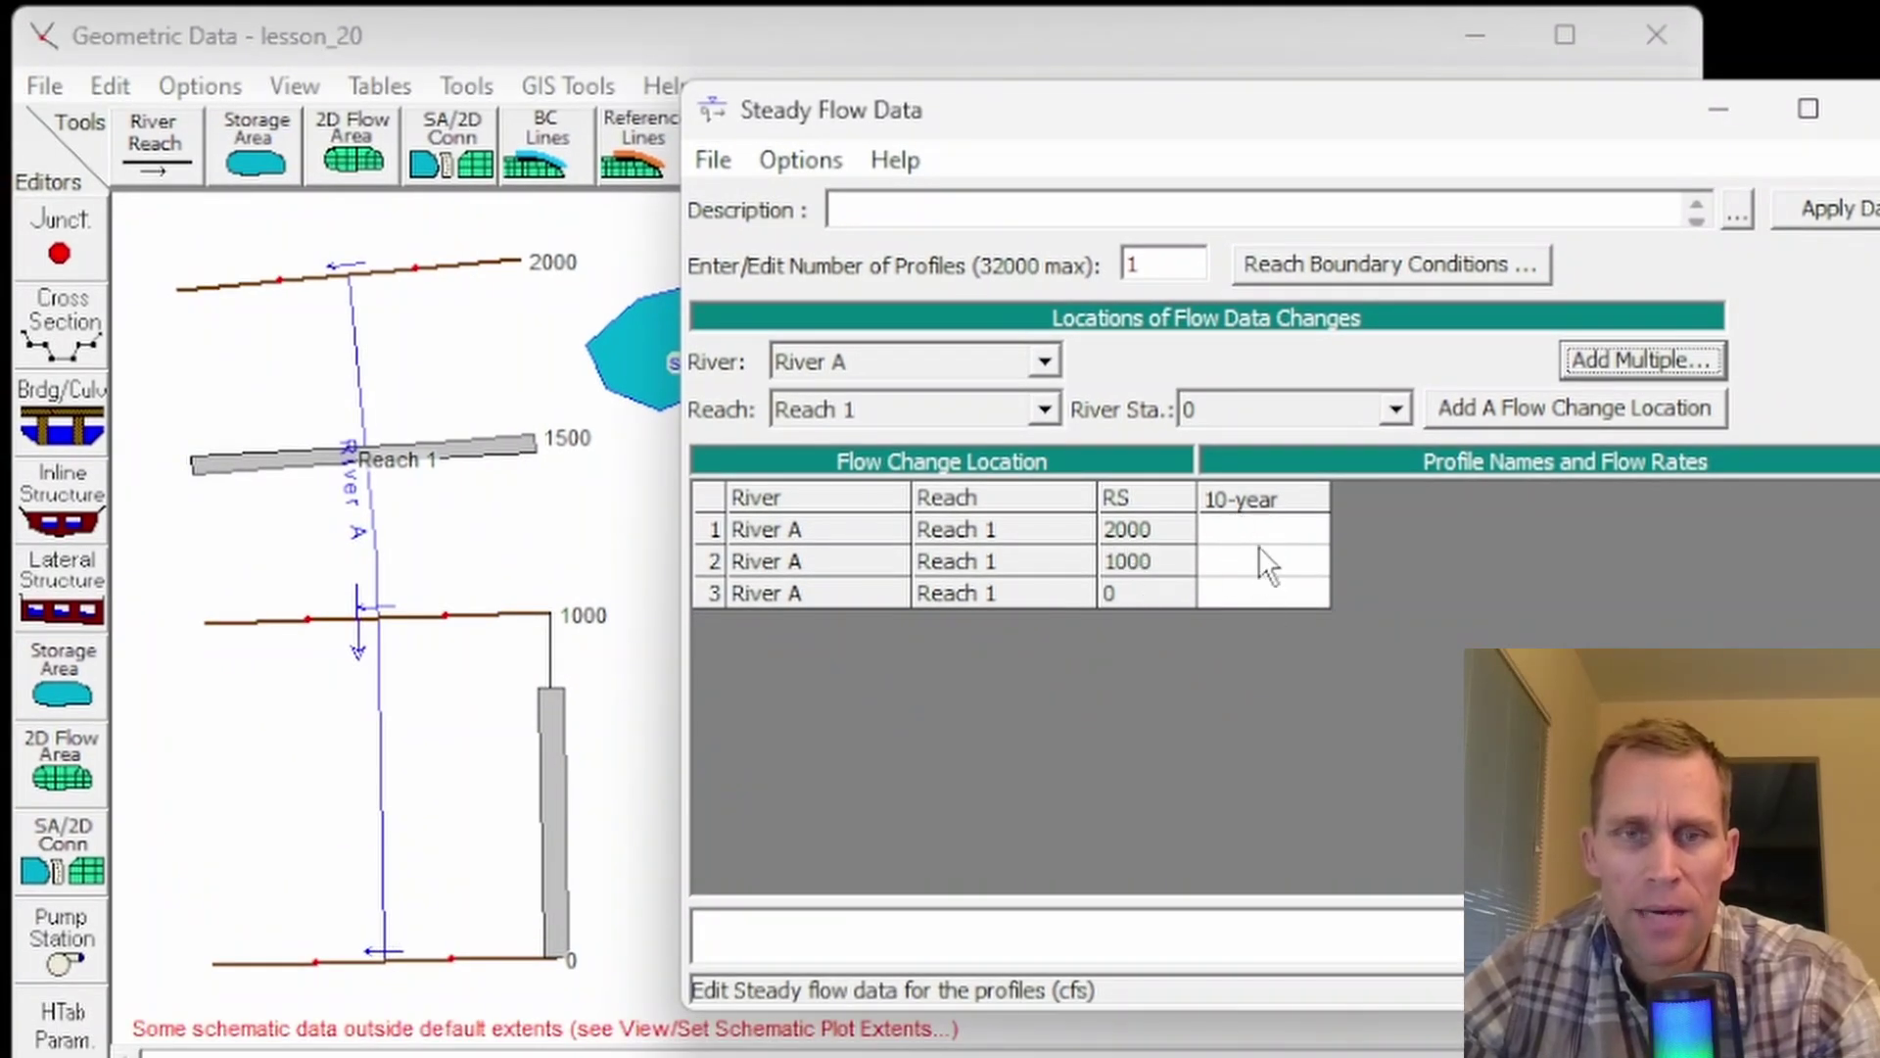
- Set the number of profiles to 3
{"action": "double_click", "coordinate": [1160, 266]}
{"action": "type", "text": "3"}
{"action": "key", "text": "Tab"}
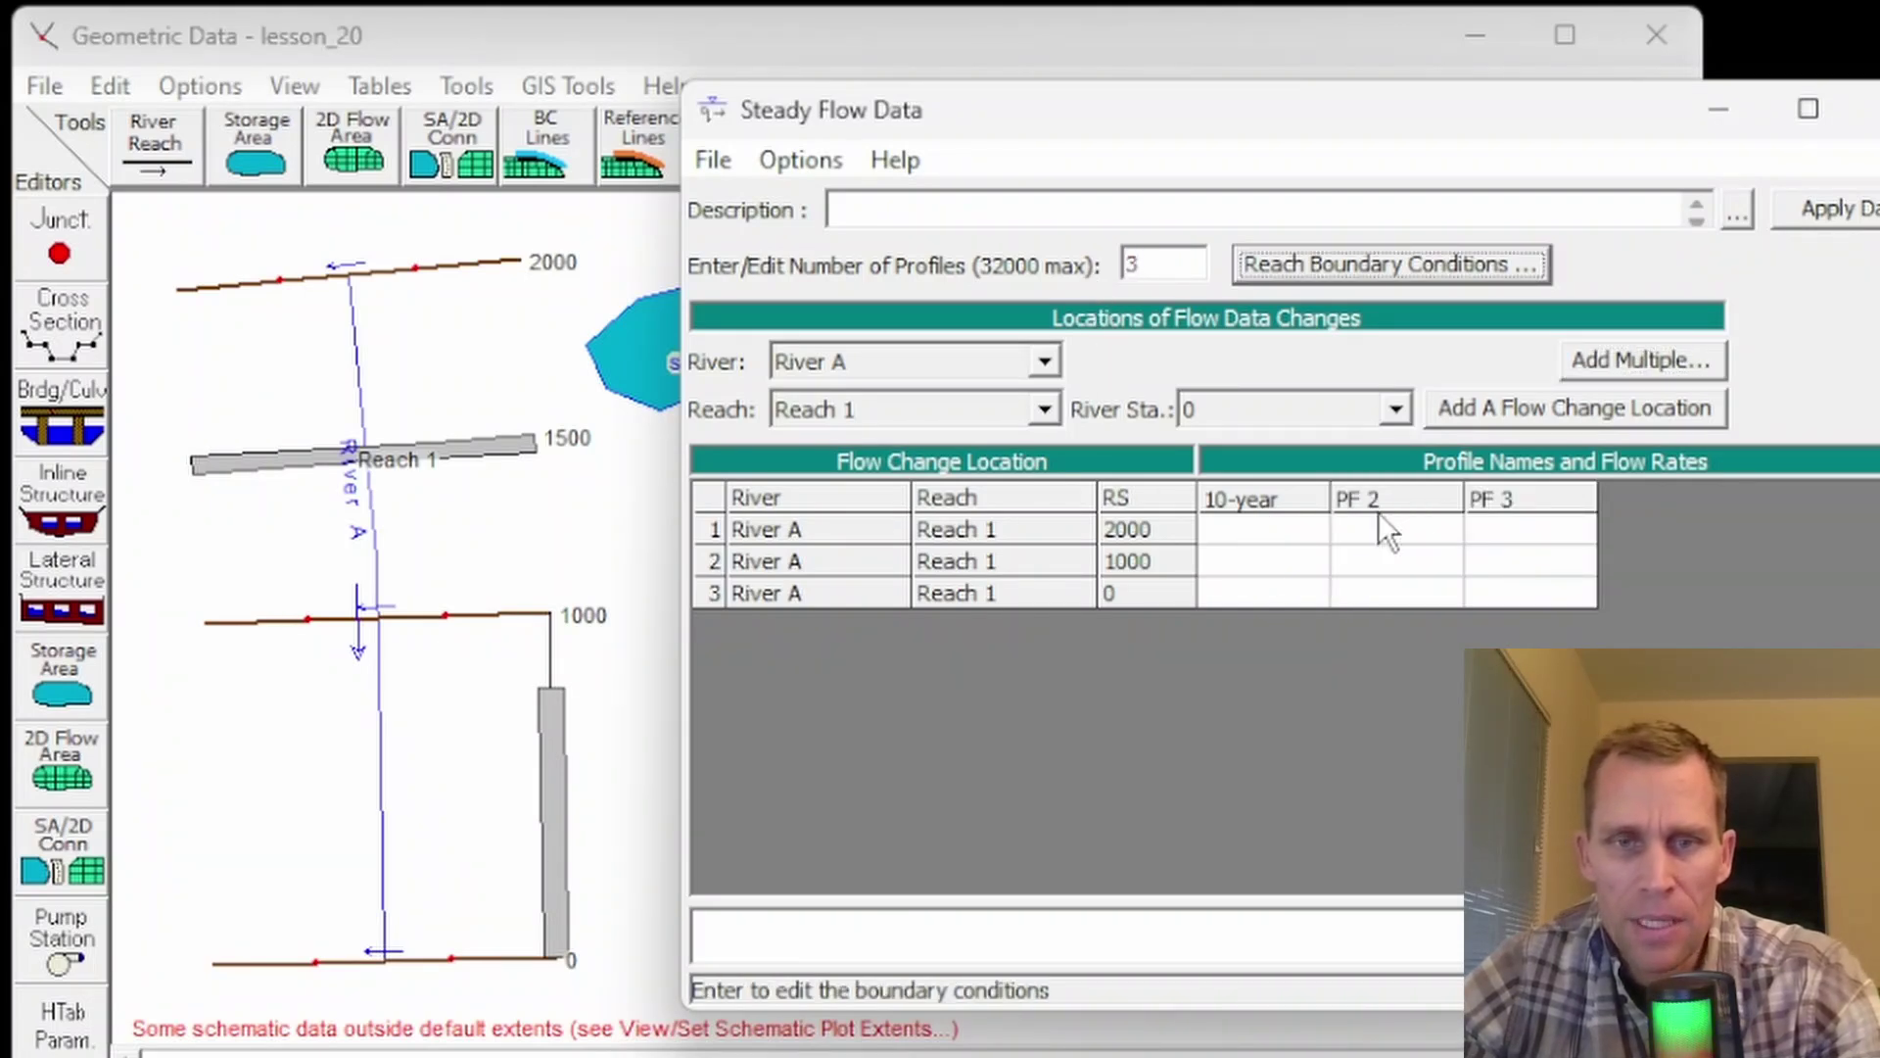
- Rename the second profile as 100-year and the third as 1000-year, and accept the profile names
{"action": "left_click", "coordinate": [819, 161]}
{"action": "left_click", "coordinate": [907, 488]}
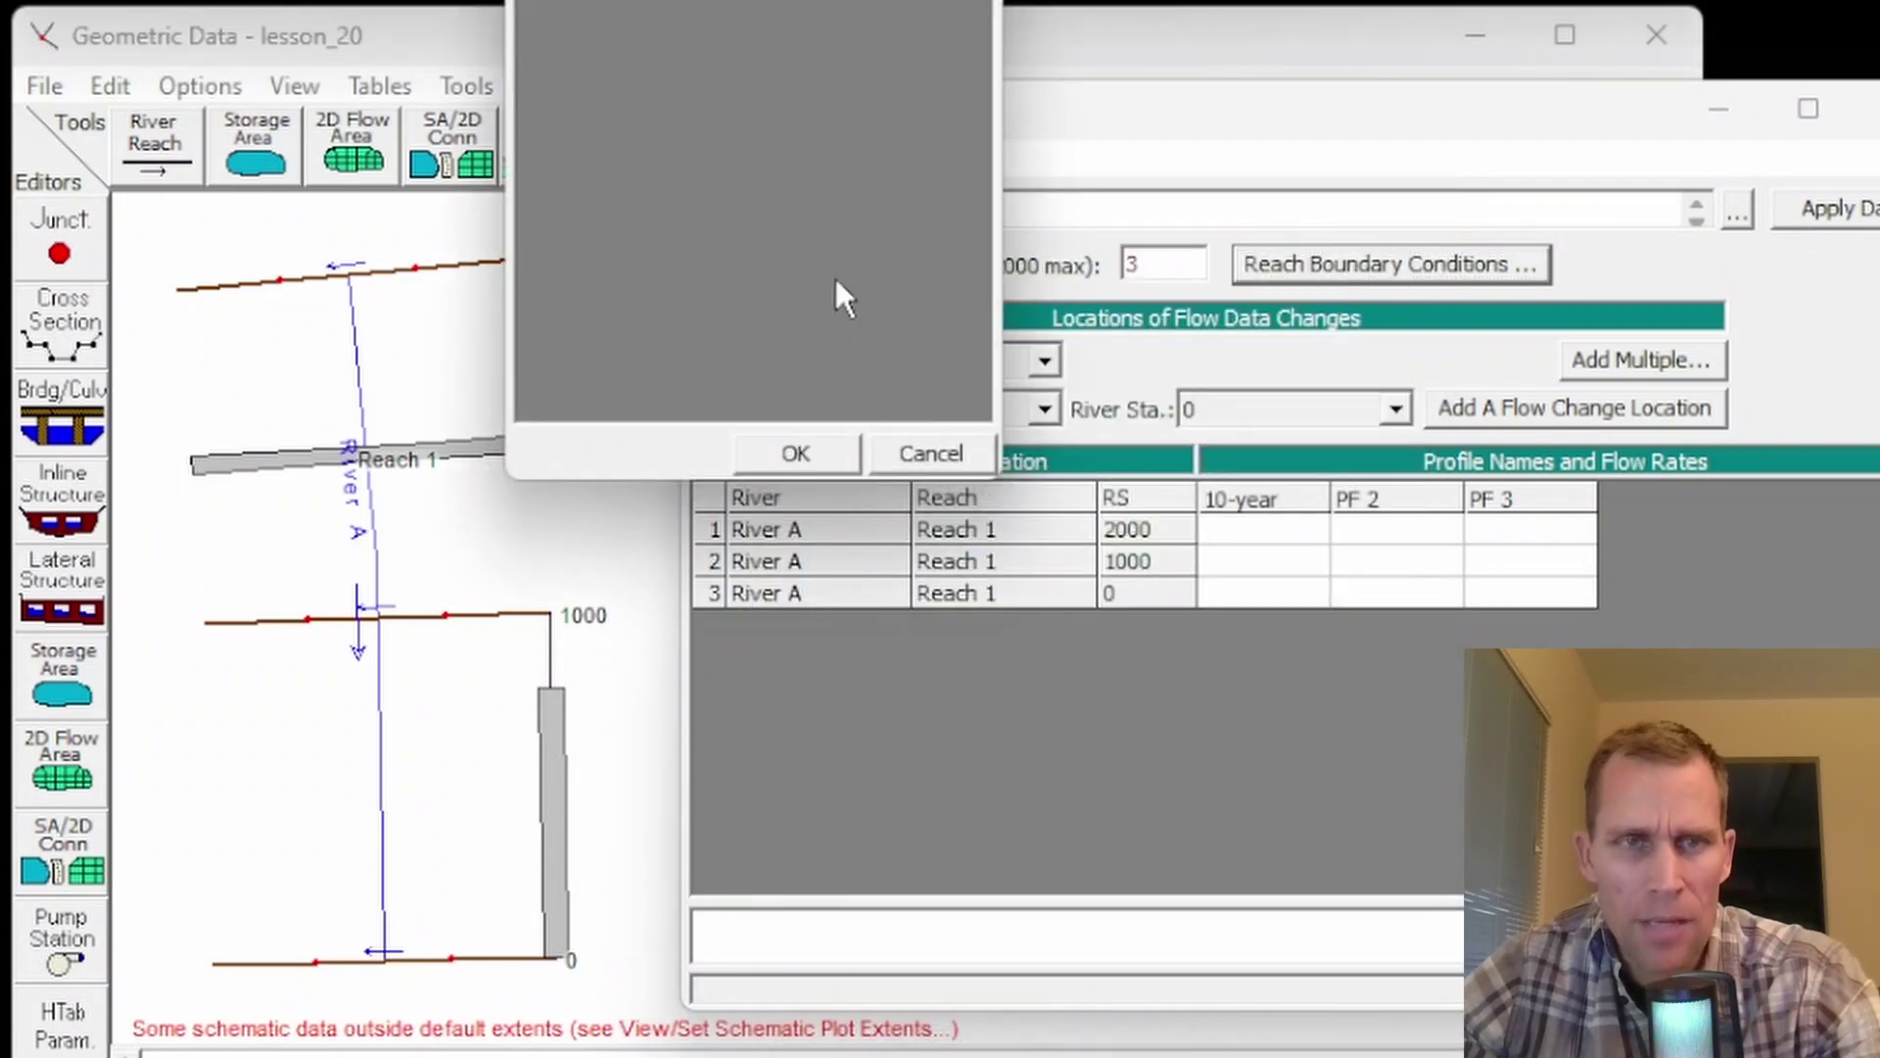
{"action": "left_click", "coordinate": [1122, 327]}
{"action": "type", "text": "100-year"}
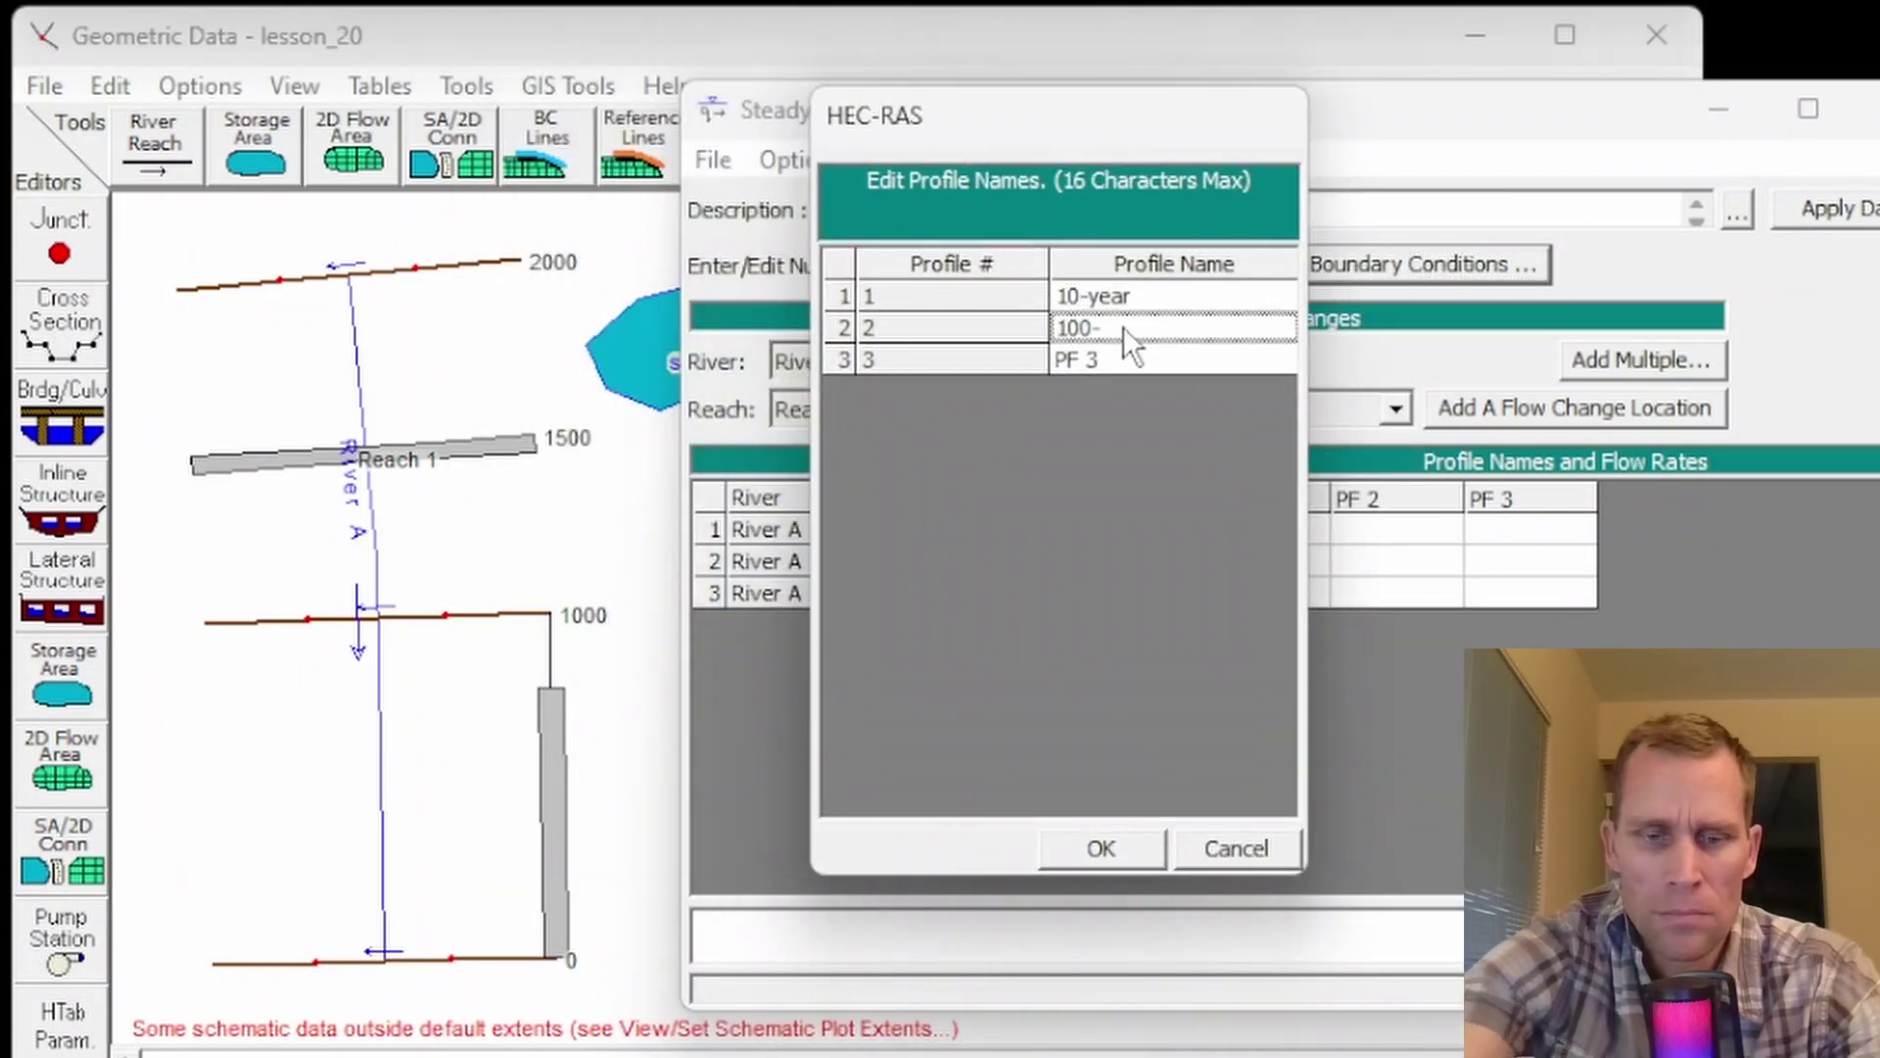
{"action": "key", "text": "Down"}
{"action": "type", "text": "1000-year"}
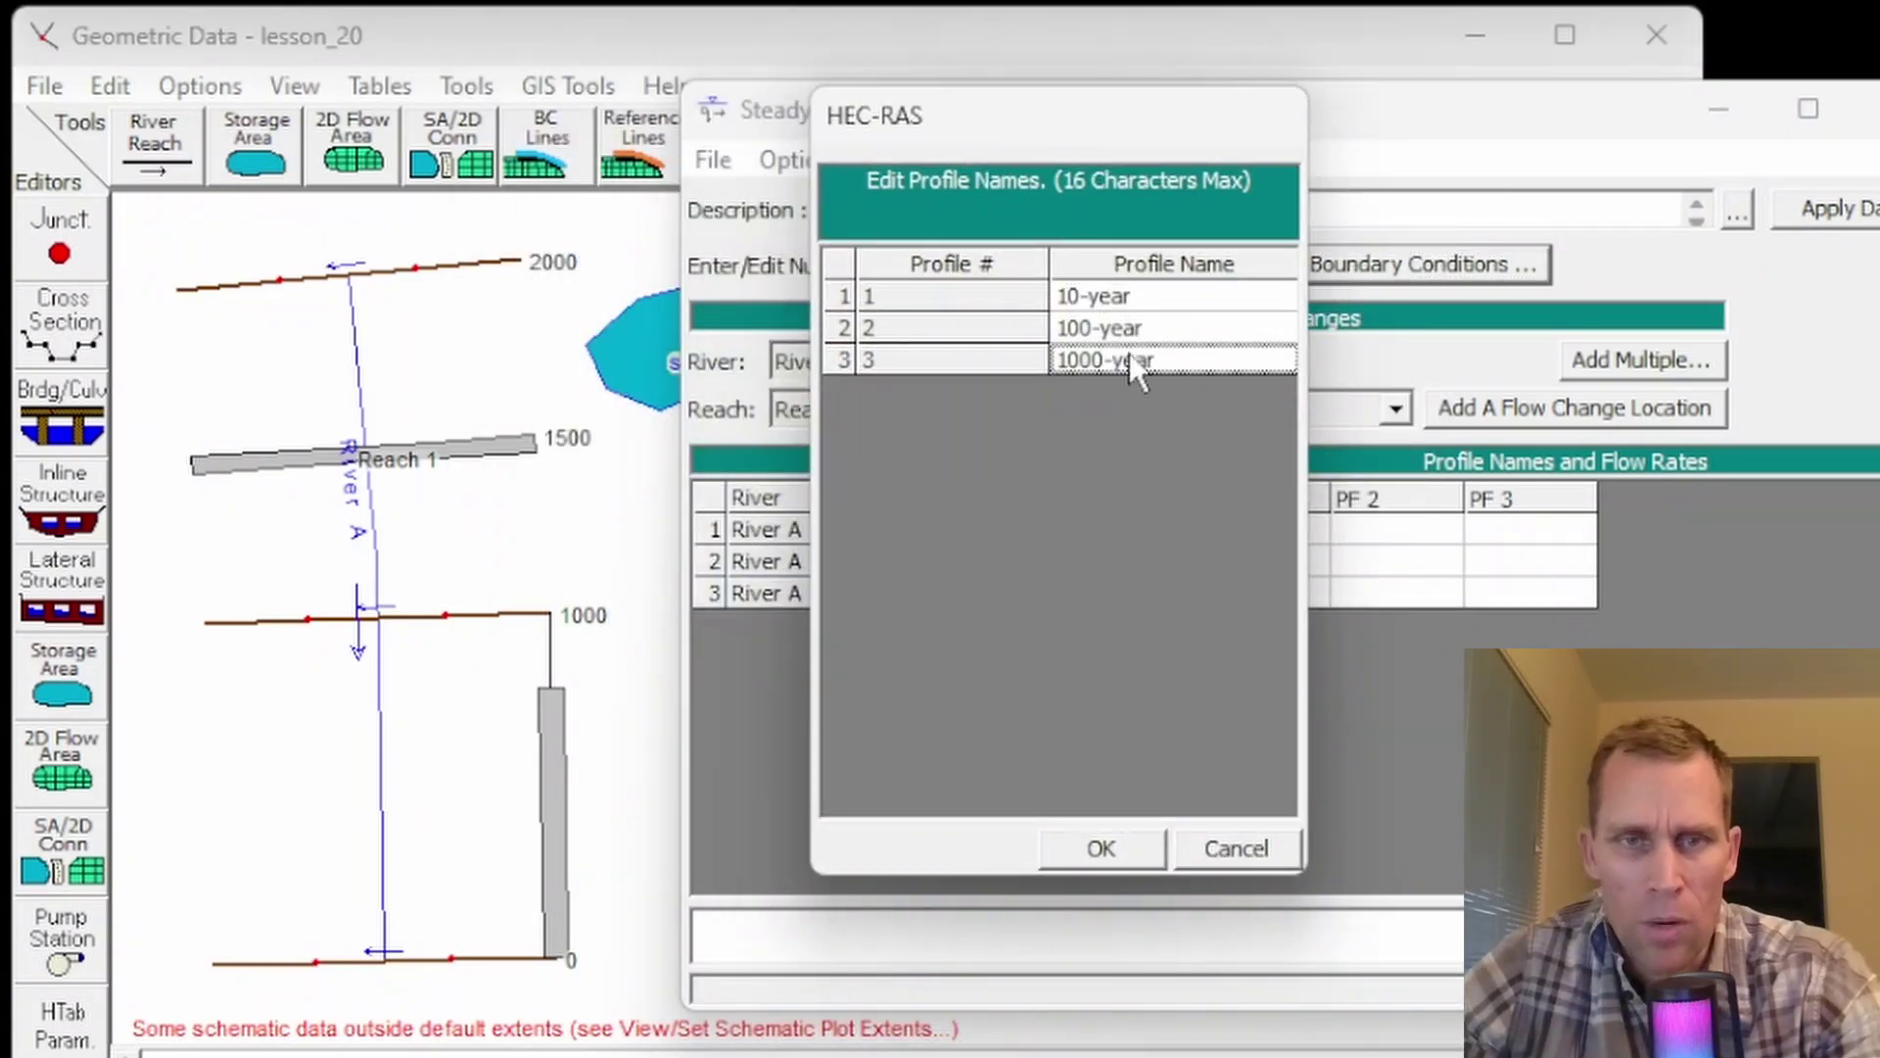
{"action": "left_click", "coordinate": [1088, 849]}
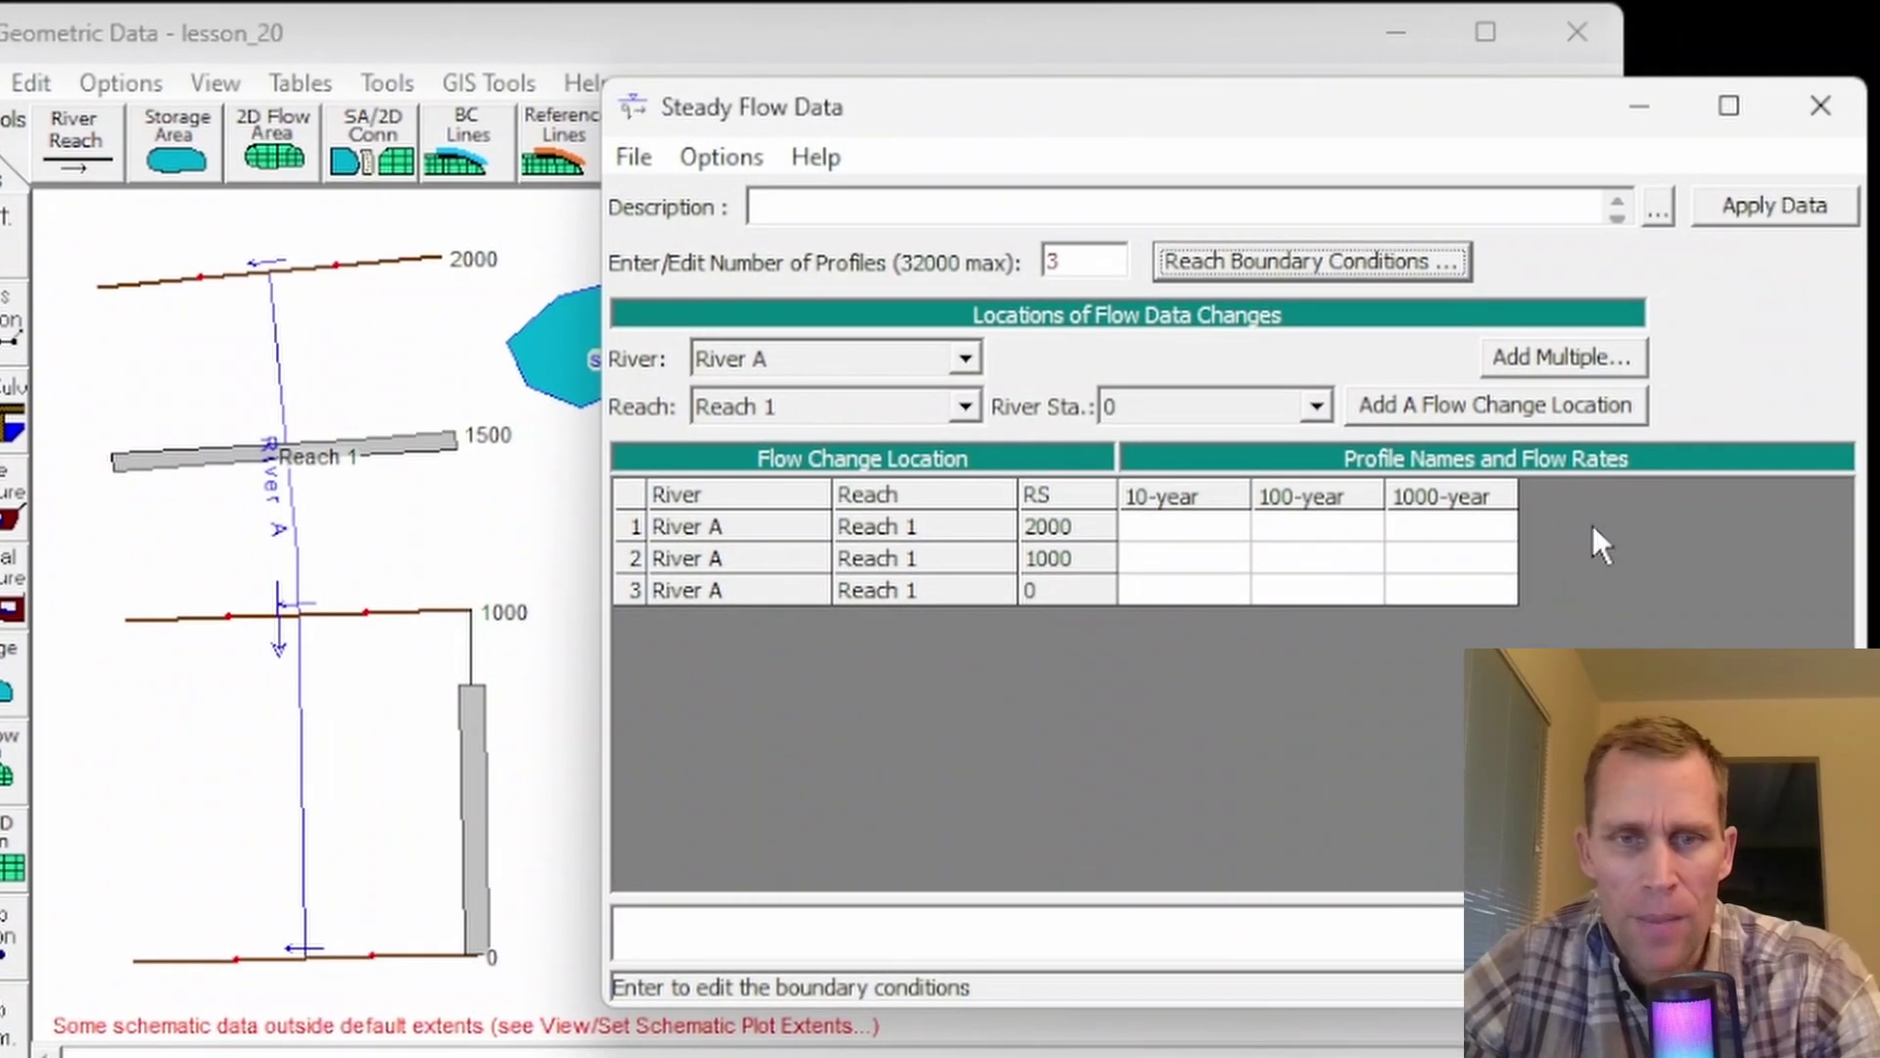
- Delete the flow change rows for river stations 1000 and 0 from the table
{"action": "left_click", "coordinate": [1201, 559]}
{"action": "left_click", "coordinate": [1354, 556]}
{"action": "left_click", "coordinate": [1449, 554]}
{"action": "left_click", "coordinate": [1189, 557]}
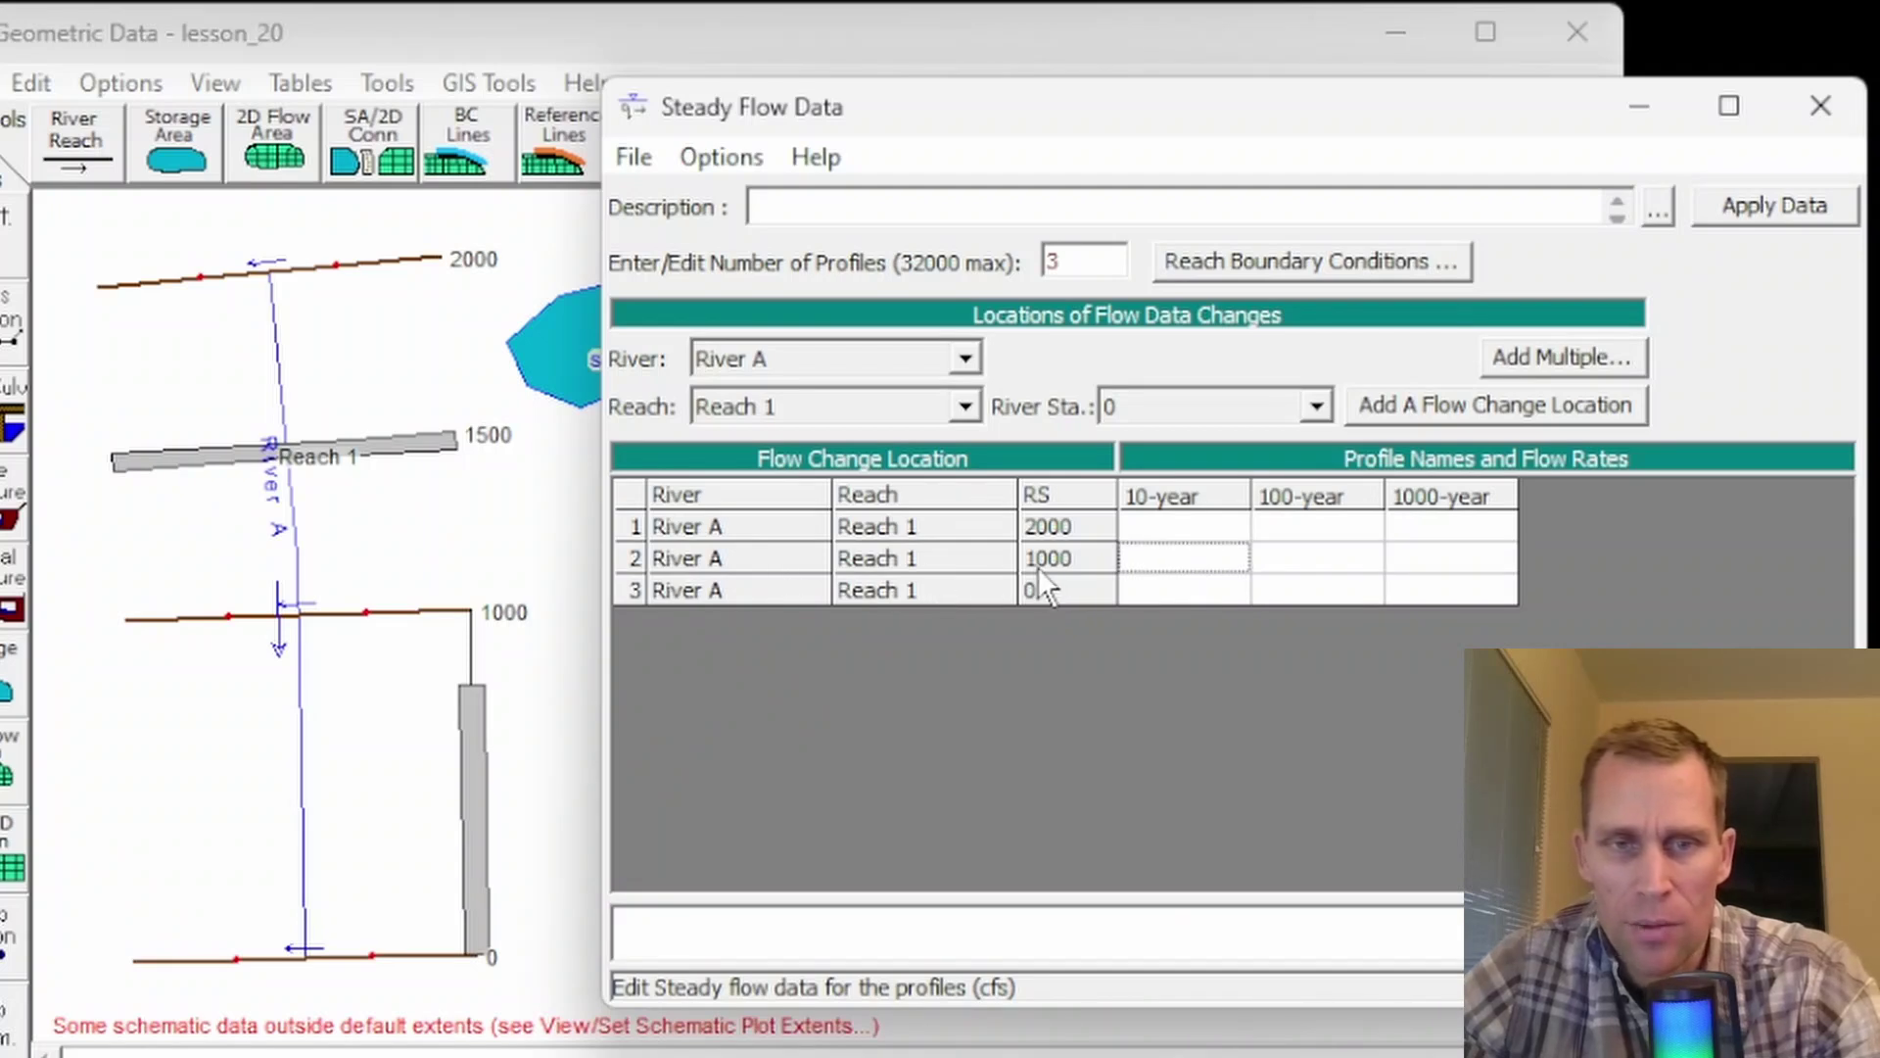
{"action": "left_click", "coordinate": [729, 158]}
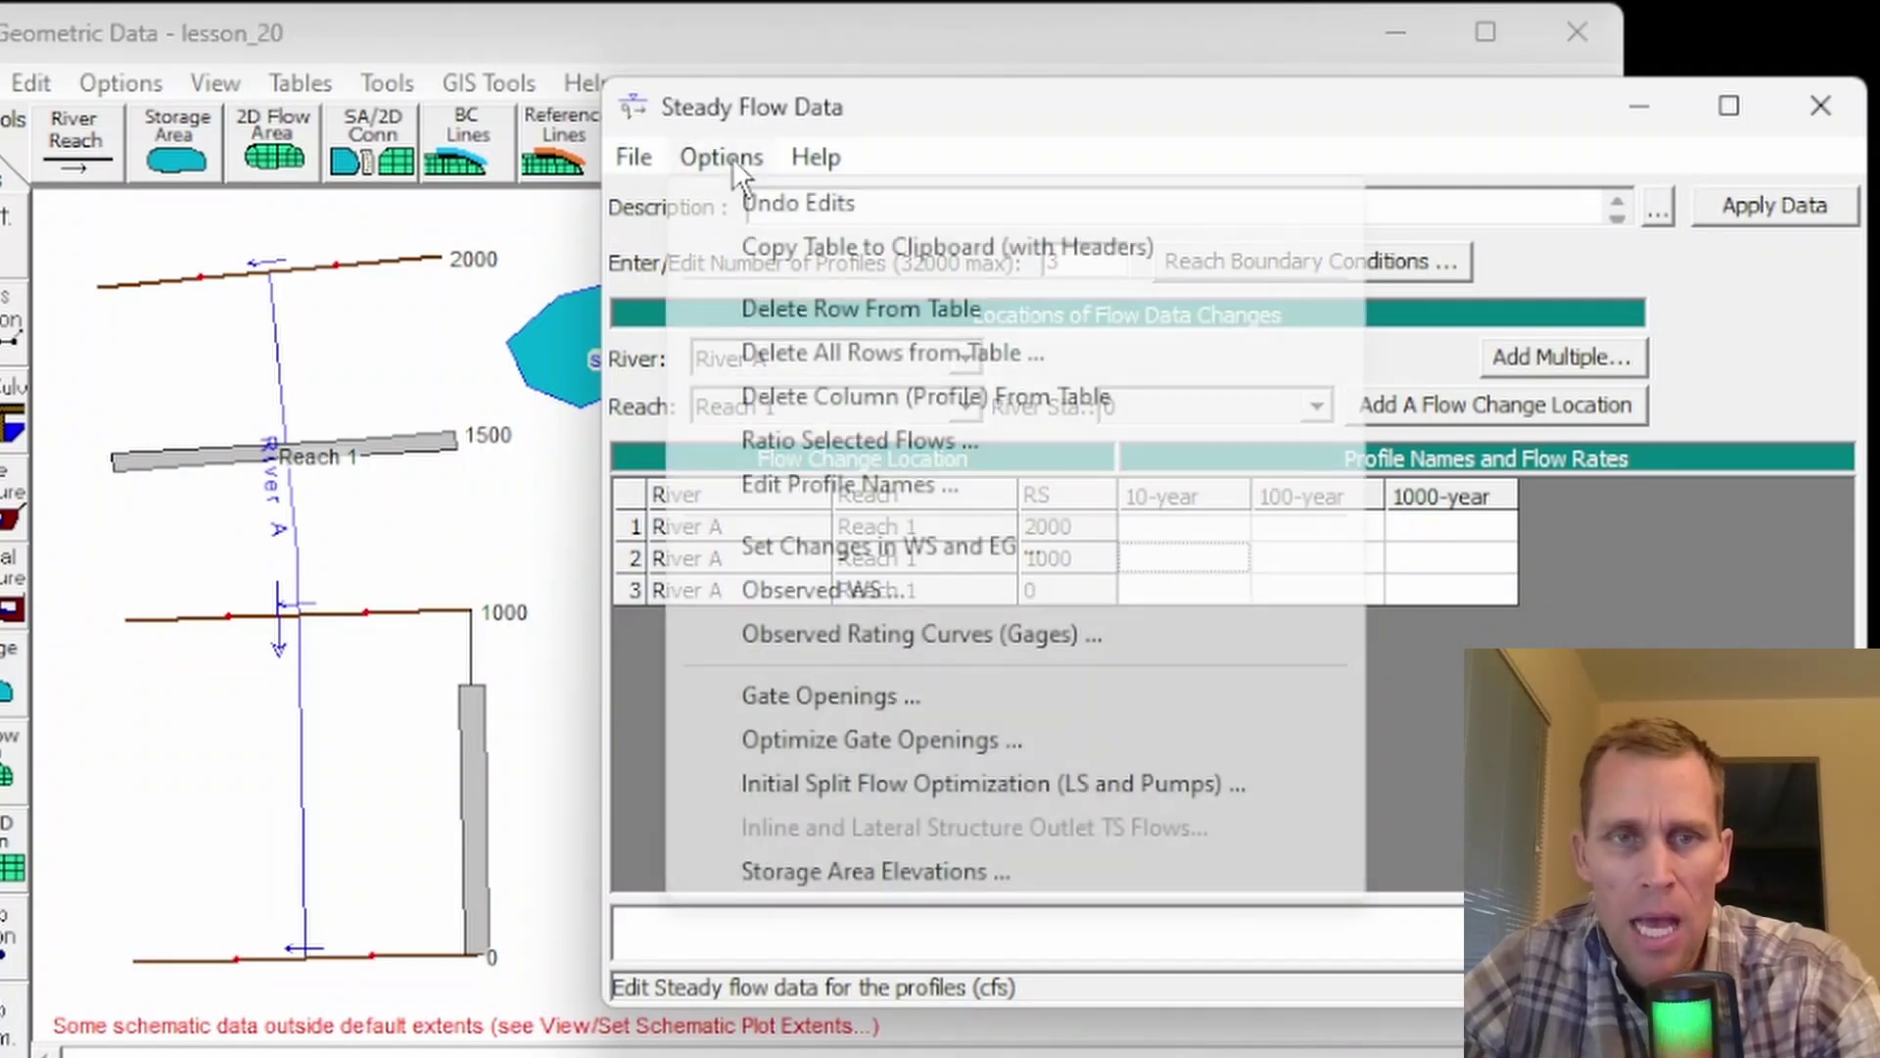
{"action": "left_click", "coordinate": [832, 311]}
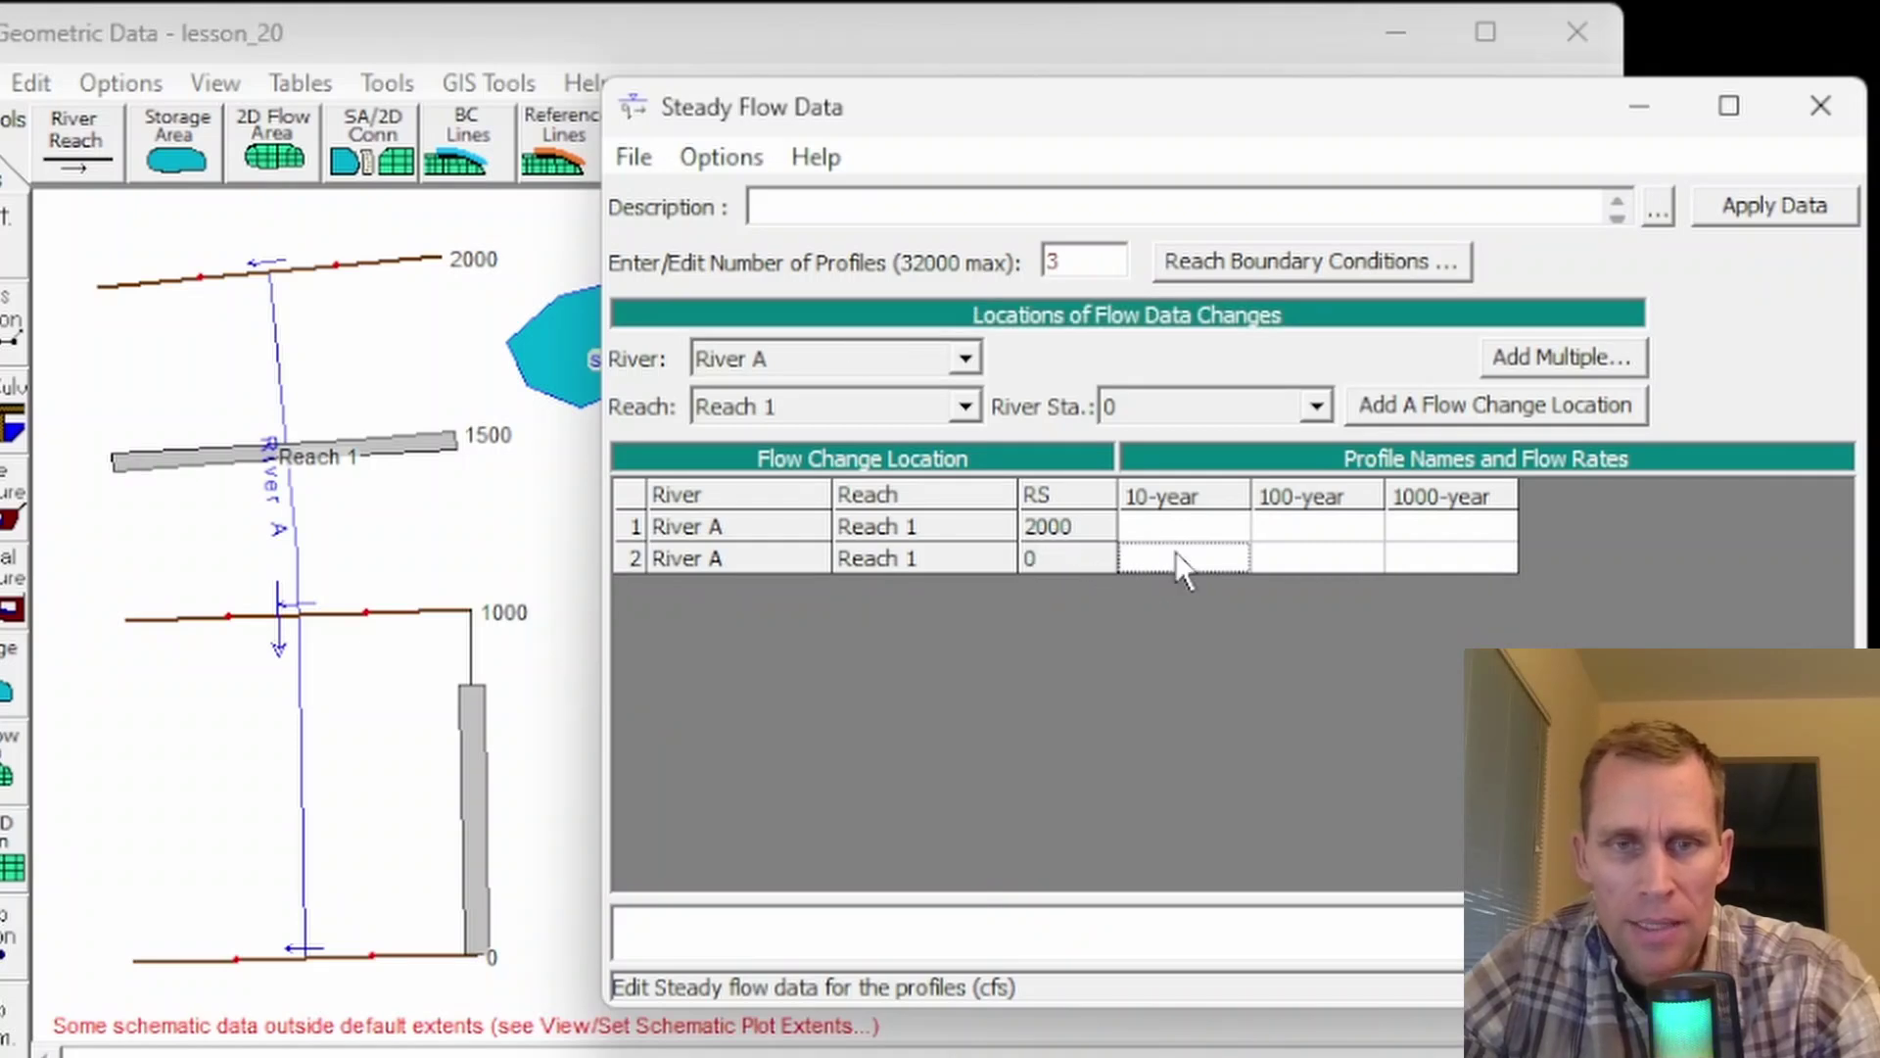
{"action": "left_click", "coordinate": [718, 156]}
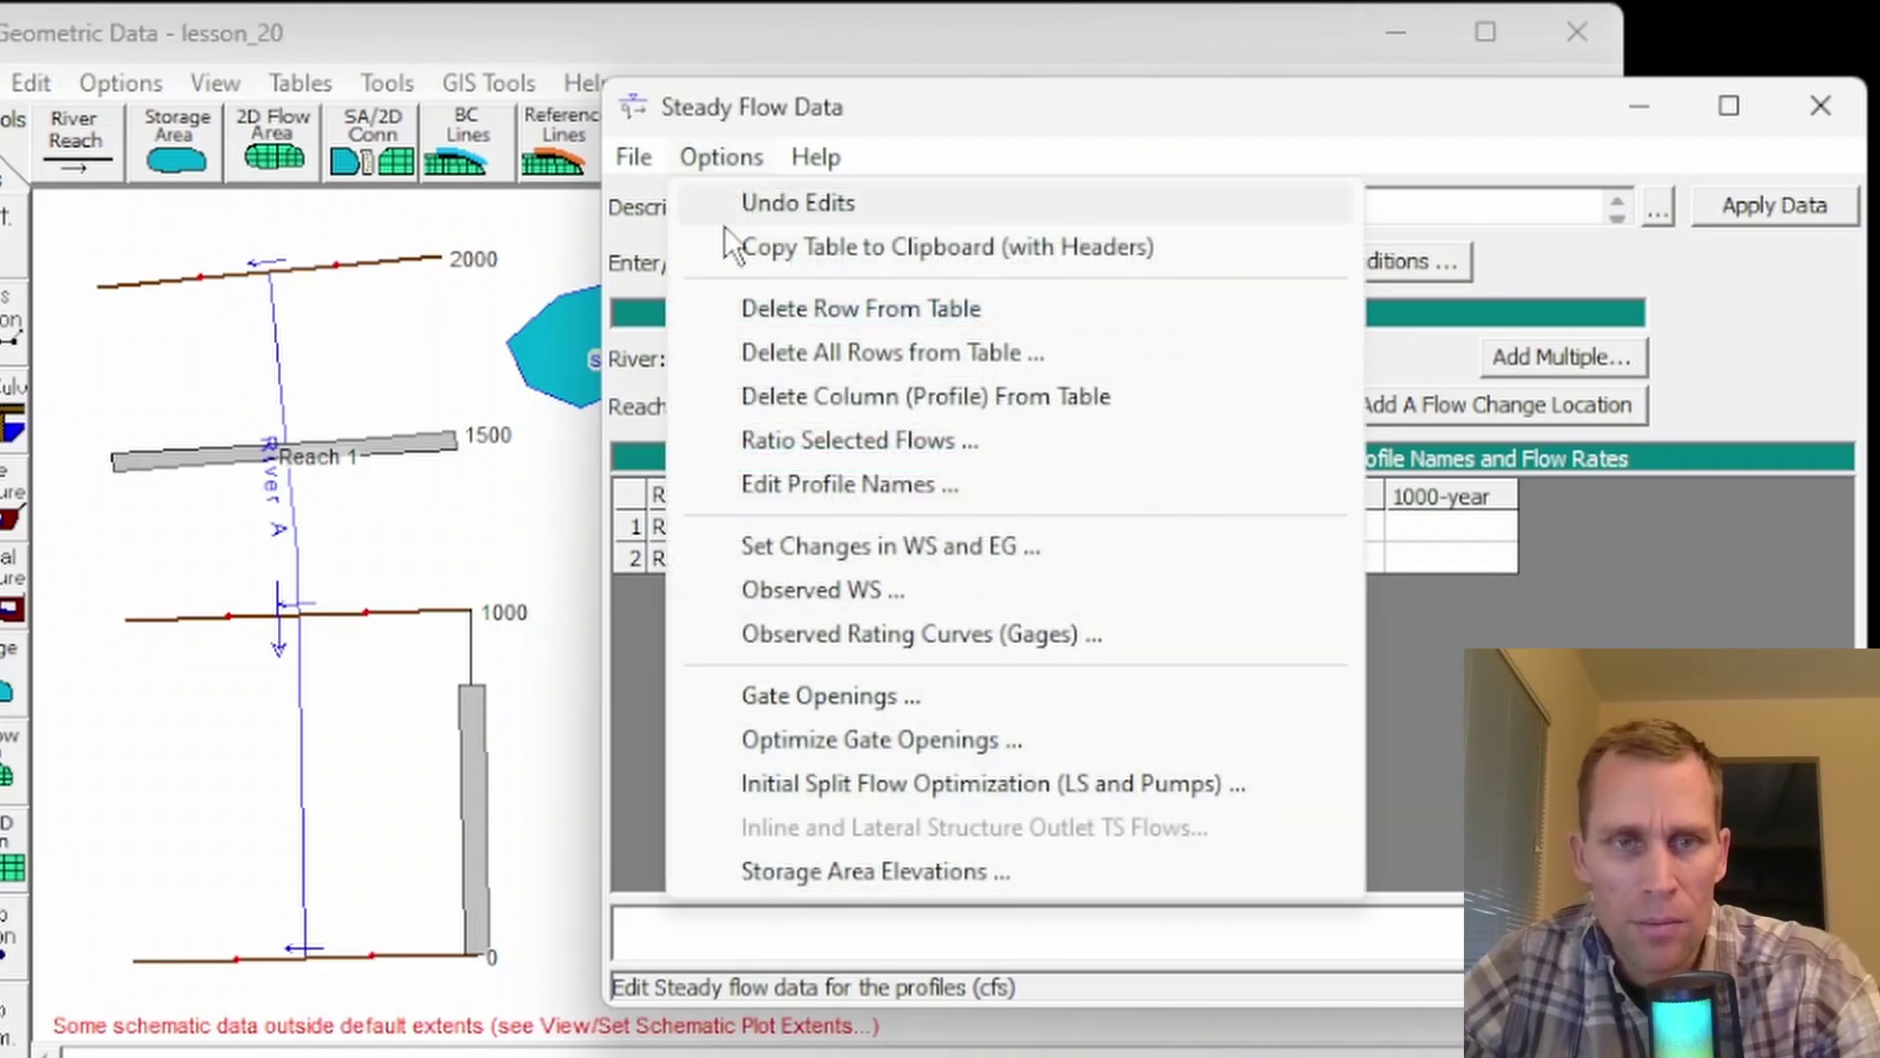
{"action": "left_click", "coordinate": [811, 310]}
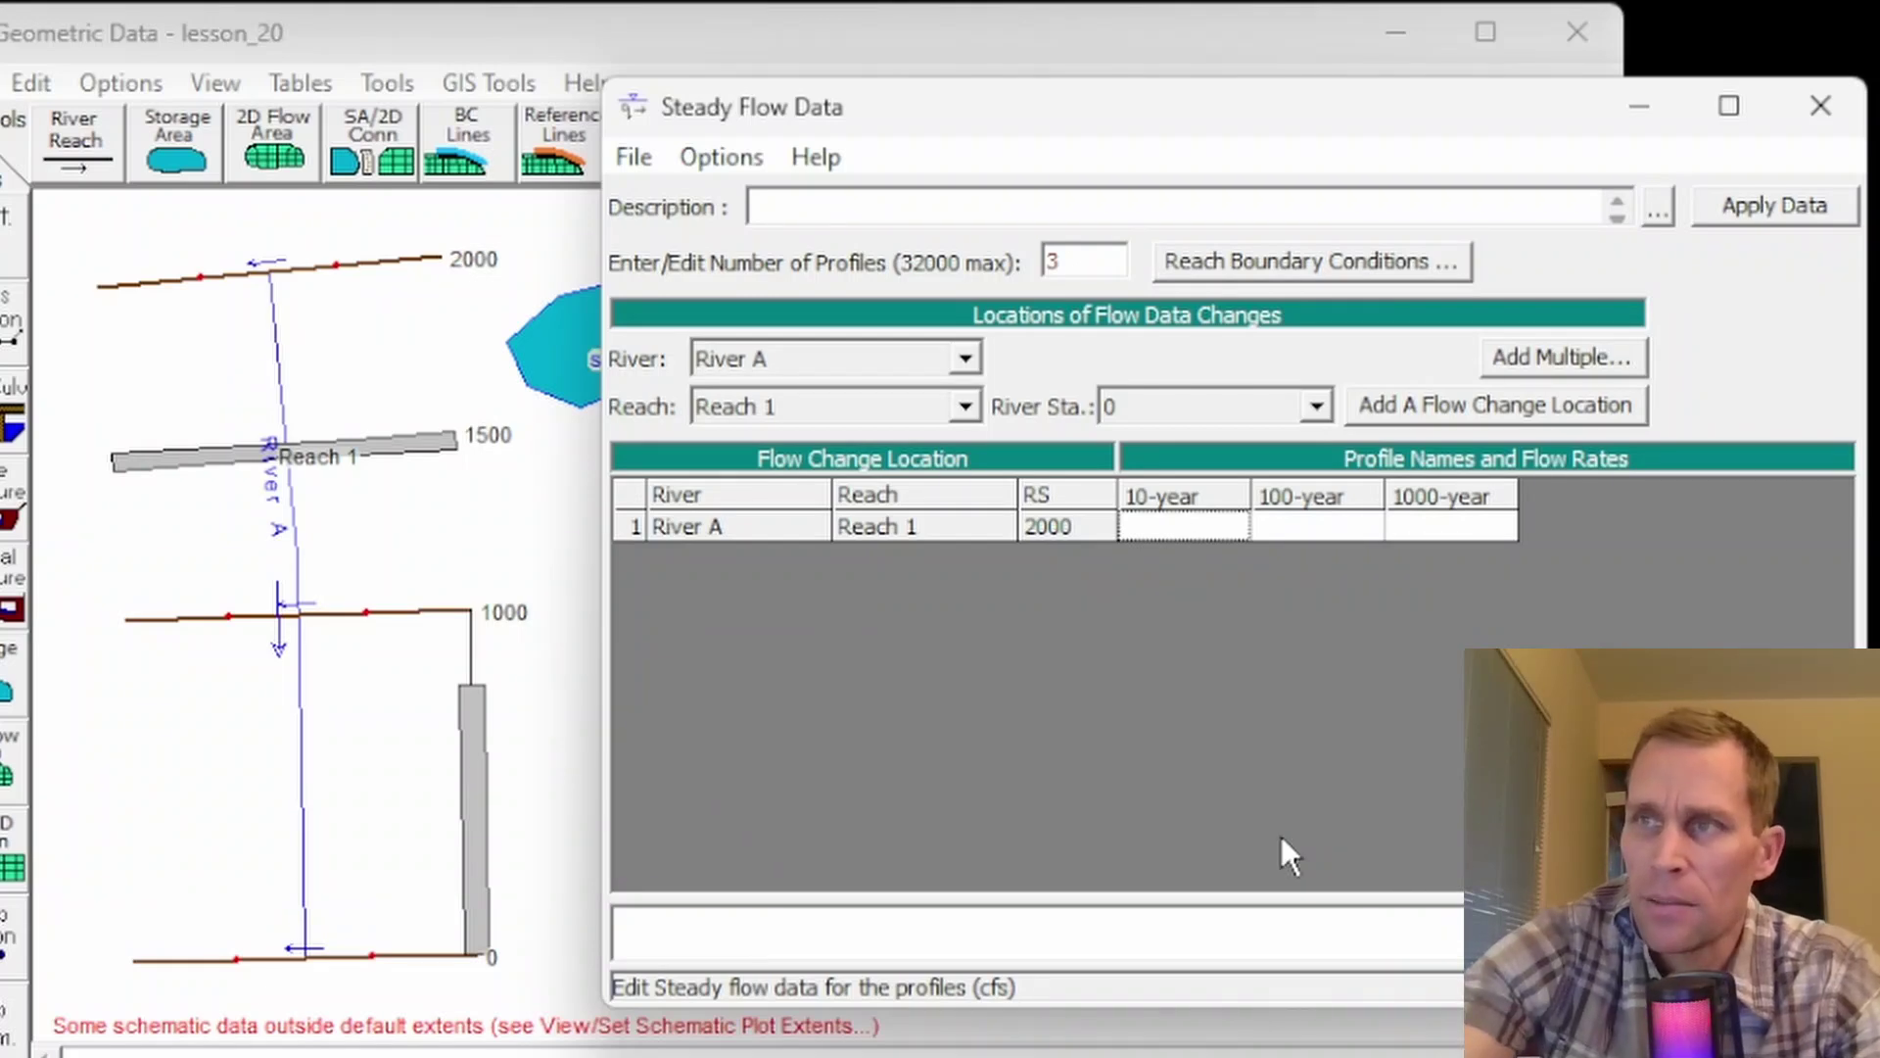
- Fill in flows of 2340, 3180 and 3620 cfs for the three profiles at river station 2000 and apply the data
{"action": "type", "text": "2340"}
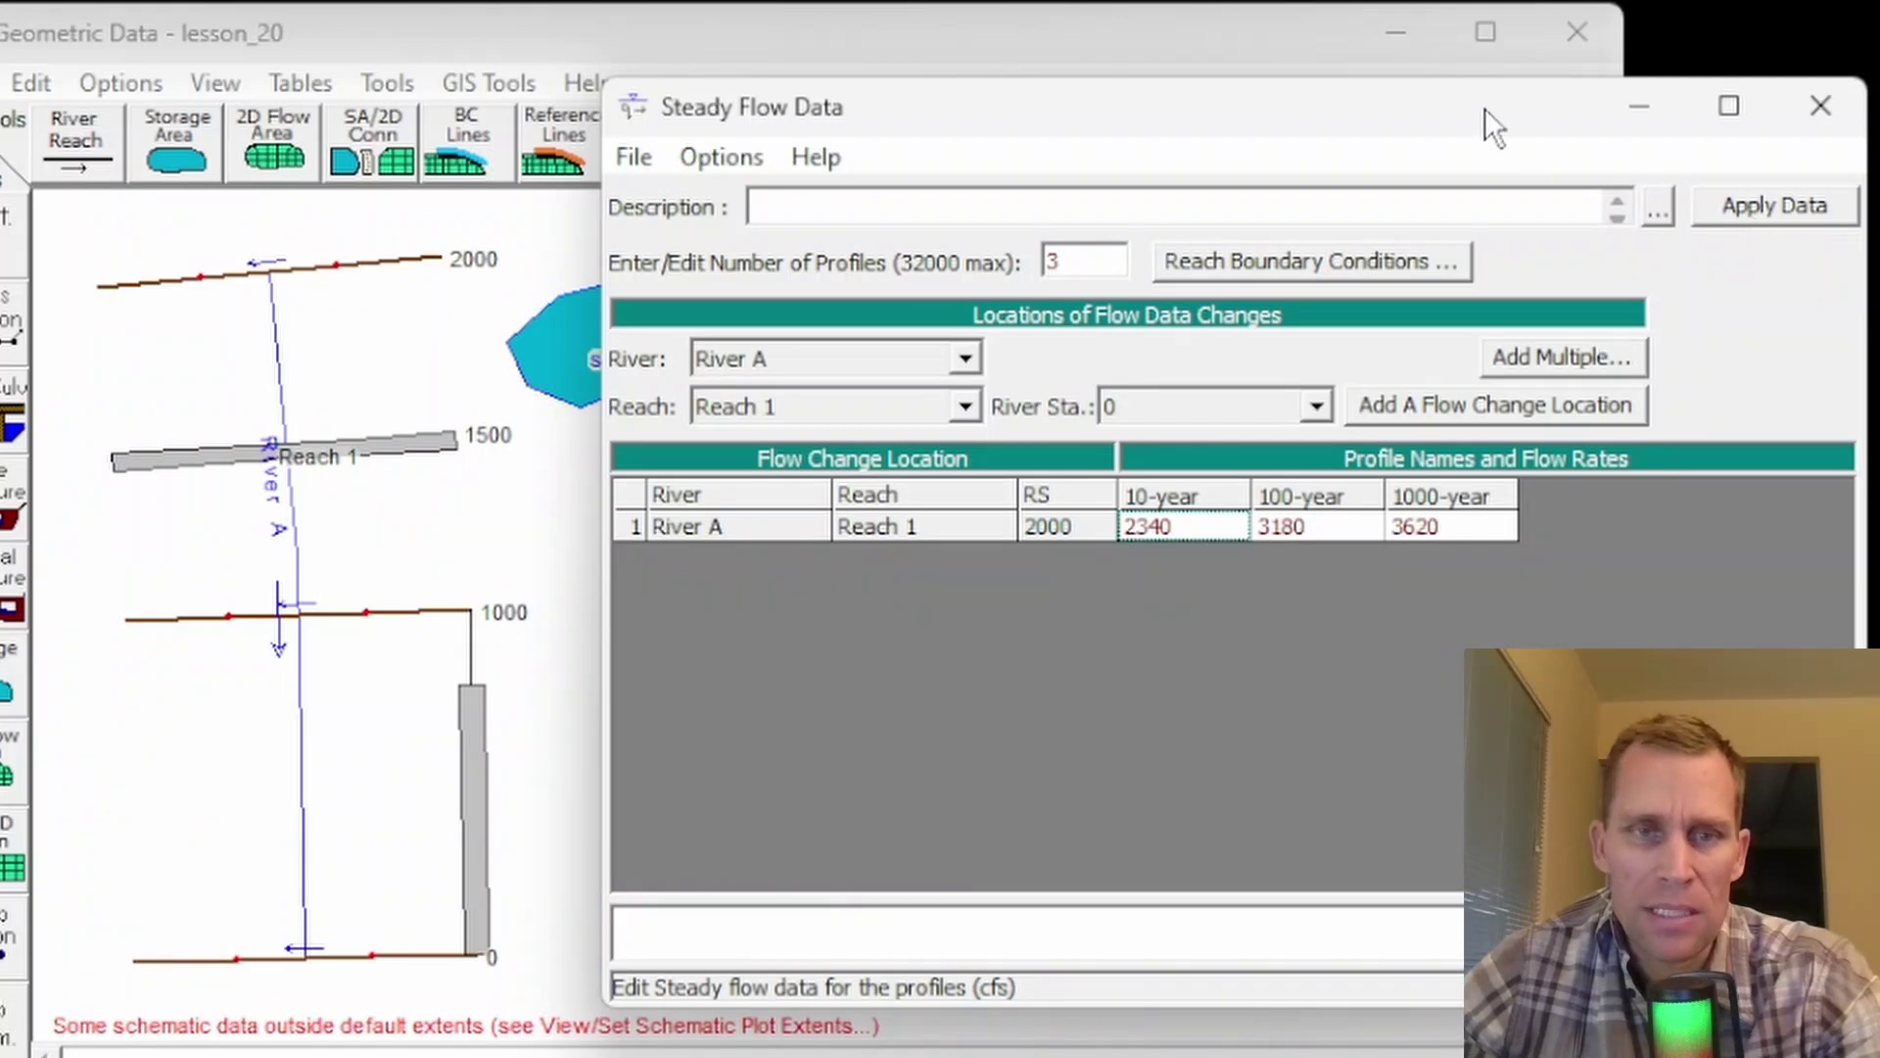
{"action": "left_click_drag", "start_coordinate": [1486, 108], "coordinate": [1452, 114]}
{"action": "left_click", "coordinate": [1714, 217]}
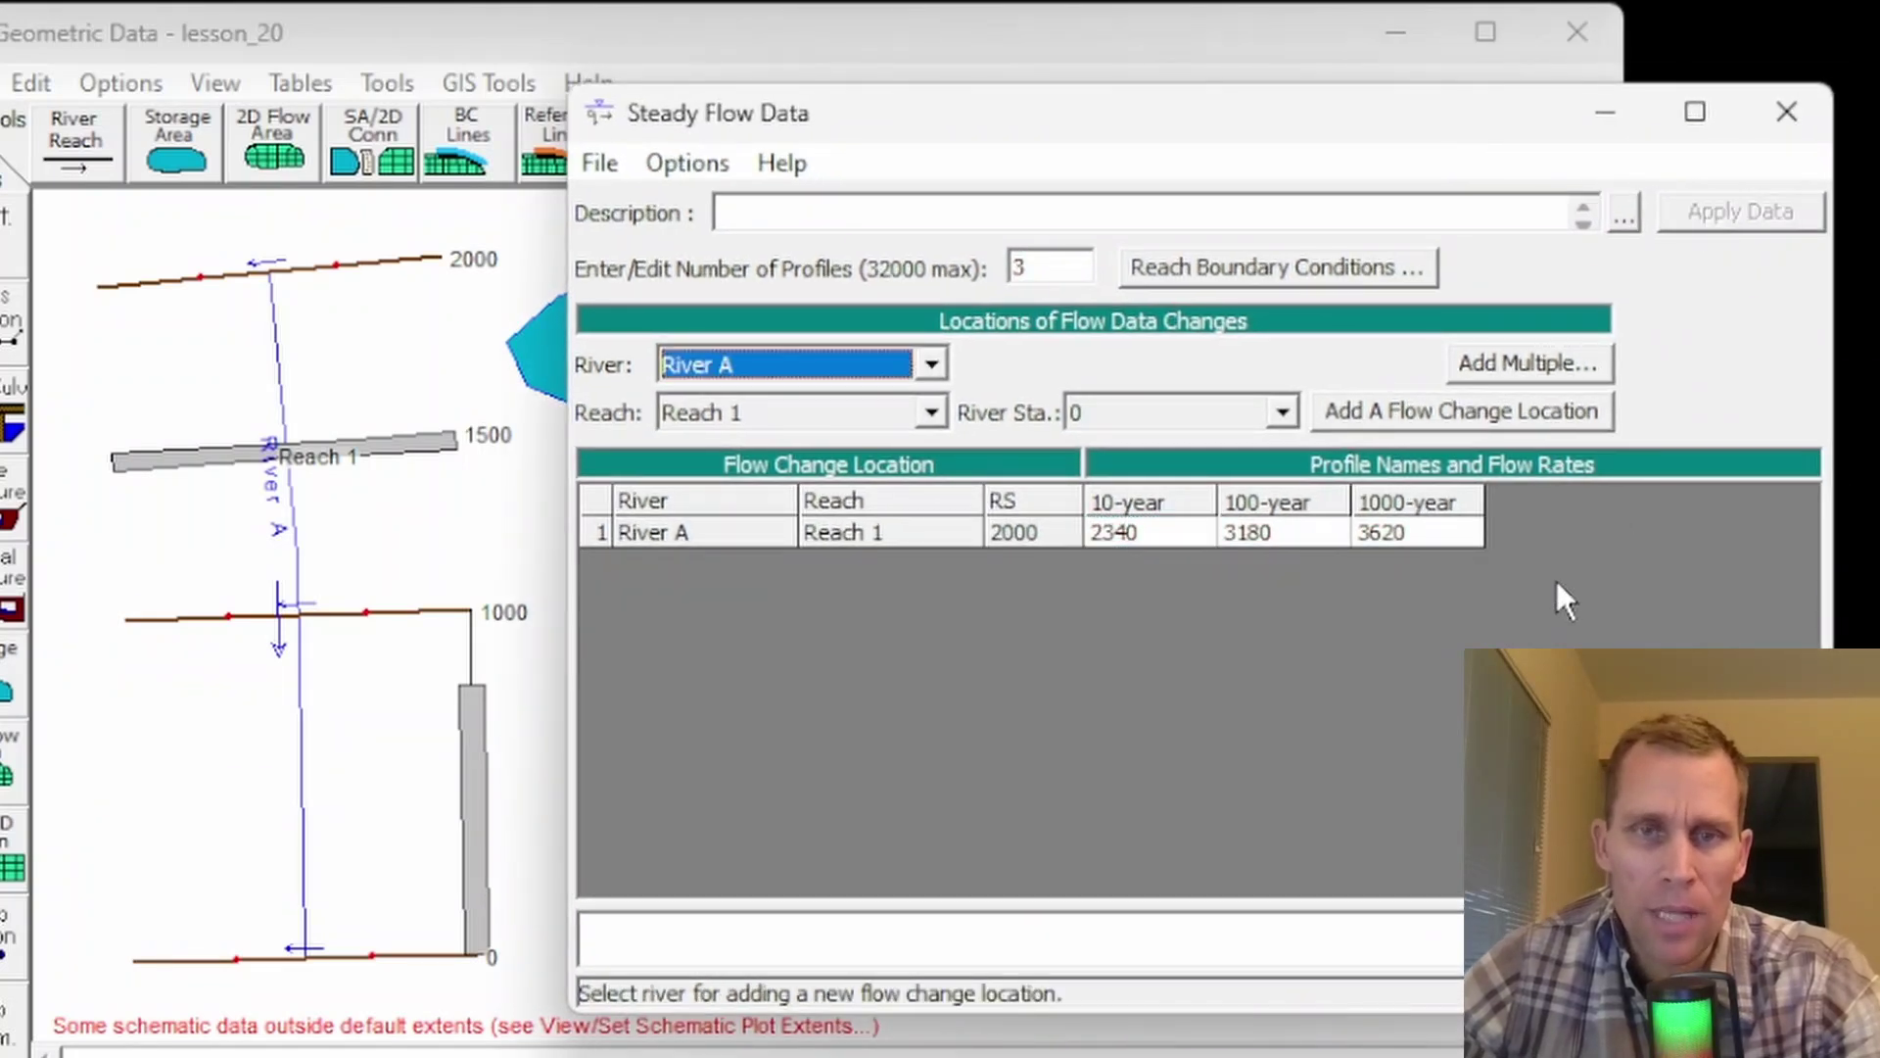
{"action": "left_click", "coordinate": [693, 165]}
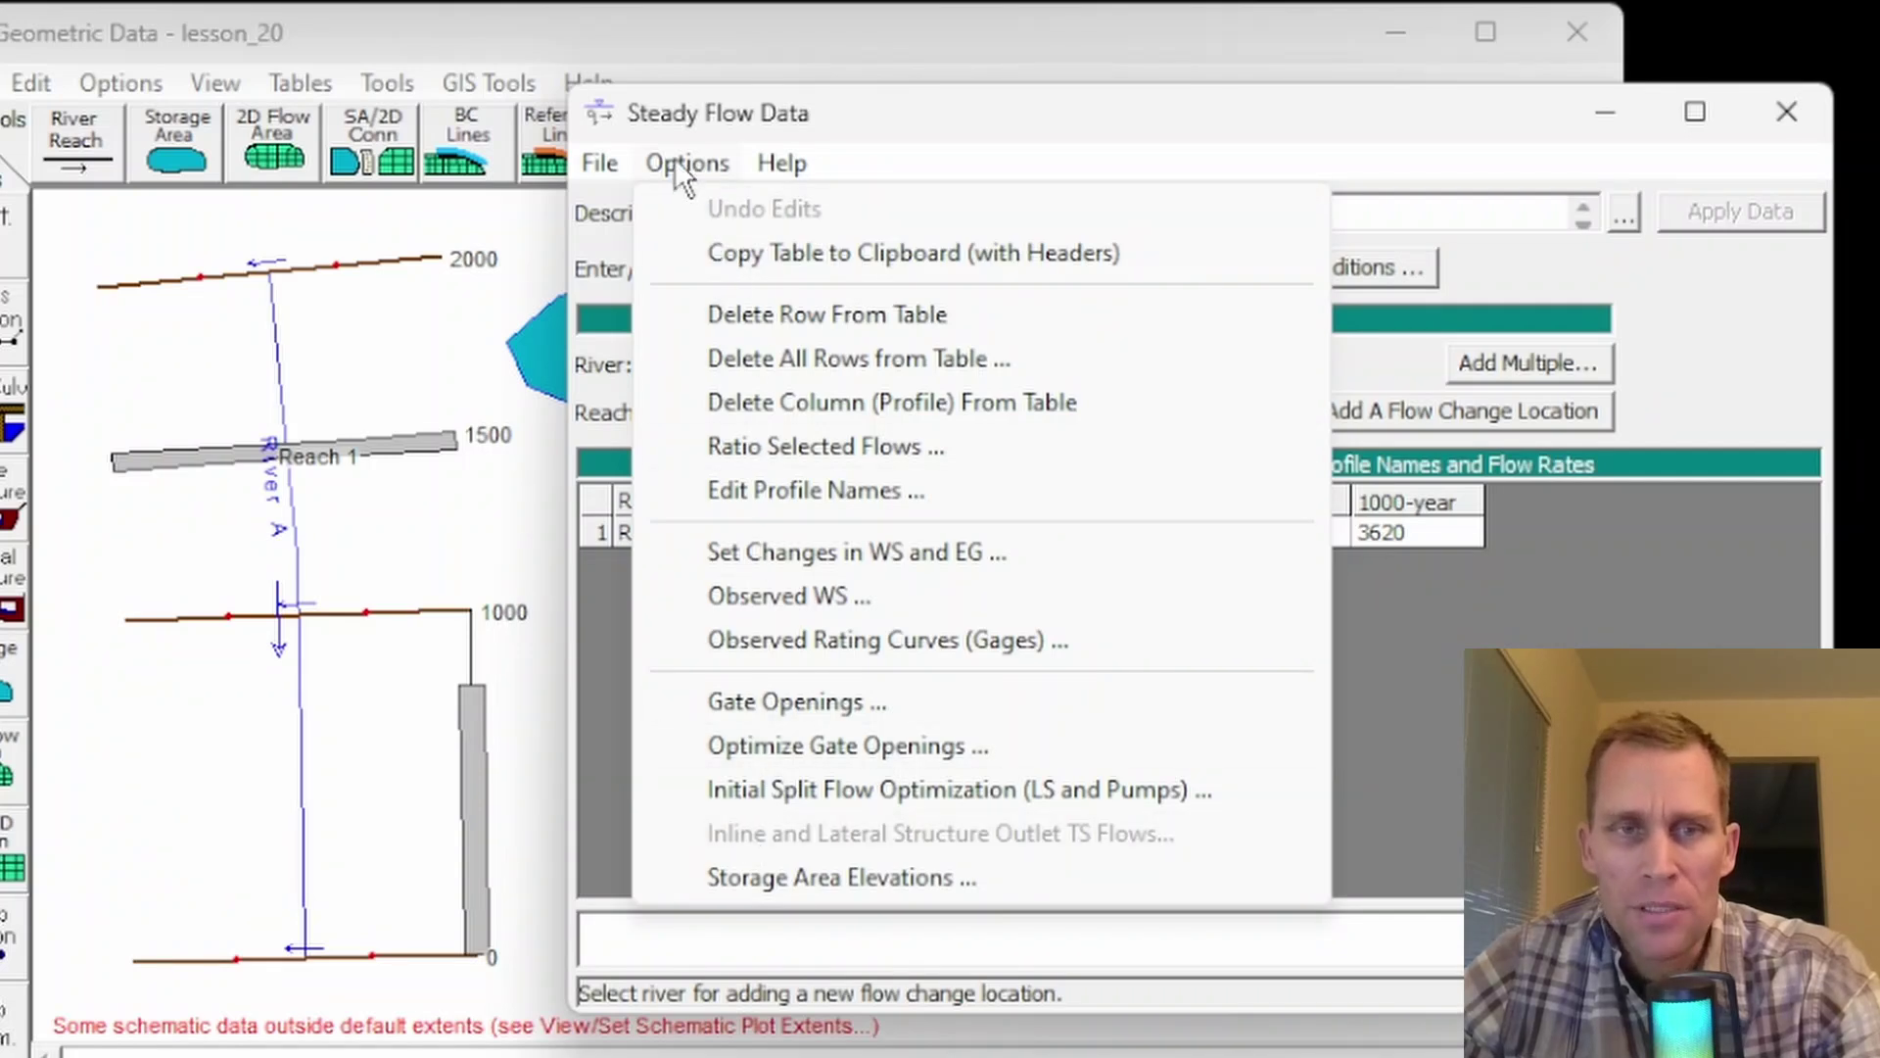
{"action": "left_click", "coordinate": [684, 114]}
{"action": "left_click", "coordinate": [702, 159]}
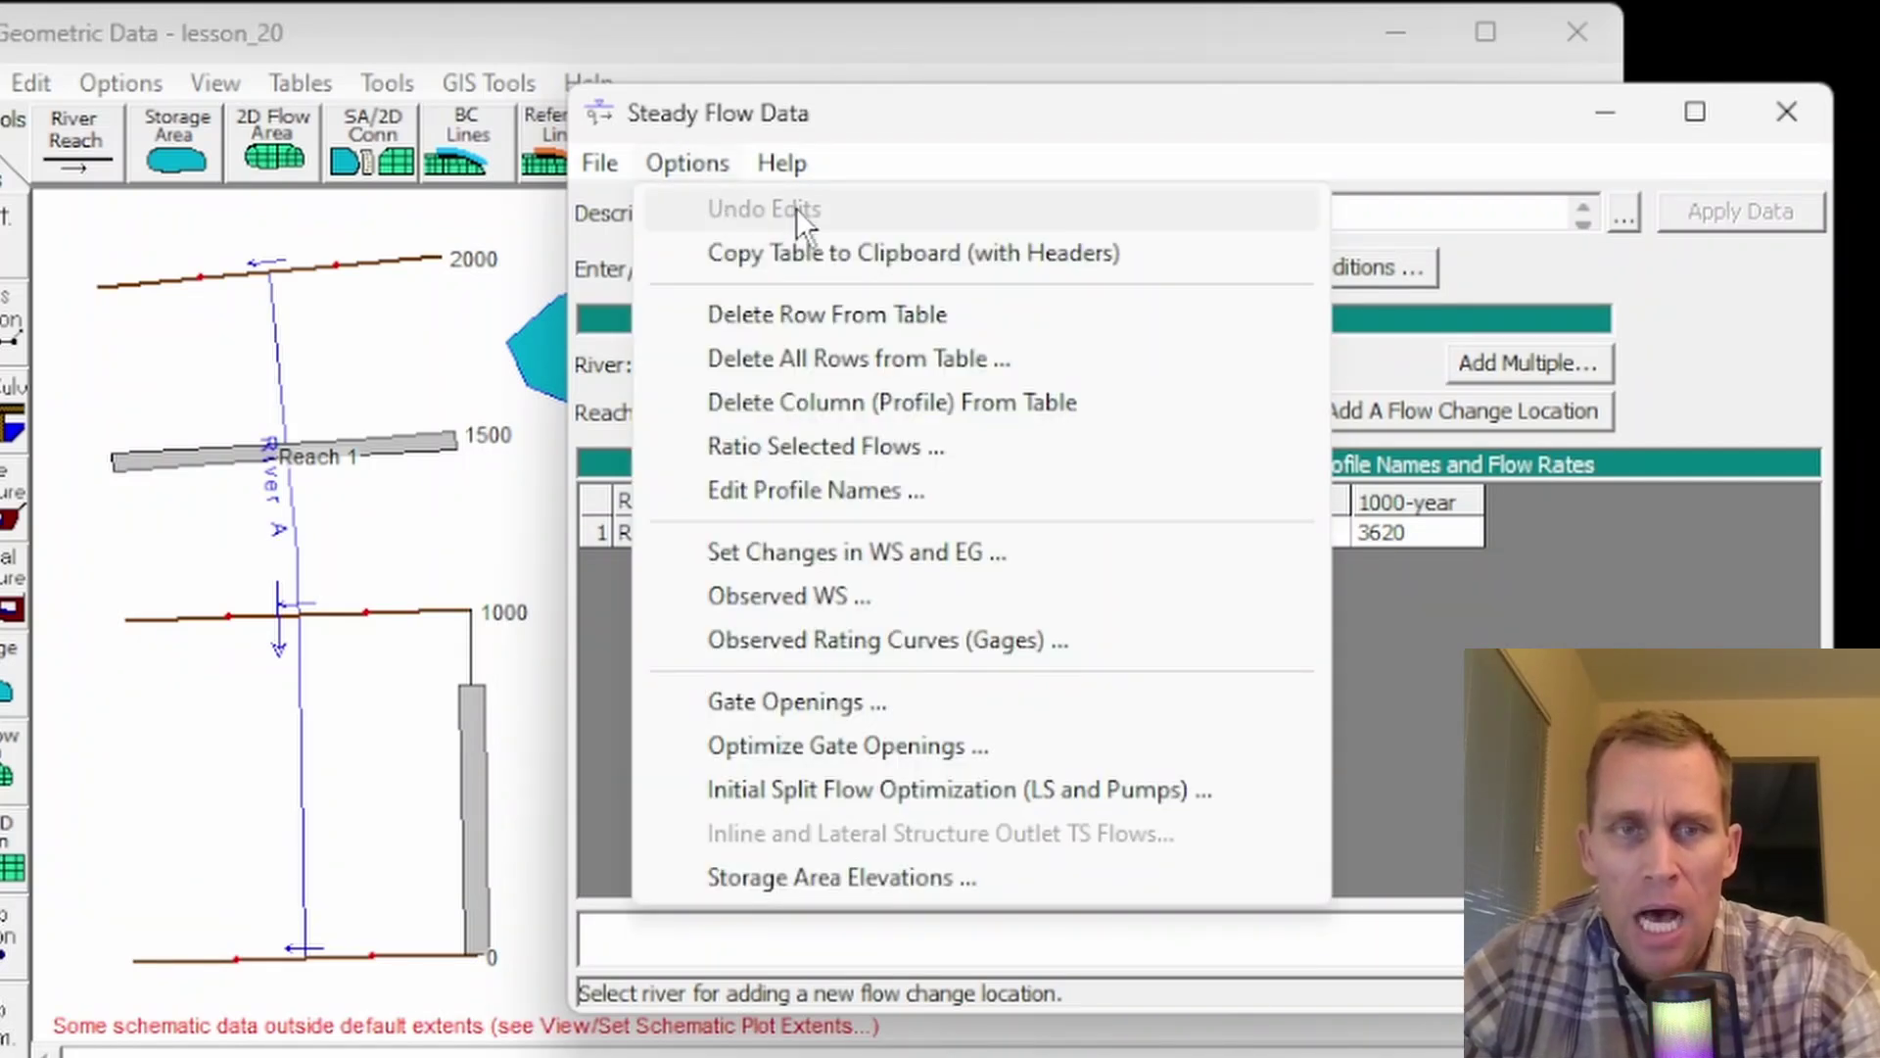
{"action": "key", "text": "Escape"}
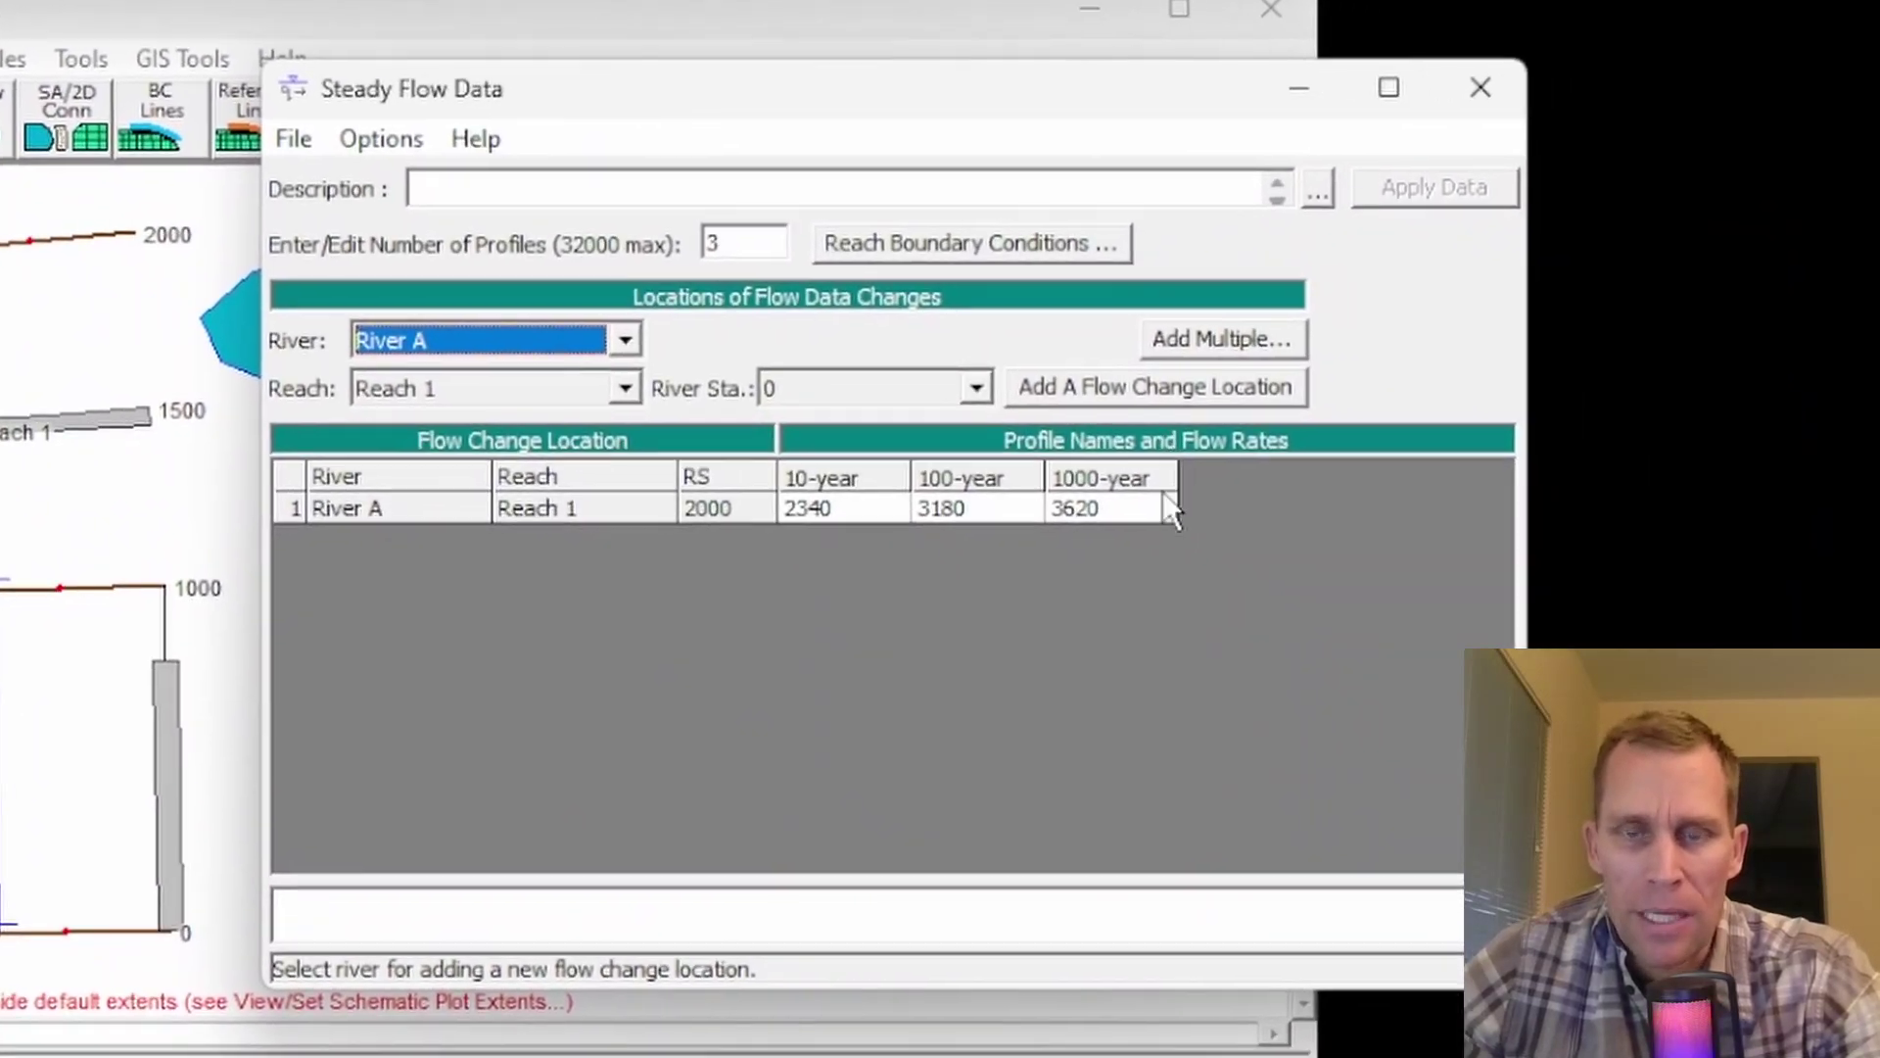
- Change the 1000-year flow at river station 2000 to 3621 cfs, and undo the edits made since the data was last applied
{"action": "left_click", "coordinate": [1127, 508]}
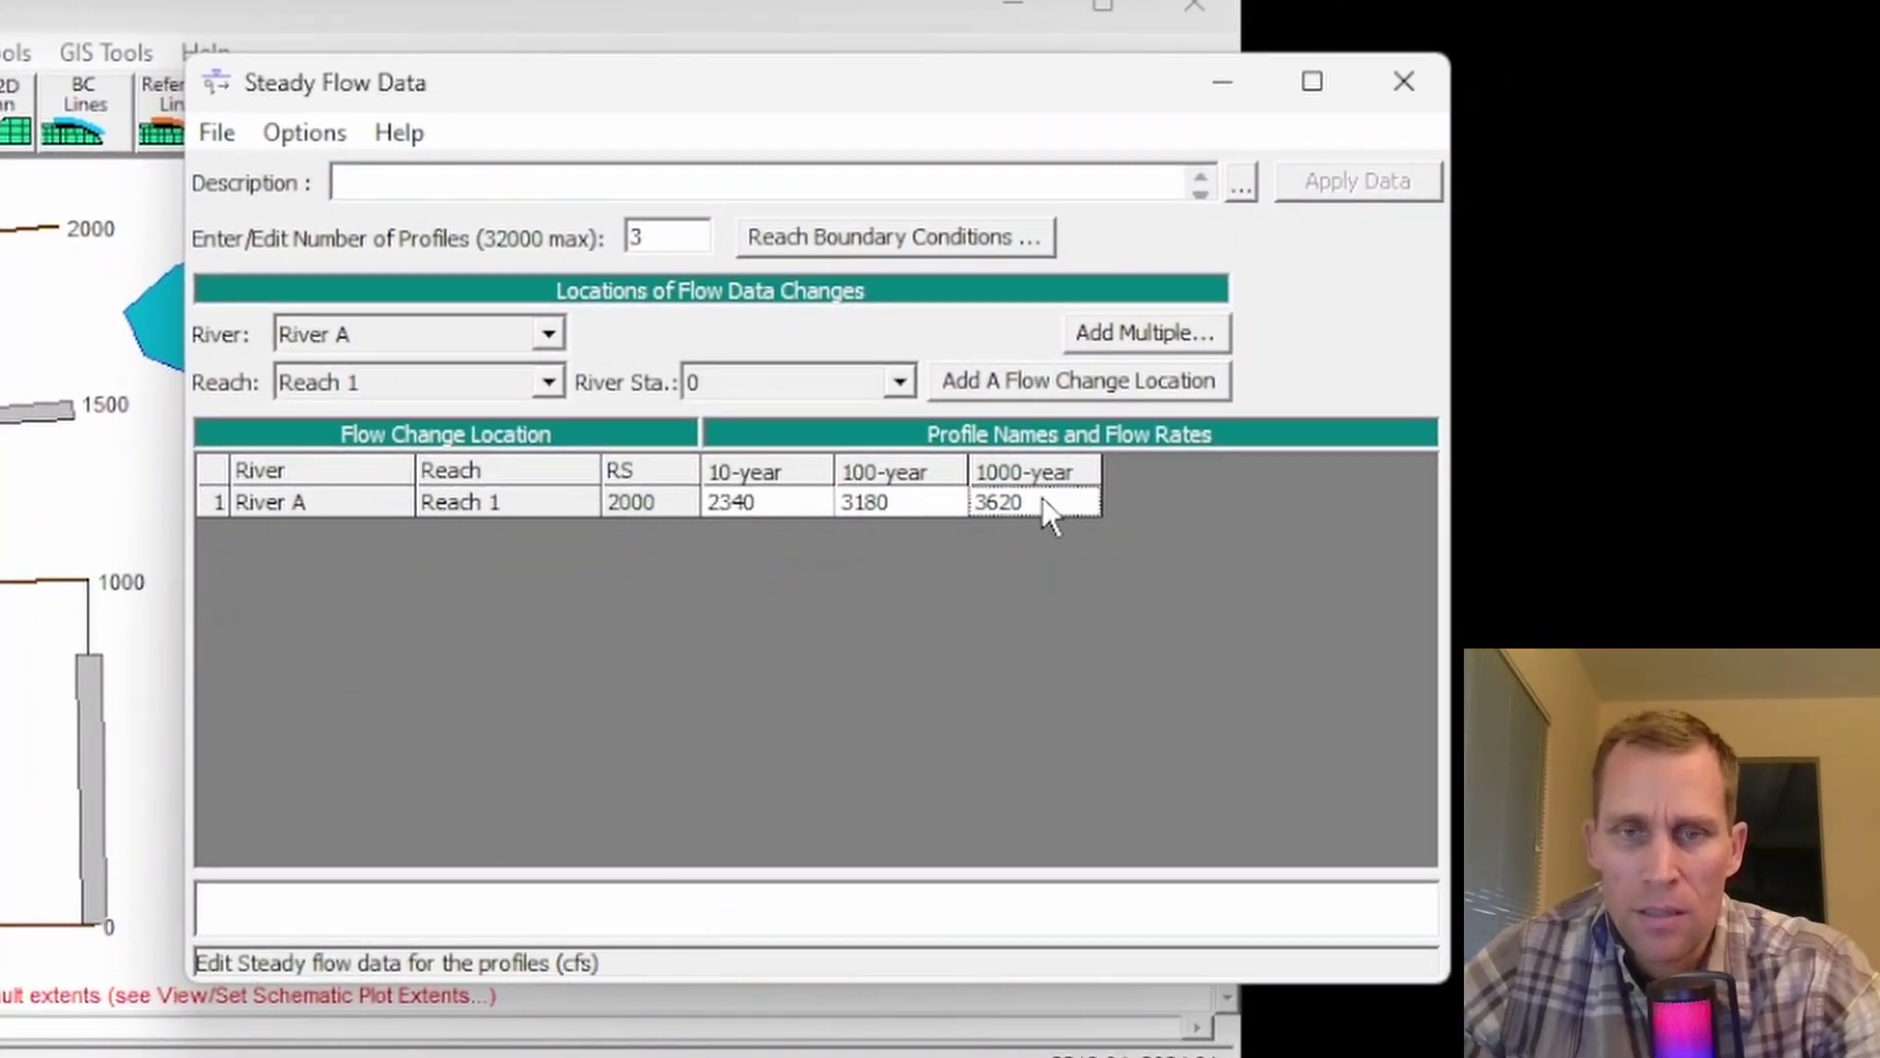
{"action": "key", "text": "BackSpace"}
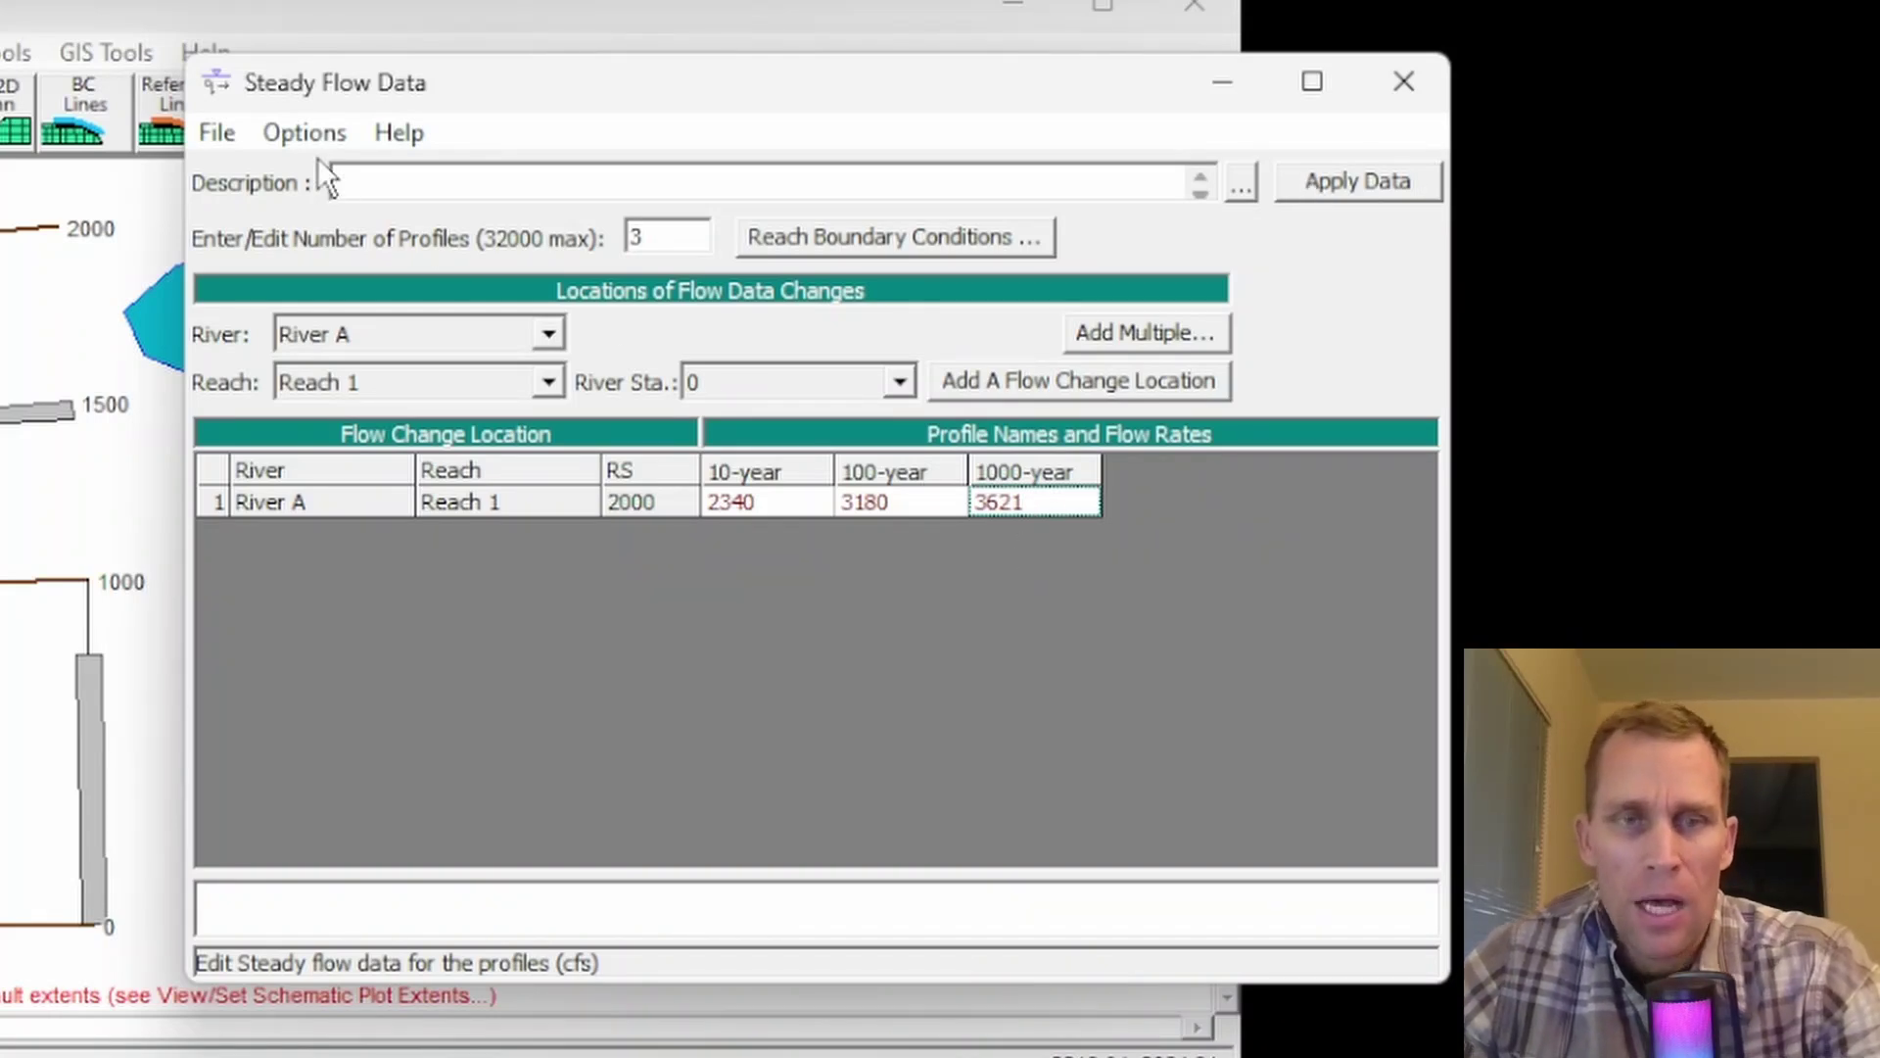
{"action": "left_click", "coordinate": [307, 131]}
{"action": "left_click", "coordinate": [359, 180]}
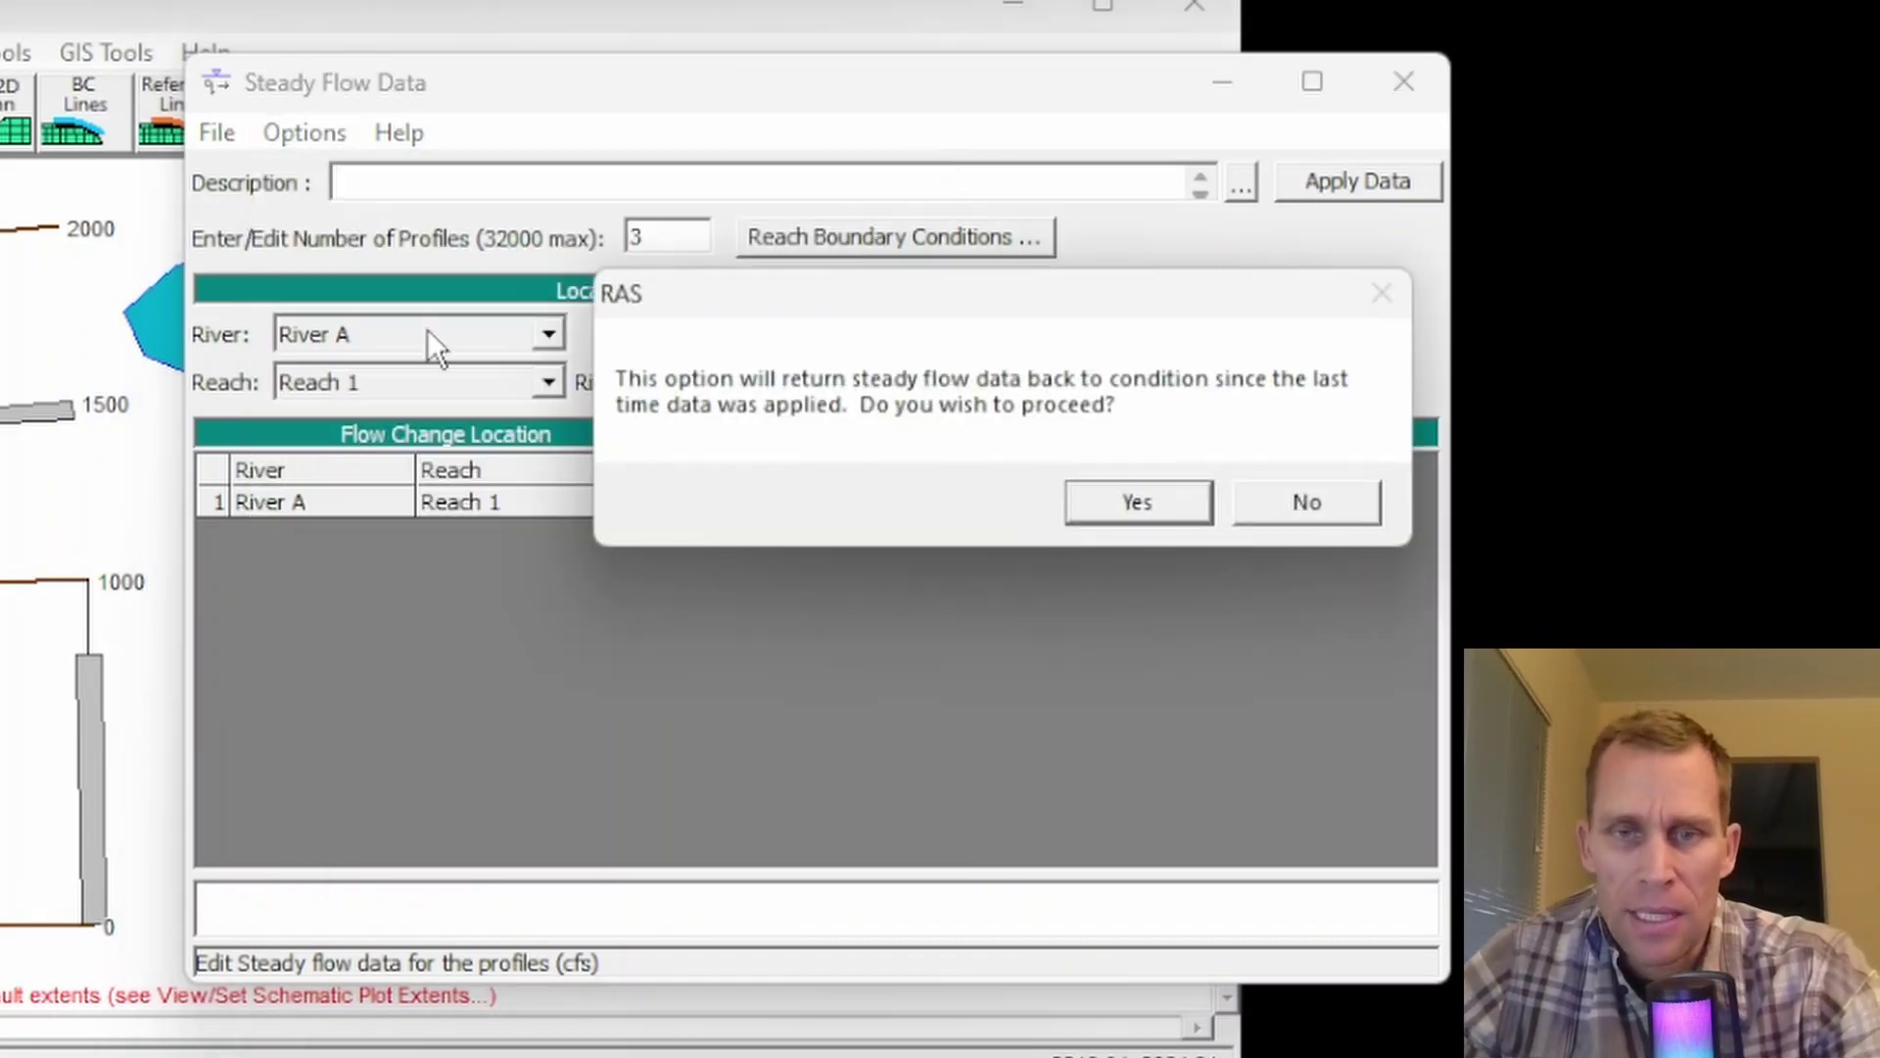
{"action": "left_click", "coordinate": [1112, 518]}
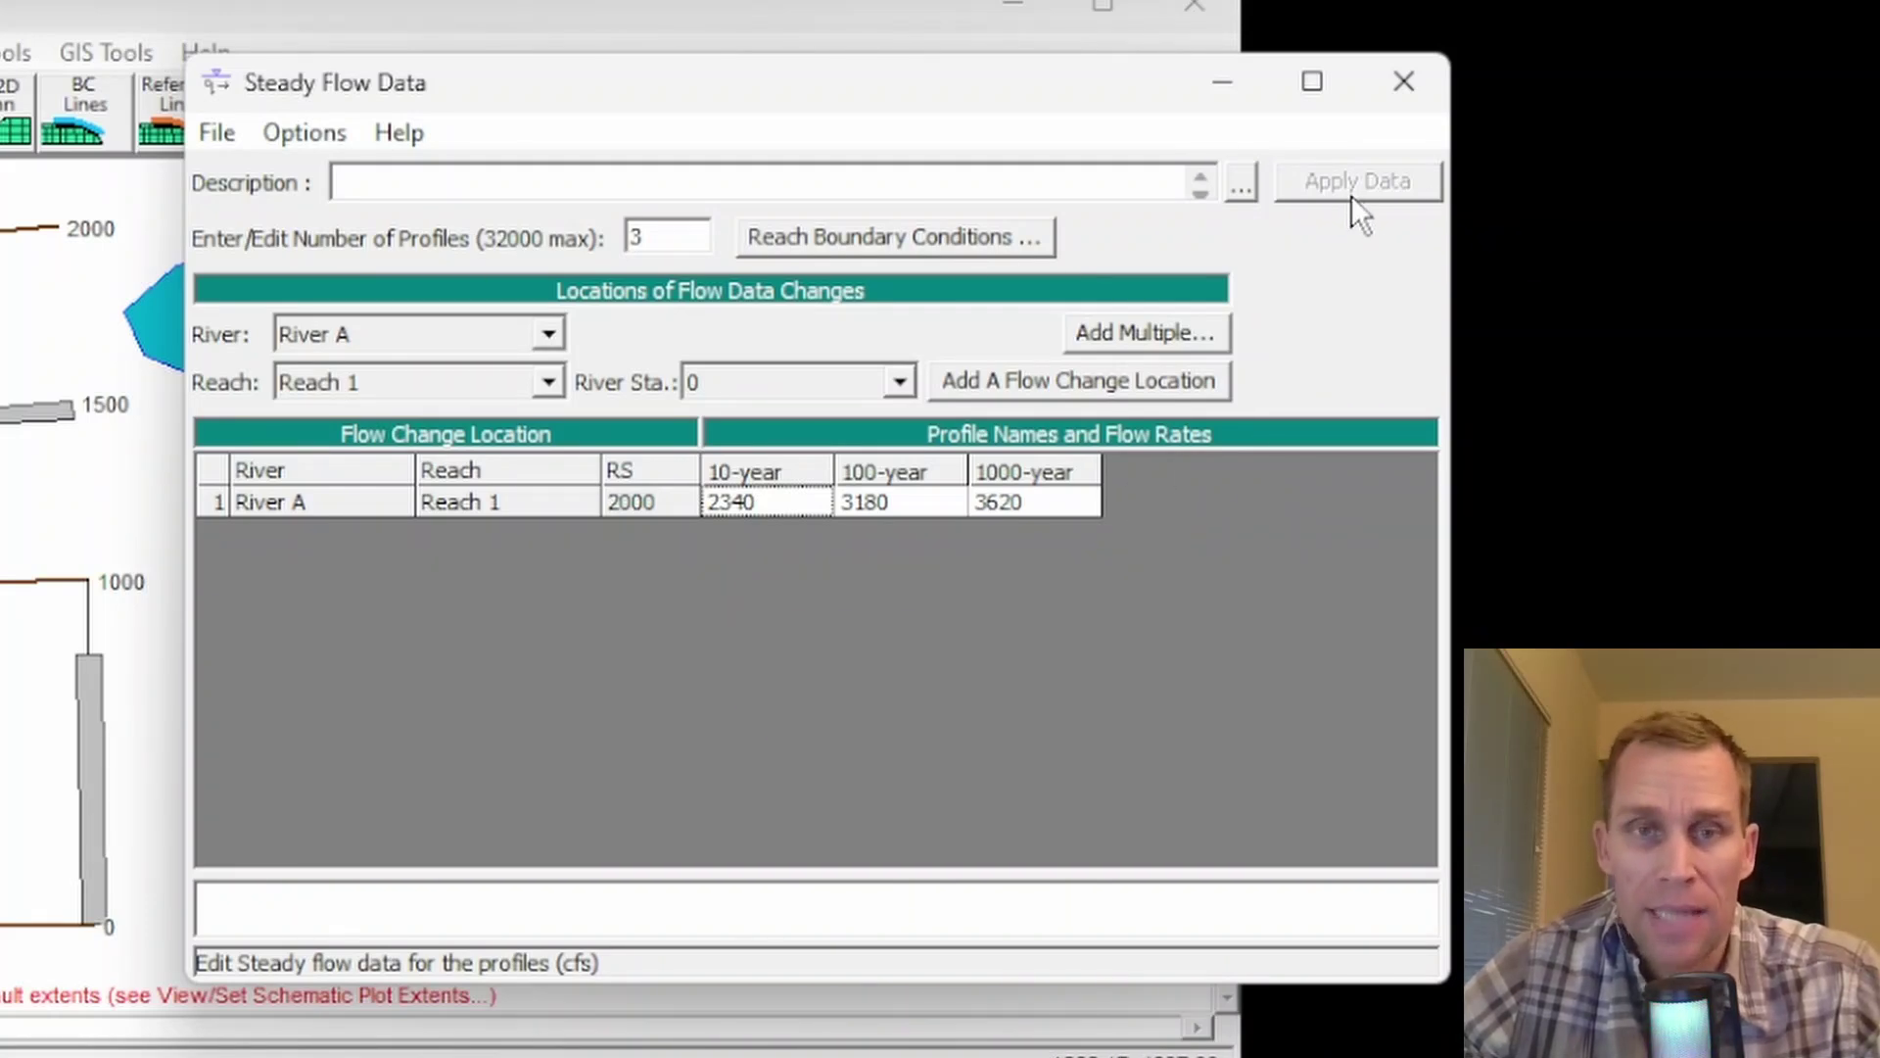
- Copy the flow table with its headers to the clipboard and paste it into the blank Excel workbook at cell B2
{"action": "left_click", "coordinate": [305, 131]}
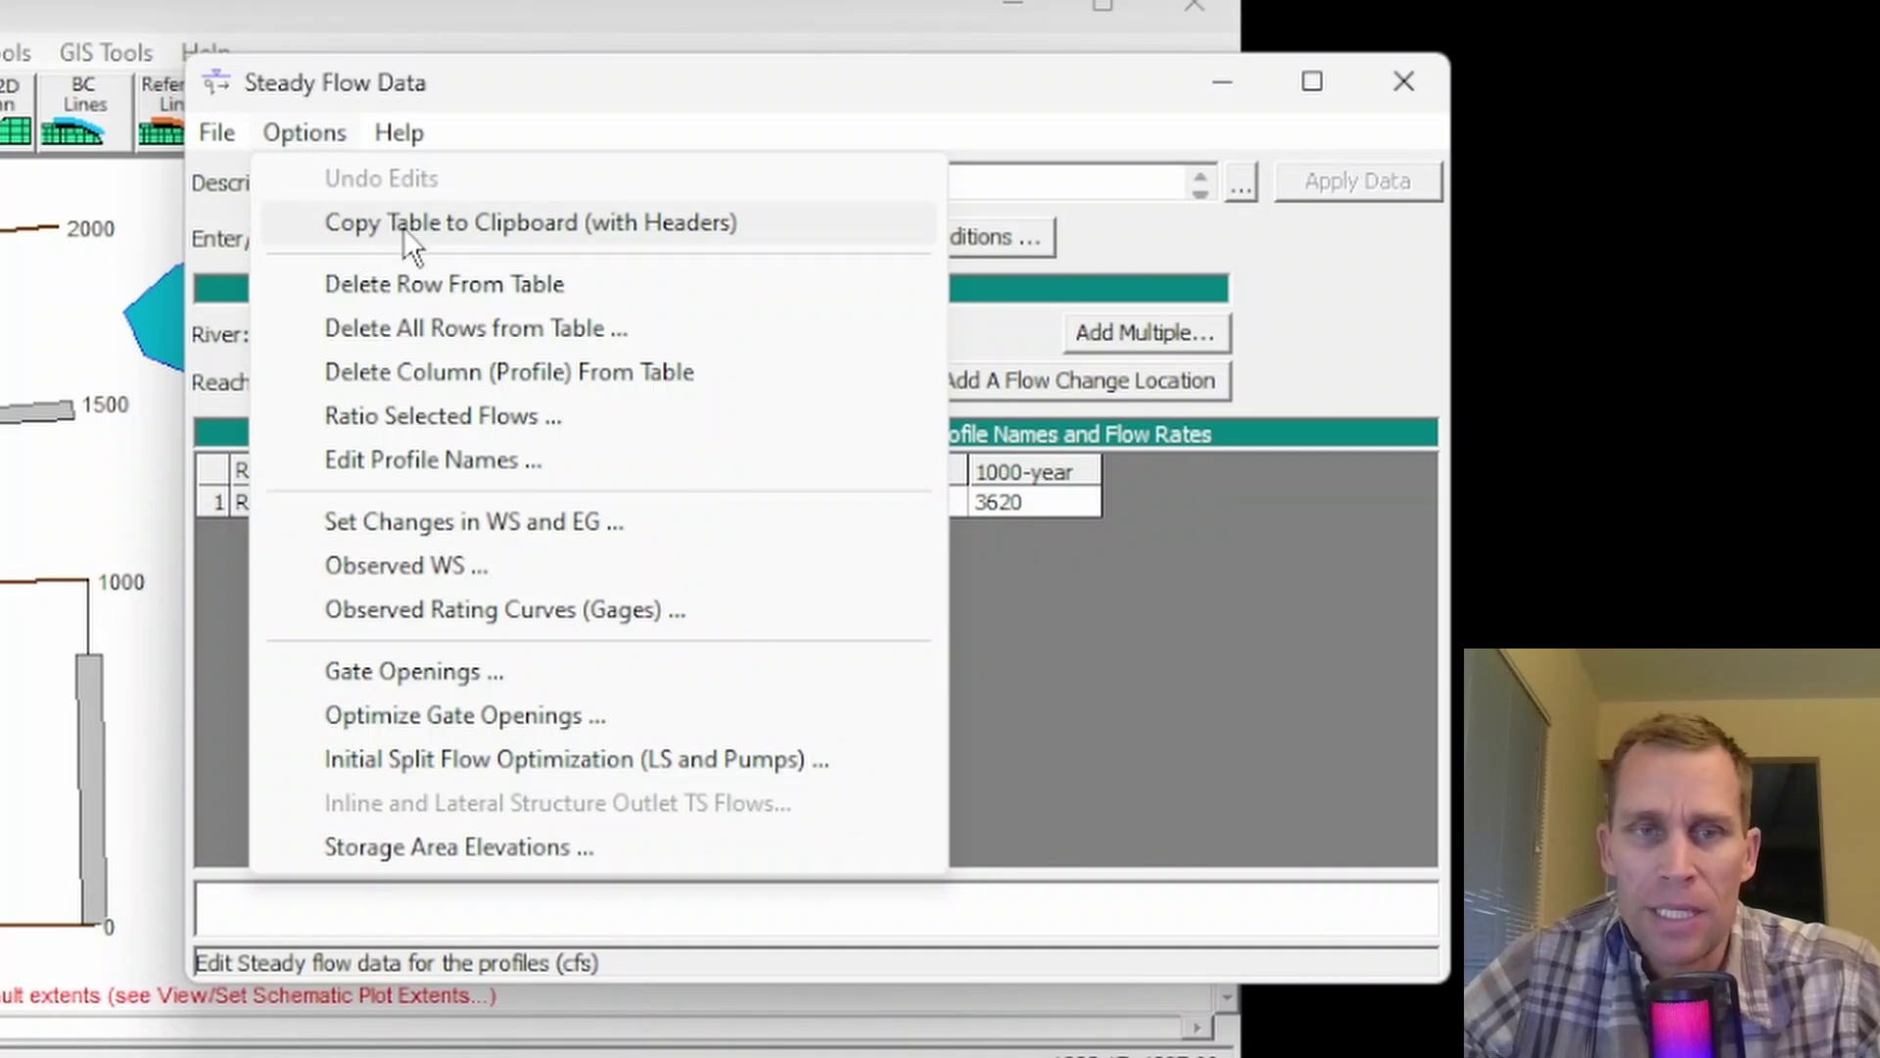
{"action": "left_click", "coordinate": [502, 226]}
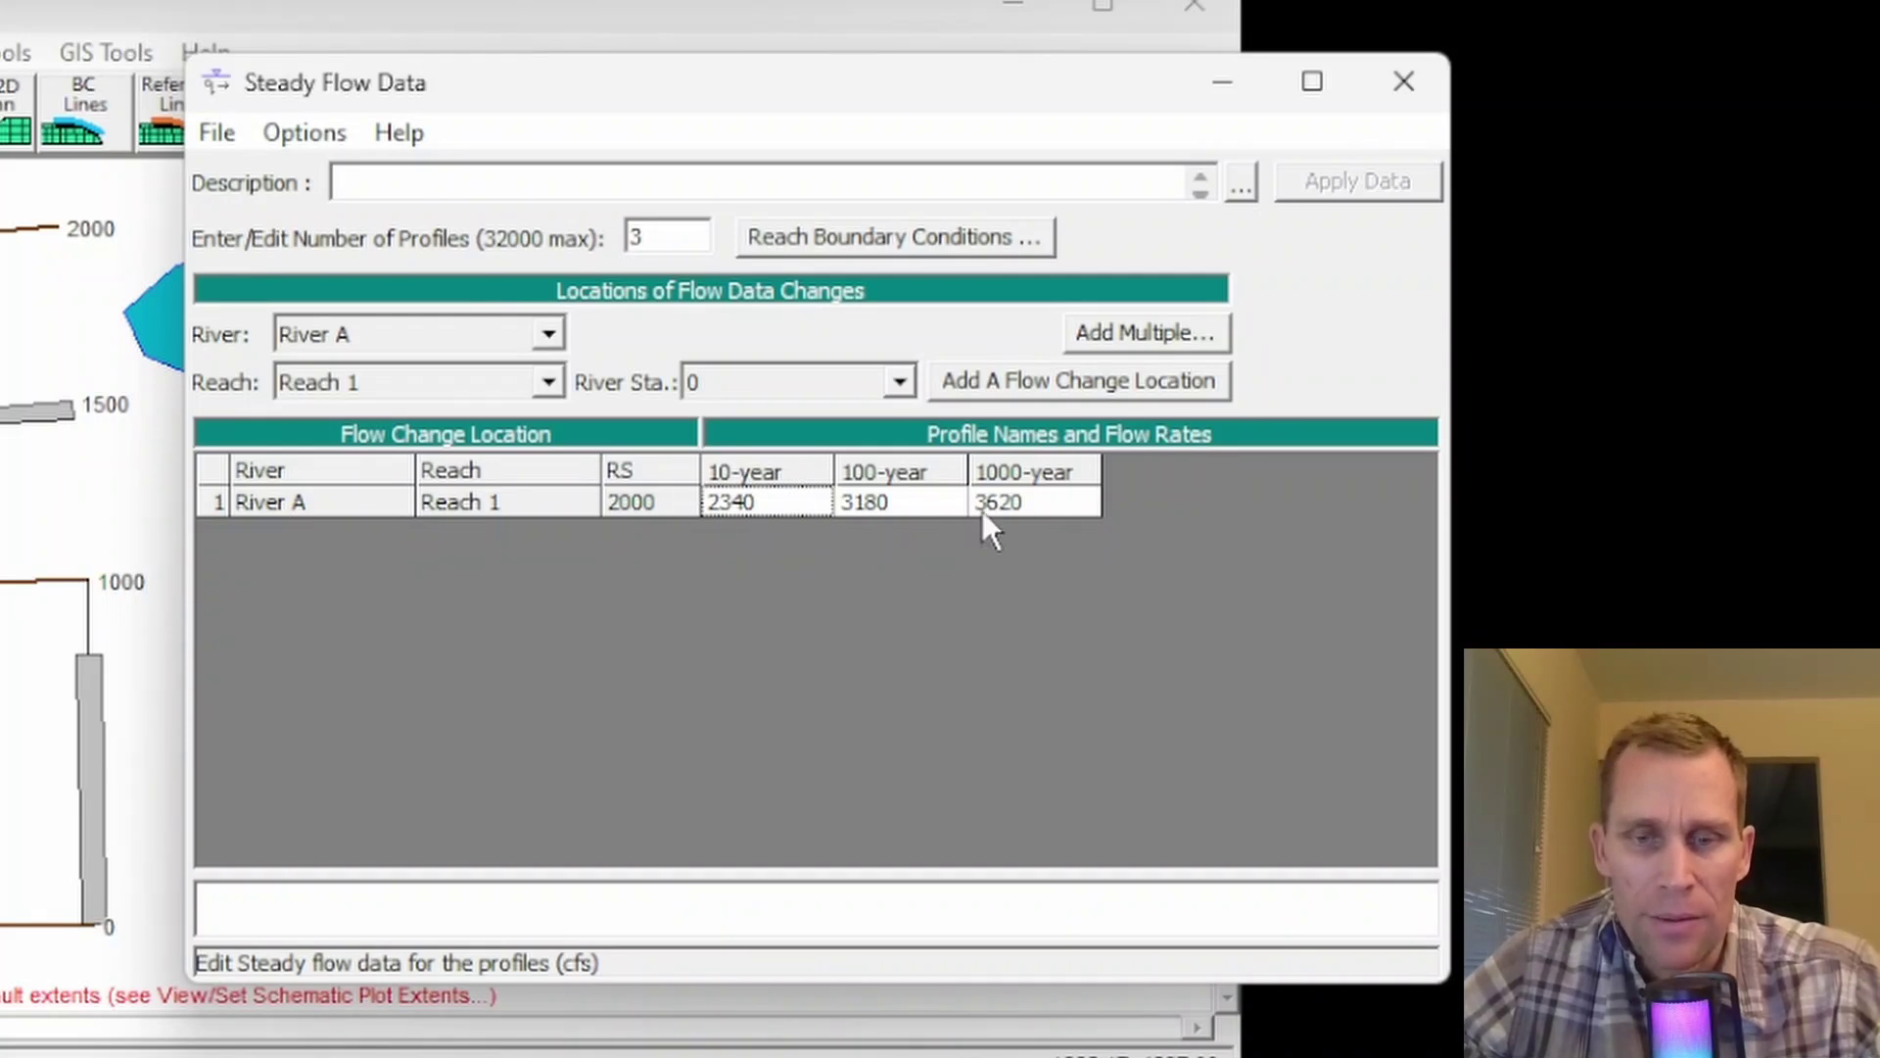
{"action": "key", "text": "alt+Tab"}
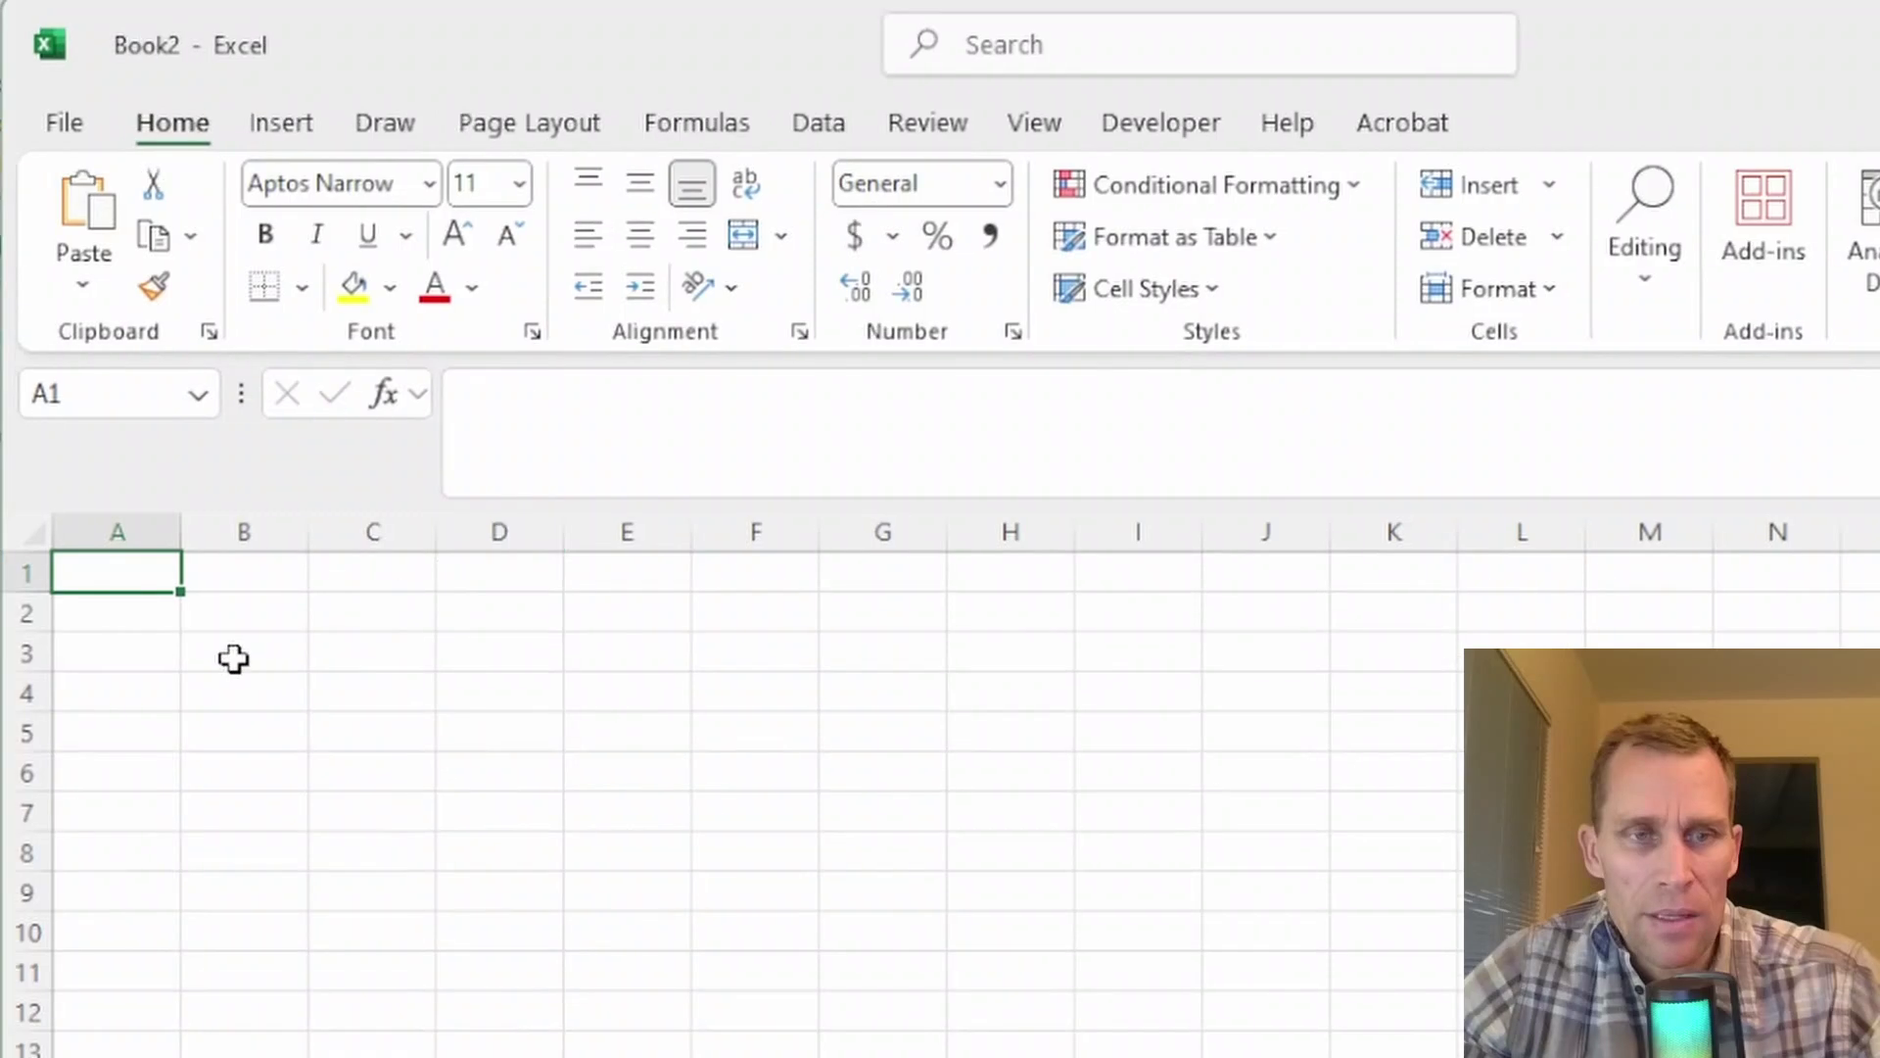
{"action": "left_click", "coordinate": [239, 622]}
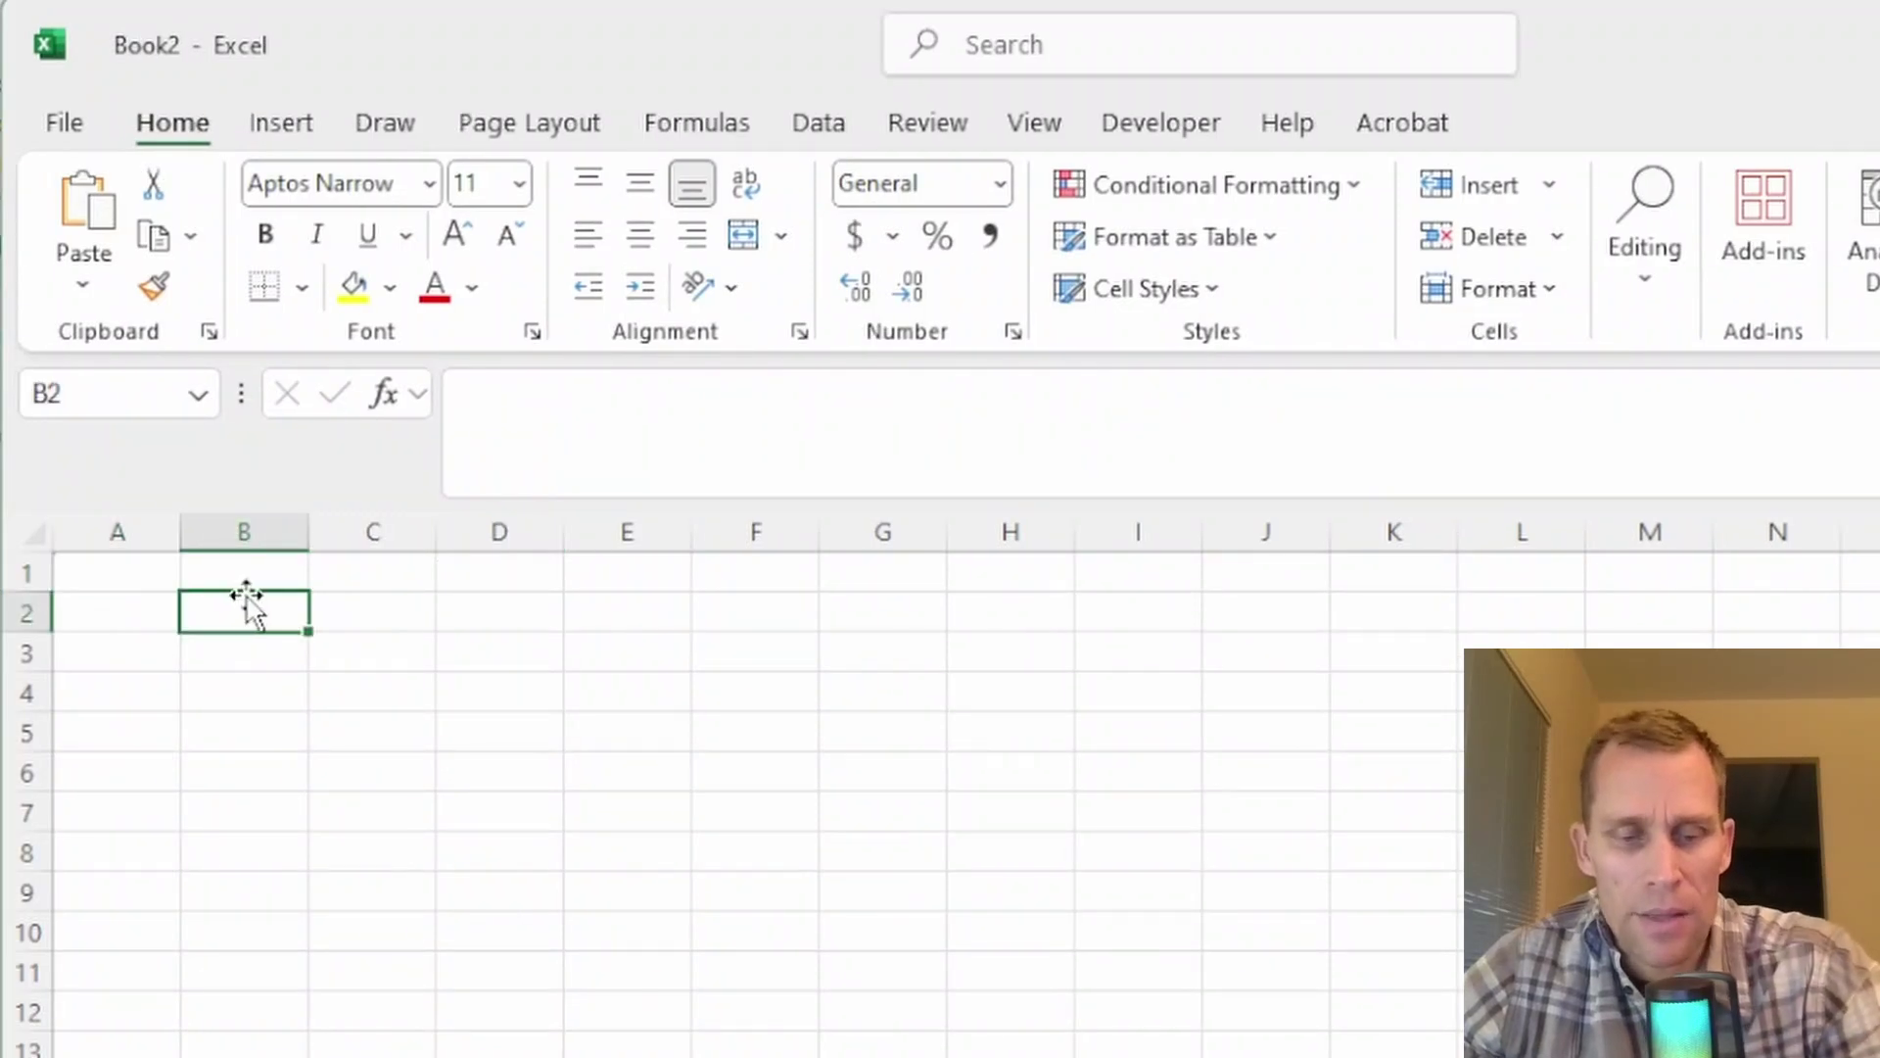
{"action": "key", "text": "ctrl+v"}
{"action": "left_click", "coordinate": [369, 774]}
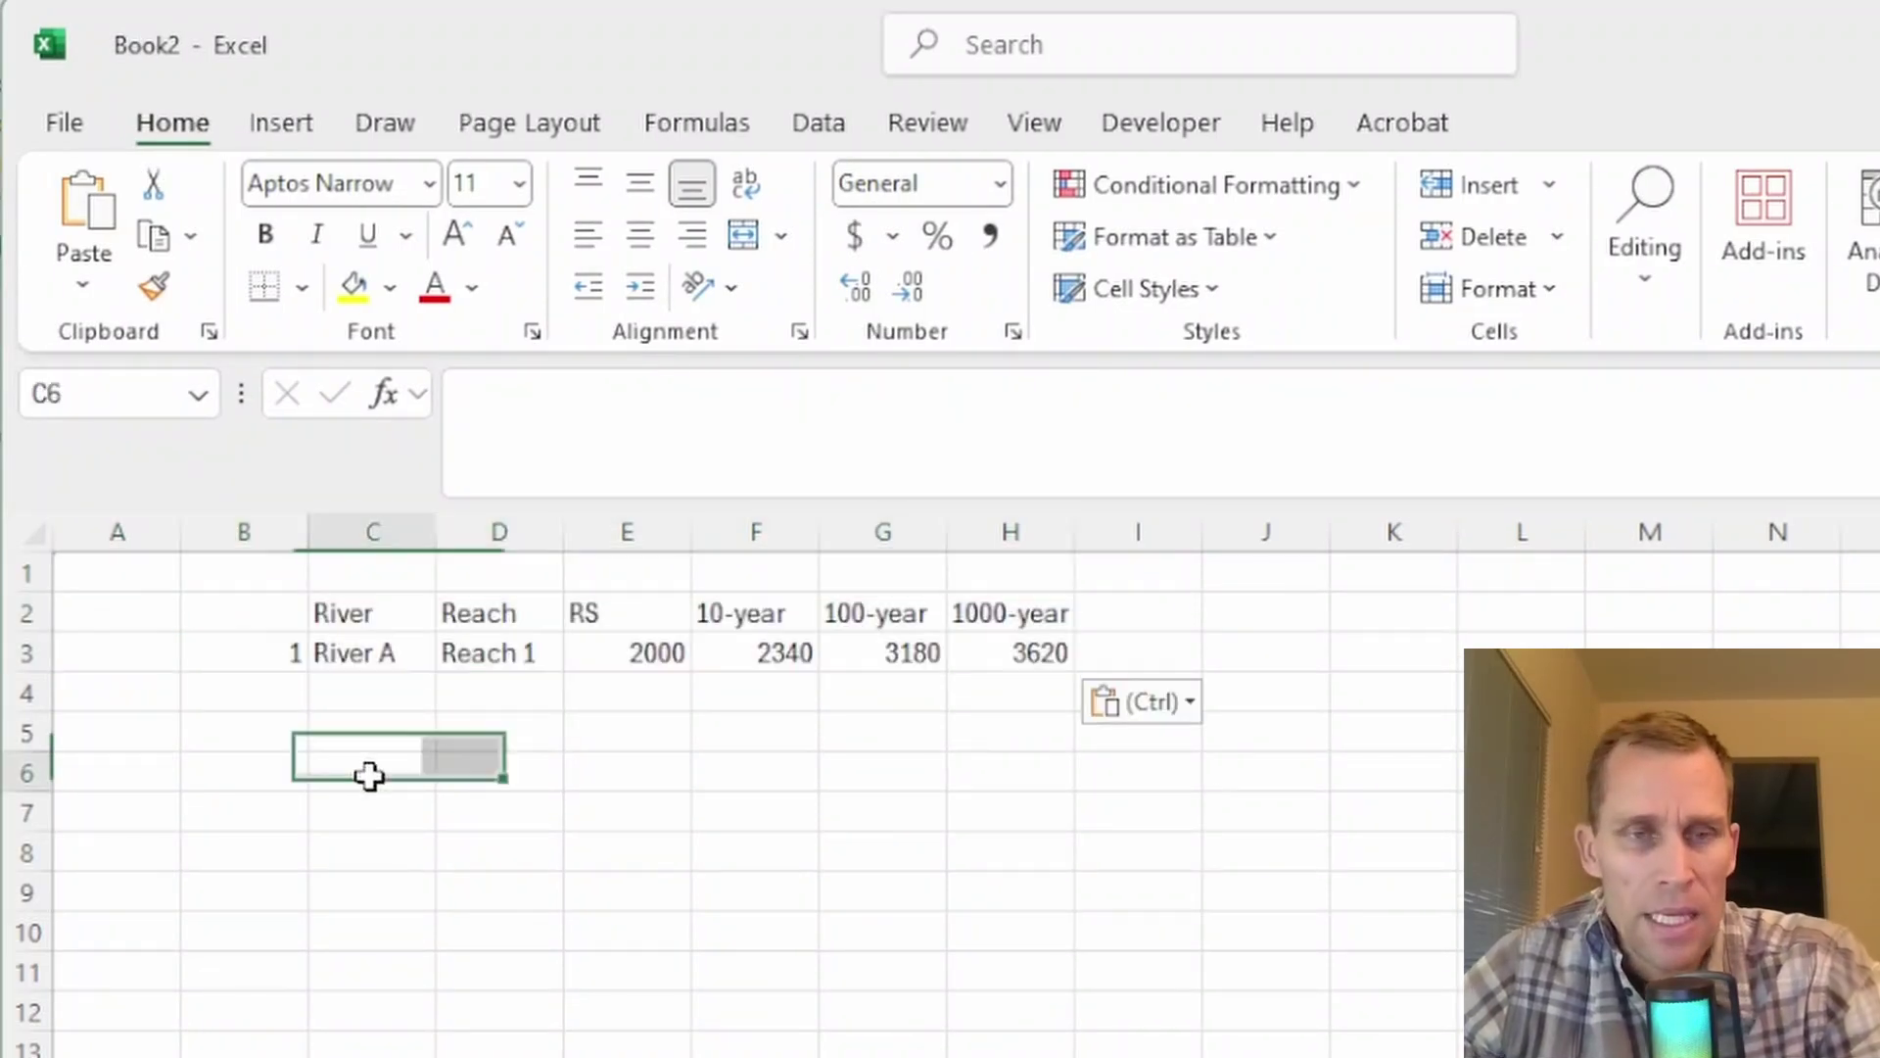
{"action": "left_click_drag", "start_coordinate": [261, 612], "coordinate": [1116, 670]}
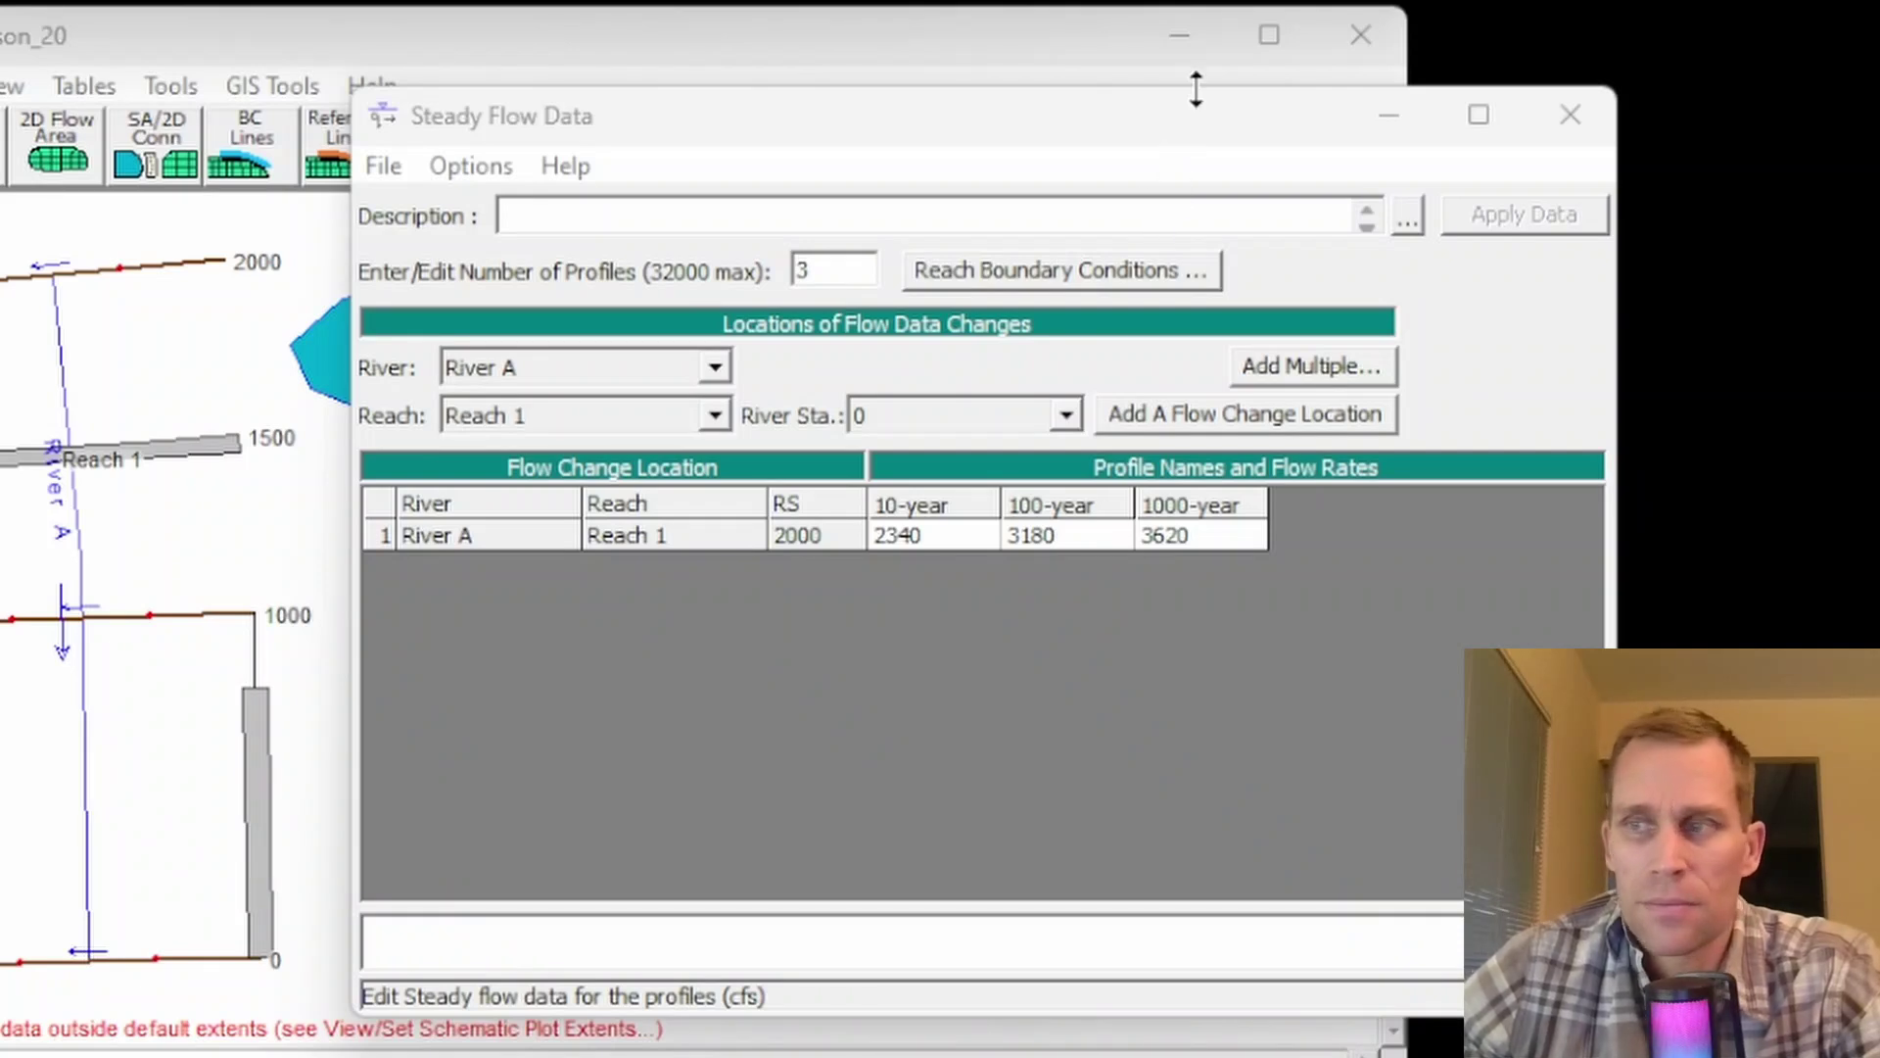
- Switch back to HEC-RAS, multiply the flows of all three profiles at river station 2000 by 1.1, and apply the data
{"action": "left_click", "coordinate": [472, 166]}
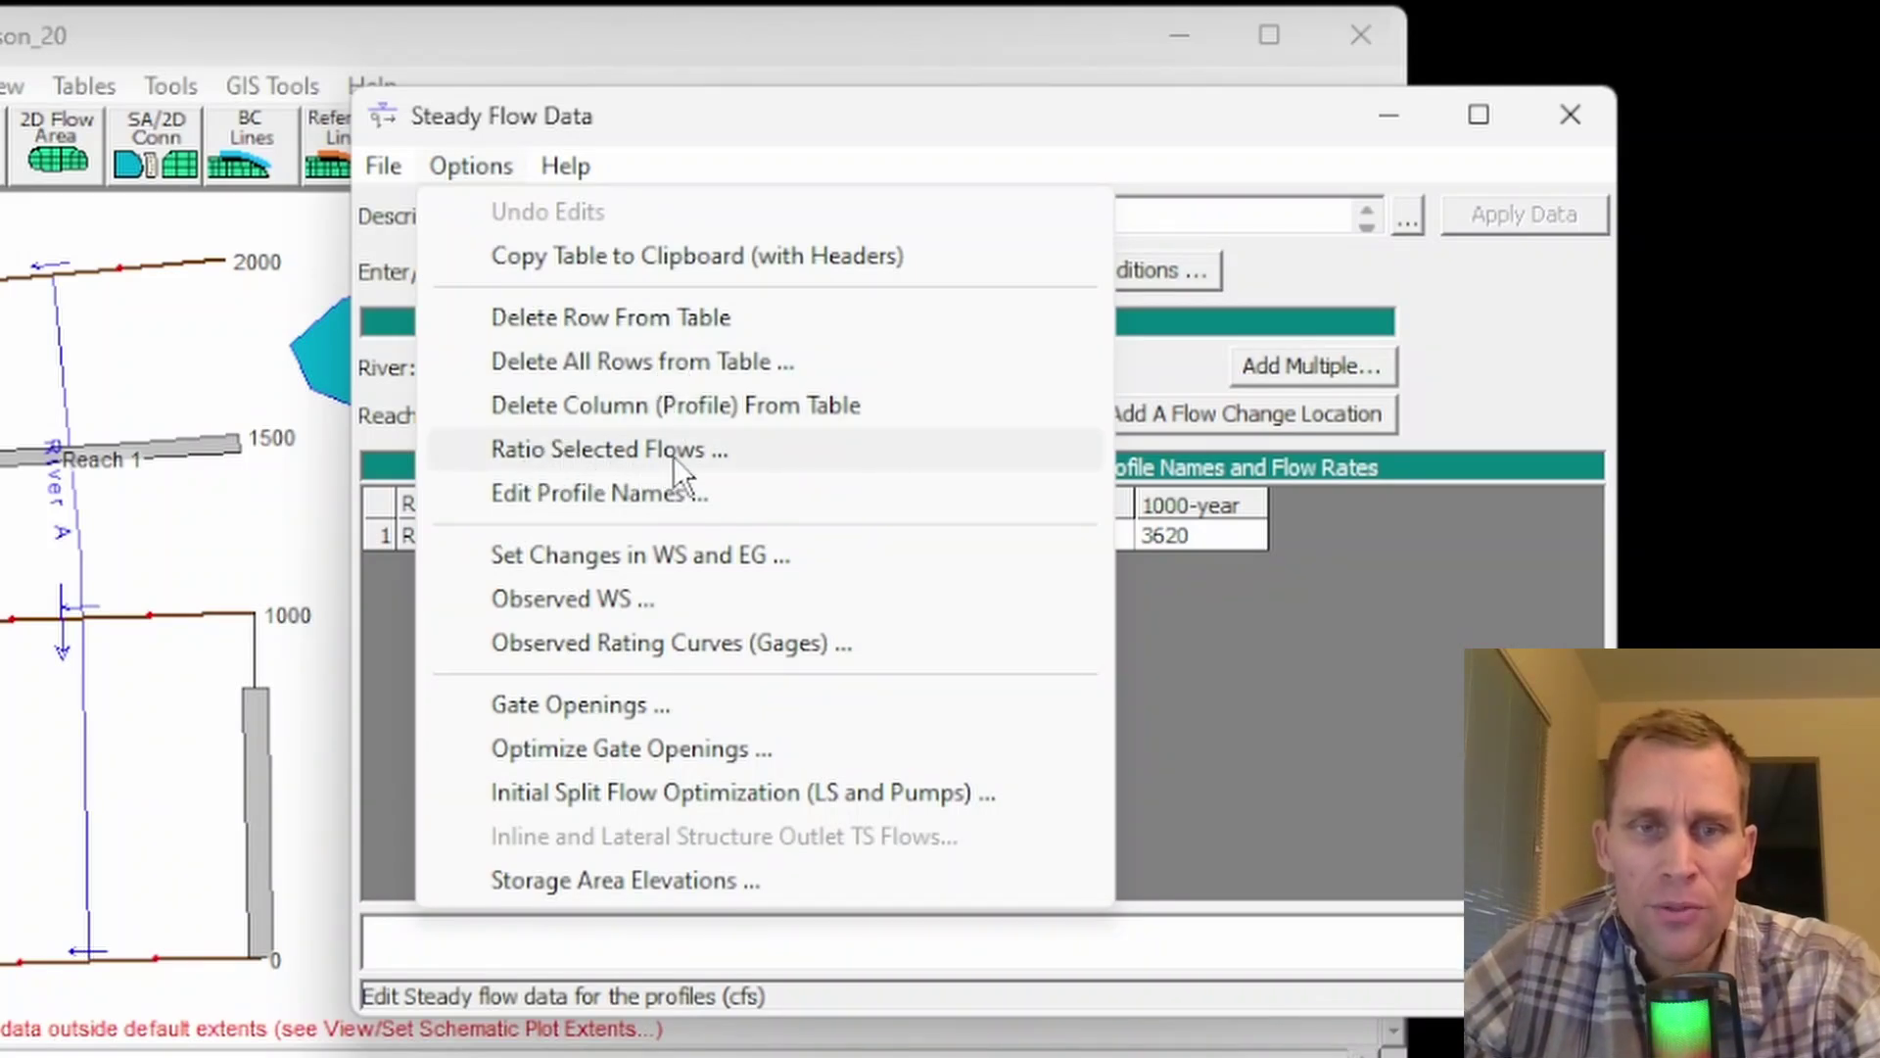
{"action": "left_click", "coordinate": [1205, 137]}
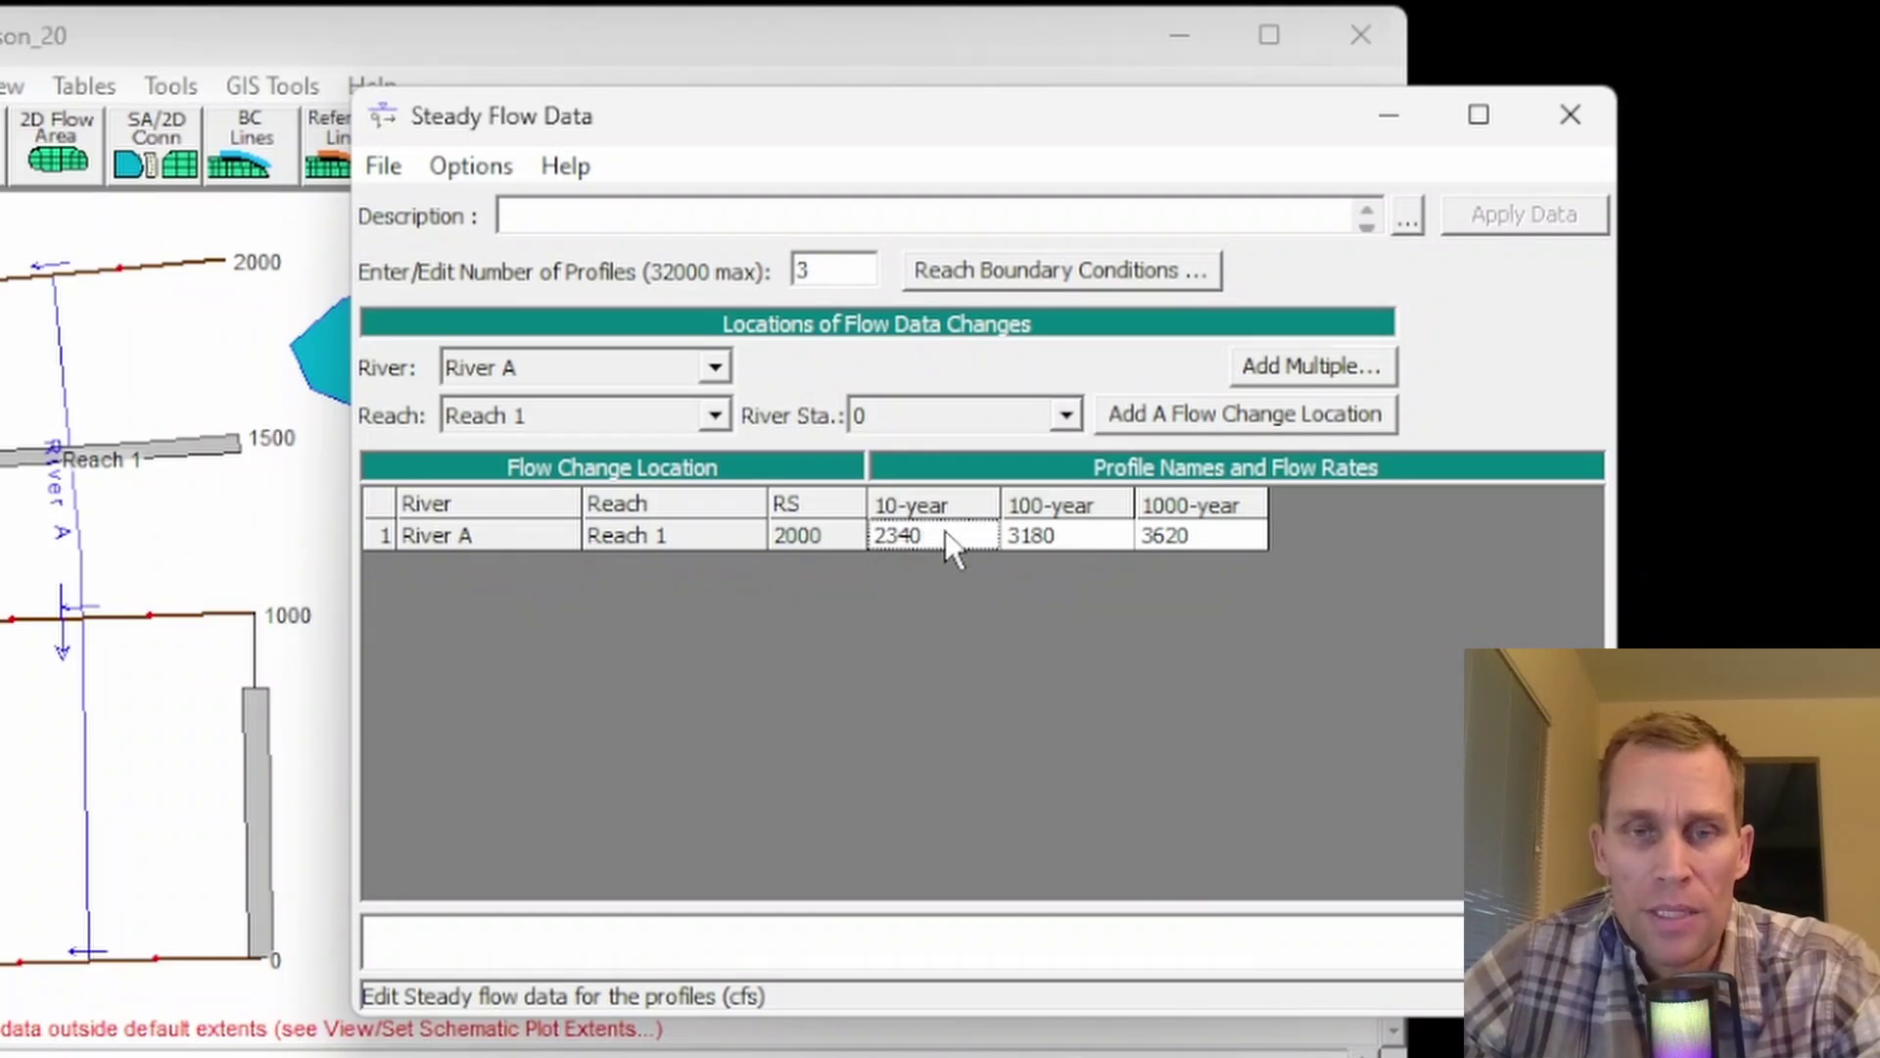
{"action": "left_click_drag", "start_coordinate": [1038, 536], "coordinate": [1165, 546]}
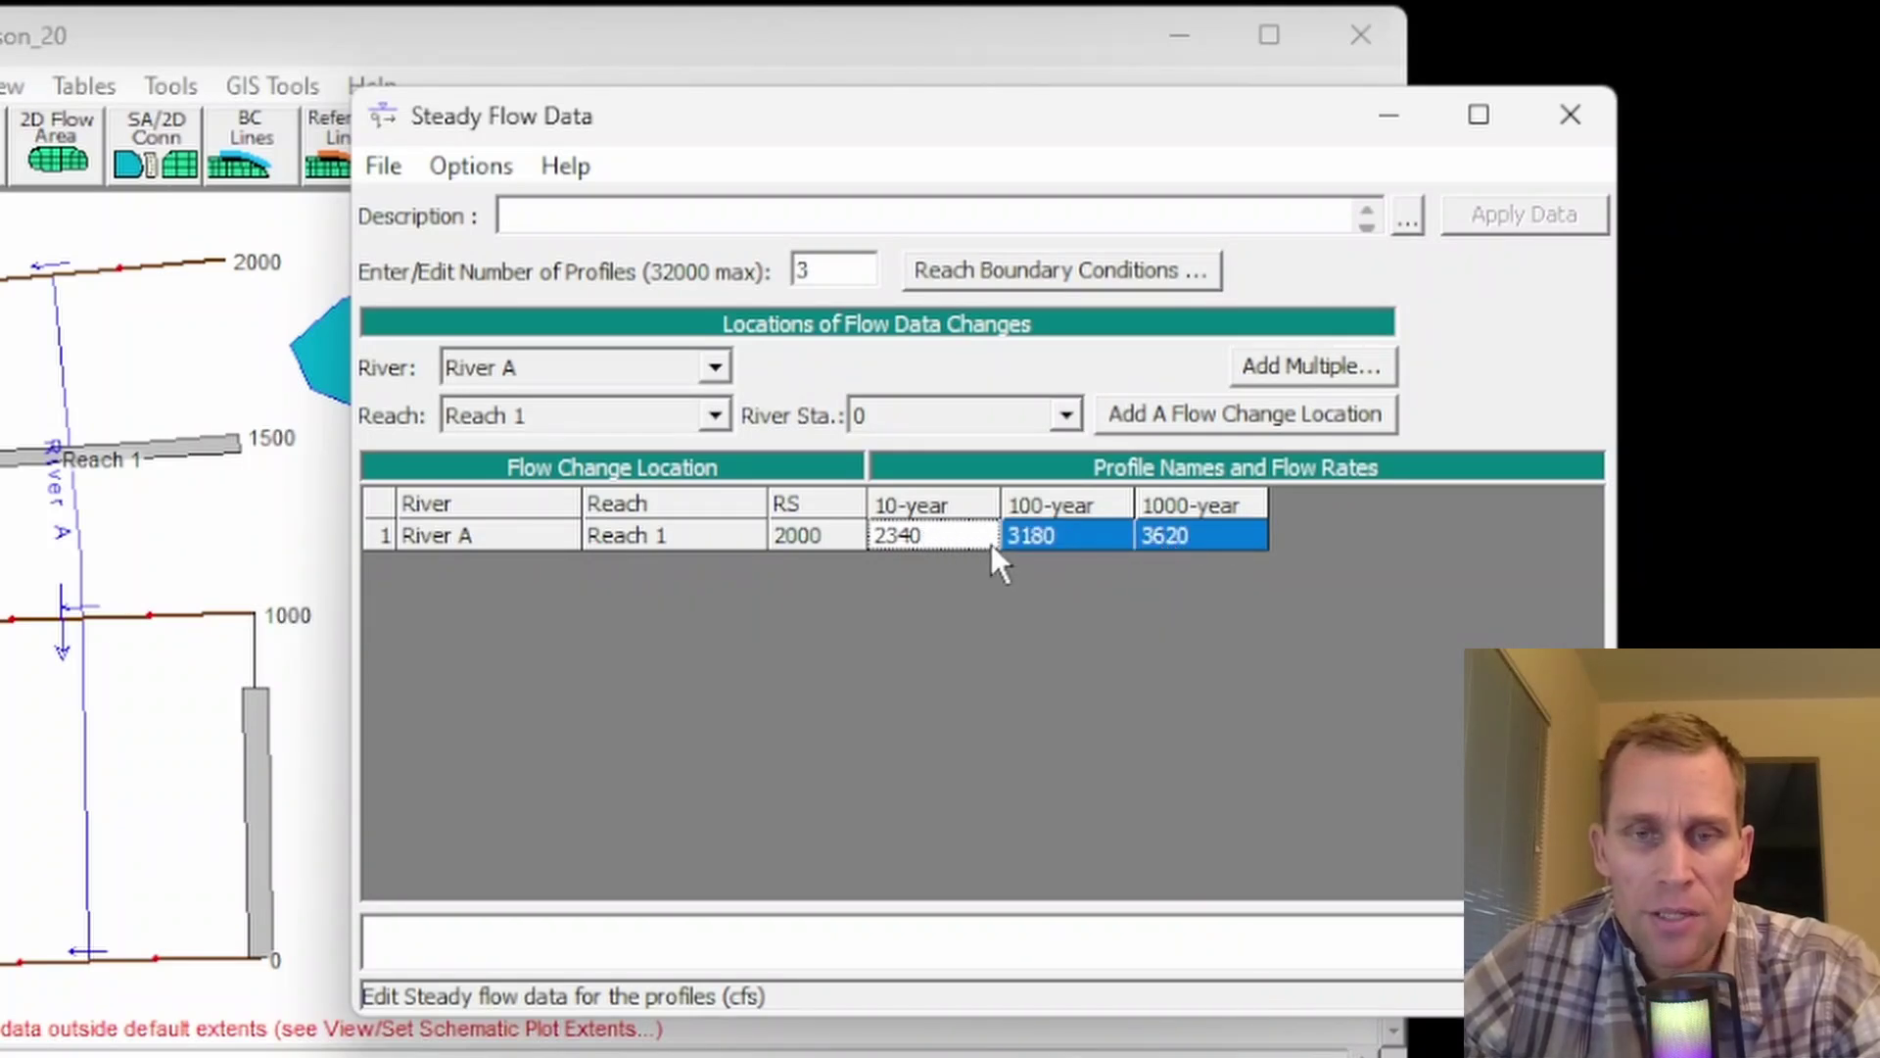
{"action": "left_click", "coordinate": [959, 545]}
{"action": "left_click_drag", "start_coordinate": [1013, 535], "coordinate": [1166, 534]}
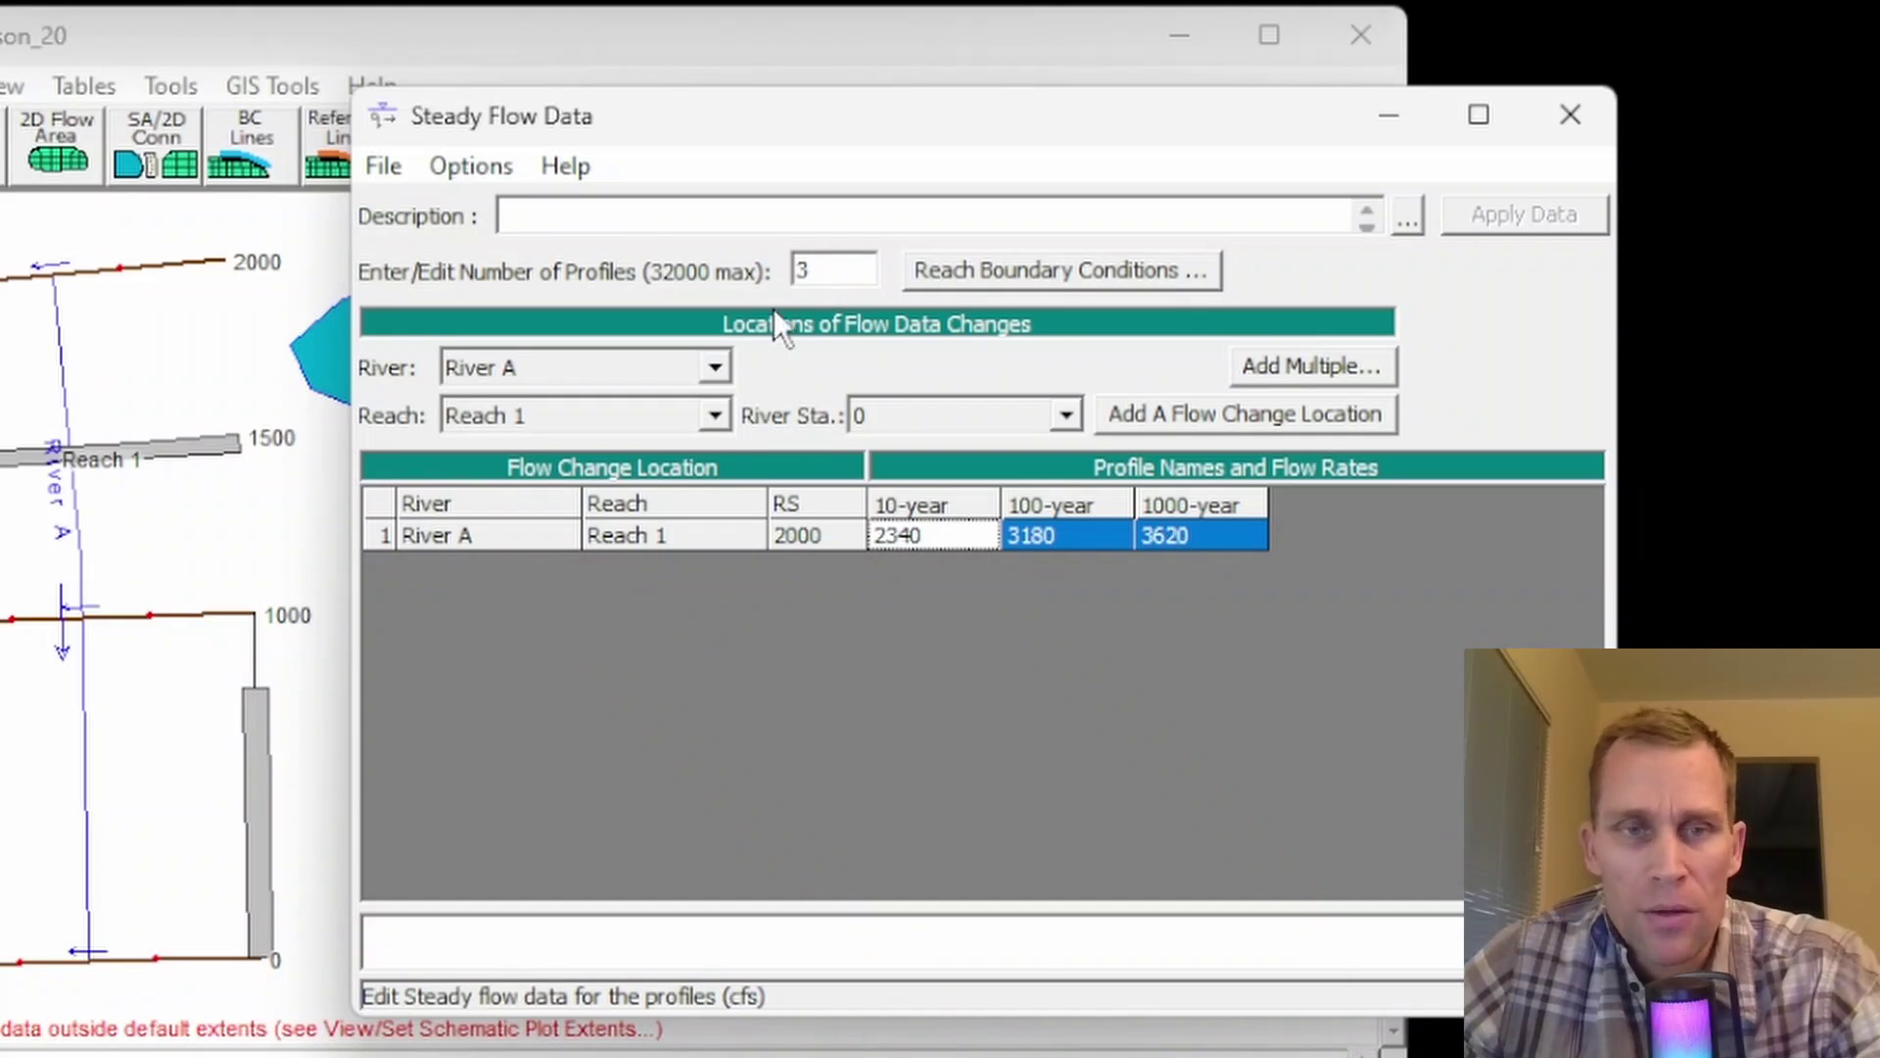
{"action": "left_click", "coordinate": [480, 169]}
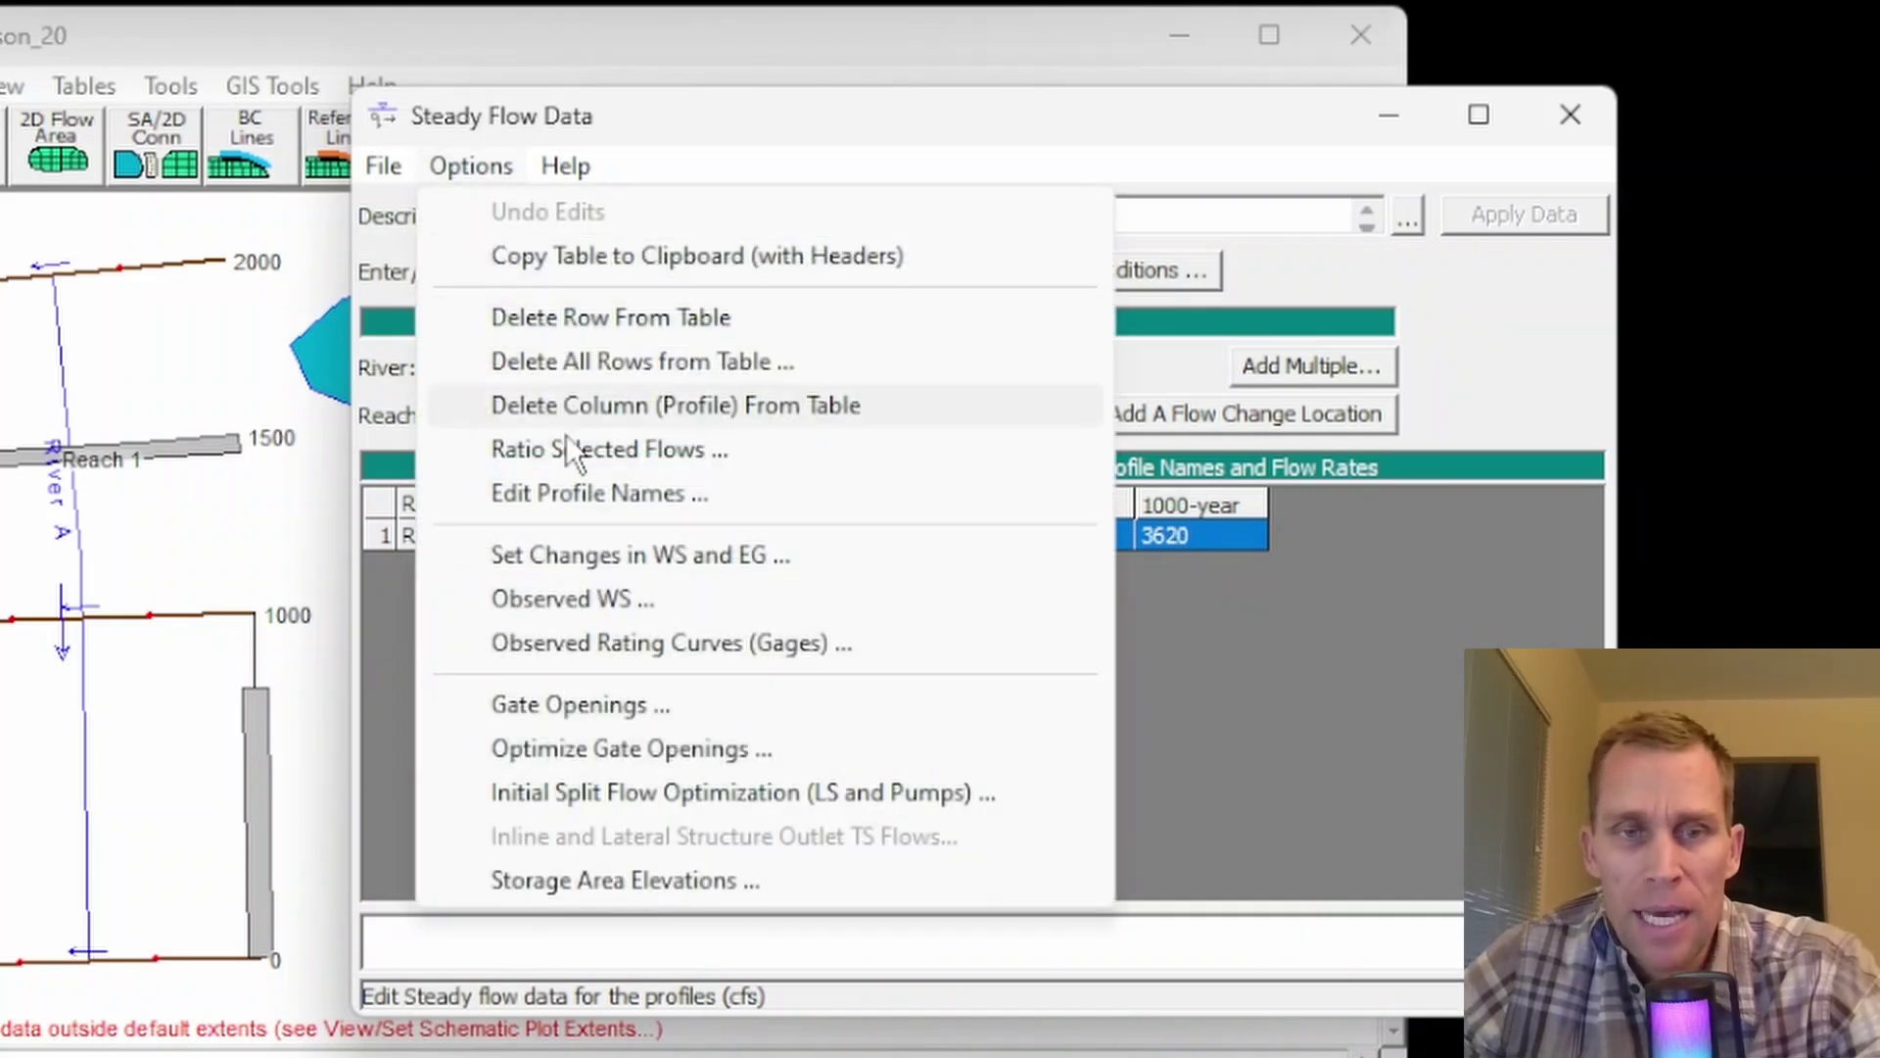
{"action": "left_click", "coordinate": [601, 451]}
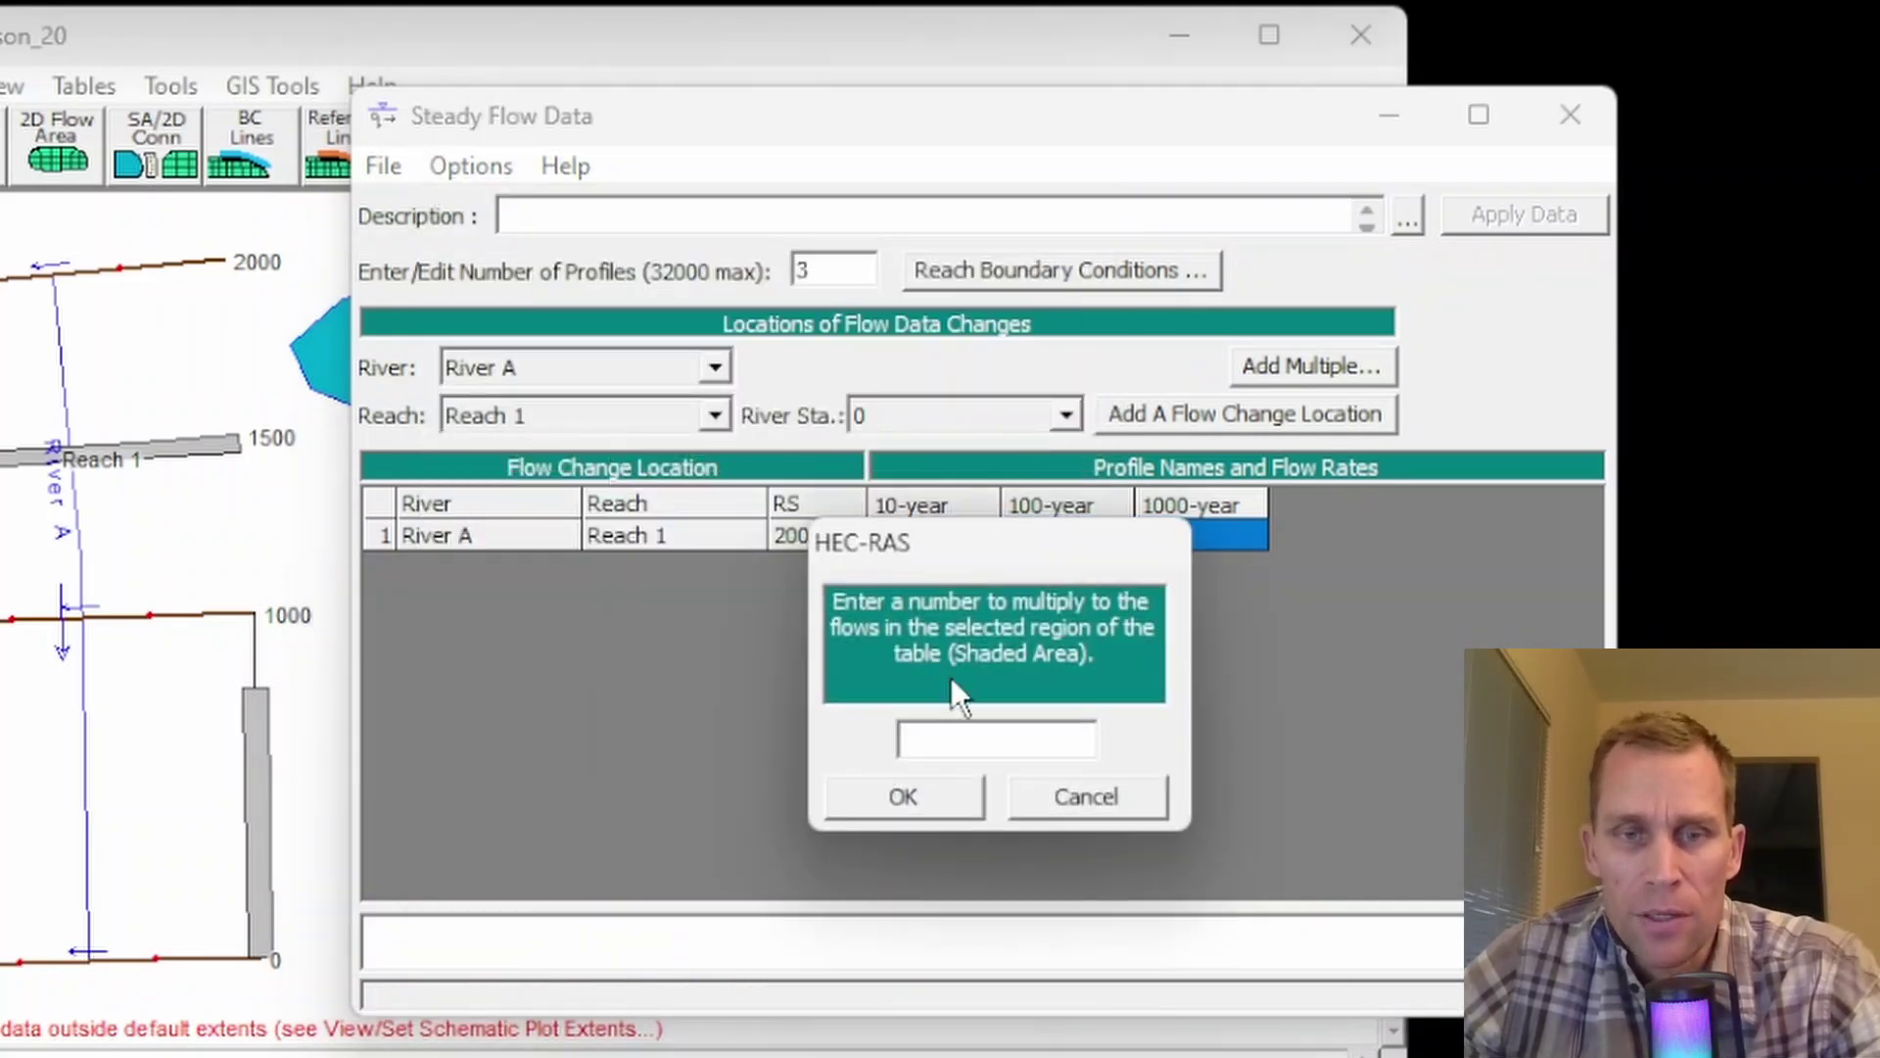
{"action": "type", "text": "1.1"}
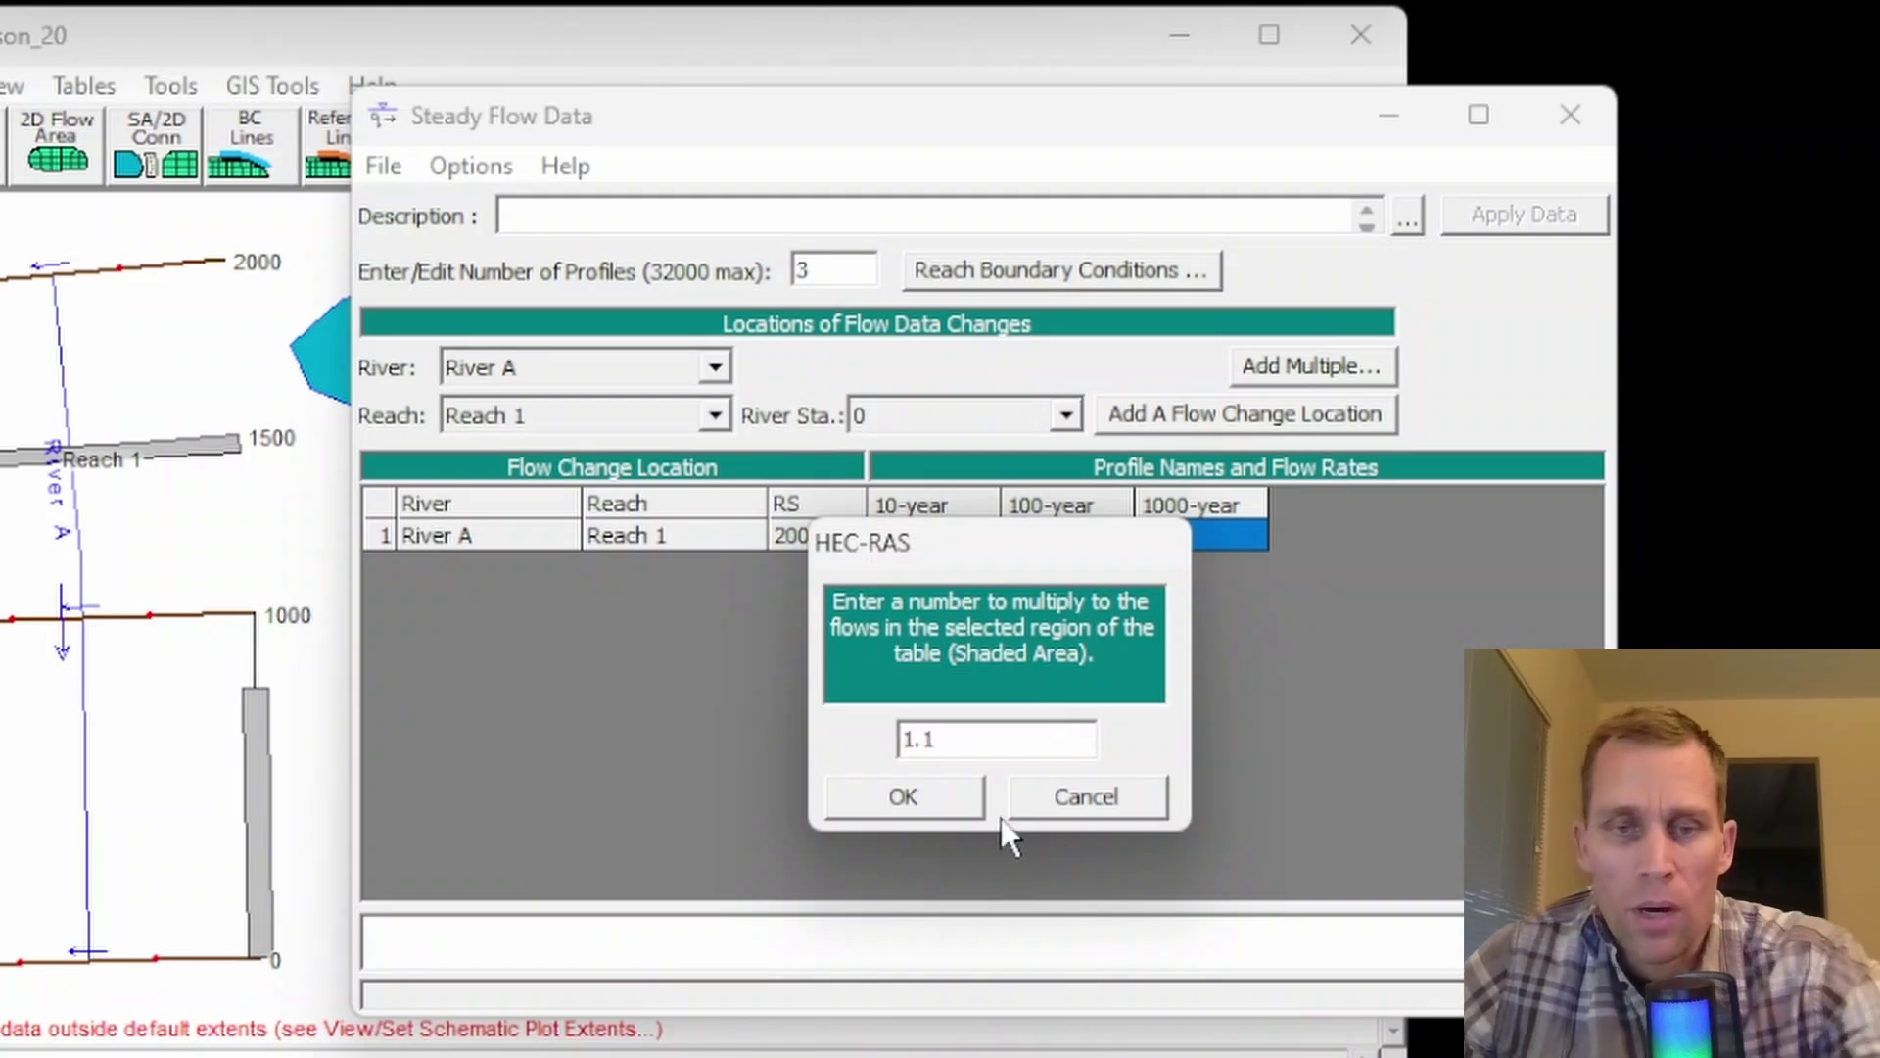
{"action": "left_click", "coordinate": [913, 795]}
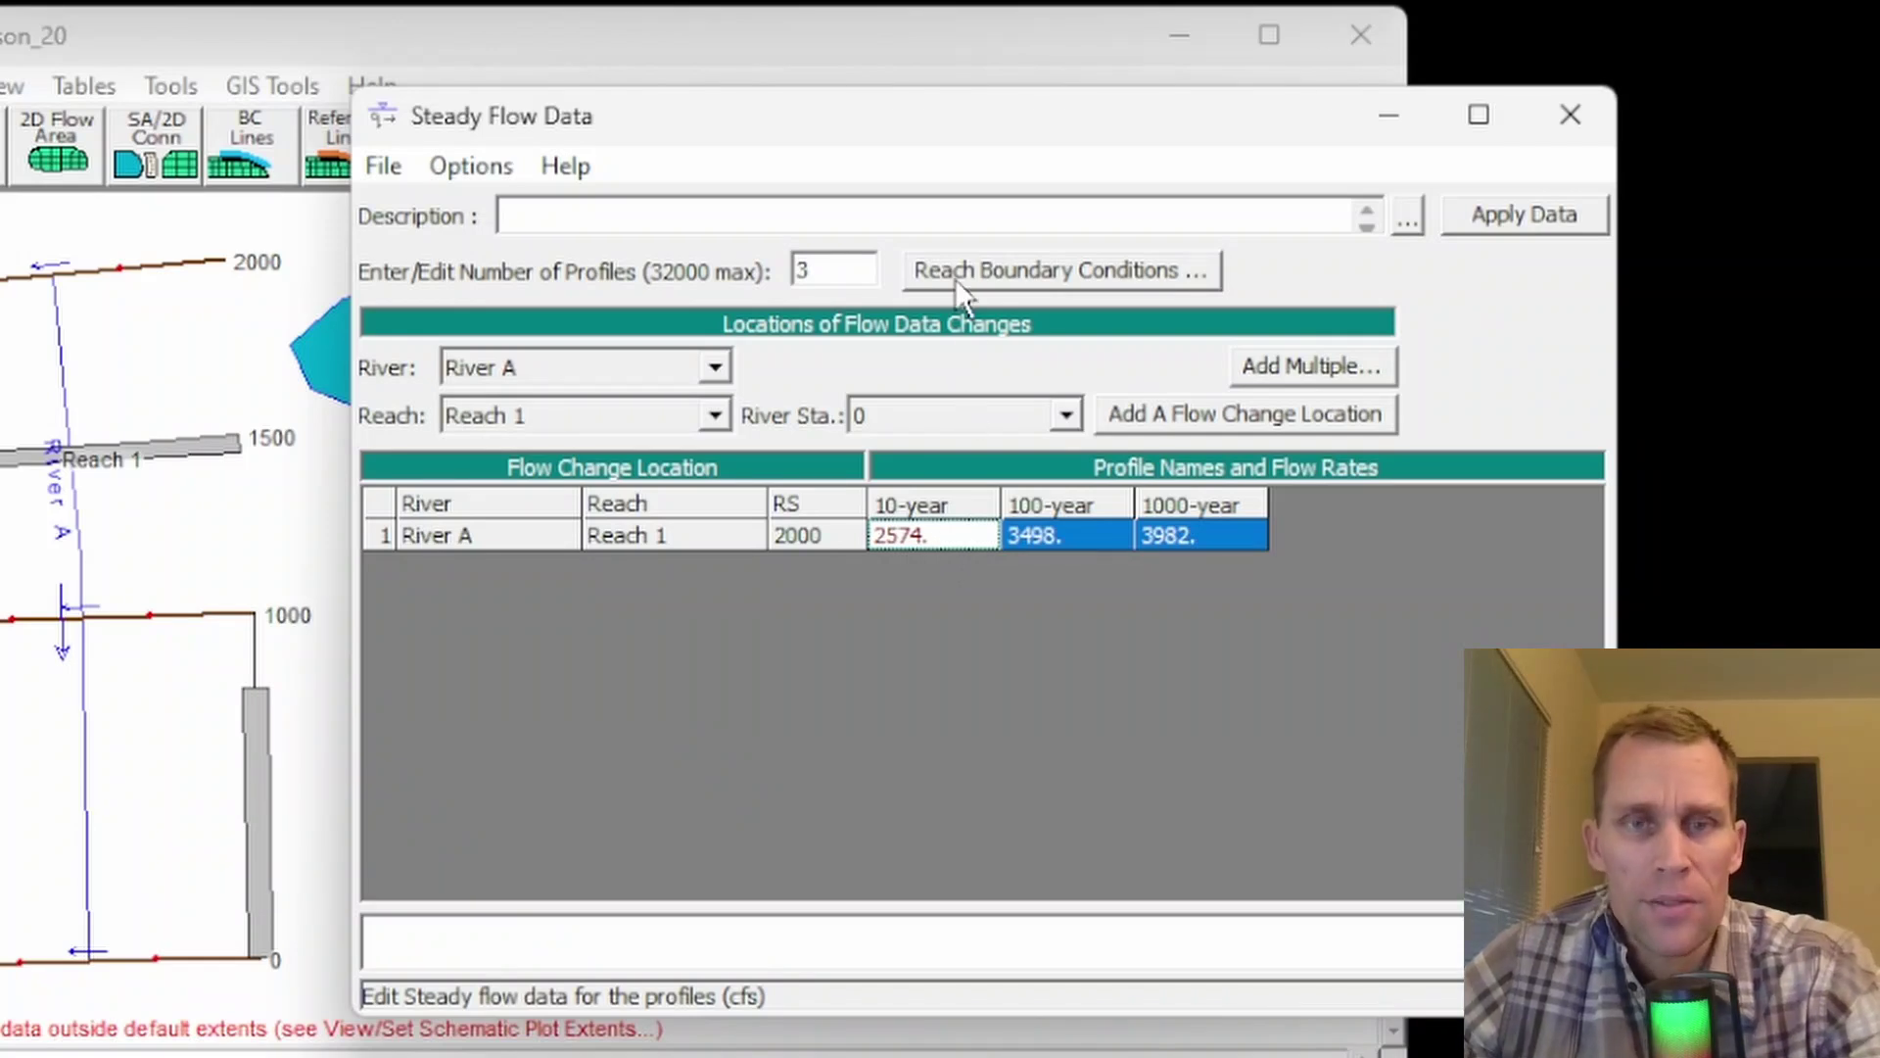
{"action": "left_click", "coordinate": [1510, 218]}
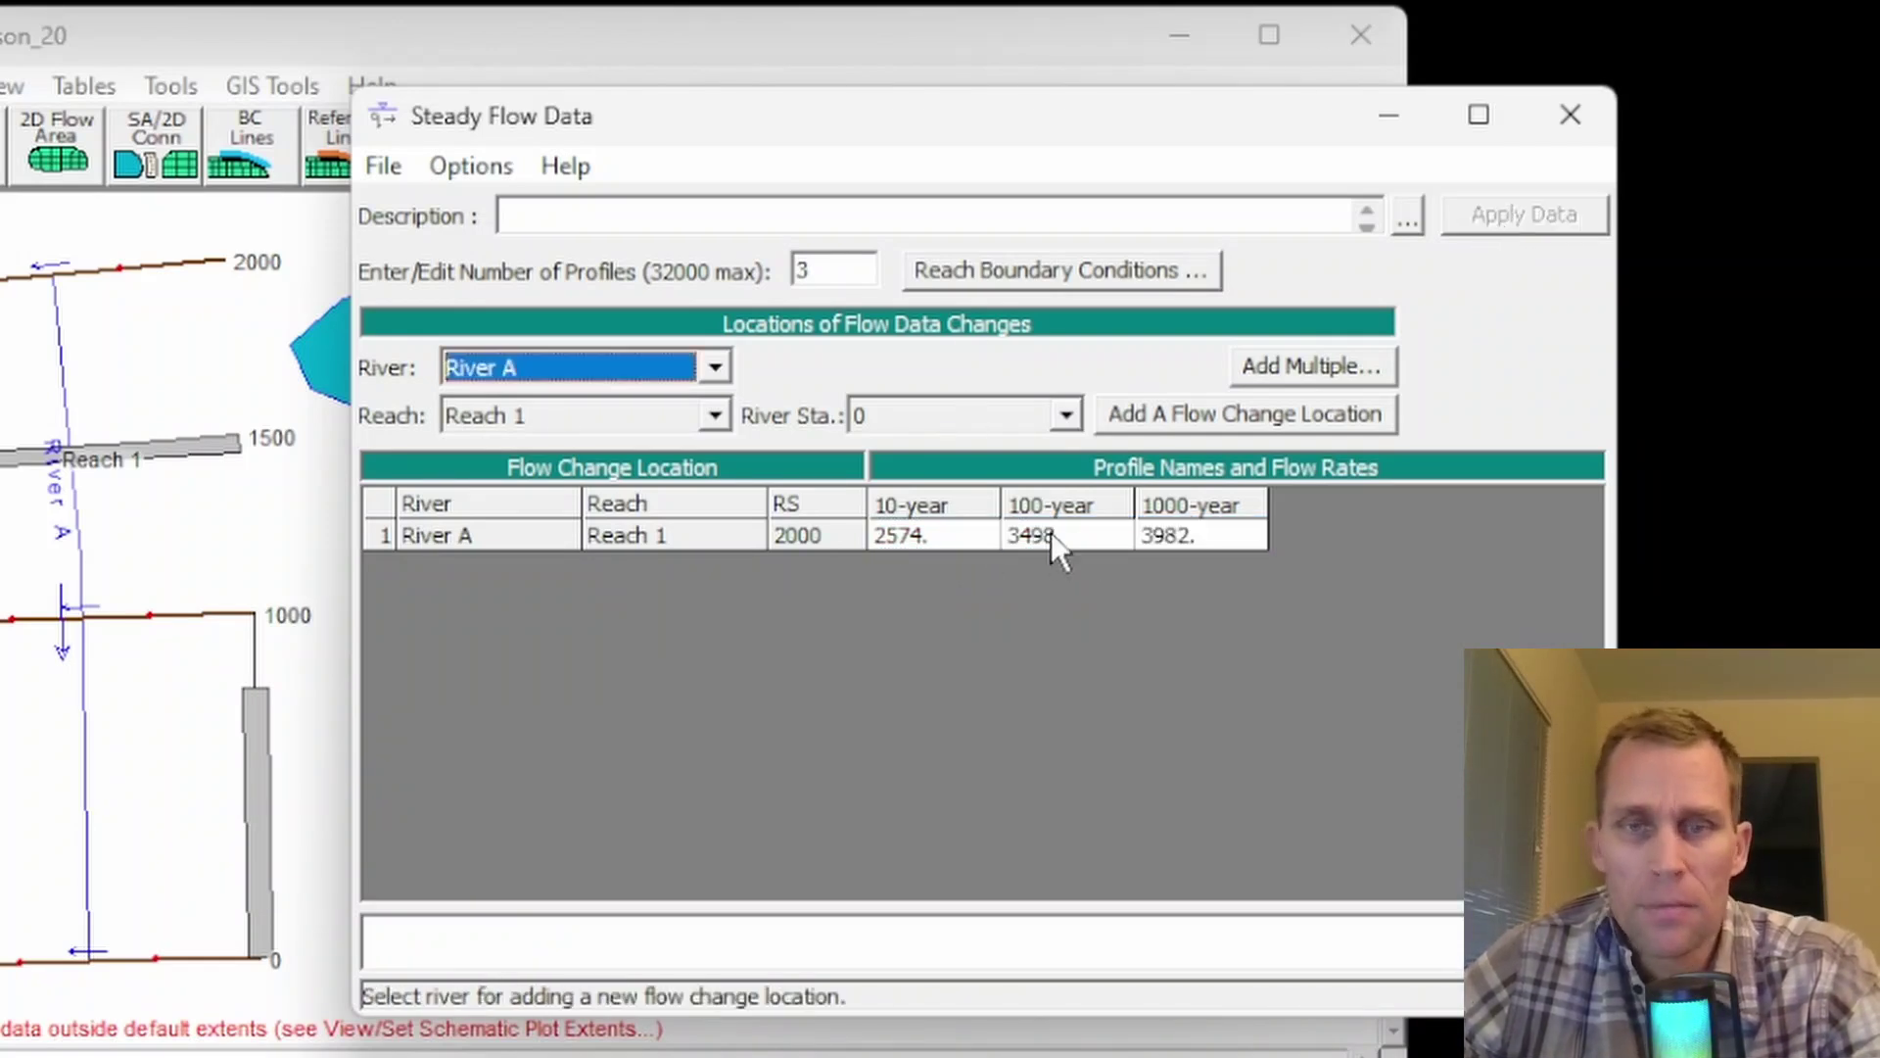
- Open the internal changes in WS and EG settings and compare adding river stations one at a time with adding multiple locations
{"action": "left_click", "coordinate": [470, 170]}
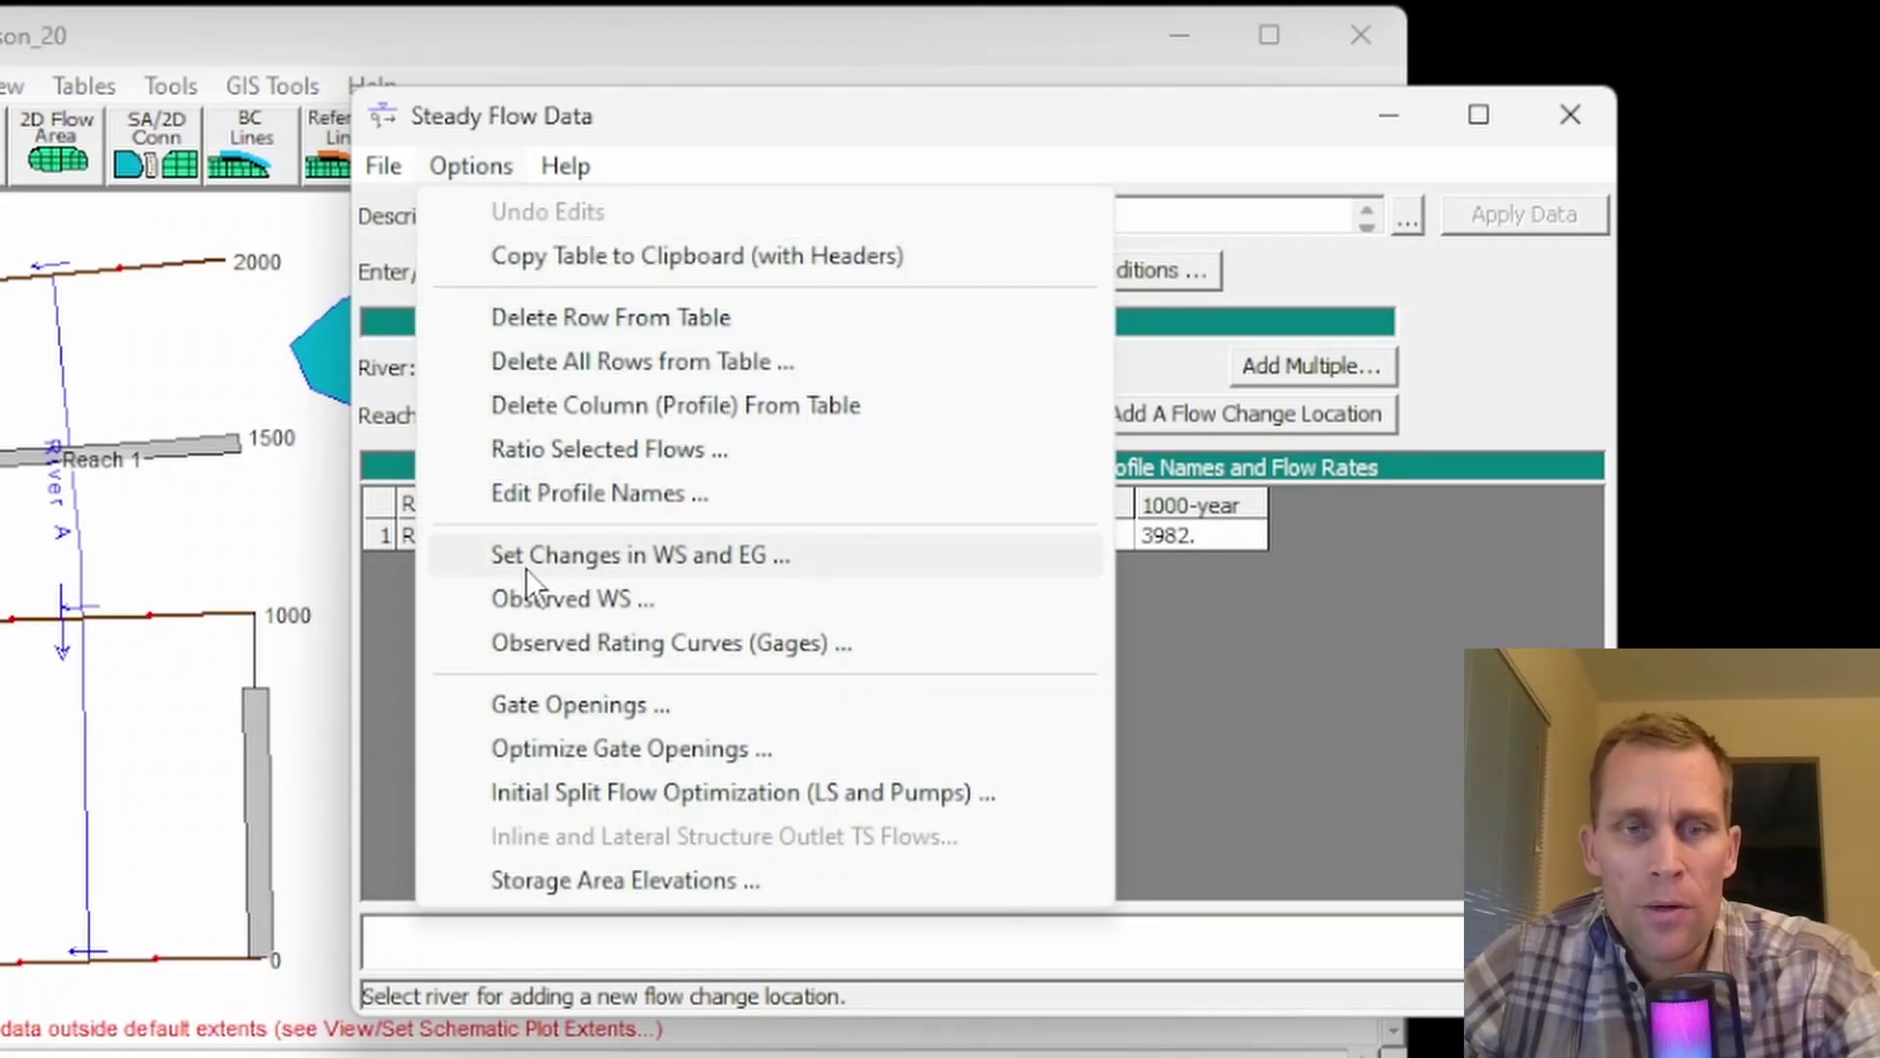
{"action": "left_click", "coordinate": [706, 557]}
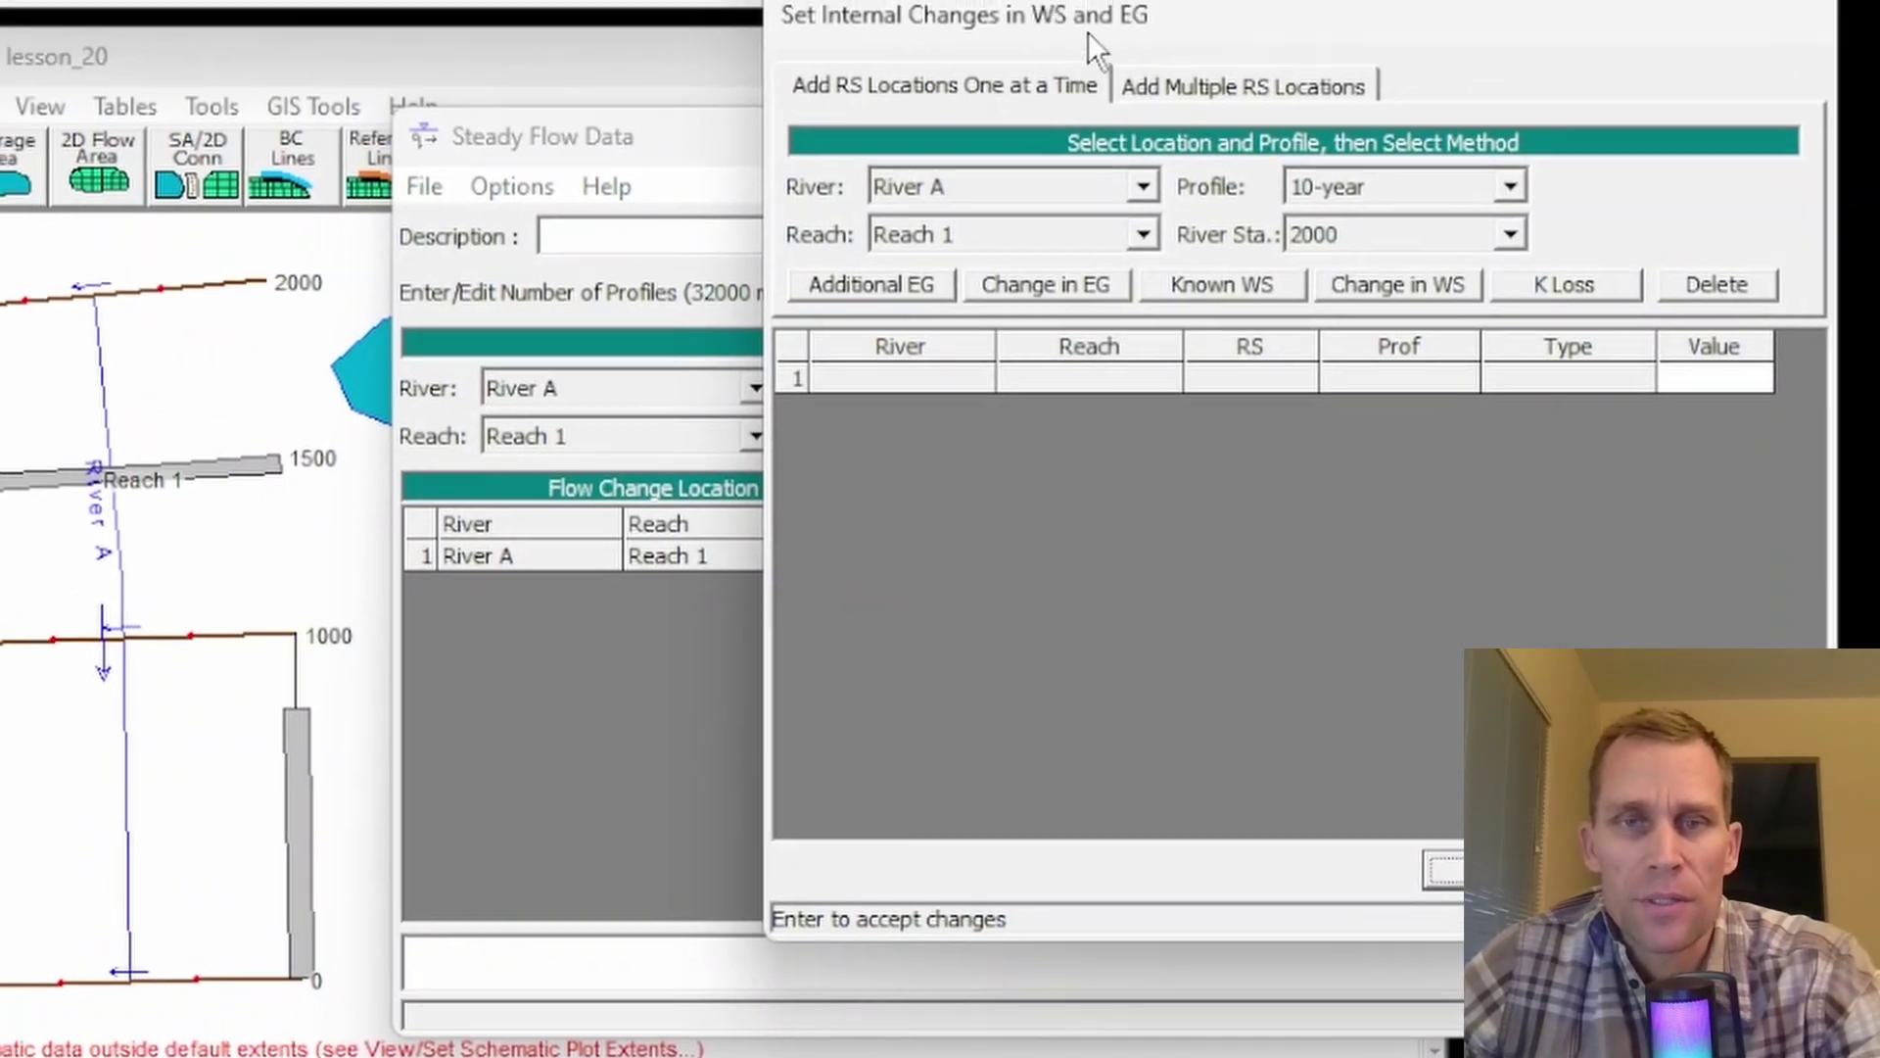
{"action": "left_click_drag", "start_coordinate": [1151, 32], "coordinate": [944, 0]}
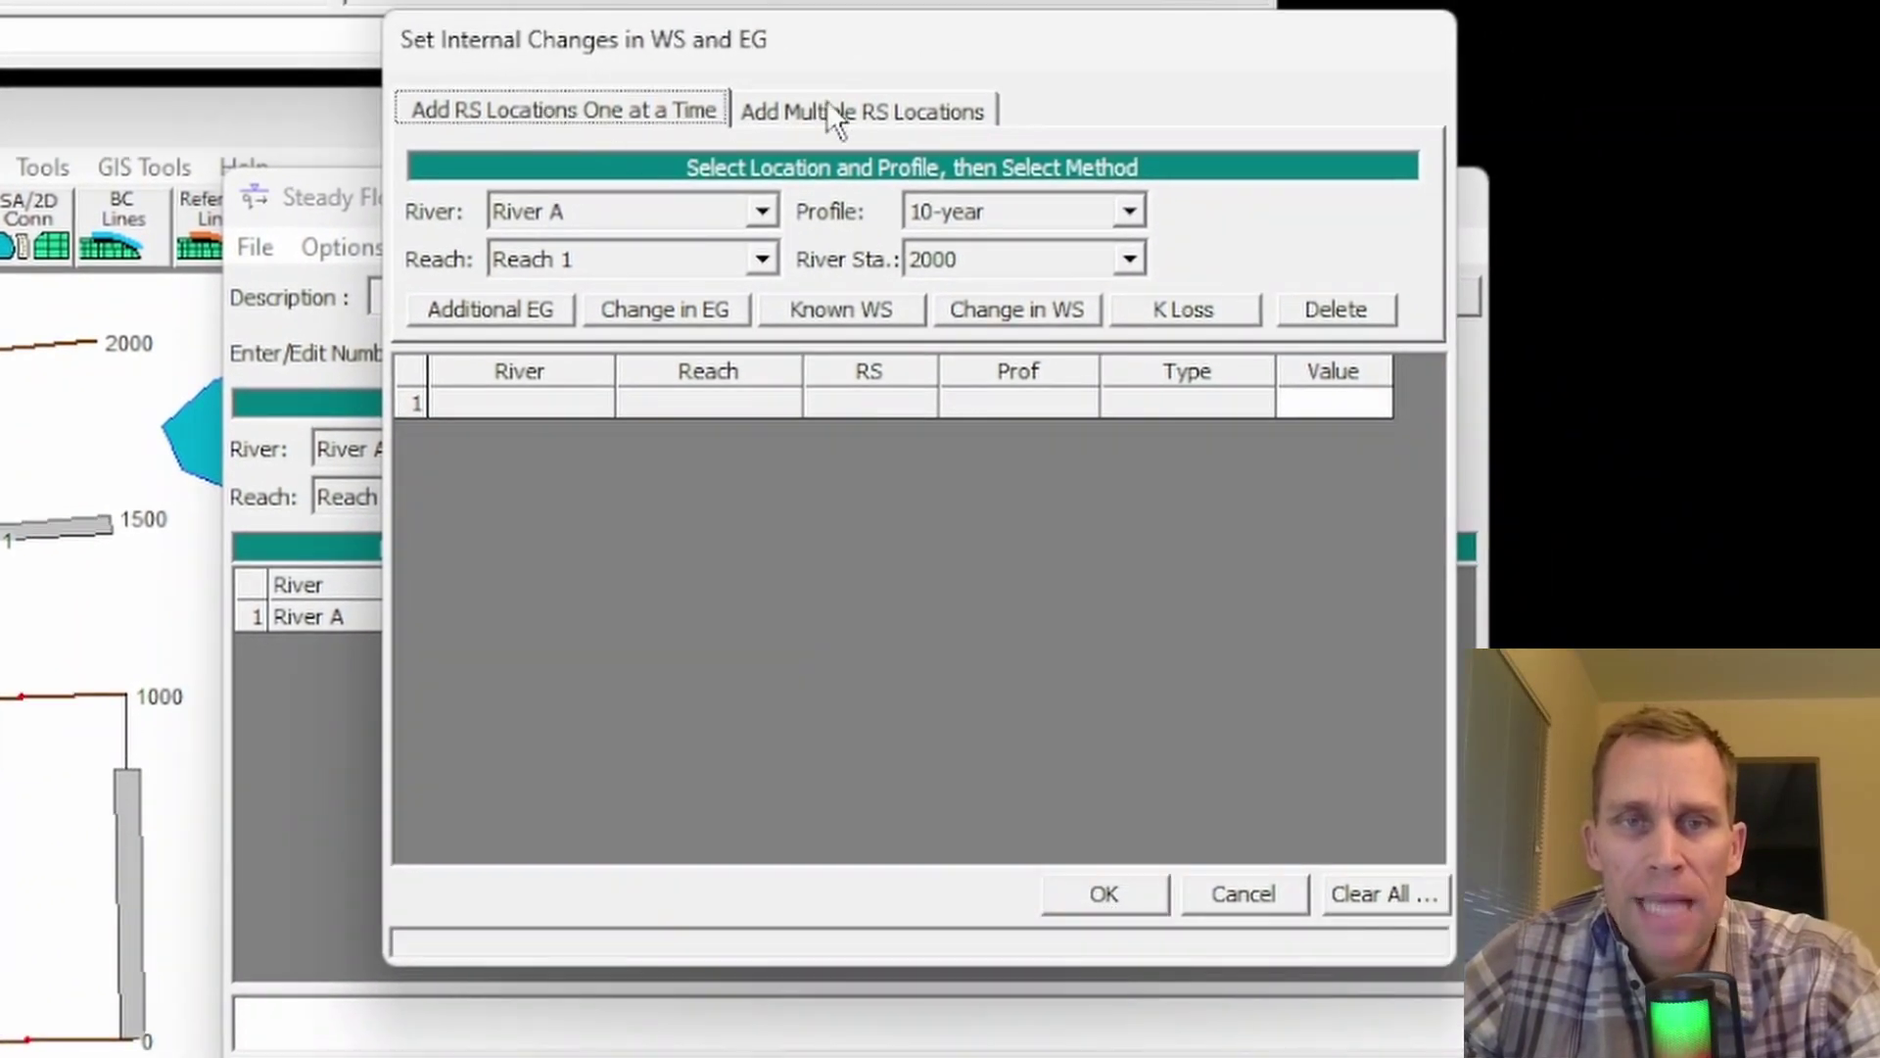
{"action": "left_click", "coordinate": [830, 101]}
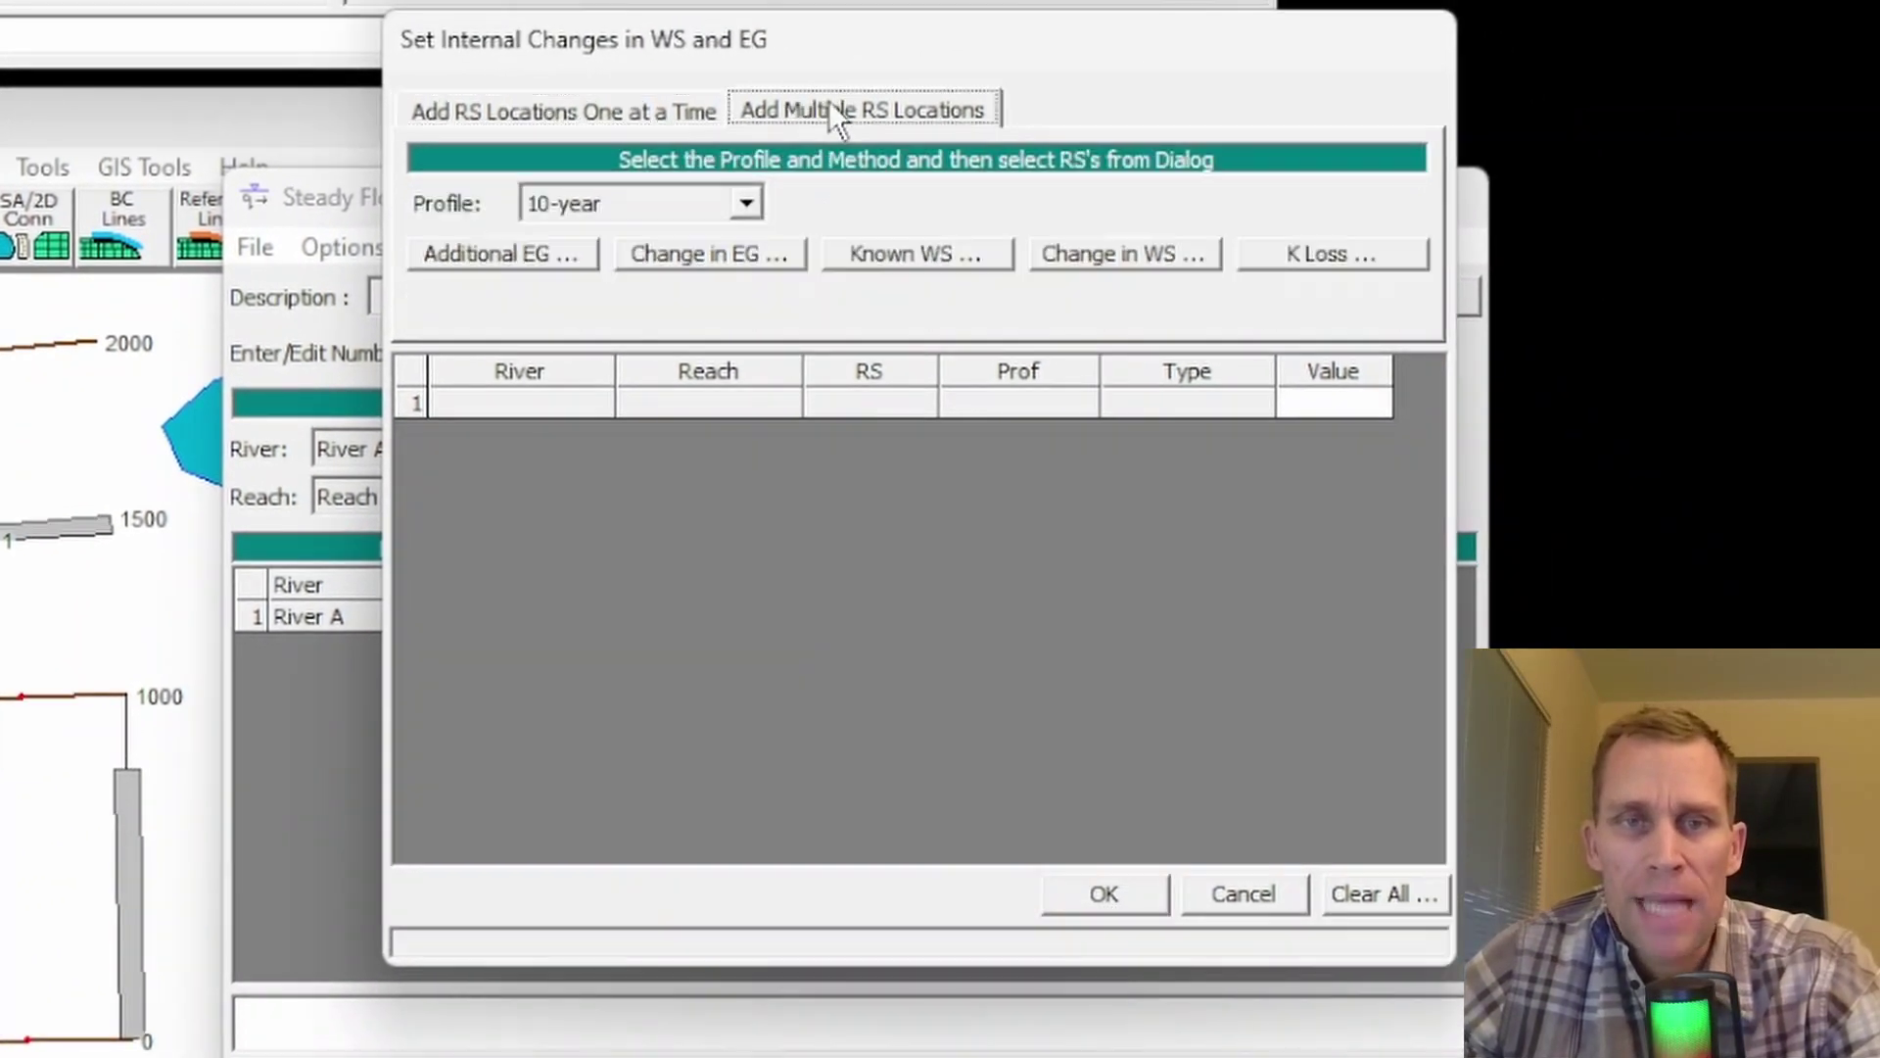
{"action": "left_click", "coordinate": [597, 104]}
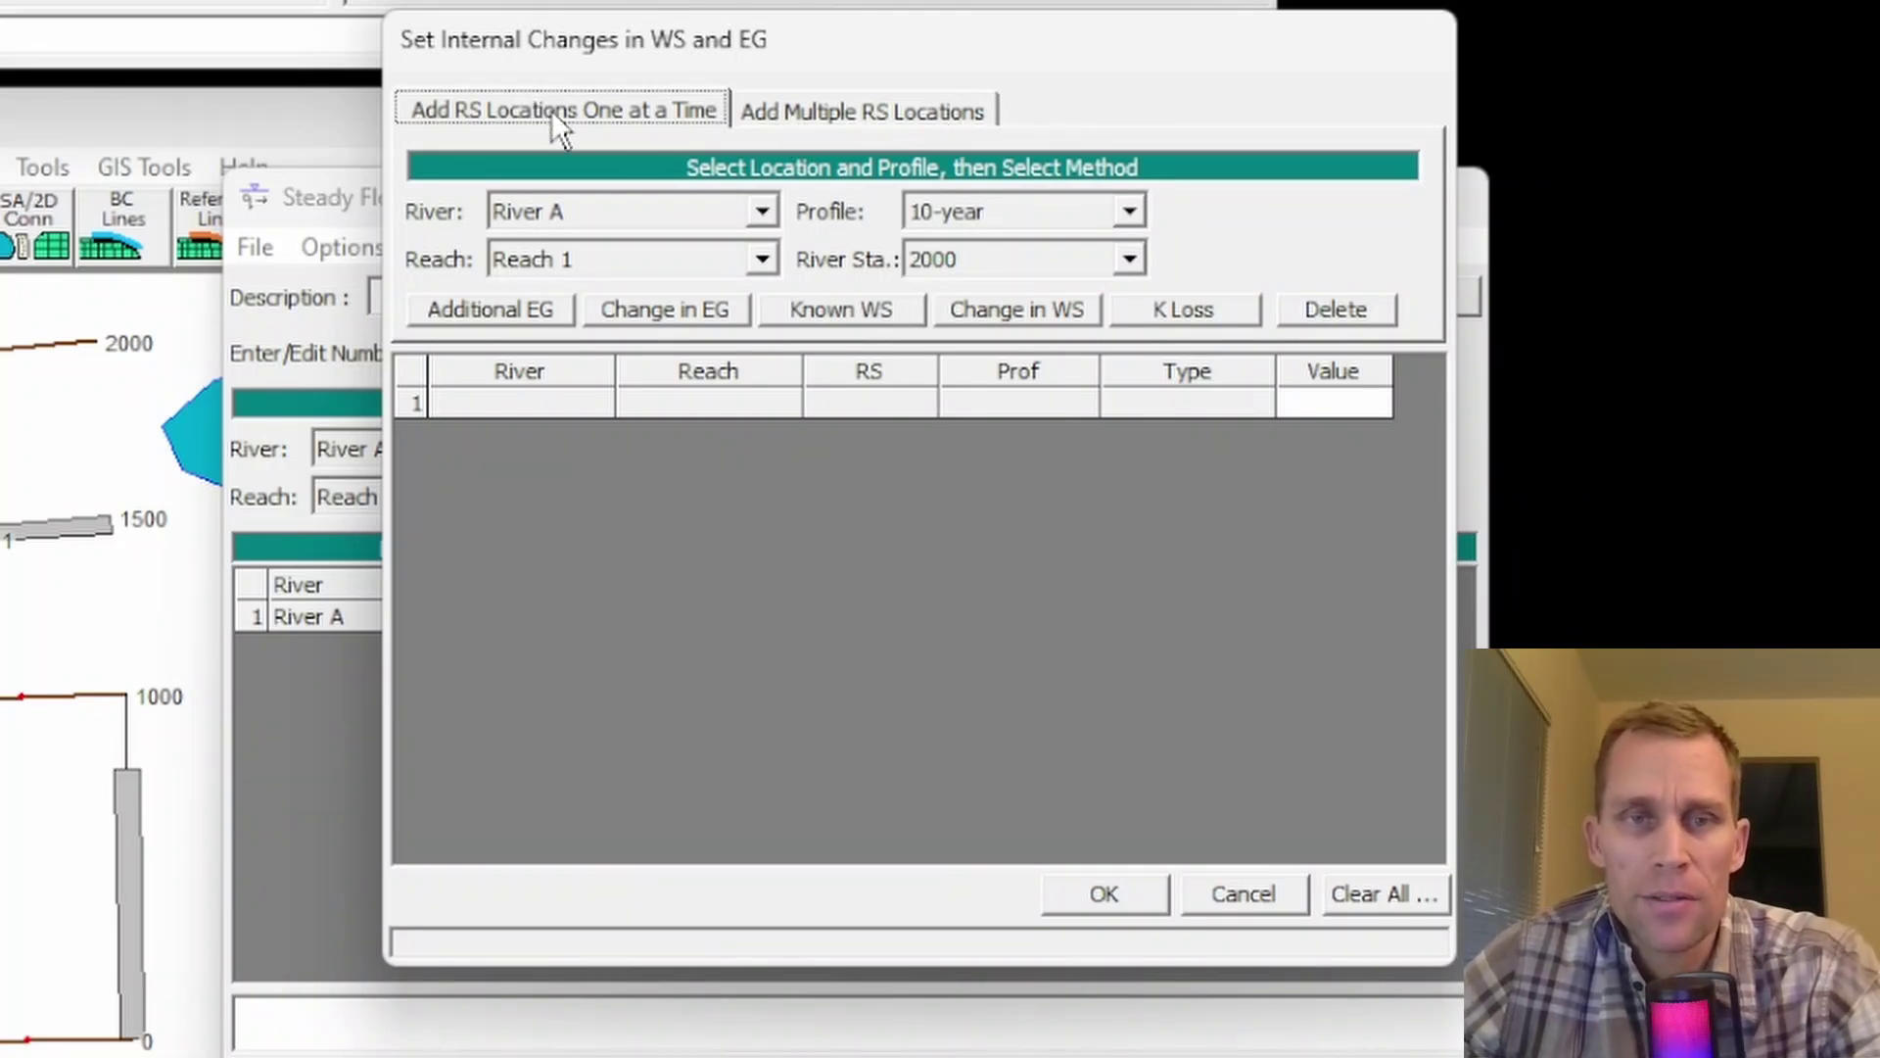
{"action": "mouse_move", "coordinate": [810, 49]}
{"action": "left_mouse_down"}
{"action": "mouse_move", "coordinate": [795, 33]}
{"action": "mouse_move", "coordinate": [817, 30]}
{"action": "left_mouse_up"}
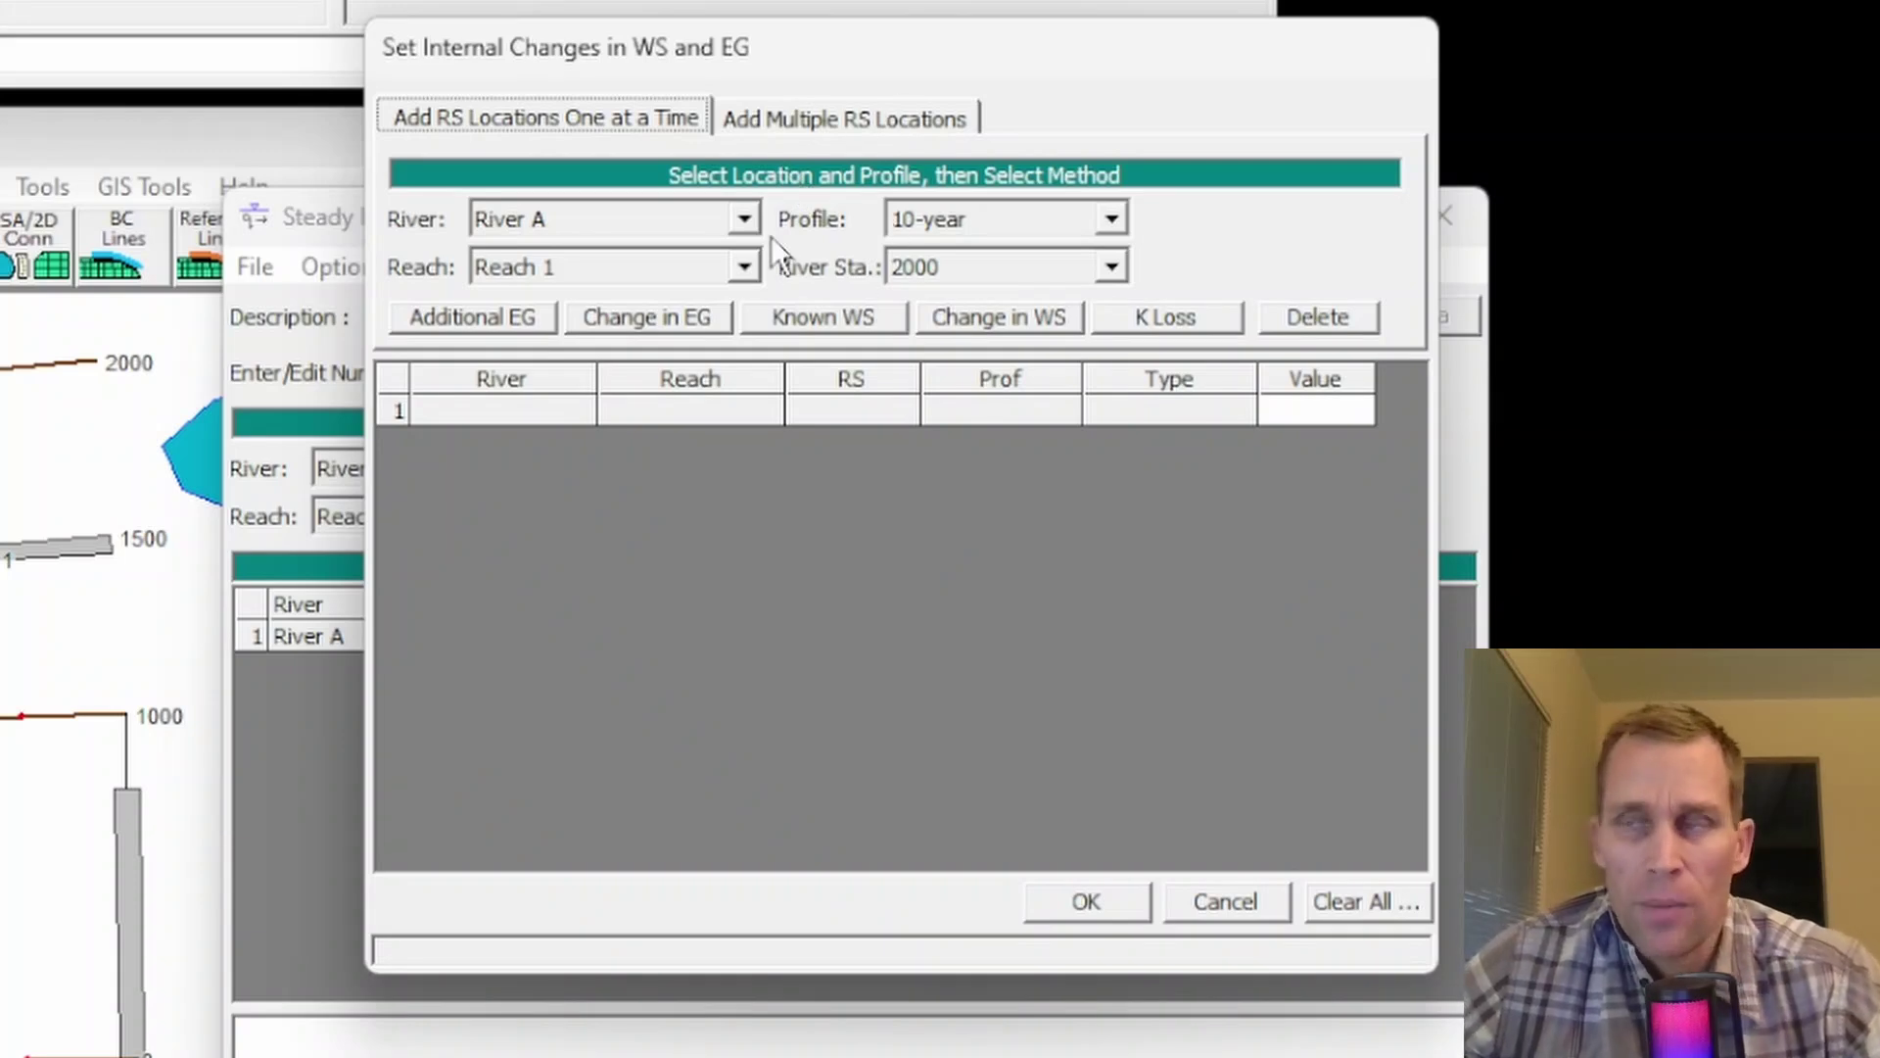
{"action": "left_click", "coordinate": [775, 122]}
{"action": "left_click", "coordinate": [581, 123]}
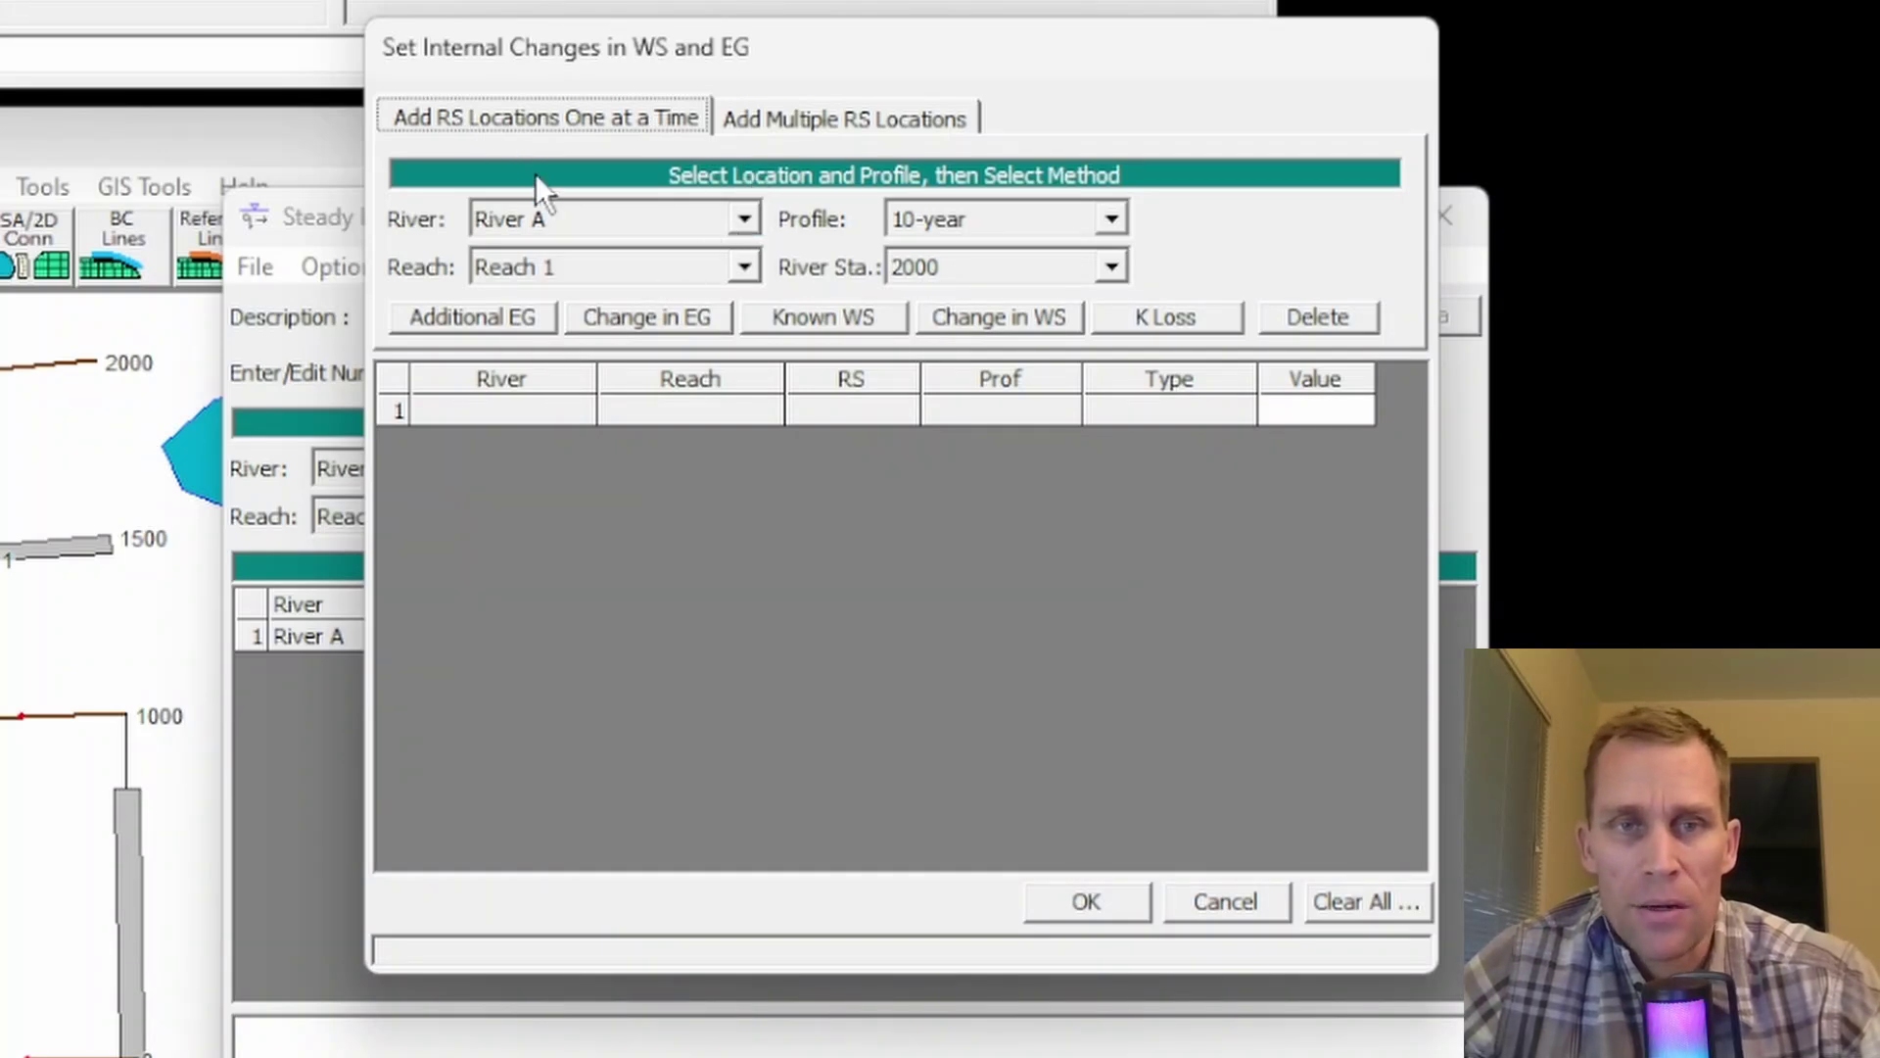
- Add an additional EG of 0.5 ft for the 10-year profile at river station 2000 on River A, Reach 1
{"action": "left_click", "coordinate": [592, 219]}
{"action": "left_click", "coordinate": [553, 272]}
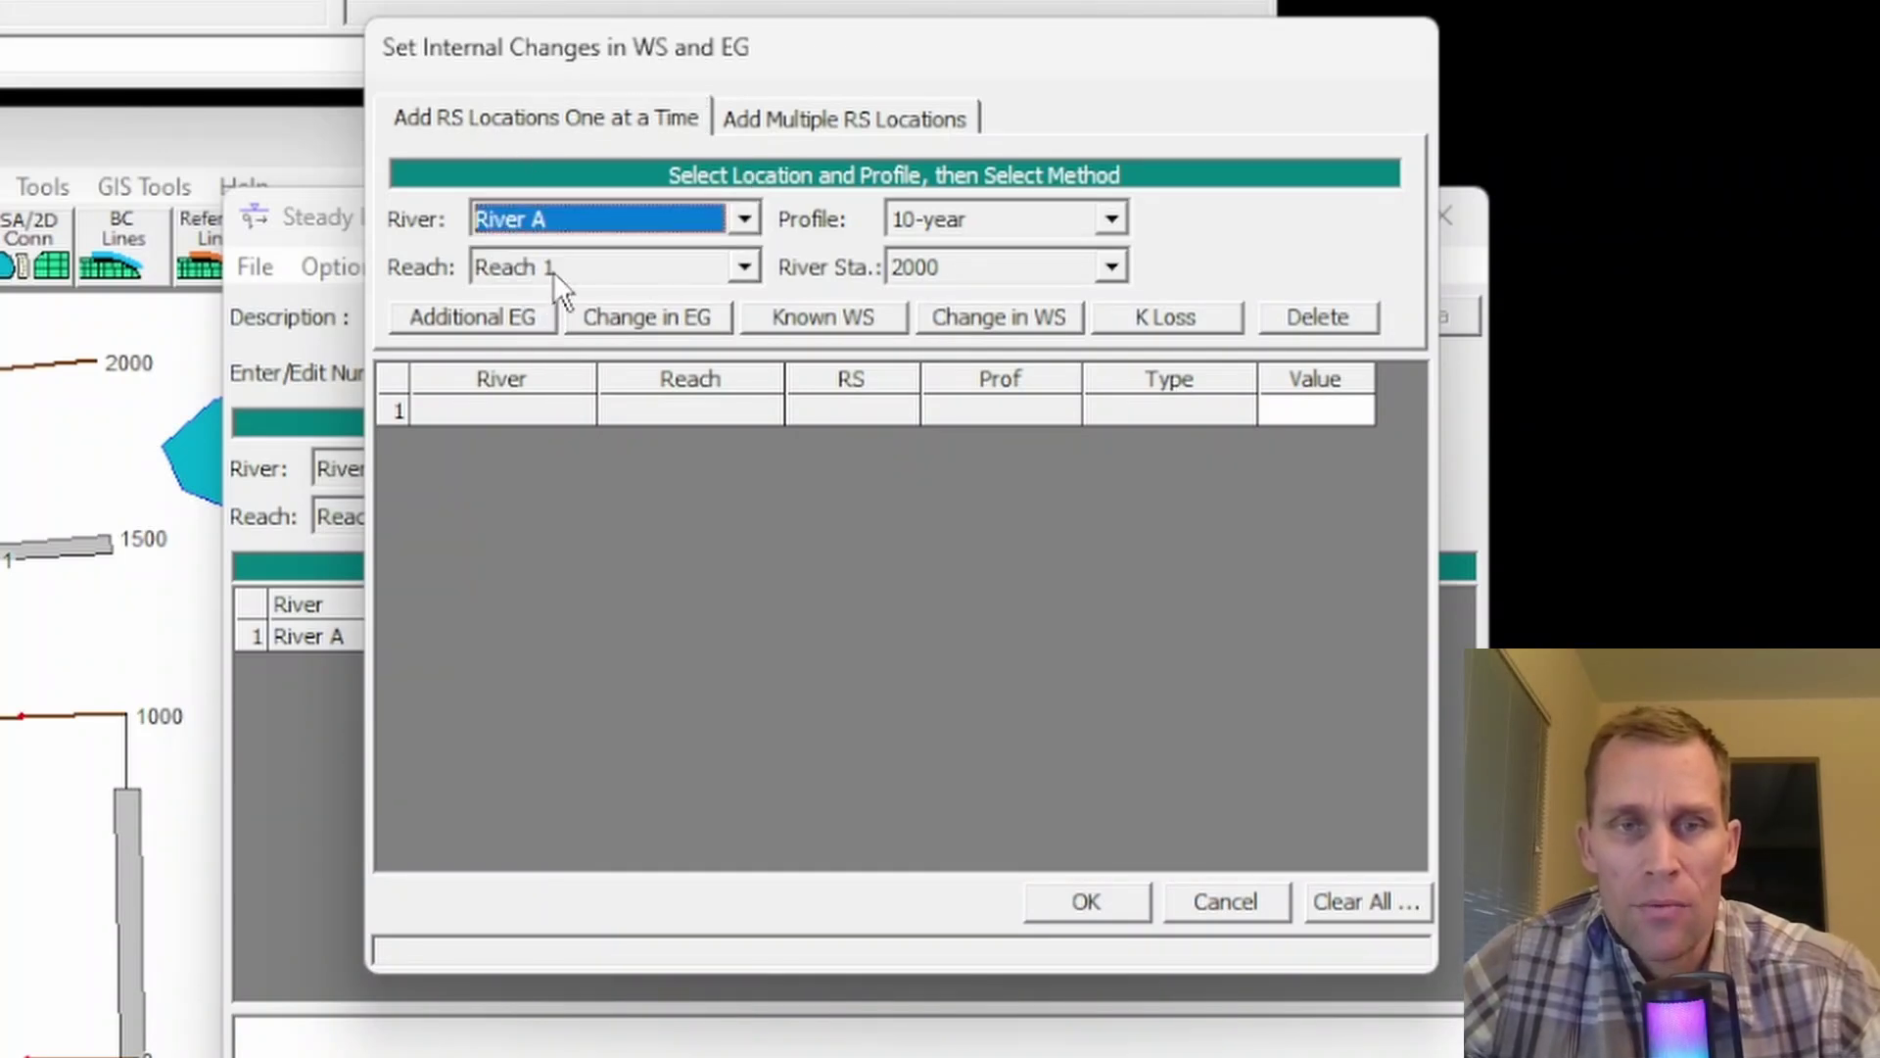
{"action": "left_click", "coordinate": [554, 272]}
{"action": "left_click", "coordinate": [1005, 217]}
{"action": "double_click", "coordinate": [1005, 218]}
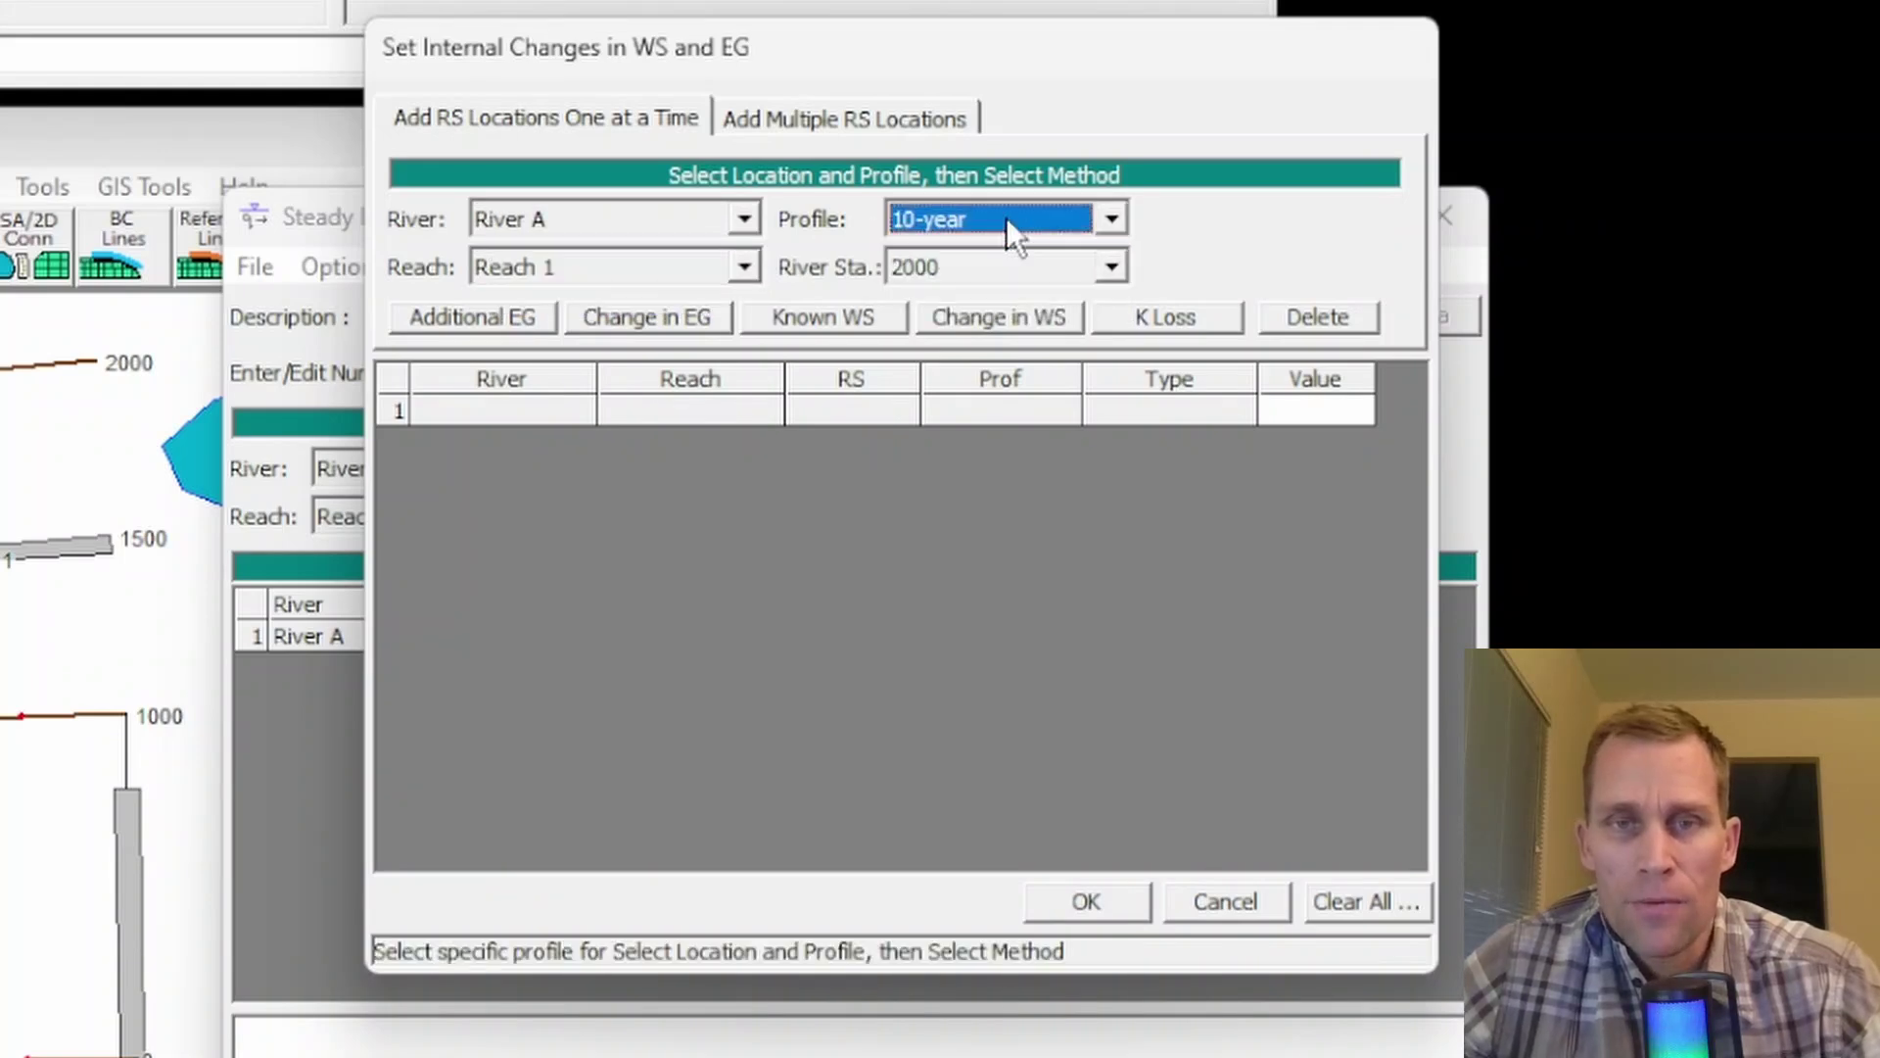
{"action": "left_click", "coordinate": [959, 275]}
{"action": "left_click", "coordinate": [965, 275]}
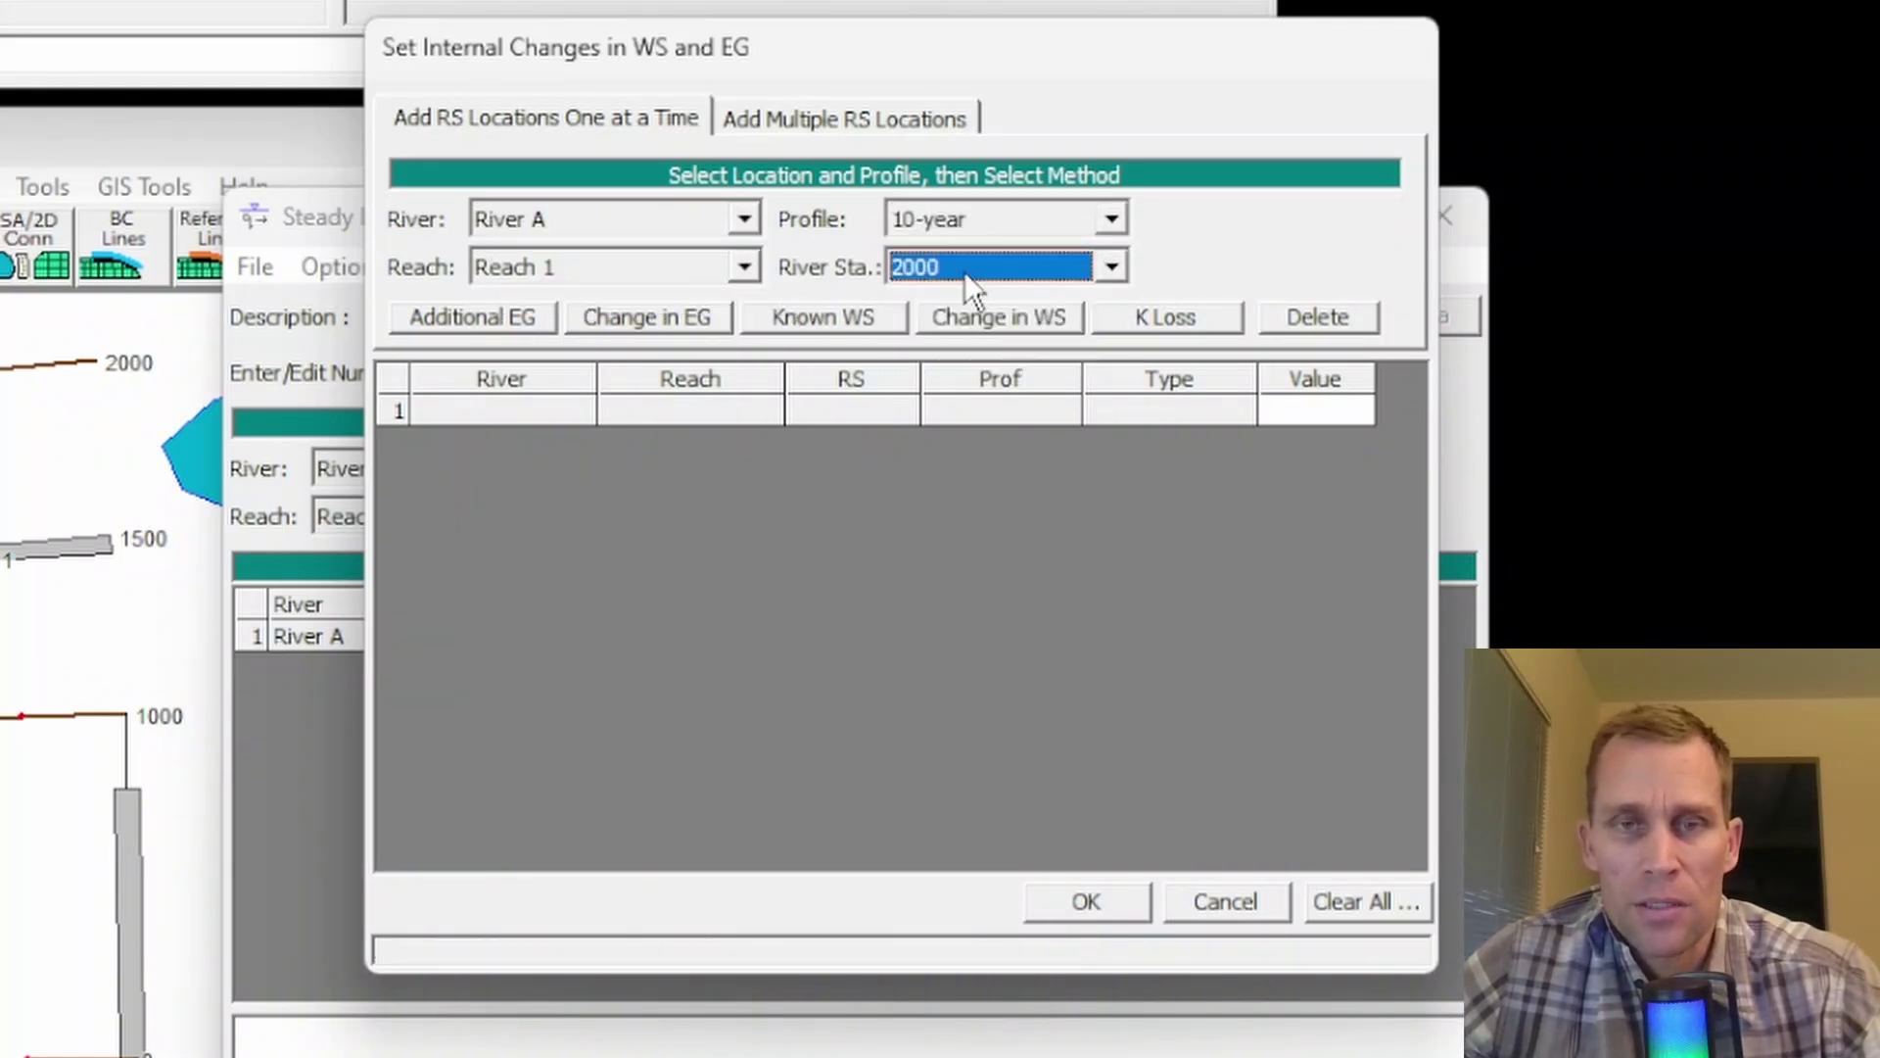
{"action": "left_click", "coordinate": [461, 318]}
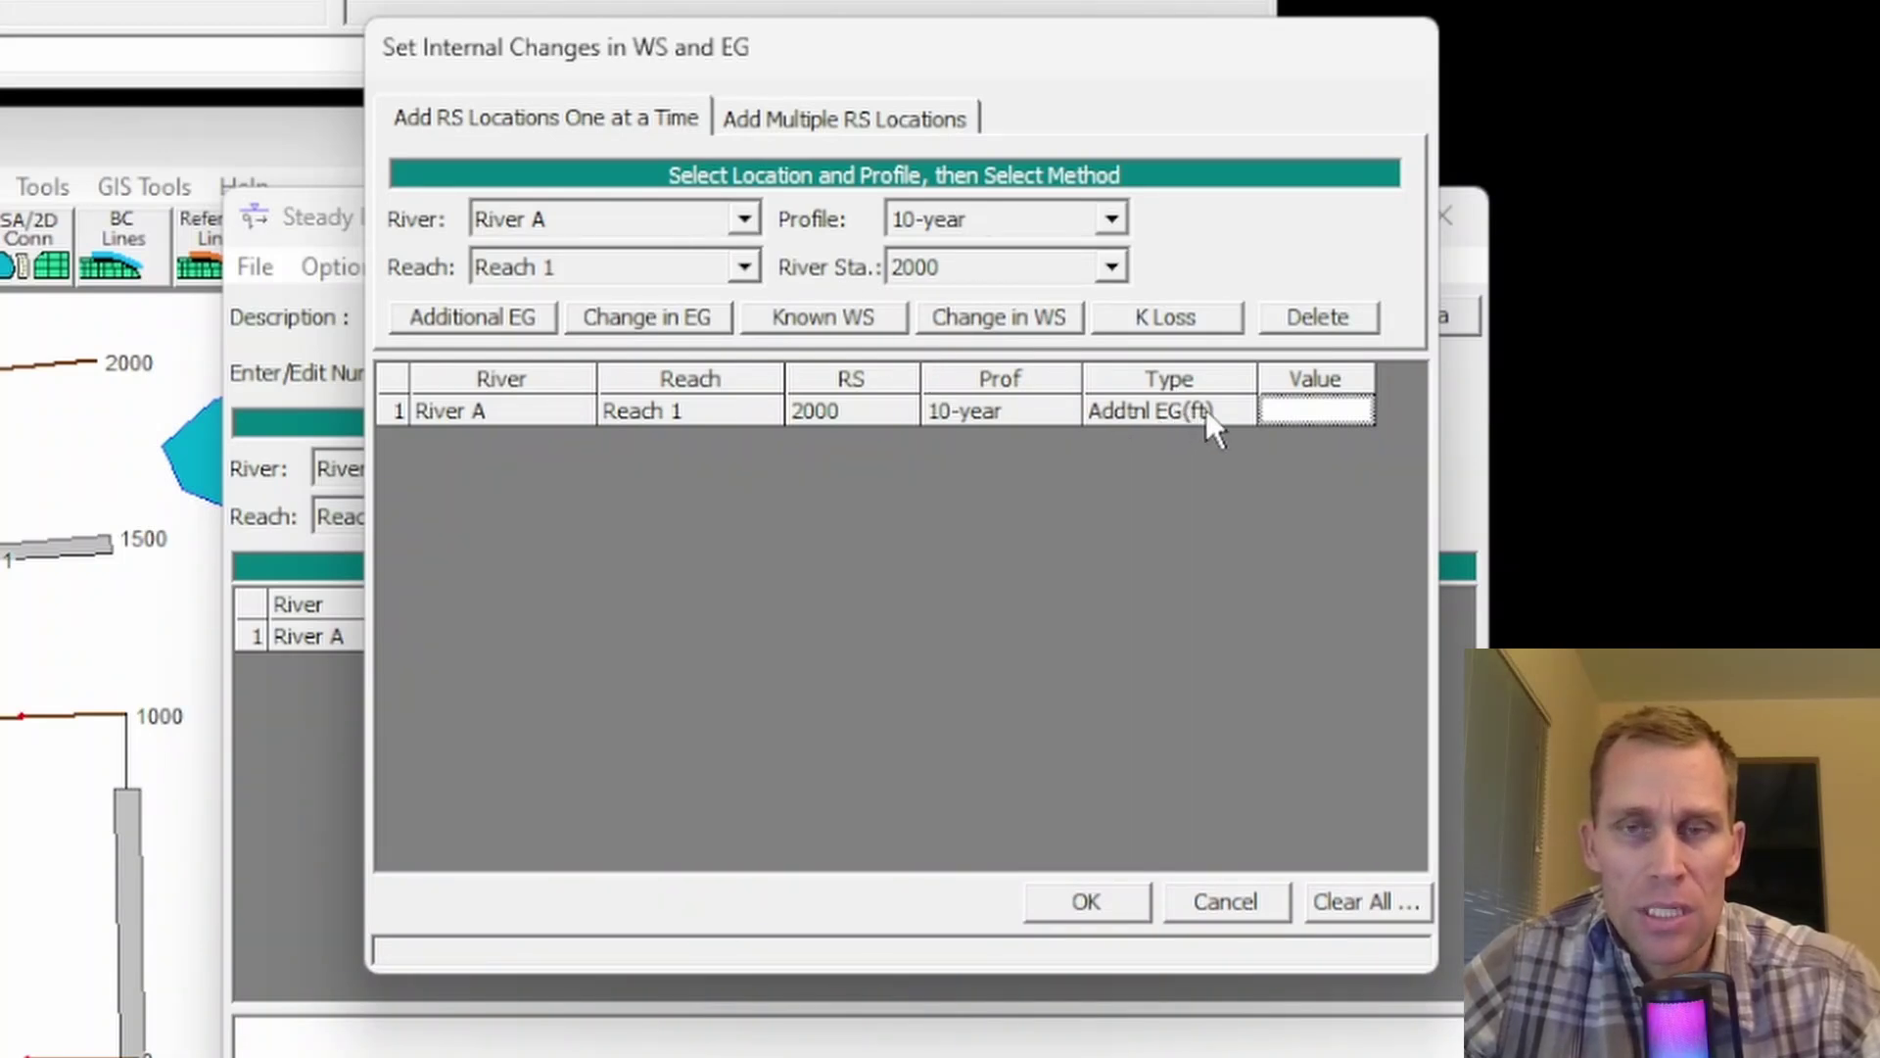
{"action": "left_click", "coordinate": [1308, 412]}
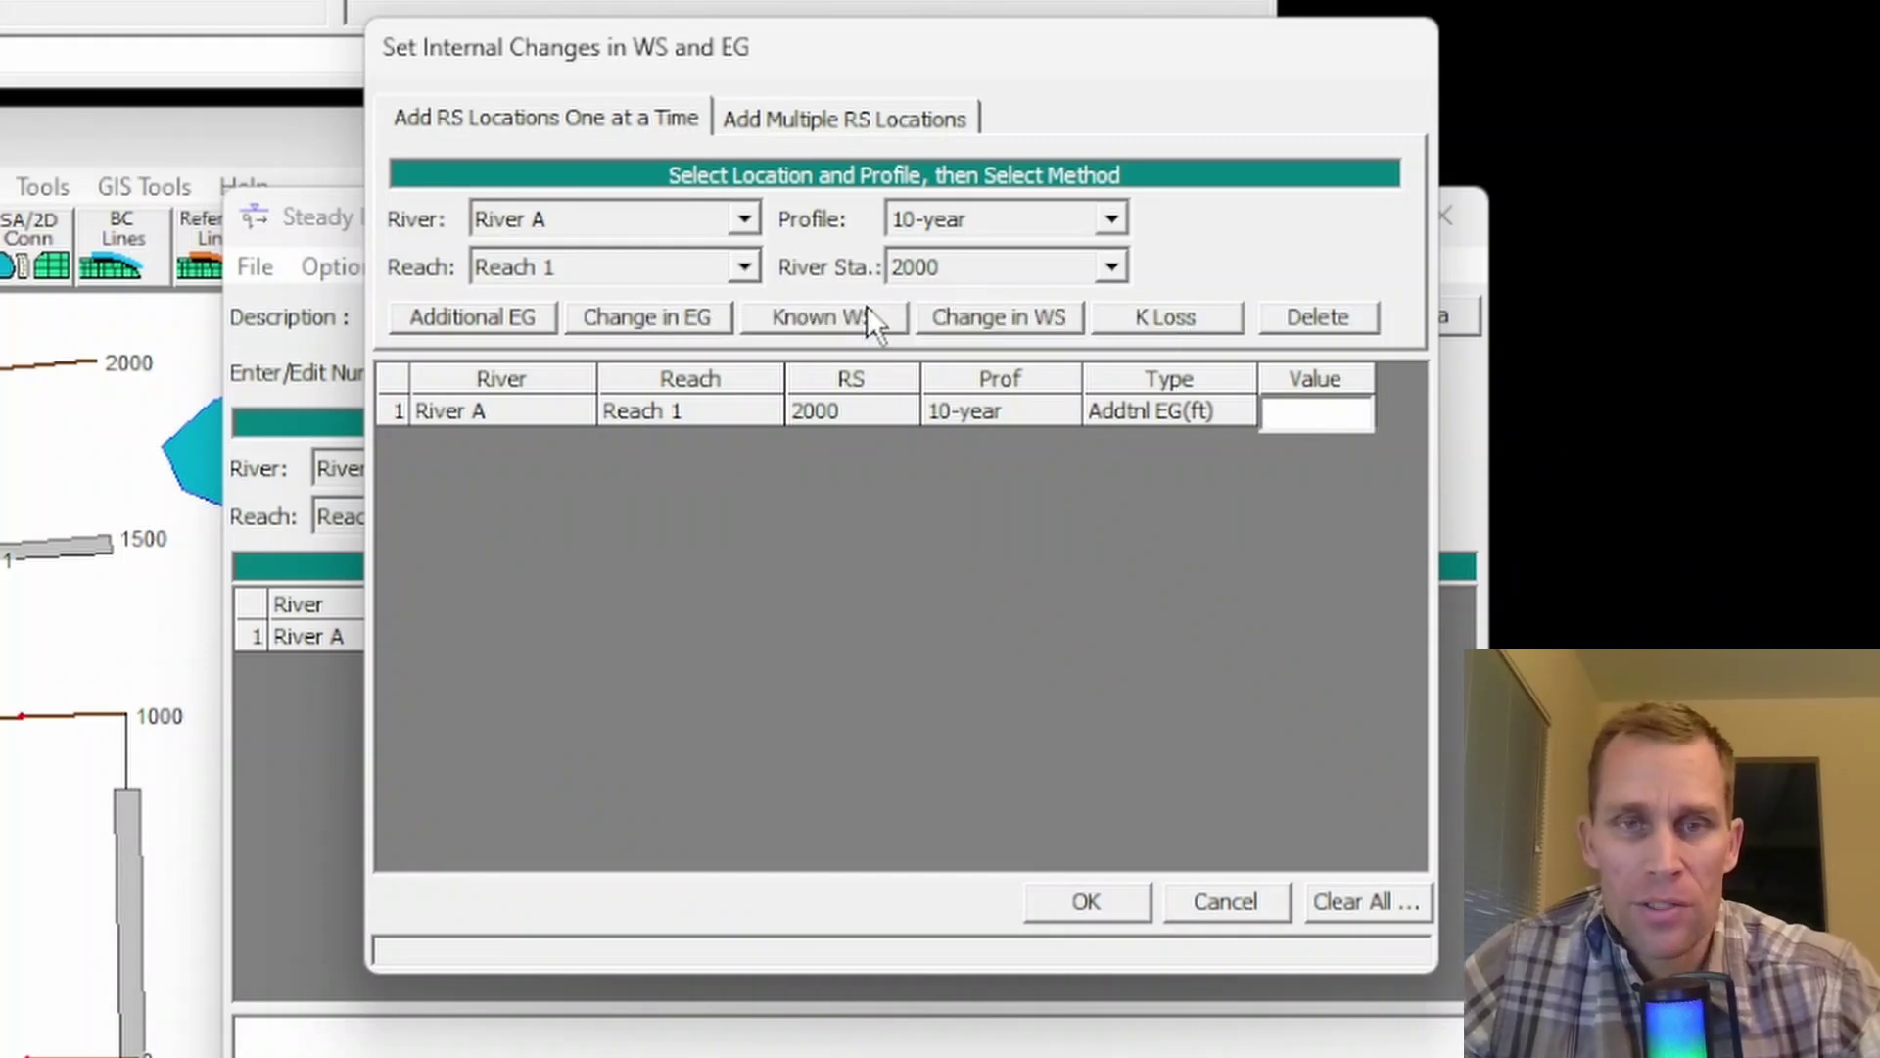
{"action": "type", "text": "0.5"}
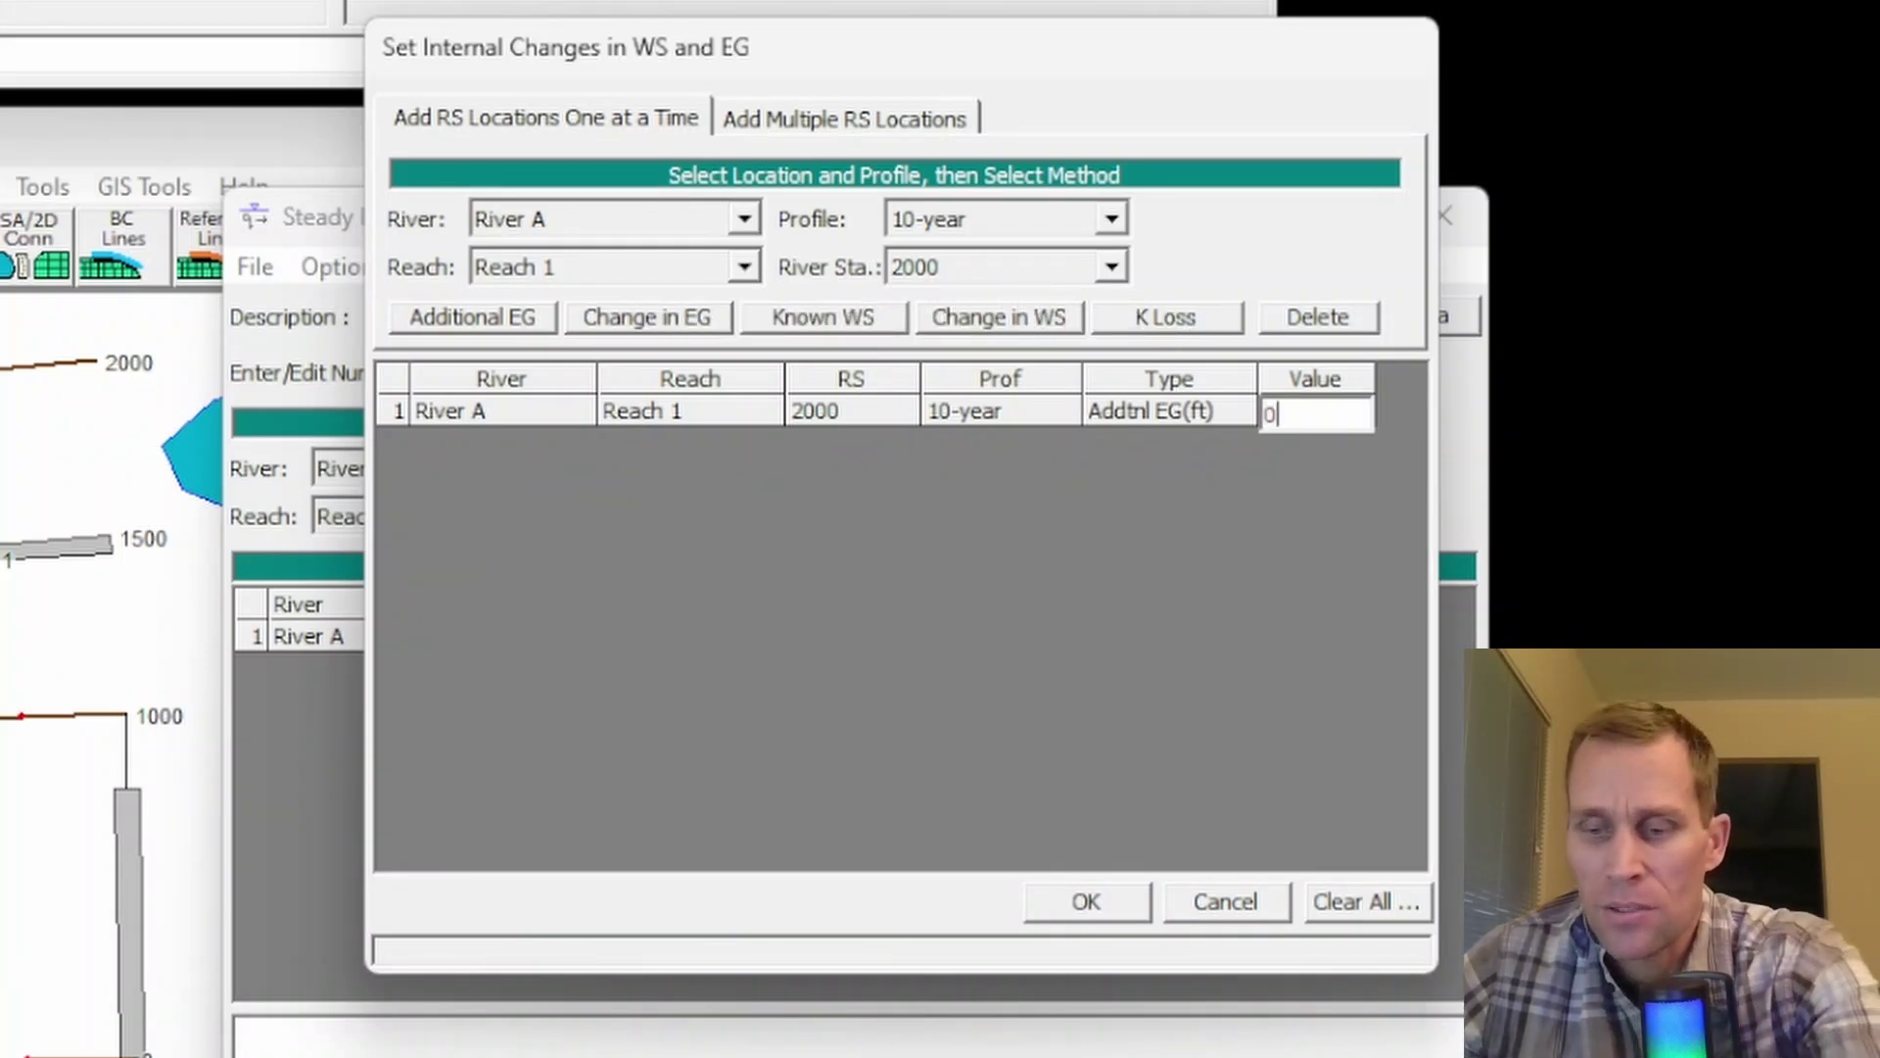
- Add an additional EG of 0.5 ft for the 10-year profile at river station 1000
{"action": "left_click", "coordinate": [1116, 260]}
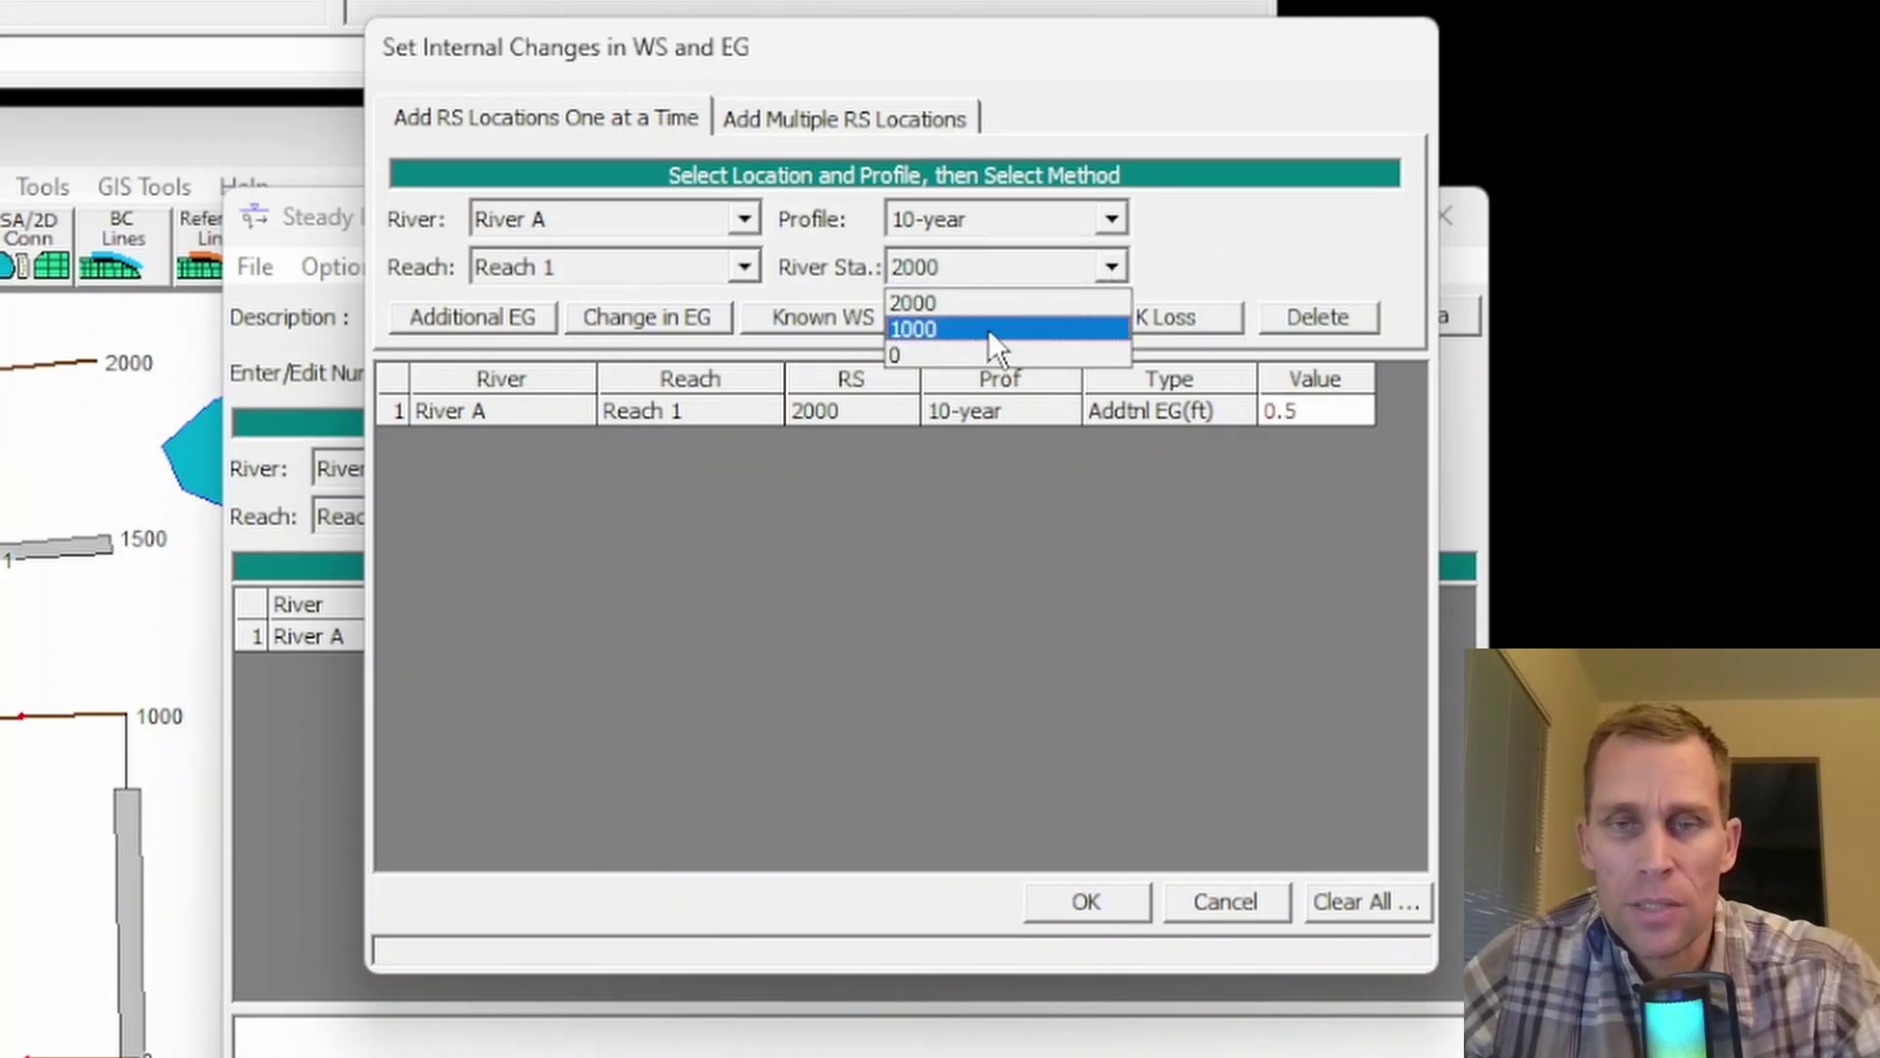
{"action": "left_click", "coordinate": [989, 330]}
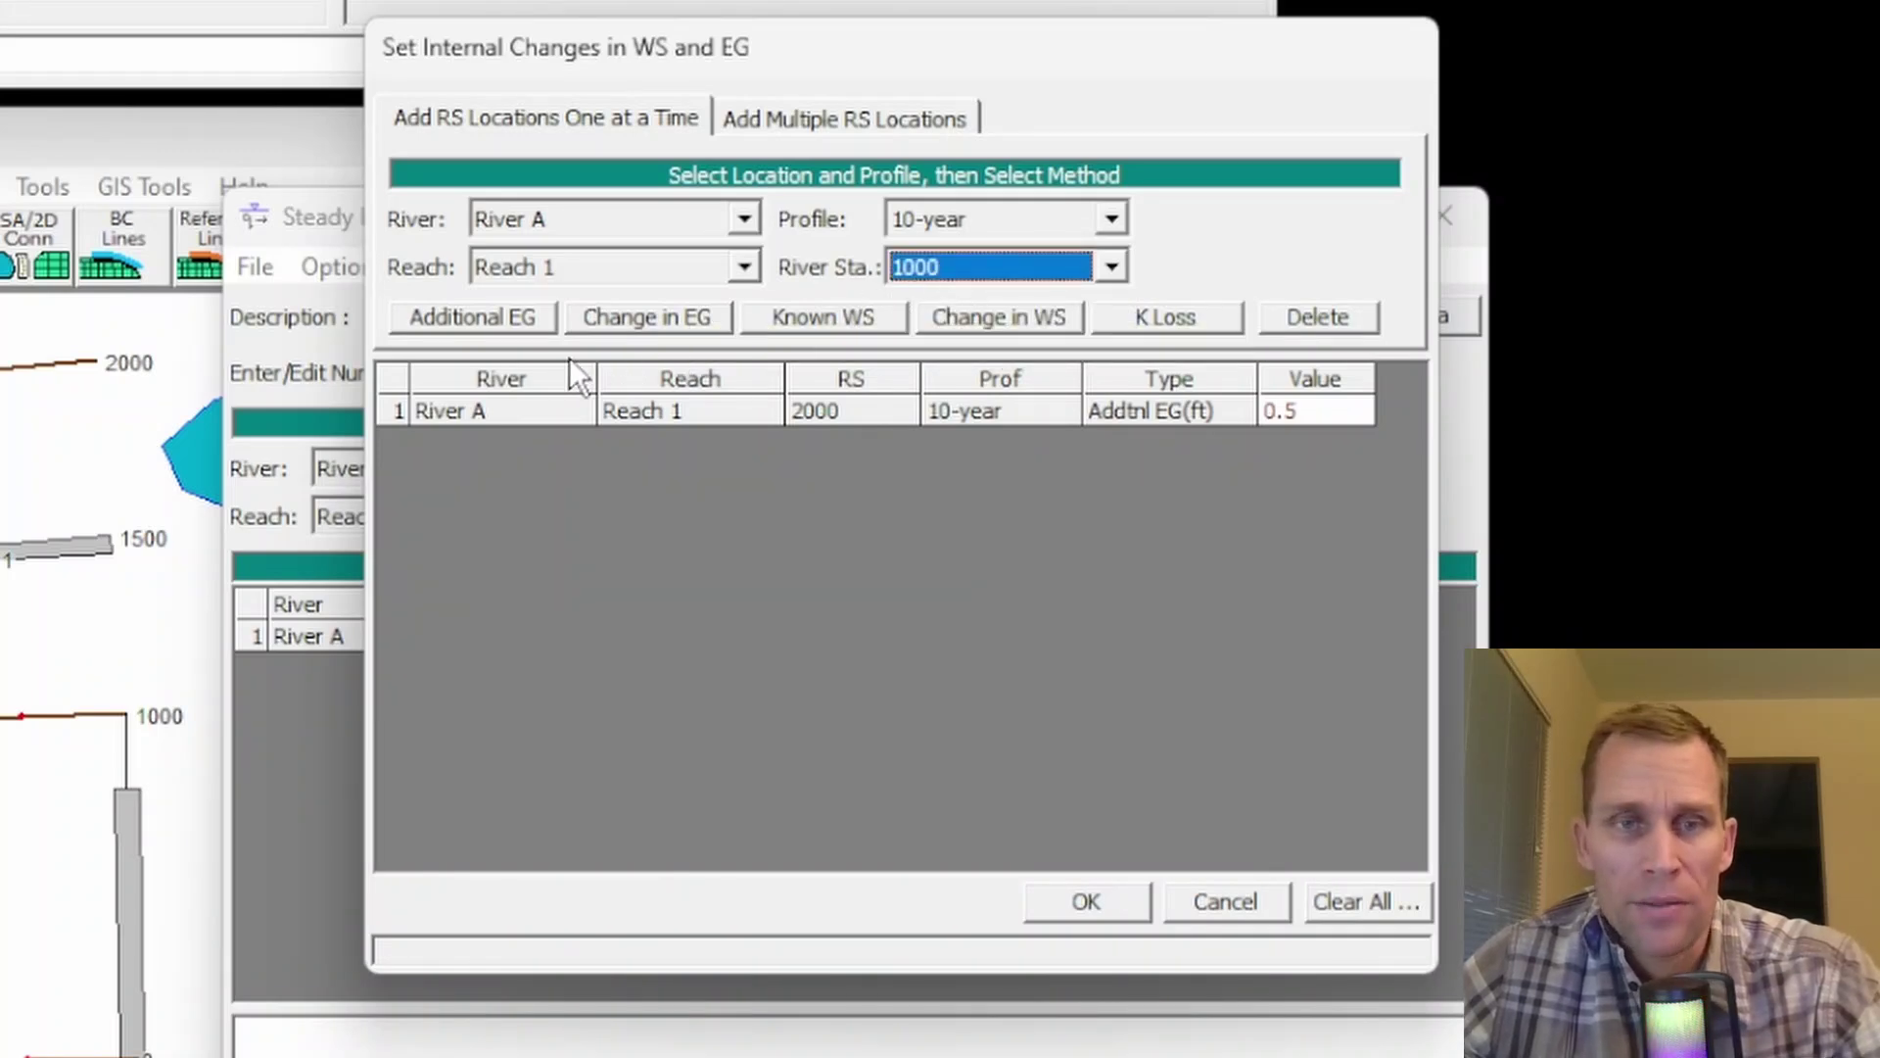
{"action": "left_click", "coordinate": [494, 319]}
{"action": "left_click", "coordinate": [1320, 442]}
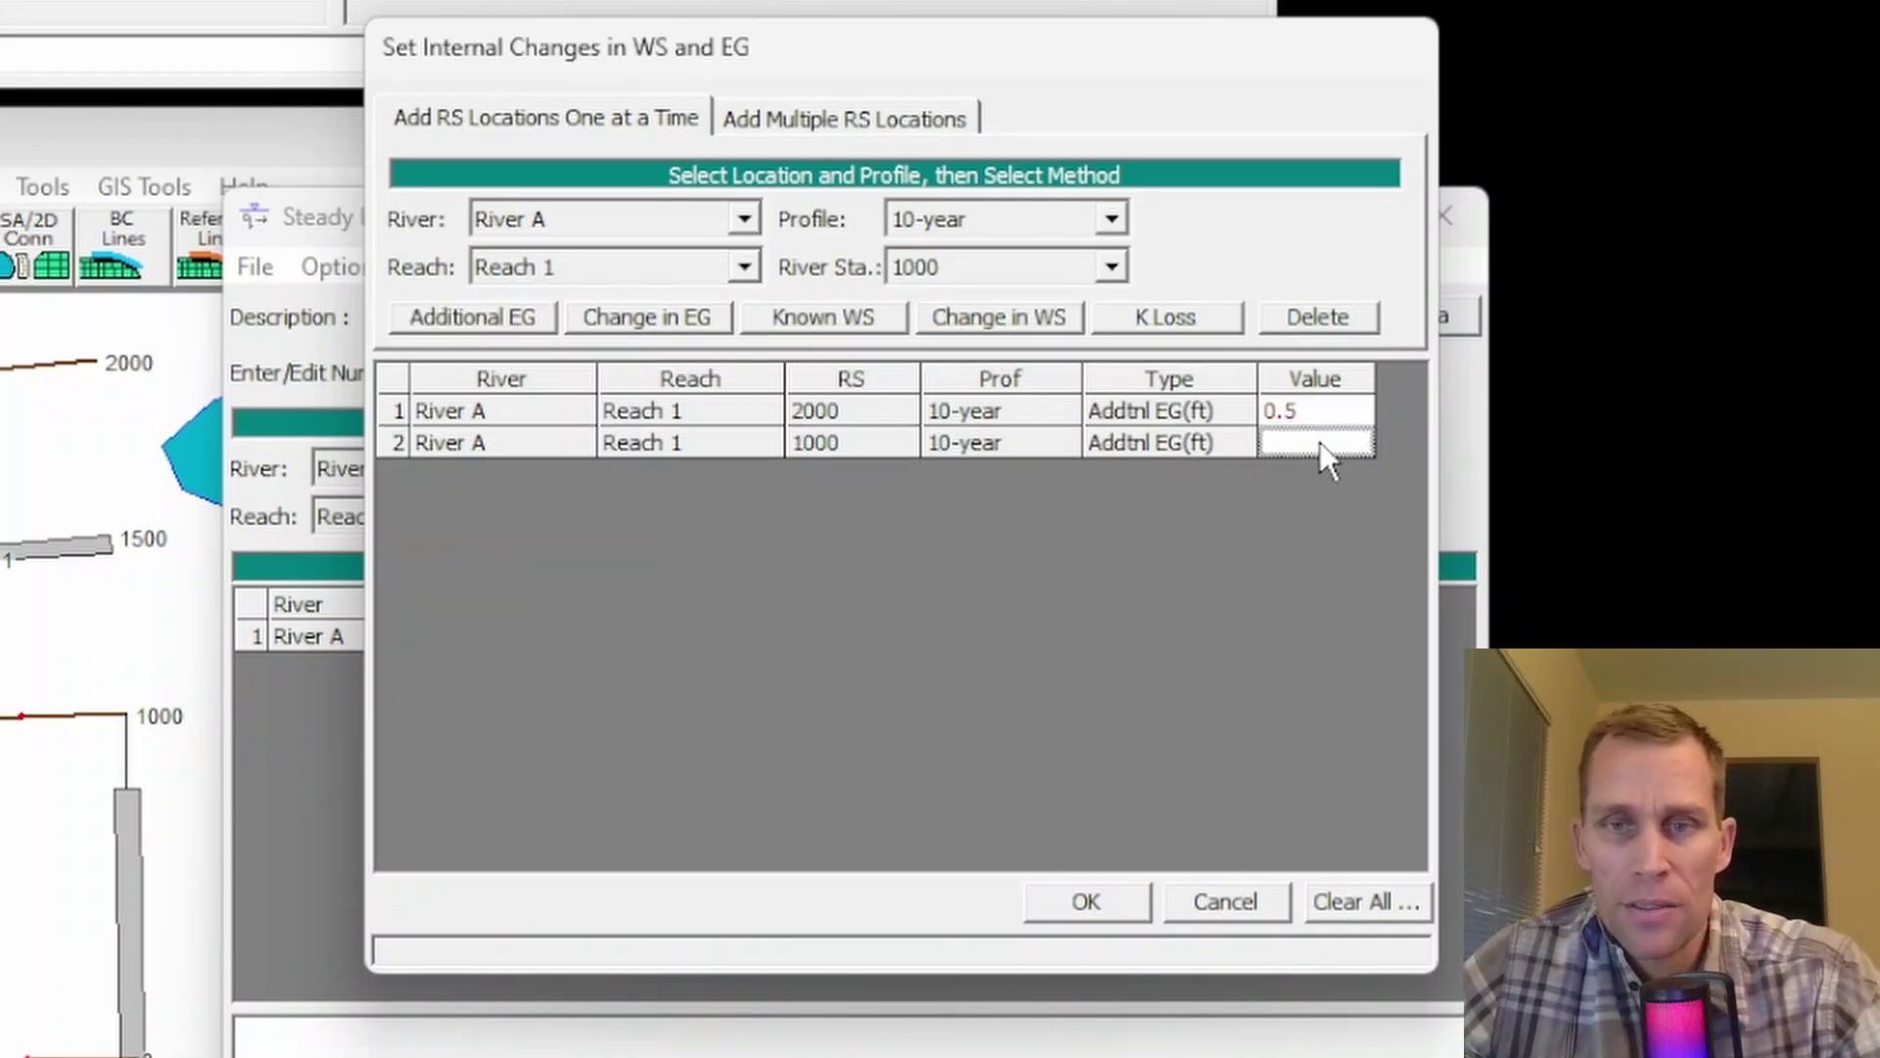
{"action": "type", "text": "0.5"}
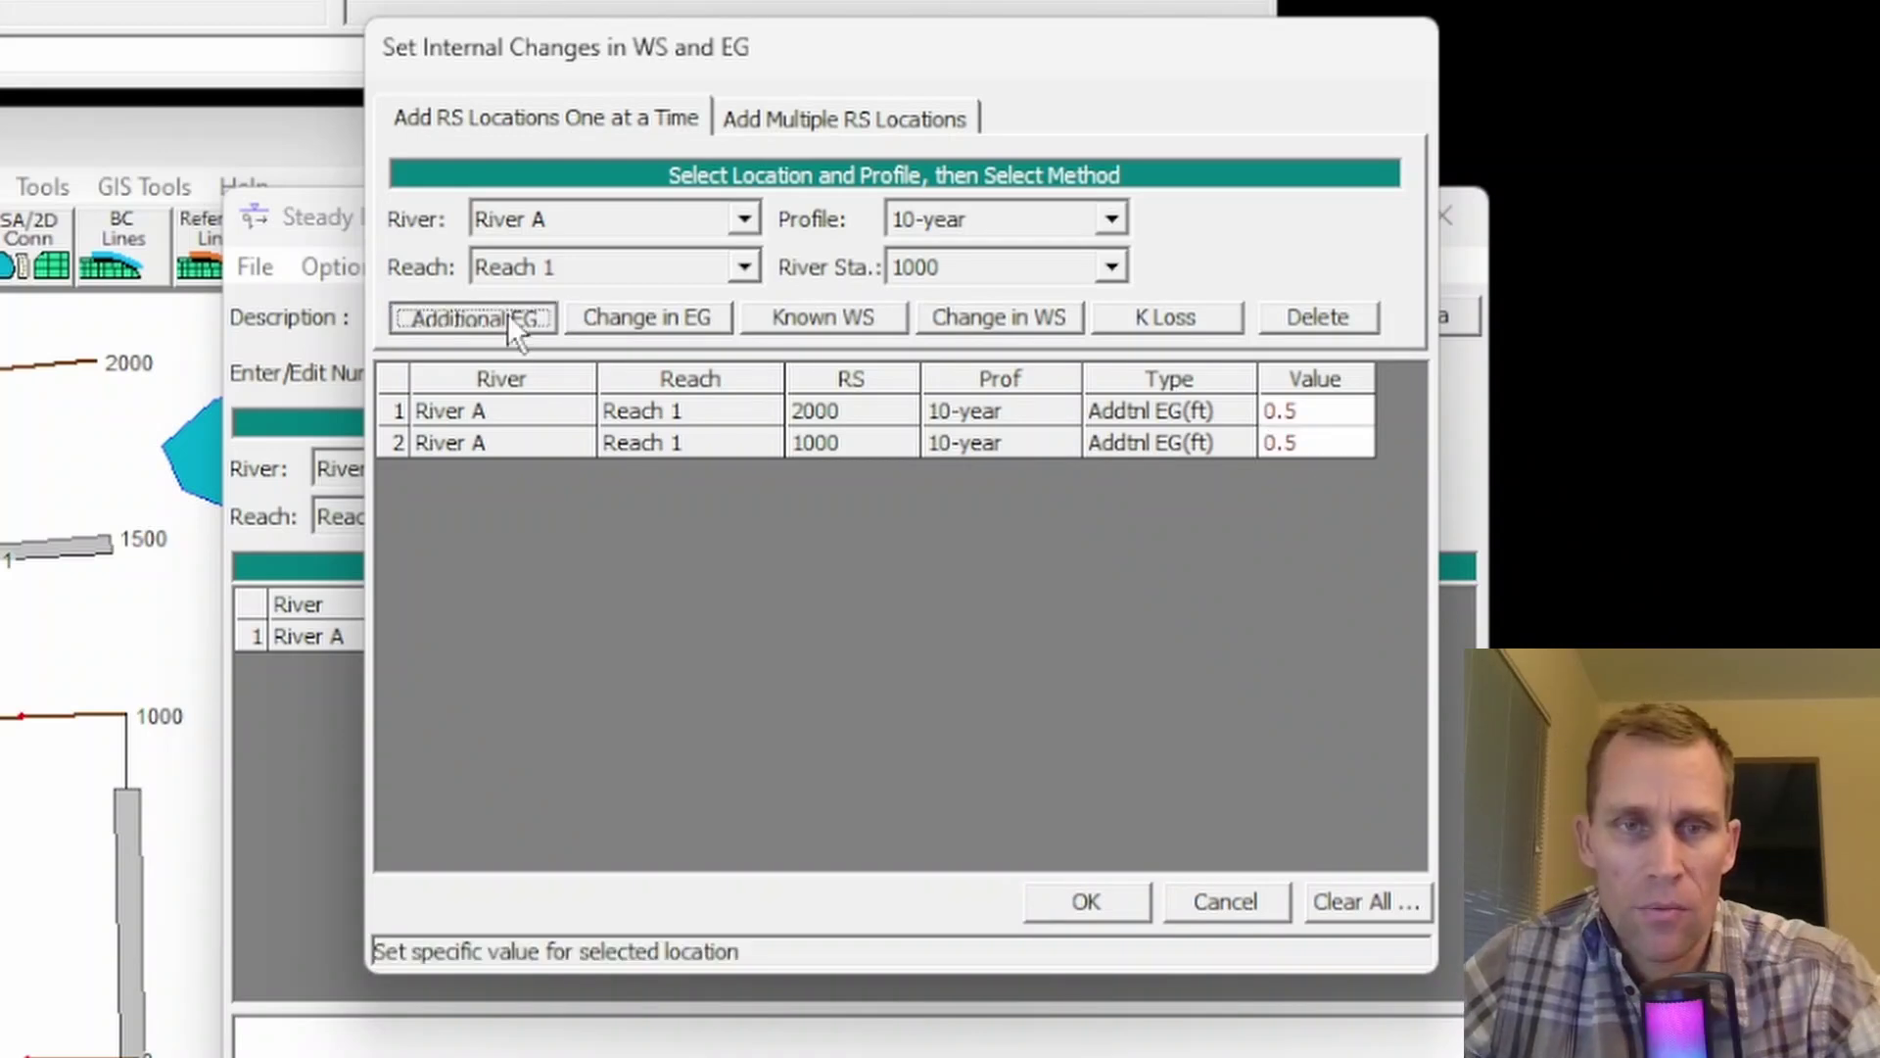
- Add an additional EG of 0.5 ft for the 10-year profile at river station 0
{"action": "left_click", "coordinate": [960, 270]}
{"action": "left_click", "coordinate": [934, 358]}
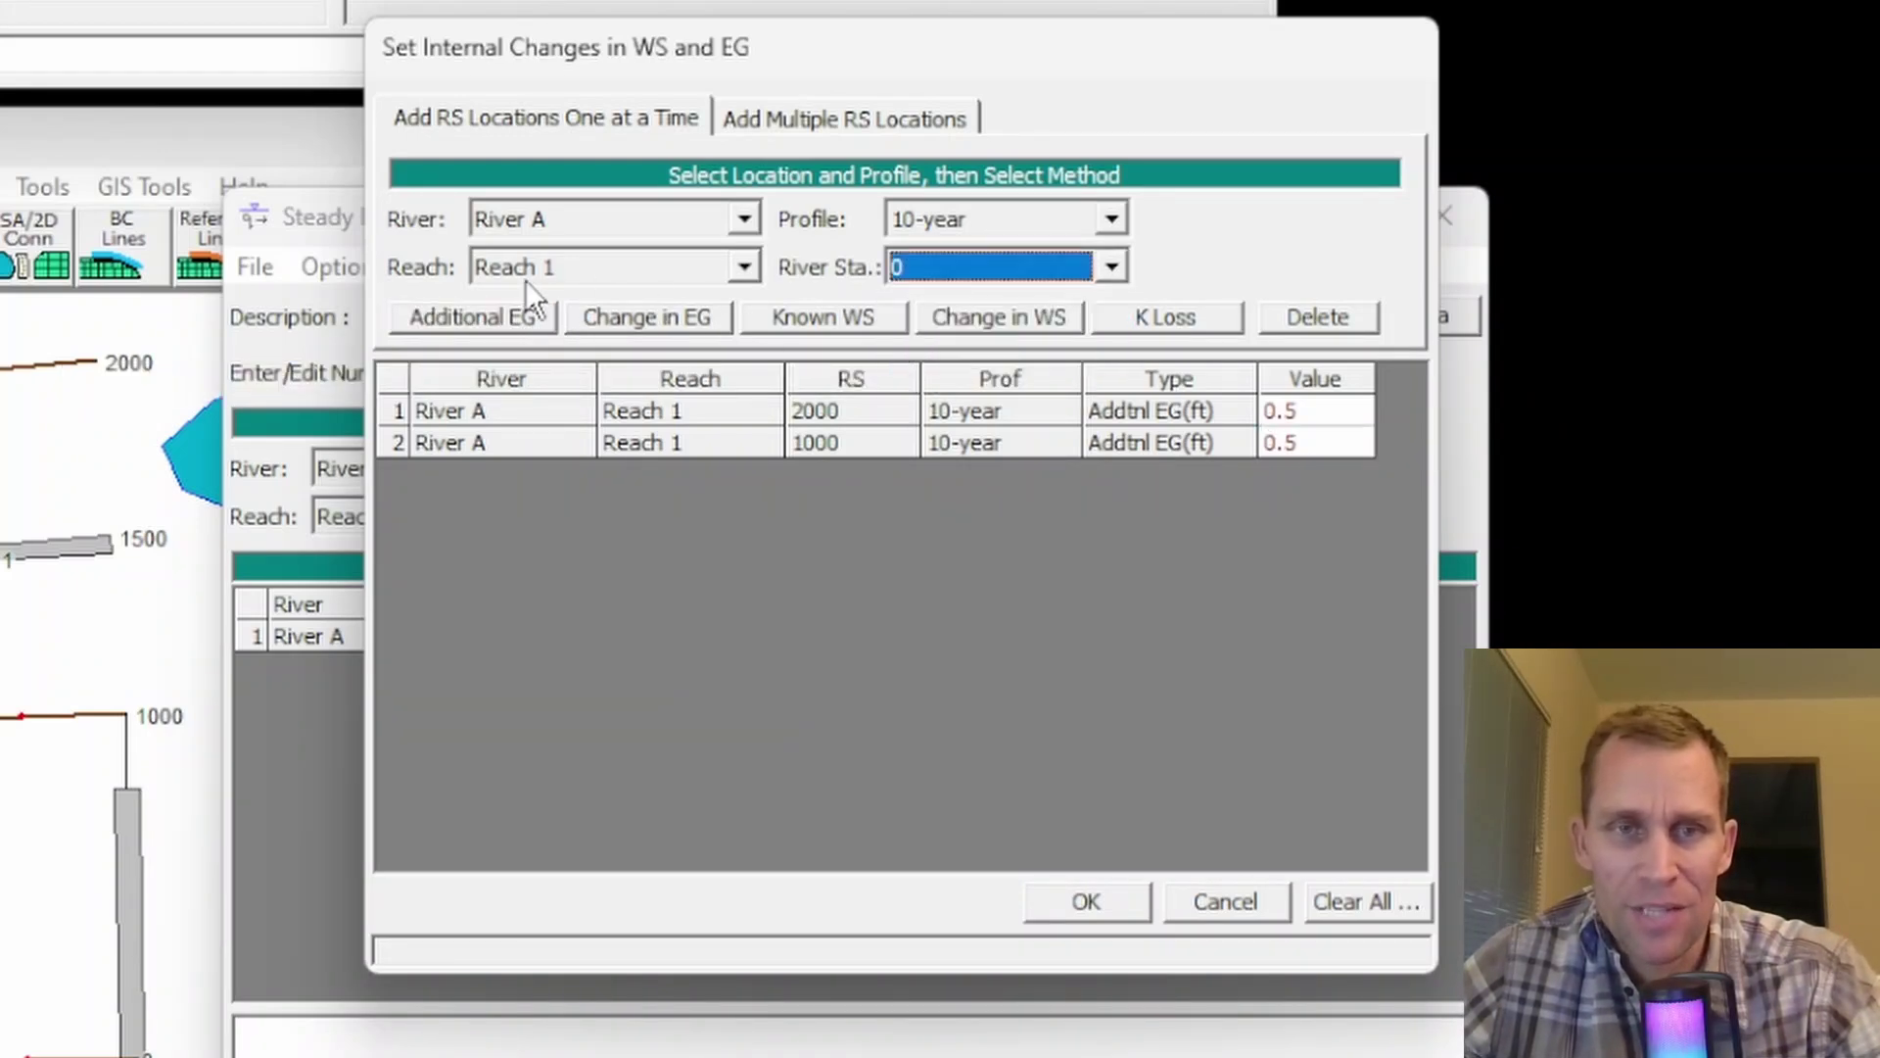
{"action": "left_click", "coordinate": [511, 318]}
{"action": "left_click", "coordinate": [1276, 475]}
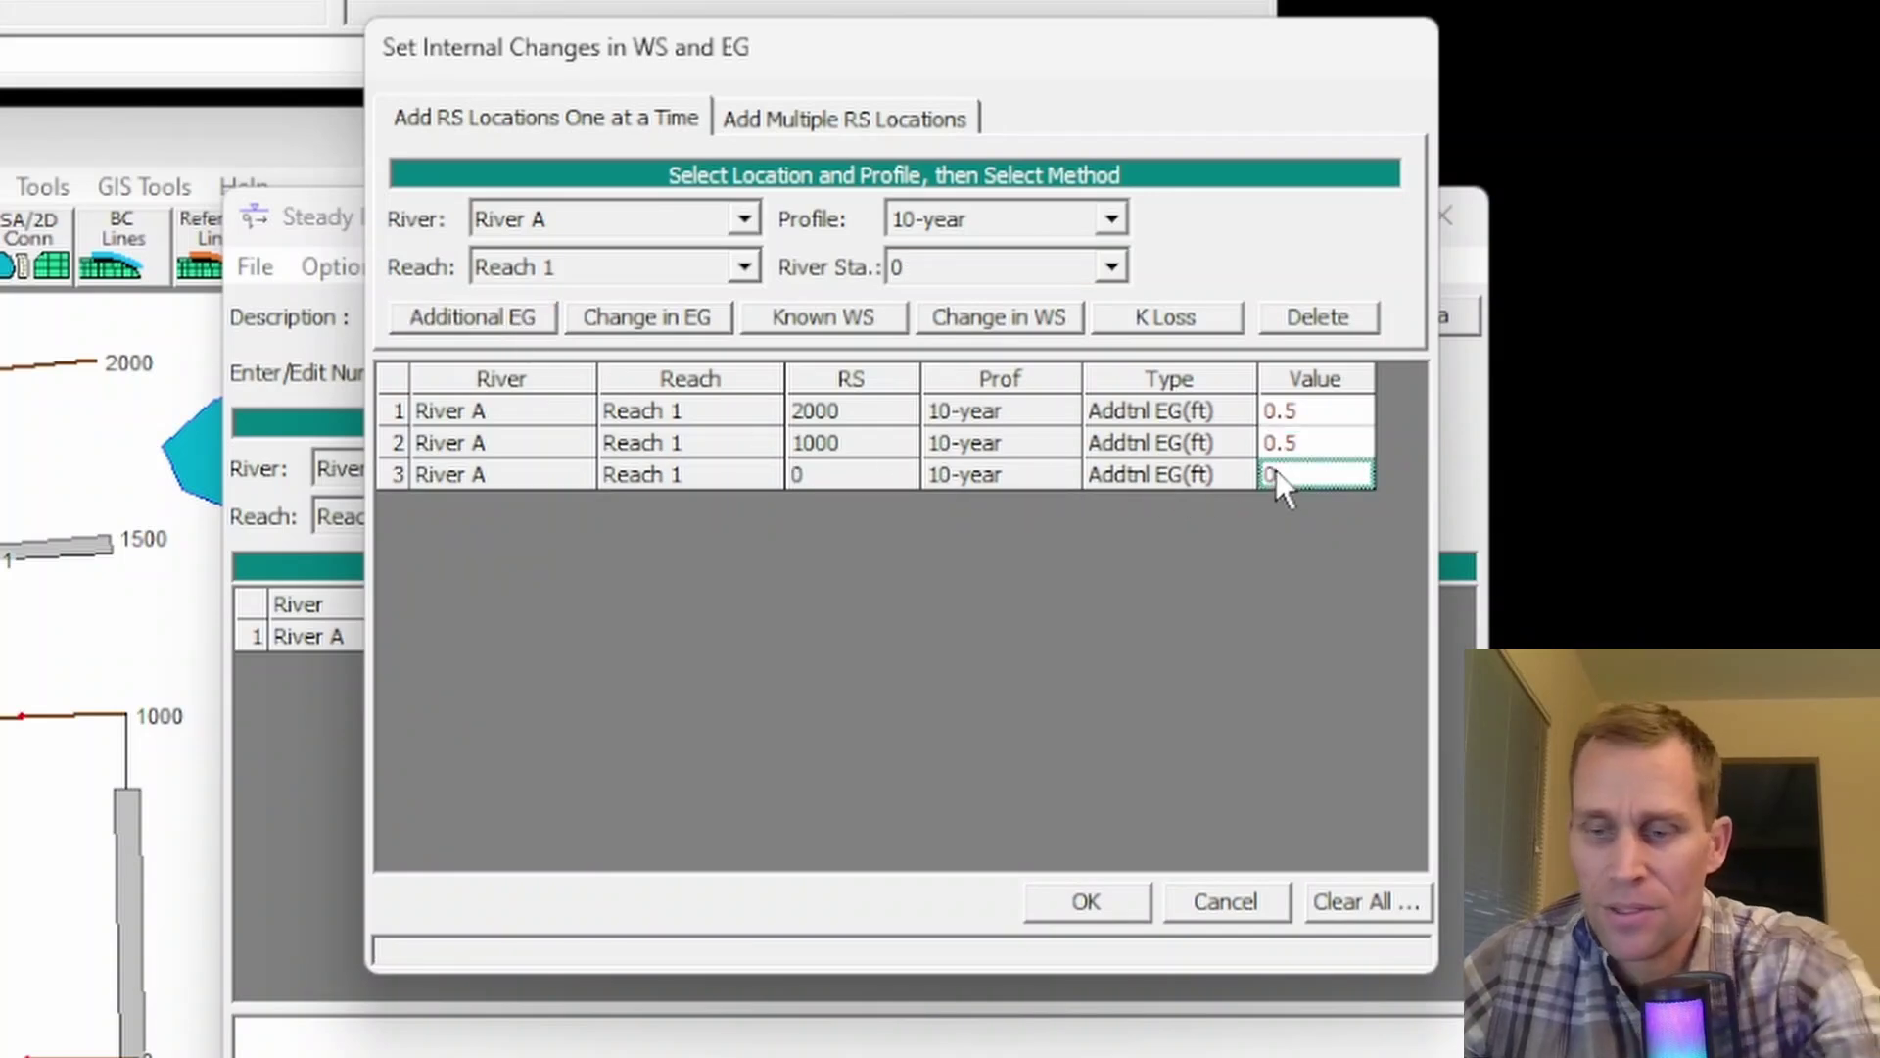
{"action": "type", "text": "0.5"}
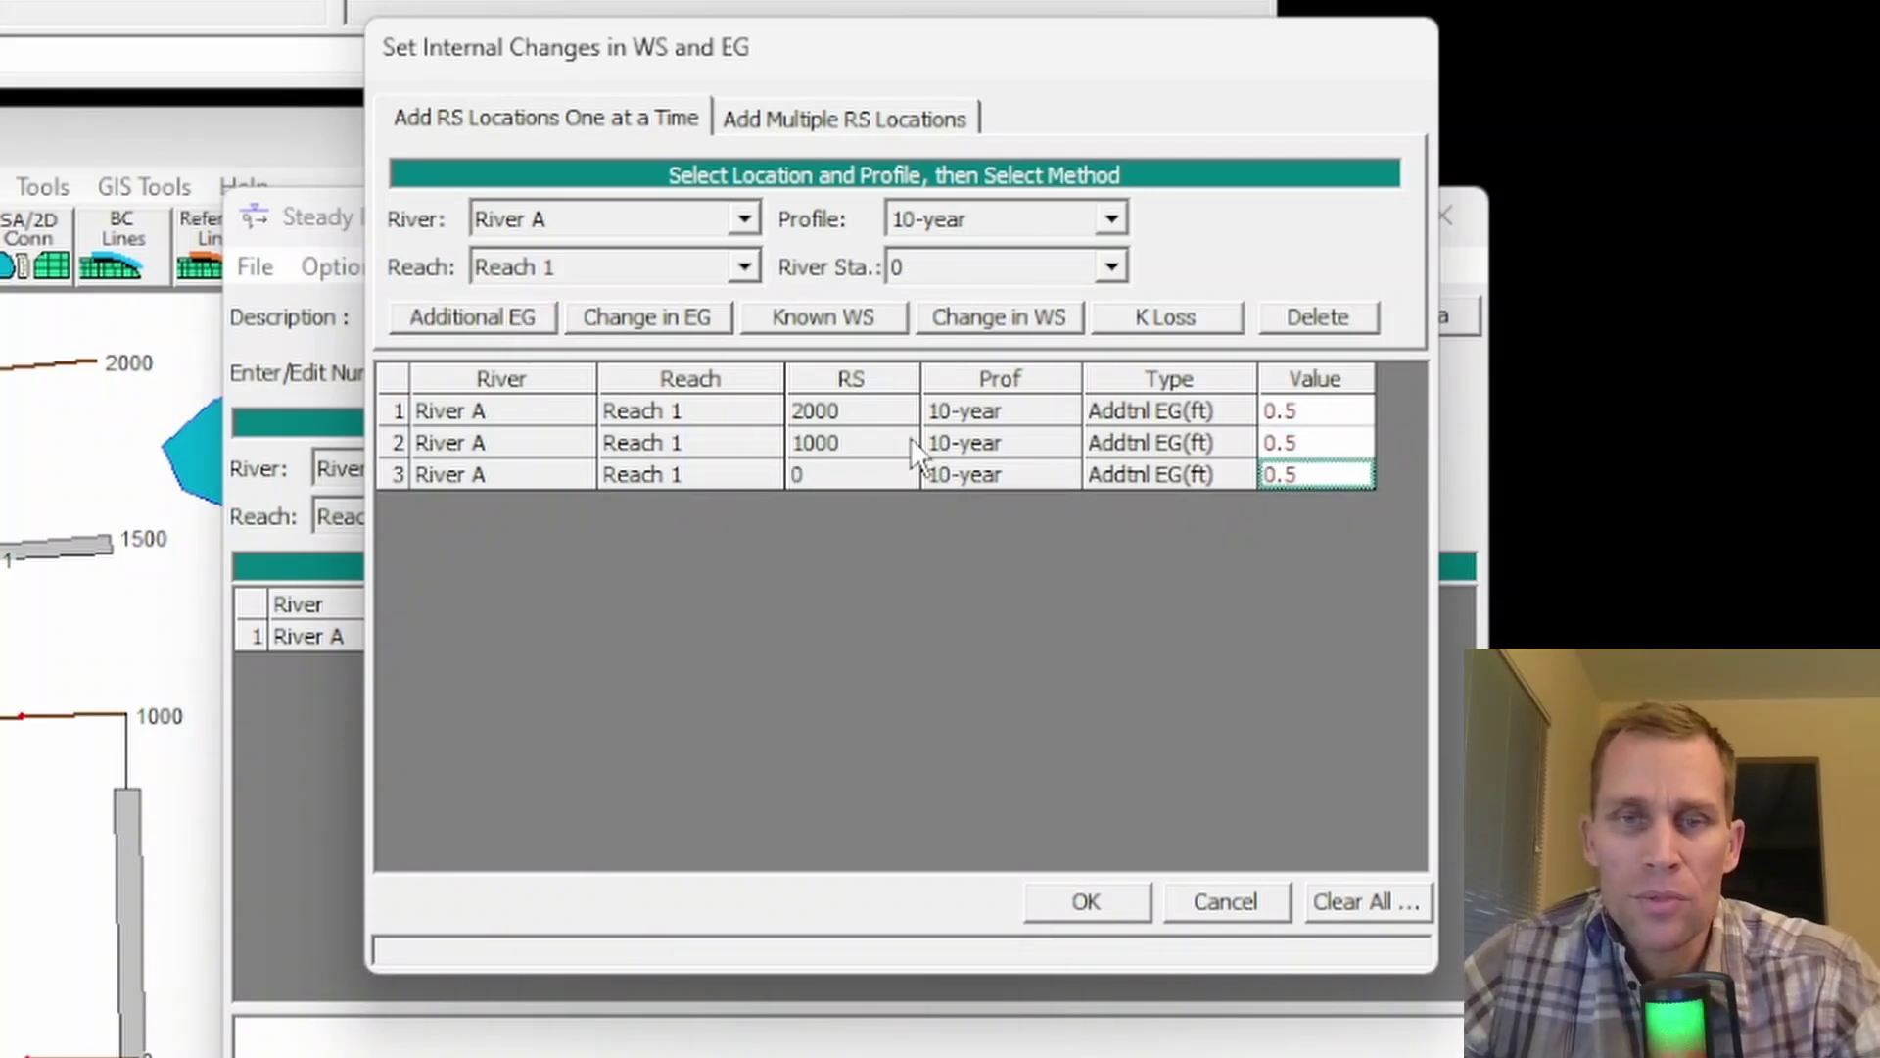
- Delete the river station 0 entry, then clear all remaining entries from the internal changes table
{"action": "key", "text": "Up"}
{"action": "key", "text": "Down"}
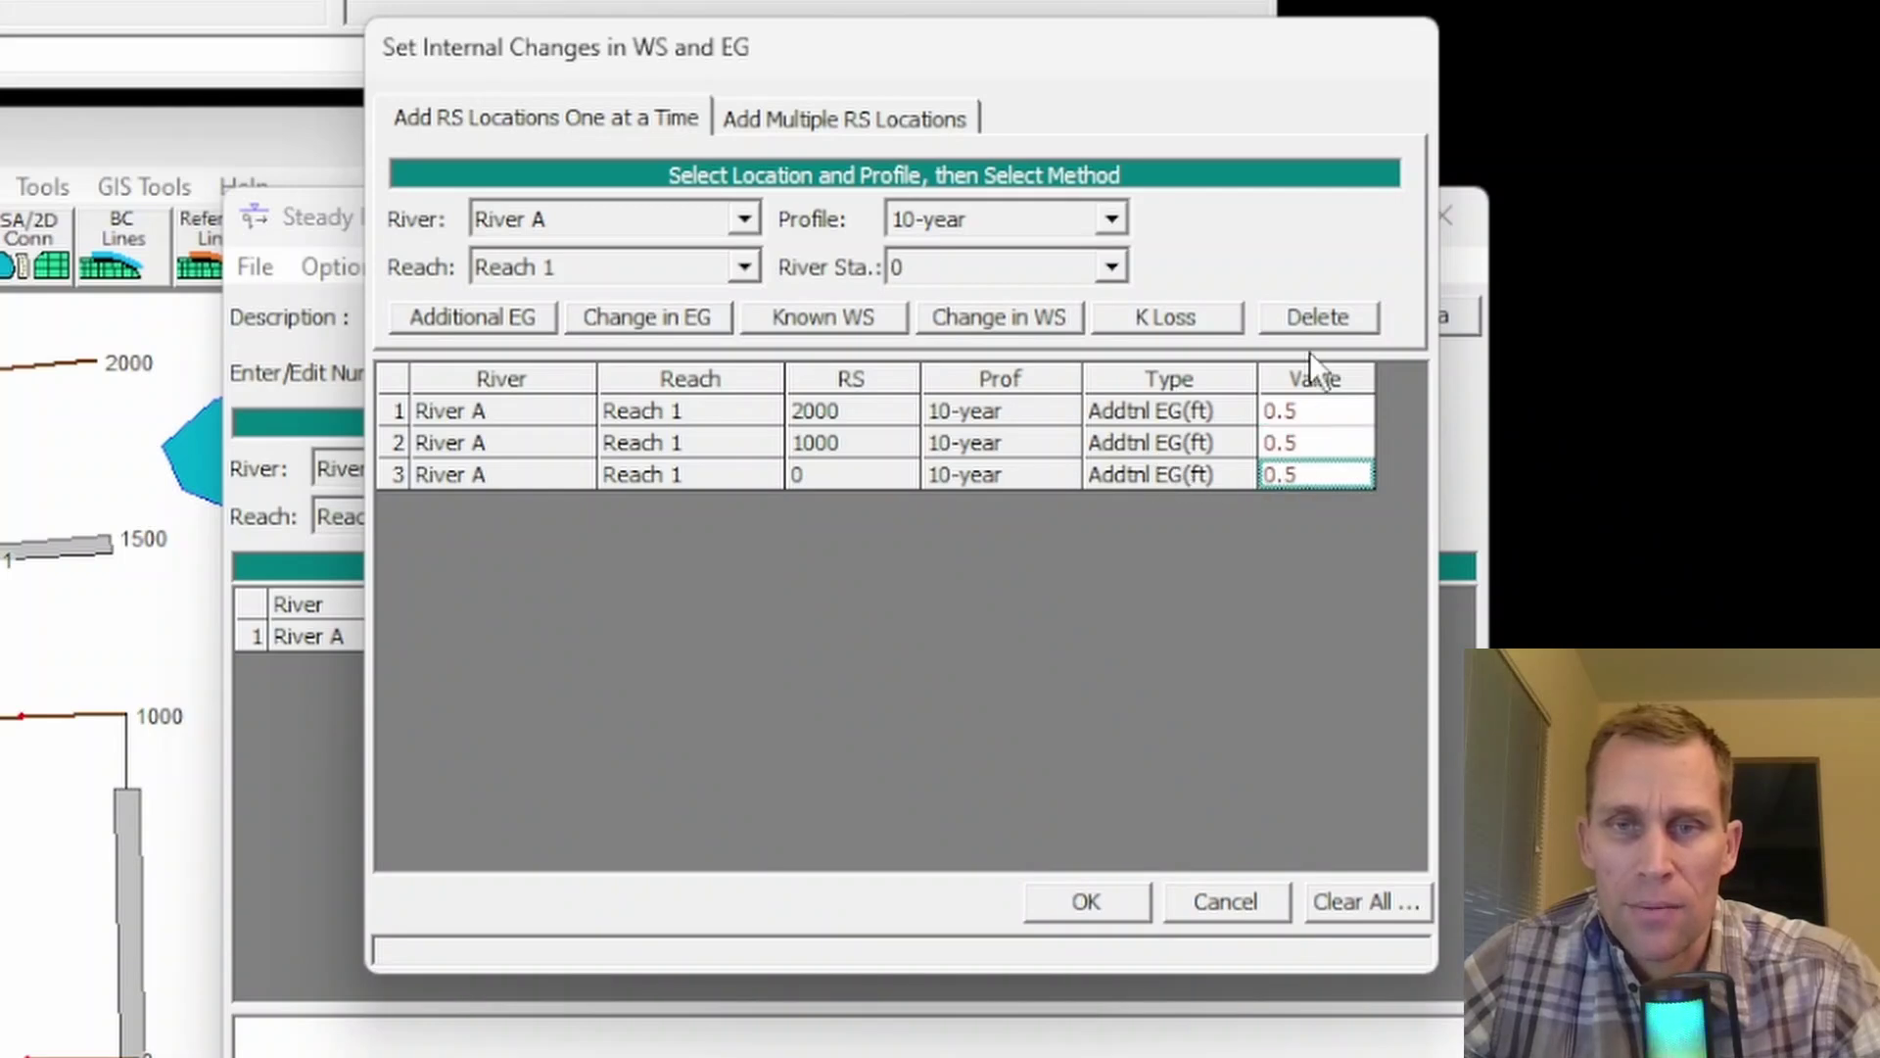
{"action": "left_click", "coordinate": [1313, 324]}
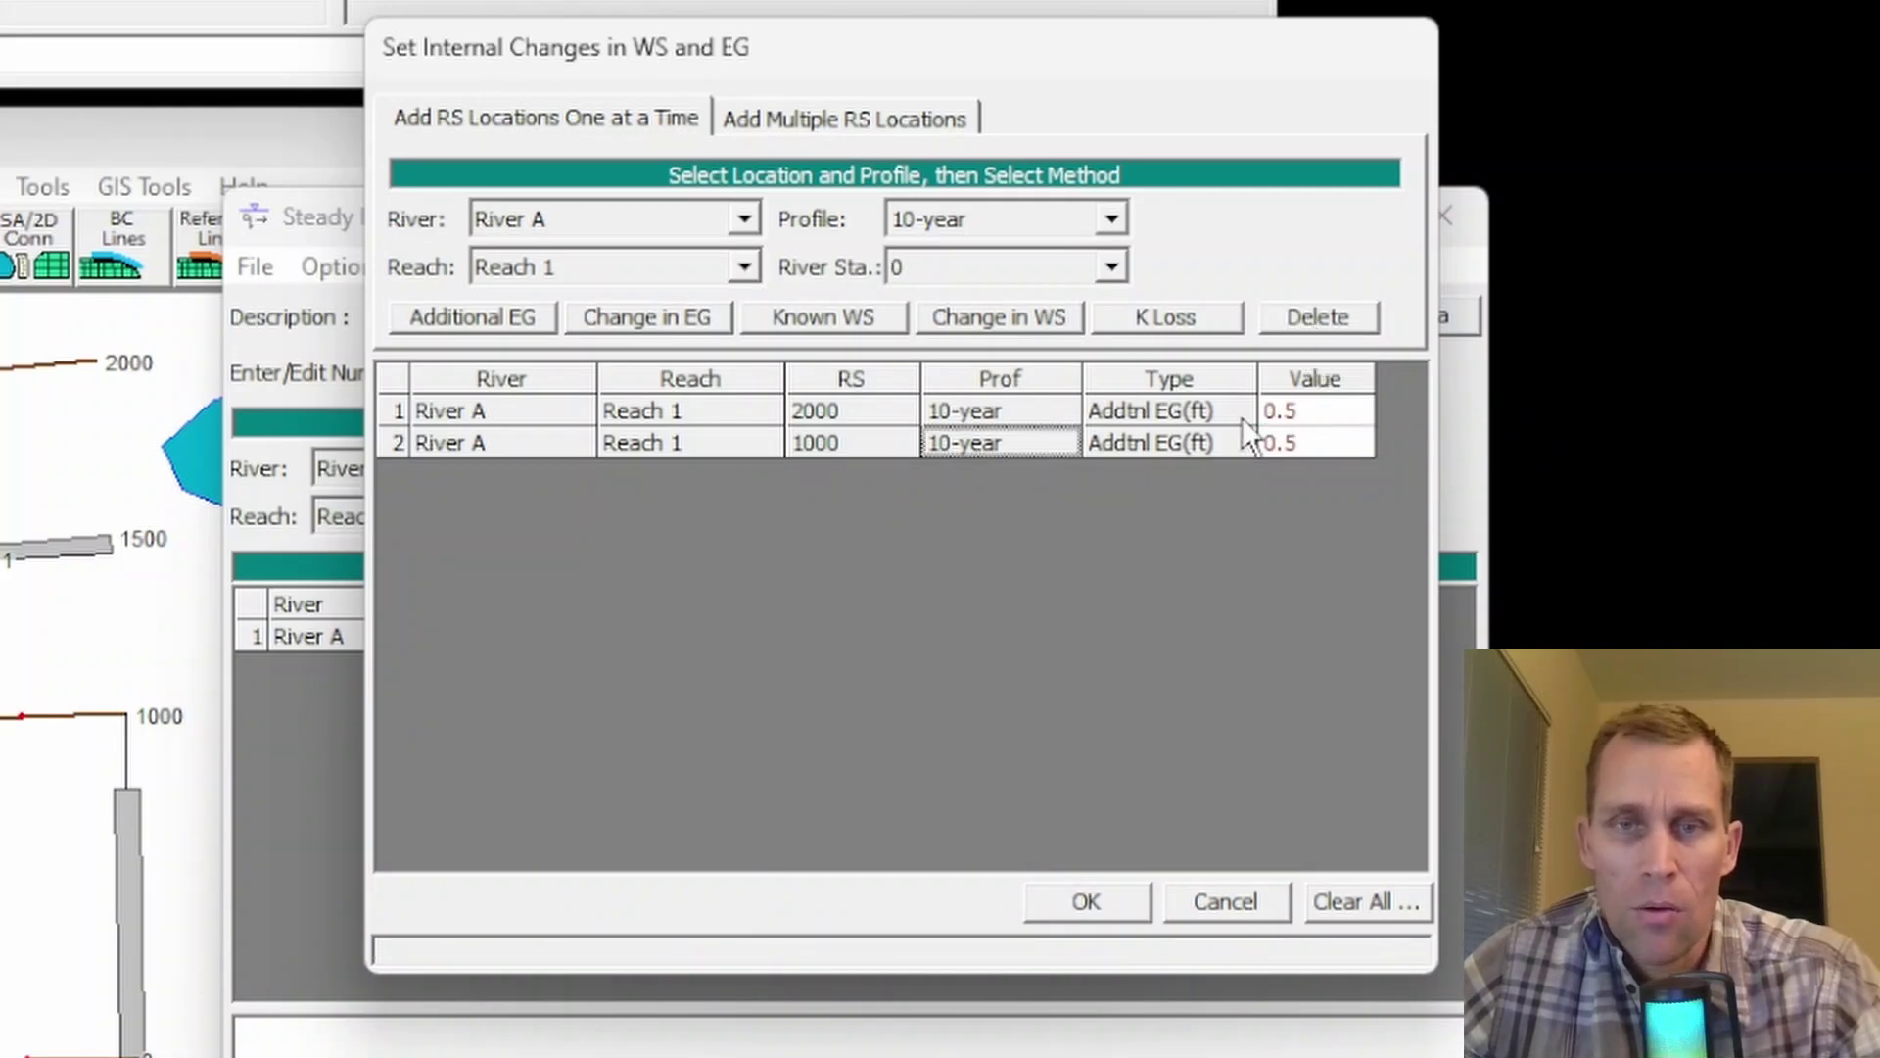
{"action": "left_click", "coordinate": [1348, 907]}
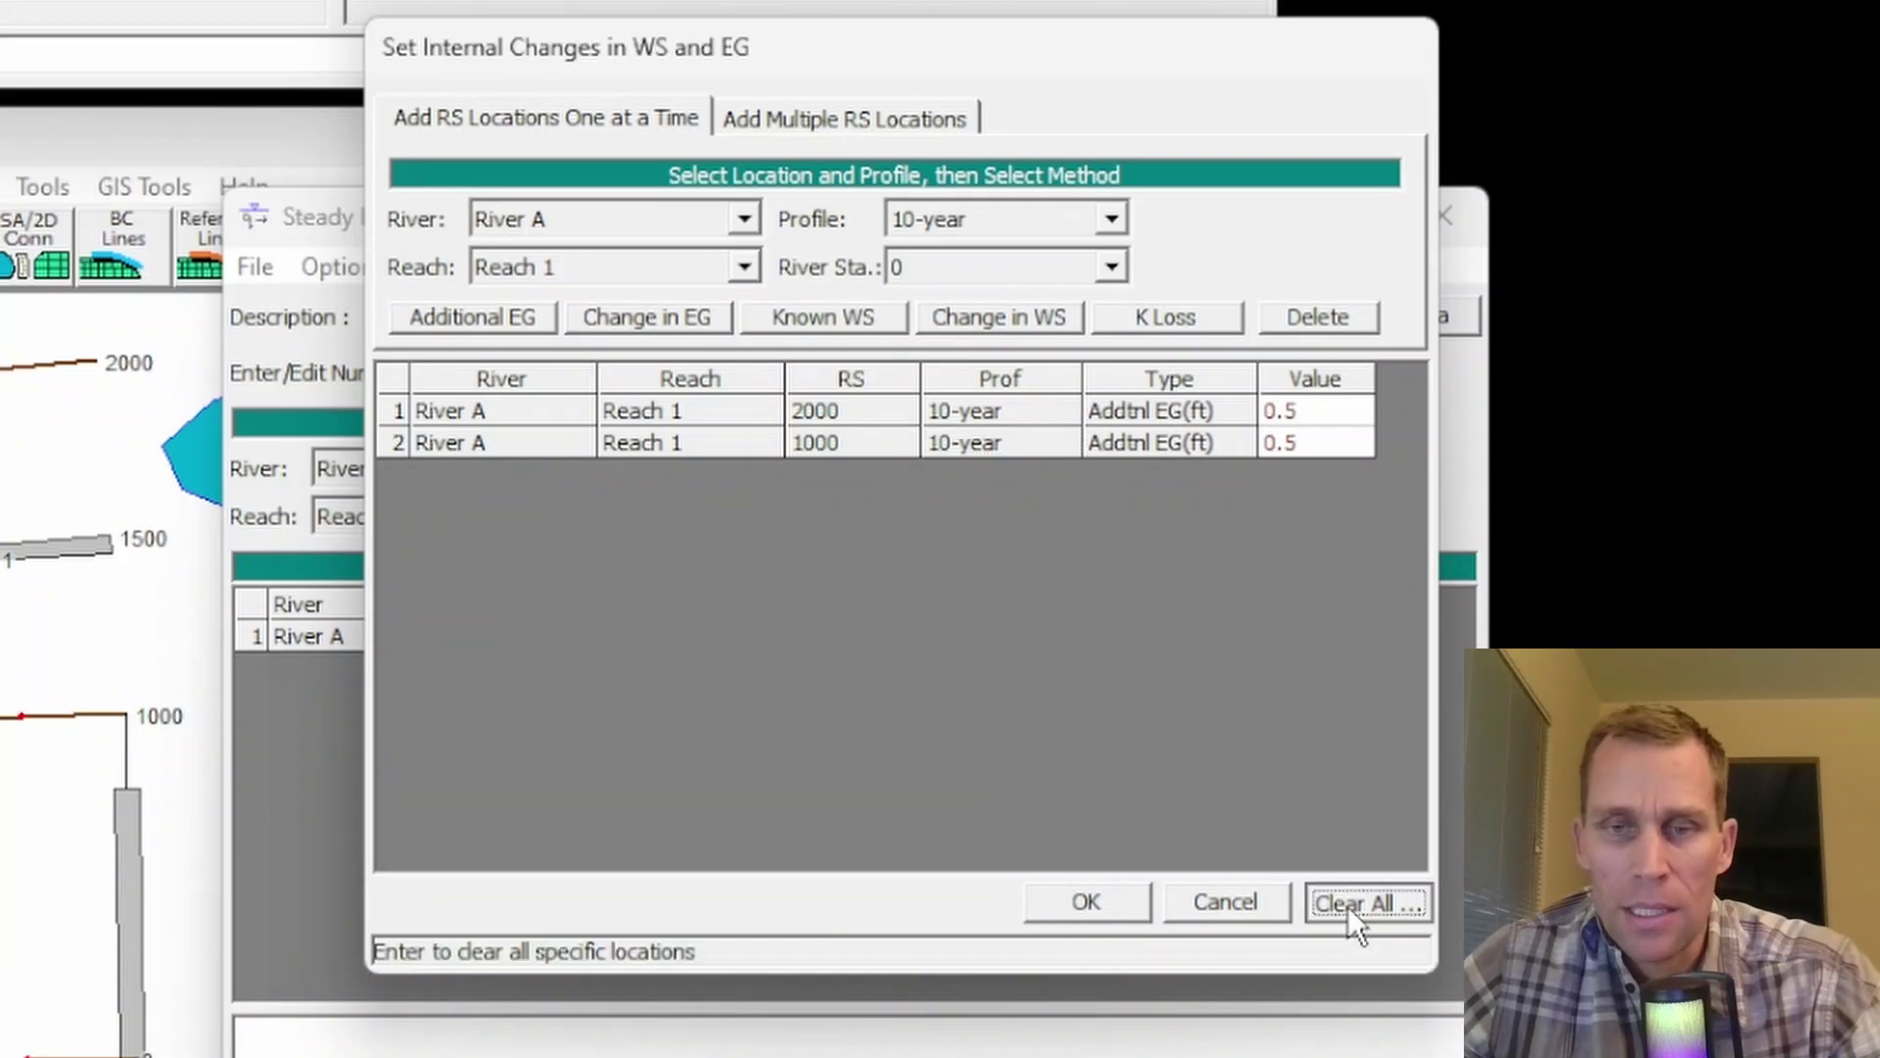
{"action": "left_click", "coordinate": [1024, 617]}
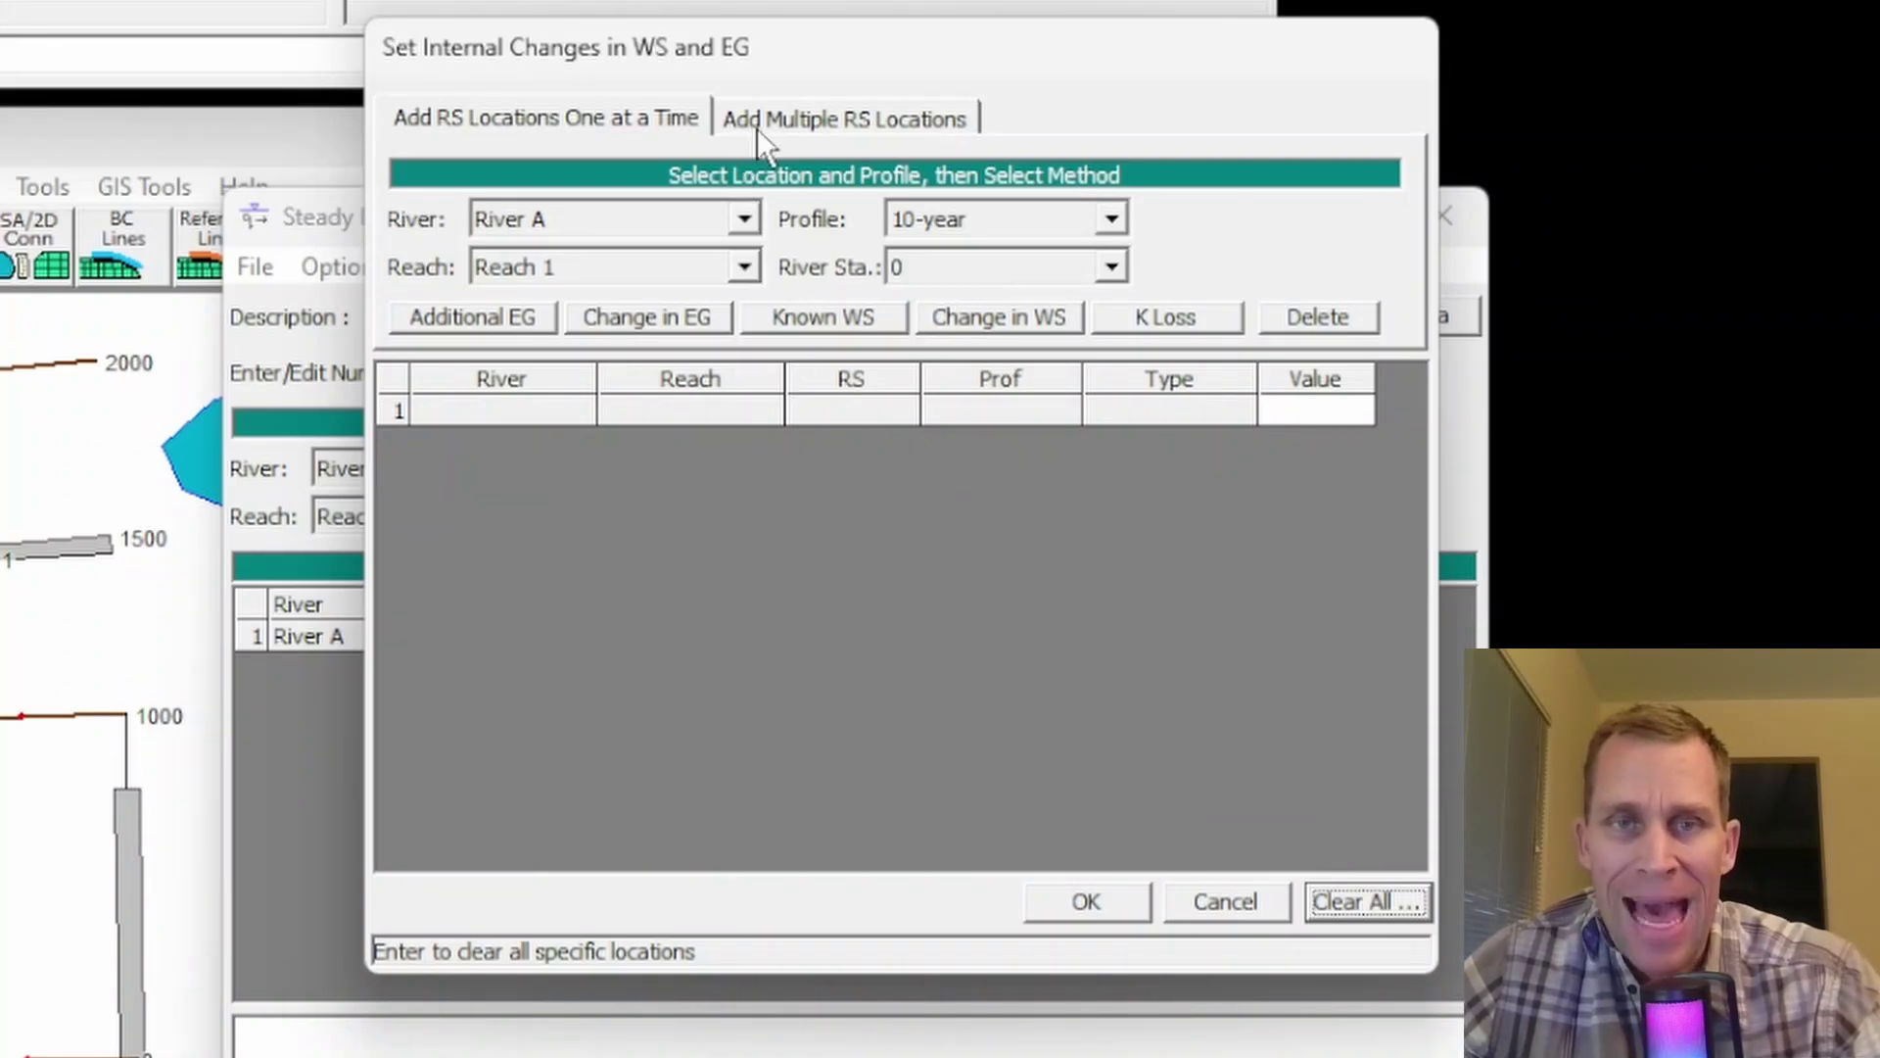
- Add Additional EG entries for the 10-year profile at all river stations of River A, Reach 1 in one go
{"action": "left_click", "coordinate": [885, 116]}
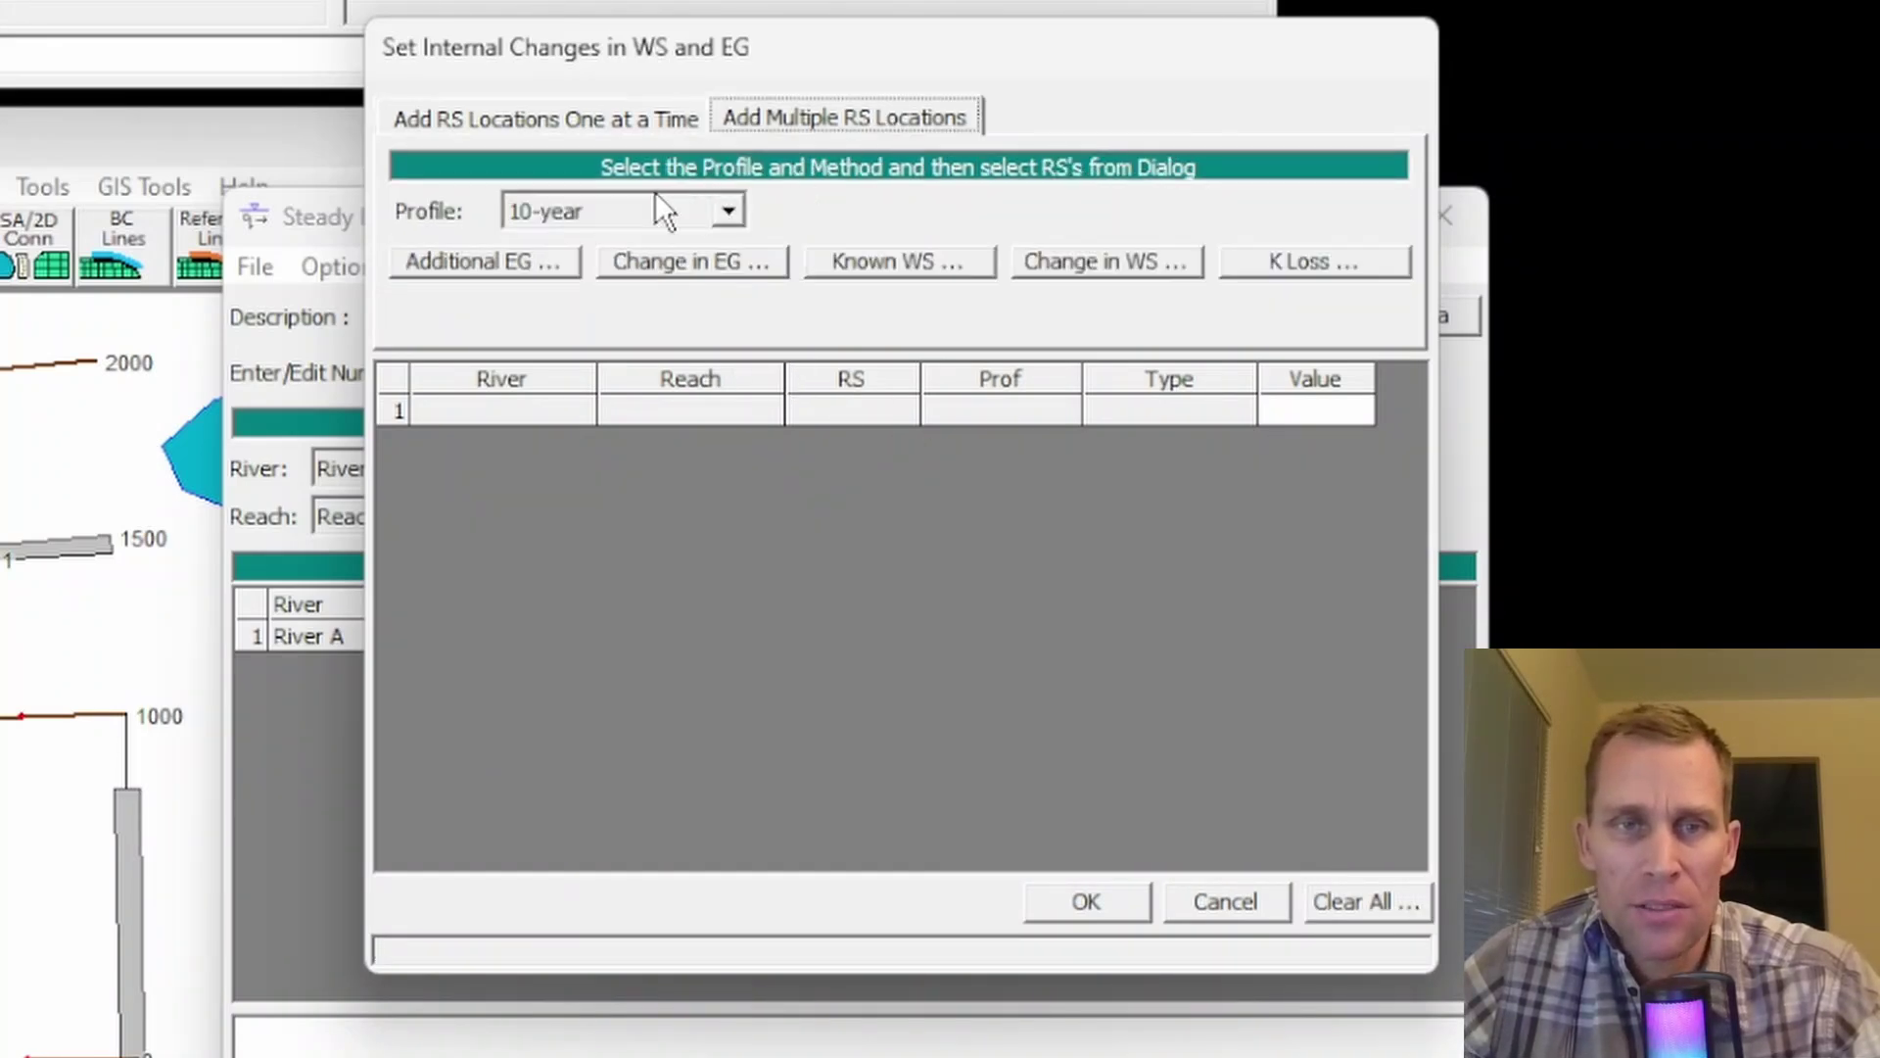
{"action": "left_click", "coordinate": [474, 268]}
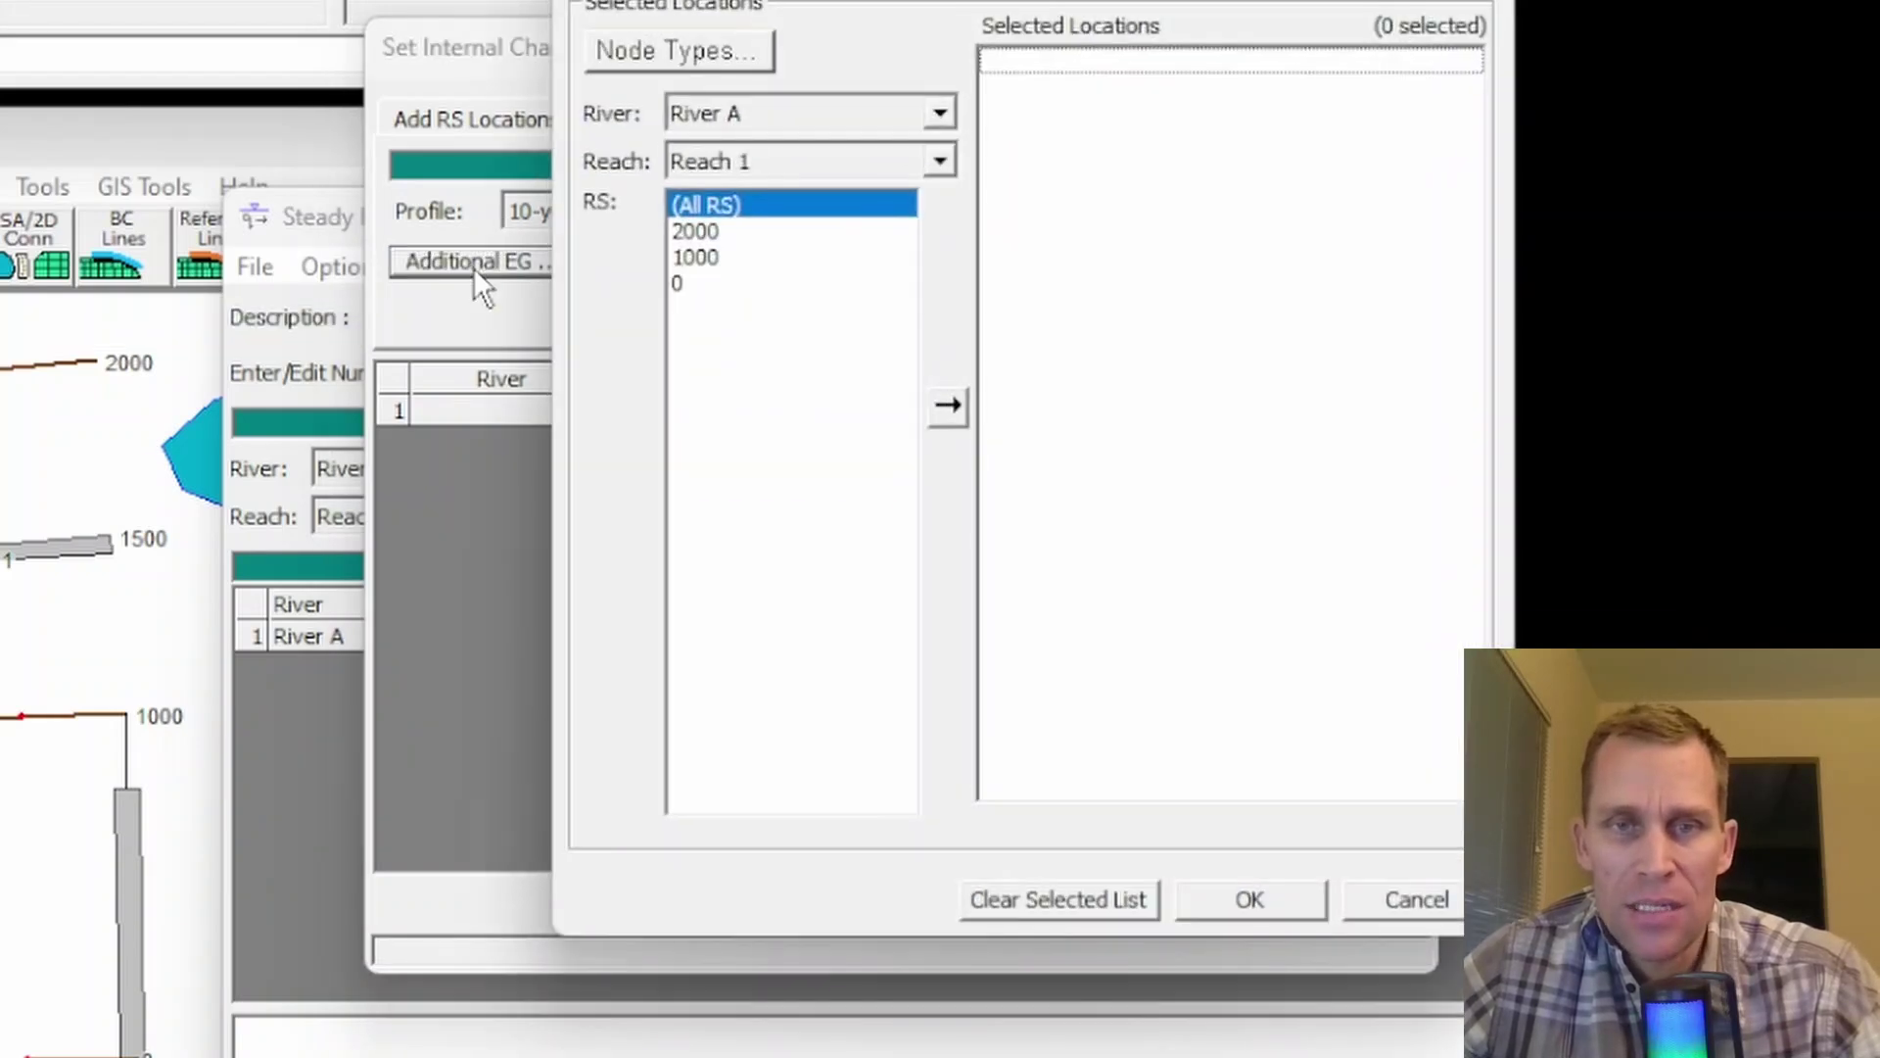
{"action": "double_click", "coordinate": [704, 206]}
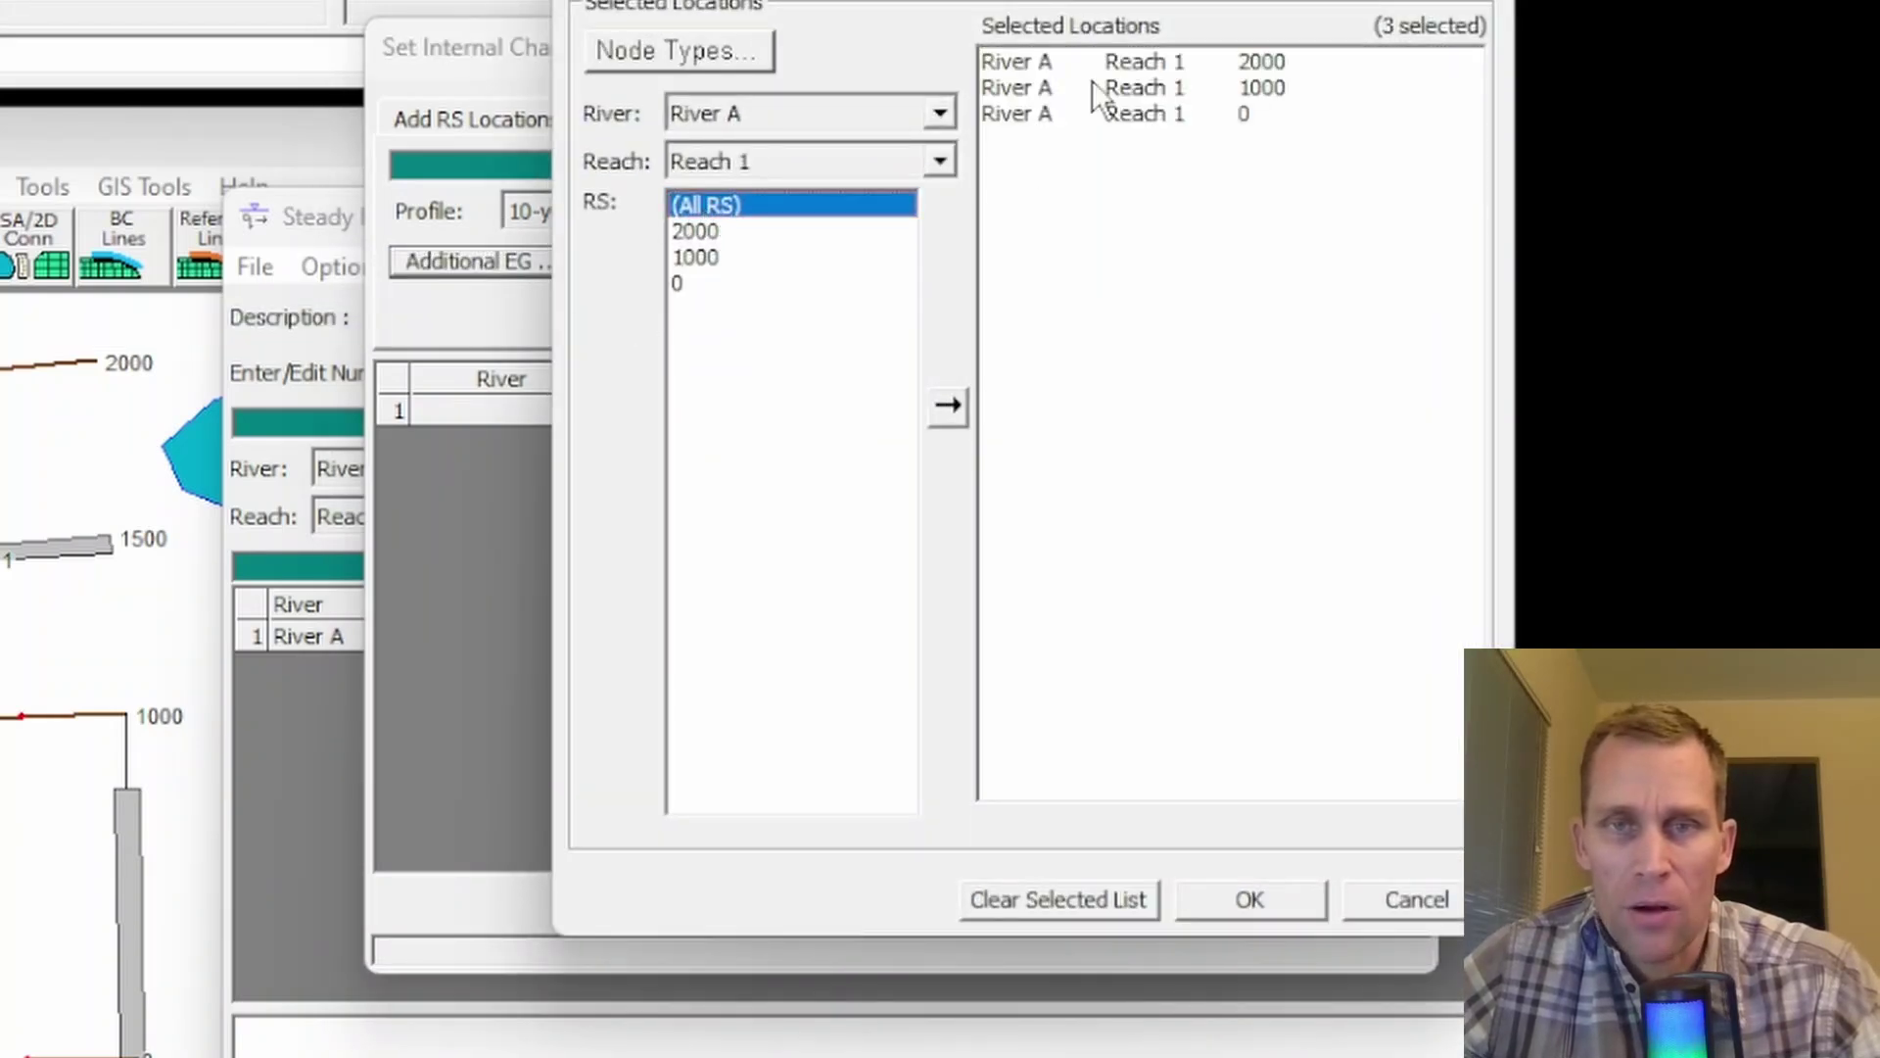
{"action": "left_click", "coordinate": [1239, 904]}
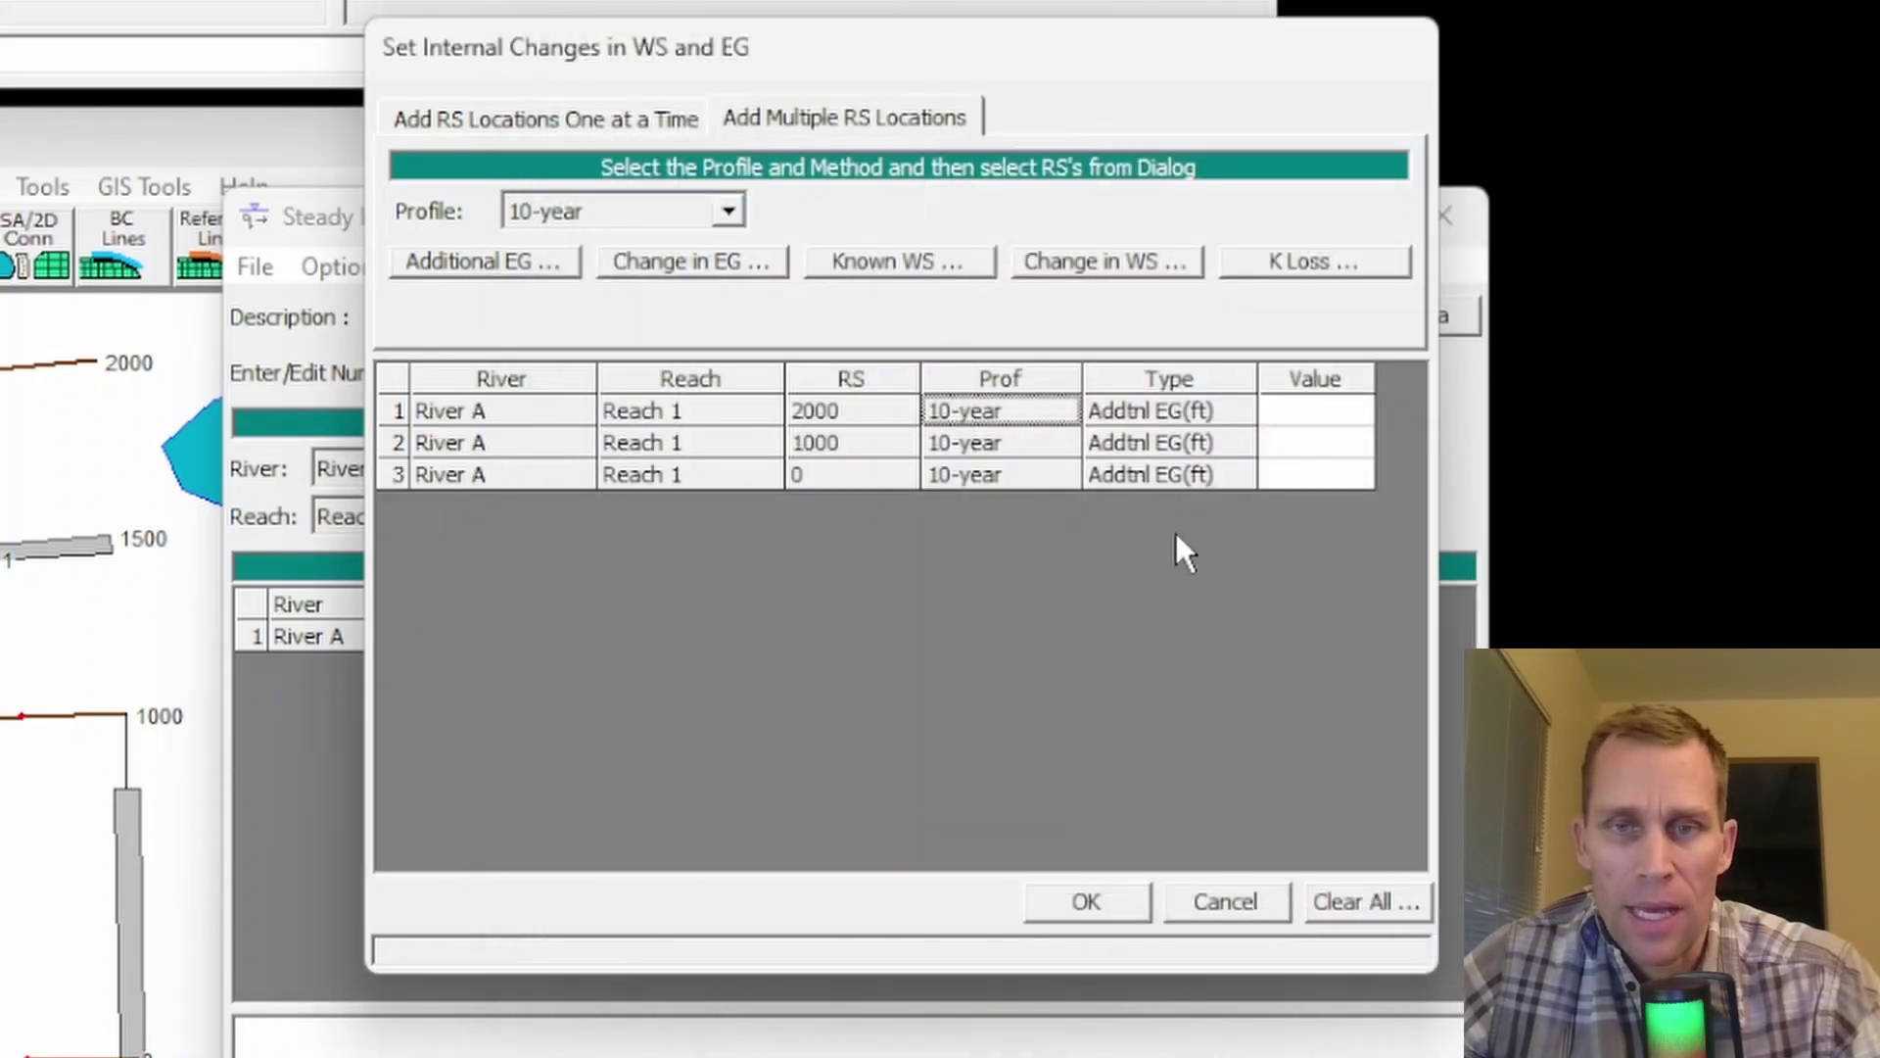
- Set the additional EG value to 0.5 ft for river stations 2000, 1000 and 0
{"action": "left_click", "coordinate": [1292, 412]}
{"action": "type", "text": ".5"}
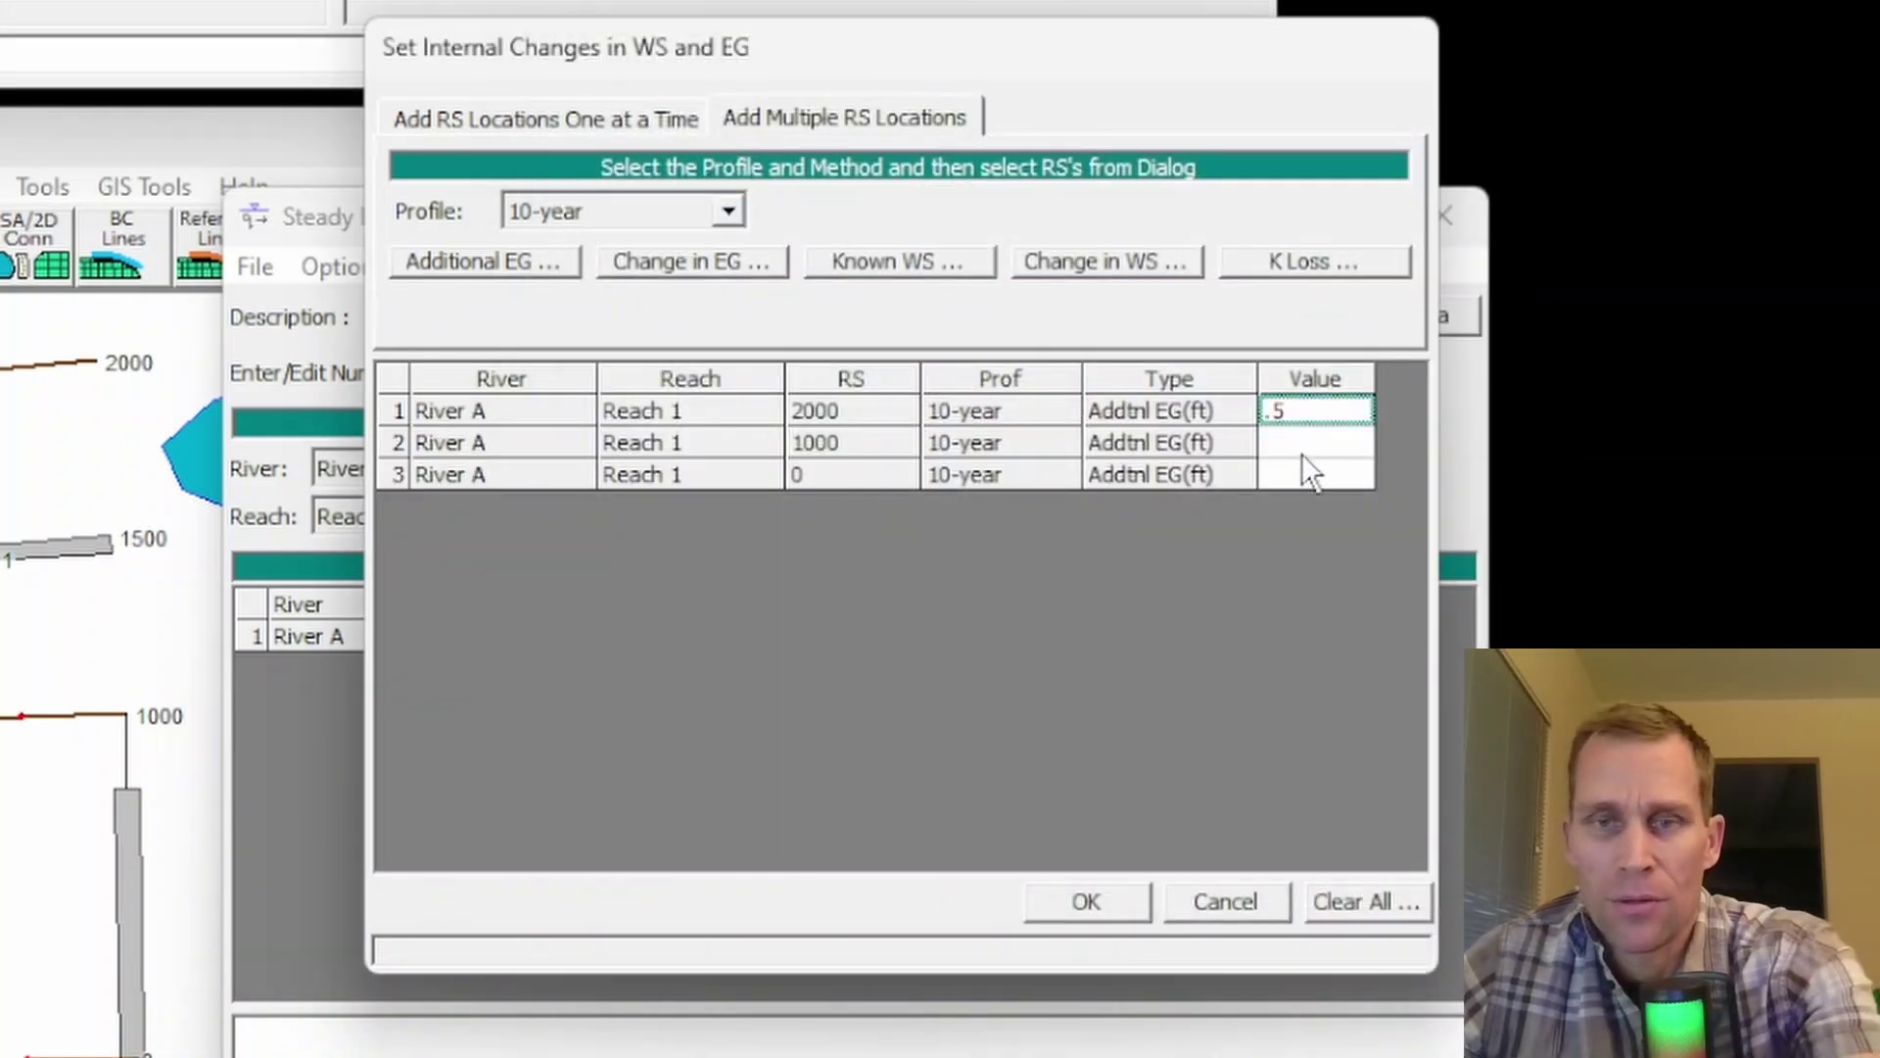
{"action": "left_click", "coordinate": [1302, 446]}
{"action": "type", "text": ".5"}
{"action": "left_click", "coordinate": [1297, 474]}
{"action": "type", "text": ".5"}
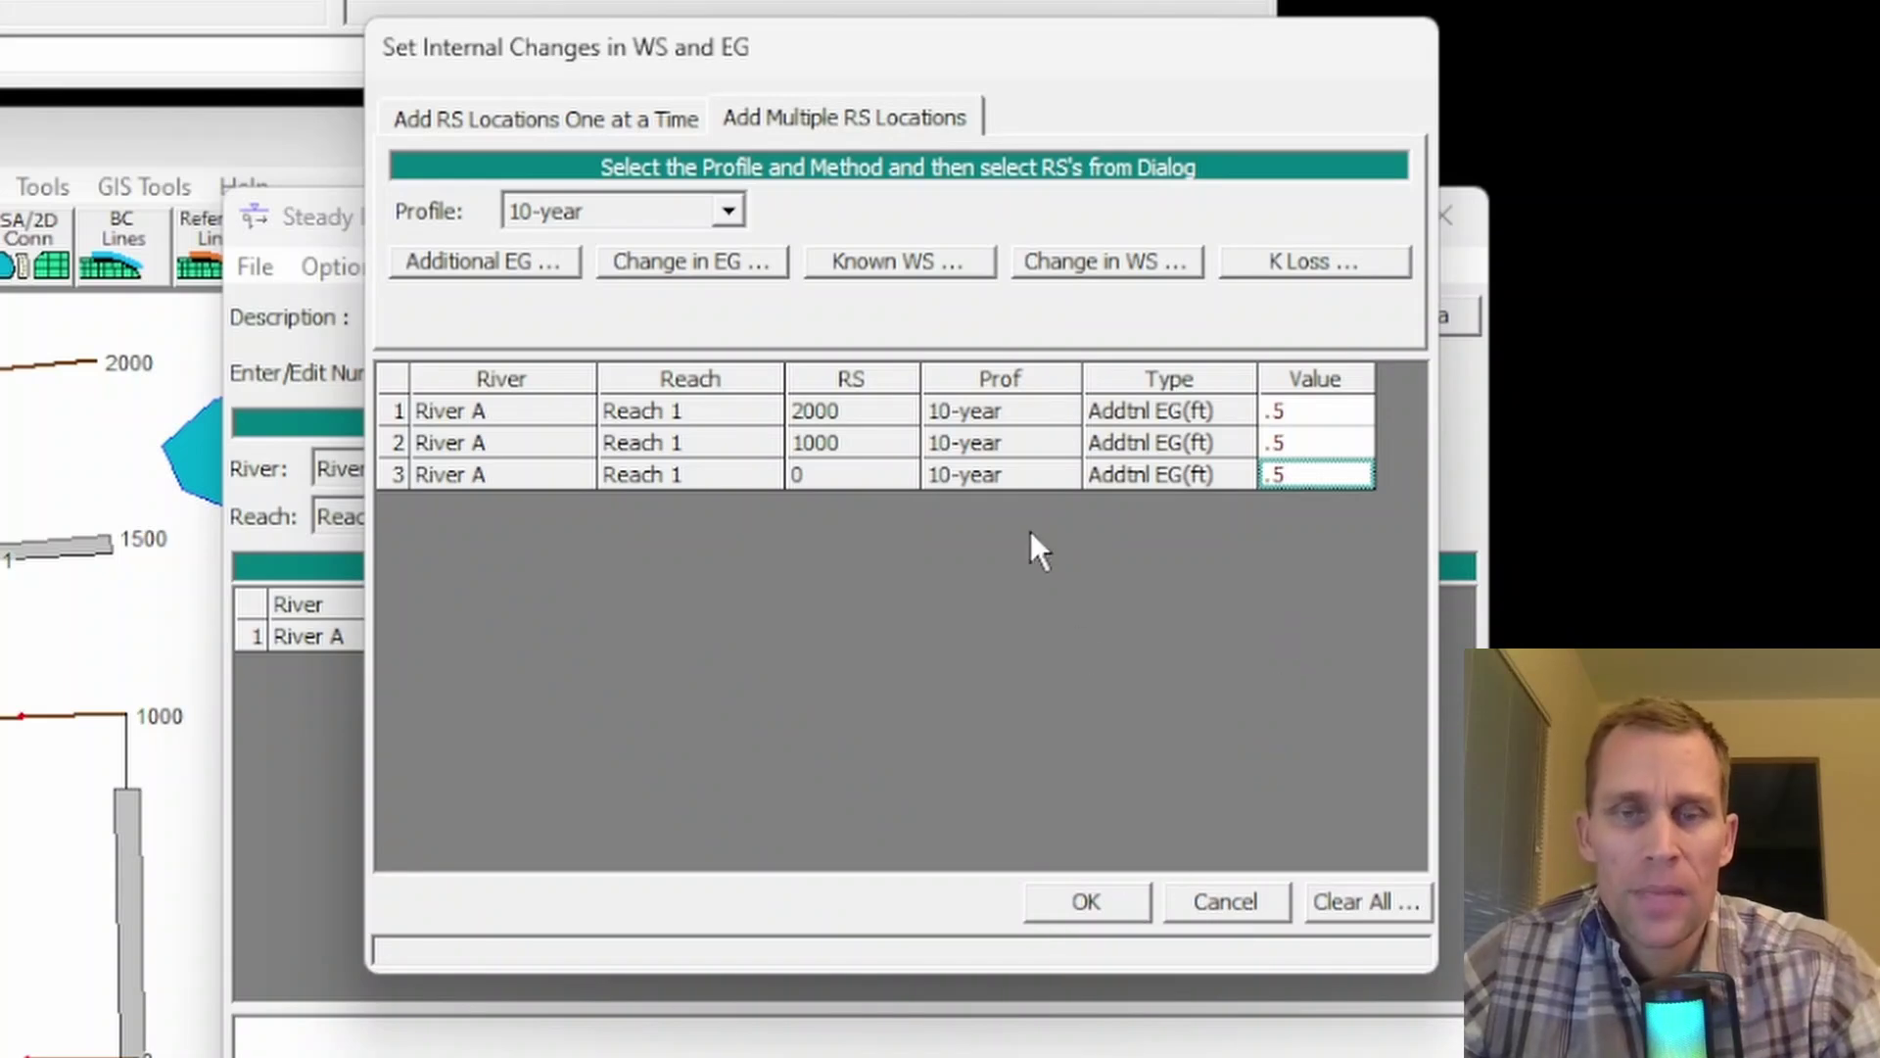
- Return to adding river stations one at a time and clear every internal change entry
{"action": "left_click", "coordinate": [545, 116]}
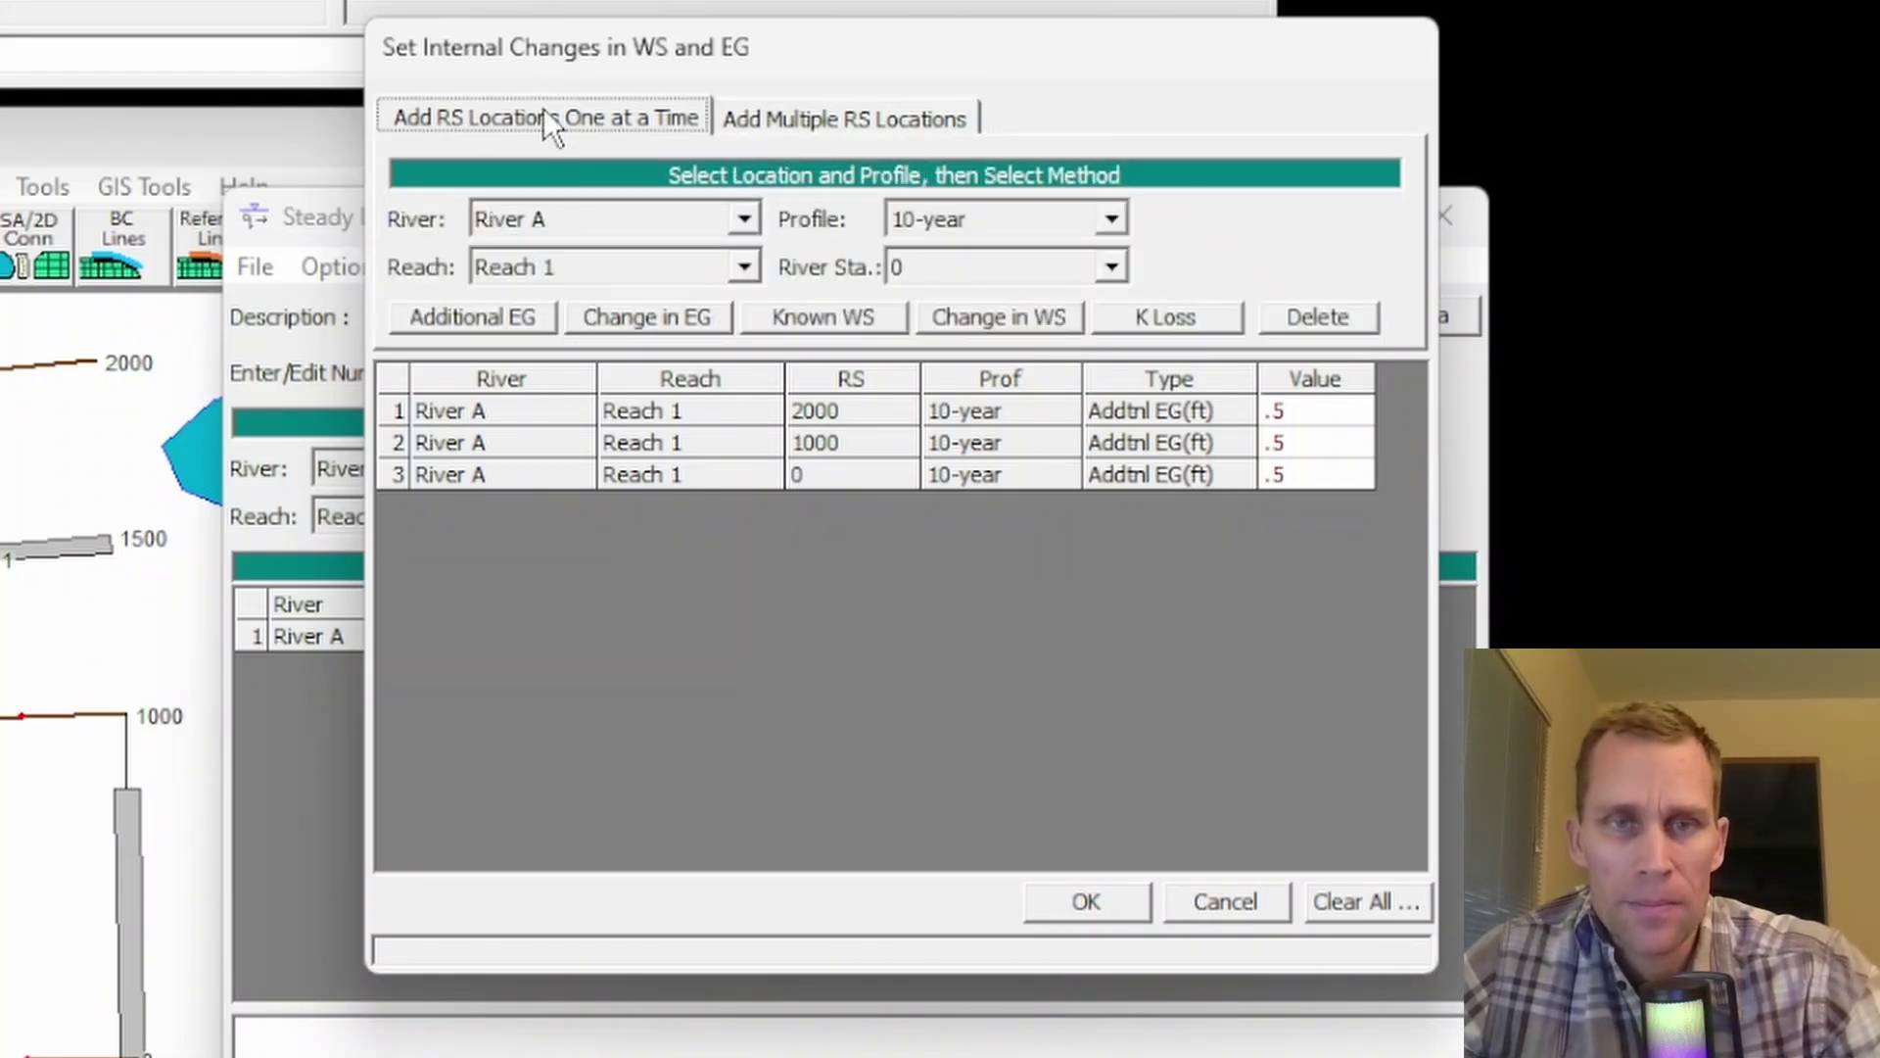
{"action": "left_click", "coordinate": [1357, 901]}
{"action": "left_click", "coordinate": [1019, 628]}
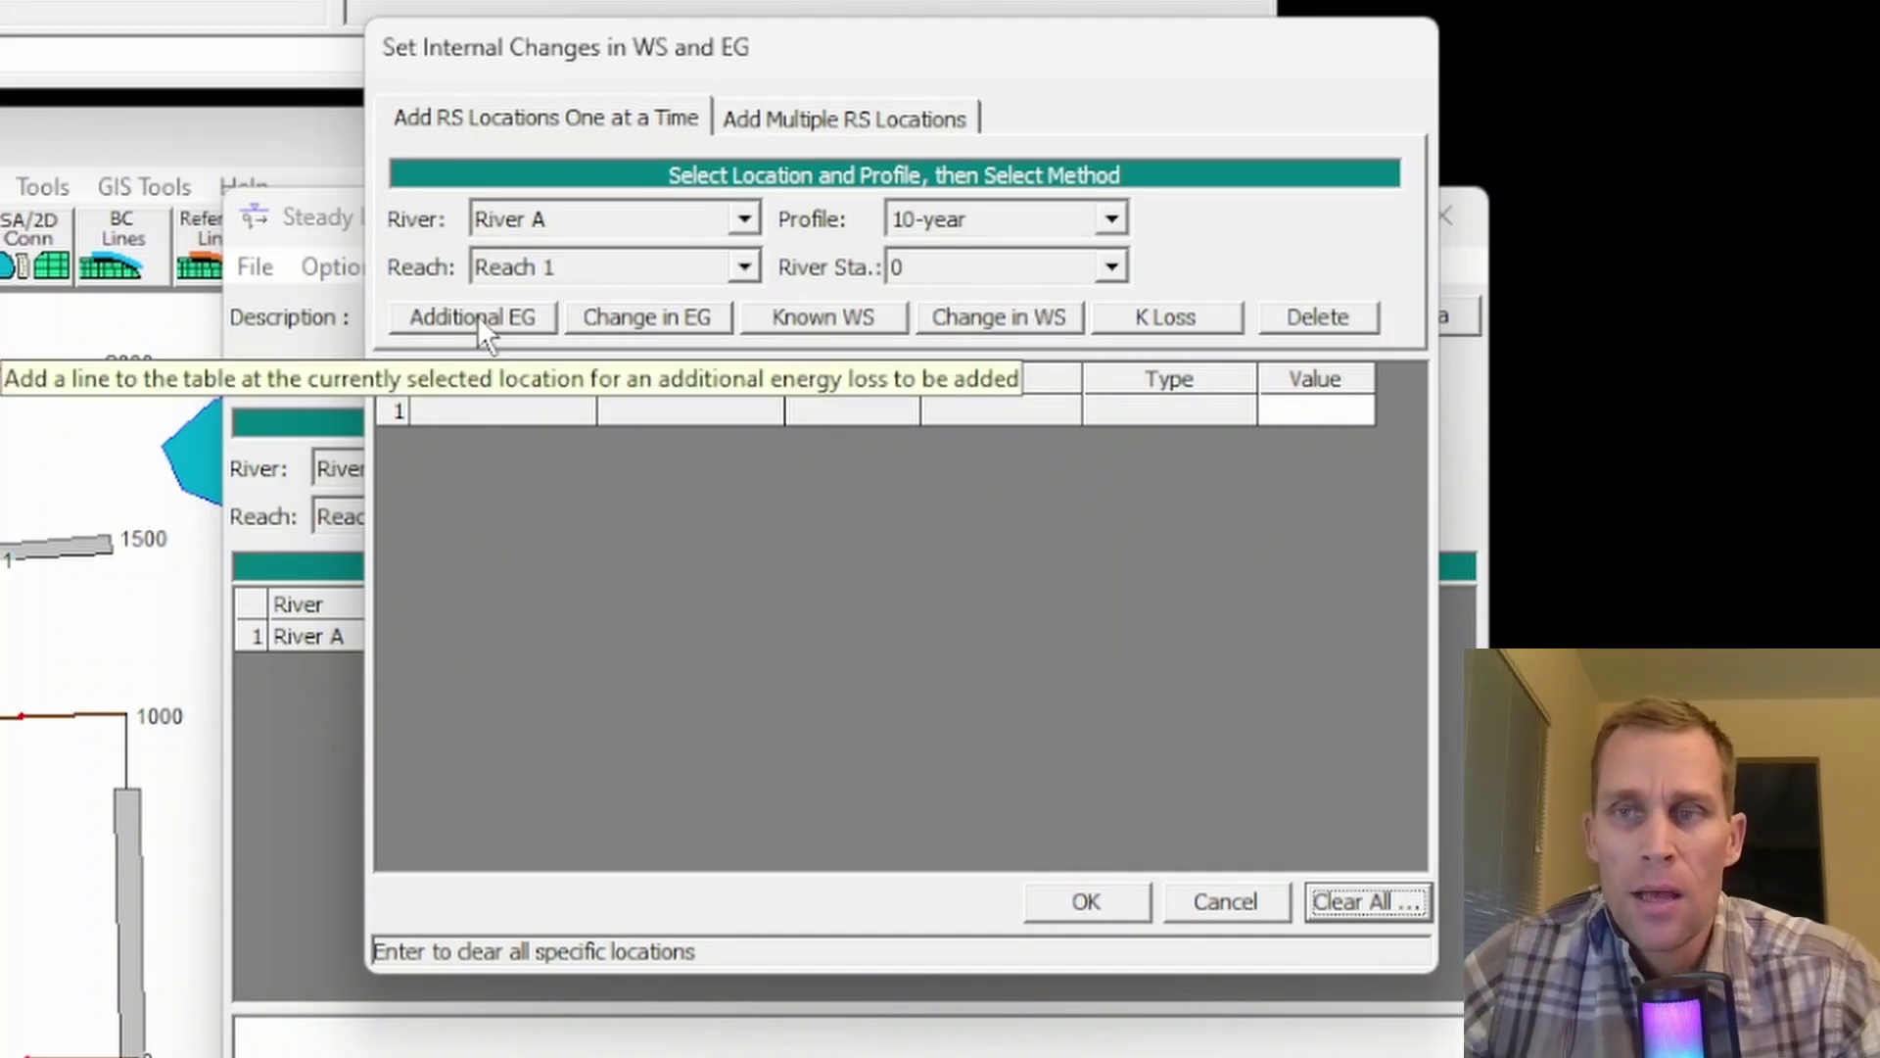
- Add an additional EG of 0.5 ft for the 10-year profile at river station 2000
{"action": "left_click", "coordinate": [973, 259]}
{"action": "left_click", "coordinate": [970, 301]}
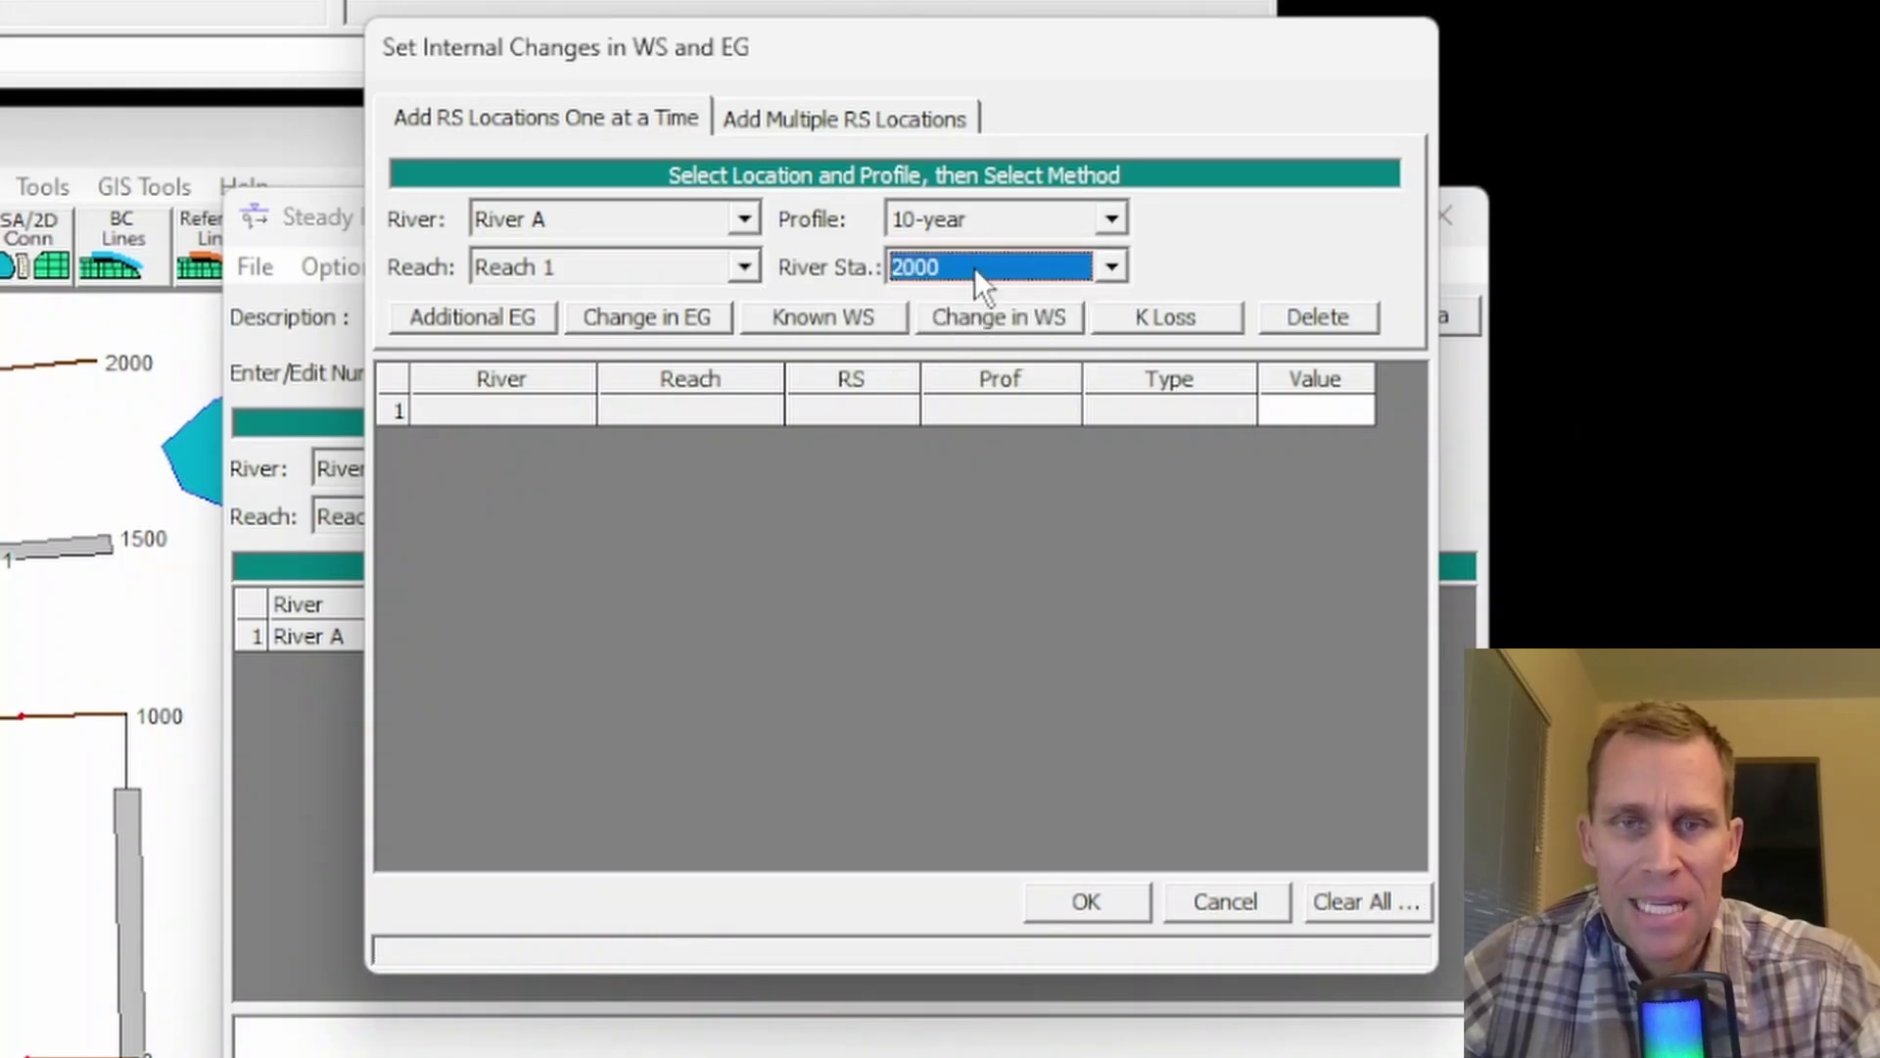
{"action": "left_click", "coordinate": [527, 323]}
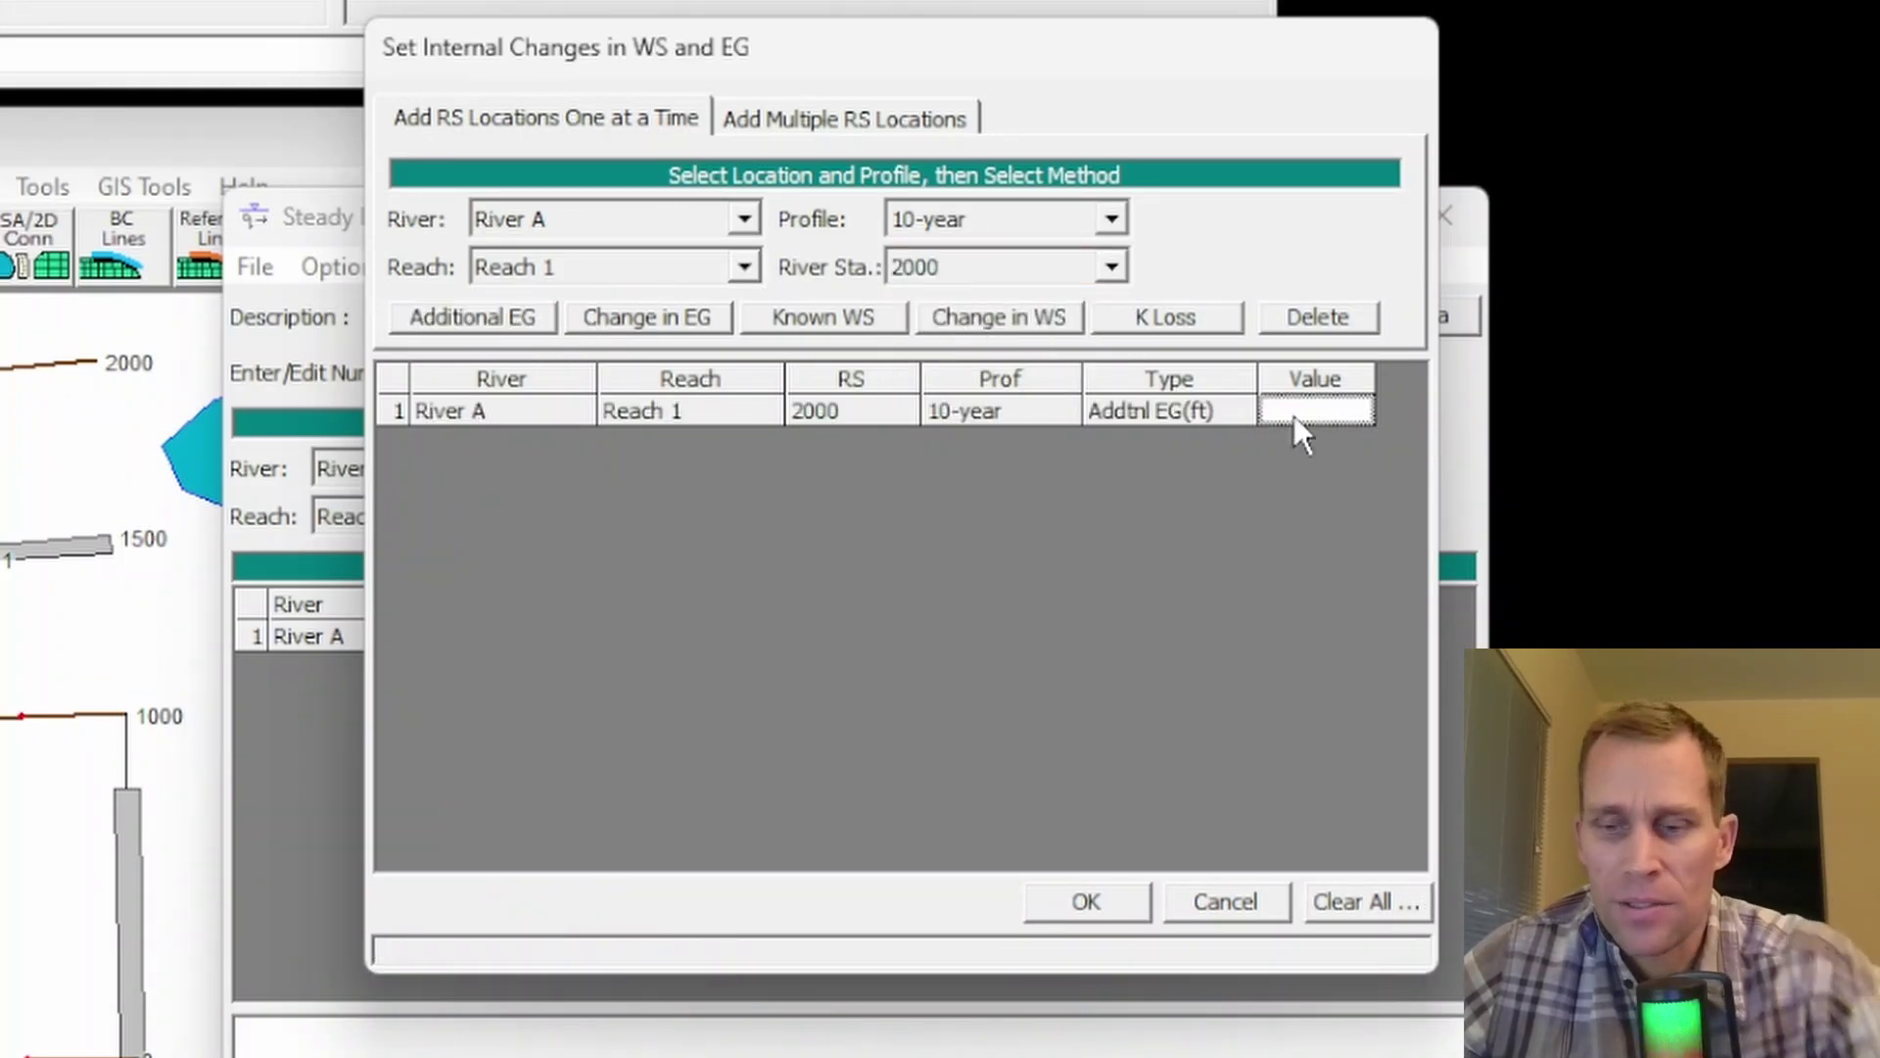
{"action": "type", "text": ".5"}
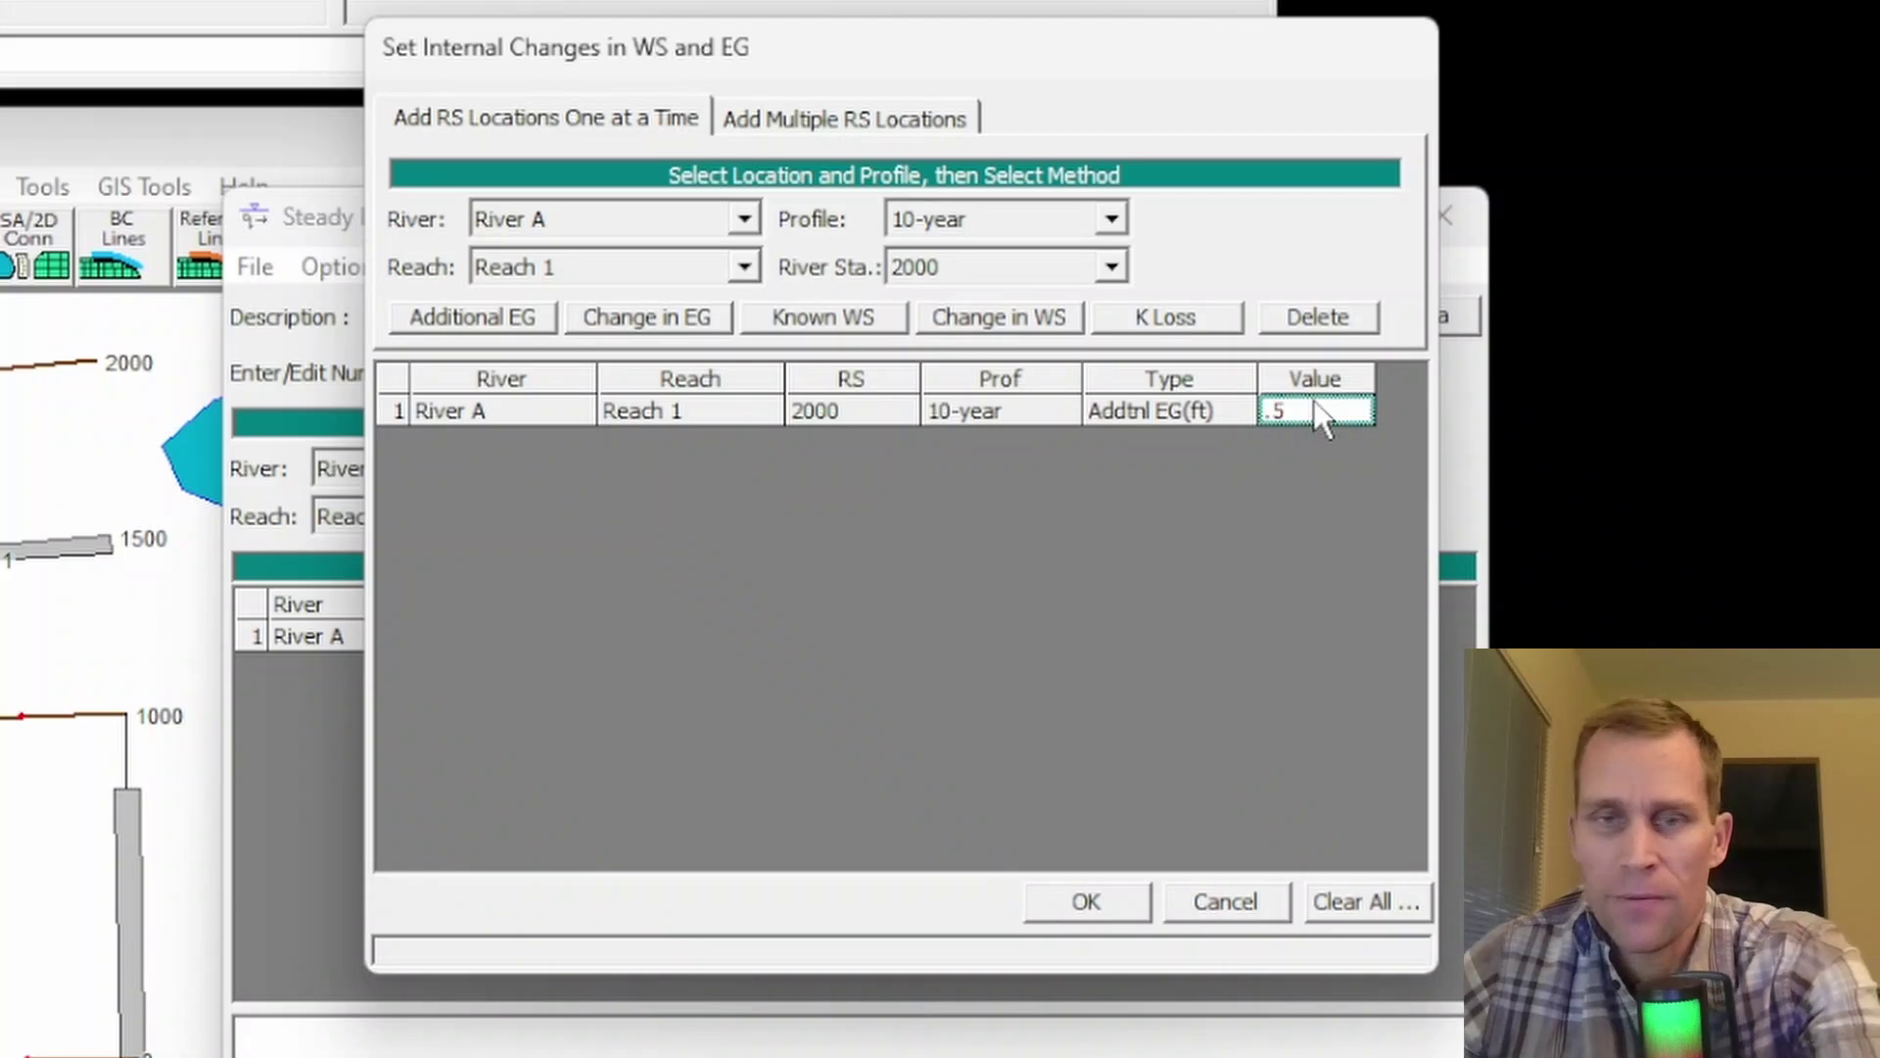
- Add an additional EG of 0.8 ft for the 100-year profile at river station 2000
{"action": "left_click", "coordinate": [1002, 225]}
{"action": "left_click", "coordinate": [997, 280]}
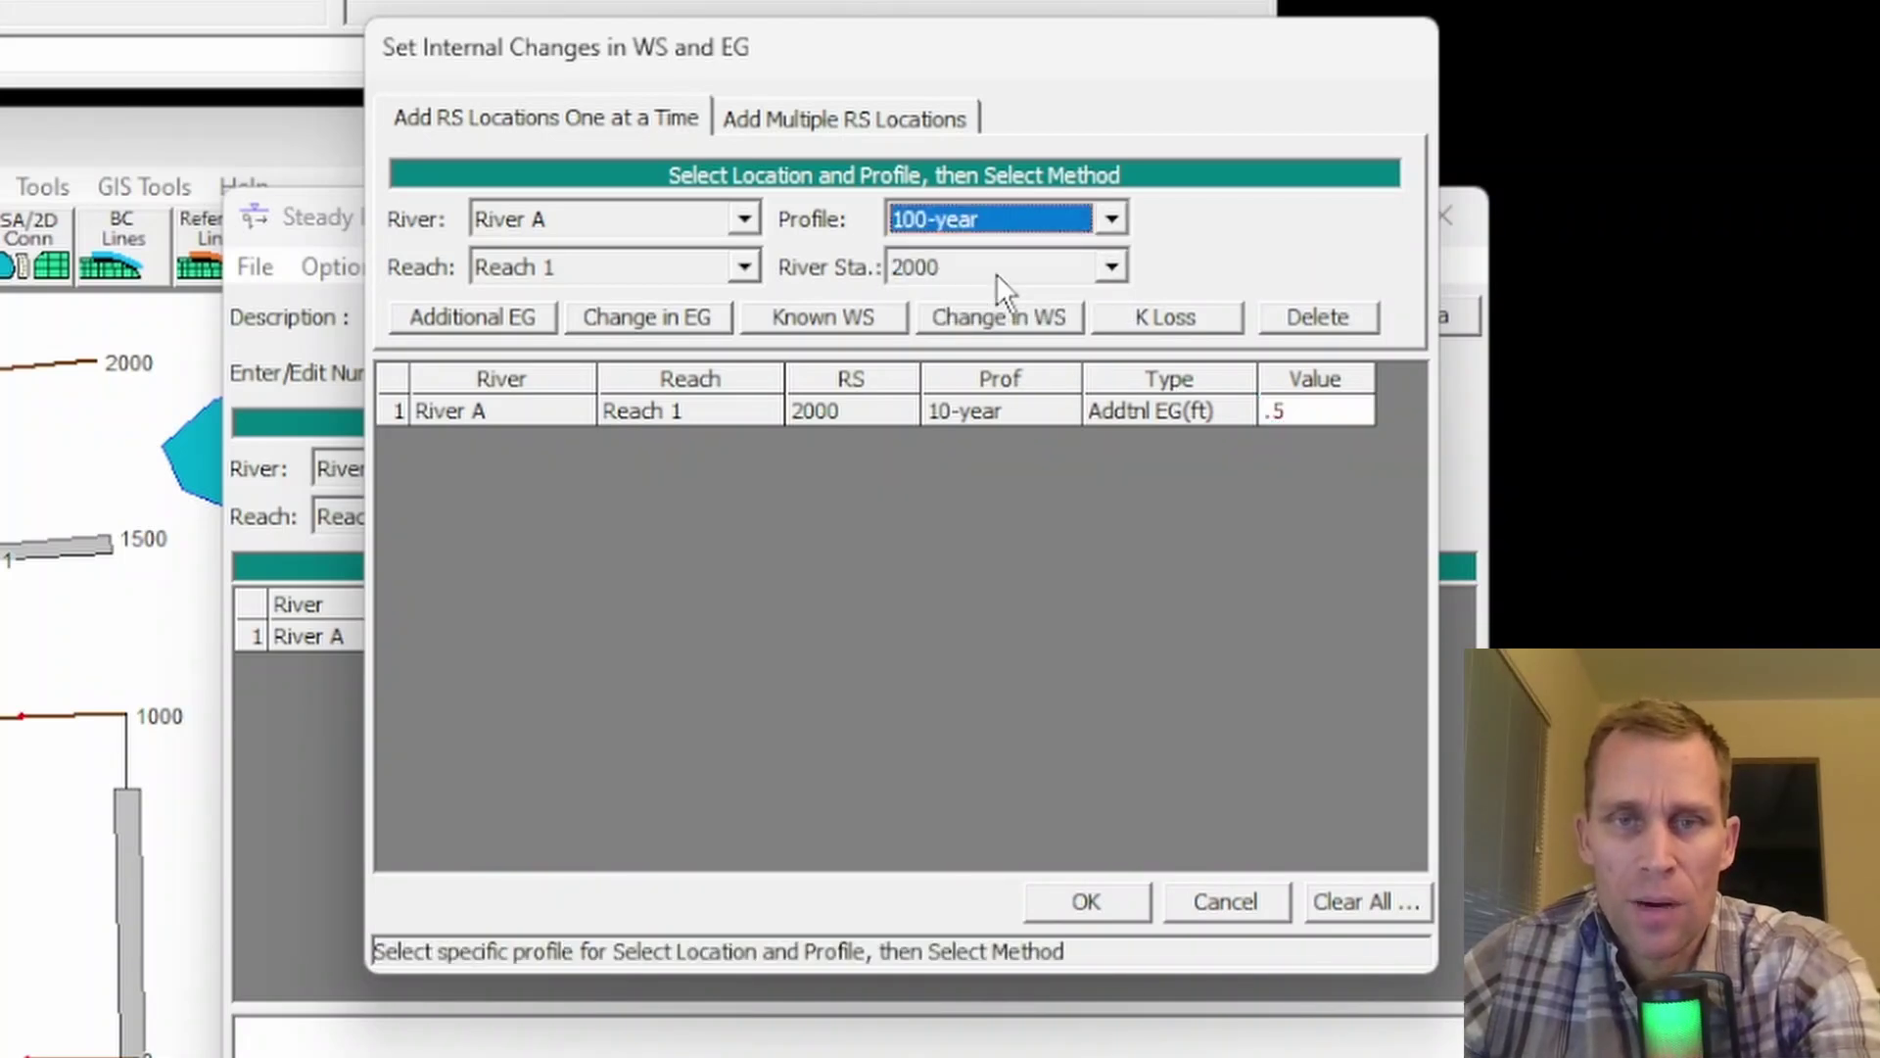
{"action": "left_click", "coordinate": [511, 324]}
{"action": "type", "text": ".8"}
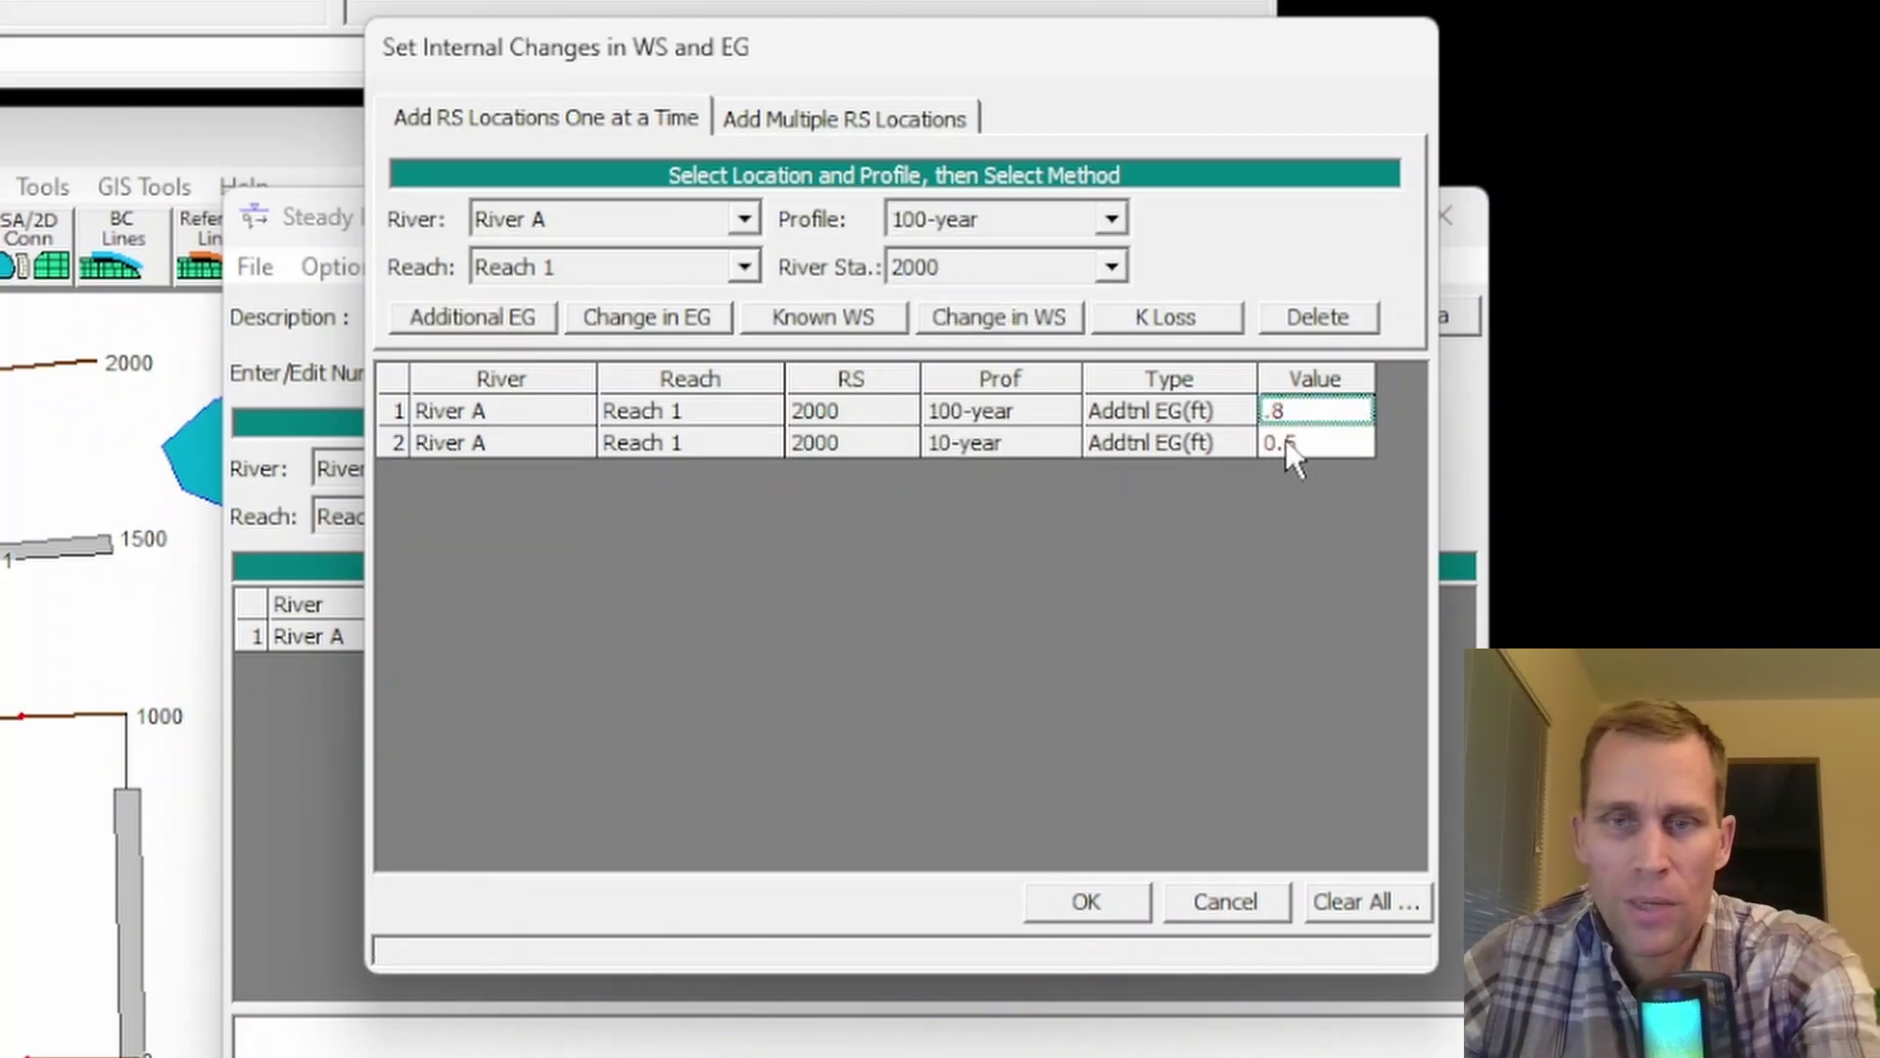
- Add an additional EG of 1.1 ft for the 1000-year profile at river station 2000 and accept the internal changes
{"action": "left_click", "coordinate": [948, 234]}
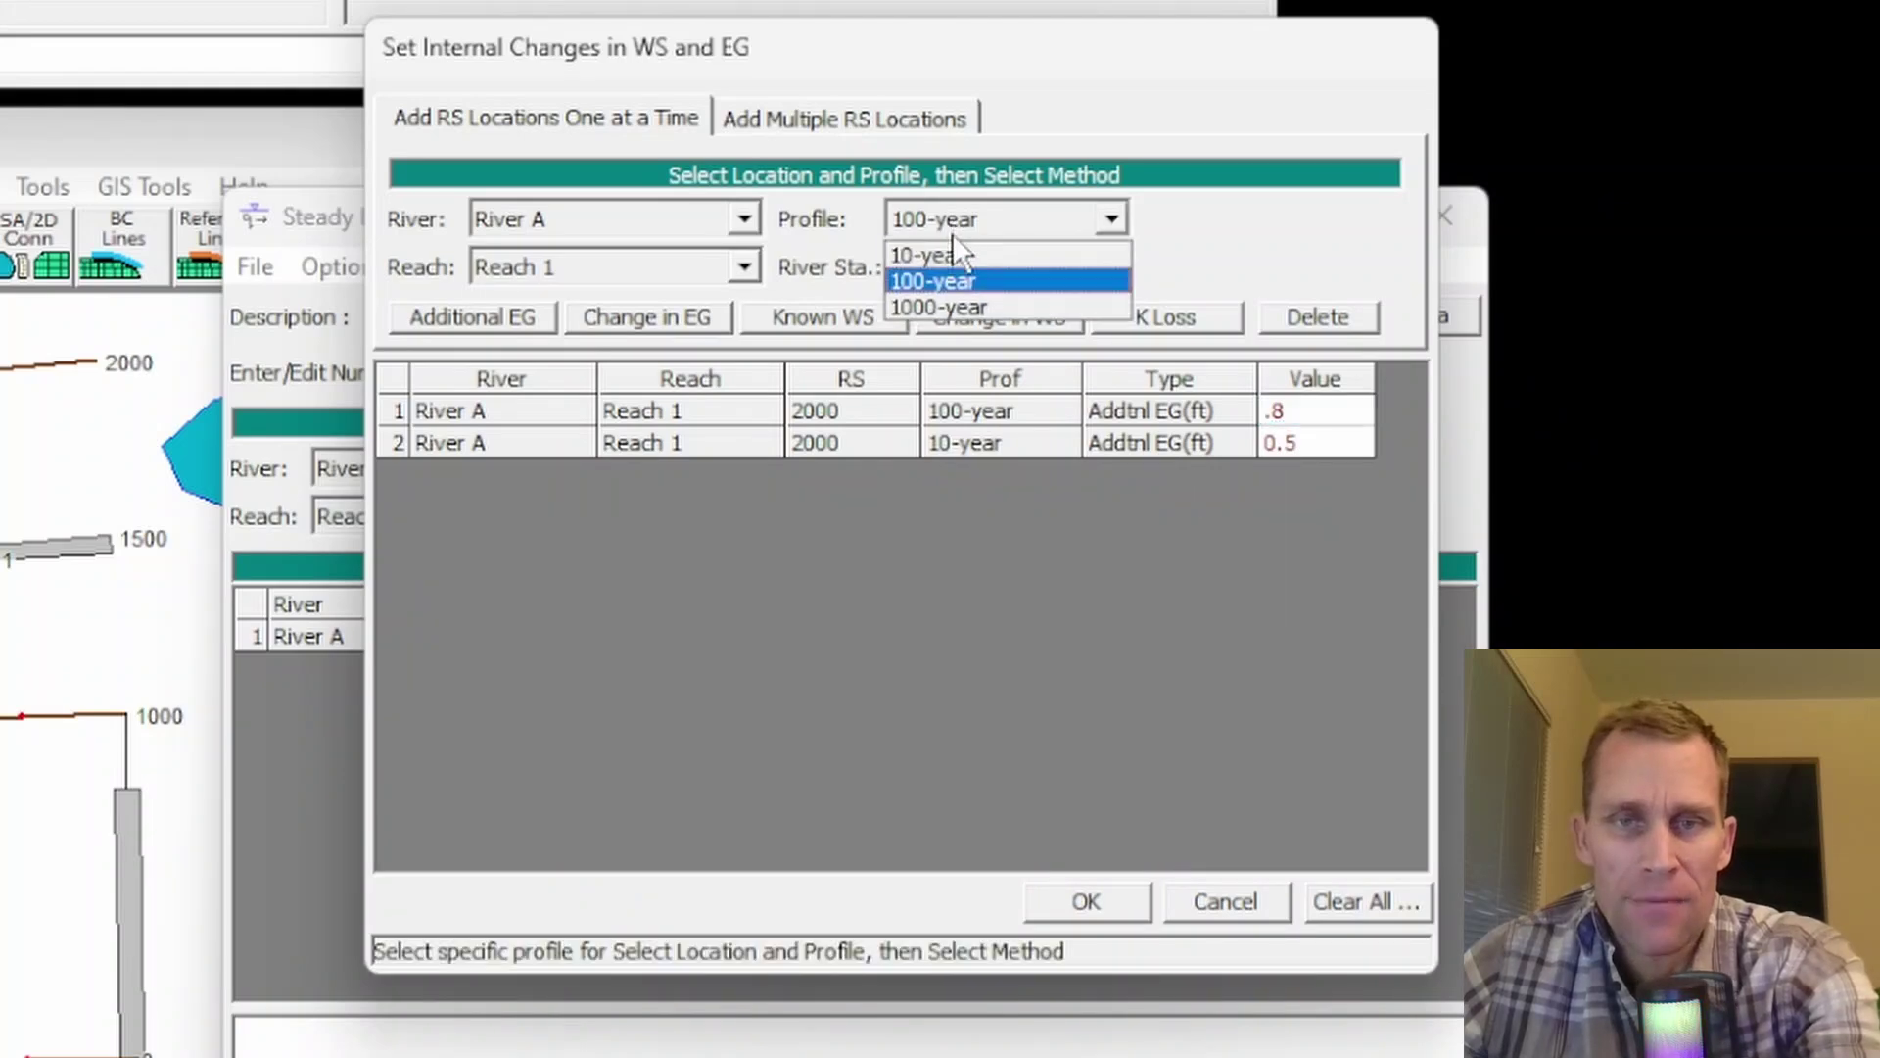
{"action": "left_click", "coordinate": [962, 302]}
{"action": "left_click", "coordinate": [493, 323]}
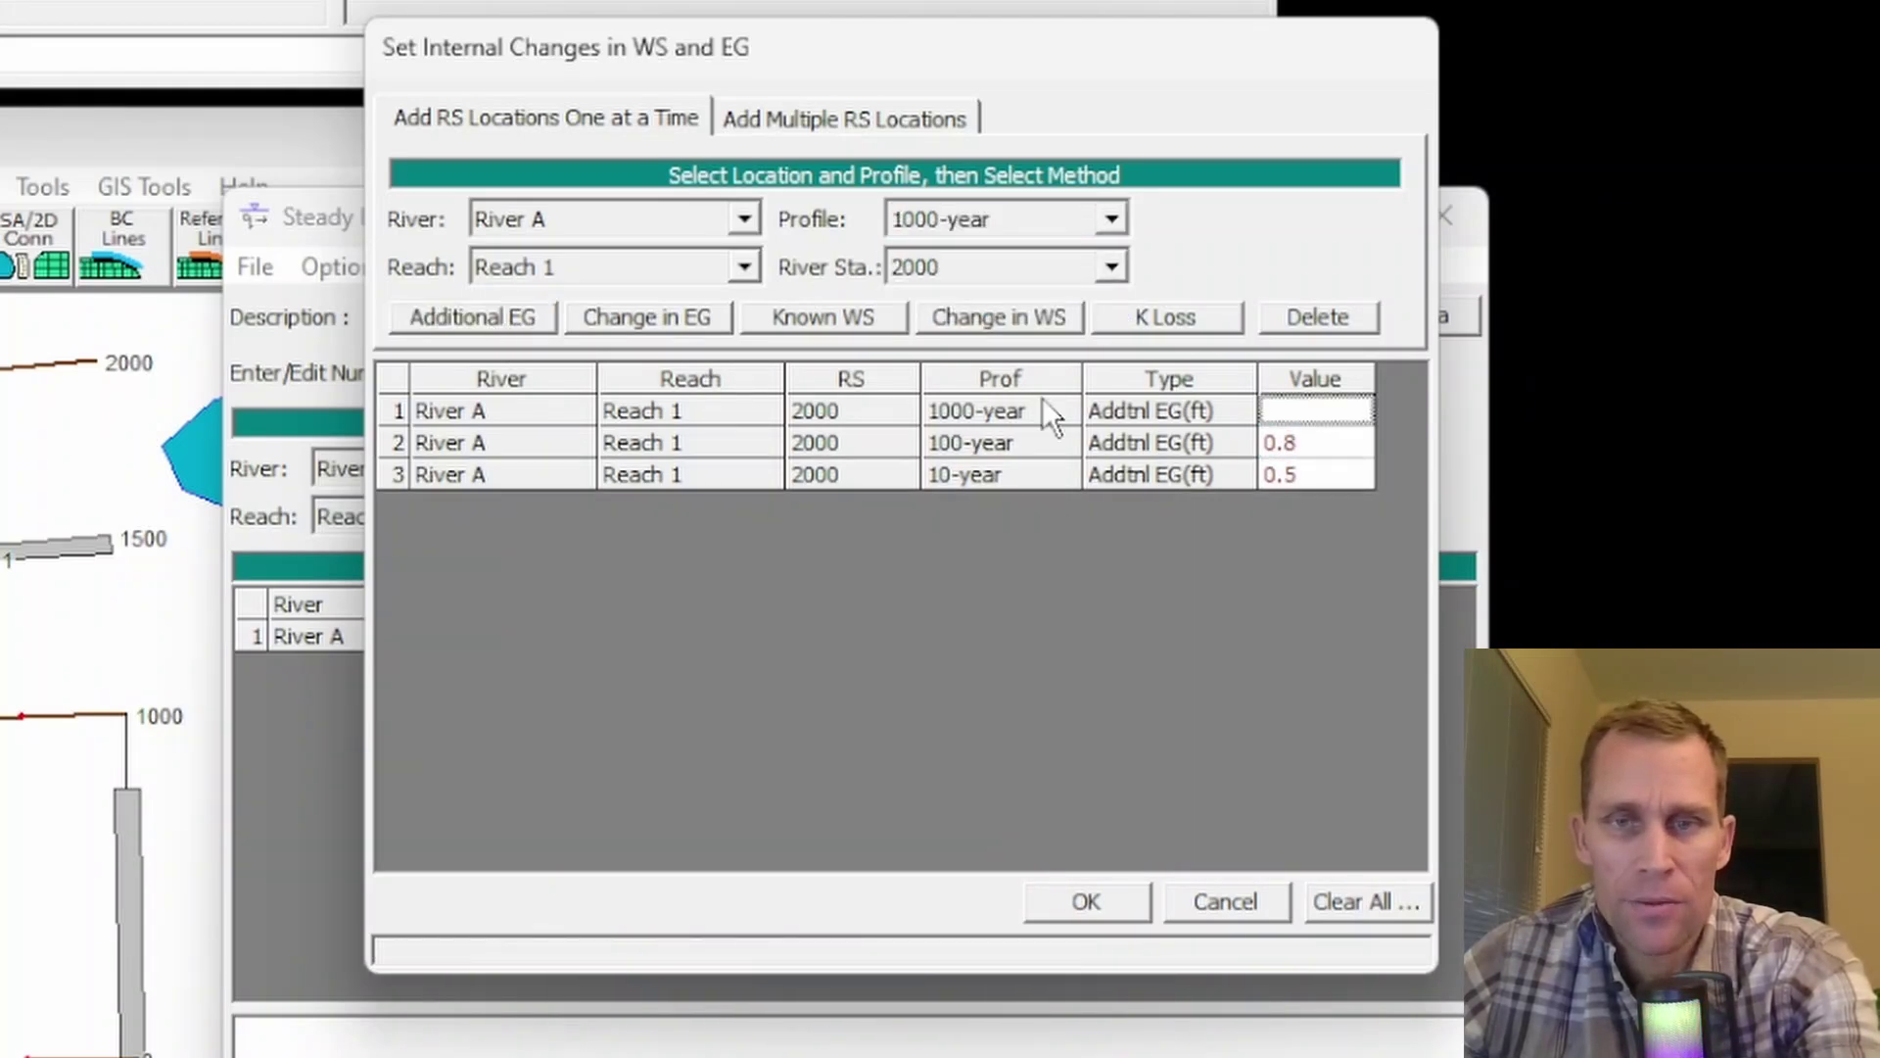
{"action": "type", "text": "1.1"}
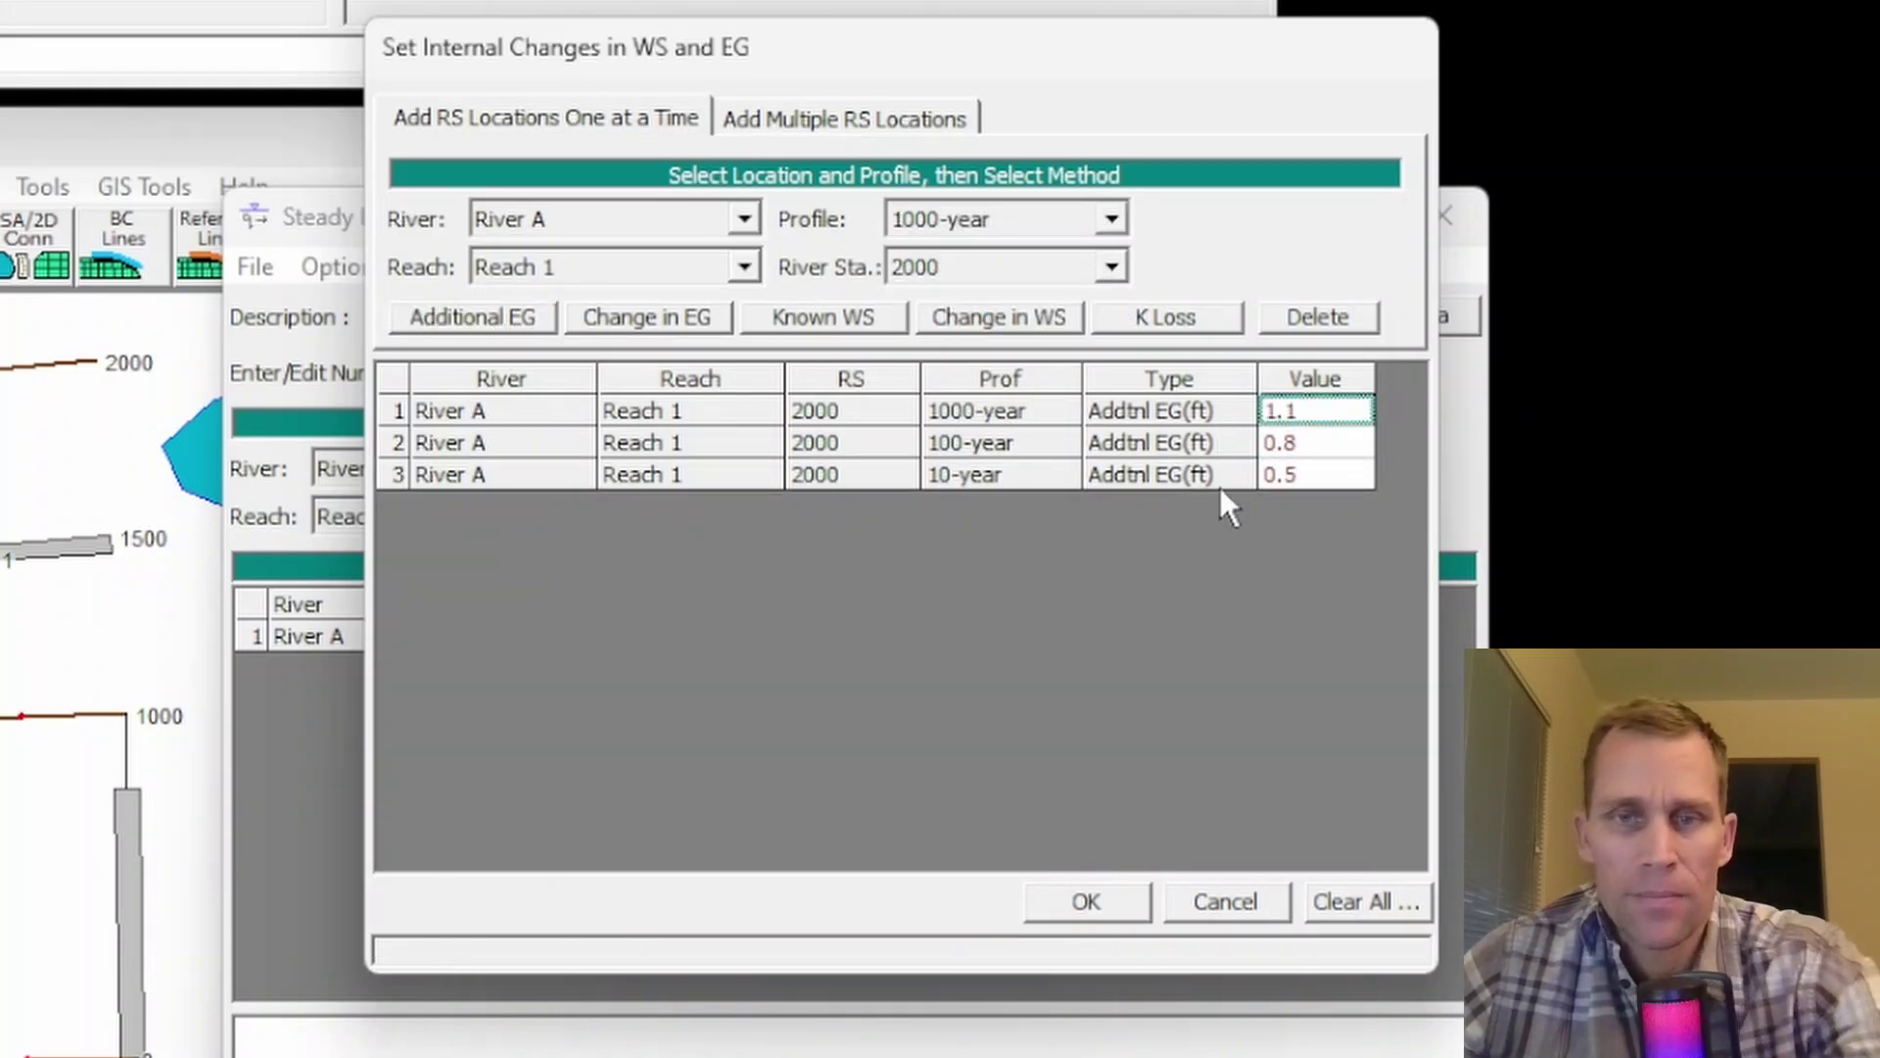
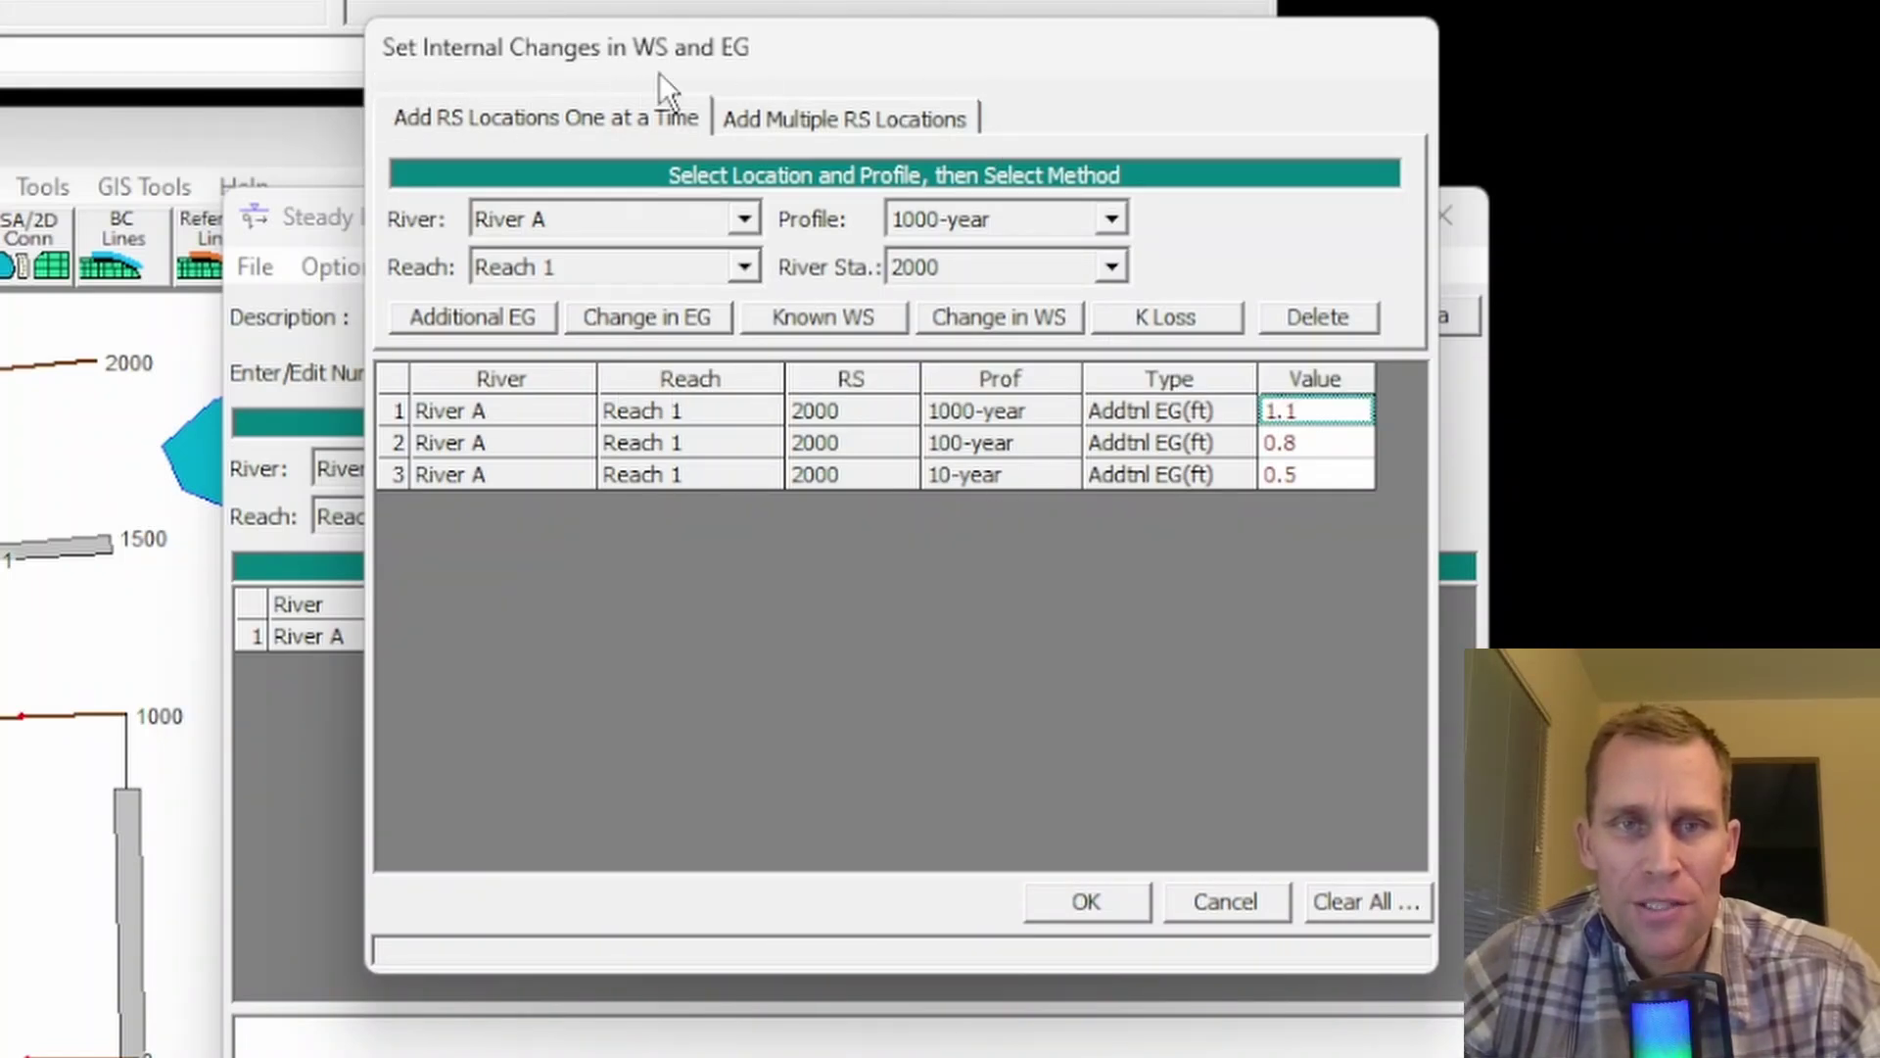
{"action": "left_click", "coordinate": [1087, 901]}
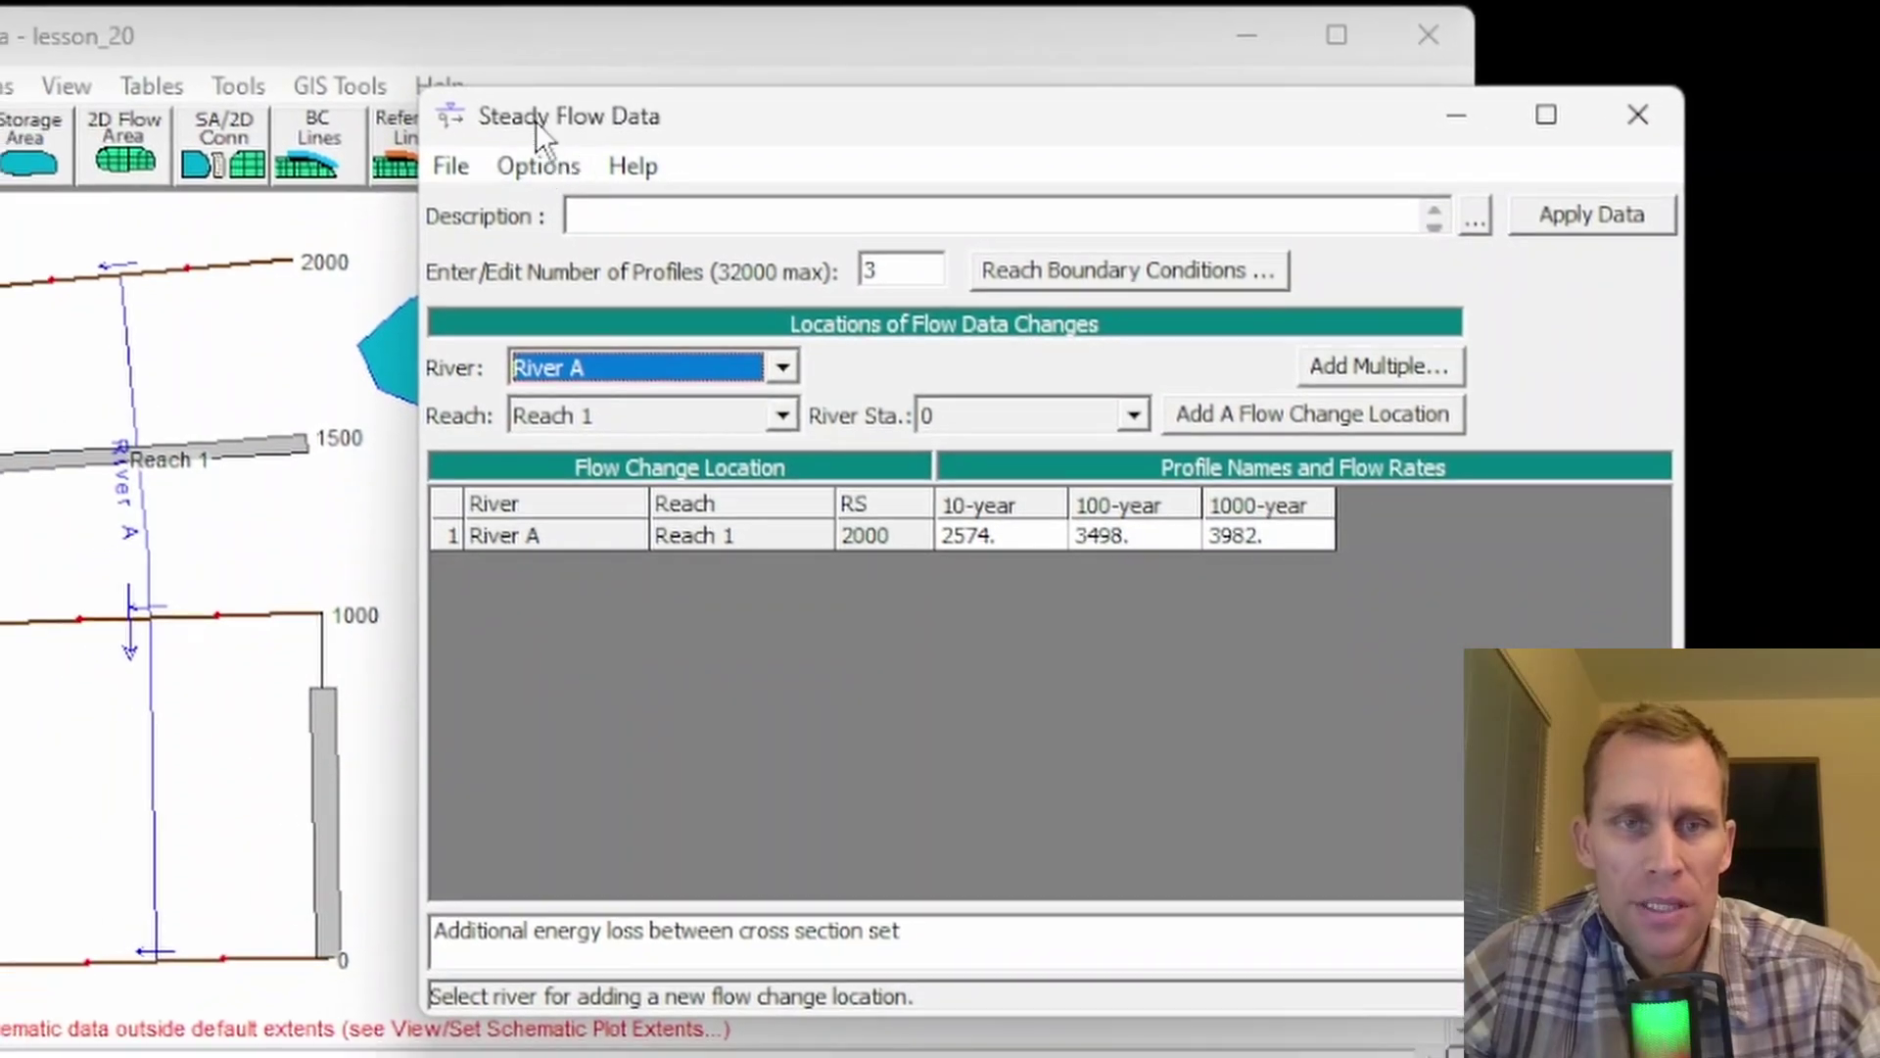
- Open the observed water surfaces settings and add an observed WS location at river station 2000 on River A, Reach 1
{"action": "left_click", "coordinate": [546, 164]}
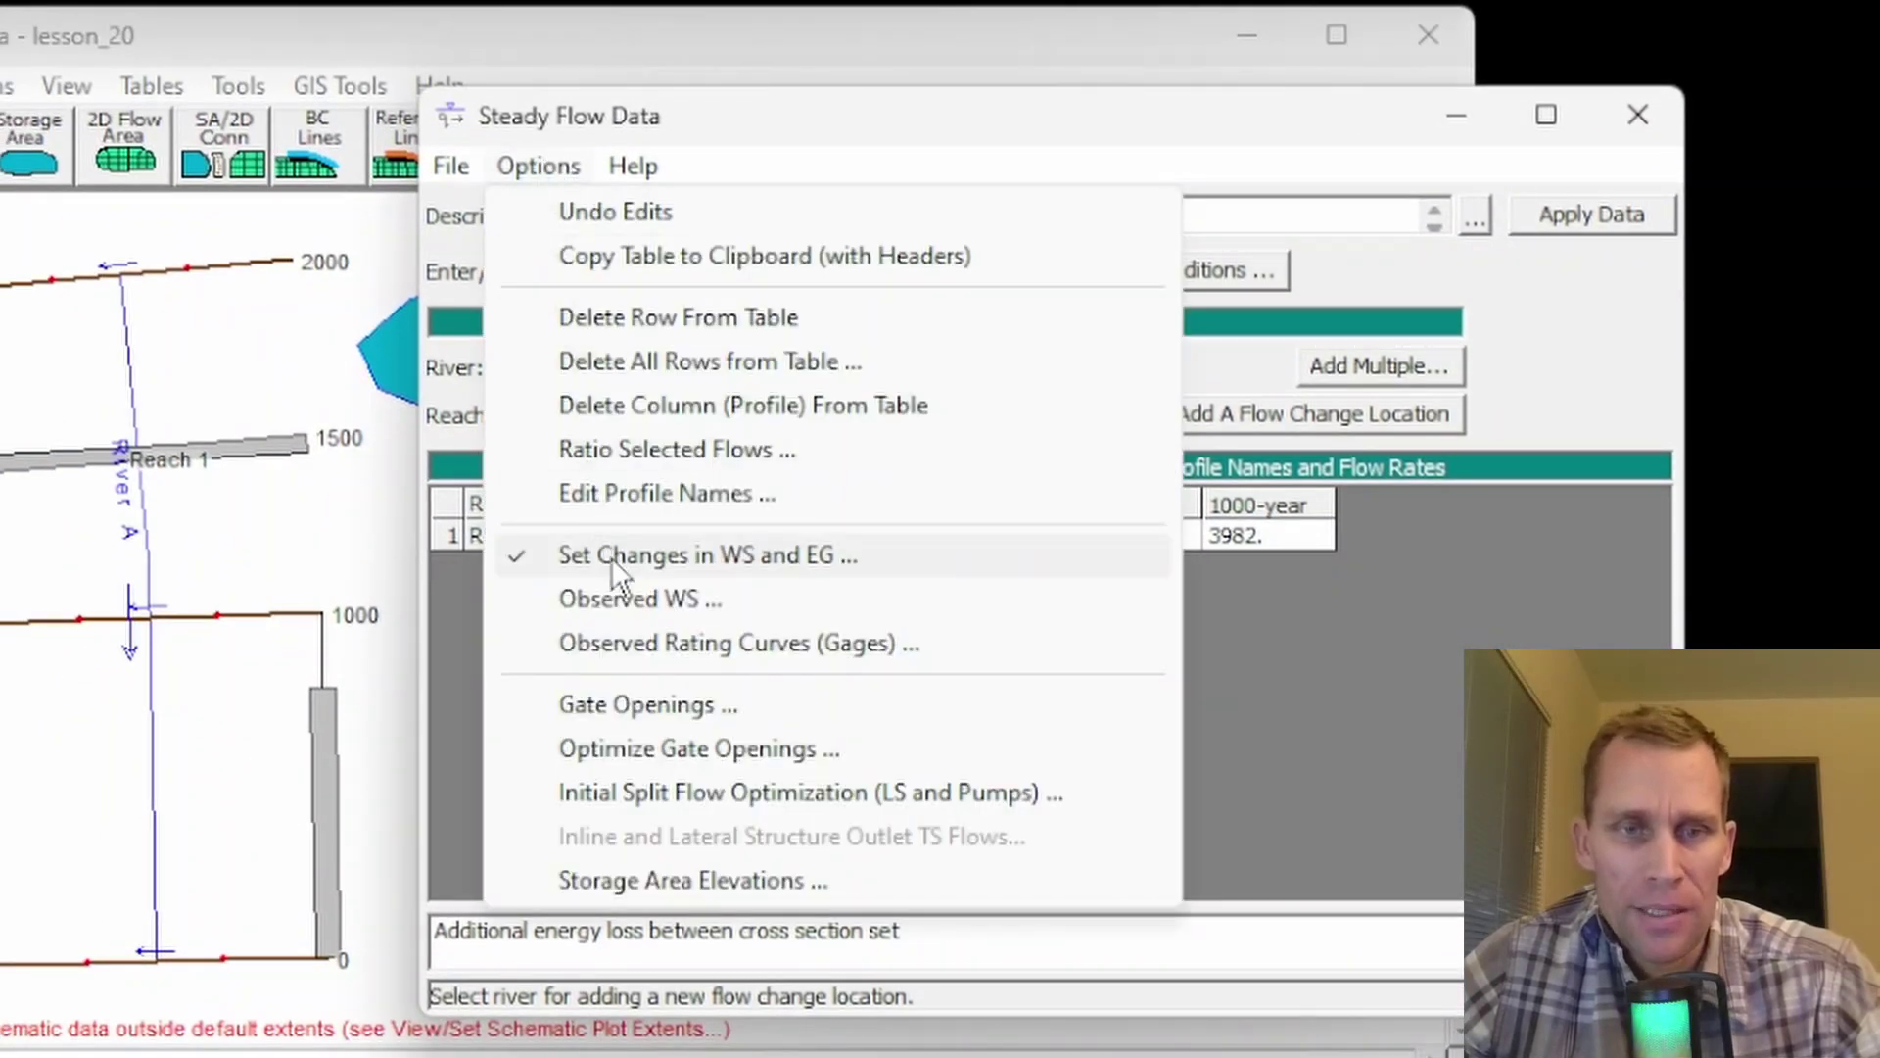
{"action": "left_click", "coordinate": [621, 607]}
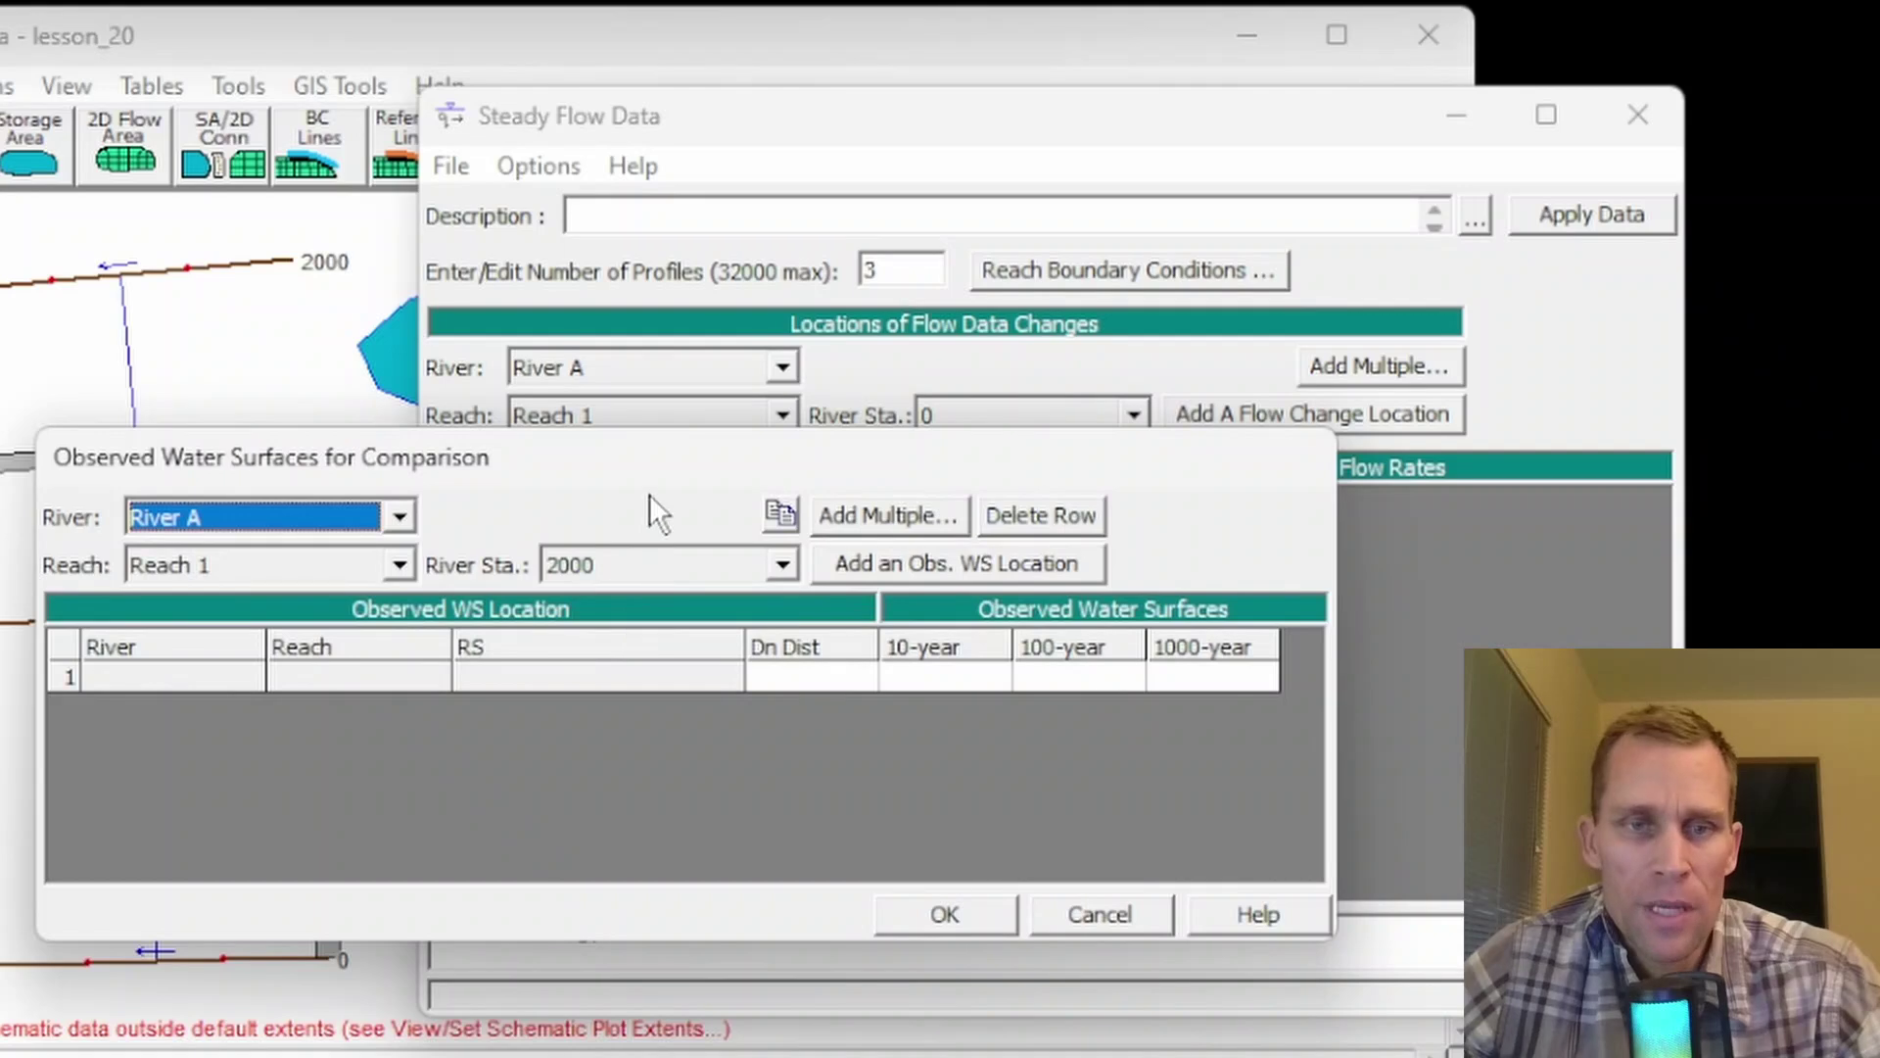
{"action": "left_click_drag", "start_coordinate": [672, 472], "coordinate": [686, 74]}
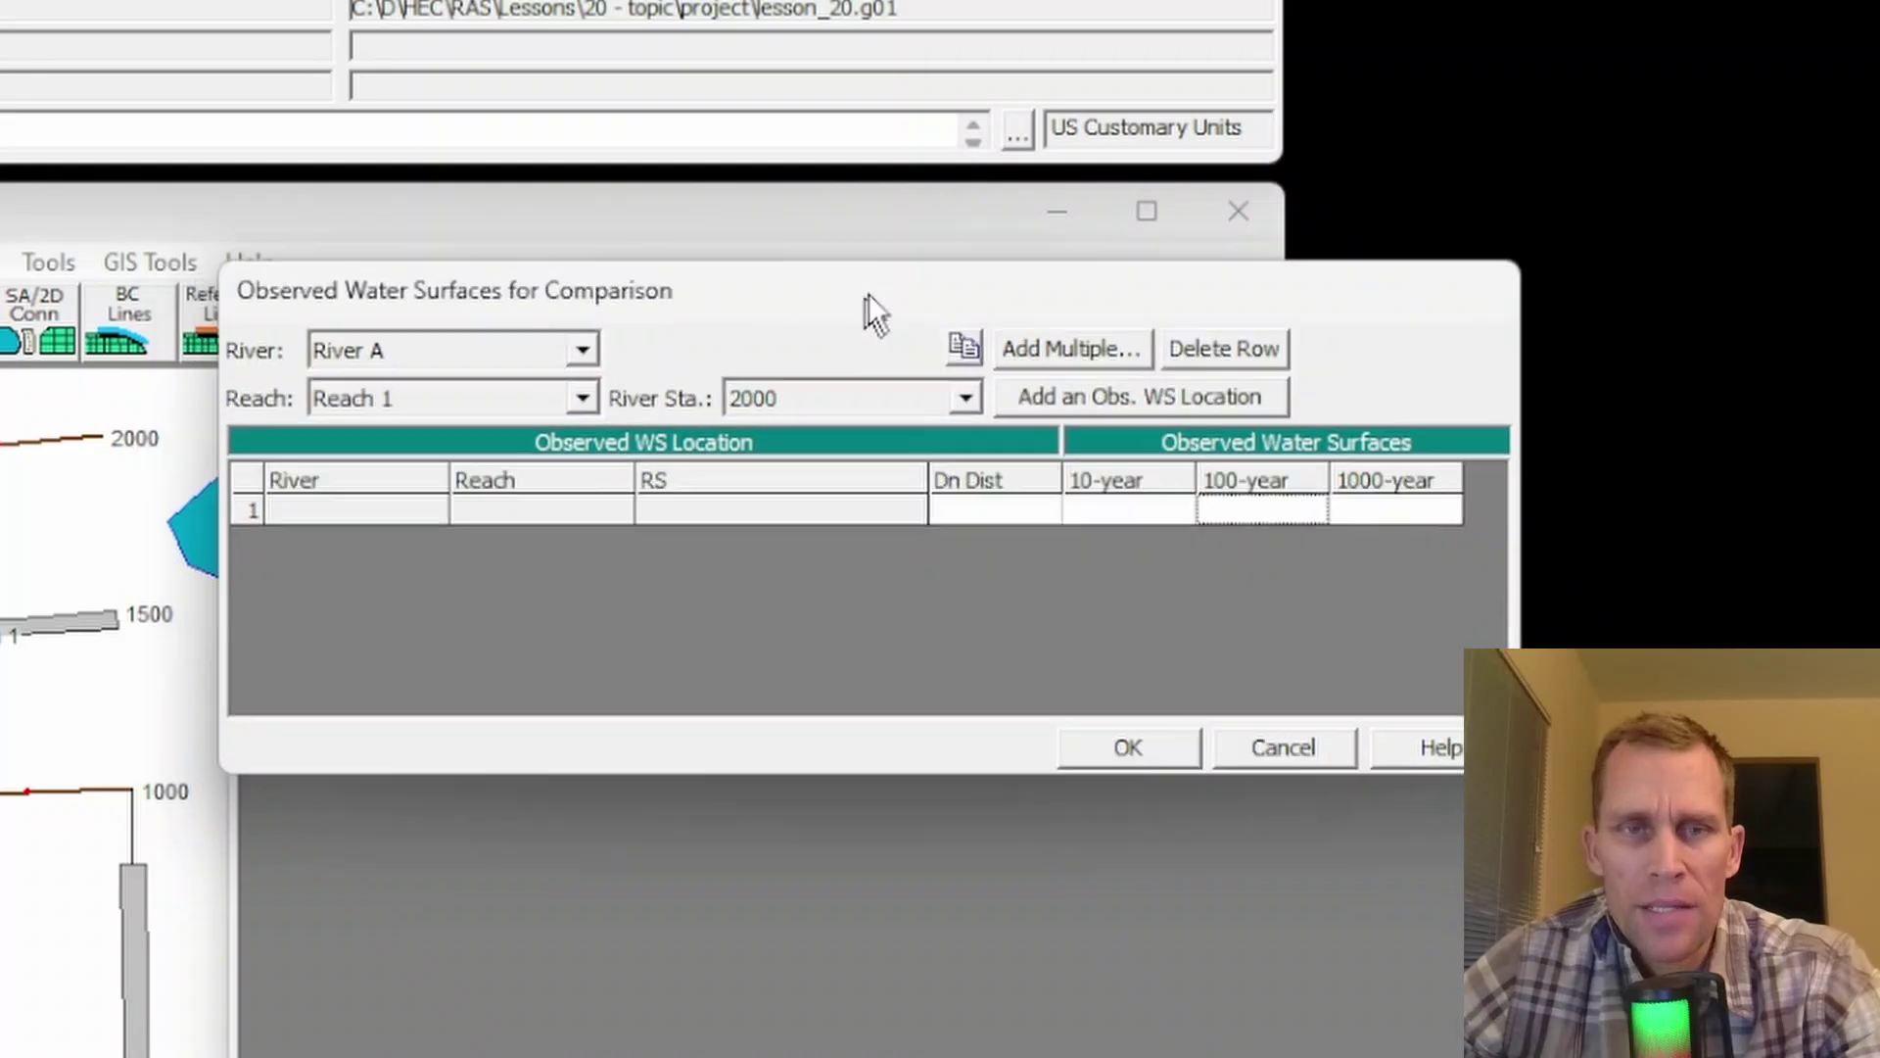
{"action": "left_click_drag", "start_coordinate": [867, 294], "coordinate": [839, 304]}
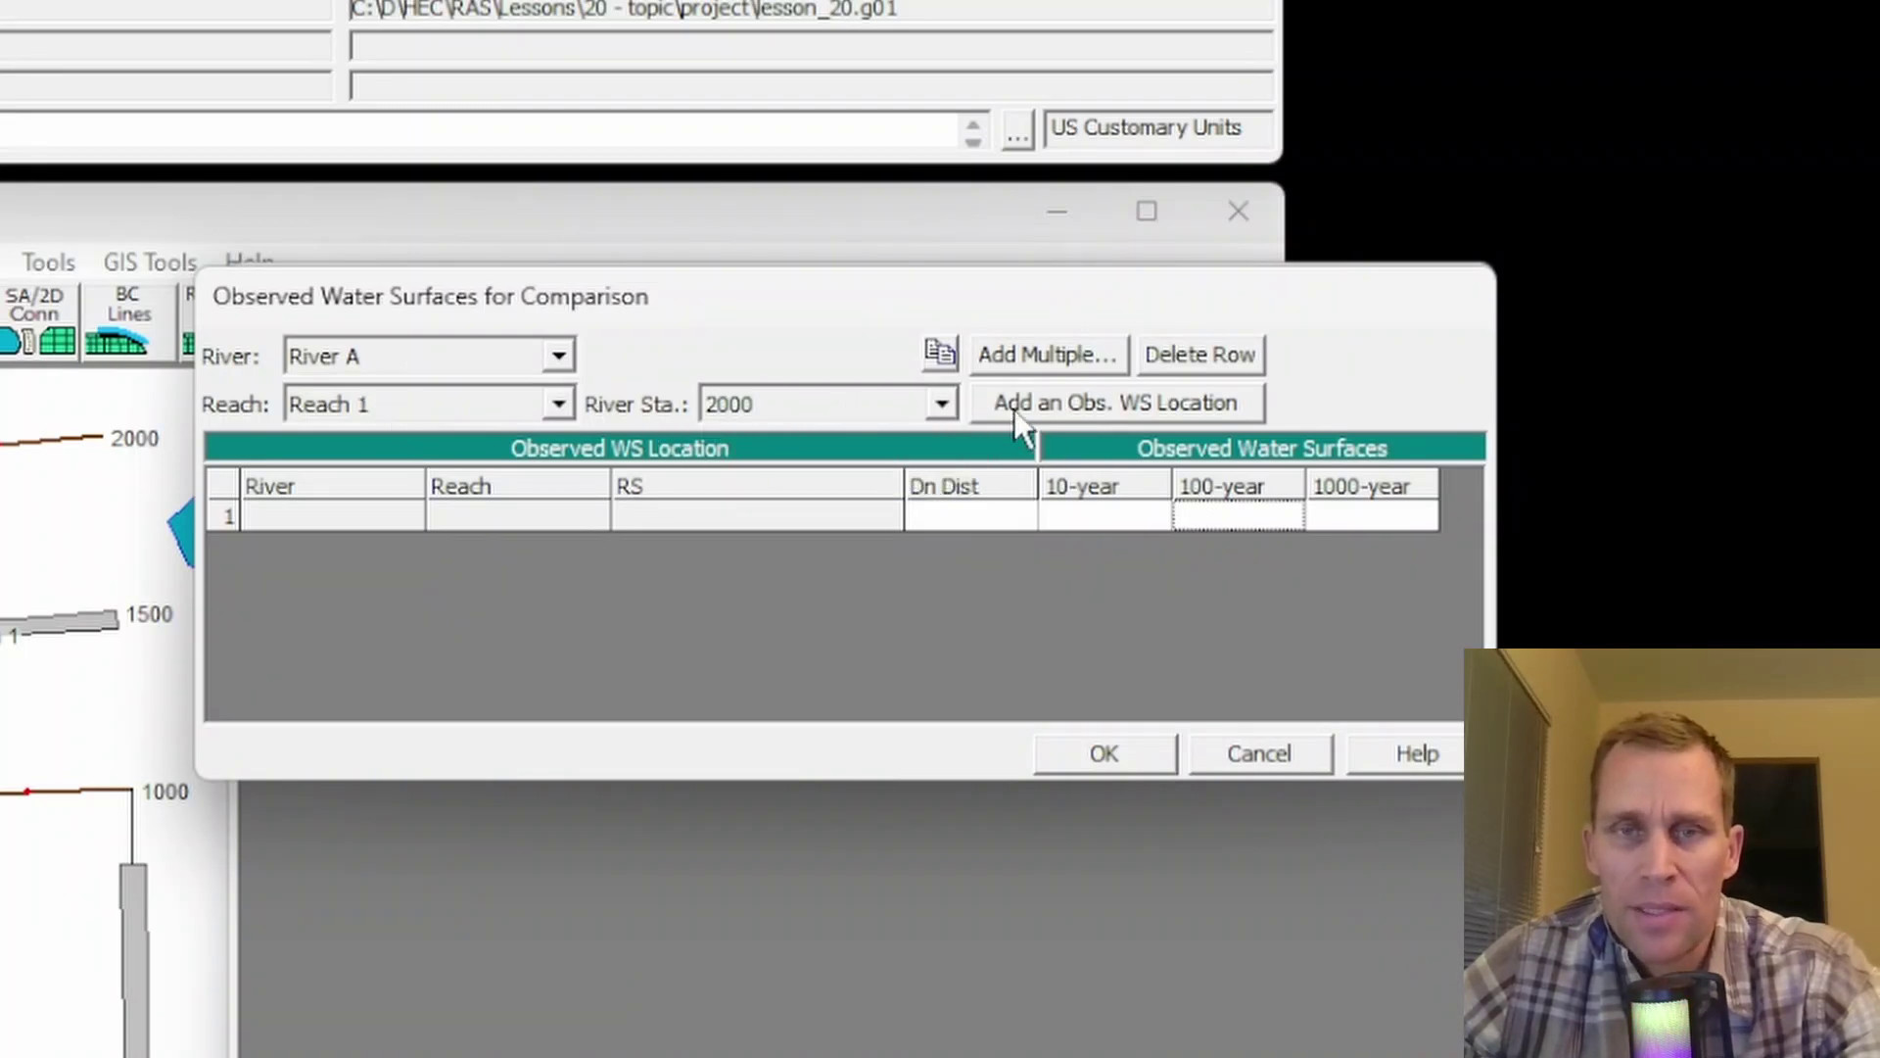
{"action": "left_click", "coordinate": [1136, 416]}
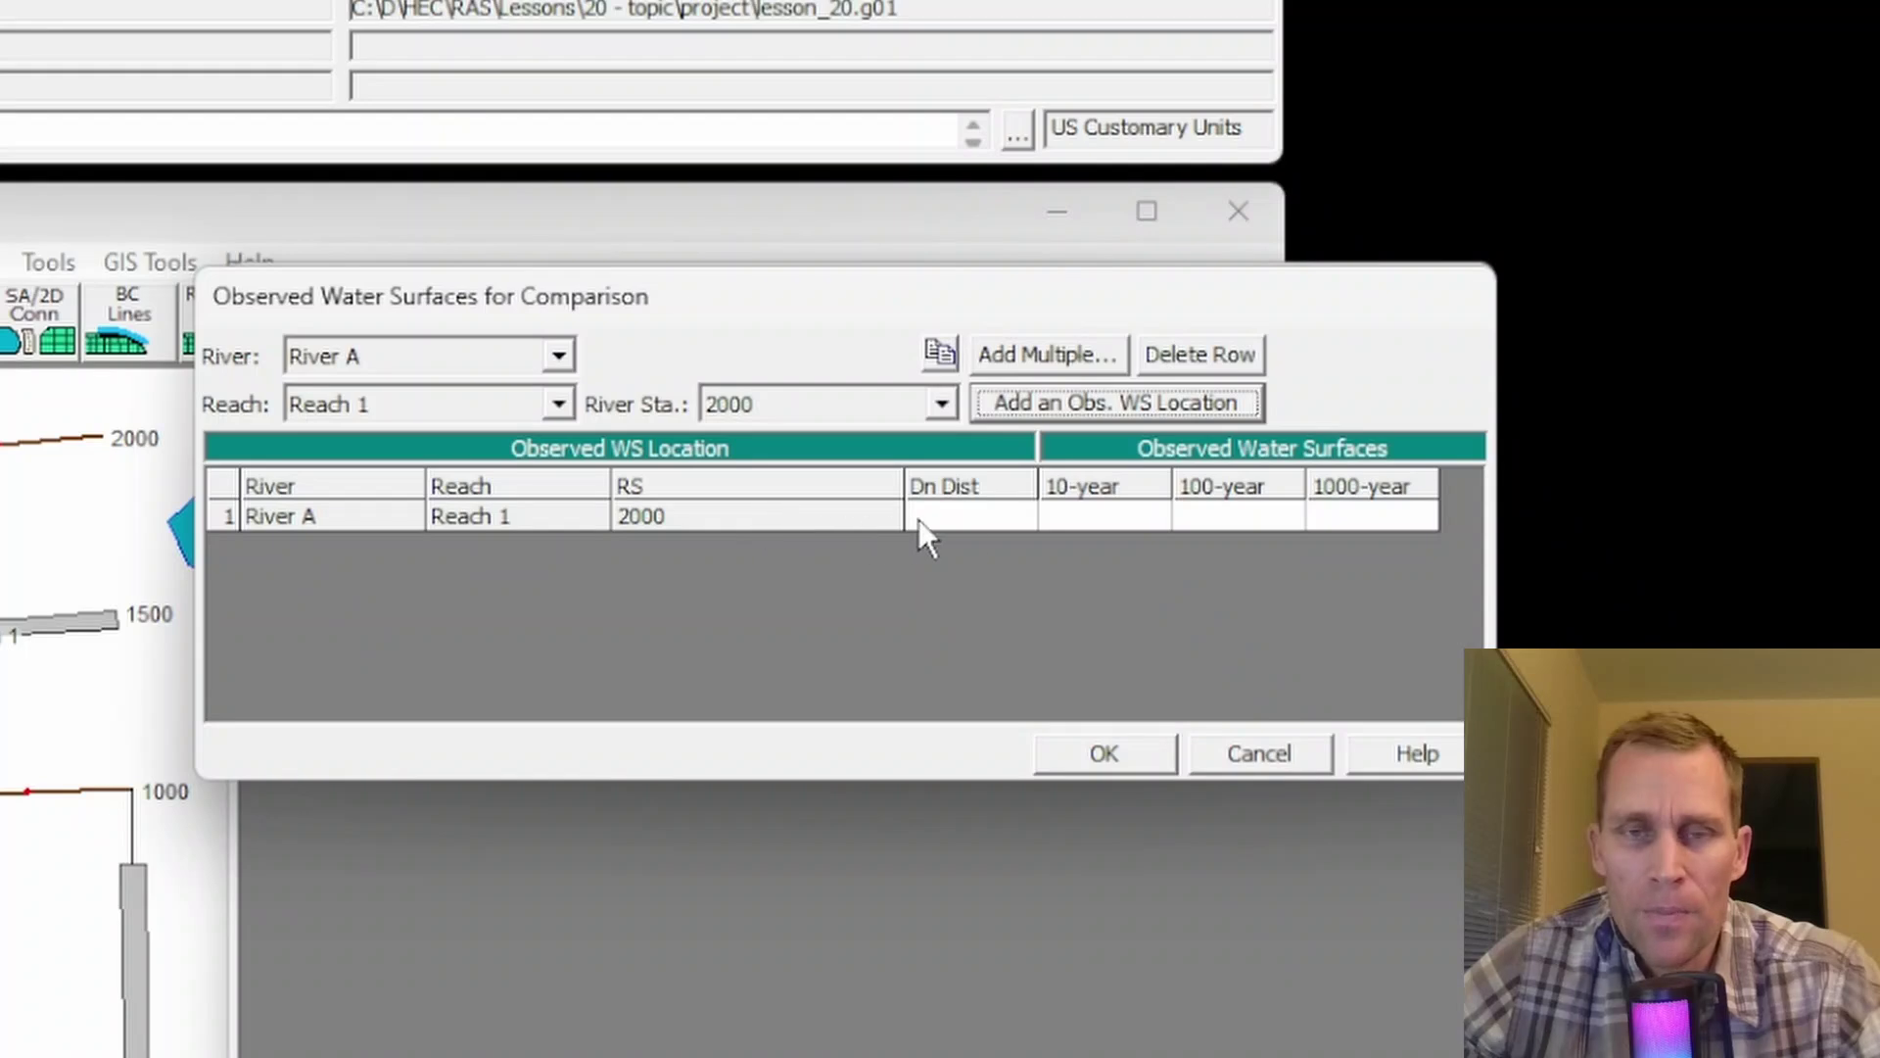
{"action": "left_click", "coordinate": [975, 517]}
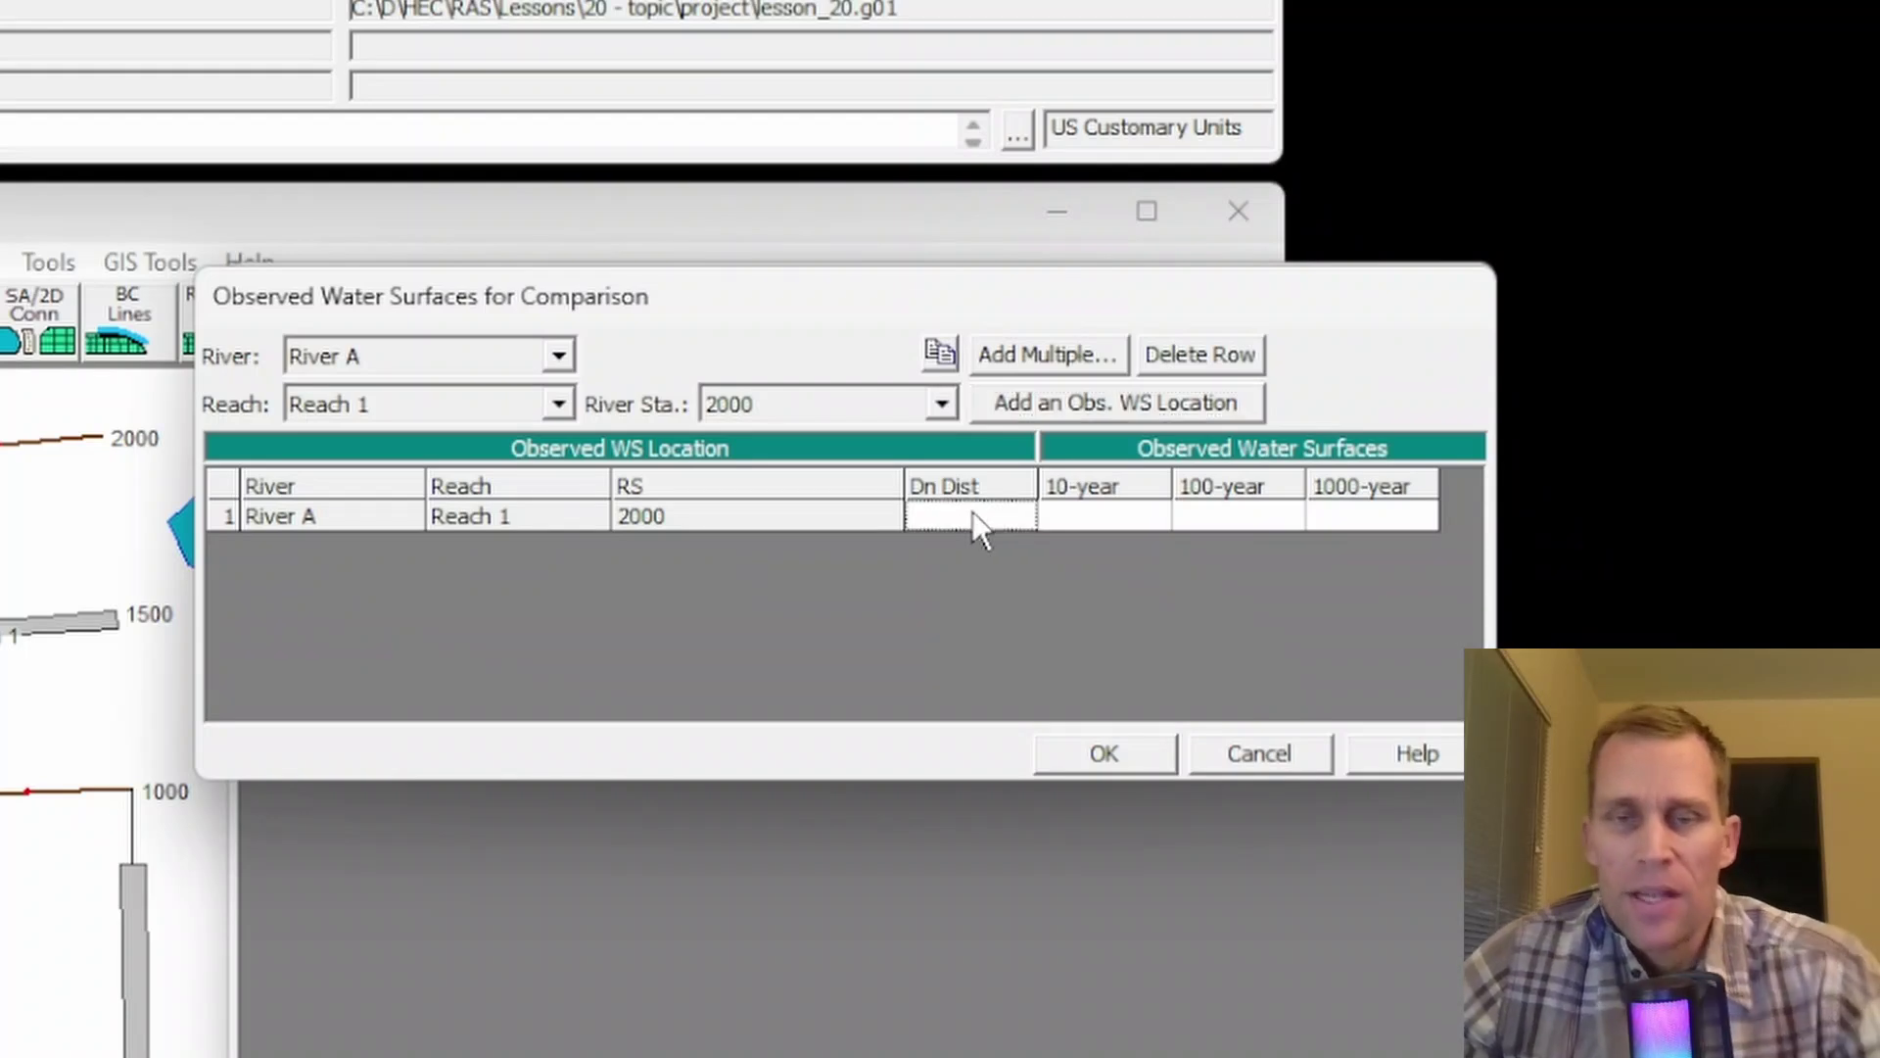
- Enter observed water surfaces of 45 for the 10-year, 47 for the 100-year and 49 for the 1000-year profile
{"action": "left_click", "coordinate": [1069, 516]}
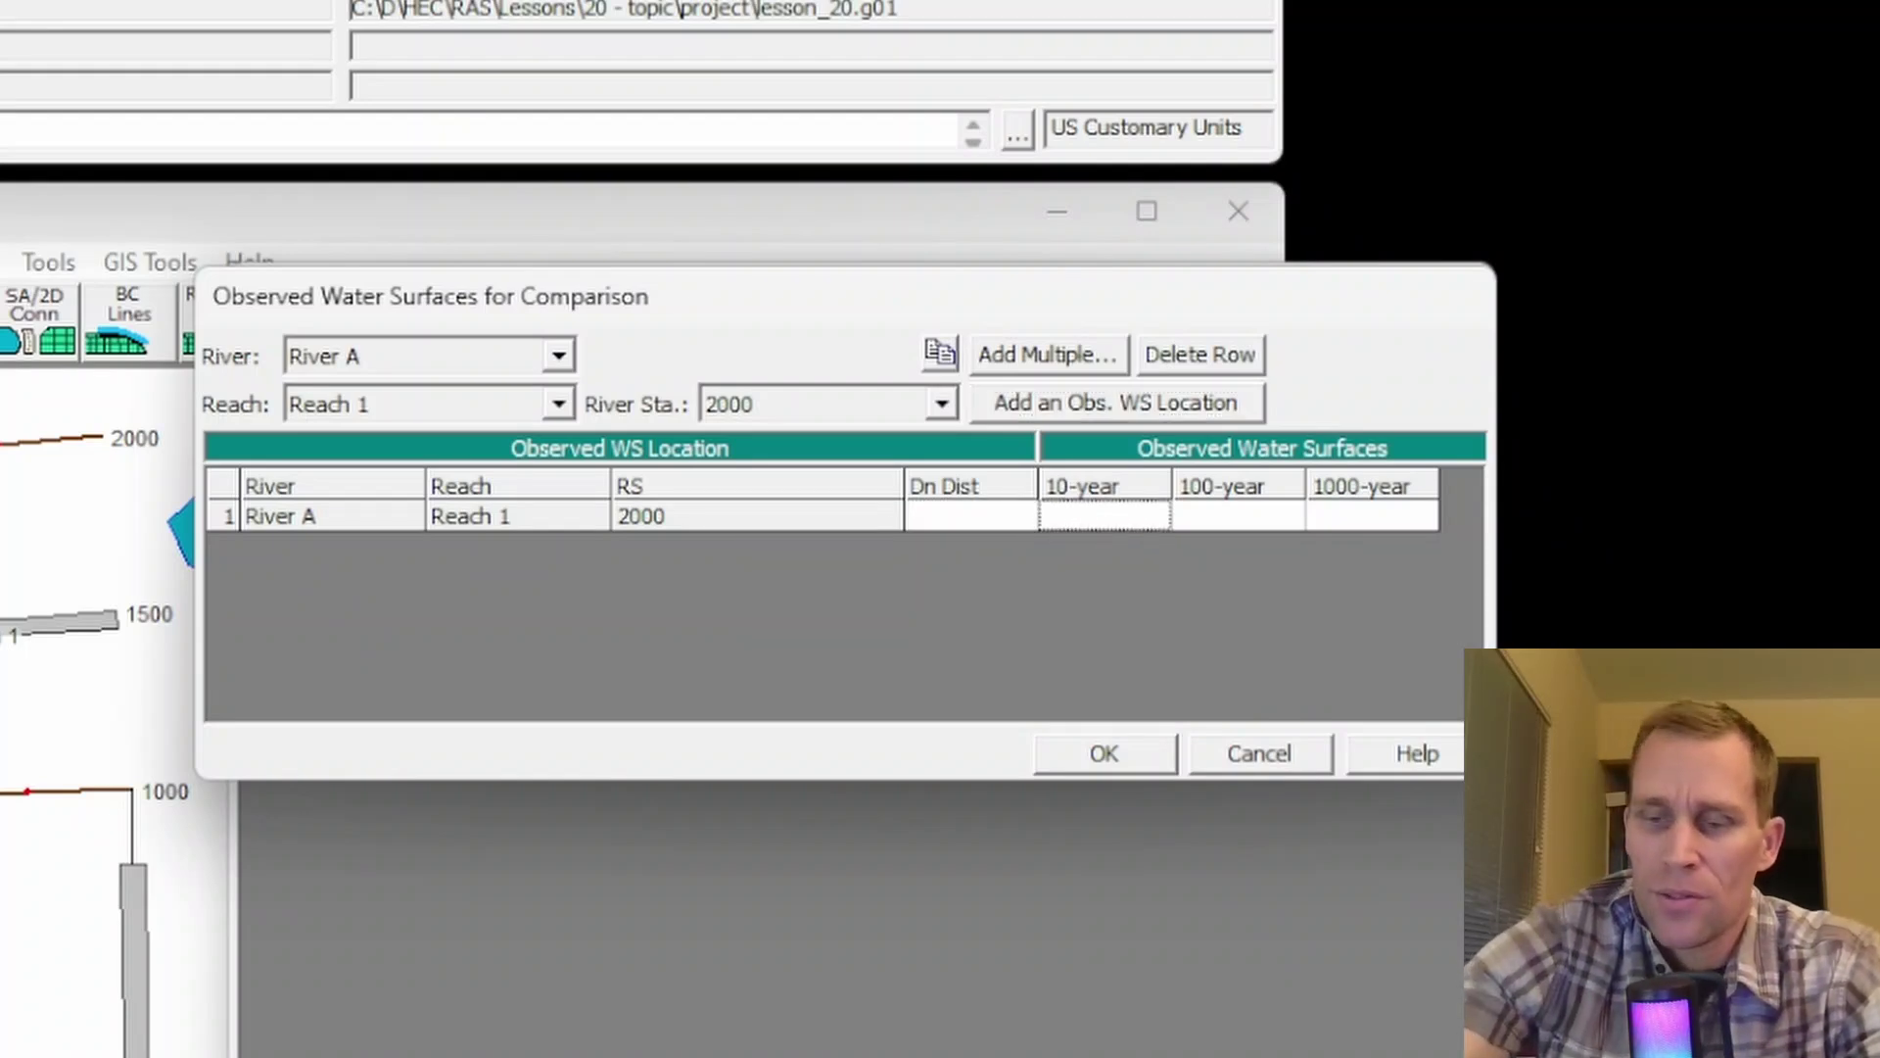
{"action": "type", "text": "45"}
{"action": "key", "text": "Tab"}
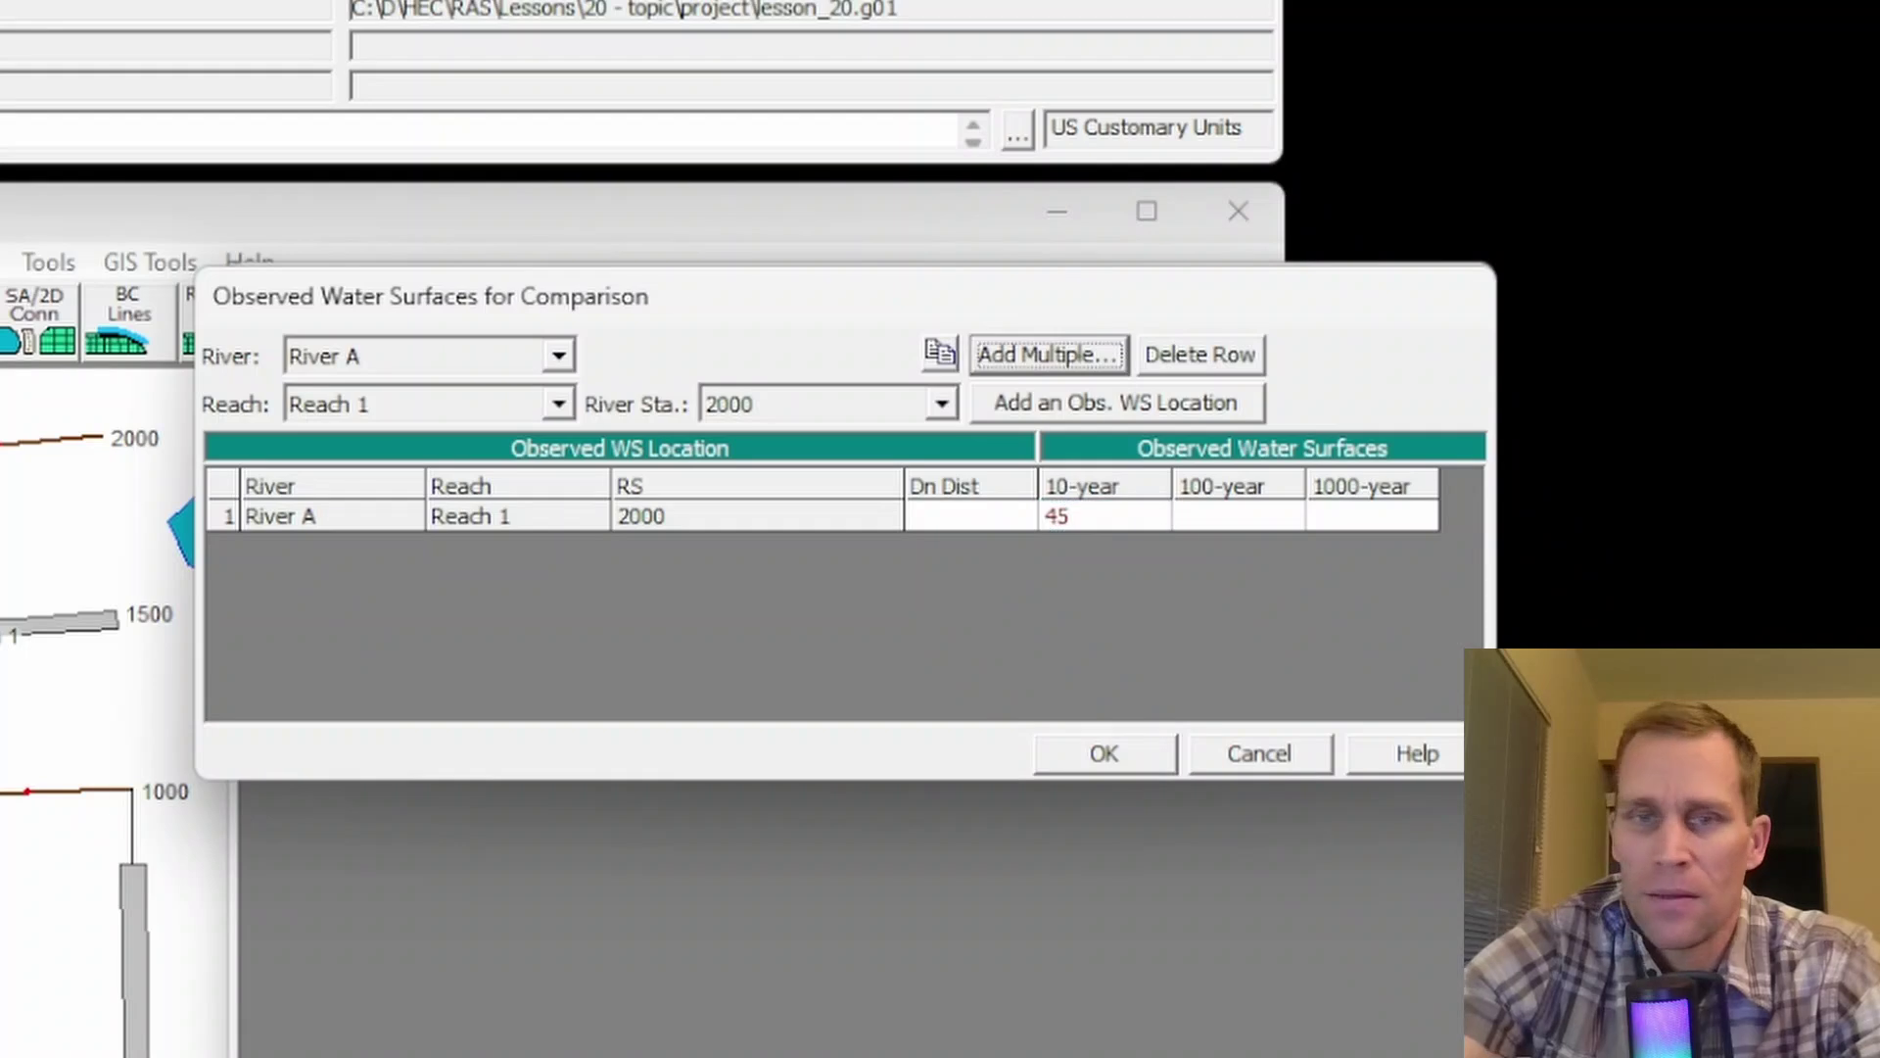
{"action": "left_click", "coordinate": [1246, 520]}
{"action": "type", "text": "47"}
{"action": "left_click", "coordinate": [1338, 513]}
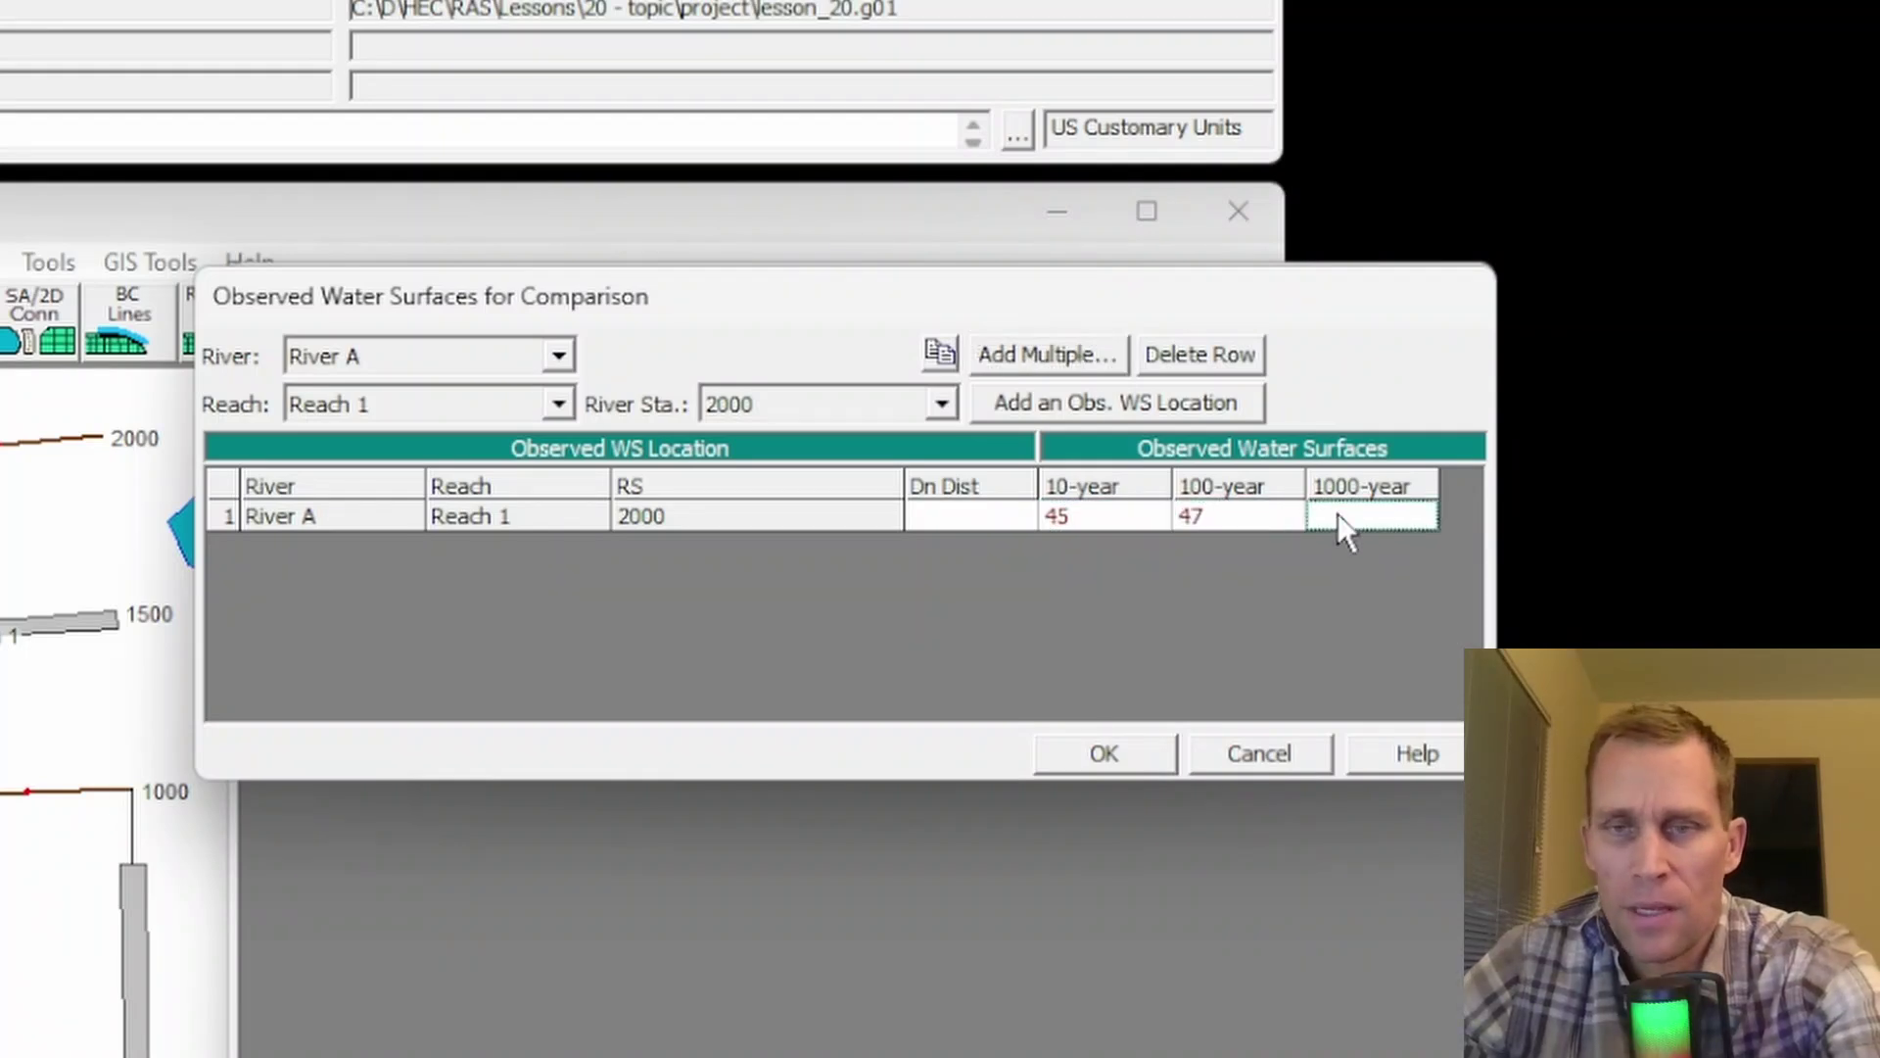
{"action": "type", "text": "49"}
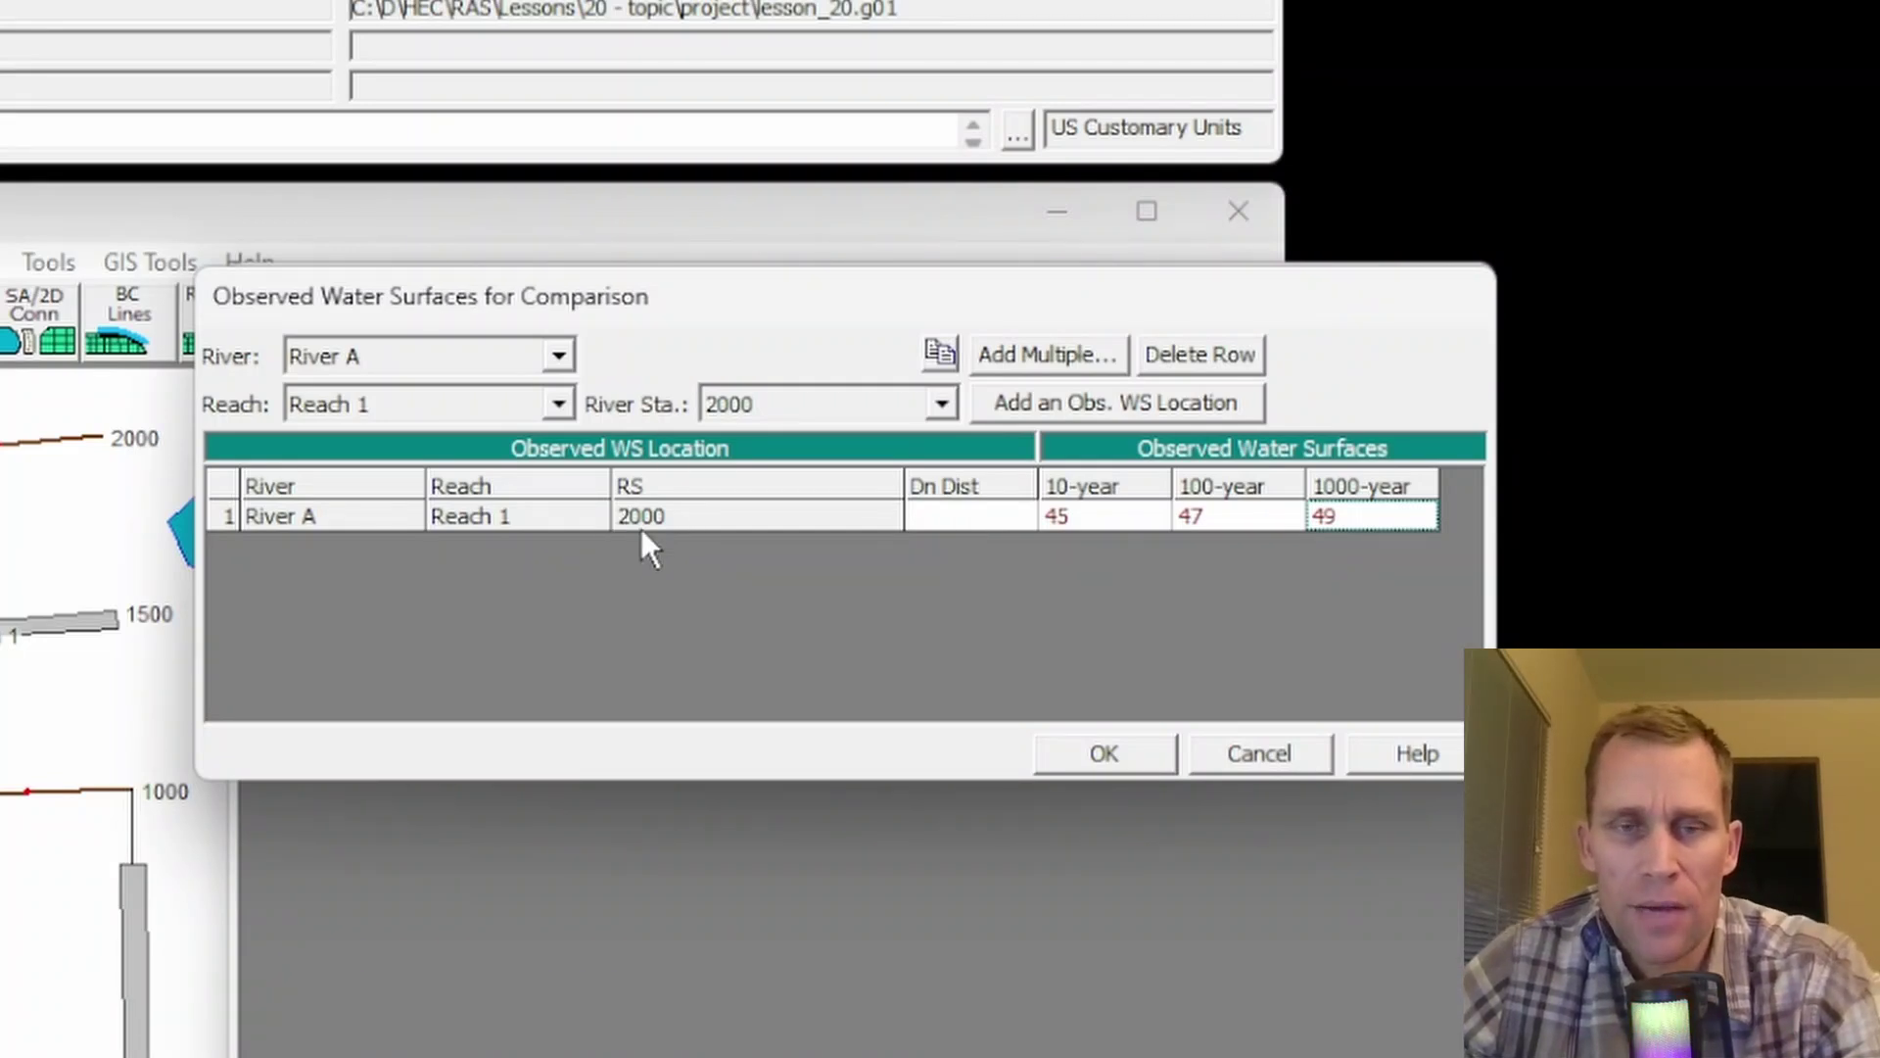
- Set the downstream distance of the observed location at river station 2000 to 100
{"action": "left_click", "coordinate": [967, 519]}
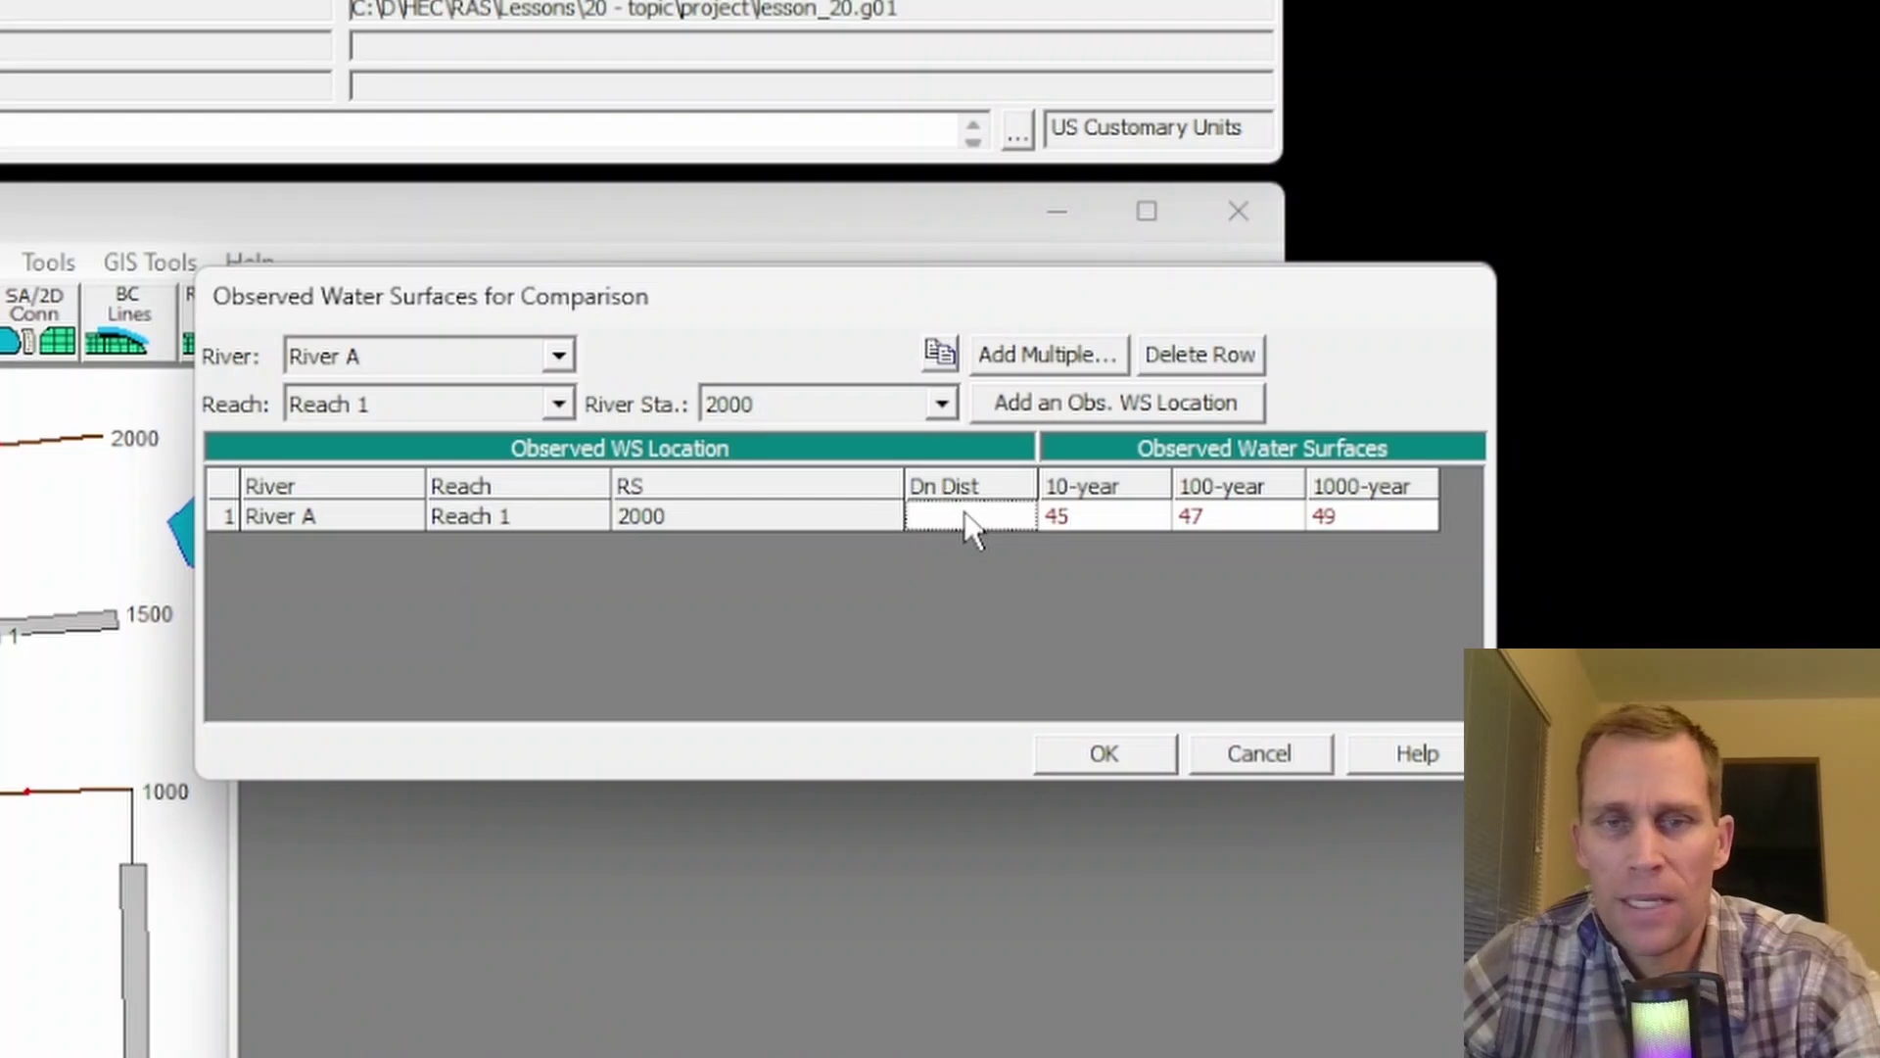
{"action": "type", "text": "100"}
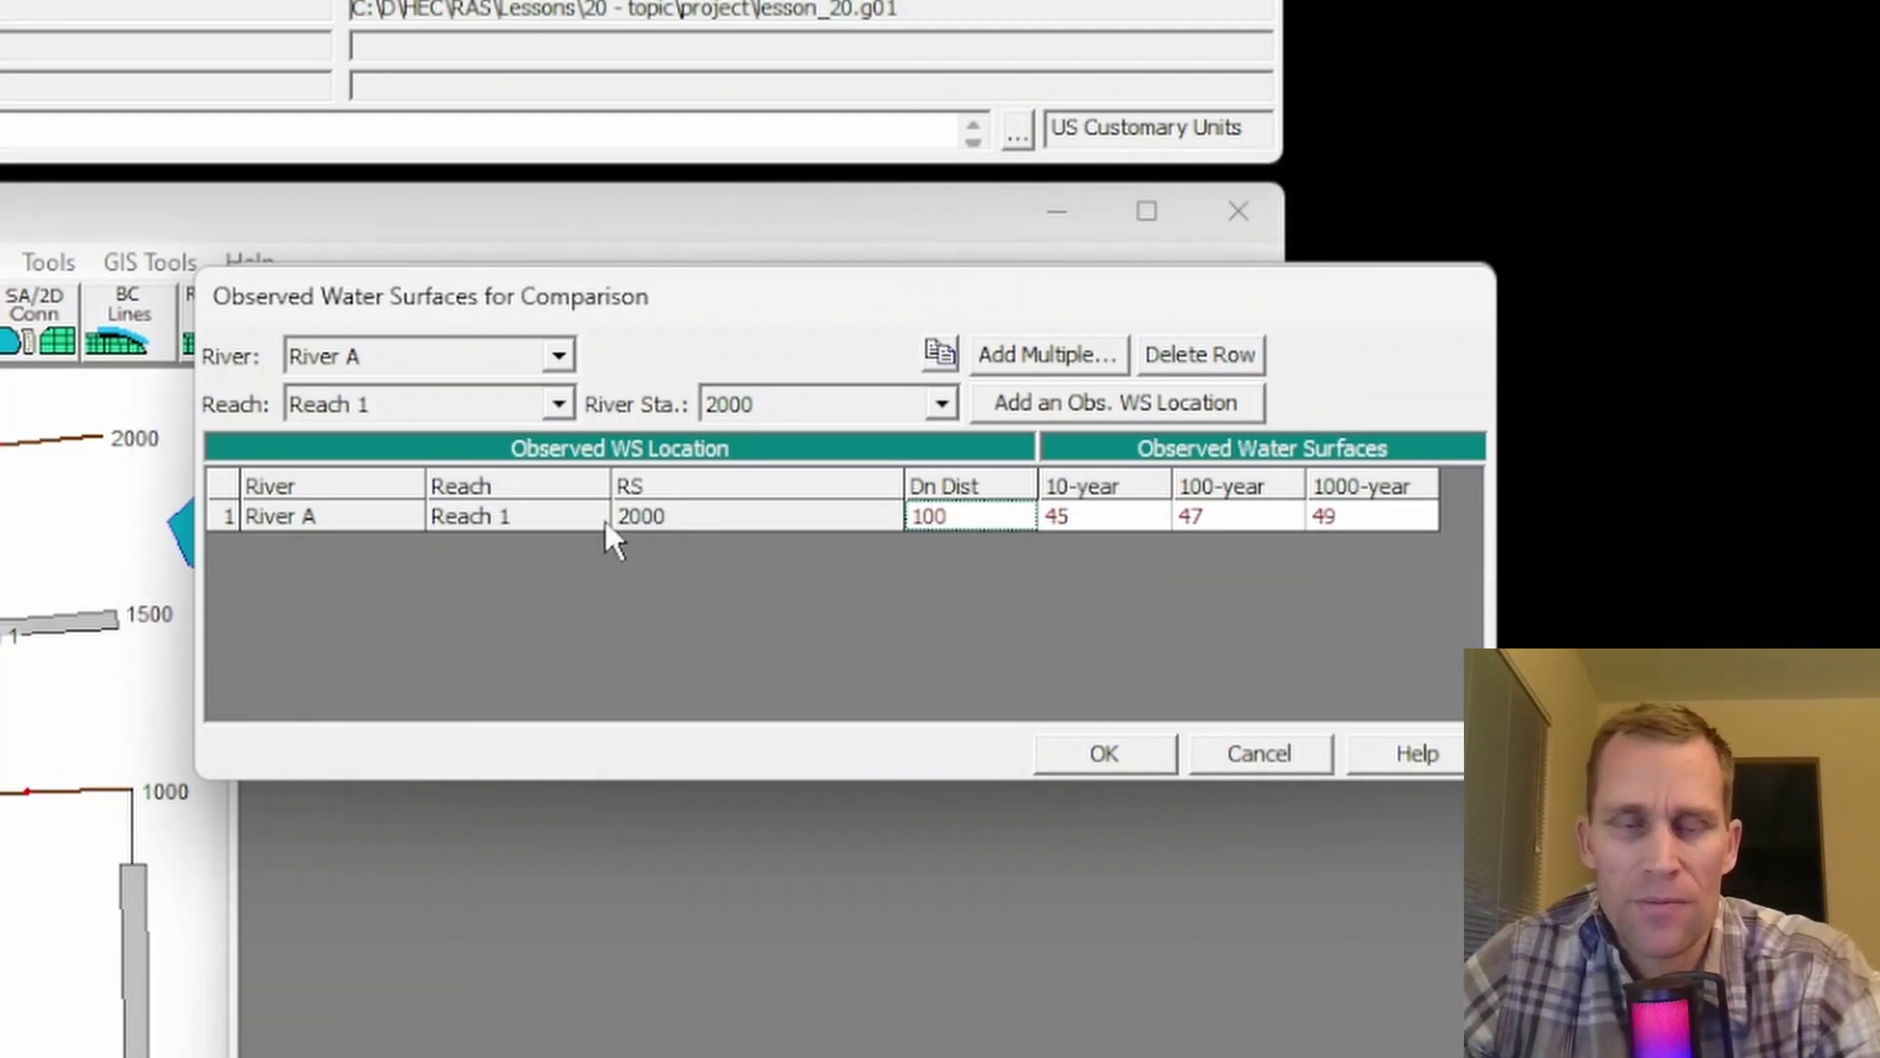
{"action": "mouse_move", "coordinate": [839, 286]}
{"action": "left_mouse_down"}
{"action": "mouse_move", "coordinate": [874, 290]}
{"action": "mouse_move", "coordinate": [854, 290]}
{"action": "left_mouse_up"}
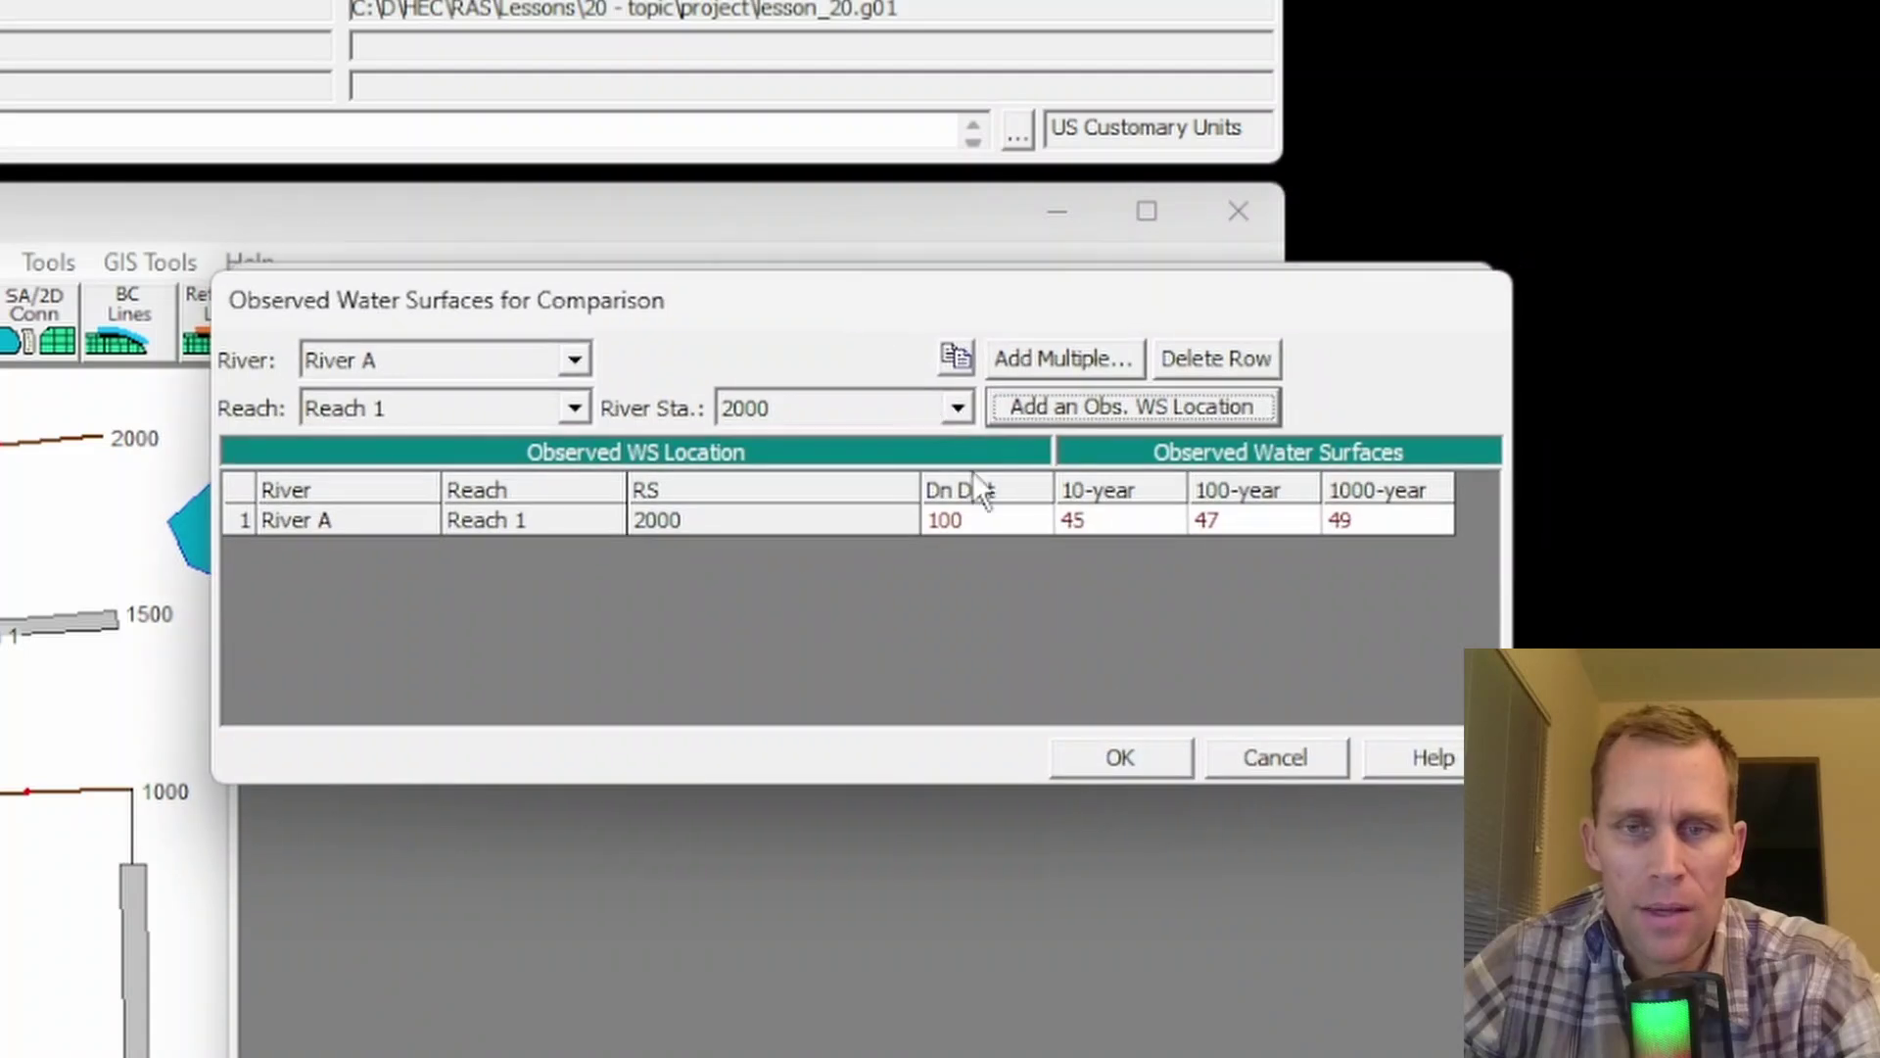
- Accept the observed water surfaces and add an observed rating curve gage, keeping its default gage name
{"action": "left_click", "coordinate": [1146, 768]}
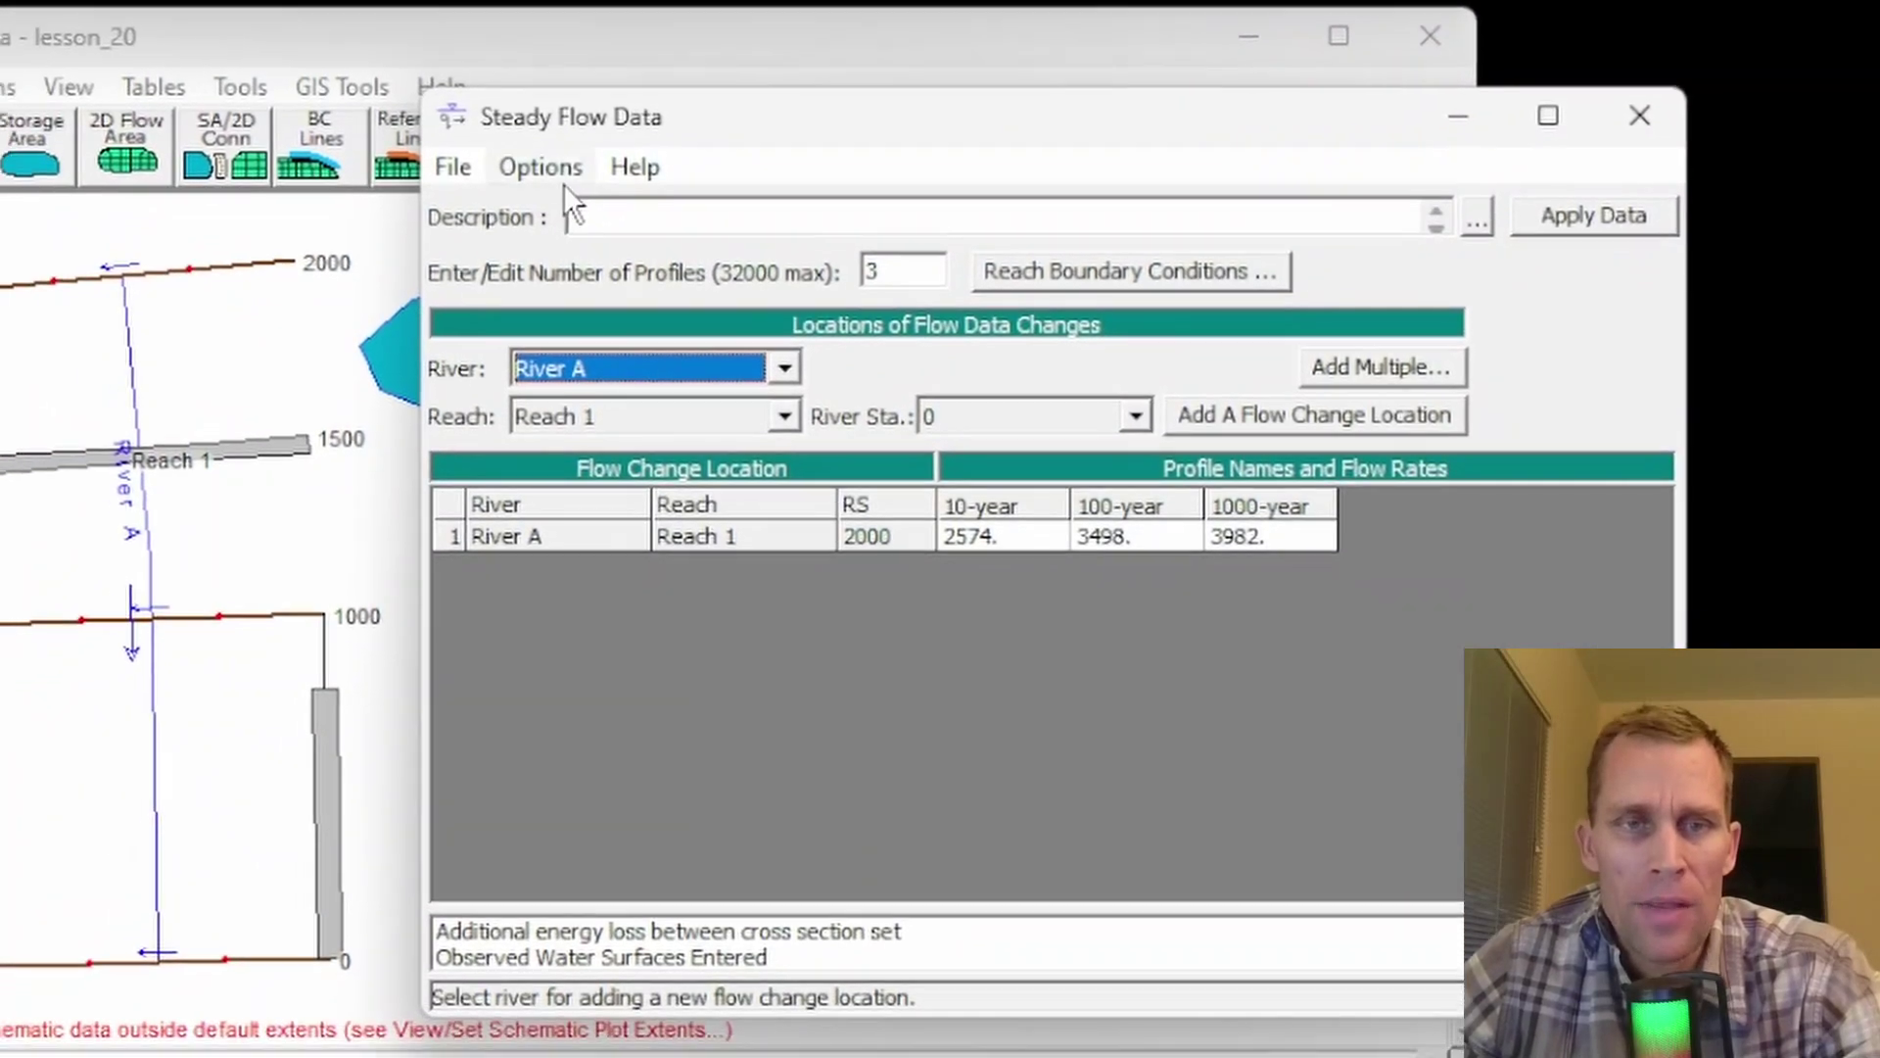
{"action": "left_click", "coordinate": [542, 166]}
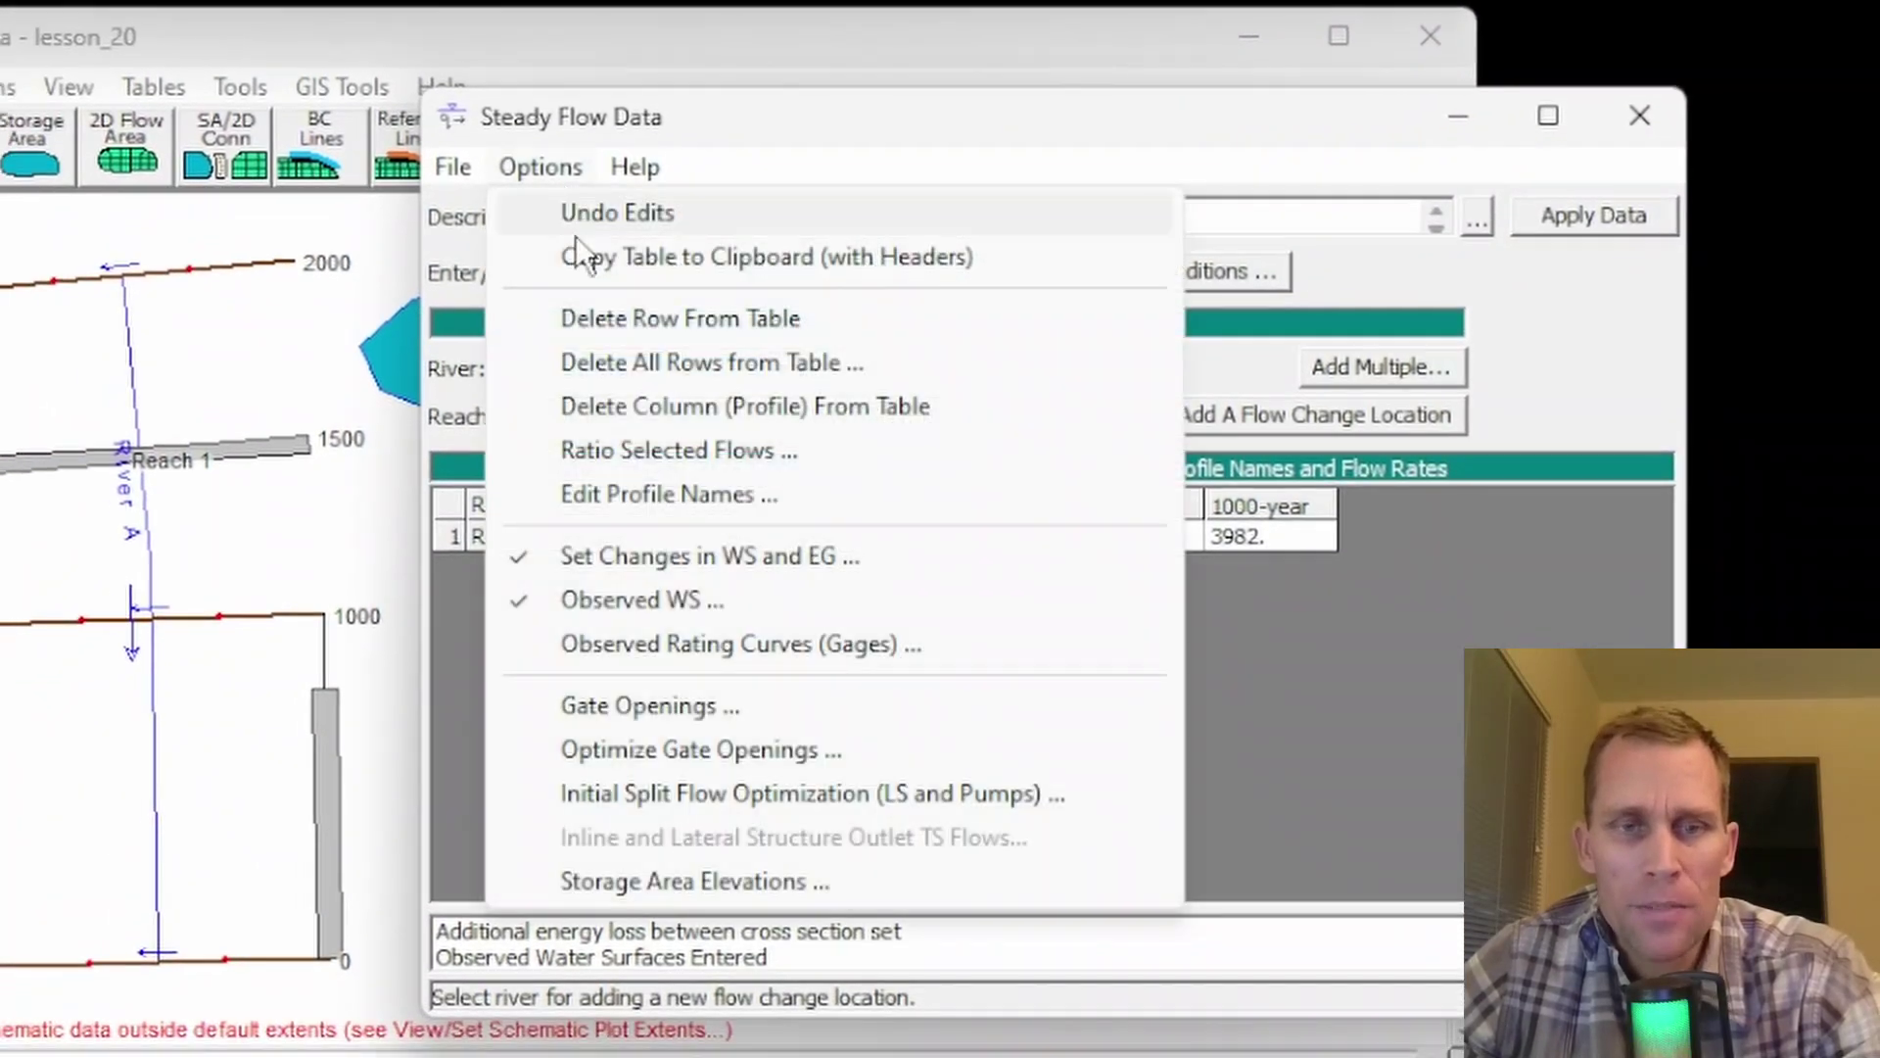
{"action": "left_click", "coordinate": [760, 644]}
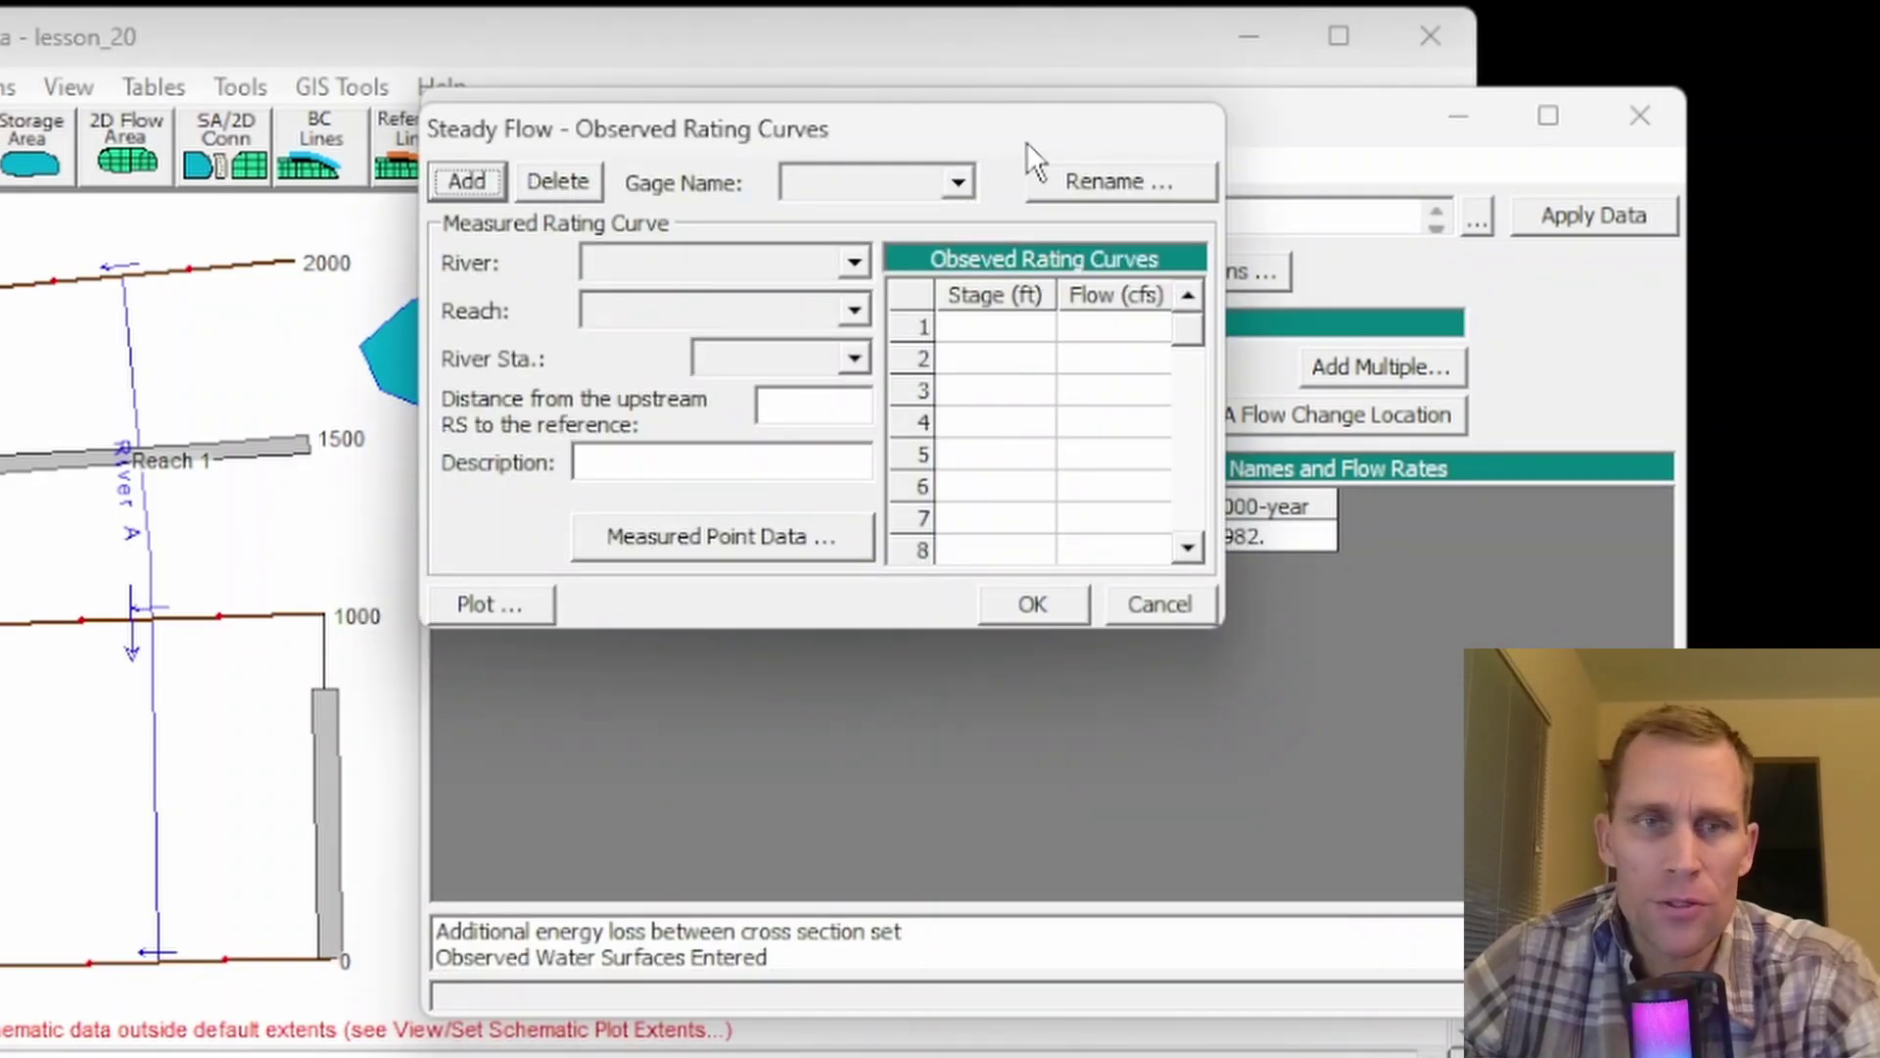
{"action": "left_click", "coordinate": [473, 186]}
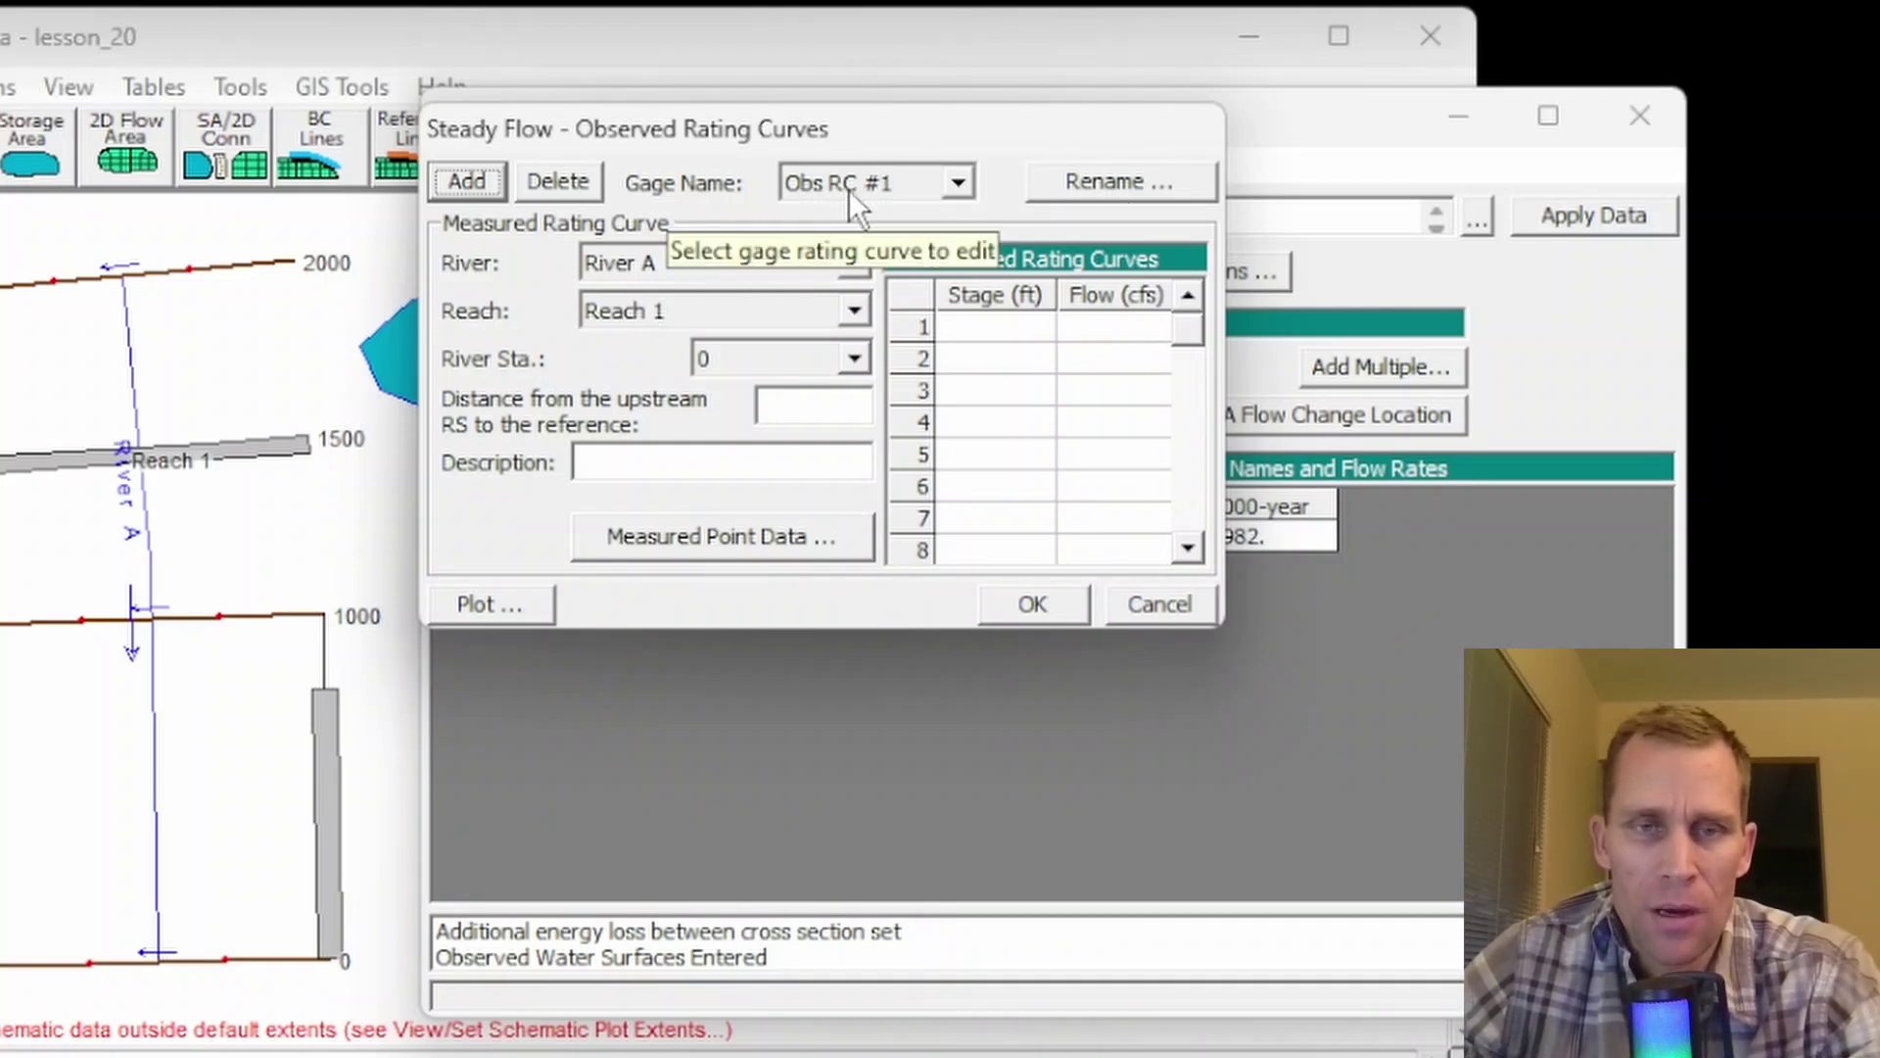
{"action": "left_click", "coordinate": [1107, 182]}
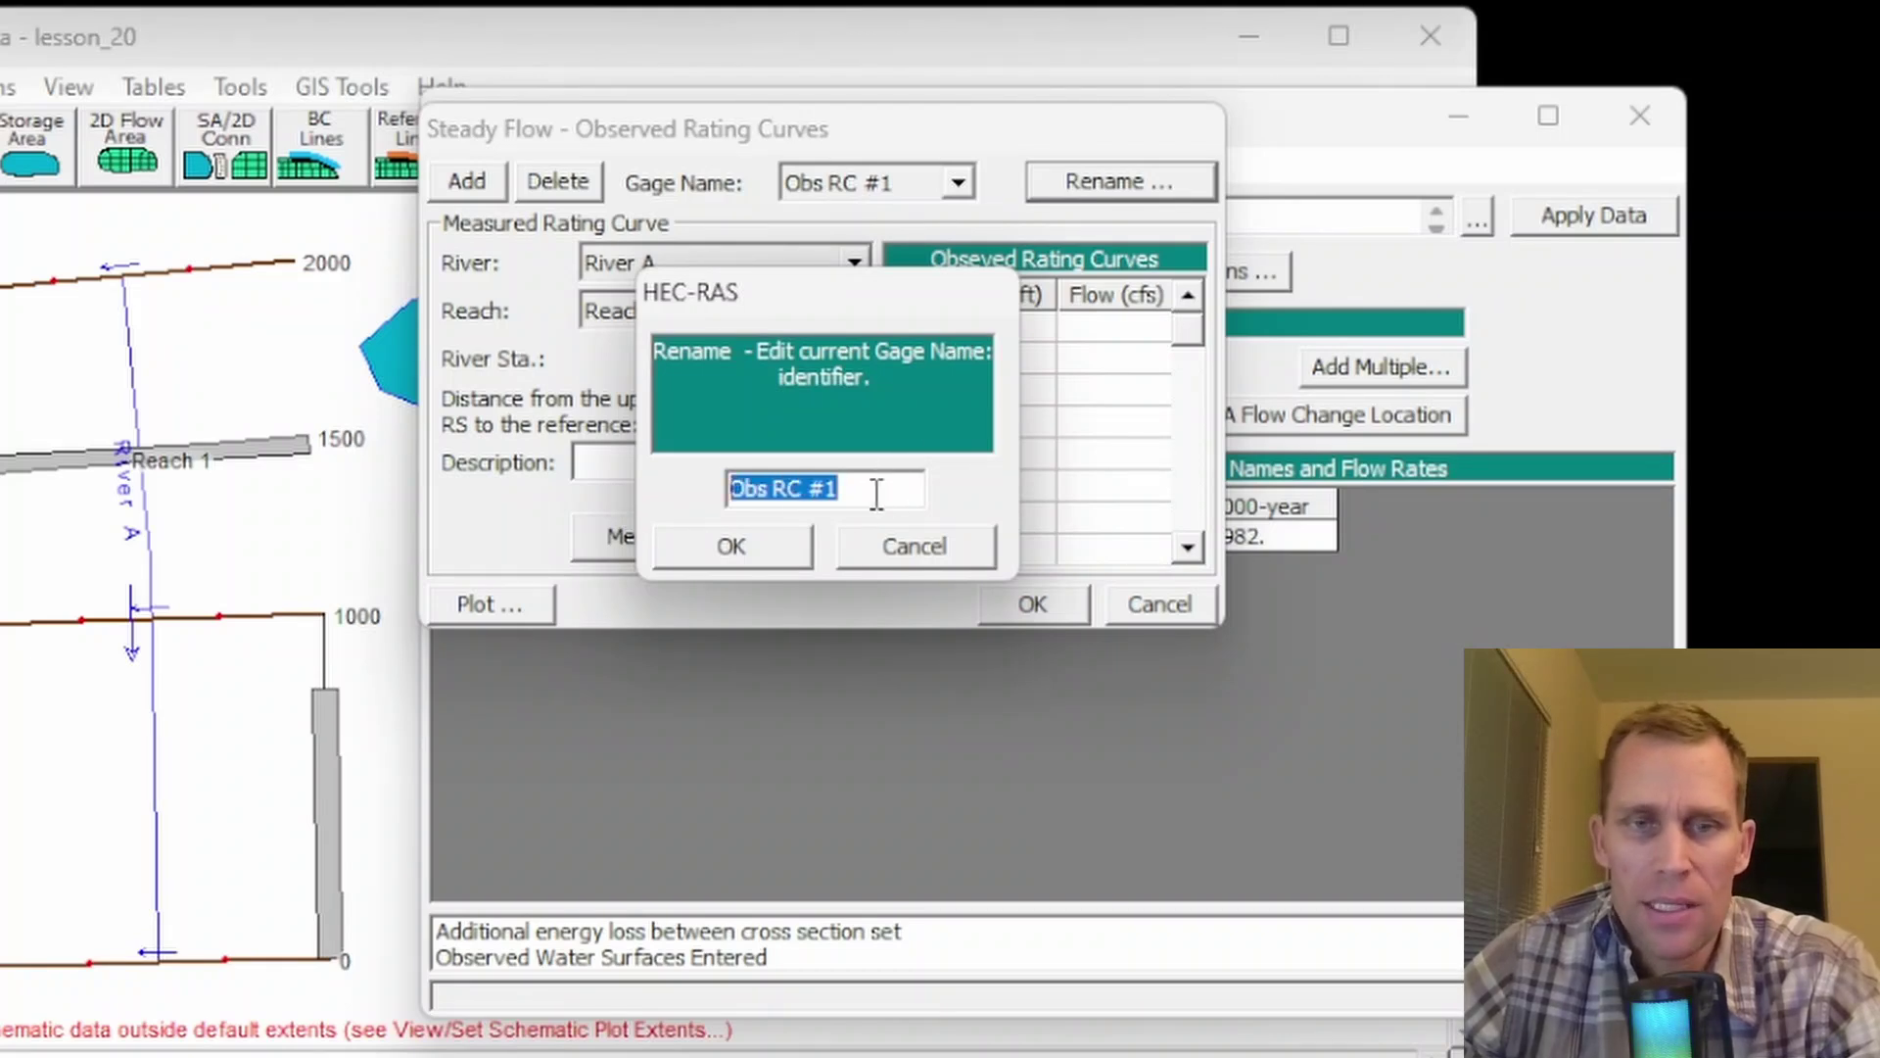
{"action": "left_click", "coordinate": [779, 549]}
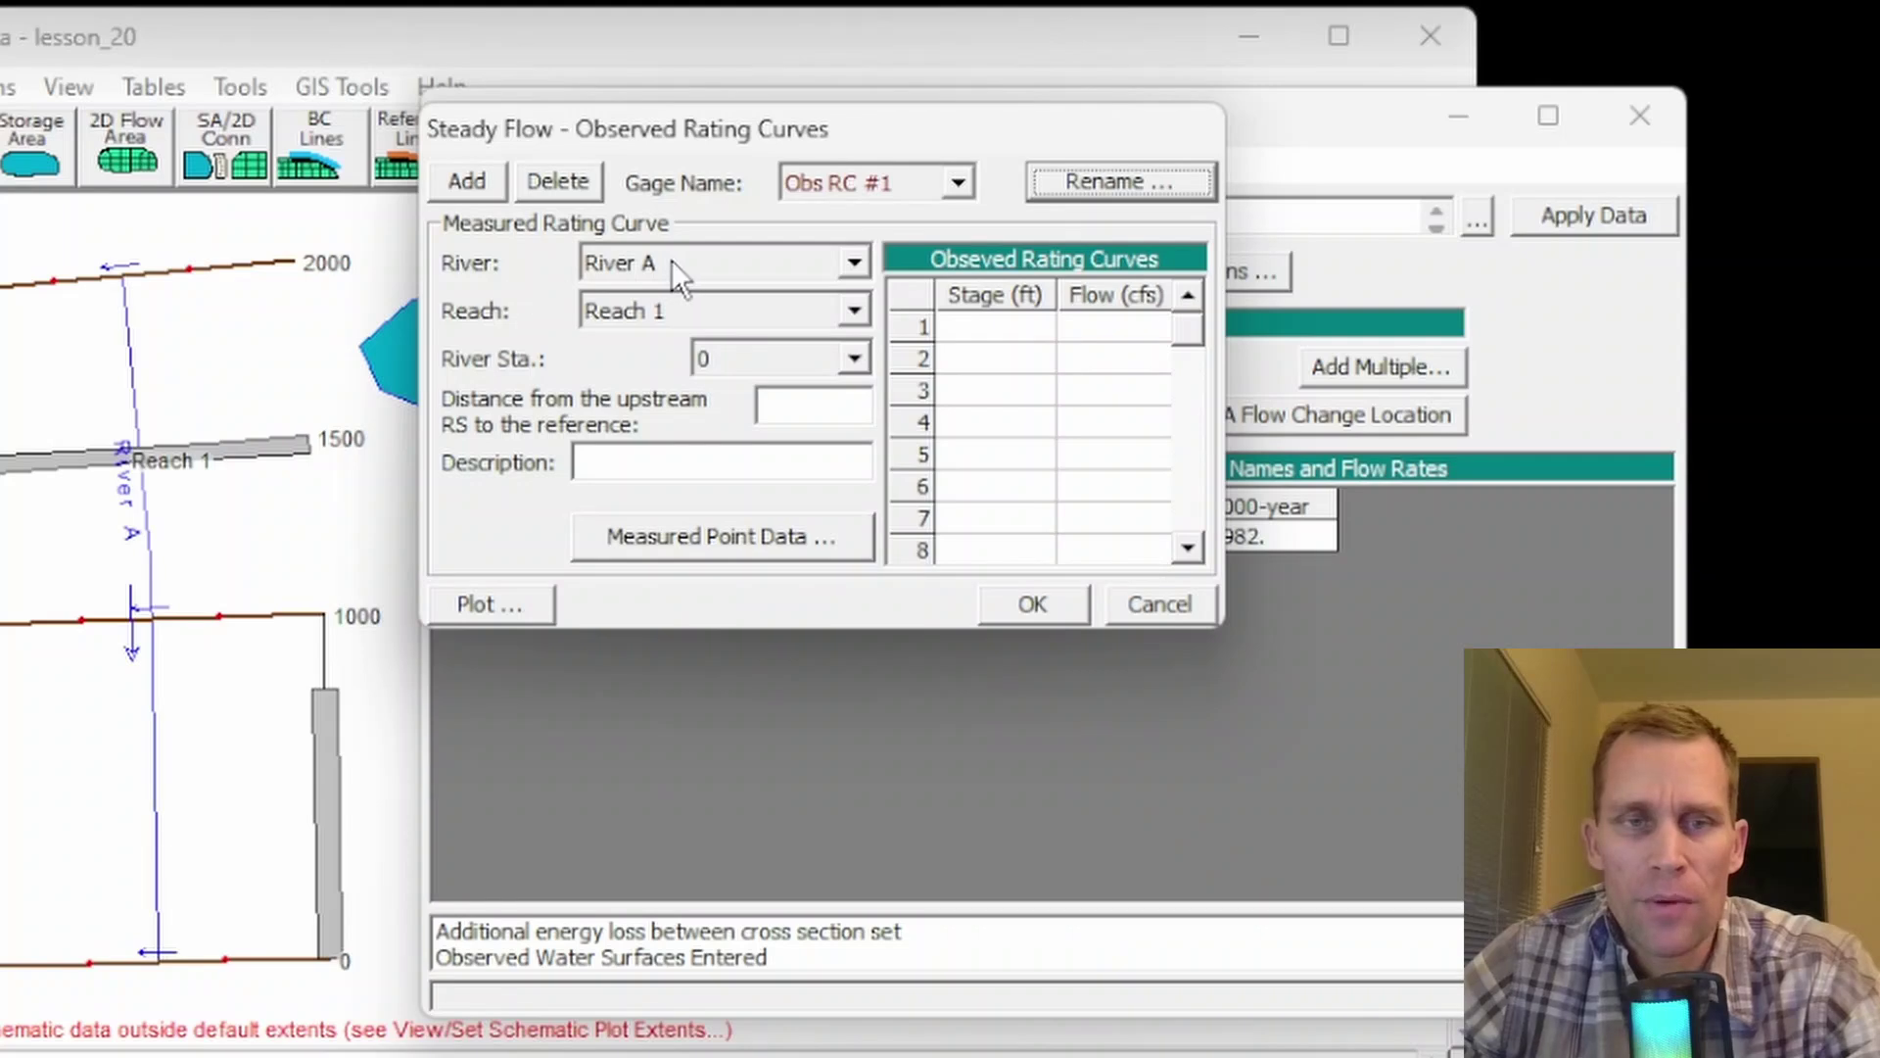
- Locate the rating curve gage at river station 2000, with a distance of 100 from the upstream station to the reference
{"action": "left_click", "coordinate": [773, 359]}
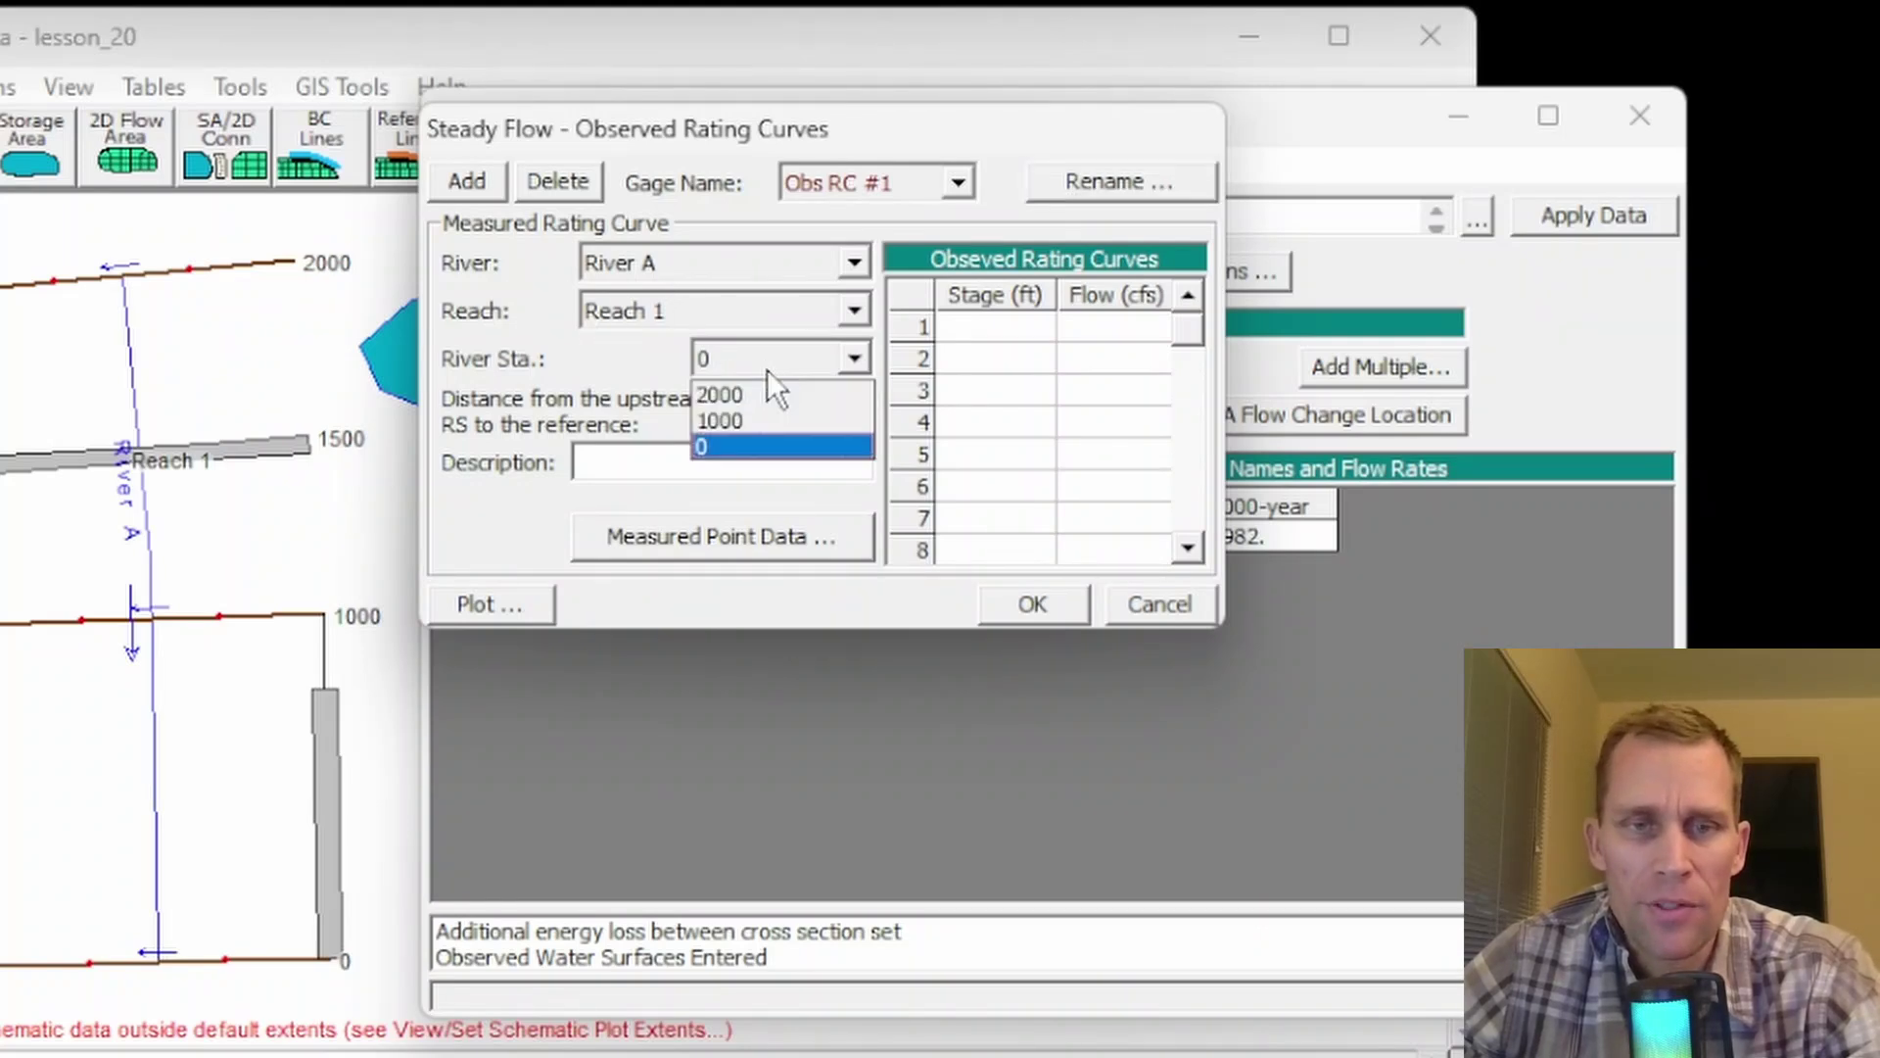
{"action": "left_click", "coordinate": [745, 396]}
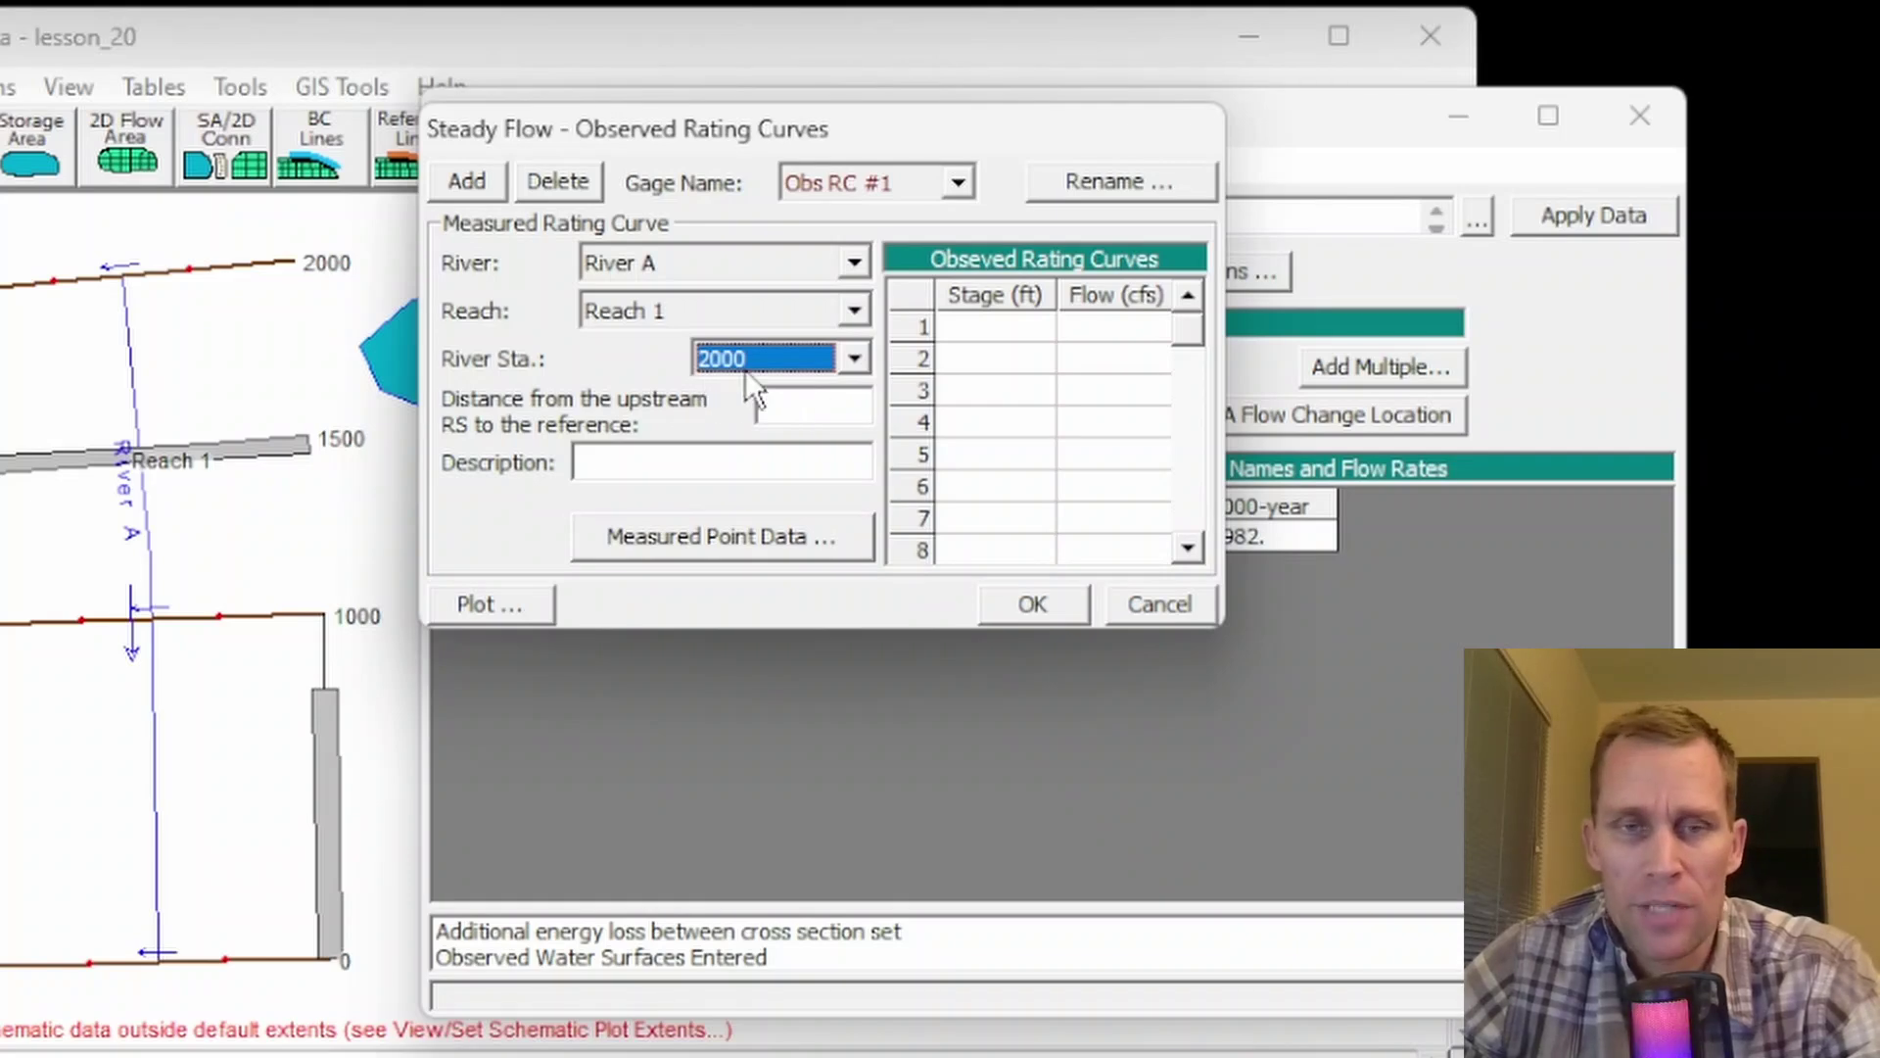
{"action": "left_click", "coordinate": [795, 404]}
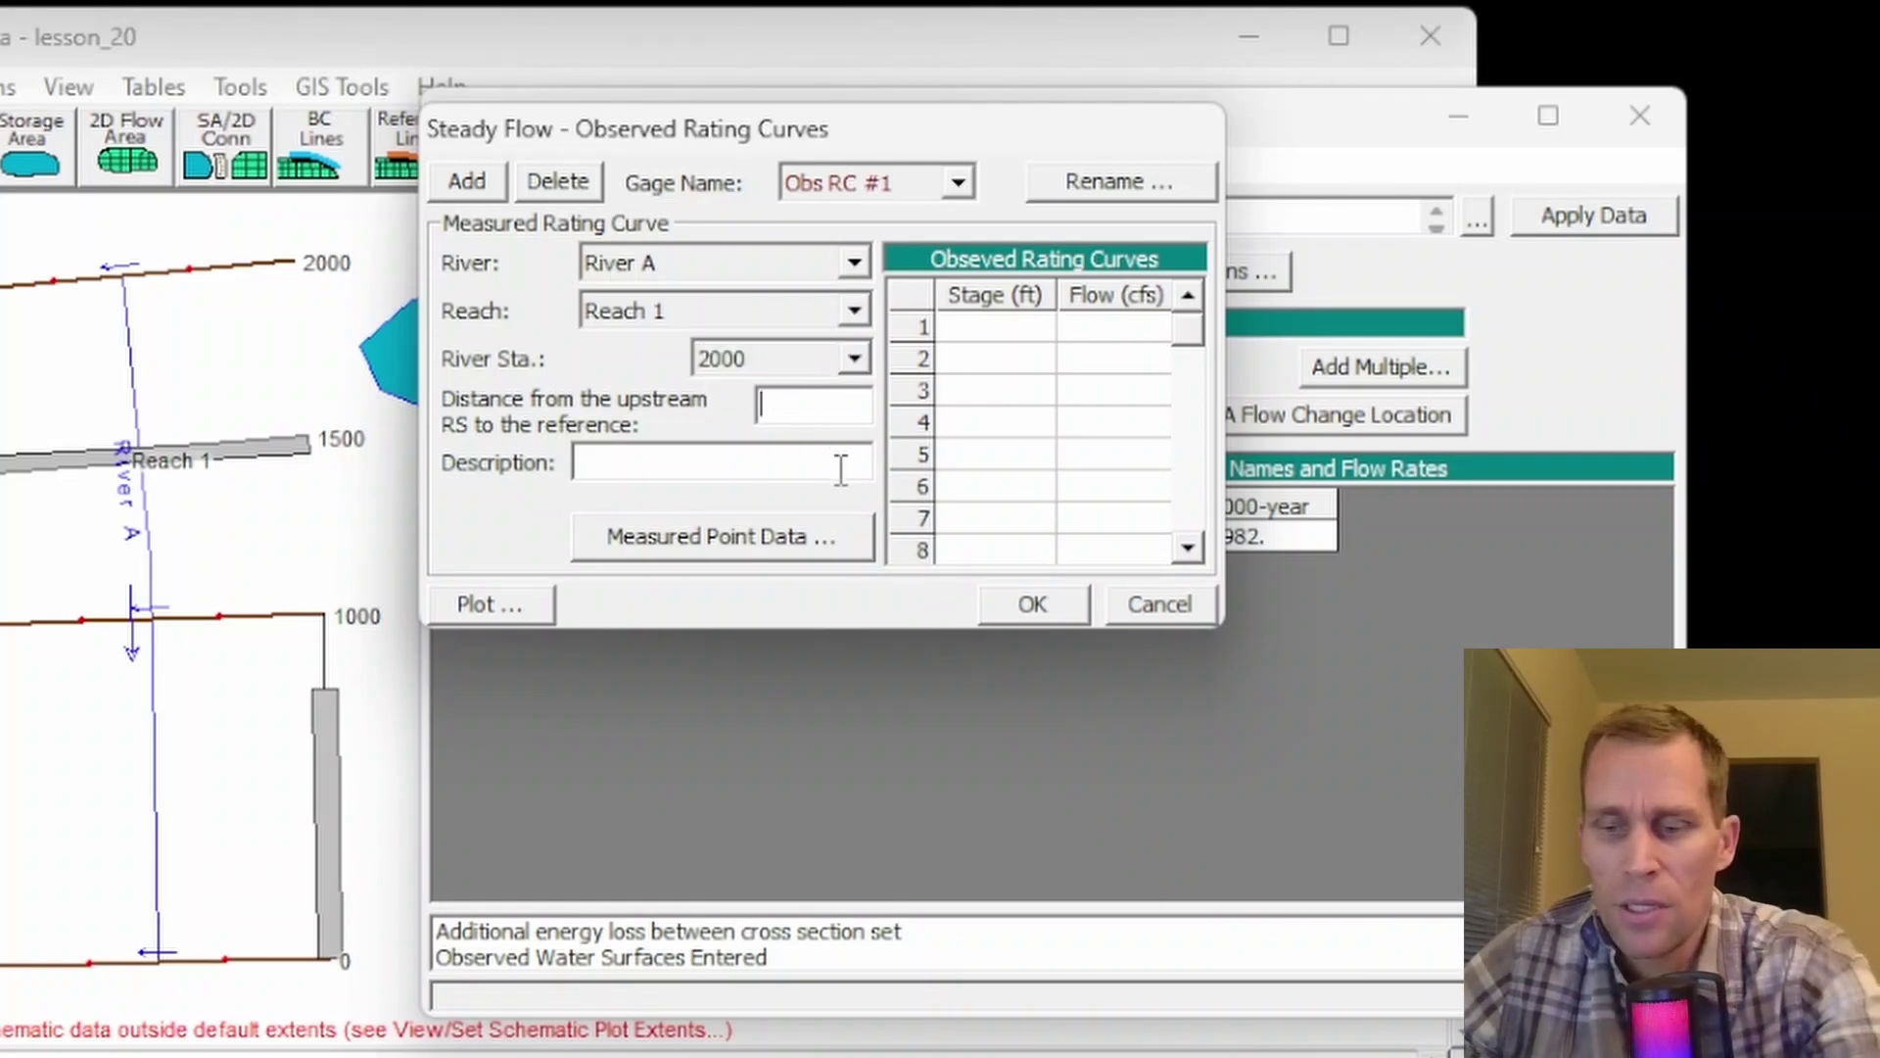
{"action": "type", "text": "100"}
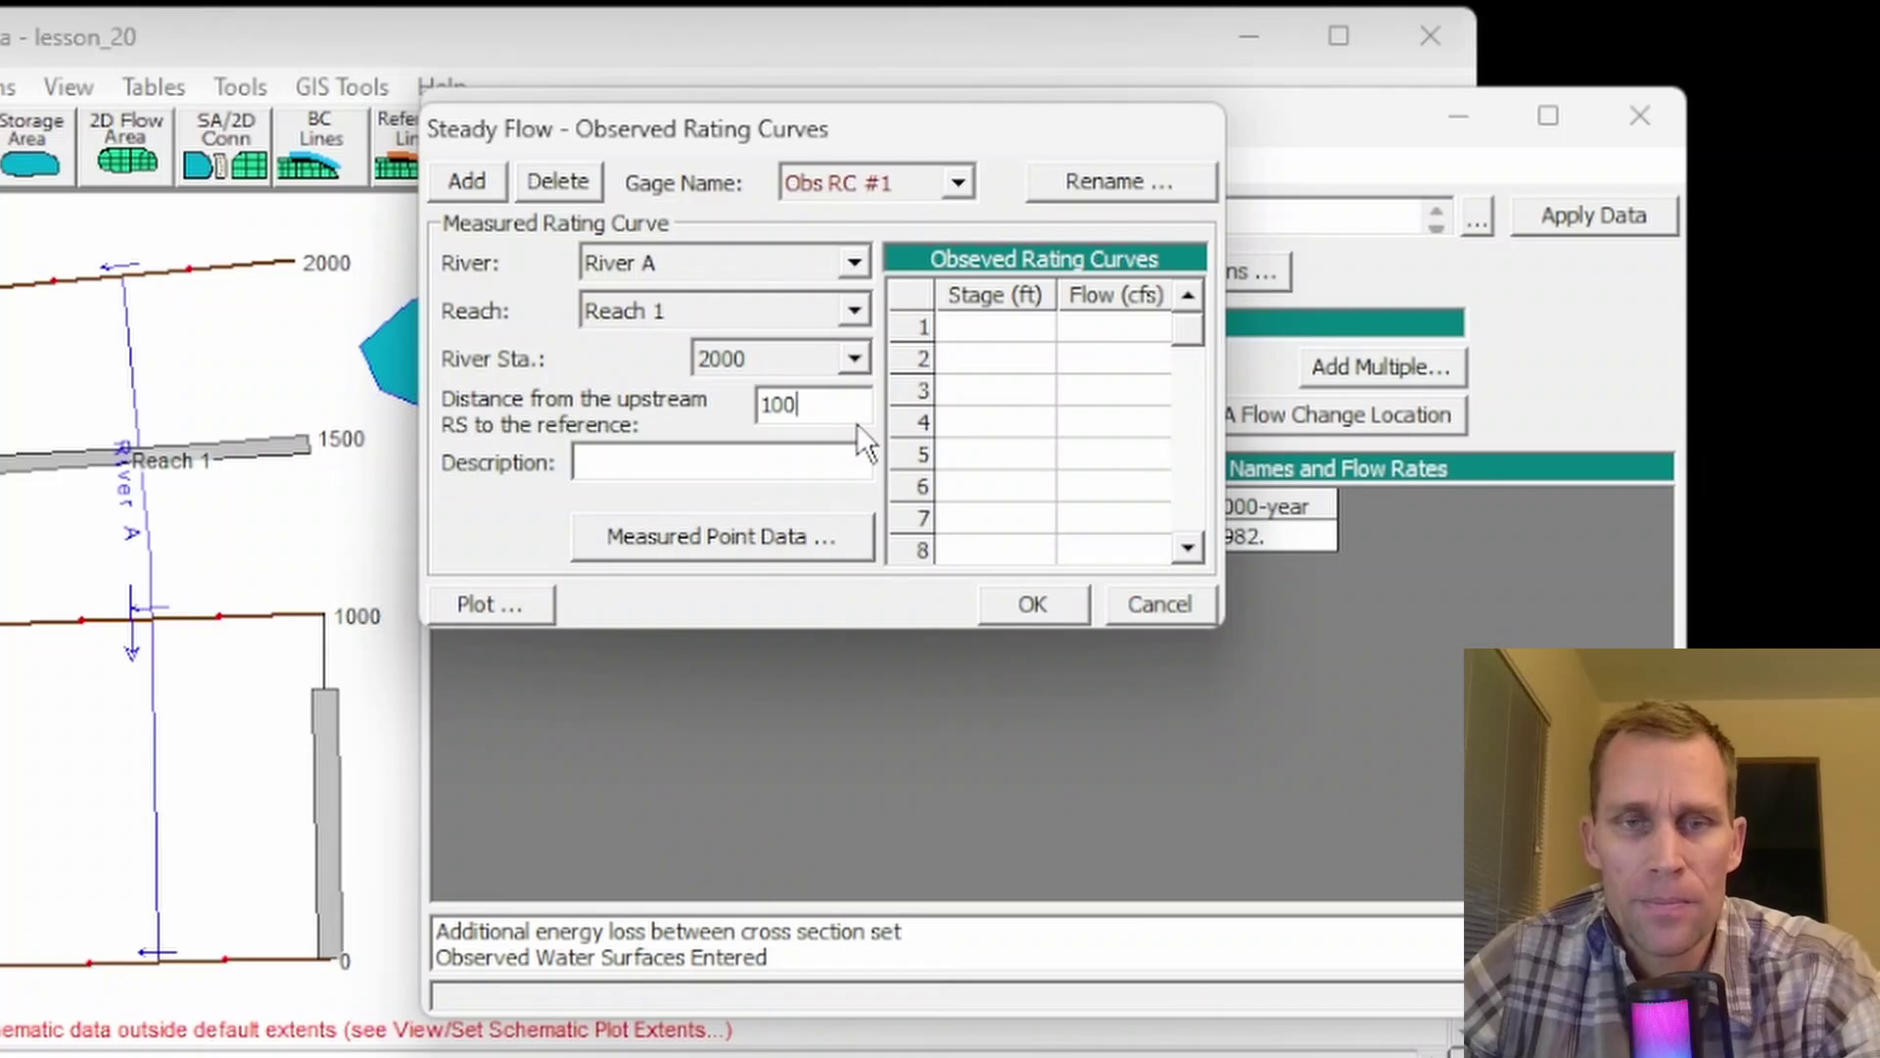
- Enter and accept rating curve stages 32, 44, 56, 67, 78, 90 ft with flows 0, 2000, 5000, 8000, 22000, 50000 cfs
{"action": "left_click", "coordinate": [987, 326]}
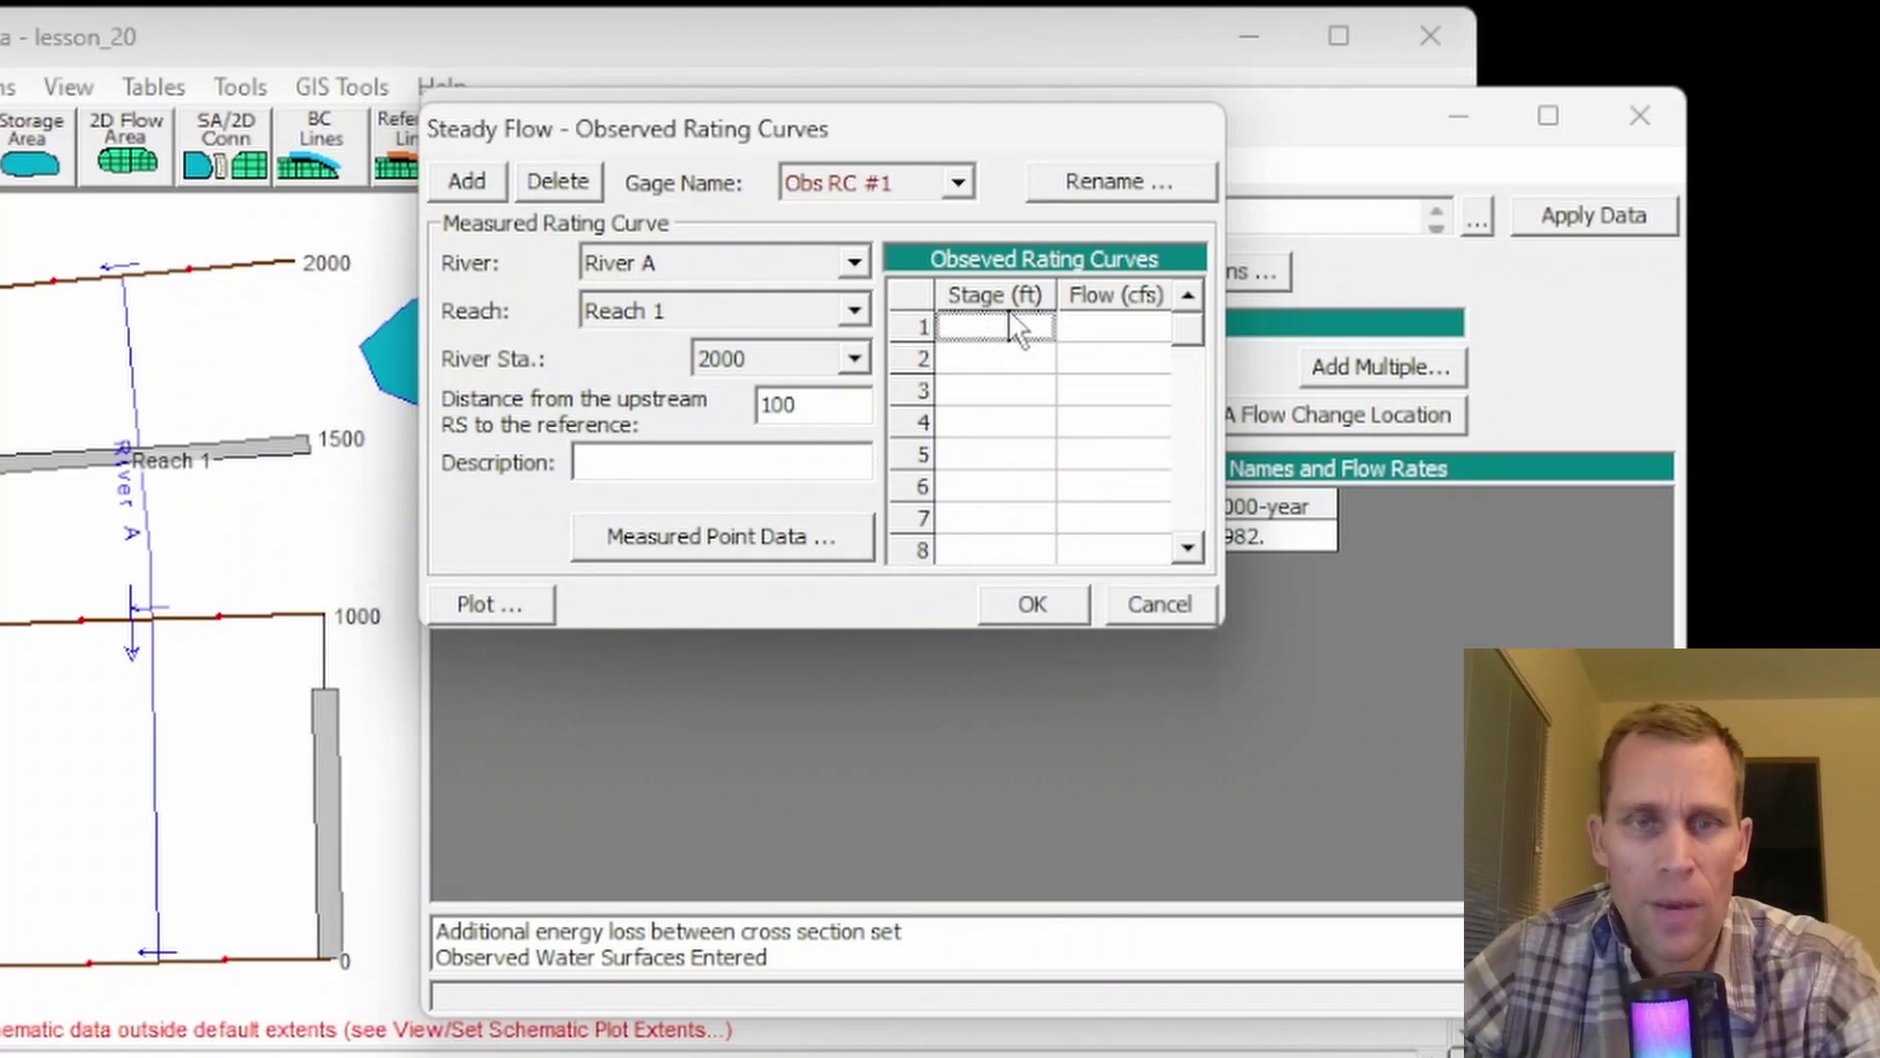
{"action": "type", "text": "32"}
{"action": "key", "text": "Return"}
{"action": "type", "text": "44"}
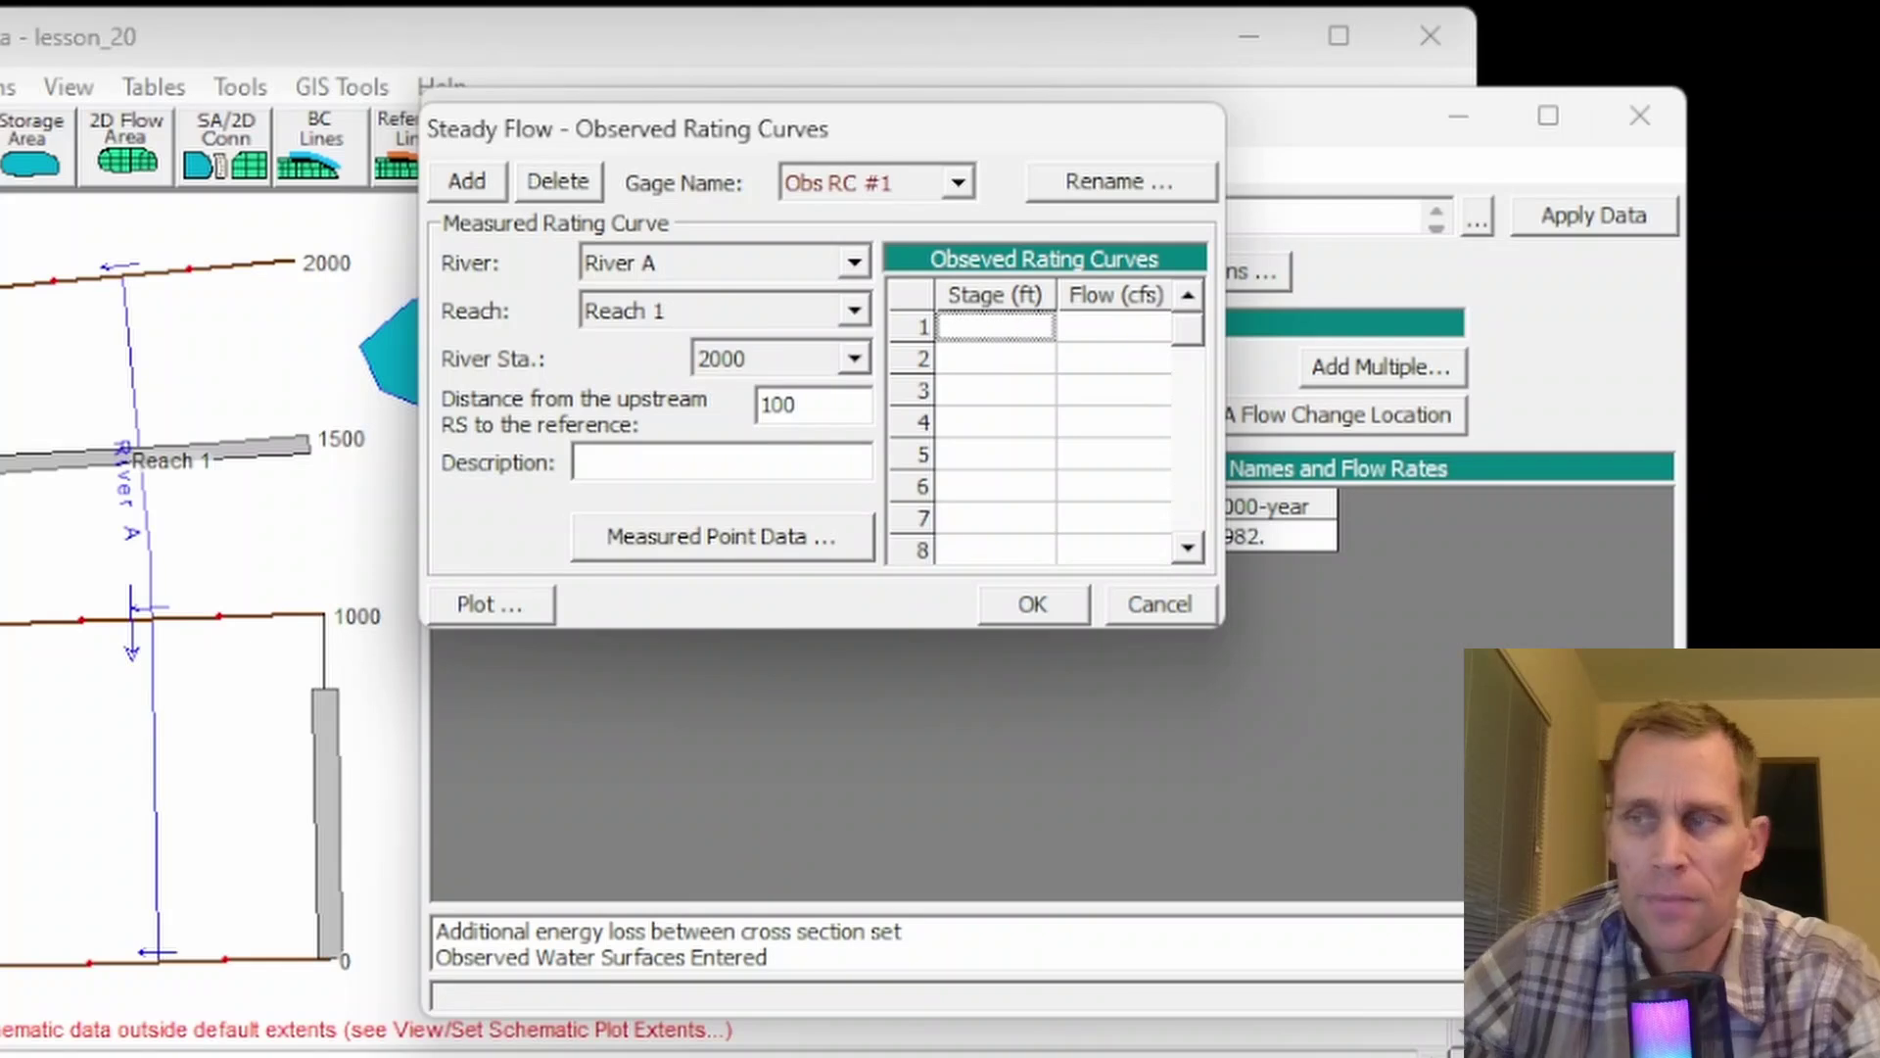
{"action": "key", "text": "Return"}
{"action": "type", "text": "56 67 78 90"}
{"action": "left_click", "coordinate": [1117, 326]}
{"action": "type", "text": "0 2000 5000 8000 22000 50000"}
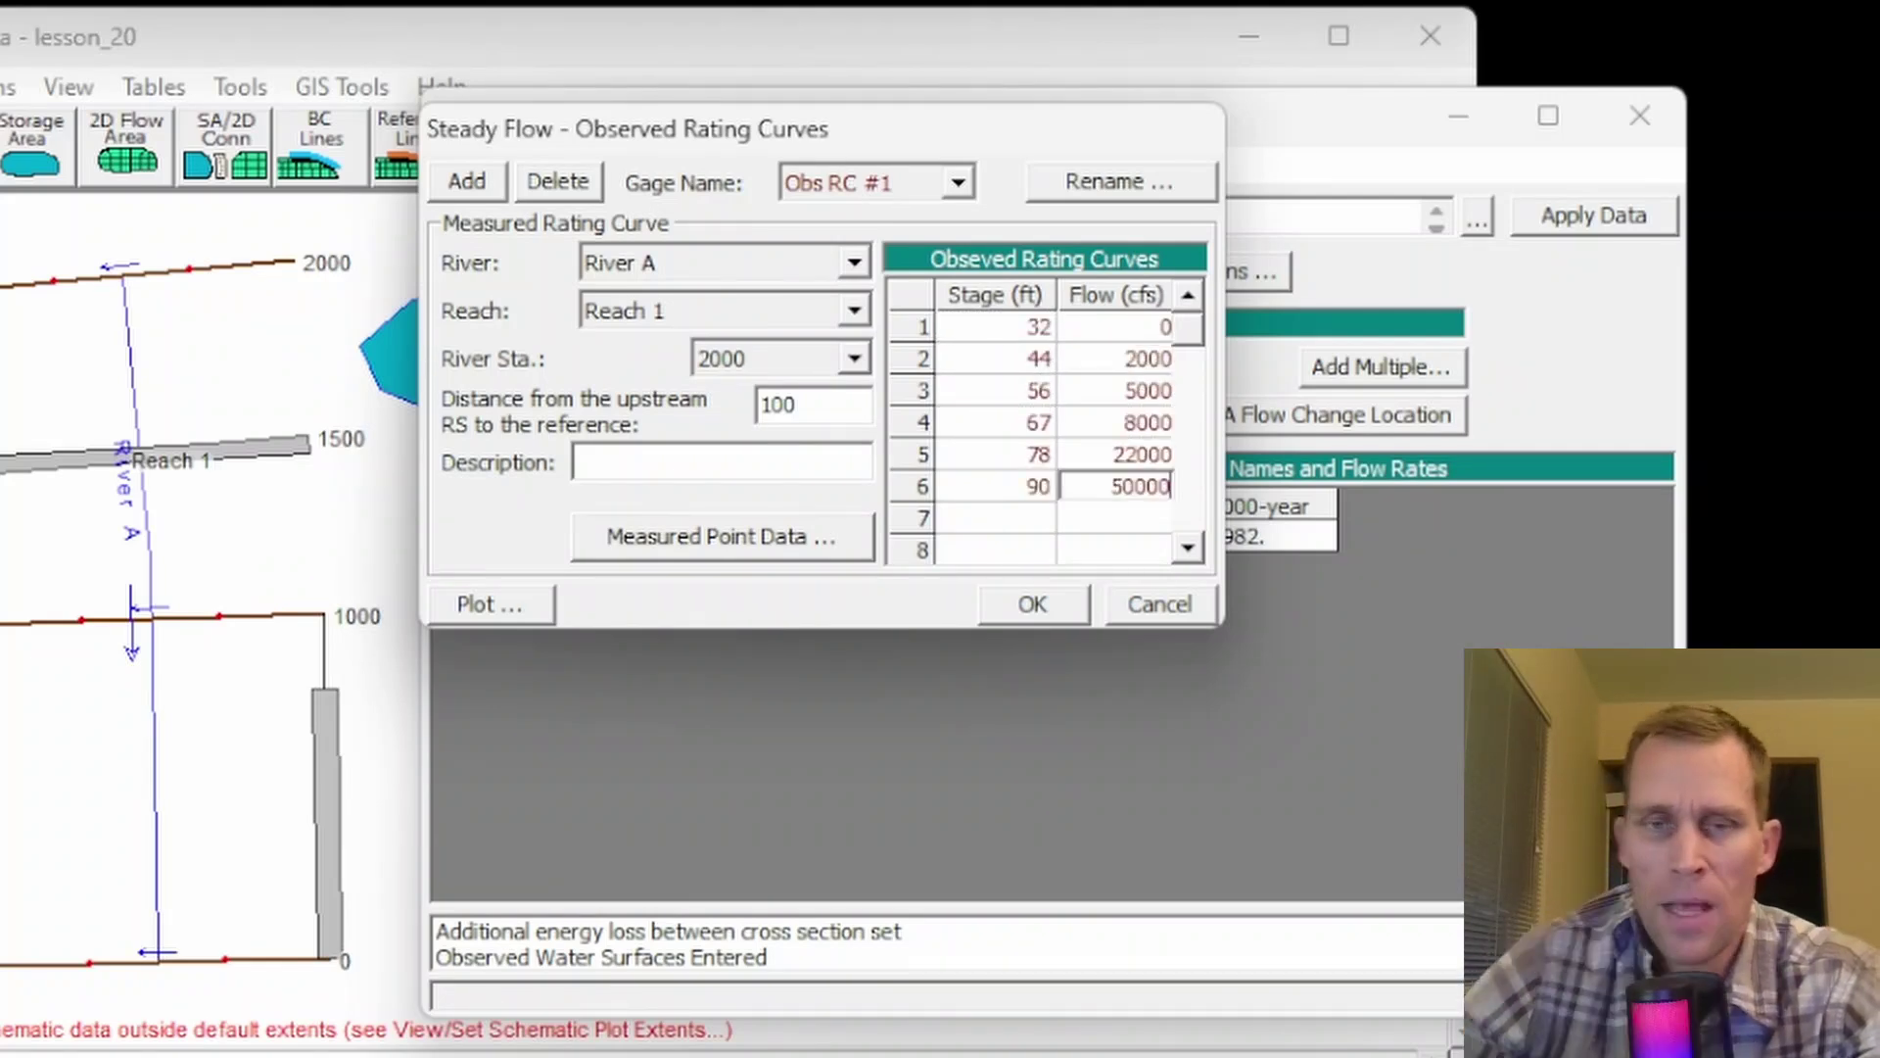
{"action": "left_click", "coordinate": [1117, 453]}
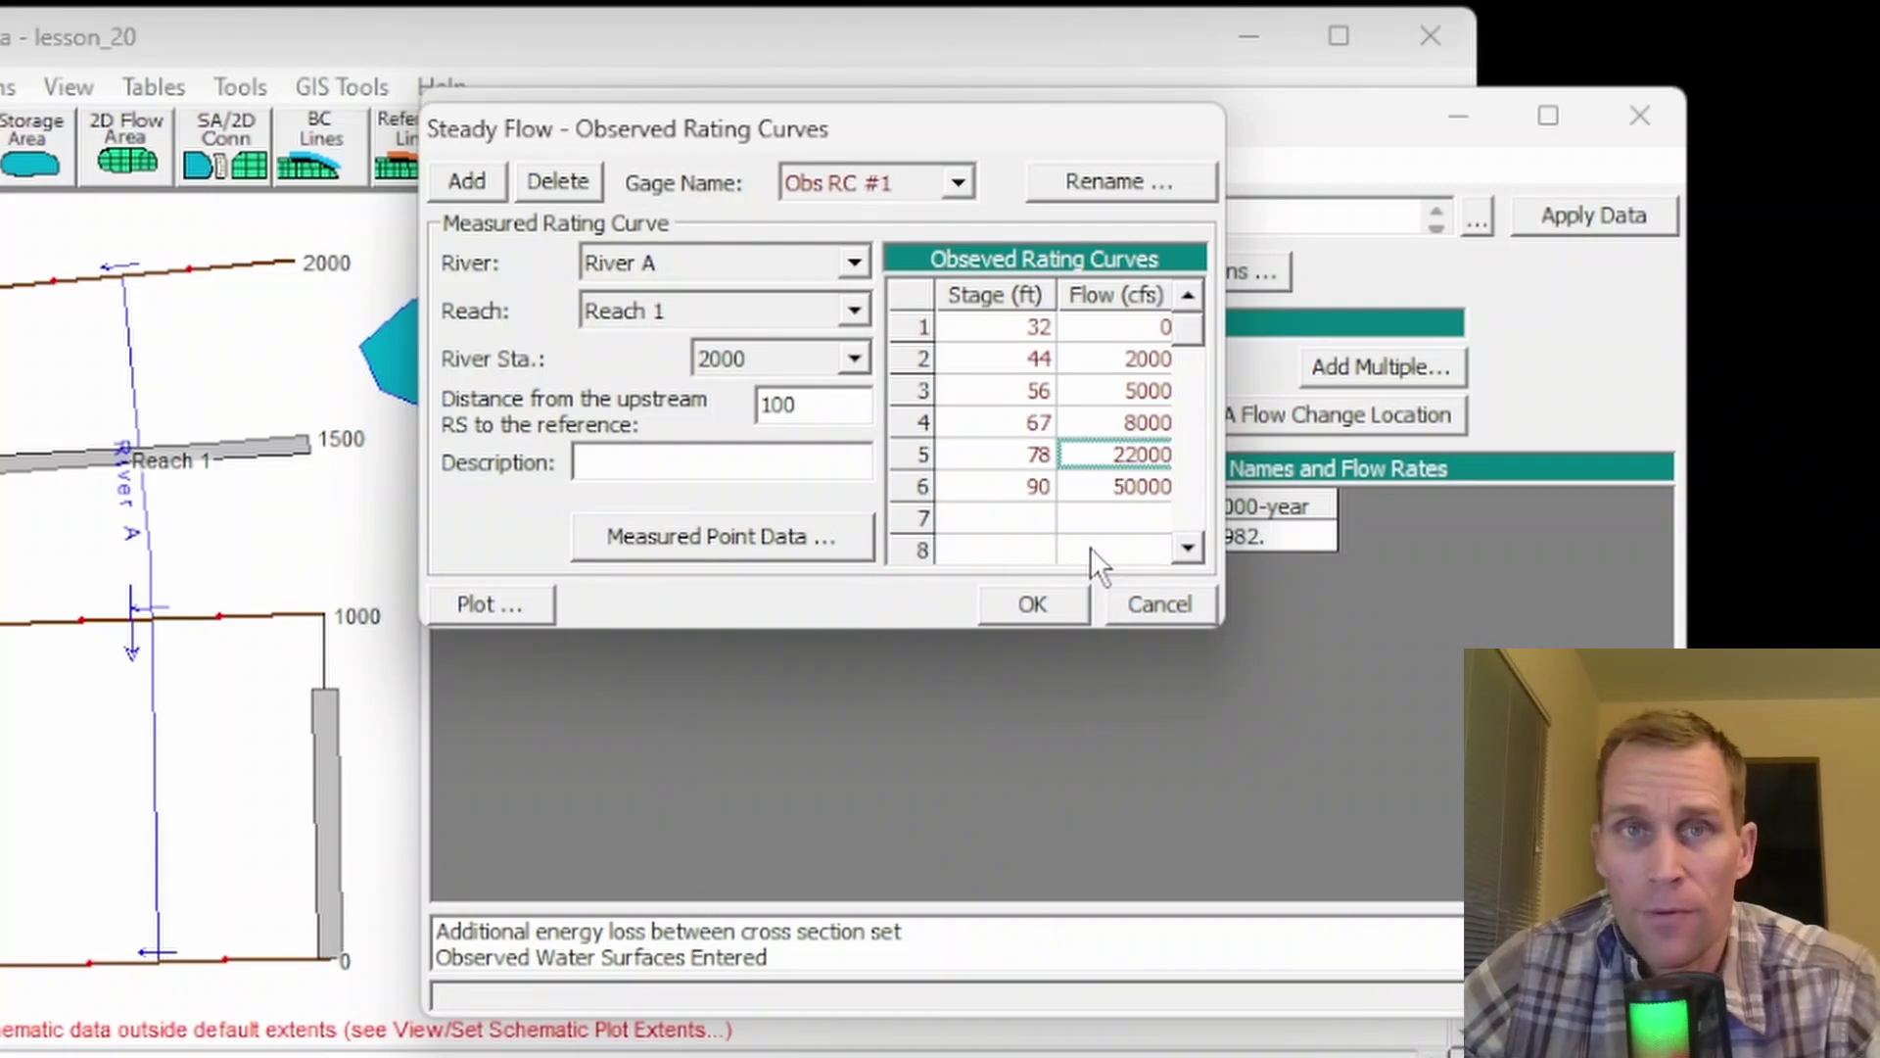
{"action": "left_click", "coordinate": [1040, 607]}
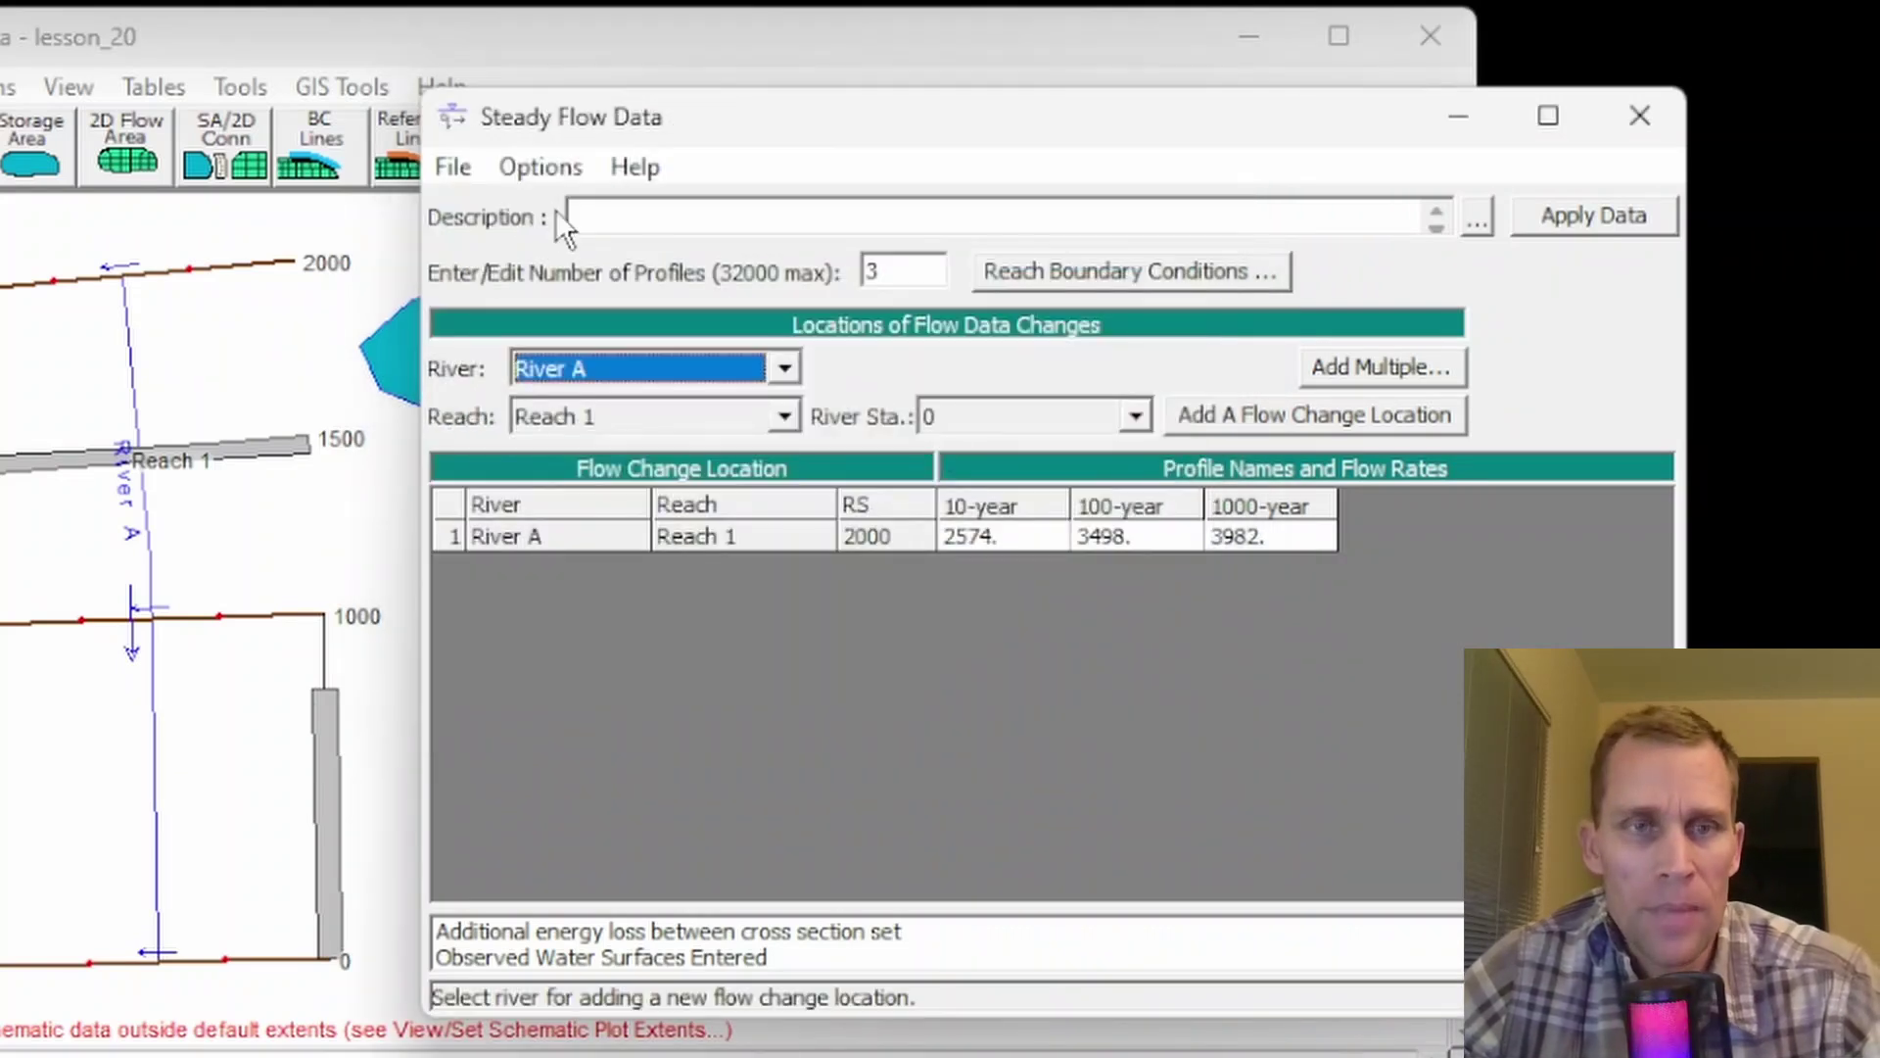
- Review the gate settings of the inline structure at river station 1500 in the geometric data, and close its editor
{"action": "left_click", "coordinate": [525, 168]}
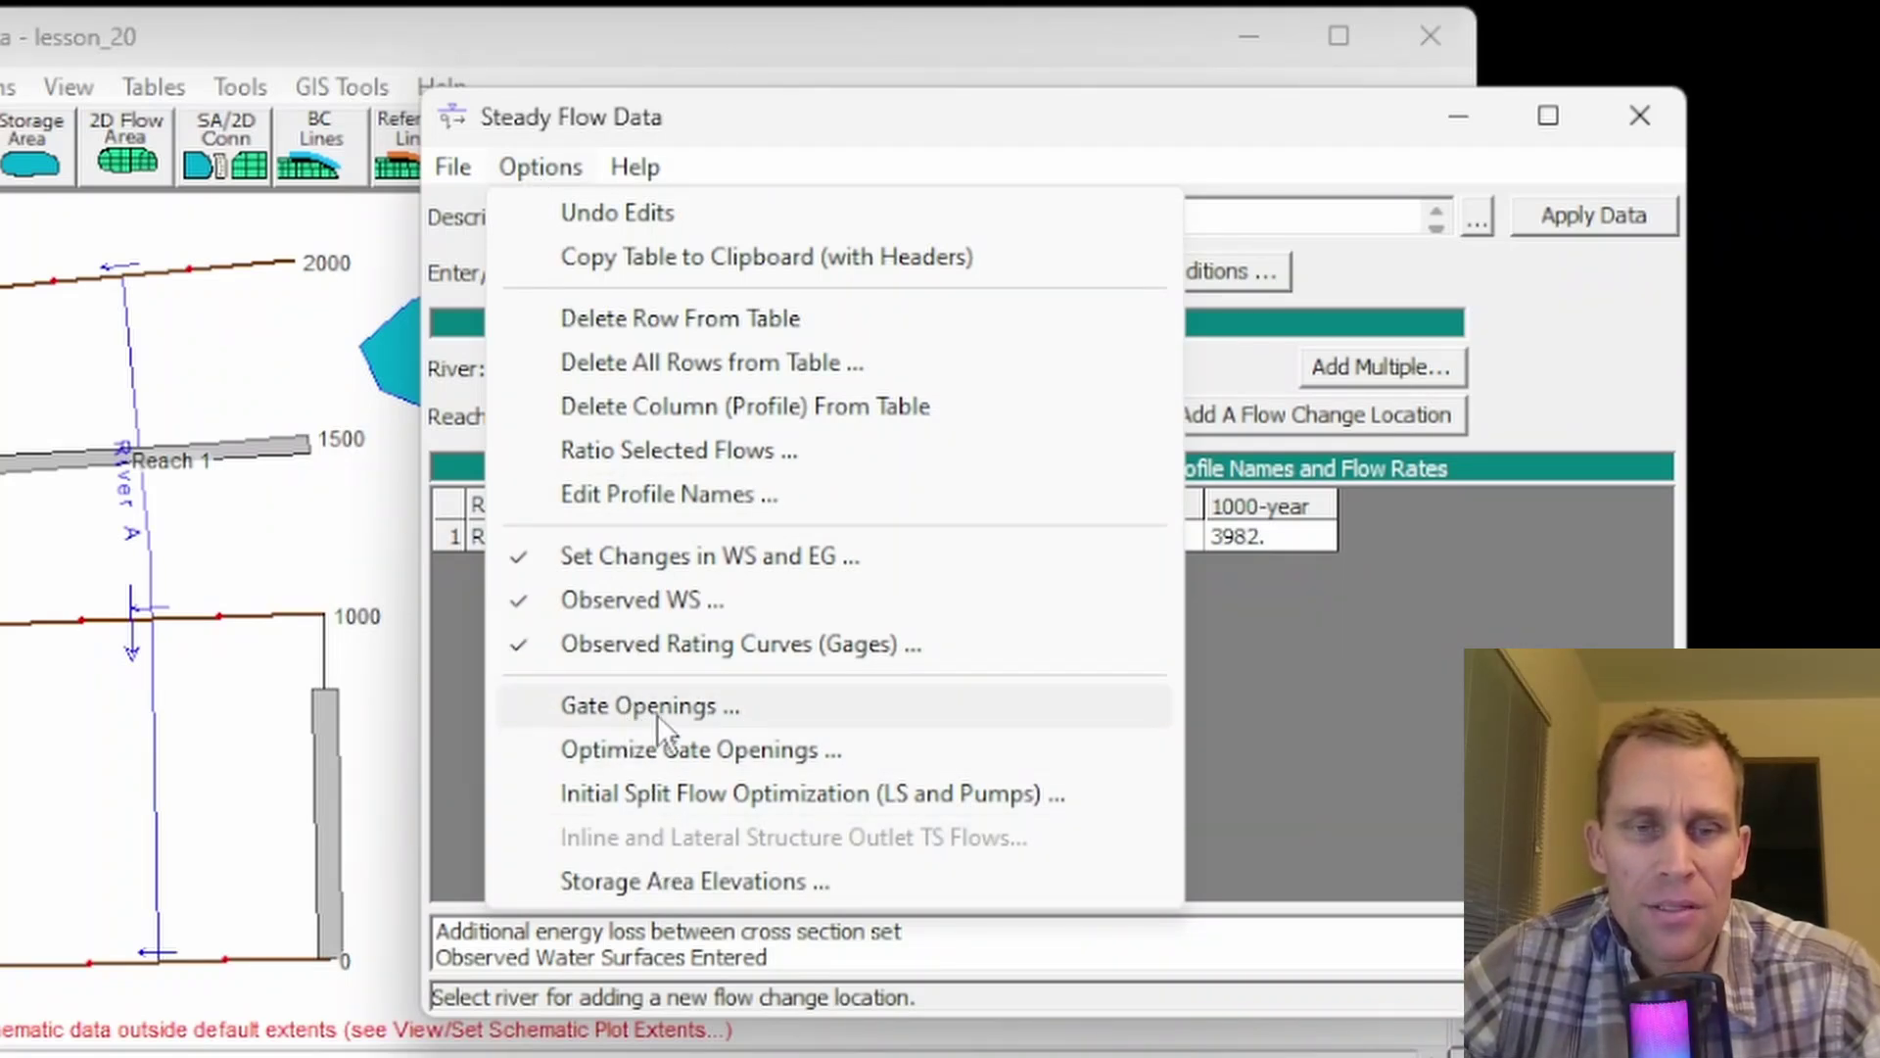
{"action": "left_click", "coordinate": [1268, 139]}
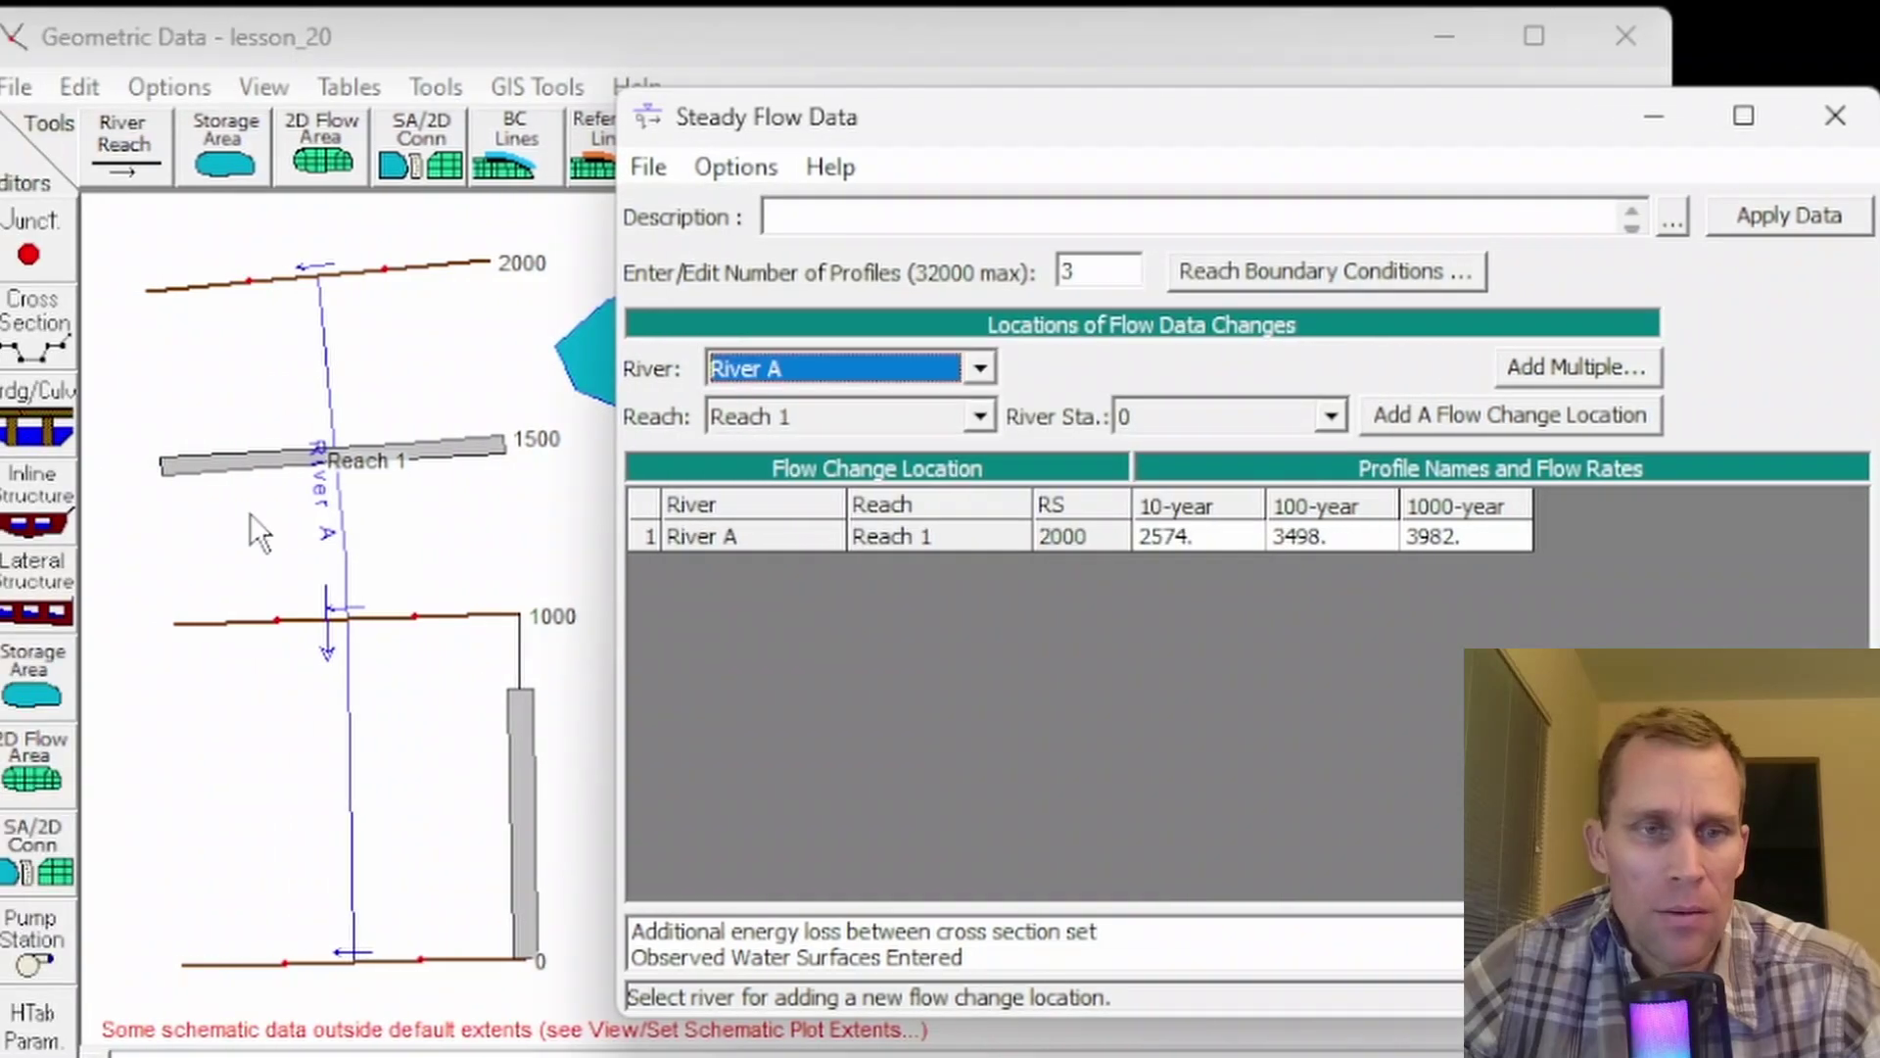
{"action": "left_click", "coordinate": [27, 517]}
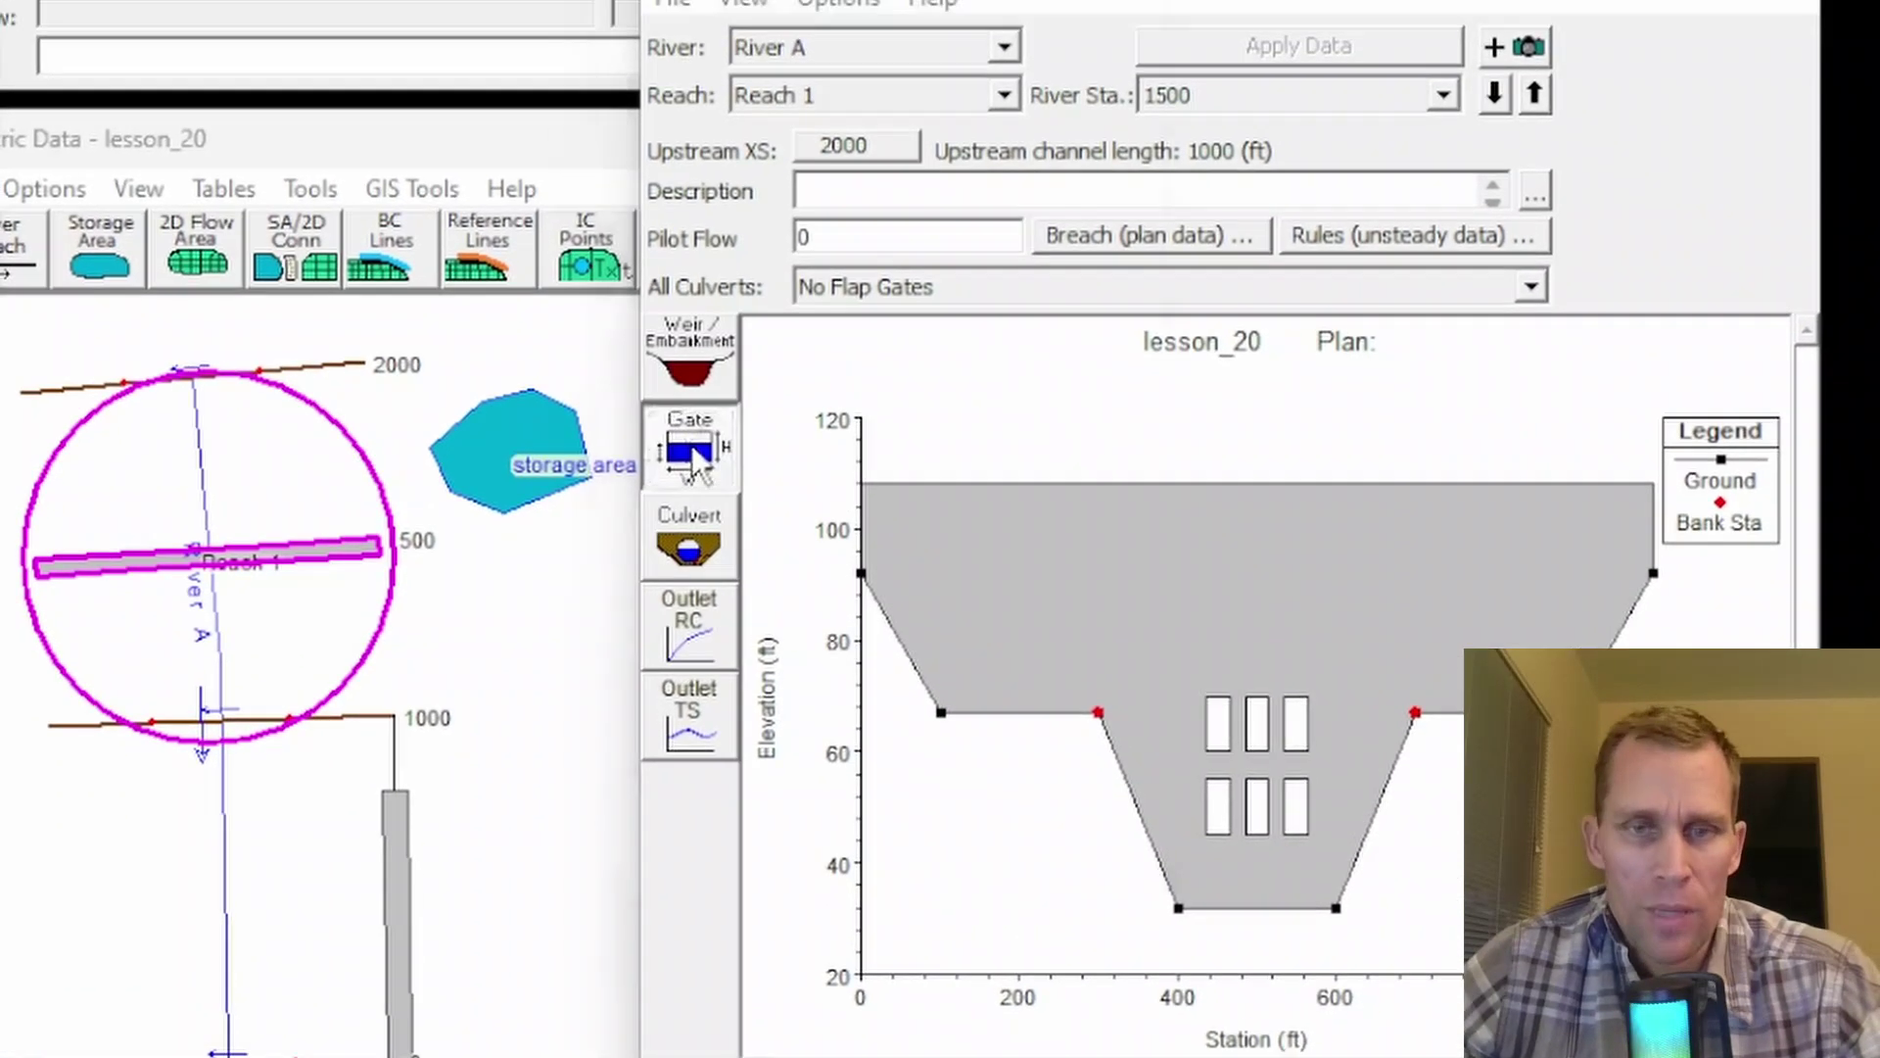
{"action": "left_click", "coordinate": [683, 343]}
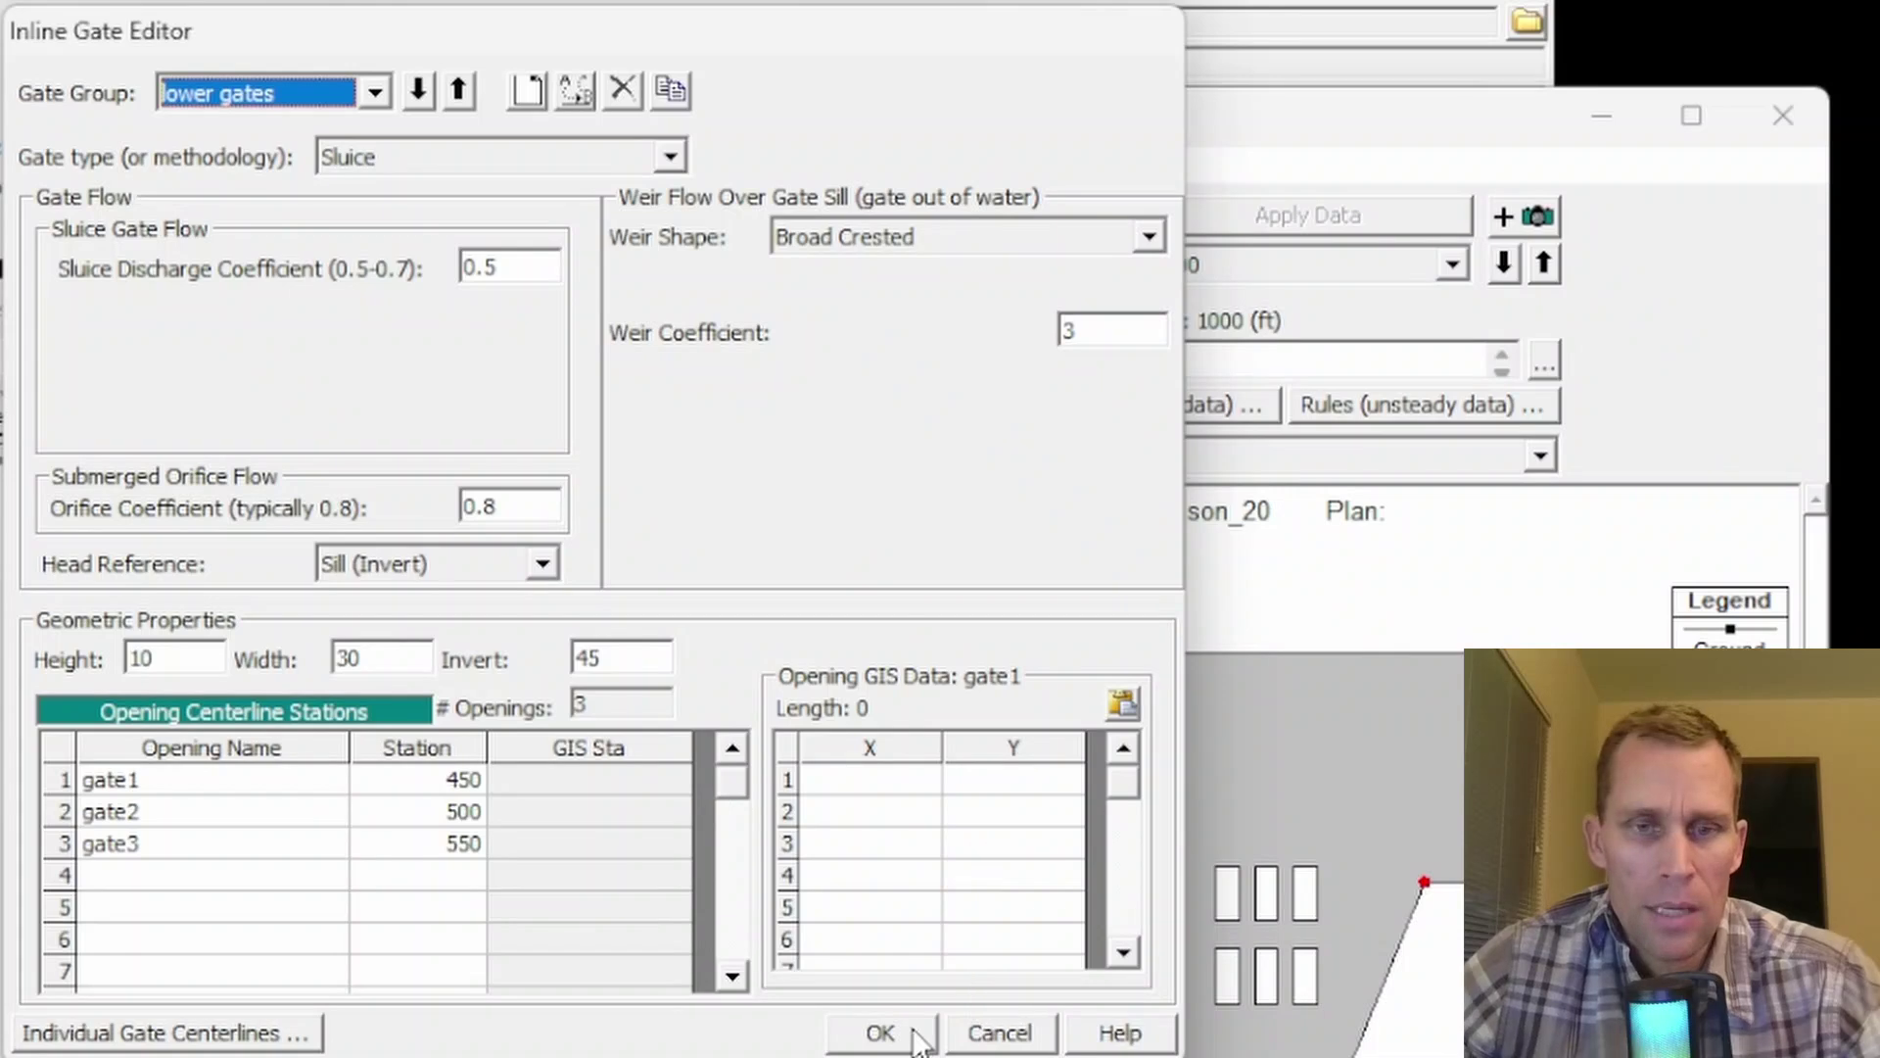
{"action": "left_click", "coordinate": [909, 1030]}
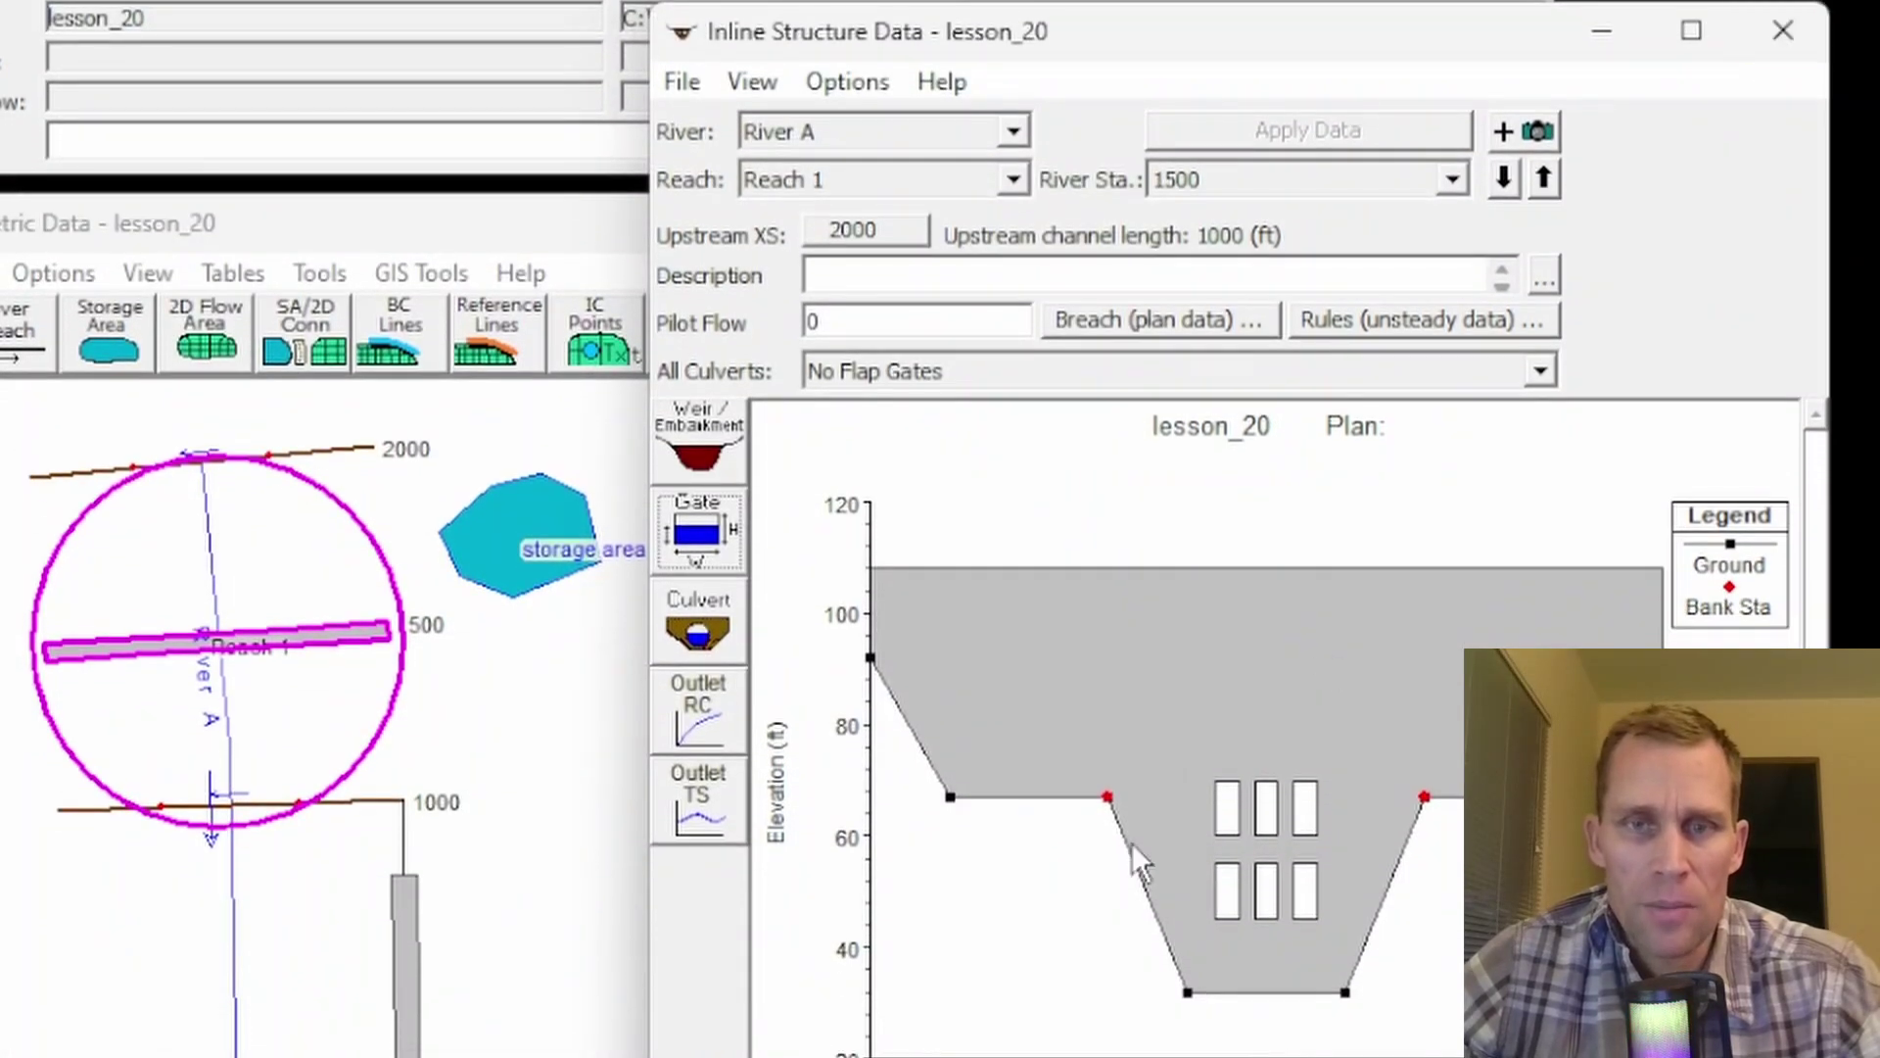
{"action": "left_click", "coordinate": [1782, 31]}
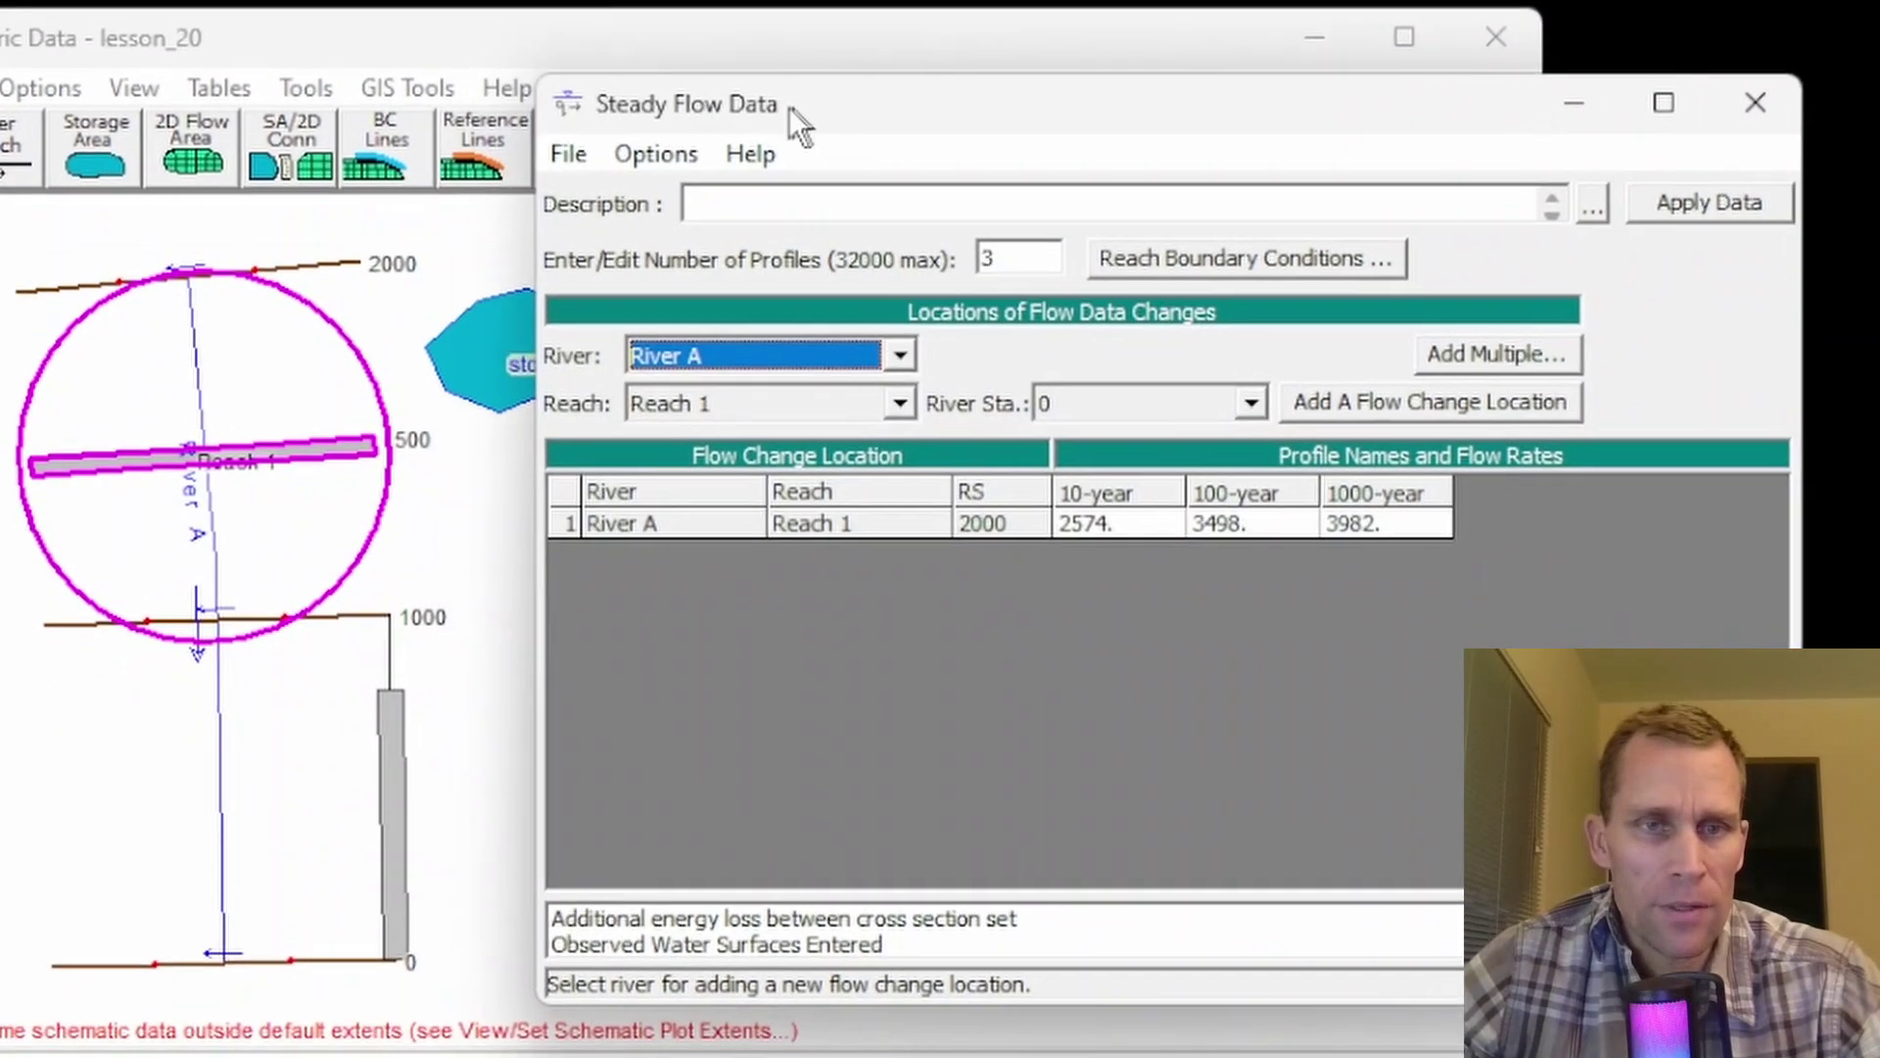
- Open the spillway gate openings for the inline structure at river station 1500 and review its lower and upper gate groups
{"action": "left_click", "coordinate": [603, 151]}
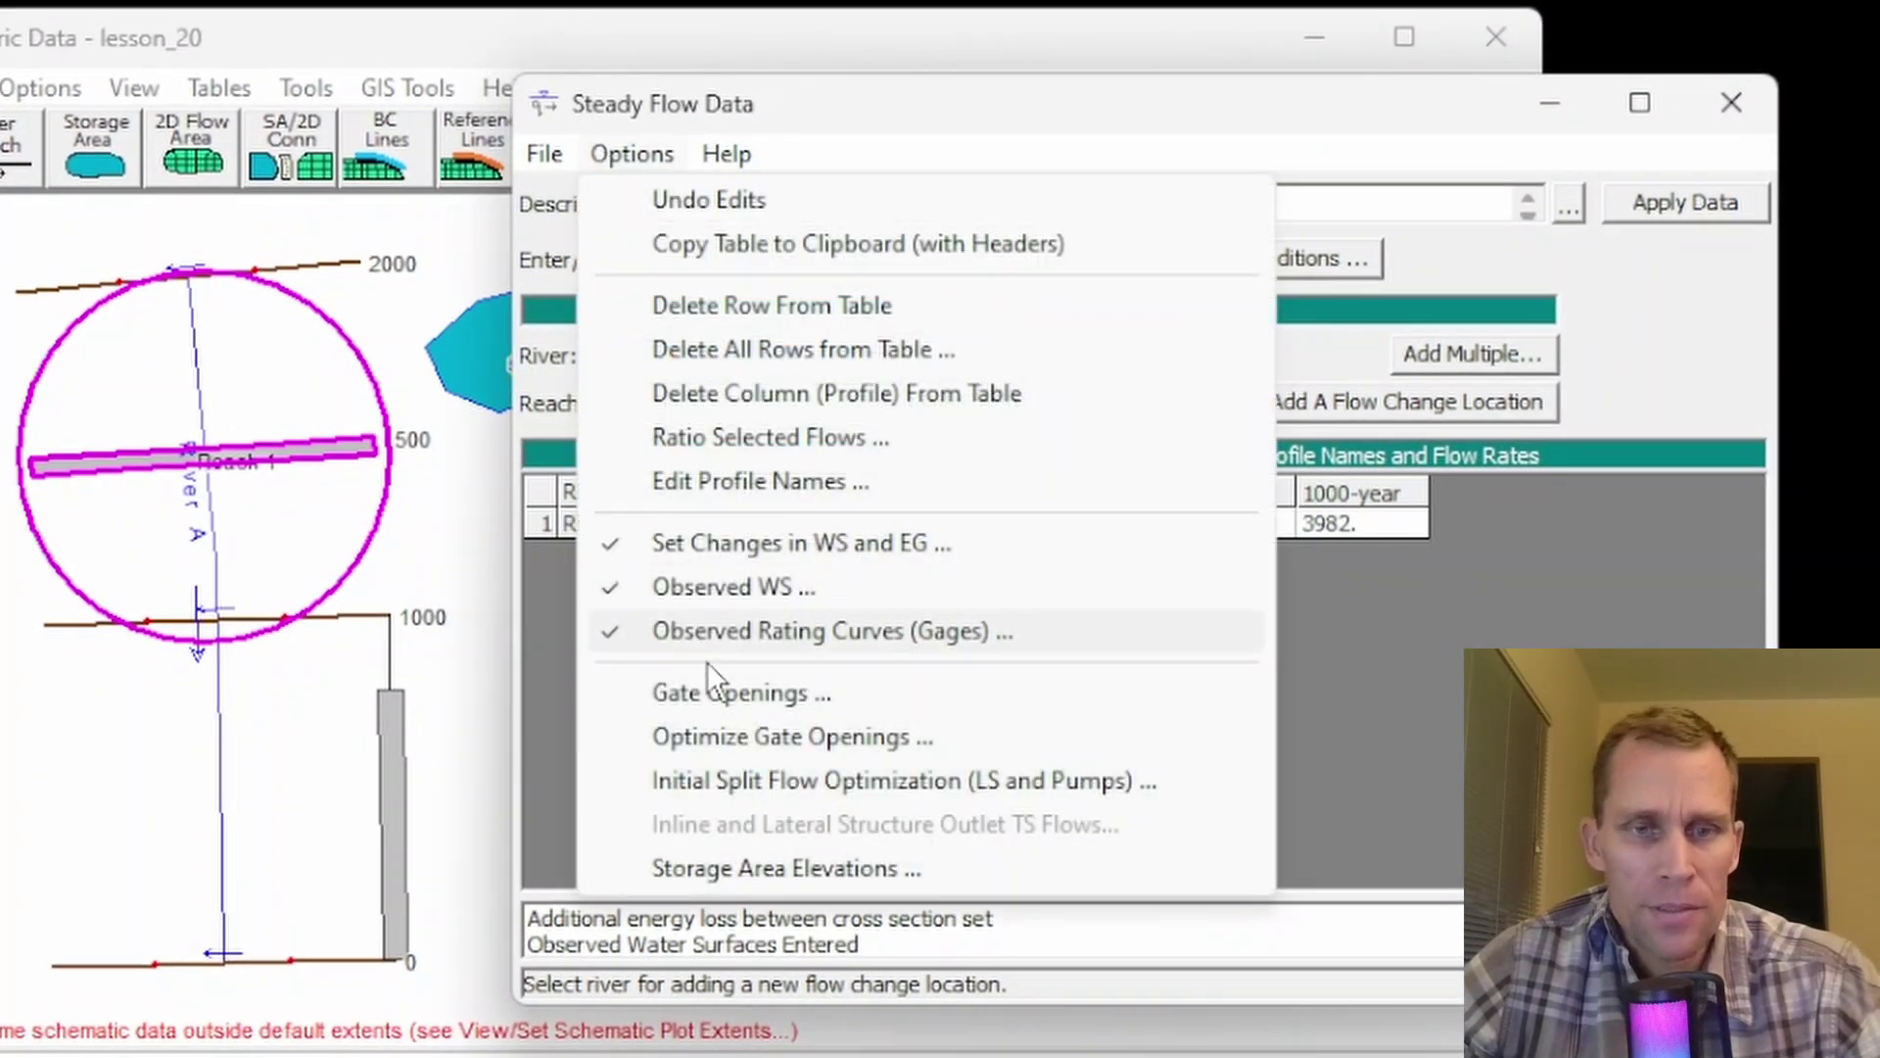
{"action": "left_click", "coordinate": [720, 694]}
{"action": "left_click_drag", "start_coordinate": [583, 312], "coordinate": [956, 339]}
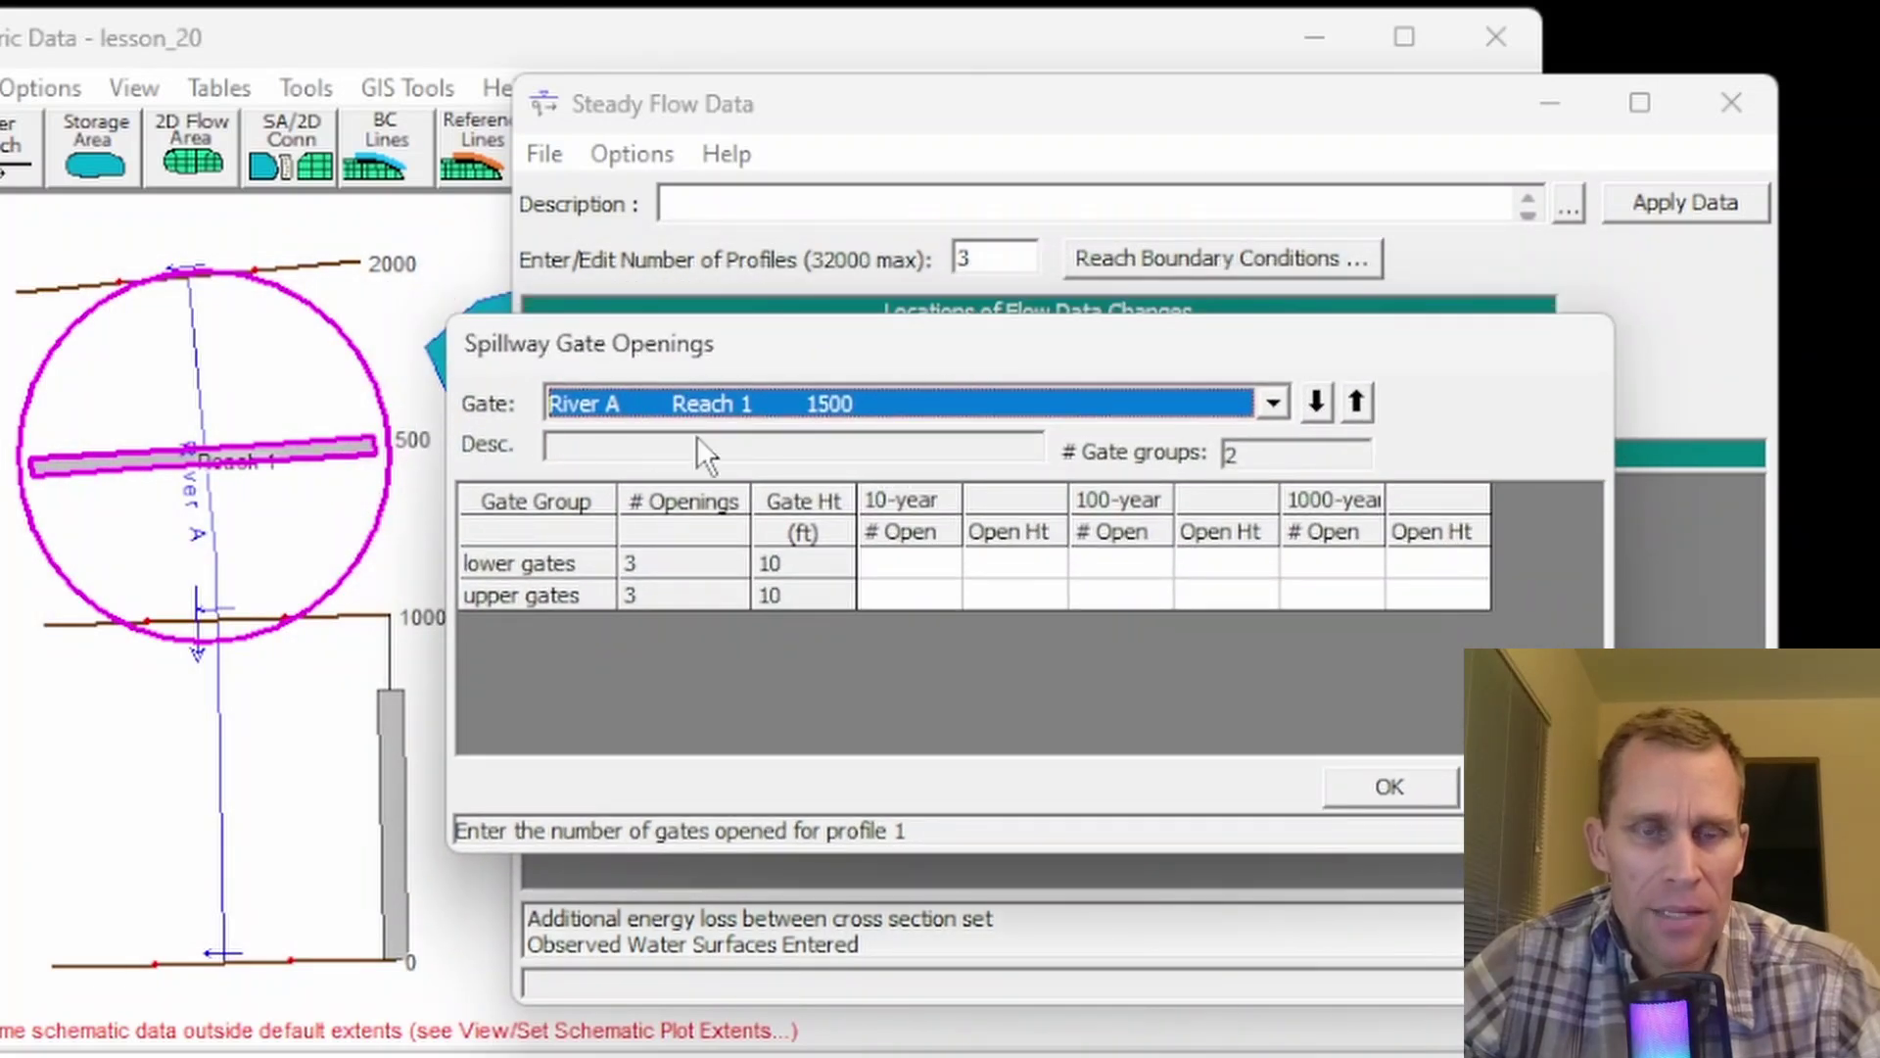
{"action": "left_click", "coordinate": [574, 402]}
{"action": "left_click", "coordinate": [587, 400]}
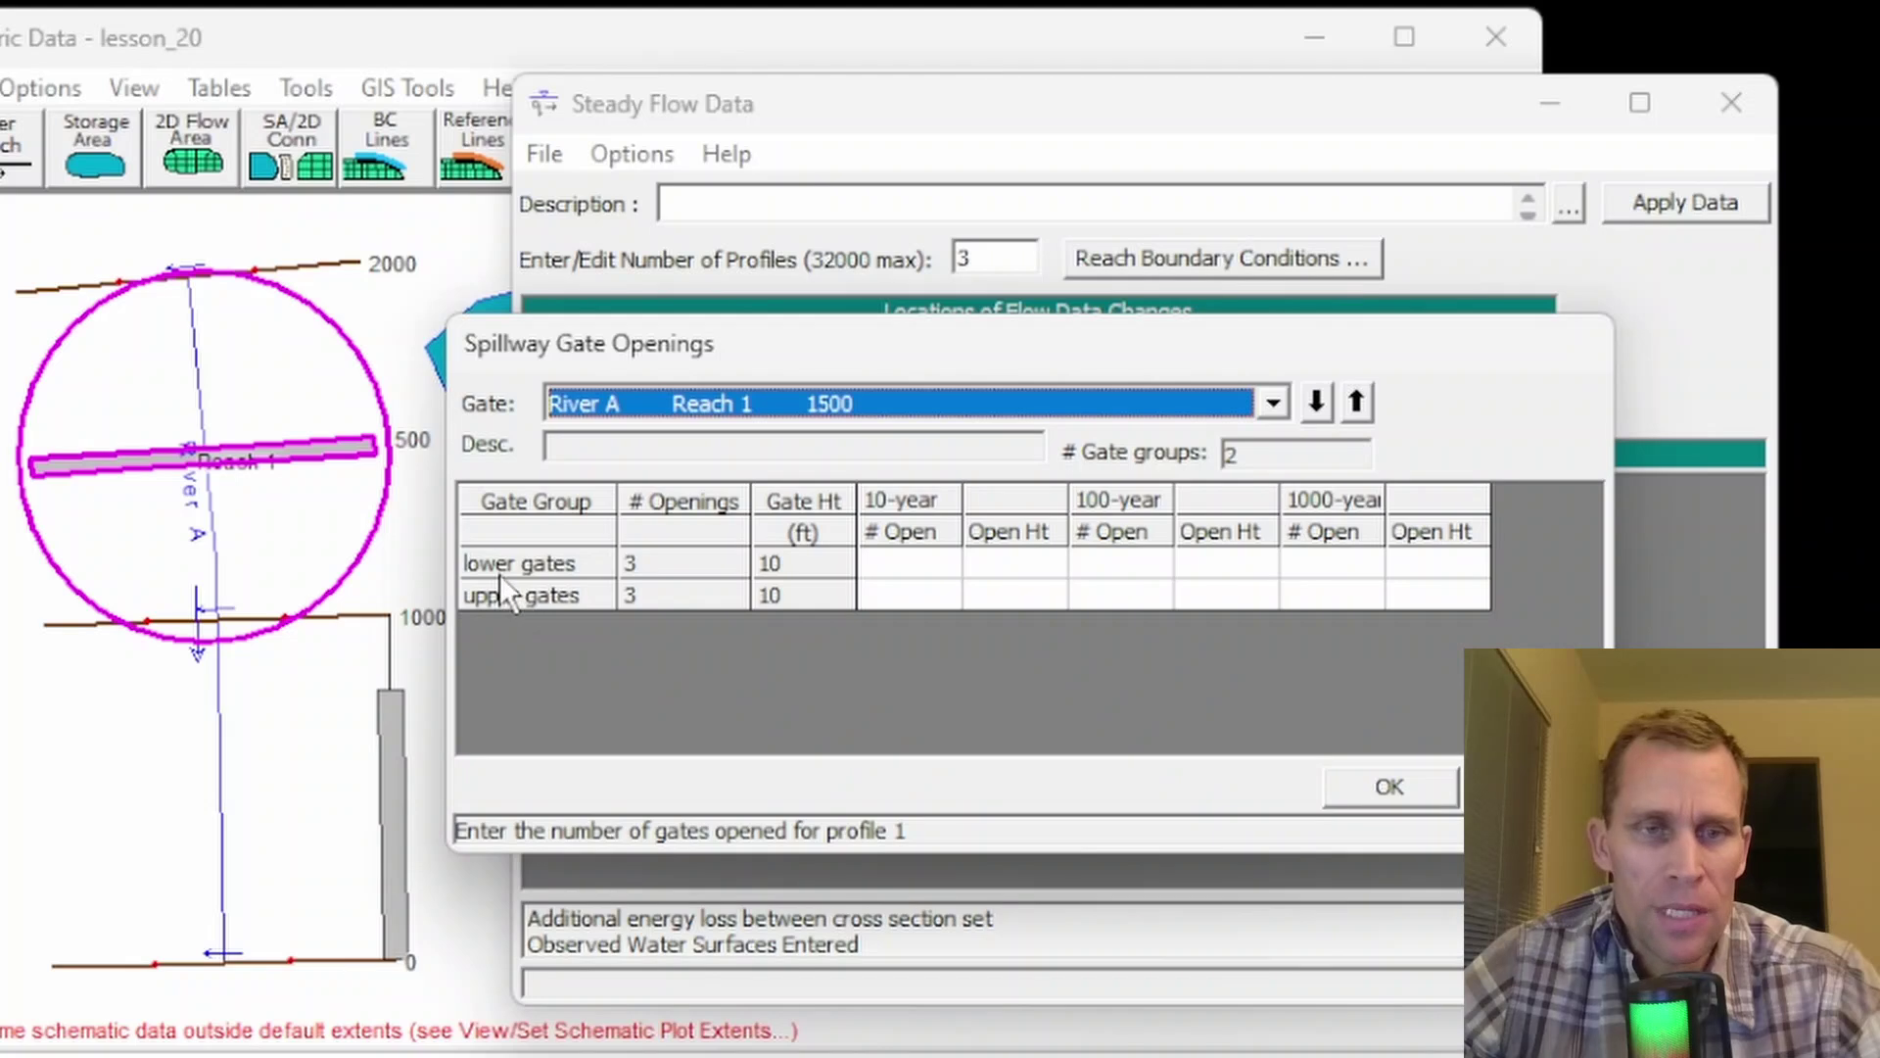
{"action": "left_click", "coordinate": [529, 573]}
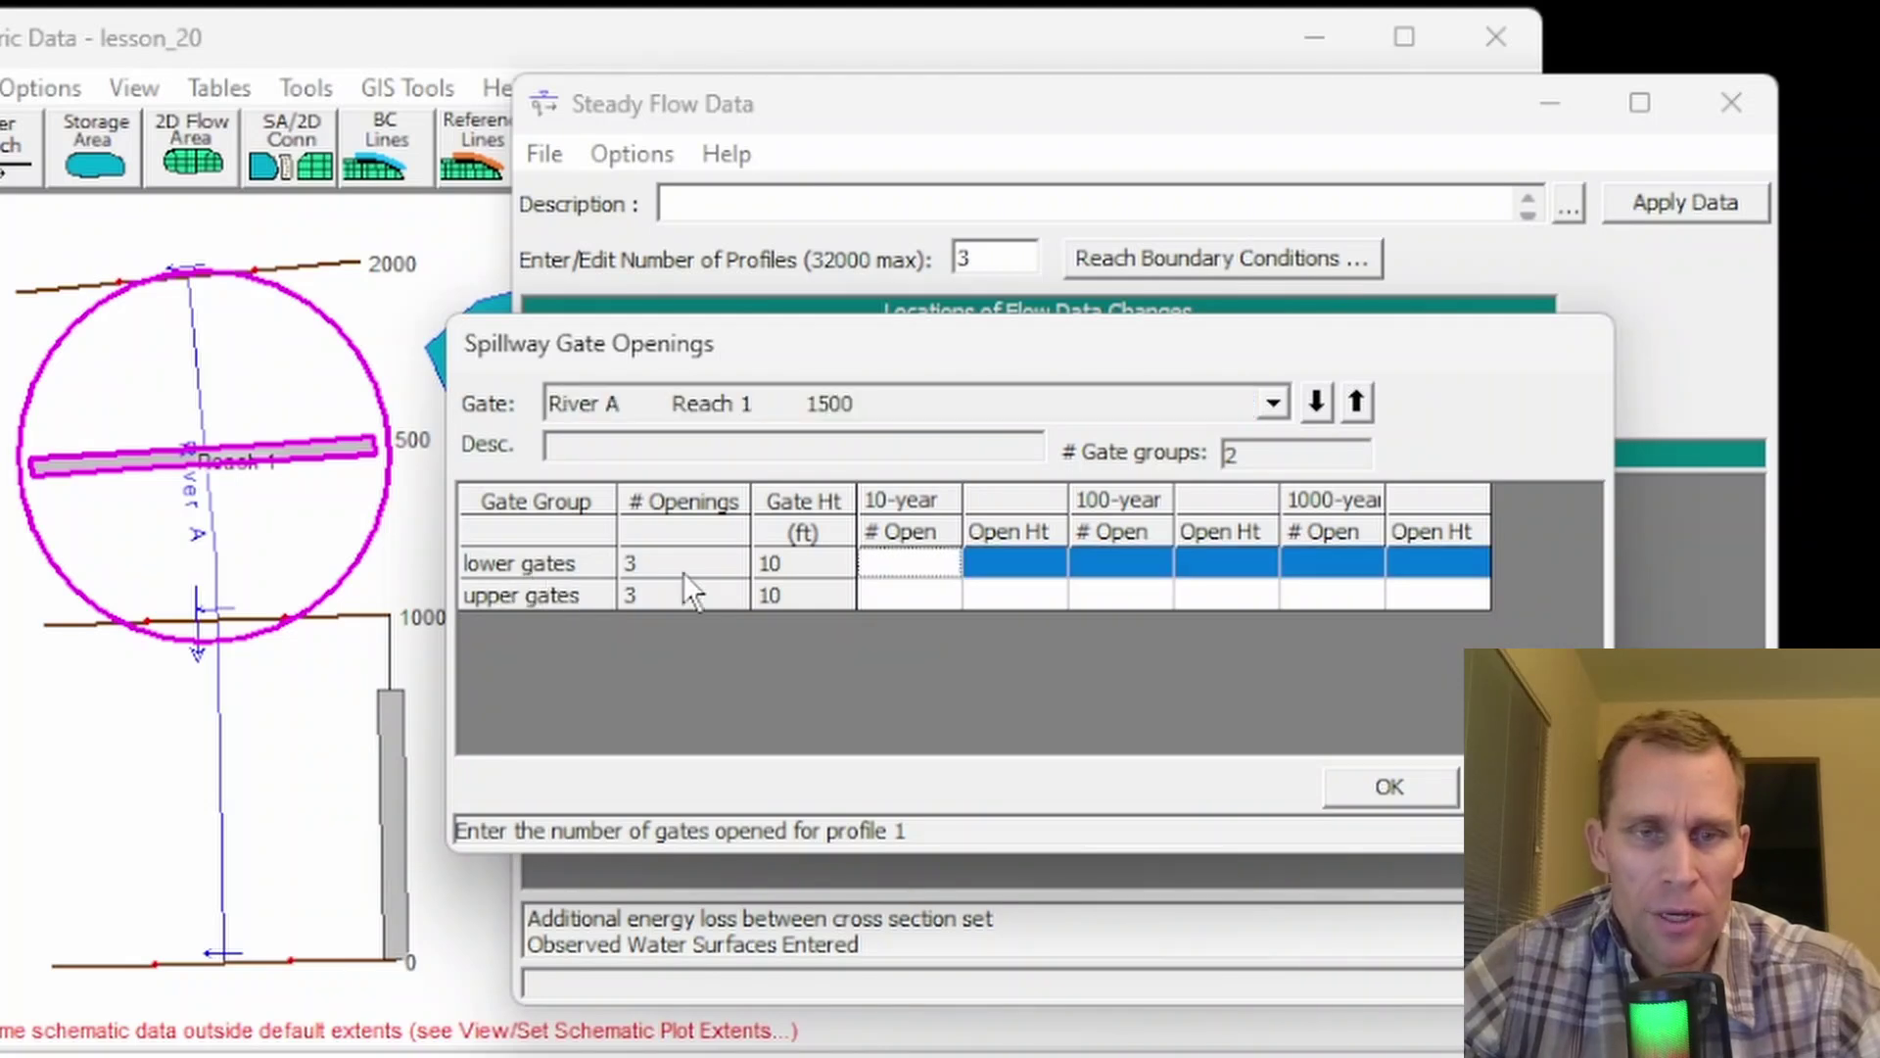
{"action": "left_click", "coordinate": [579, 605]}
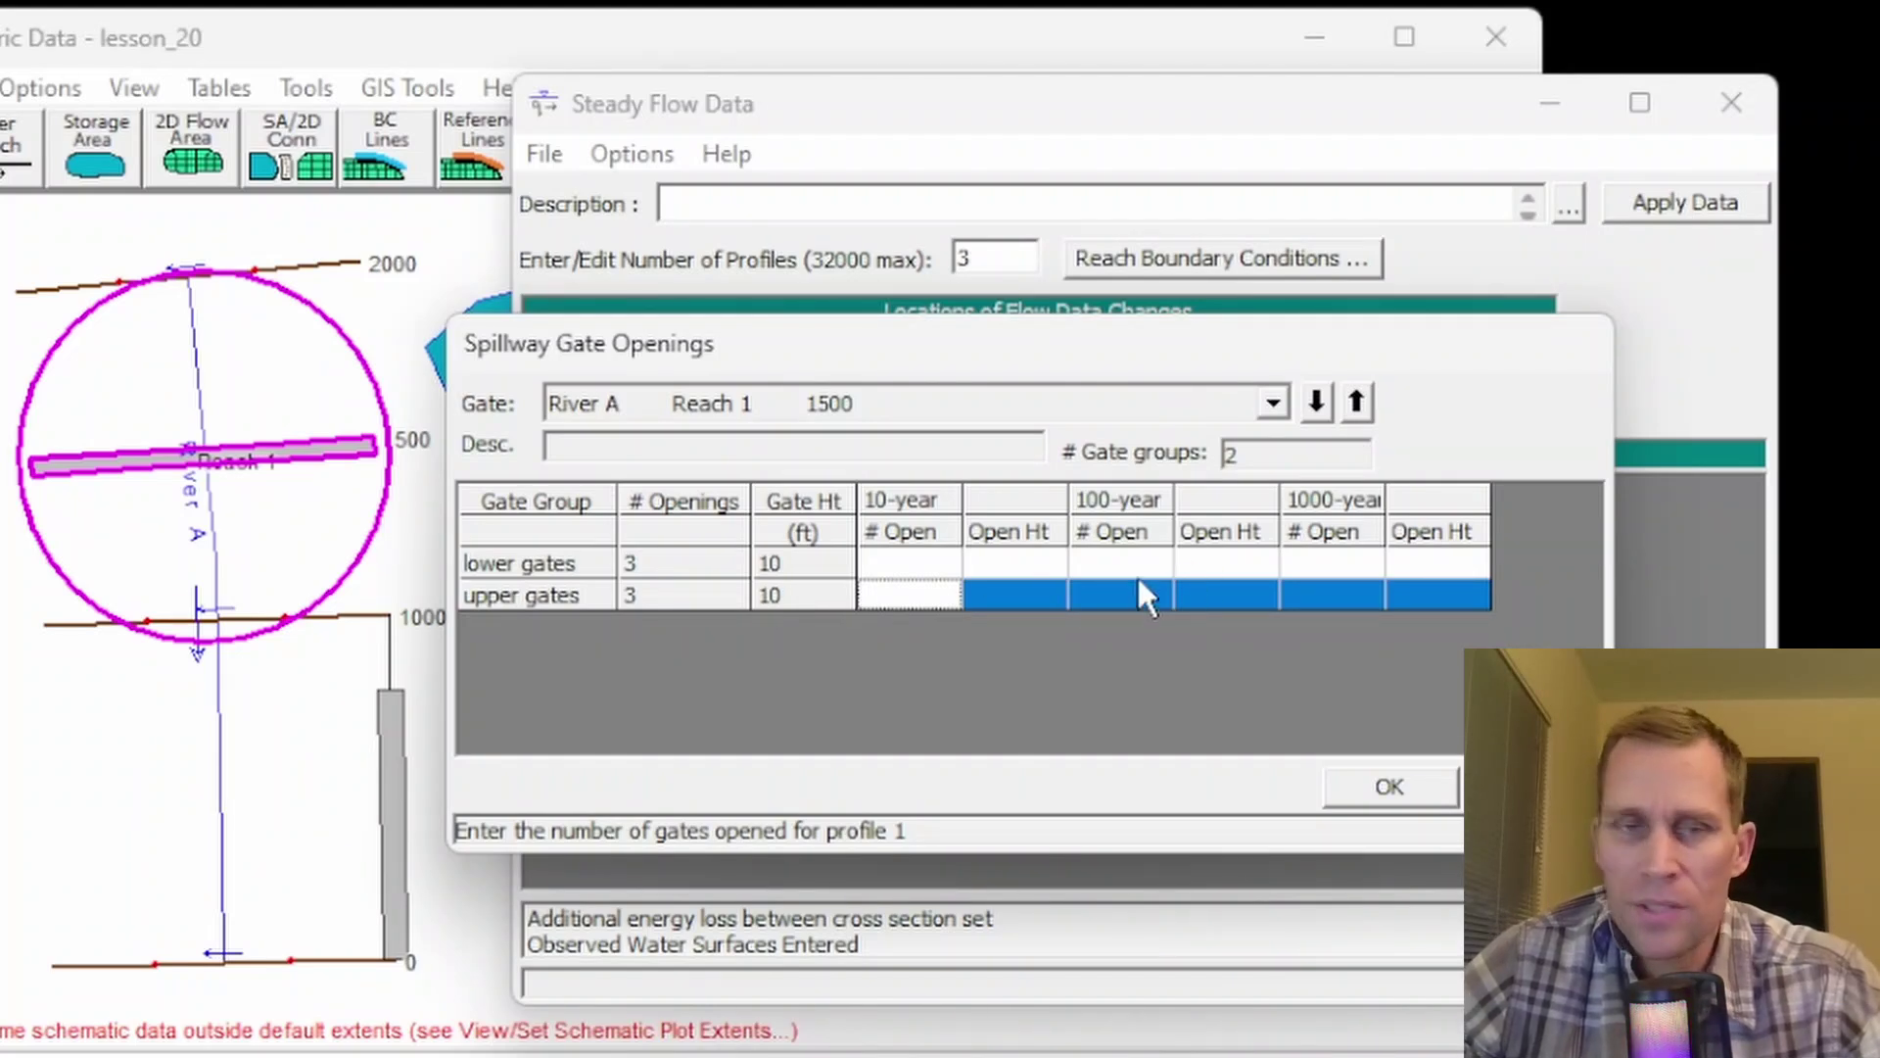
- Set the lower gates for the 10-year profile to 2 open gates with an opening height of 5 ft
{"action": "left_click", "coordinate": [911, 557]}
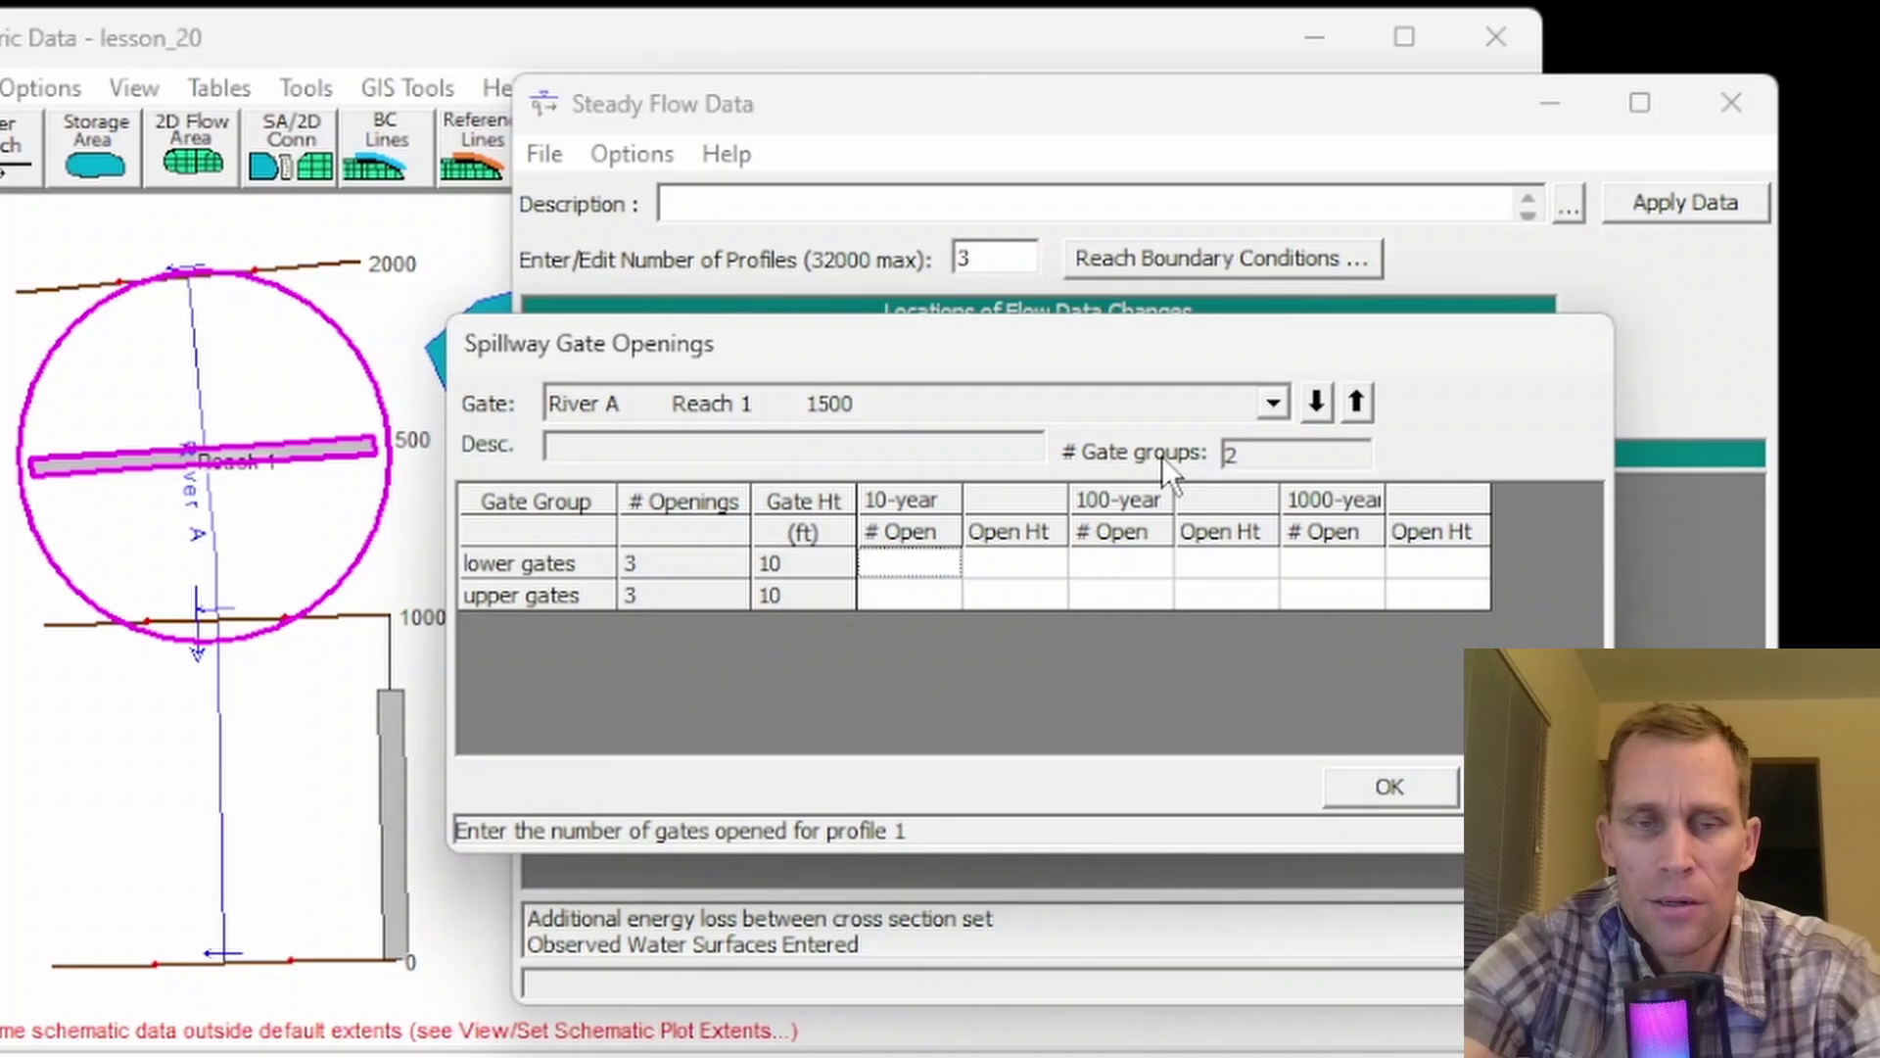
{"action": "type", "text": "2"}
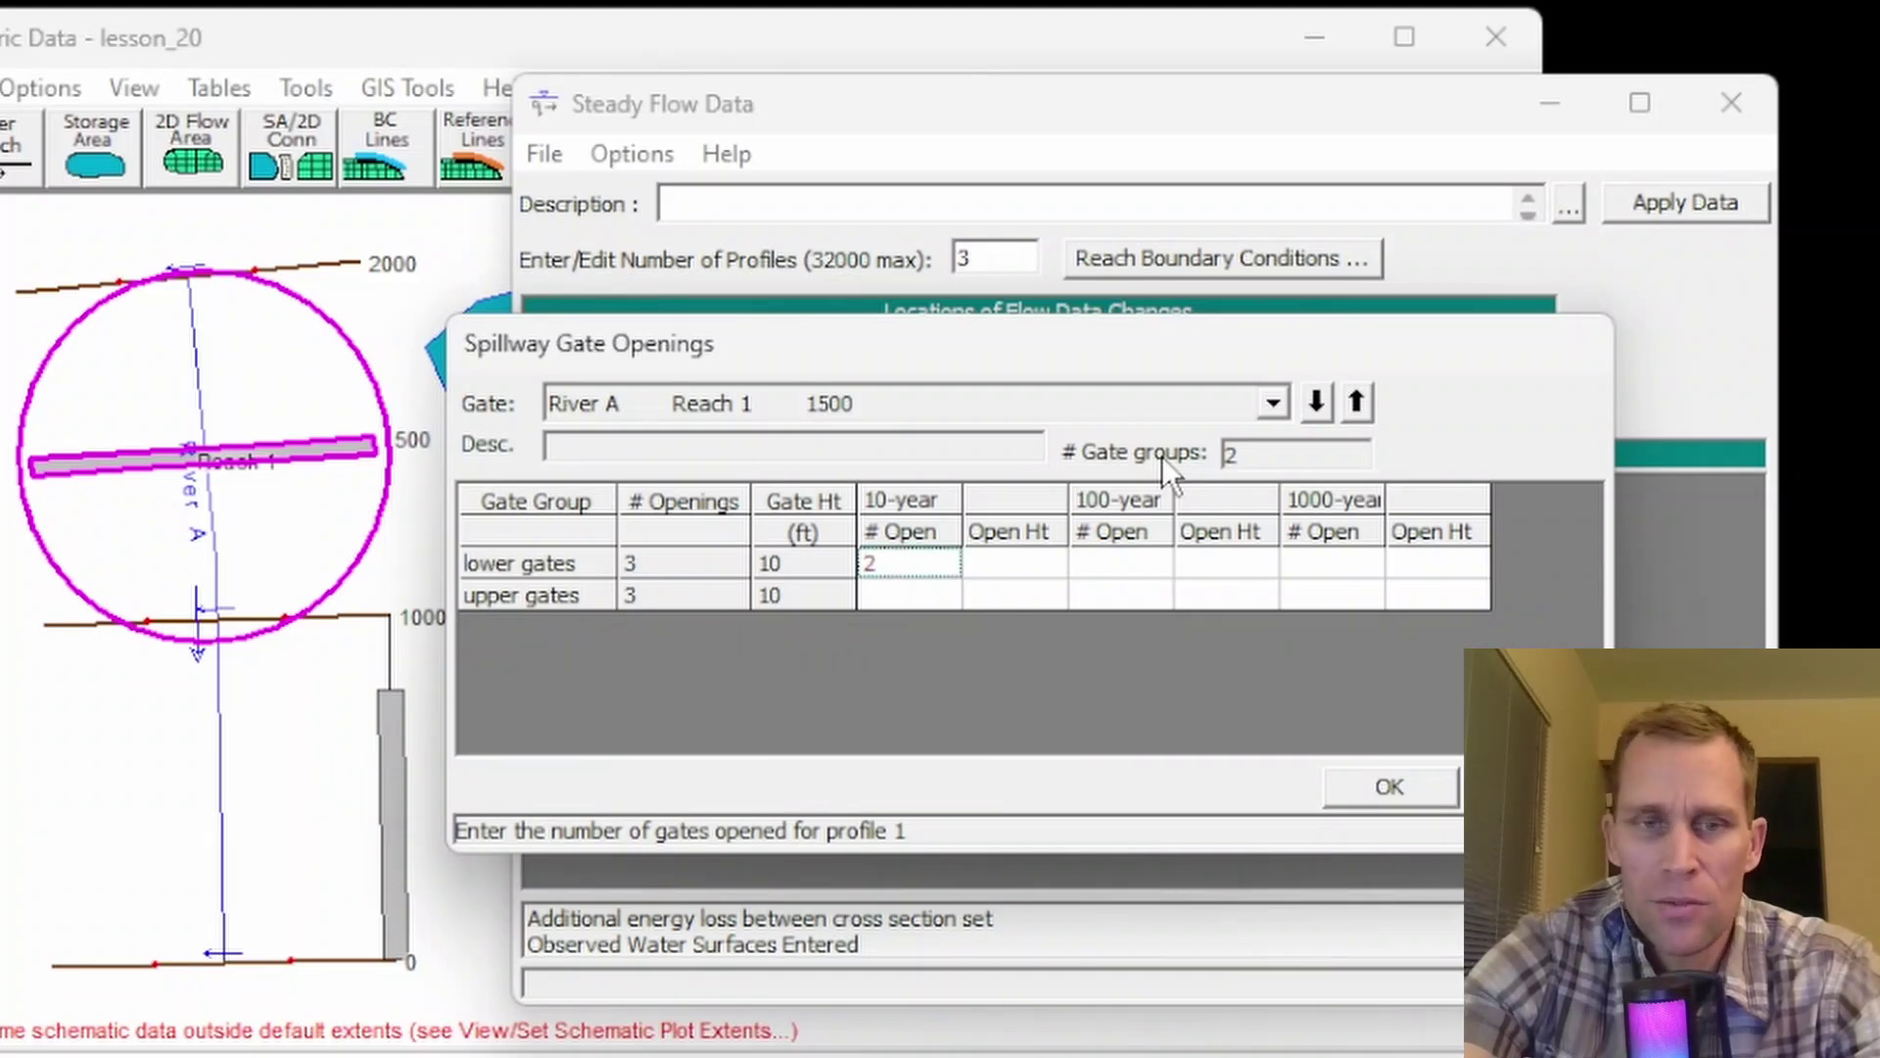
{"action": "key", "text": "Tab"}
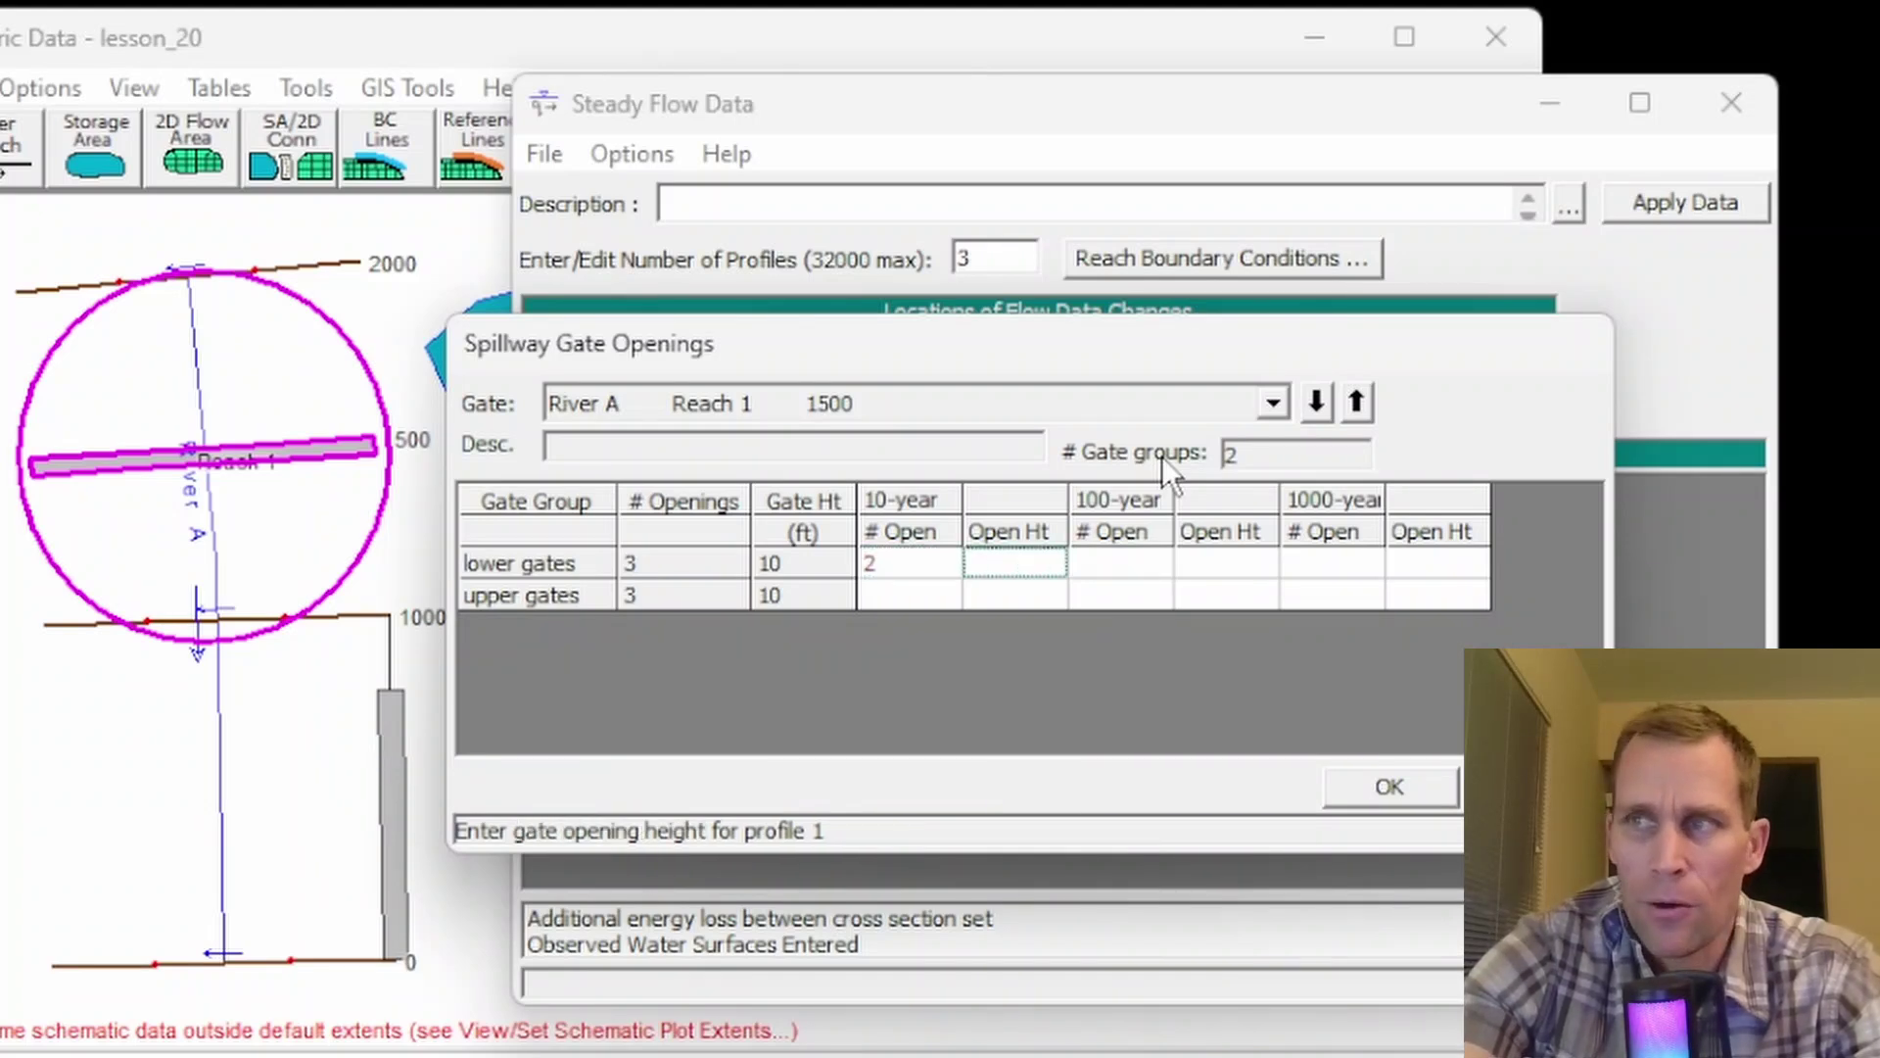
{"action": "type", "text": "5"}
- Set the upper gates for the 10-year profile to 2 open gates at 8 ft opening height and accept the gate openings
{"action": "key", "text": "Down"}
{"action": "key", "text": "Left"}
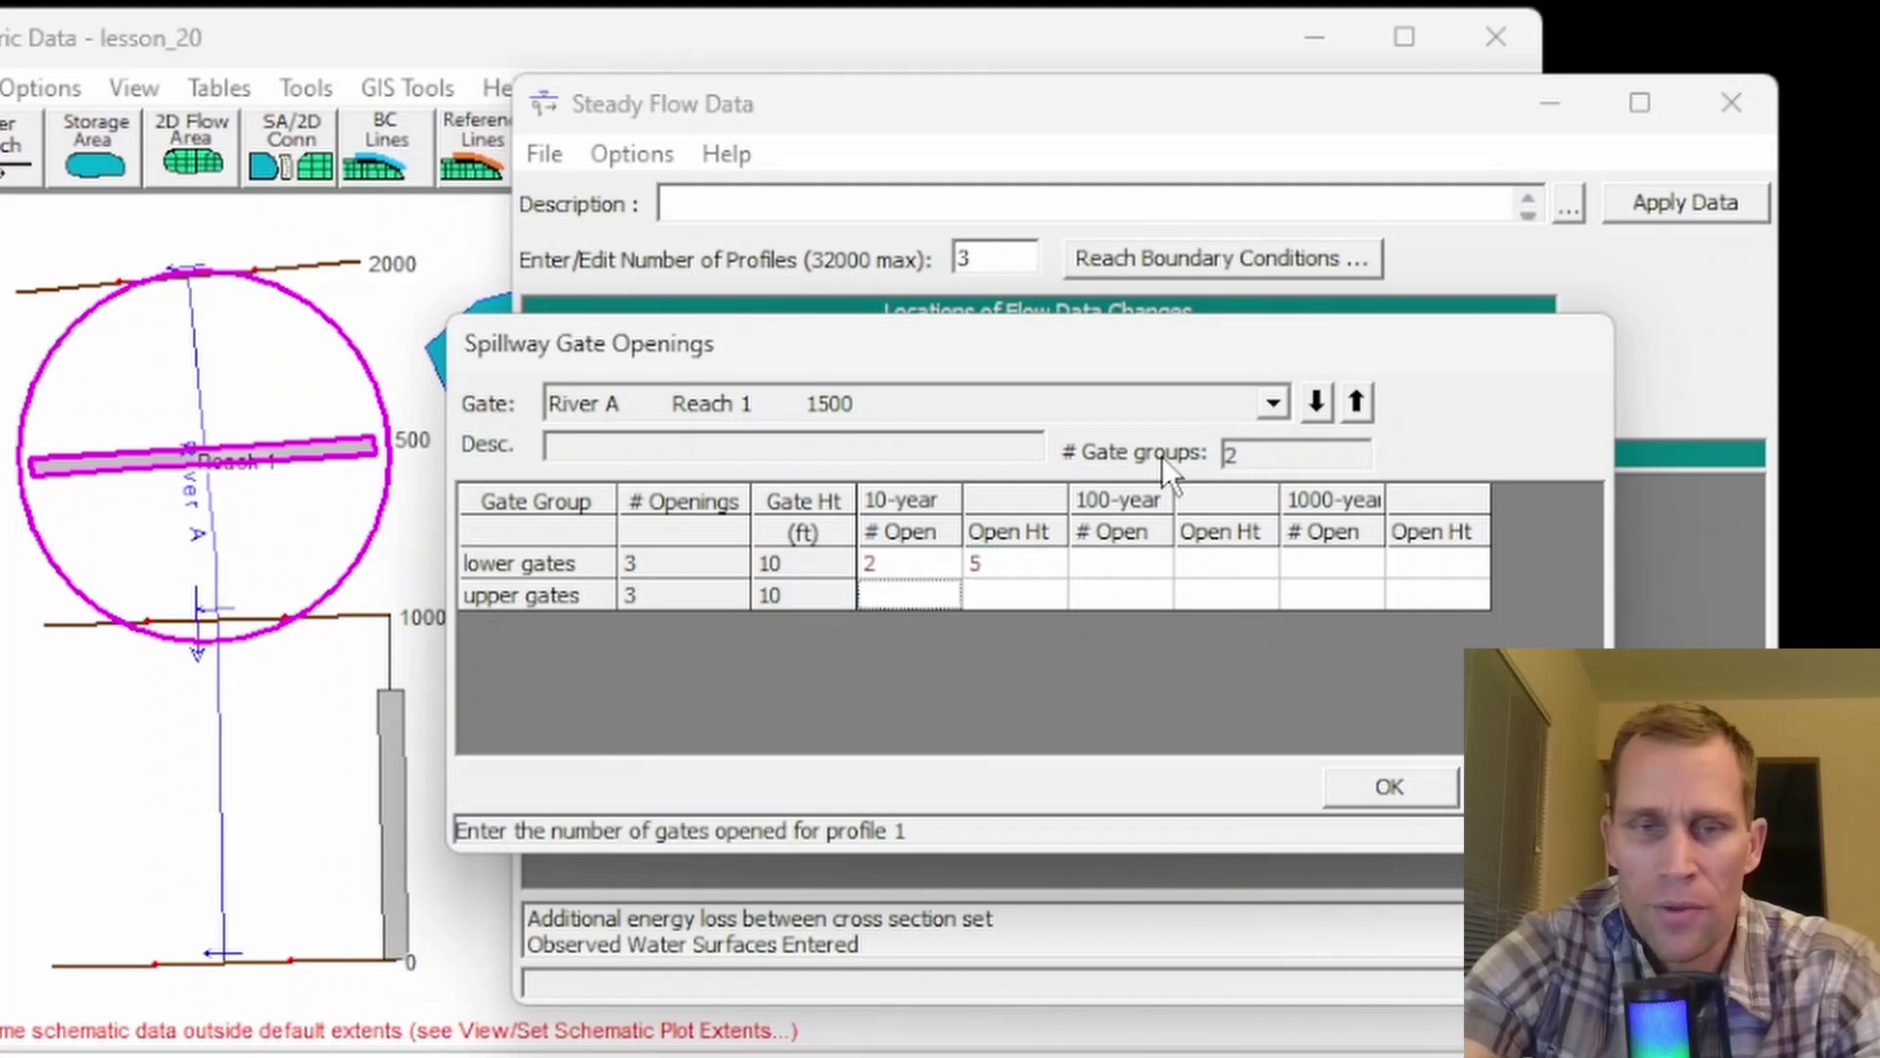
{"action": "type", "text": "2"}
{"action": "key", "text": "Right"}
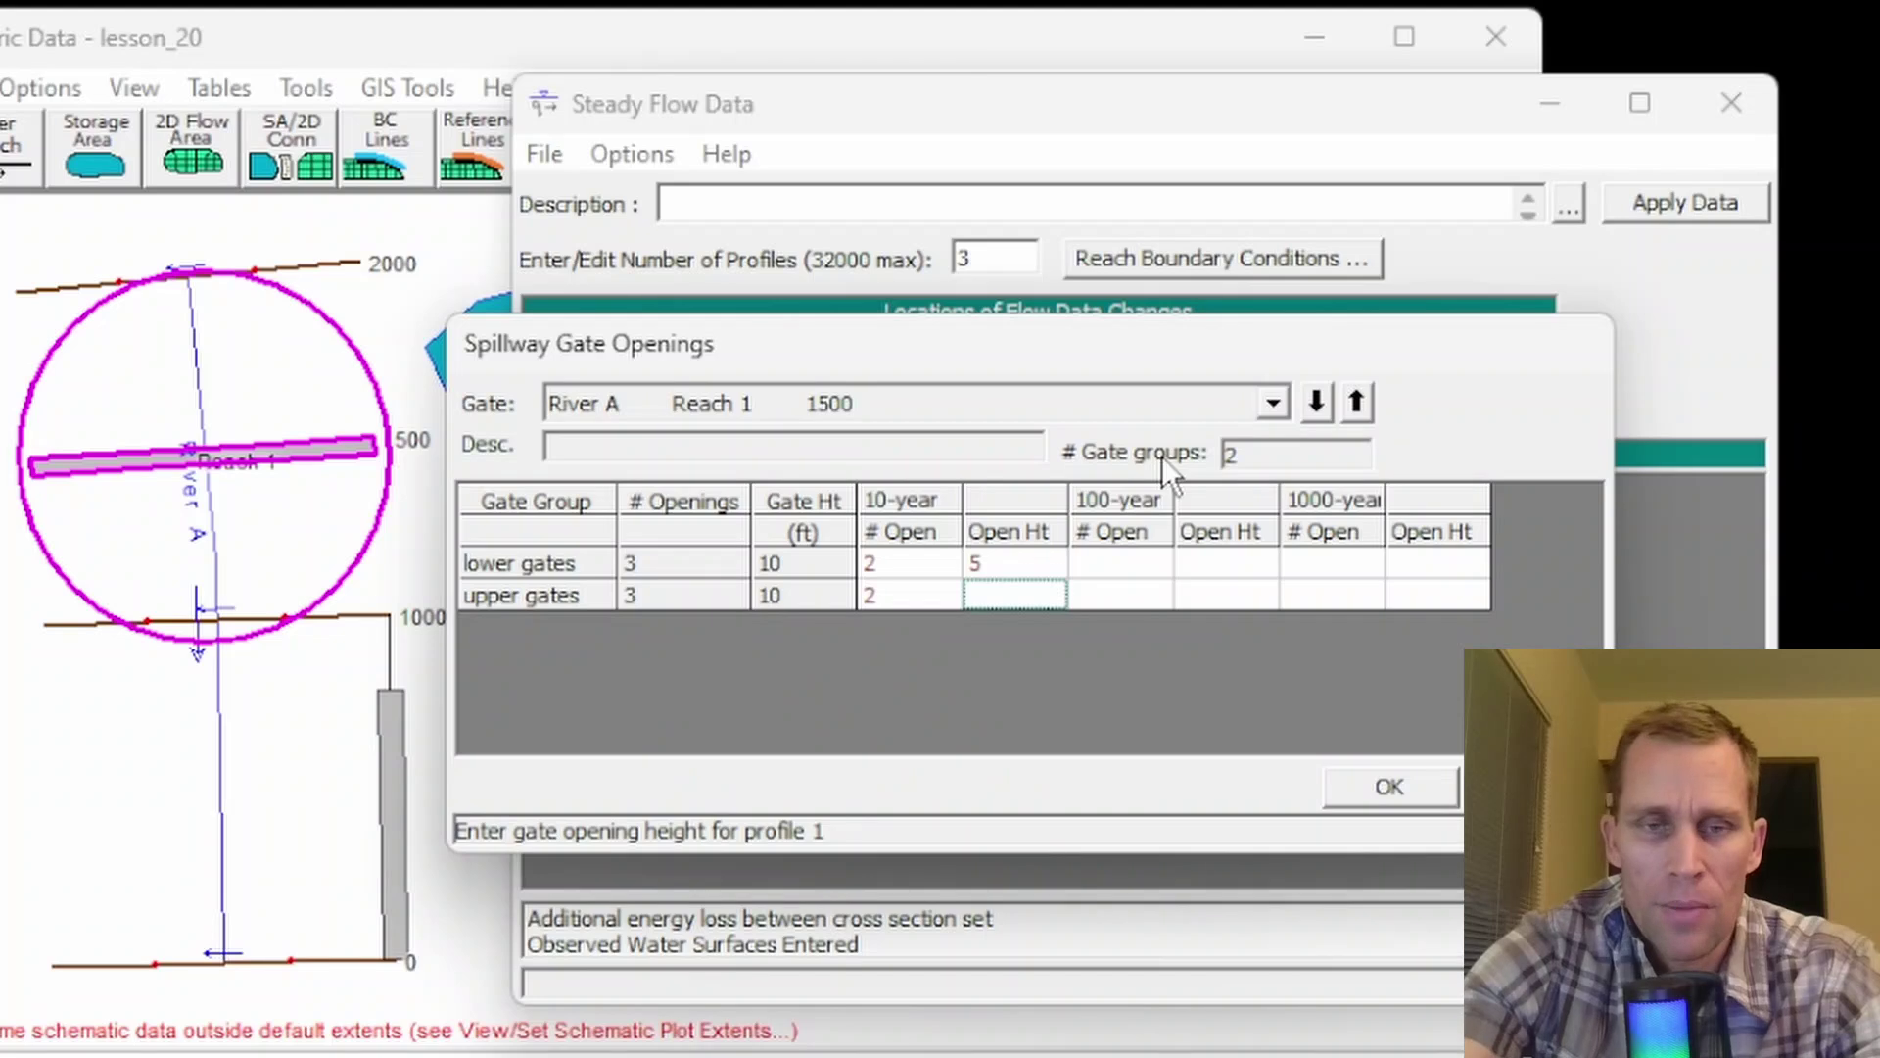
{"action": "type", "text": "8"}
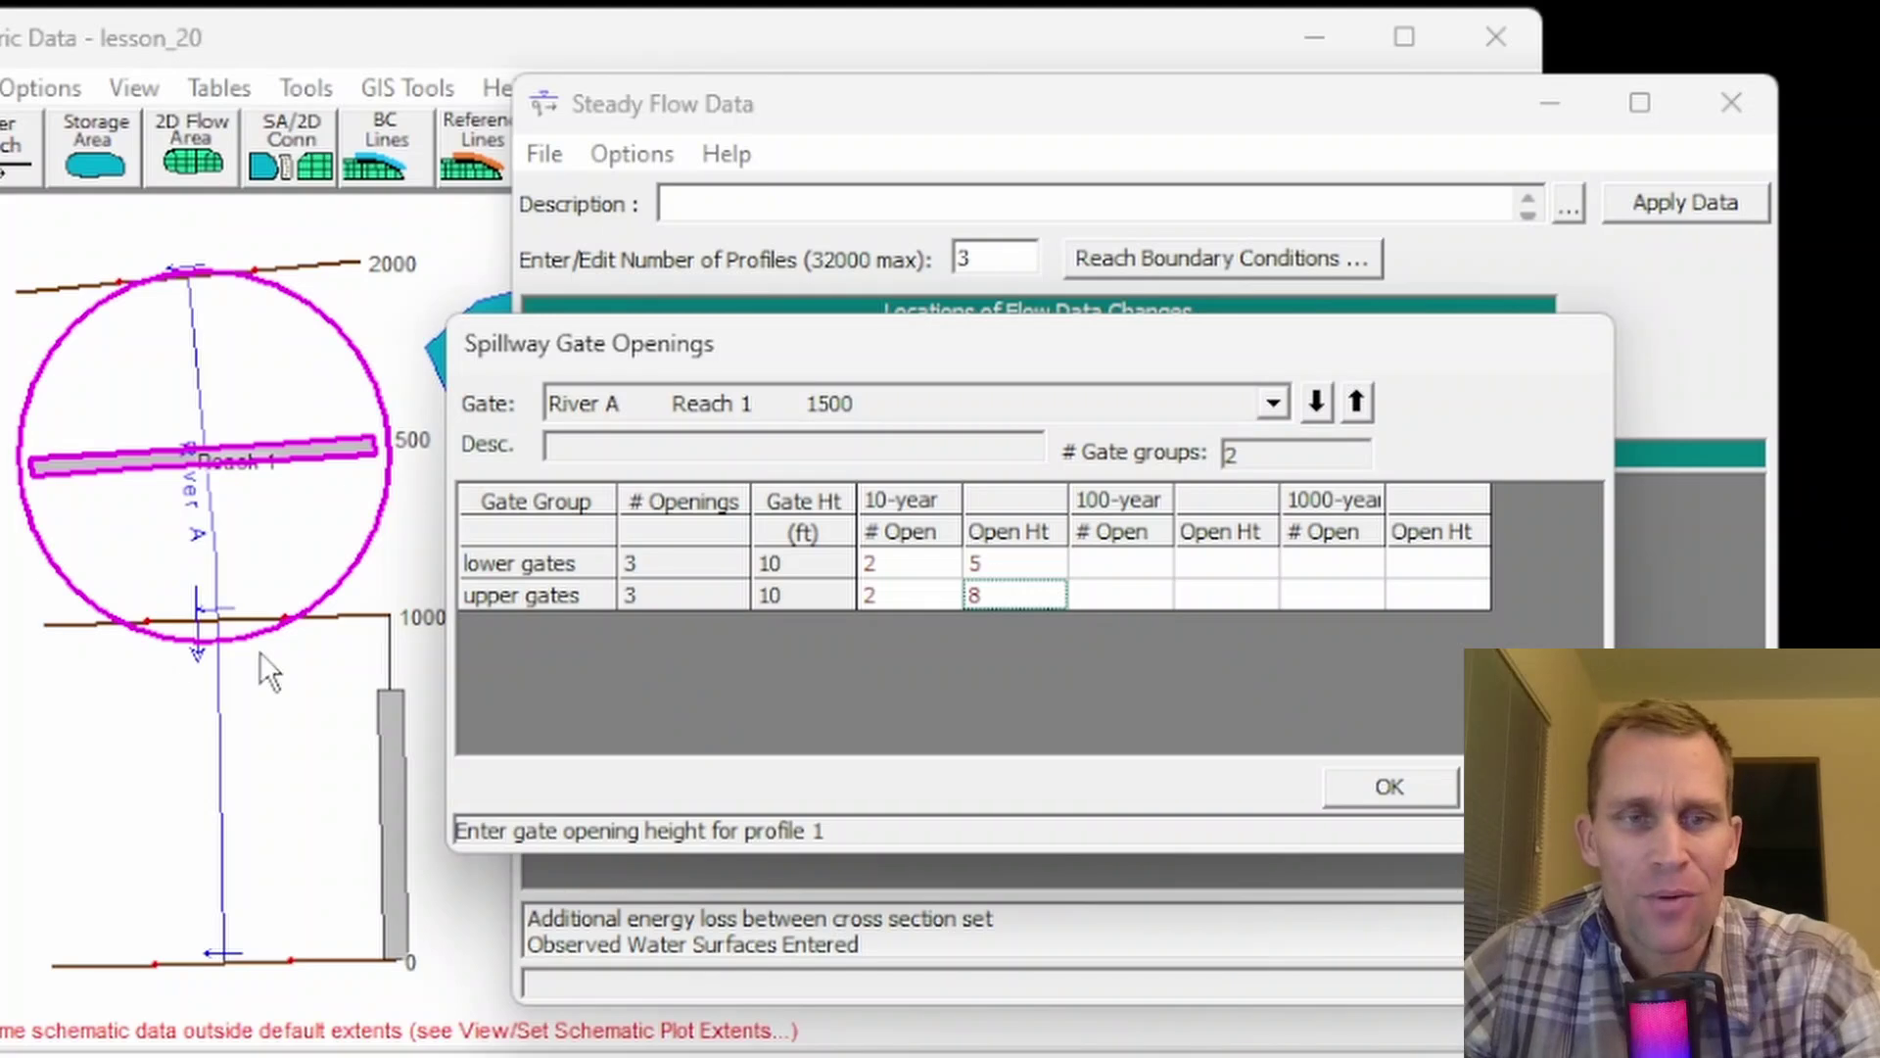
{"action": "left_click", "coordinate": [1412, 785]}
- Open the gate opening optimization and set the inline structure's target cross section to River A, Reach 1, river station 2000
{"action": "left_click", "coordinate": [638, 154]}
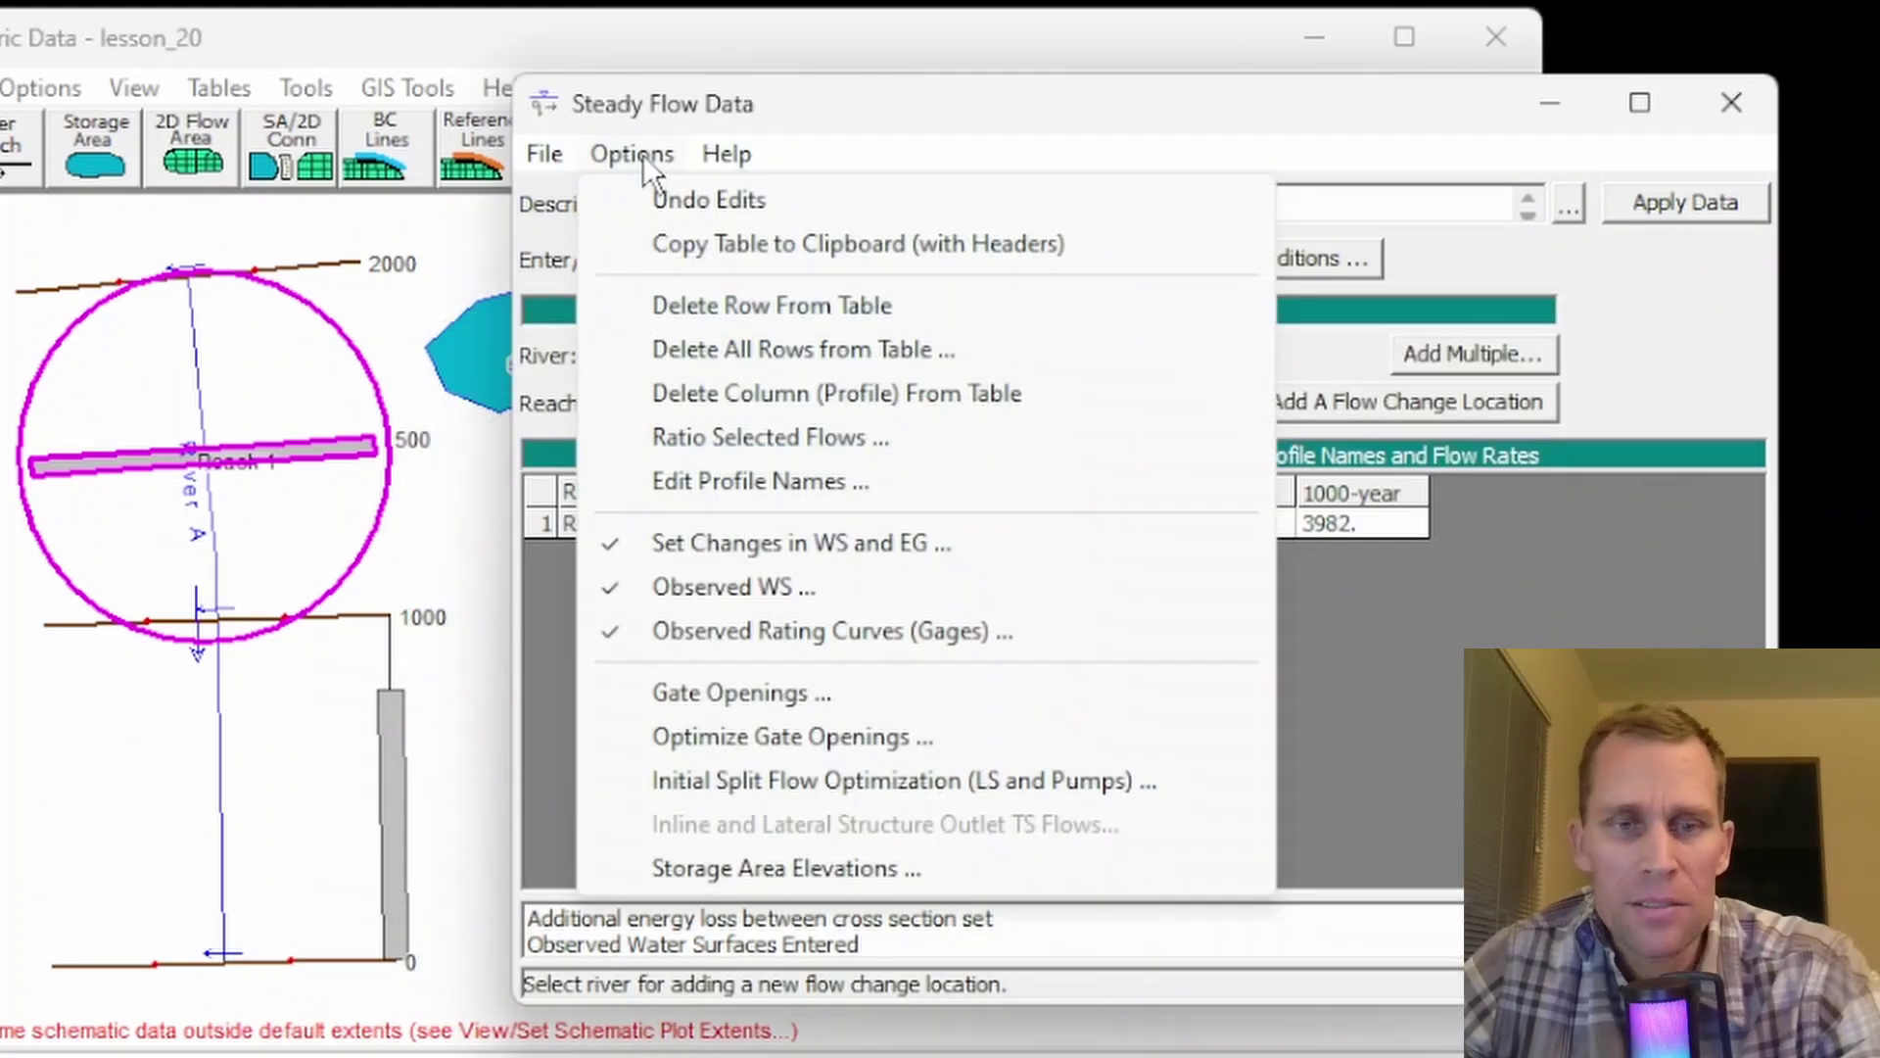
{"action": "left_click", "coordinate": [742, 744]}
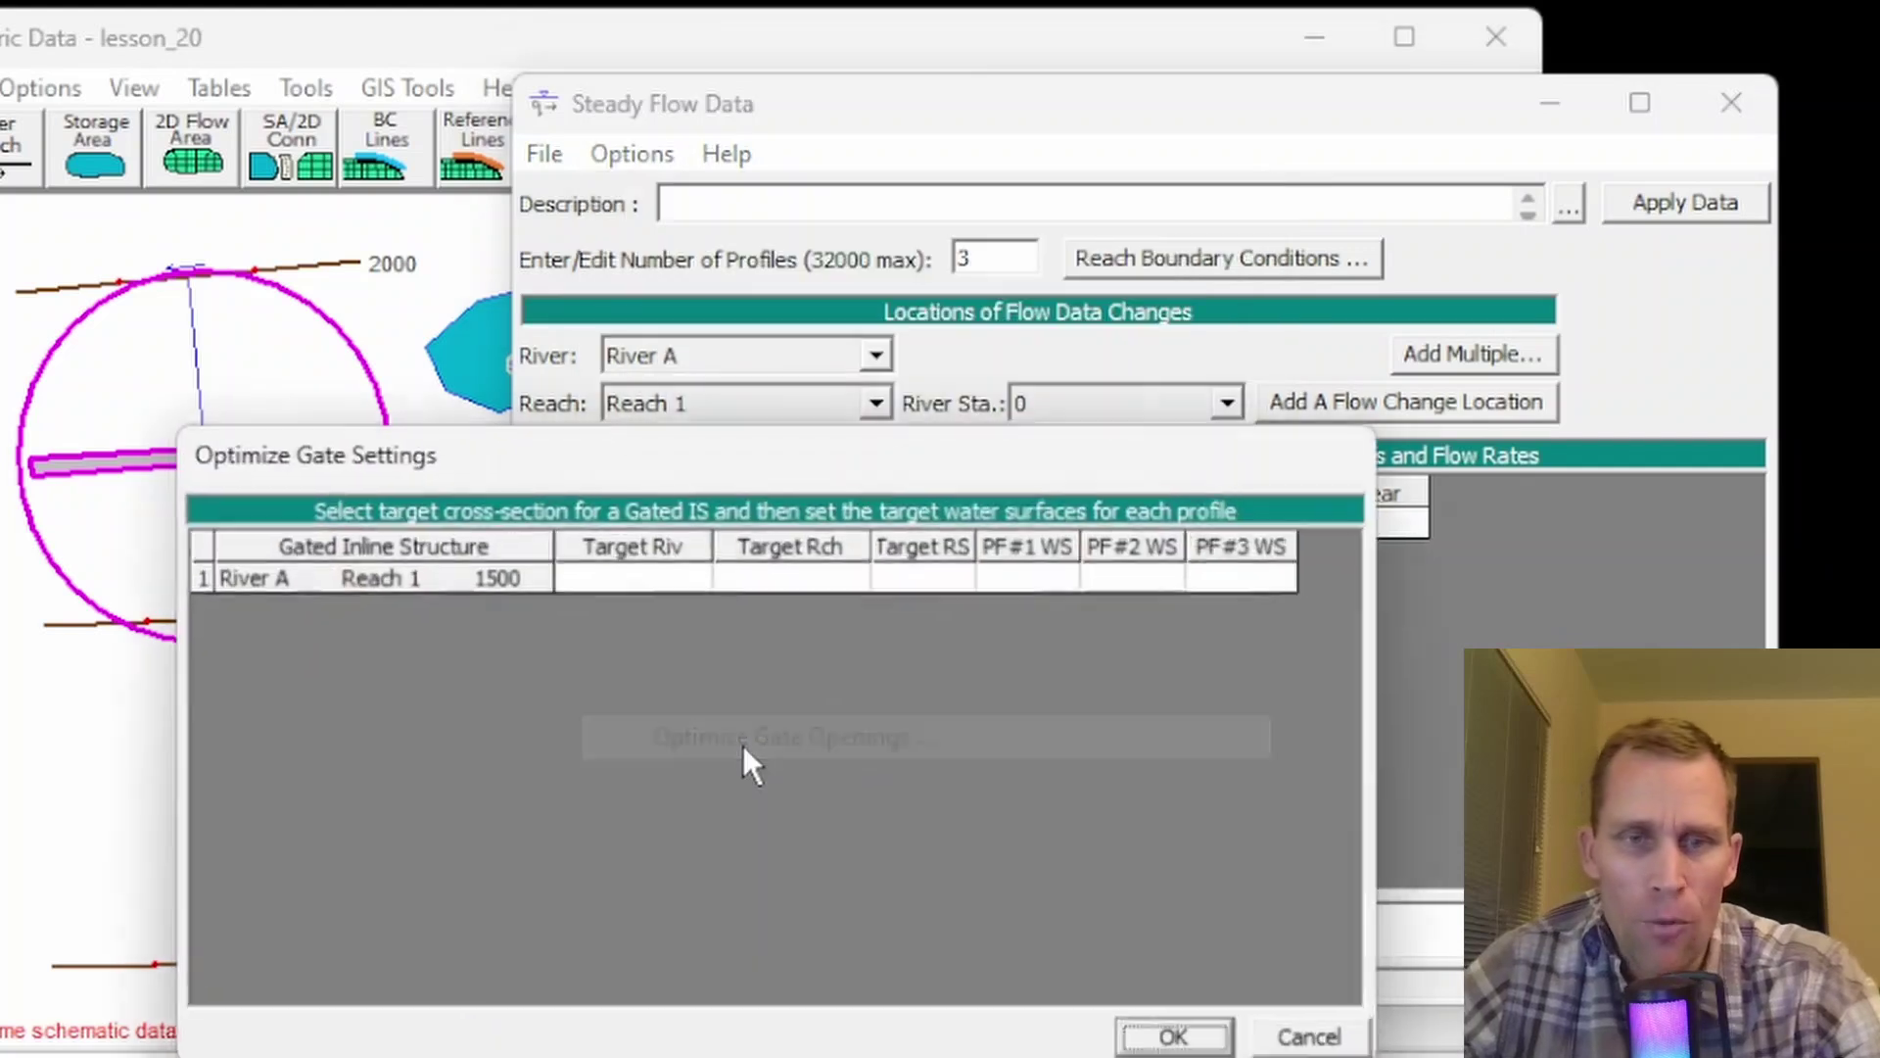
{"action": "left_click_drag", "start_coordinate": [775, 476], "coordinate": [1117, 260]}
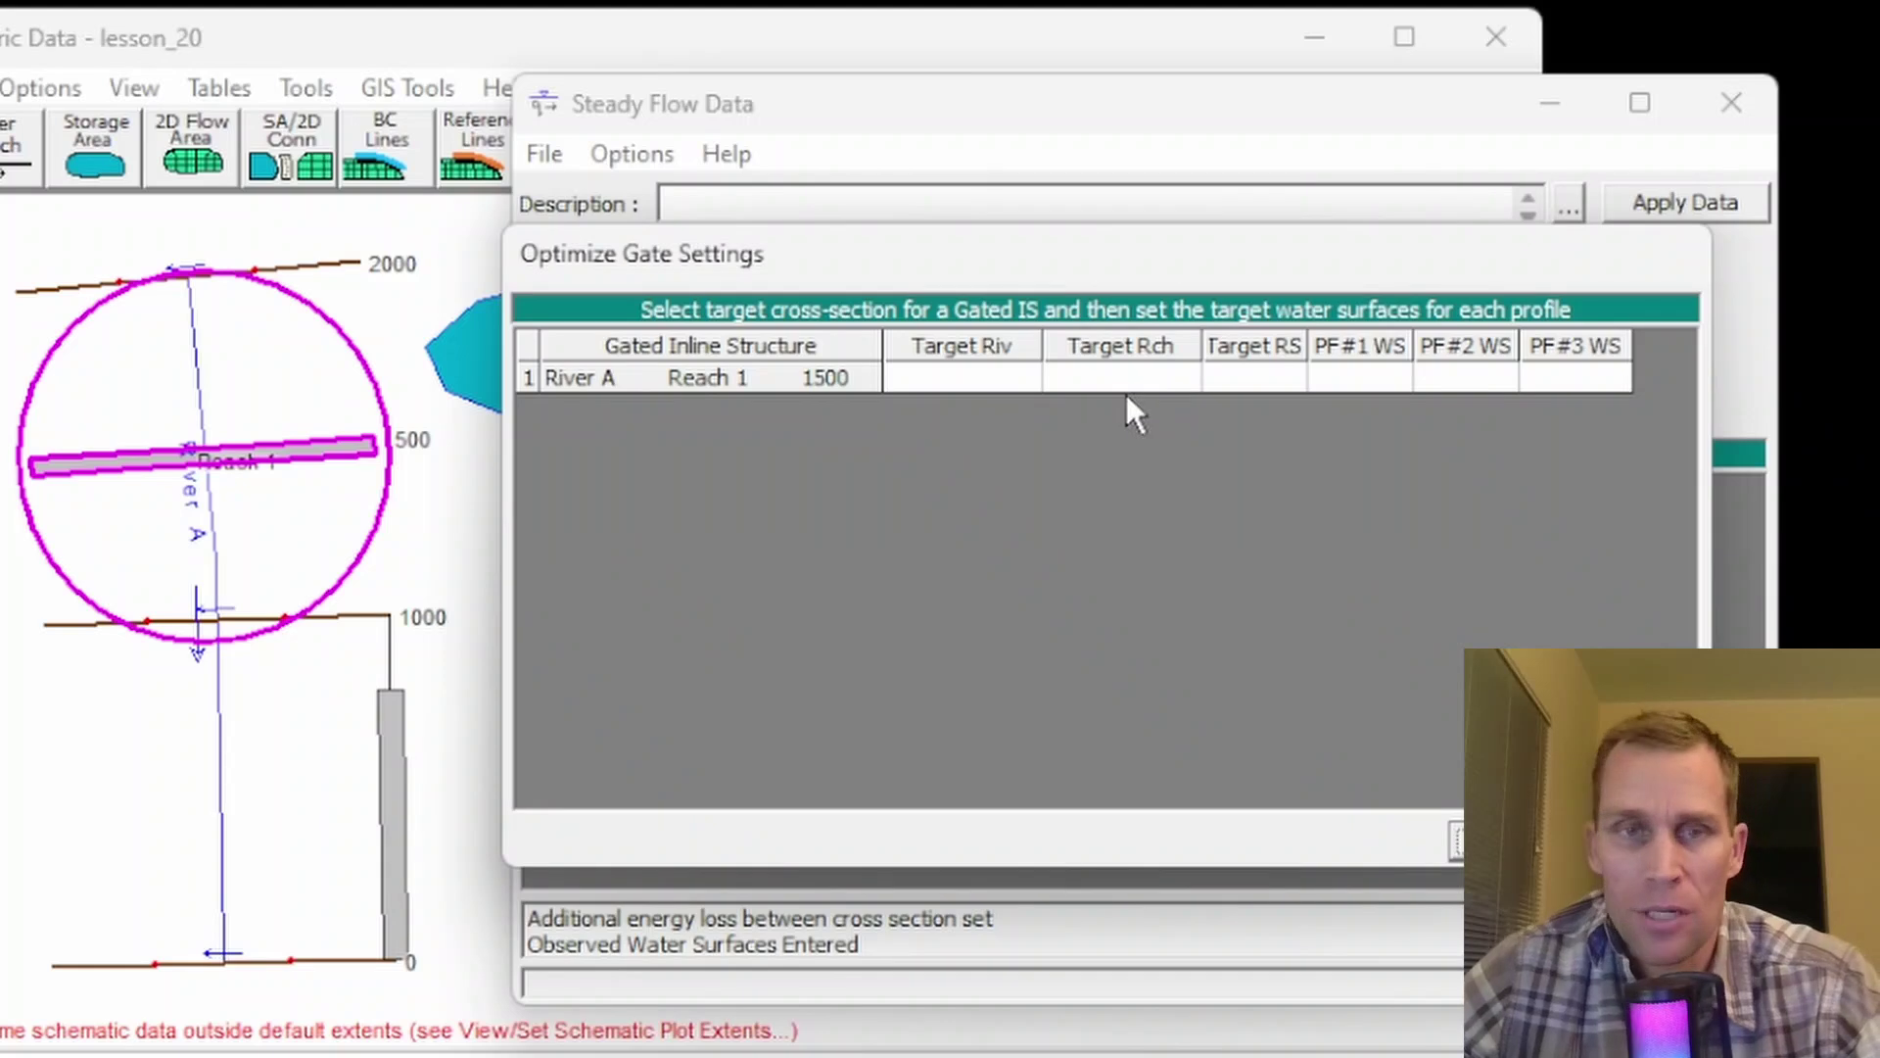
{"action": "left_click", "coordinate": [1028, 380]}
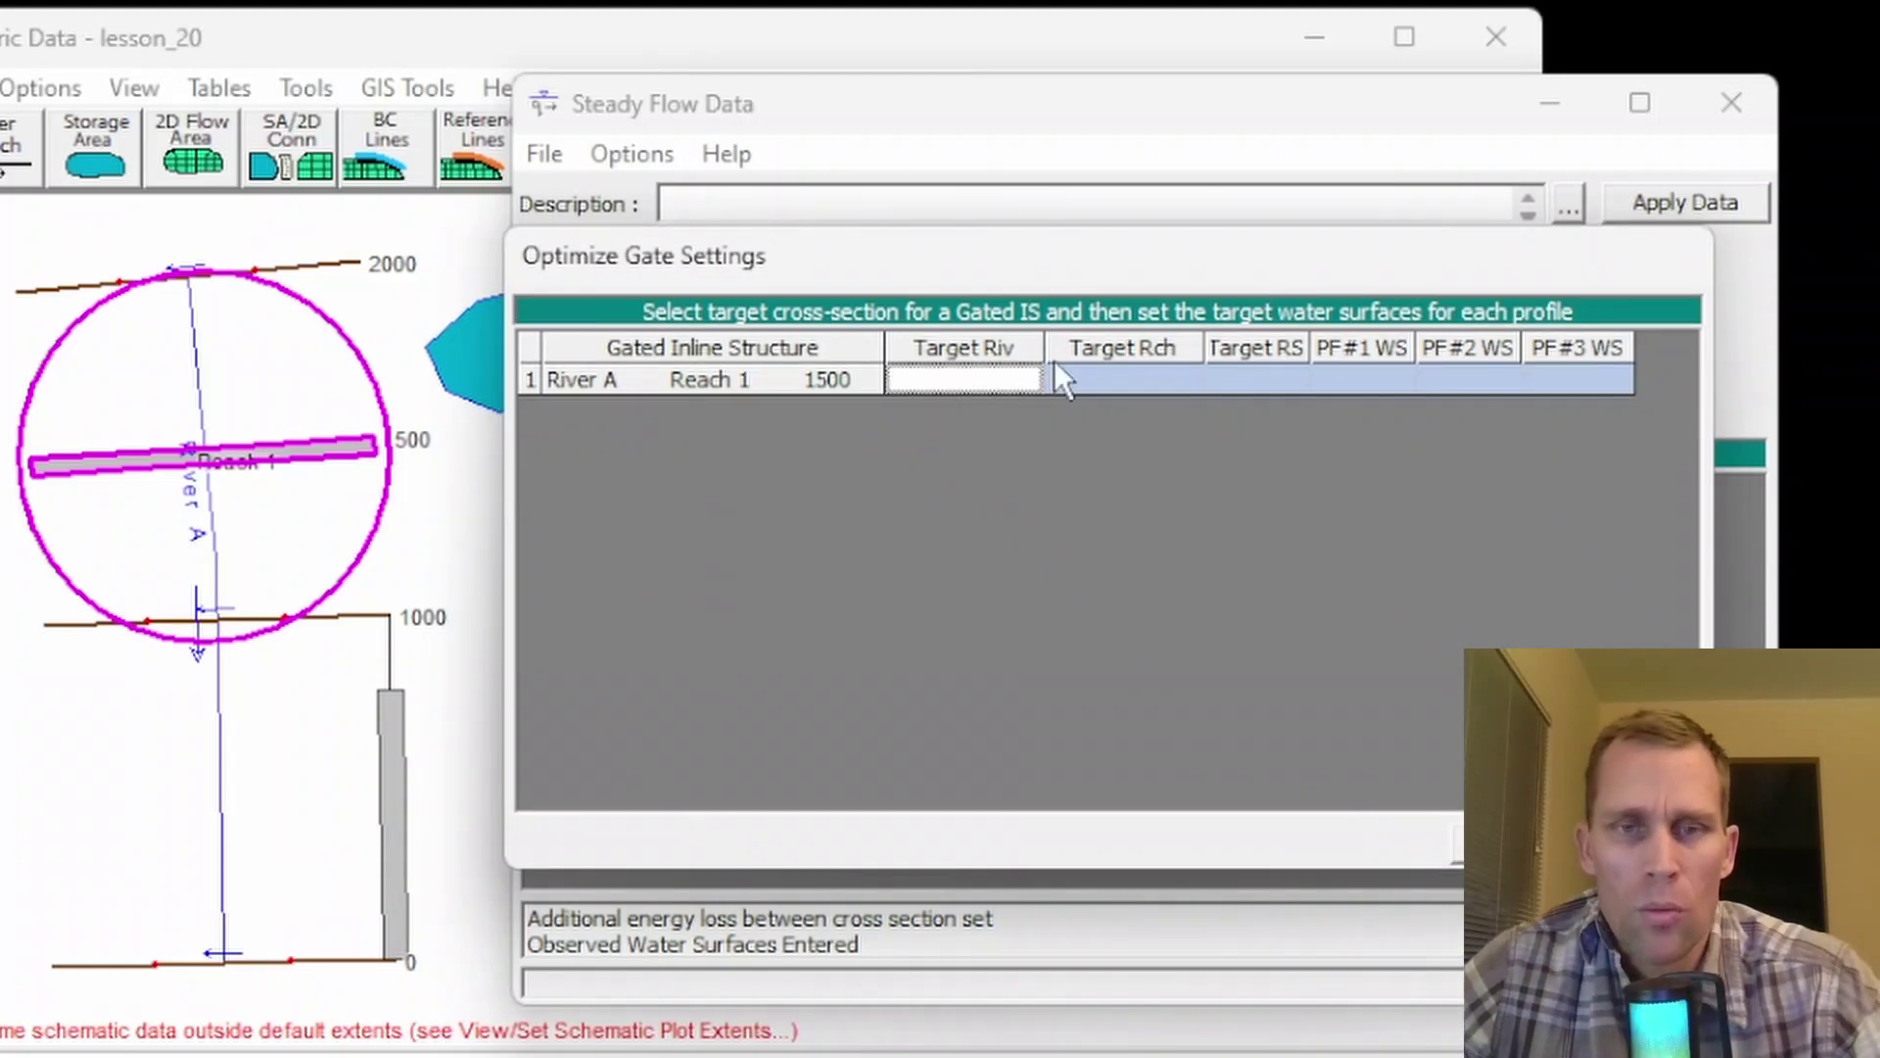
{"action": "left_click", "coordinate": [990, 380]}
{"action": "left_click", "coordinate": [970, 417]}
{"action": "left_click", "coordinate": [1101, 374]}
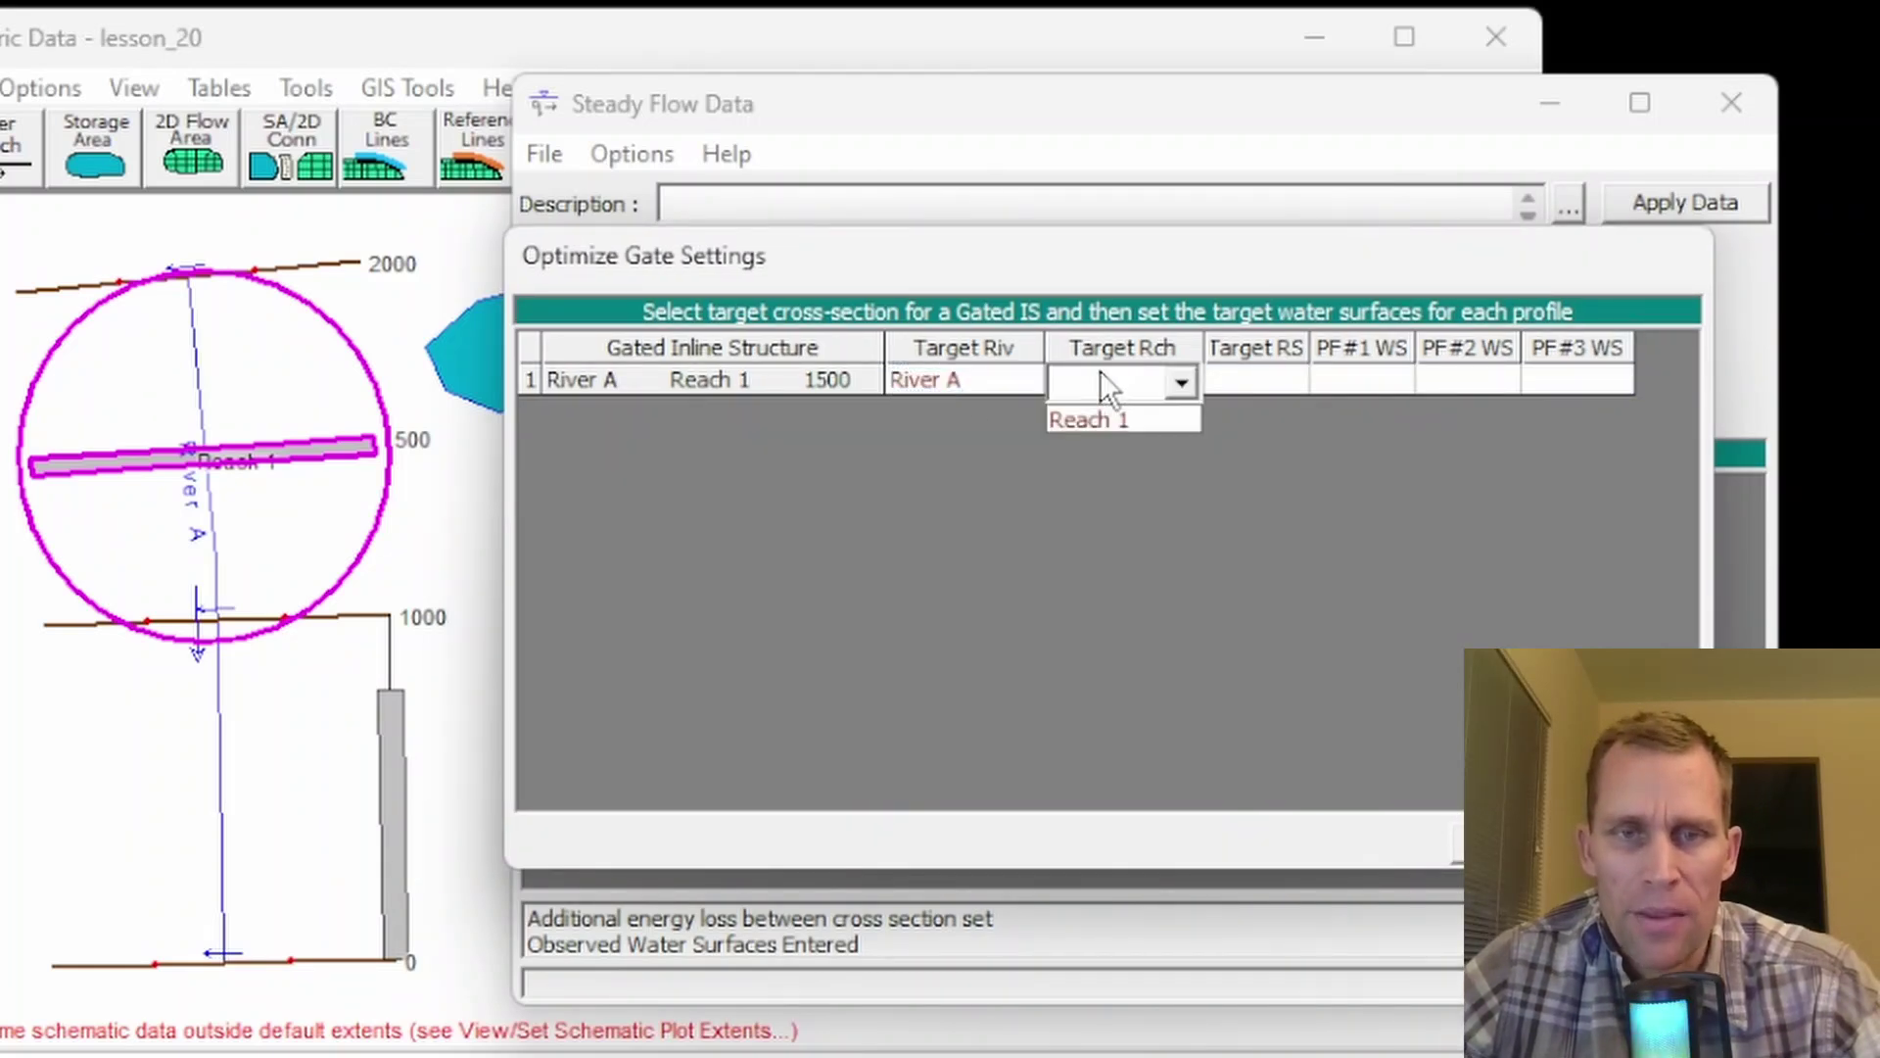
{"action": "left_click", "coordinate": [1121, 420]}
{"action": "left_click", "coordinate": [1258, 380]}
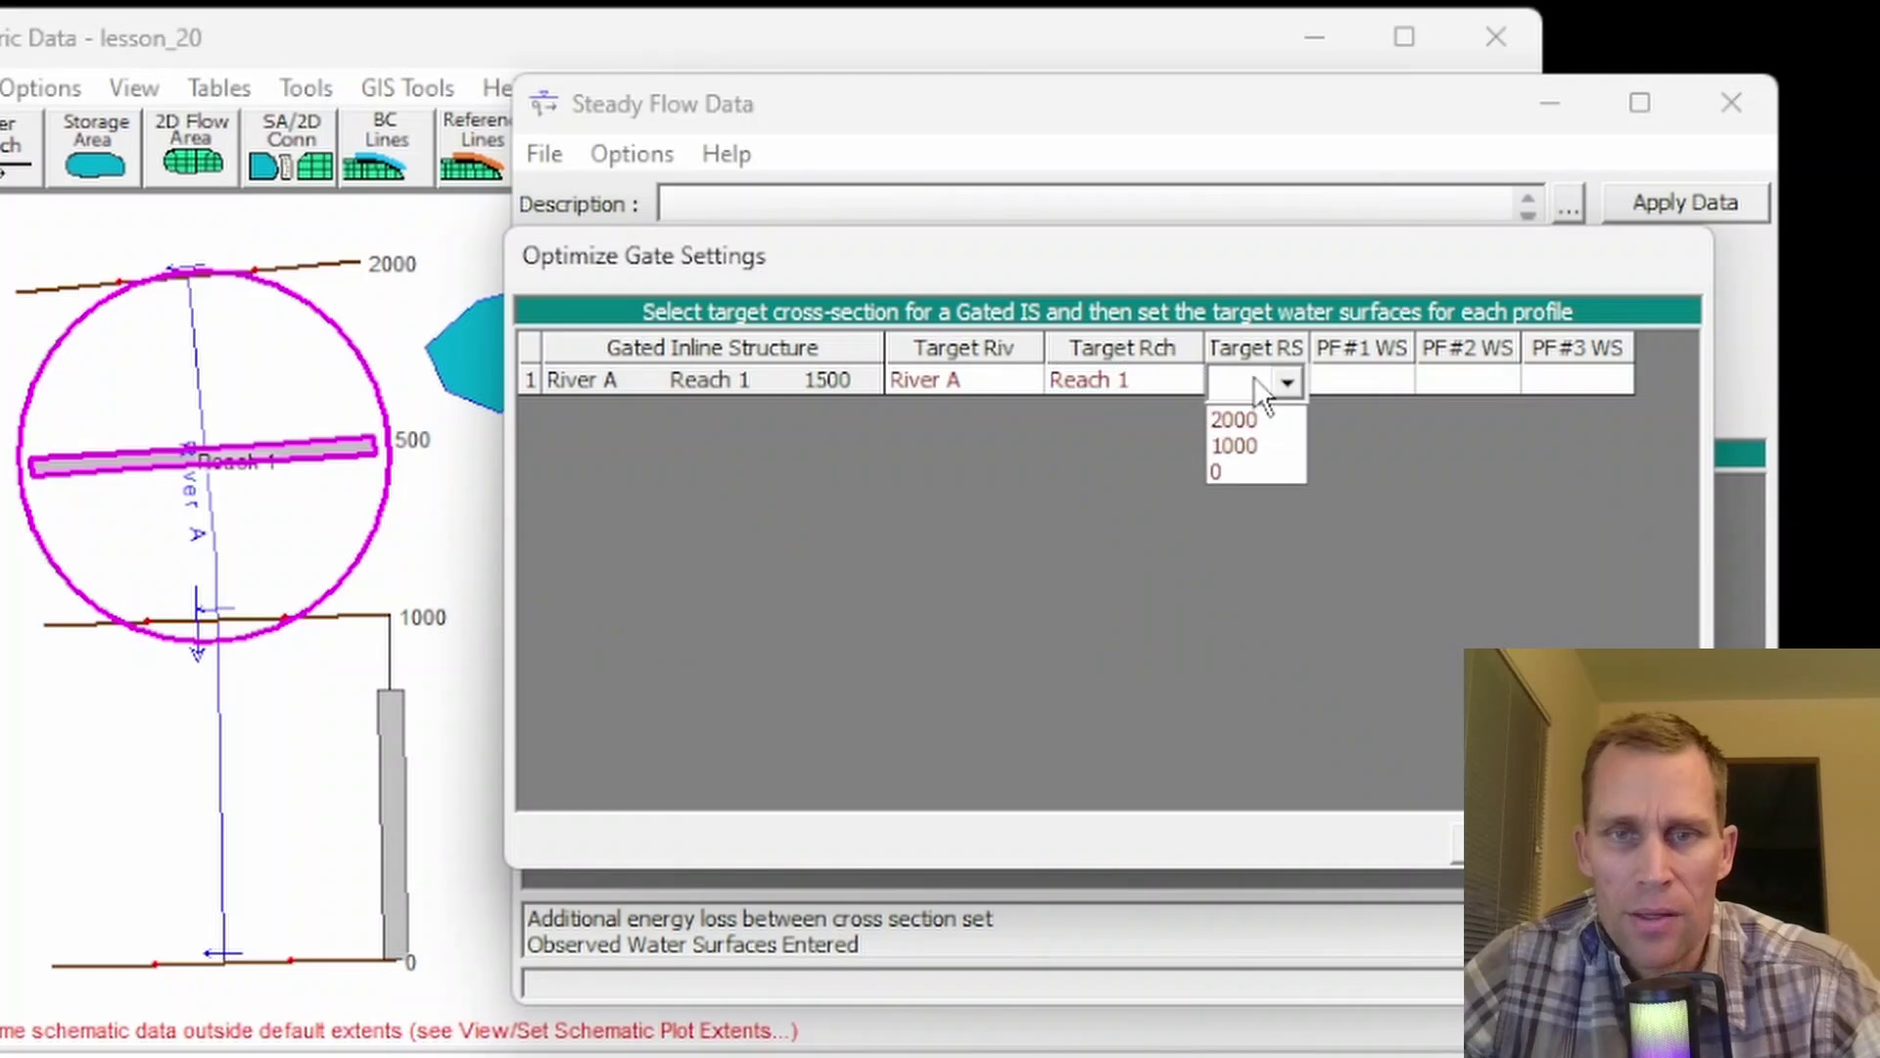
{"action": "left_click", "coordinate": [1250, 420]}
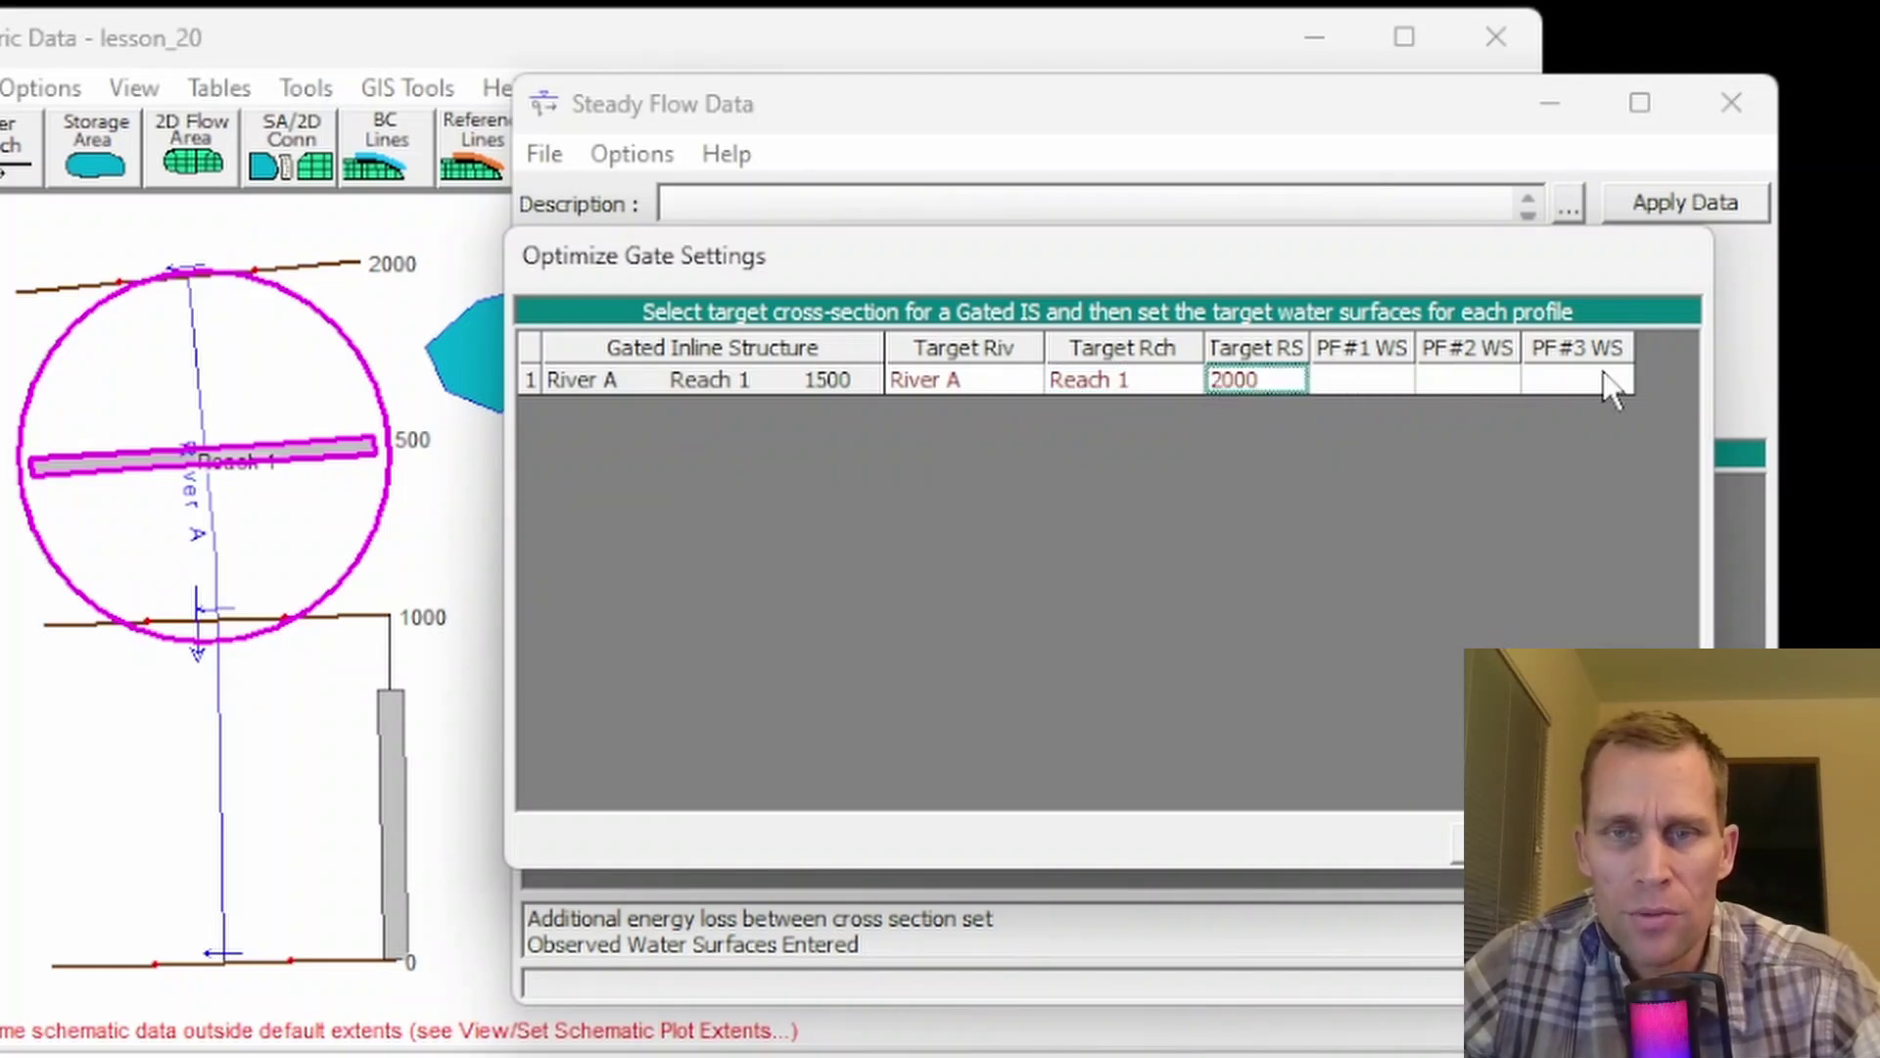
- Check the target water surface fields against the steady flow profiles and close the gate optimization settings
{"action": "left_click_drag", "start_coordinate": [1297, 236], "coordinate": [1238, 600]}
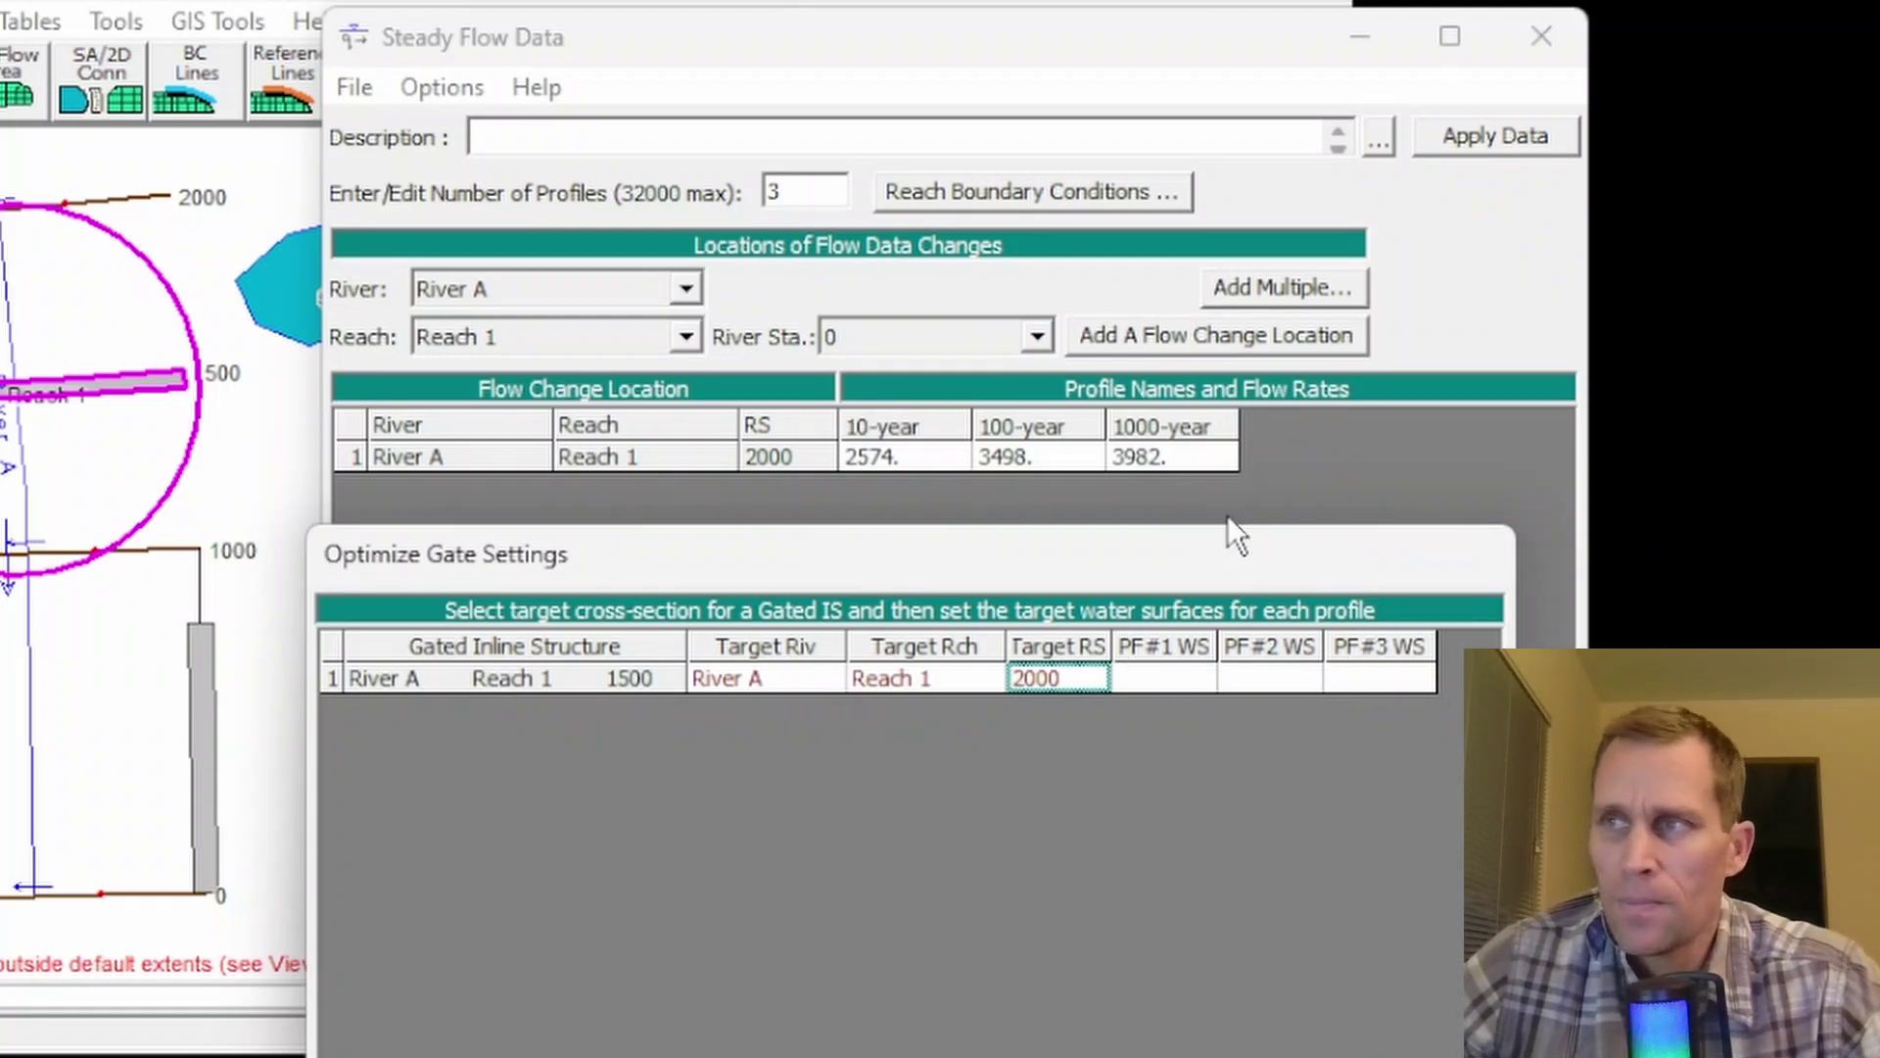
{"action": "left_click", "coordinate": [1156, 680]}
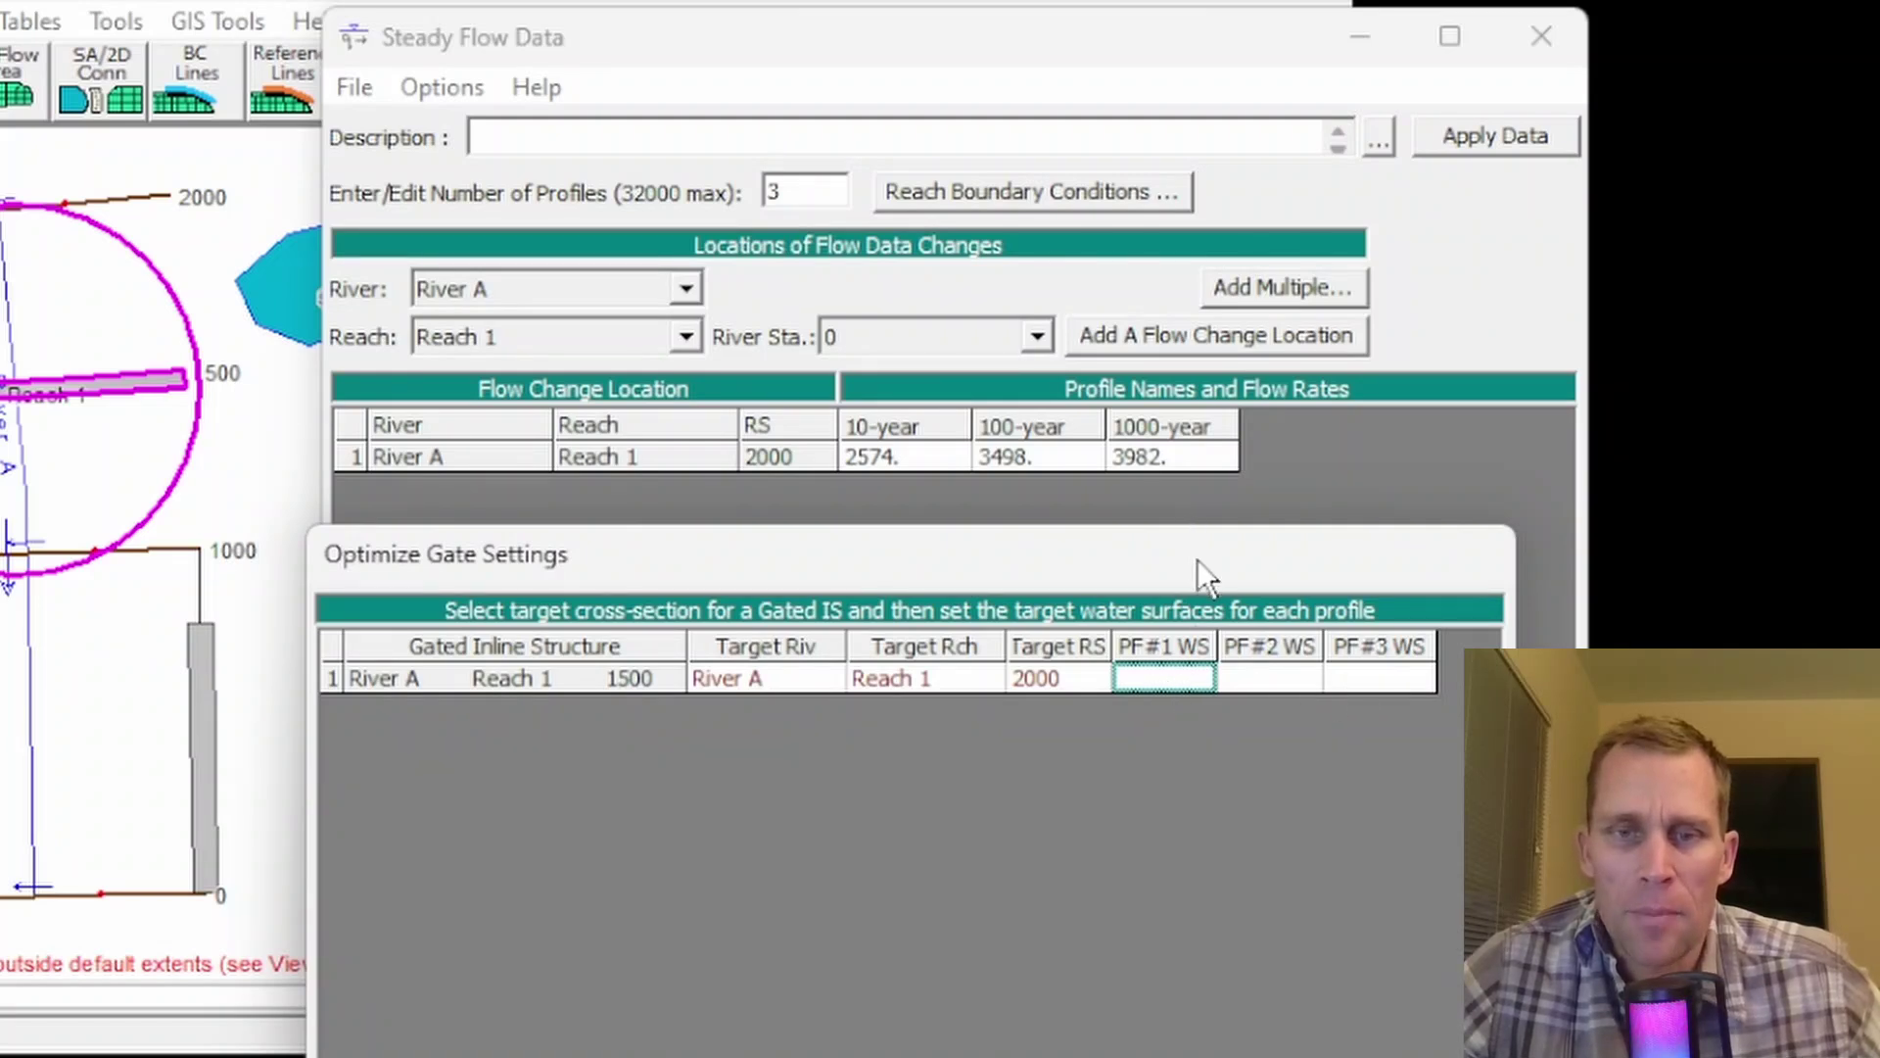
{"action": "left_click_drag", "start_coordinate": [1198, 558], "coordinate": [1217, 319]}
{"action": "left_click", "coordinate": [1284, 882]}
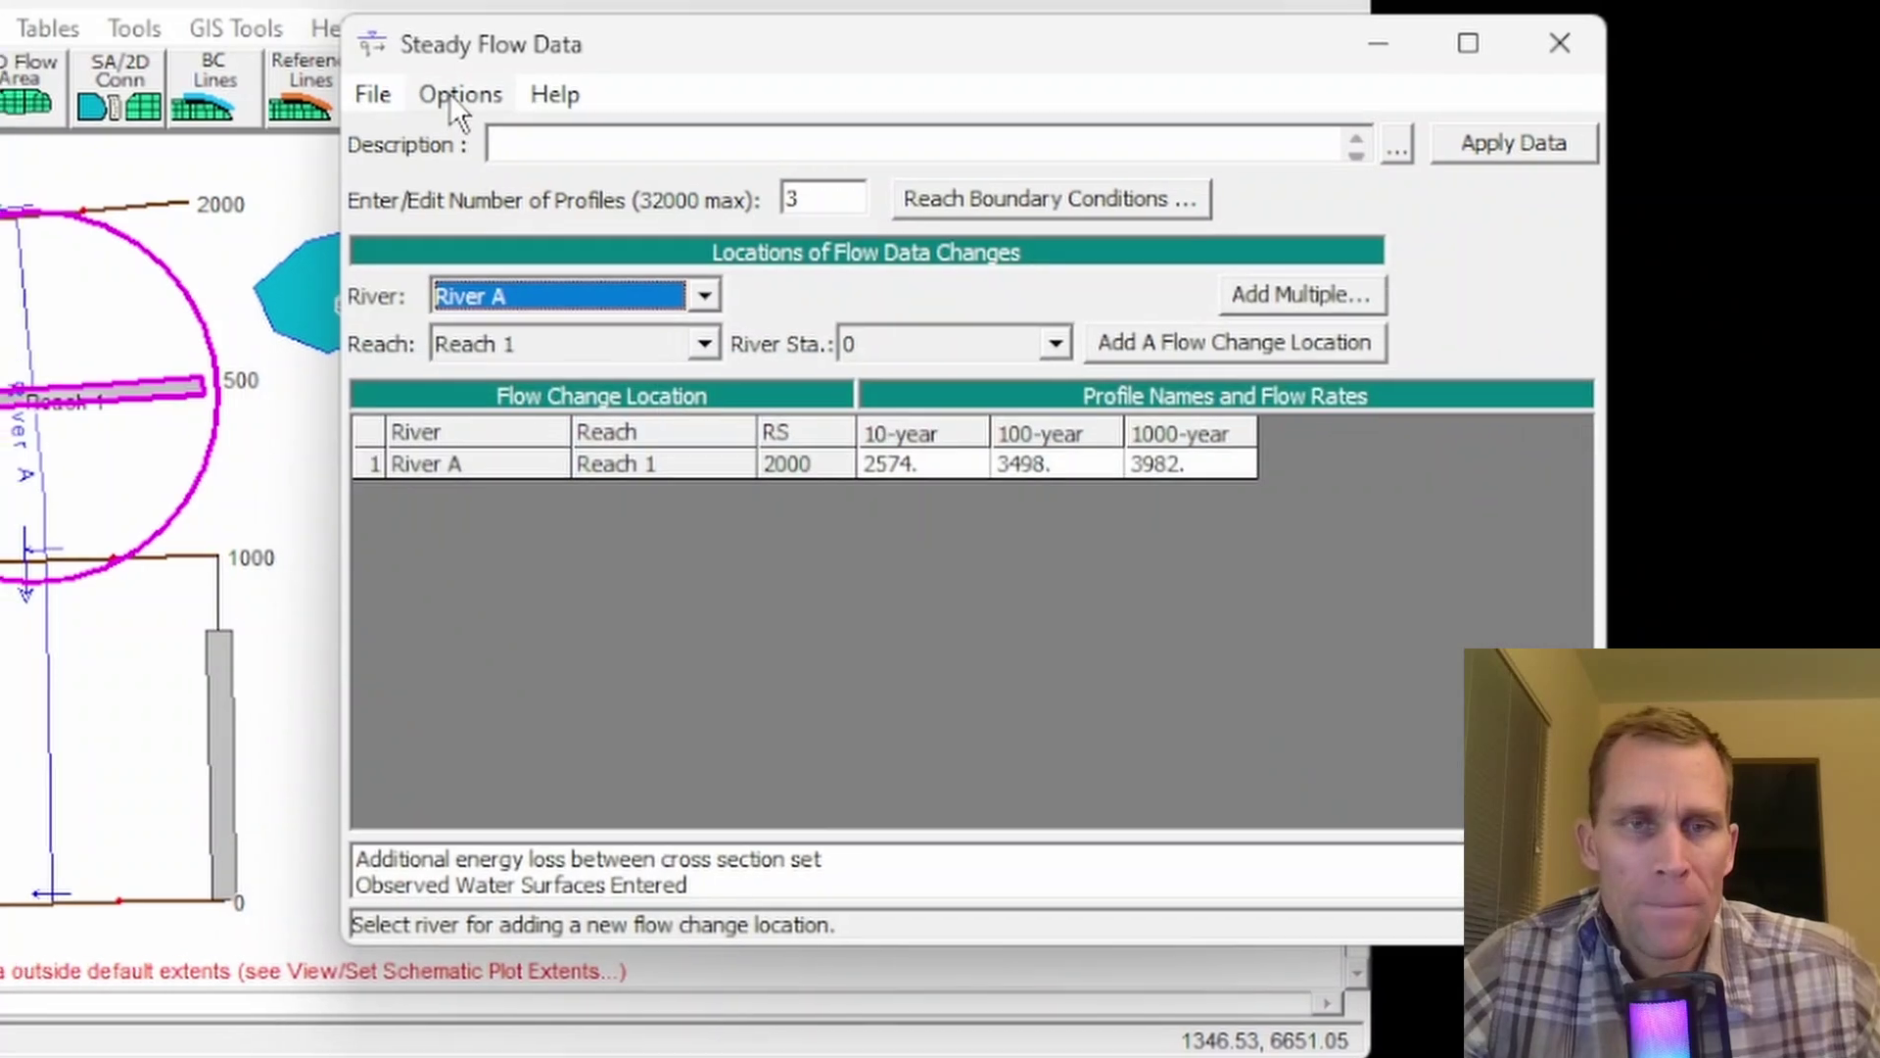
- Open the lateral structure at river station 500 in the geometric data for review and return to the steady flow data
{"action": "left_click", "coordinate": [458, 94]}
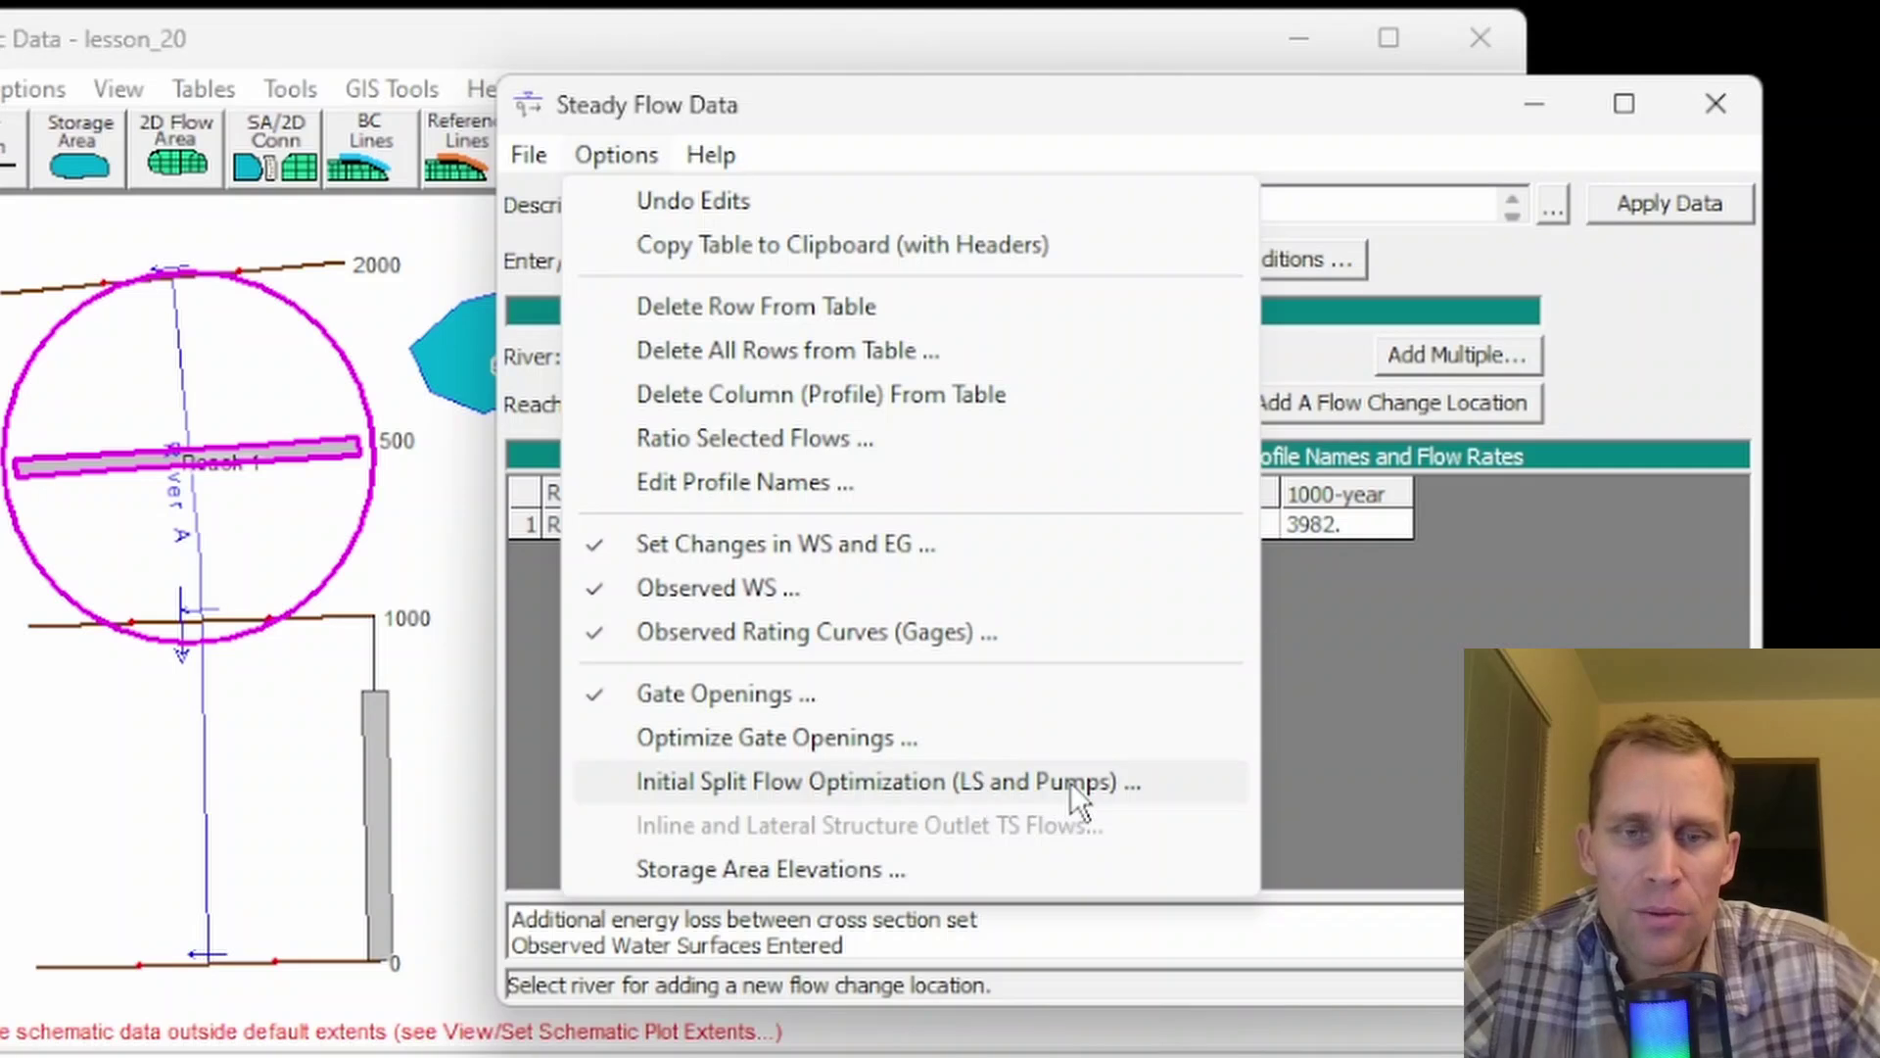
{"action": "right_click", "coordinate": [368, 808]}
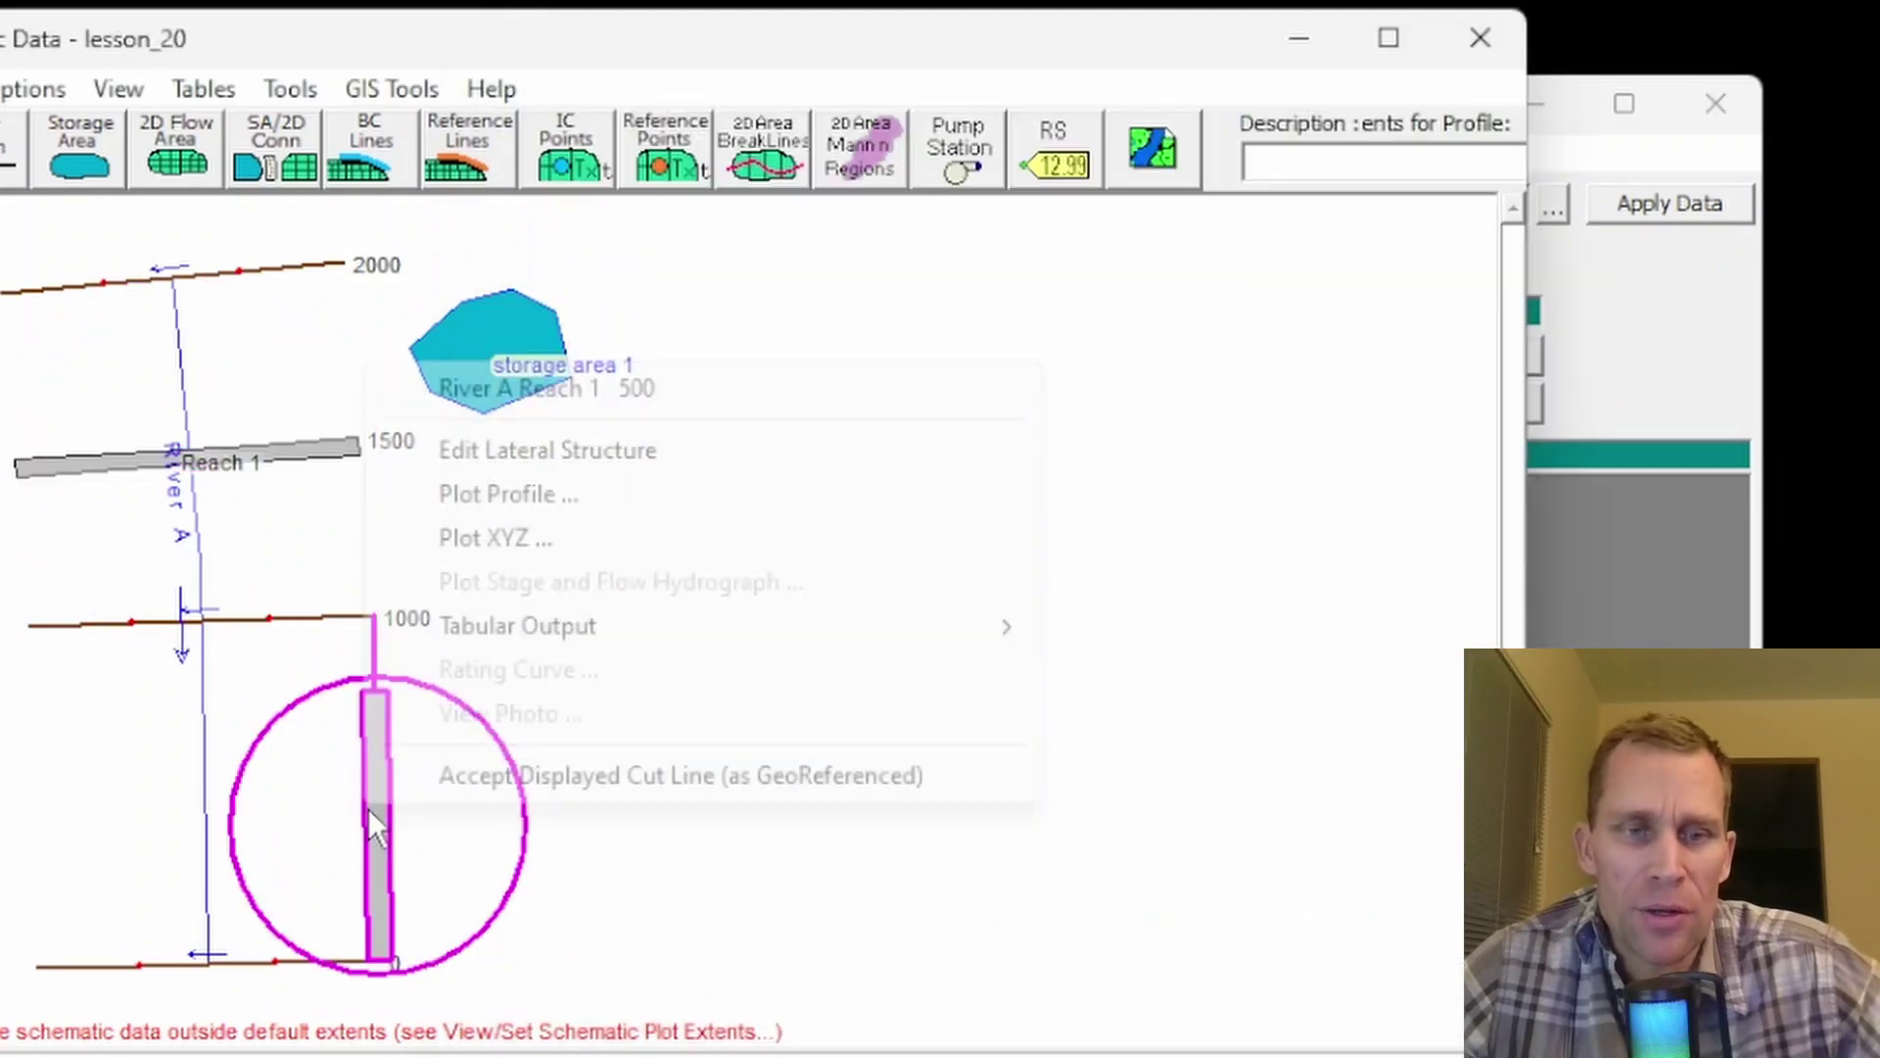
{"action": "left_click", "coordinate": [507, 448]}
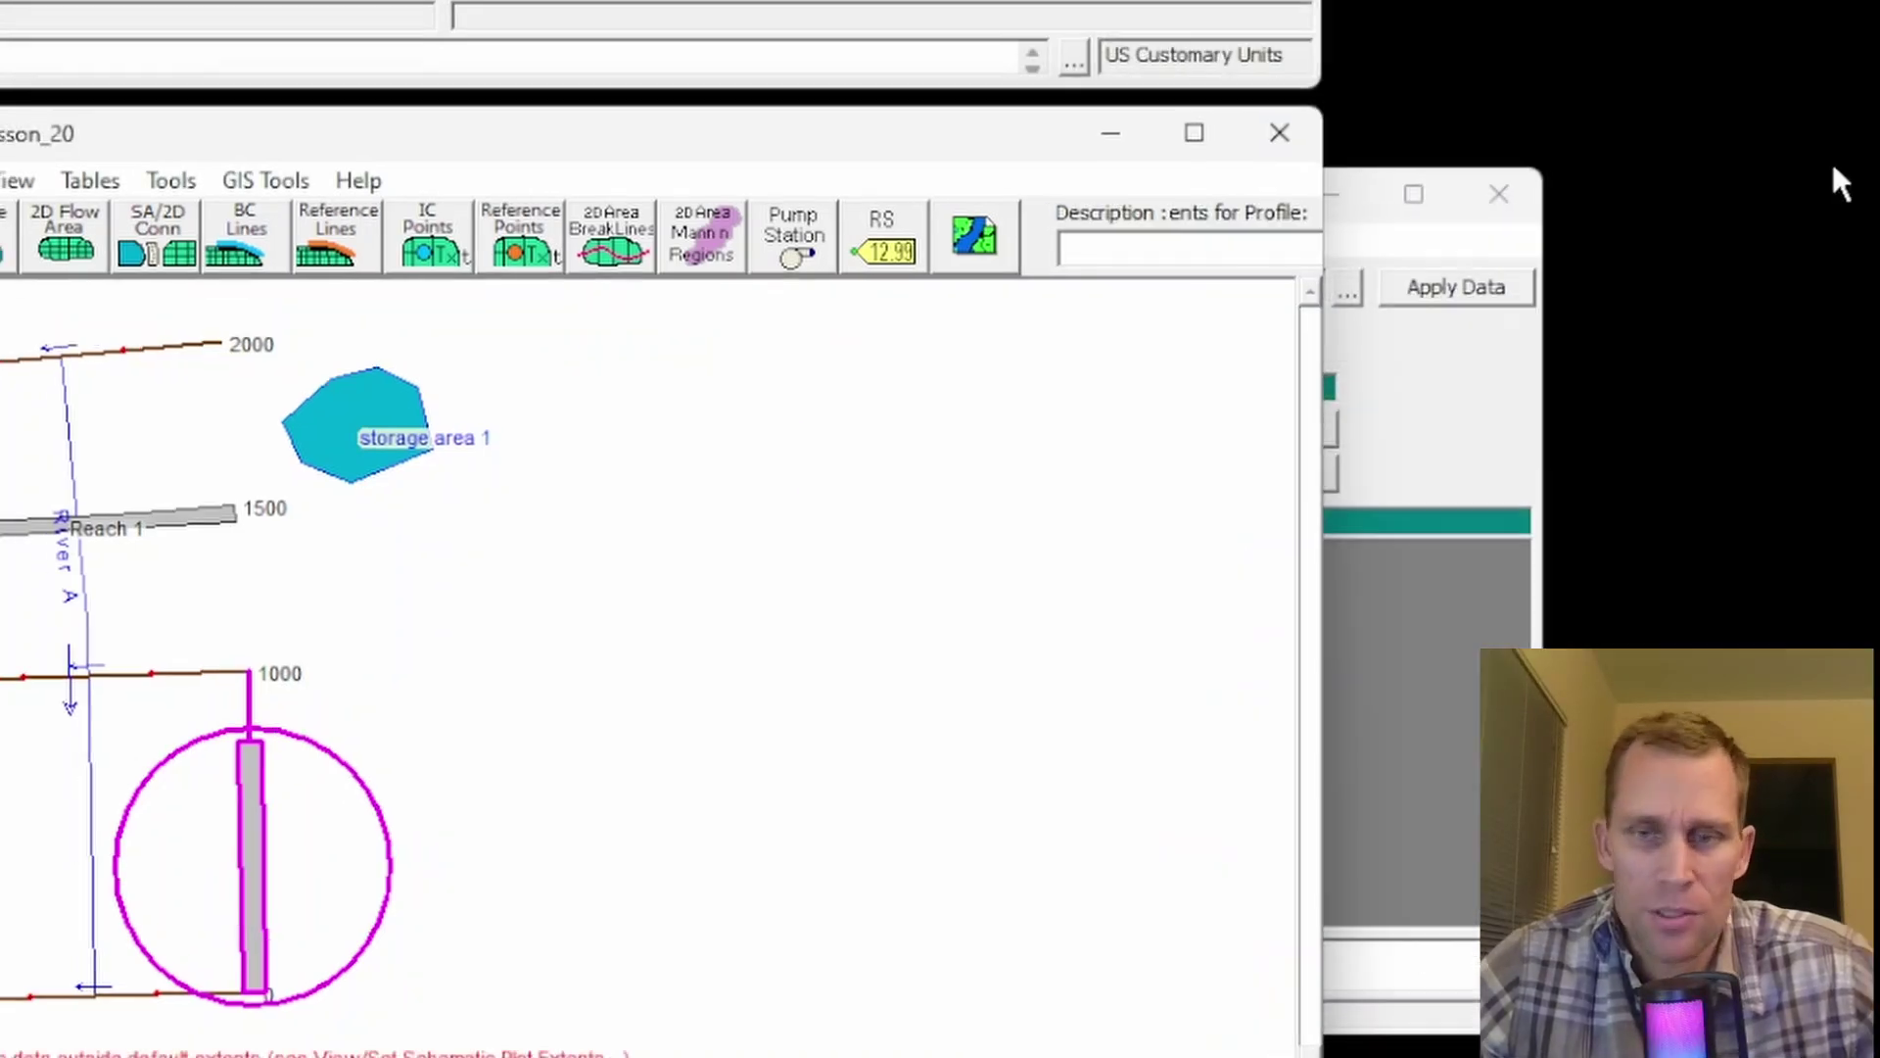
{"action": "left_click", "coordinate": [1497, 410]}
- Open the initial split flow optimization, review the lateral structure's initial flow for each profile, and close it
{"action": "left_click", "coordinate": [514, 195]}
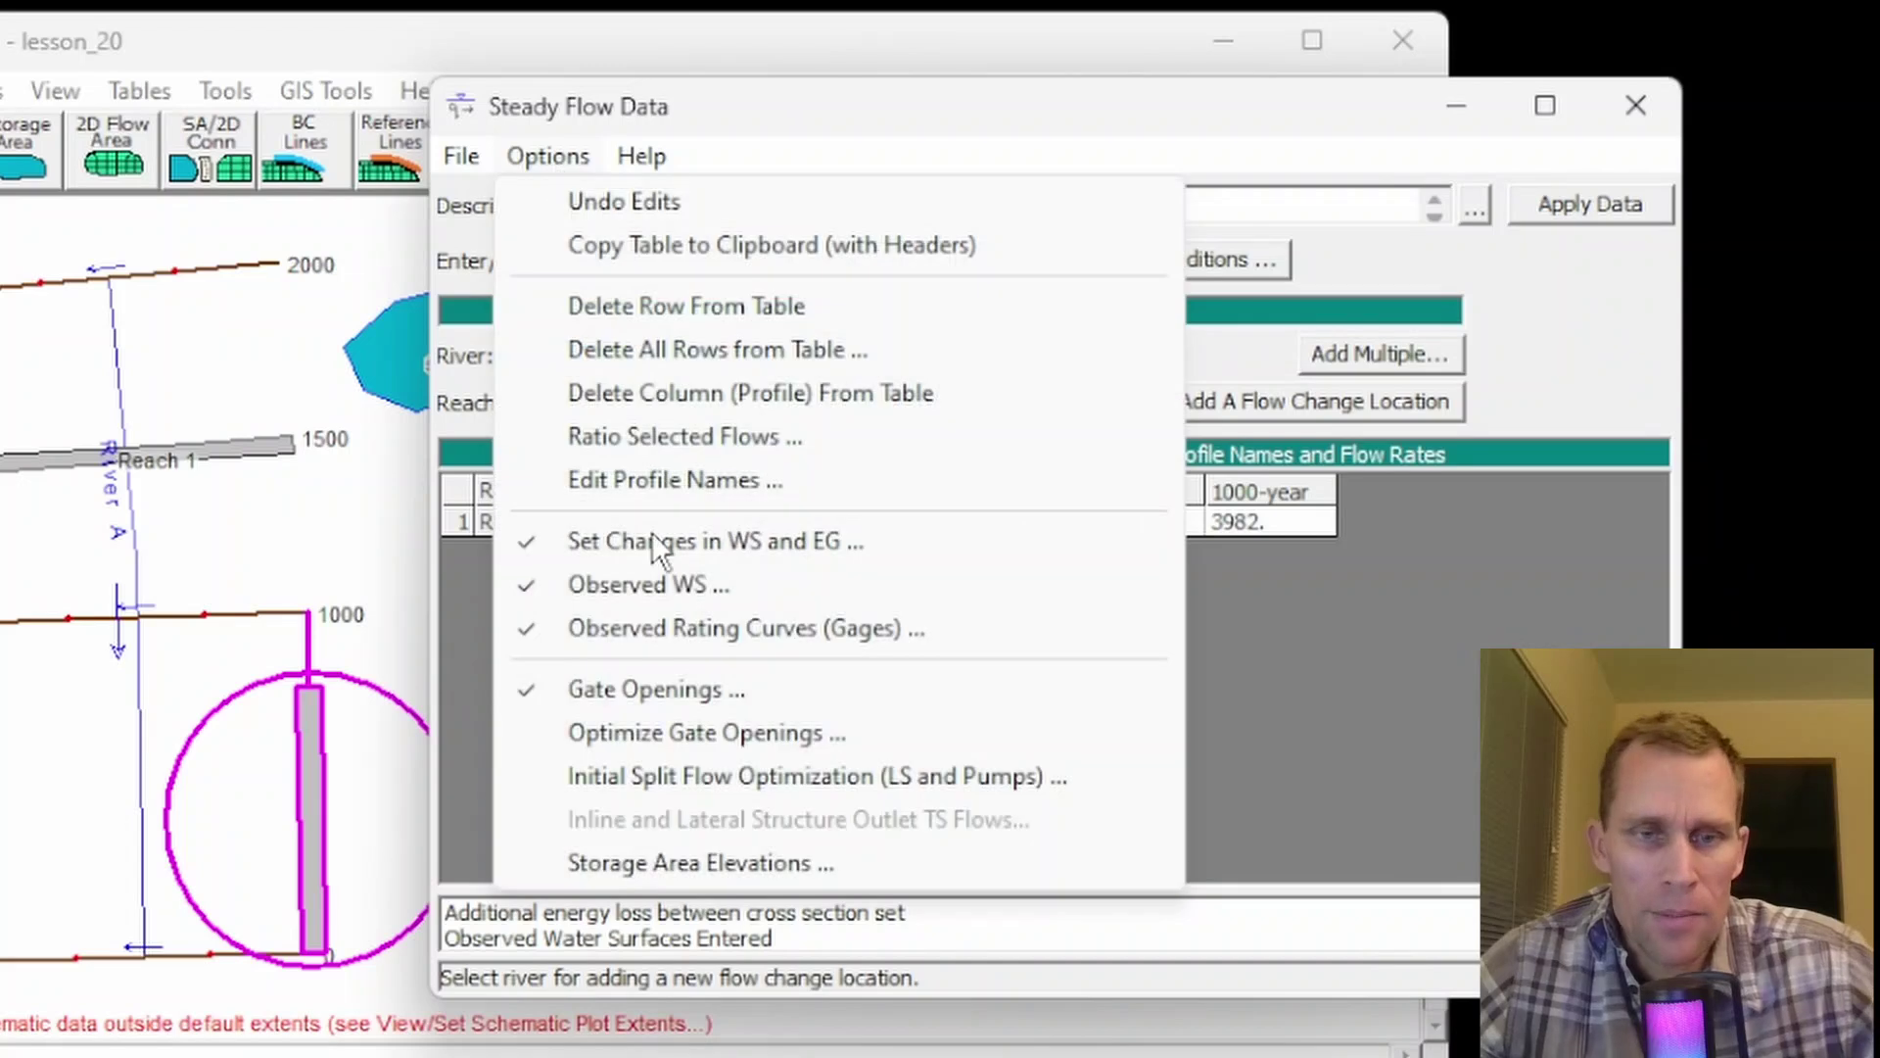
{"action": "left_click", "coordinate": [662, 774]}
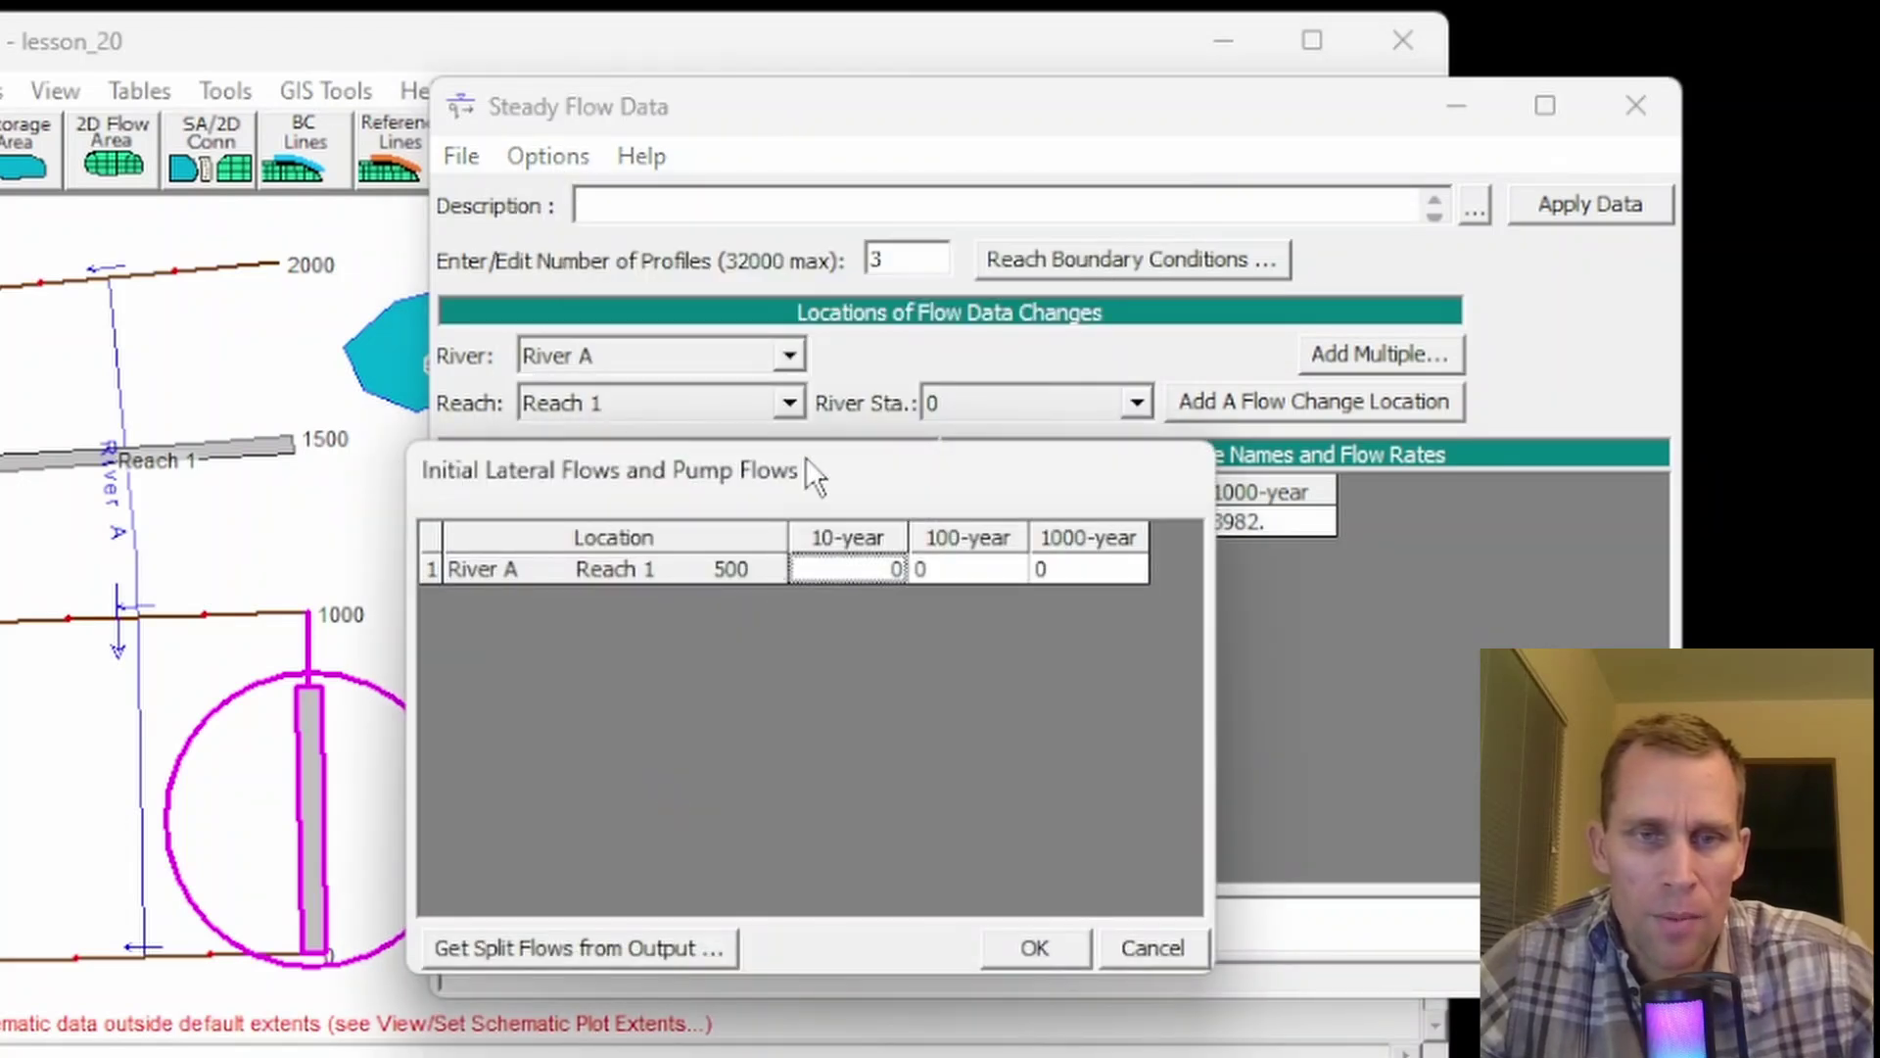
{"action": "left_click_drag", "start_coordinate": [843, 474], "coordinate": [937, 458]}
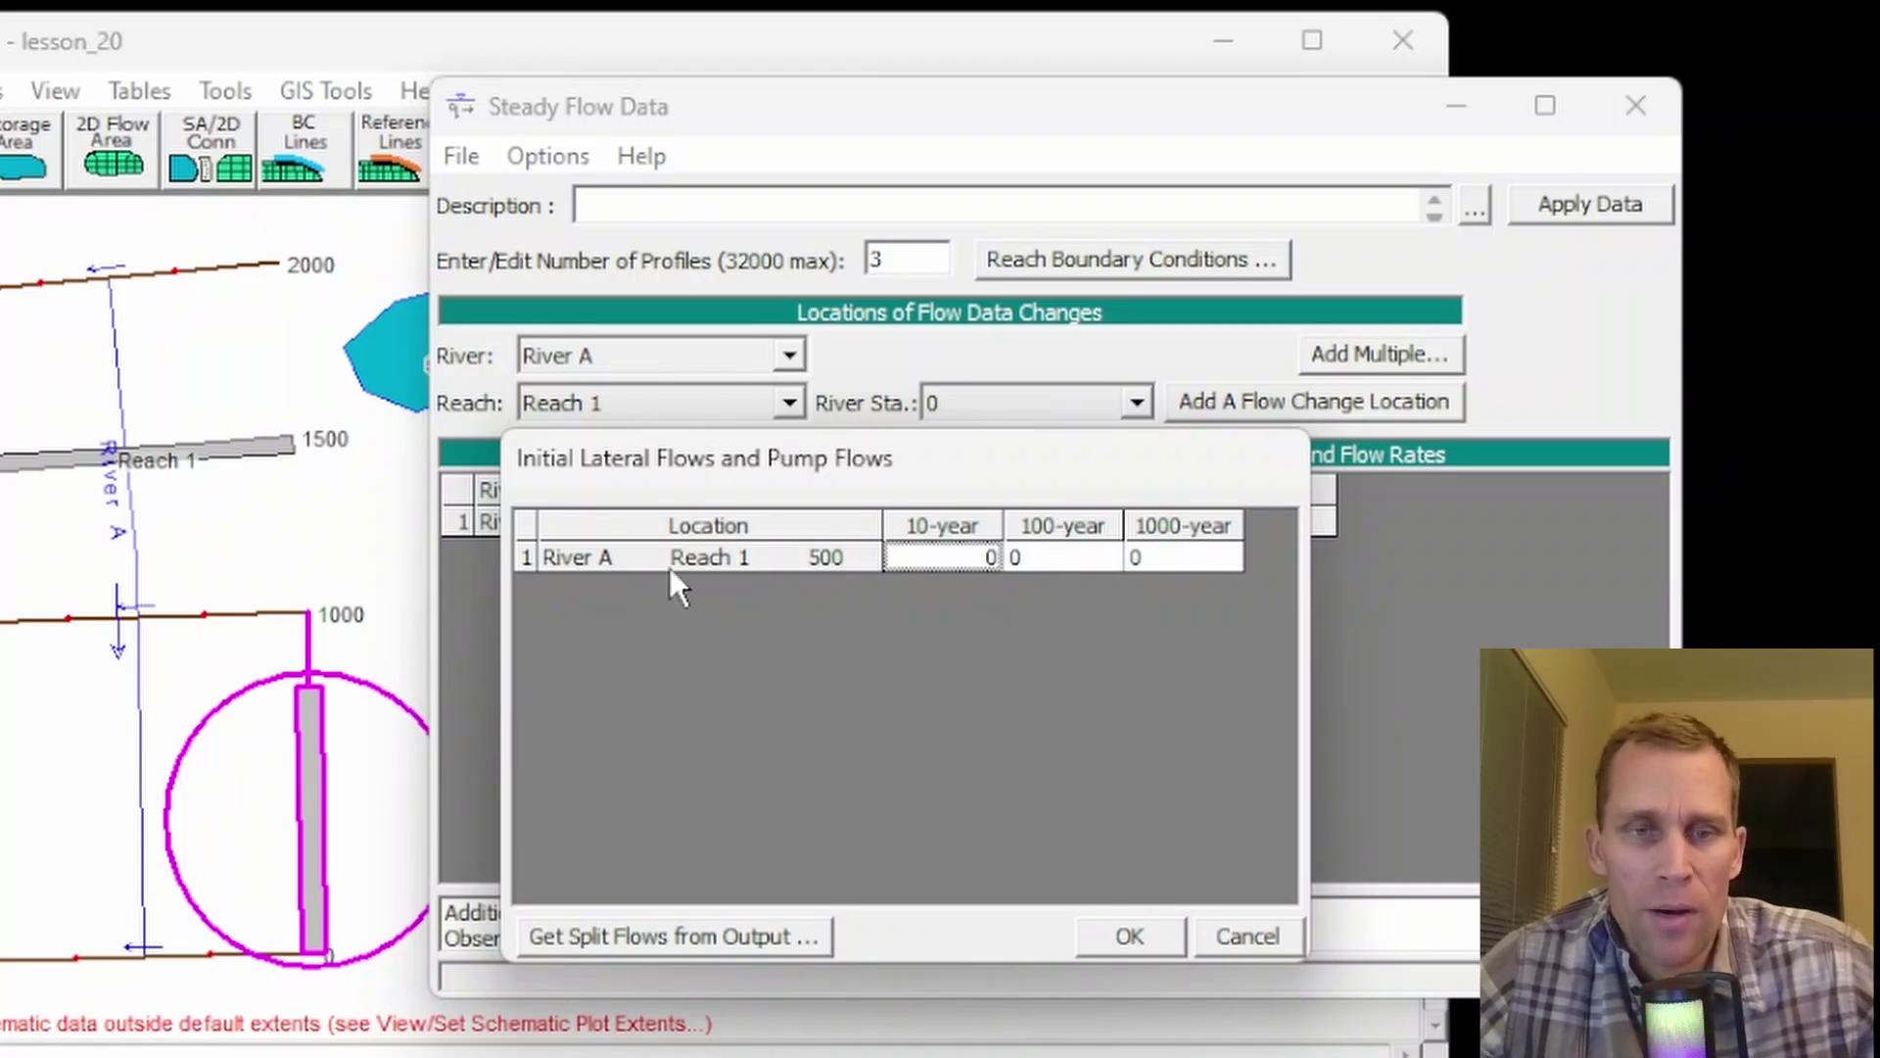
{"action": "key", "text": "shift+Right"}
{"action": "key", "text": "shift+Right"}
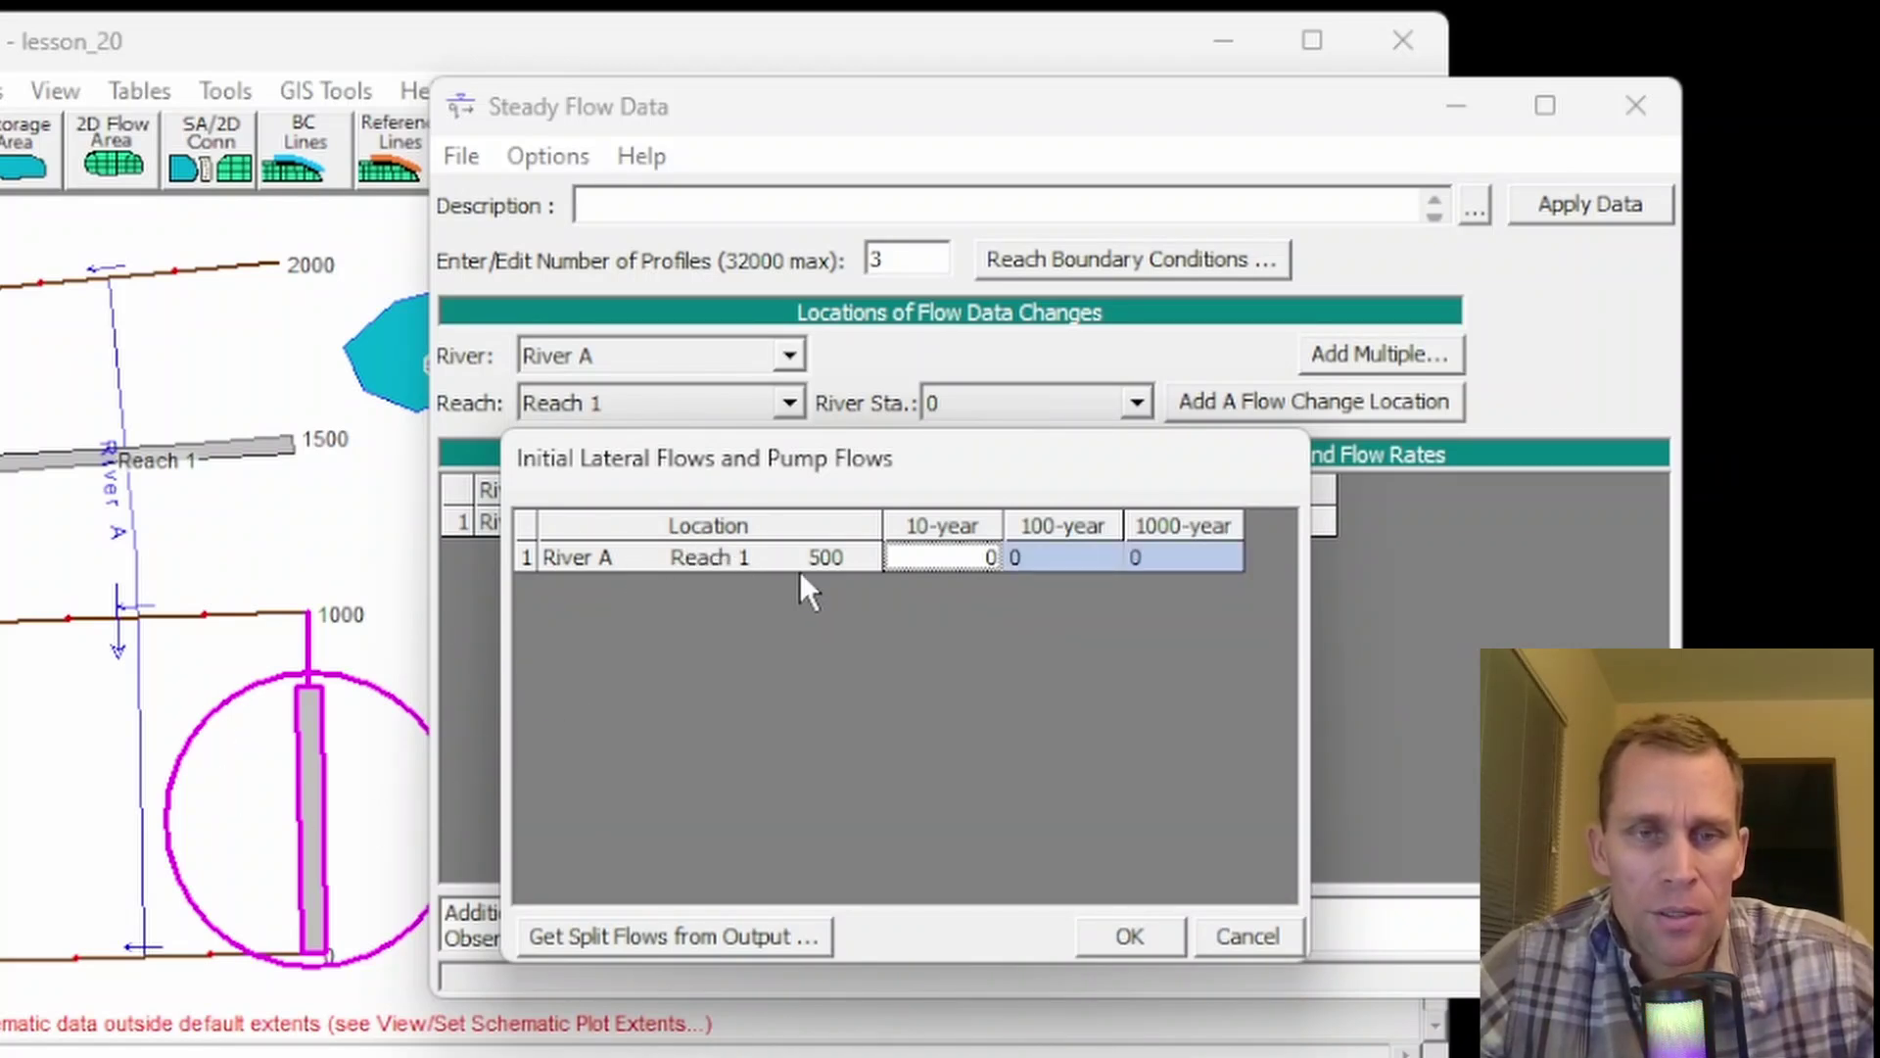
{"action": "left_click", "coordinate": [970, 556]}
{"action": "left_click", "coordinate": [1024, 557]}
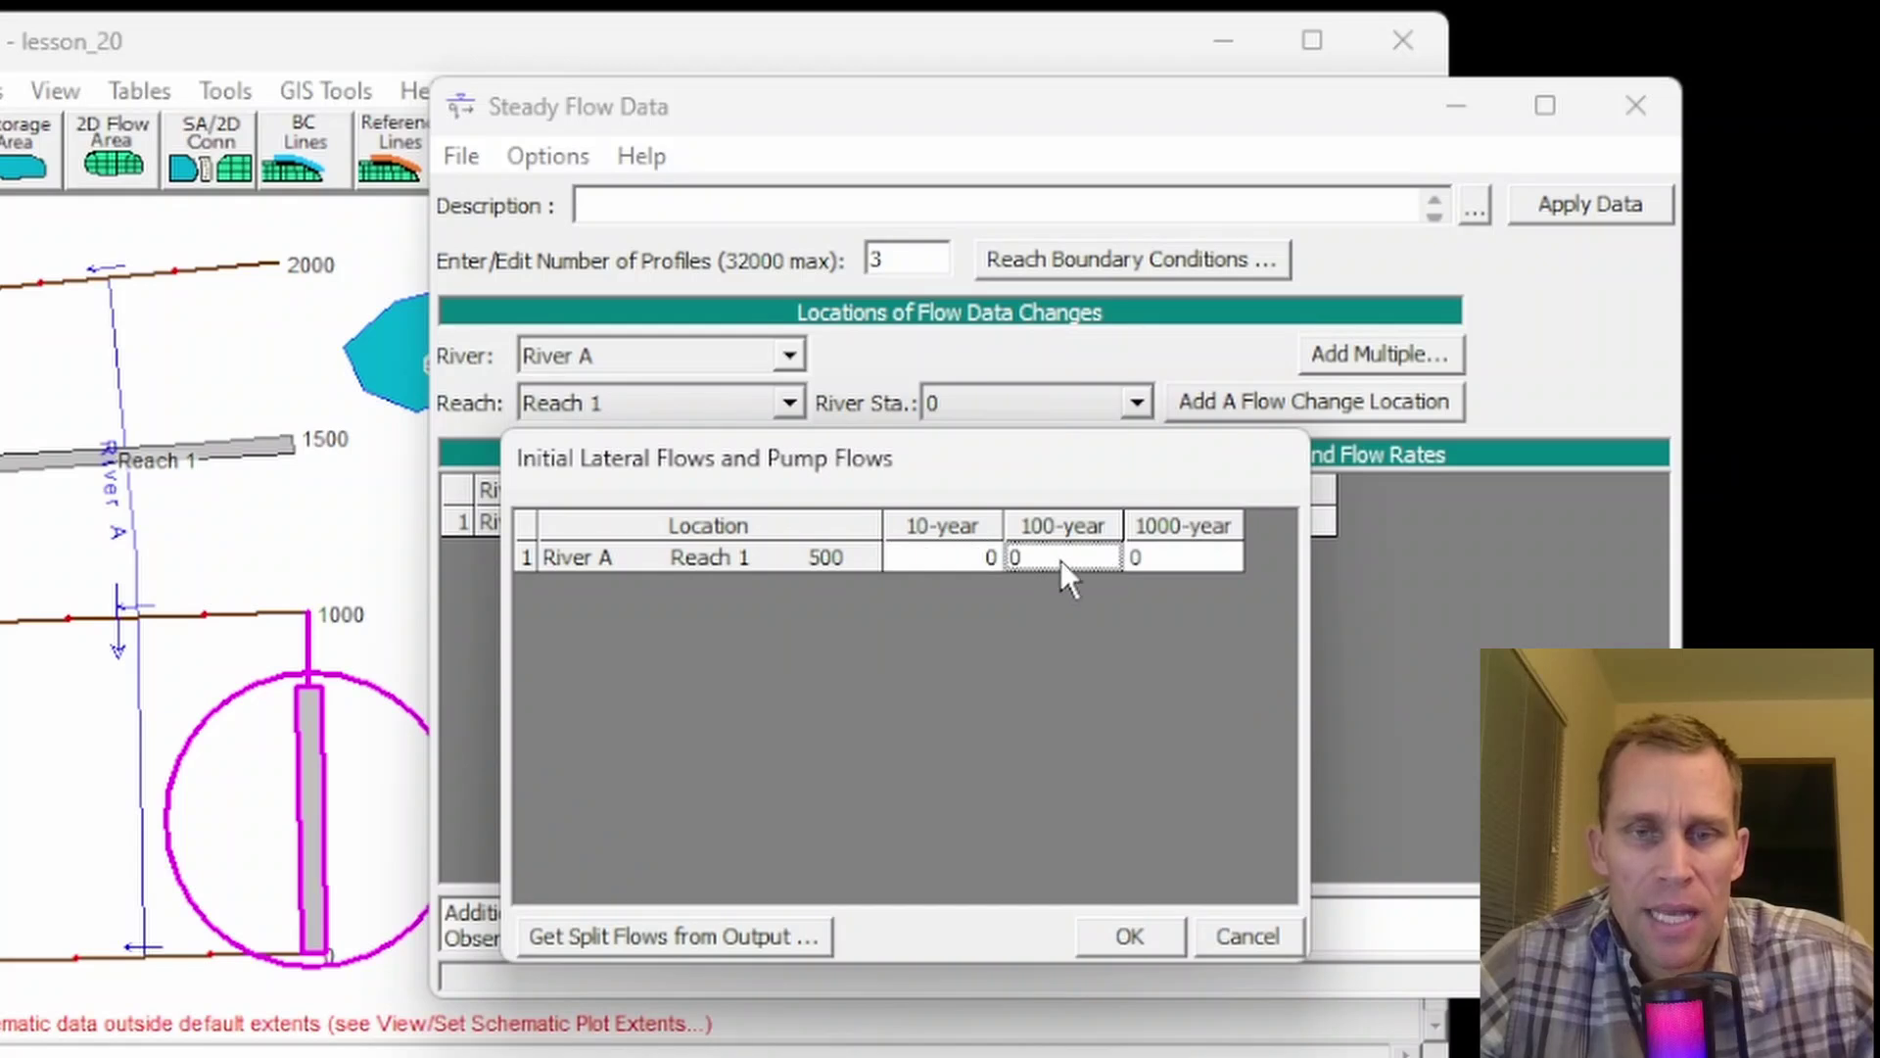
{"action": "left_click", "coordinate": [1181, 556]}
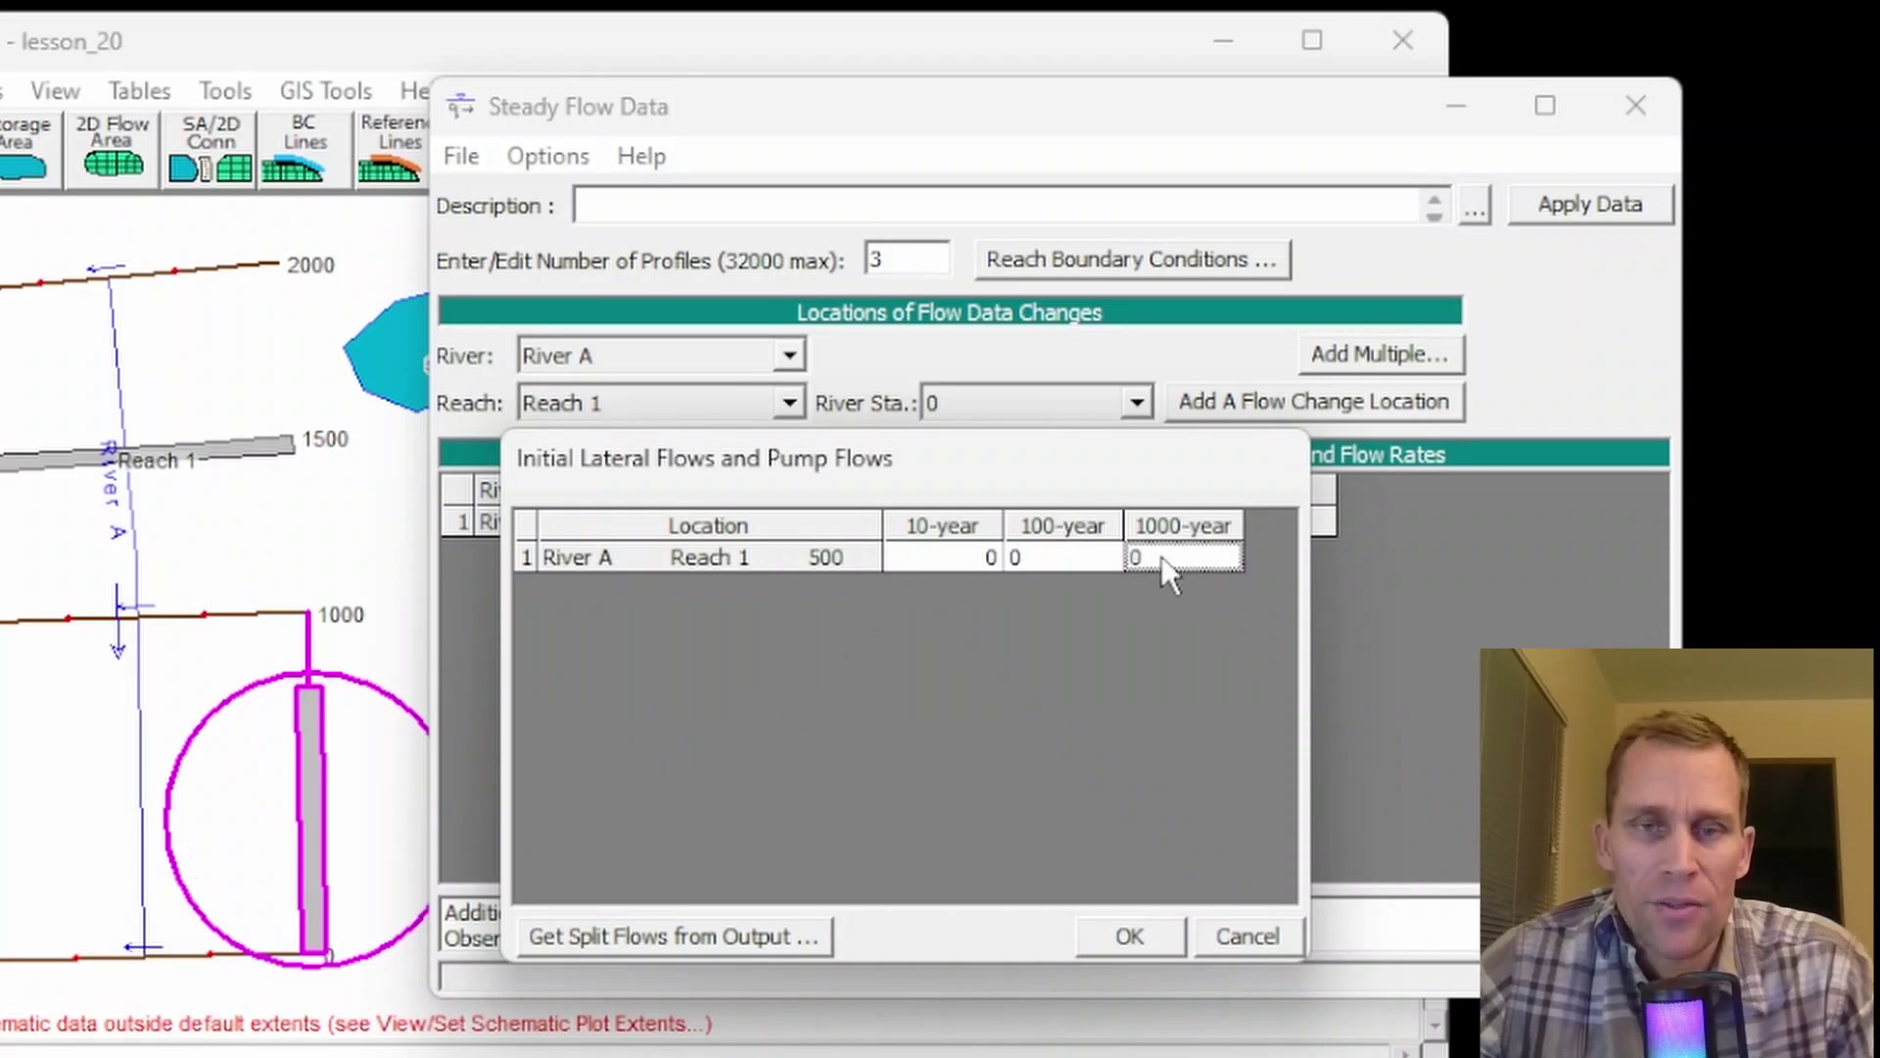
{"action": "left_click", "coordinate": [1156, 935]}
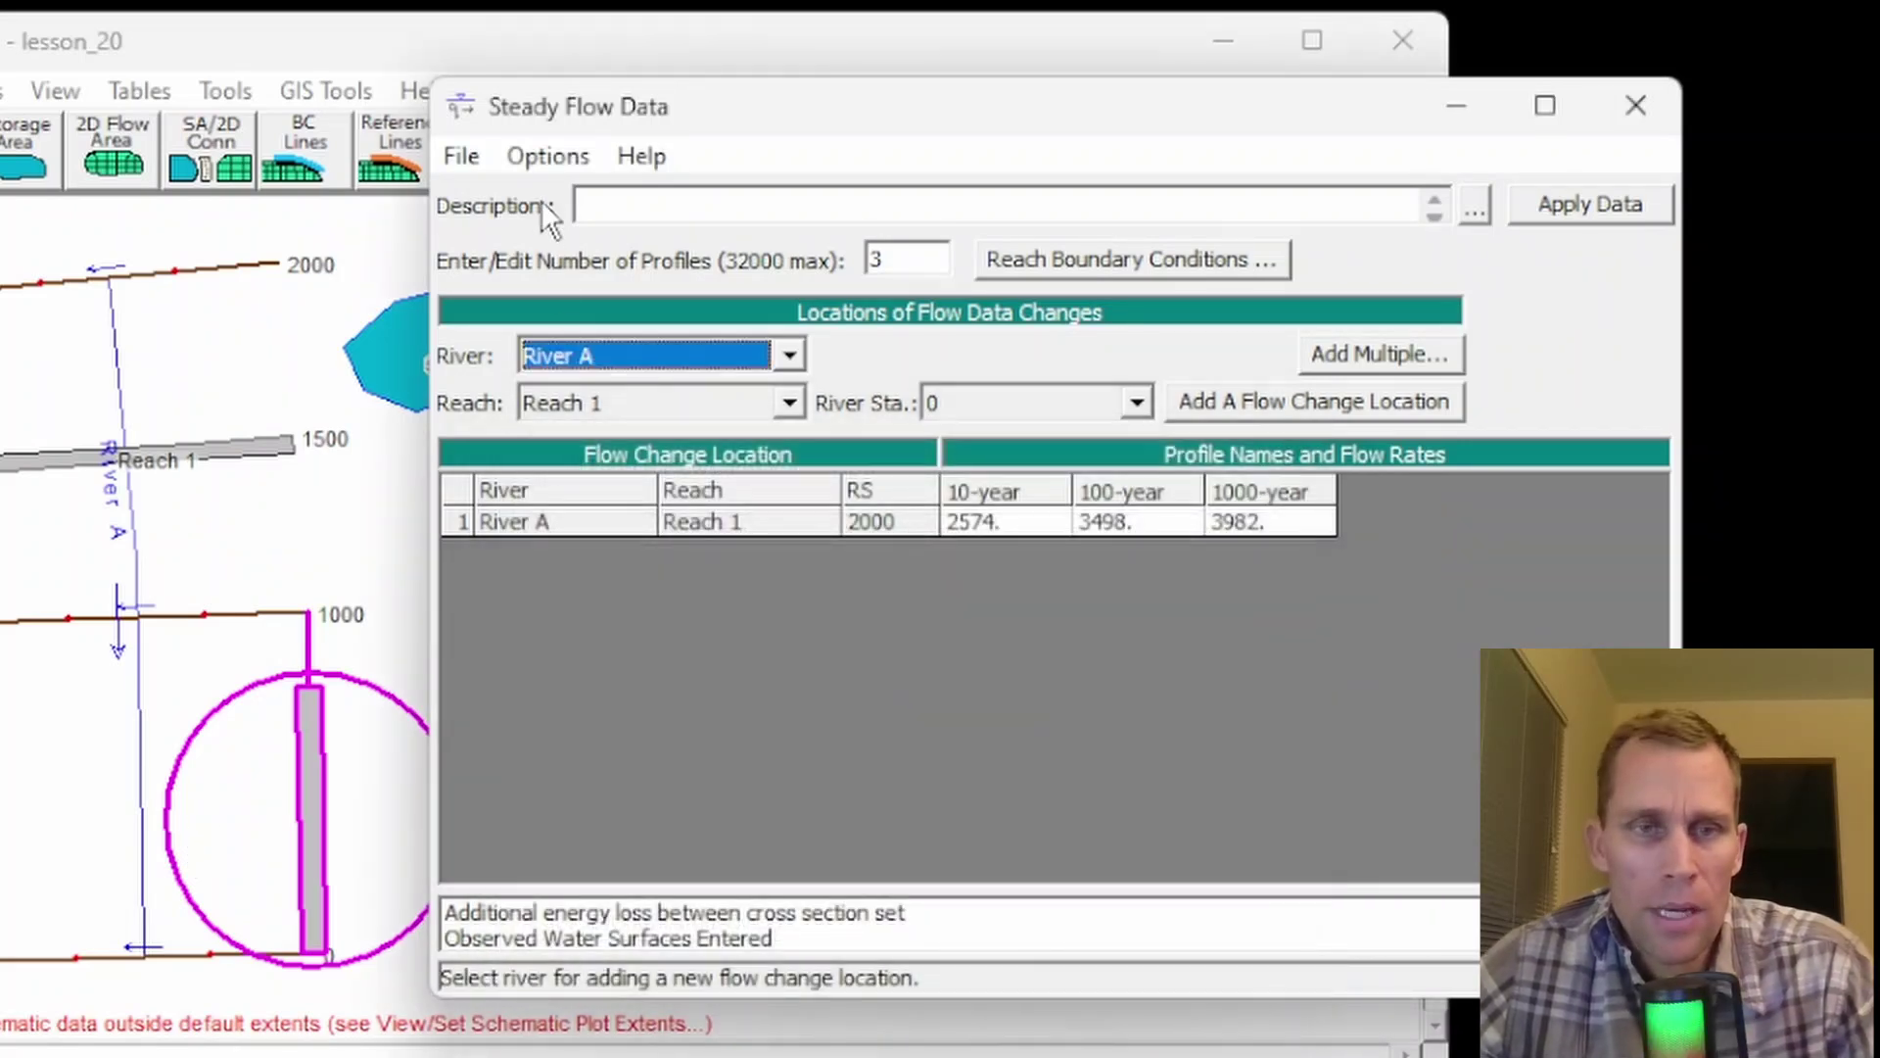
- Examine the time series outlet settings of the lateral structure at river station 500 and cancel out of them
{"action": "left_click", "coordinate": [544, 162]}
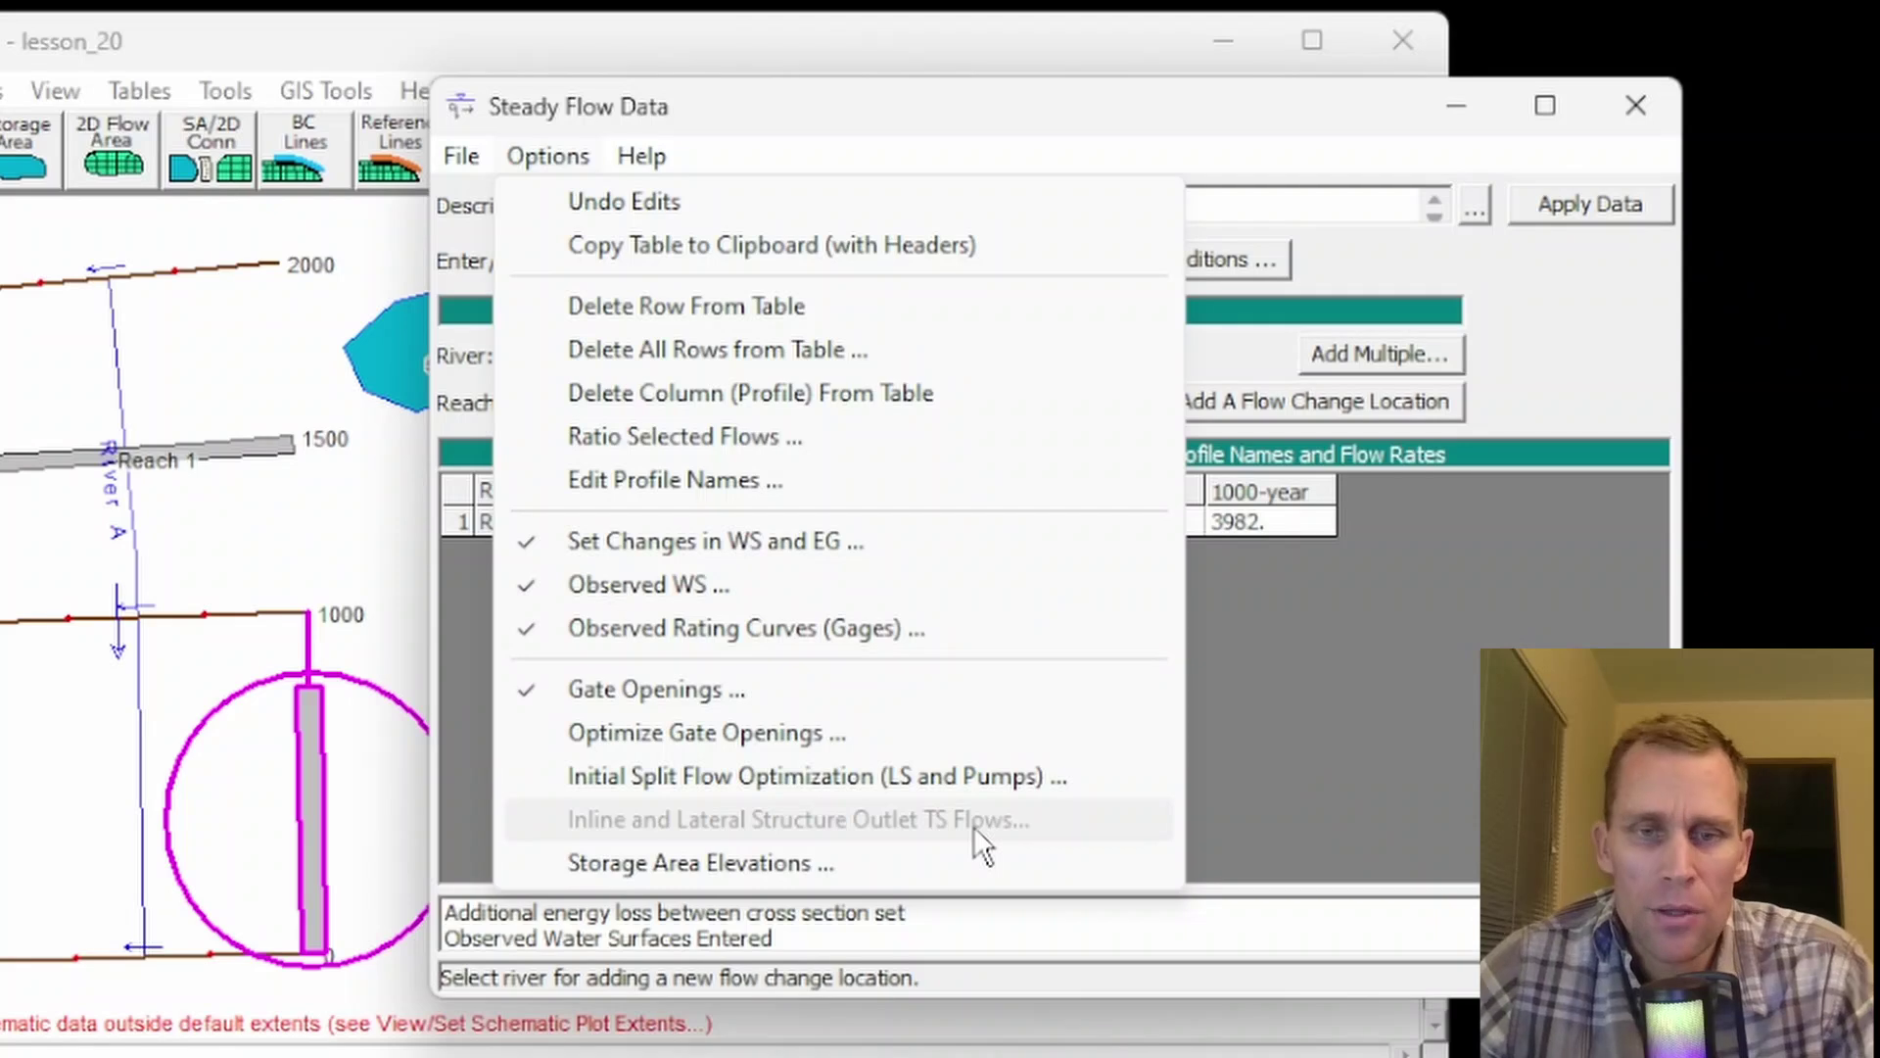
{"action": "left_click", "coordinate": [760, 780]}
{"action": "left_click", "coordinate": [331, 750]}
{"action": "right_click", "coordinate": [315, 793]}
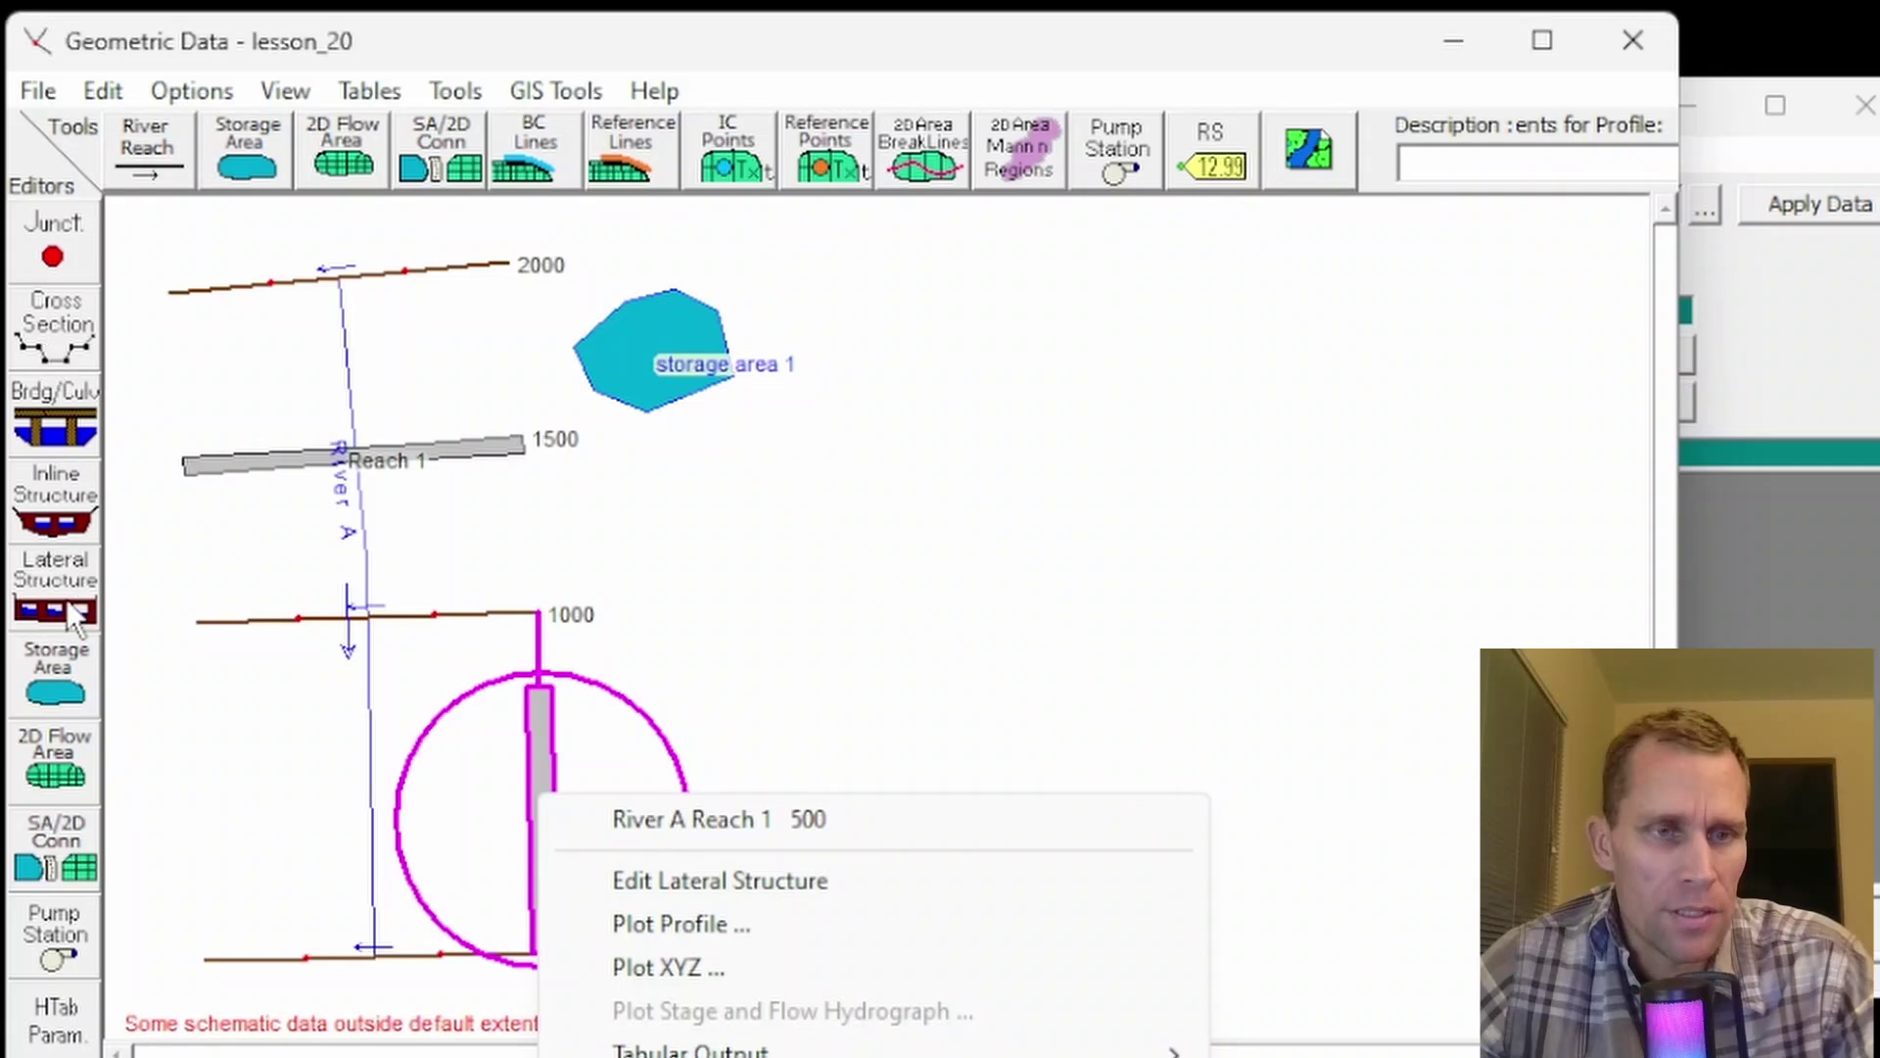
{"action": "left_click", "coordinate": [720, 881]}
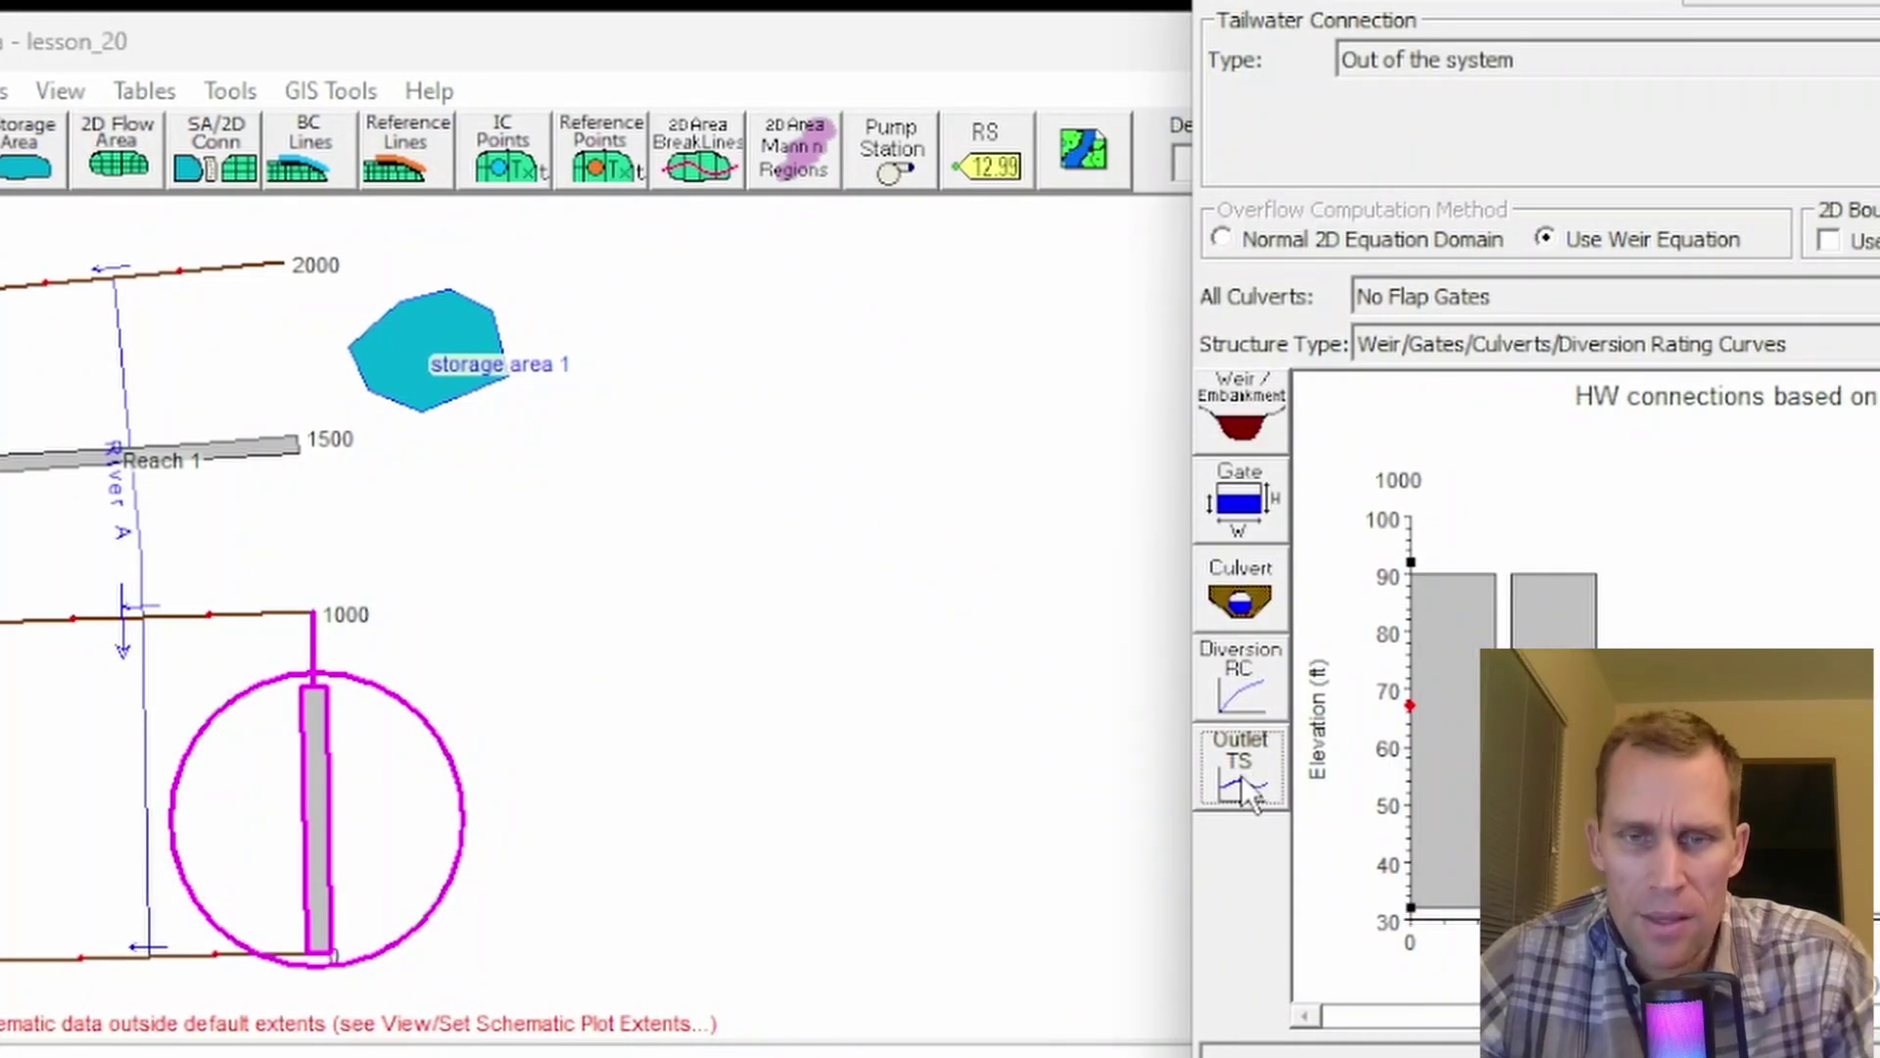
{"action": "left_click", "coordinate": [1252, 776]}
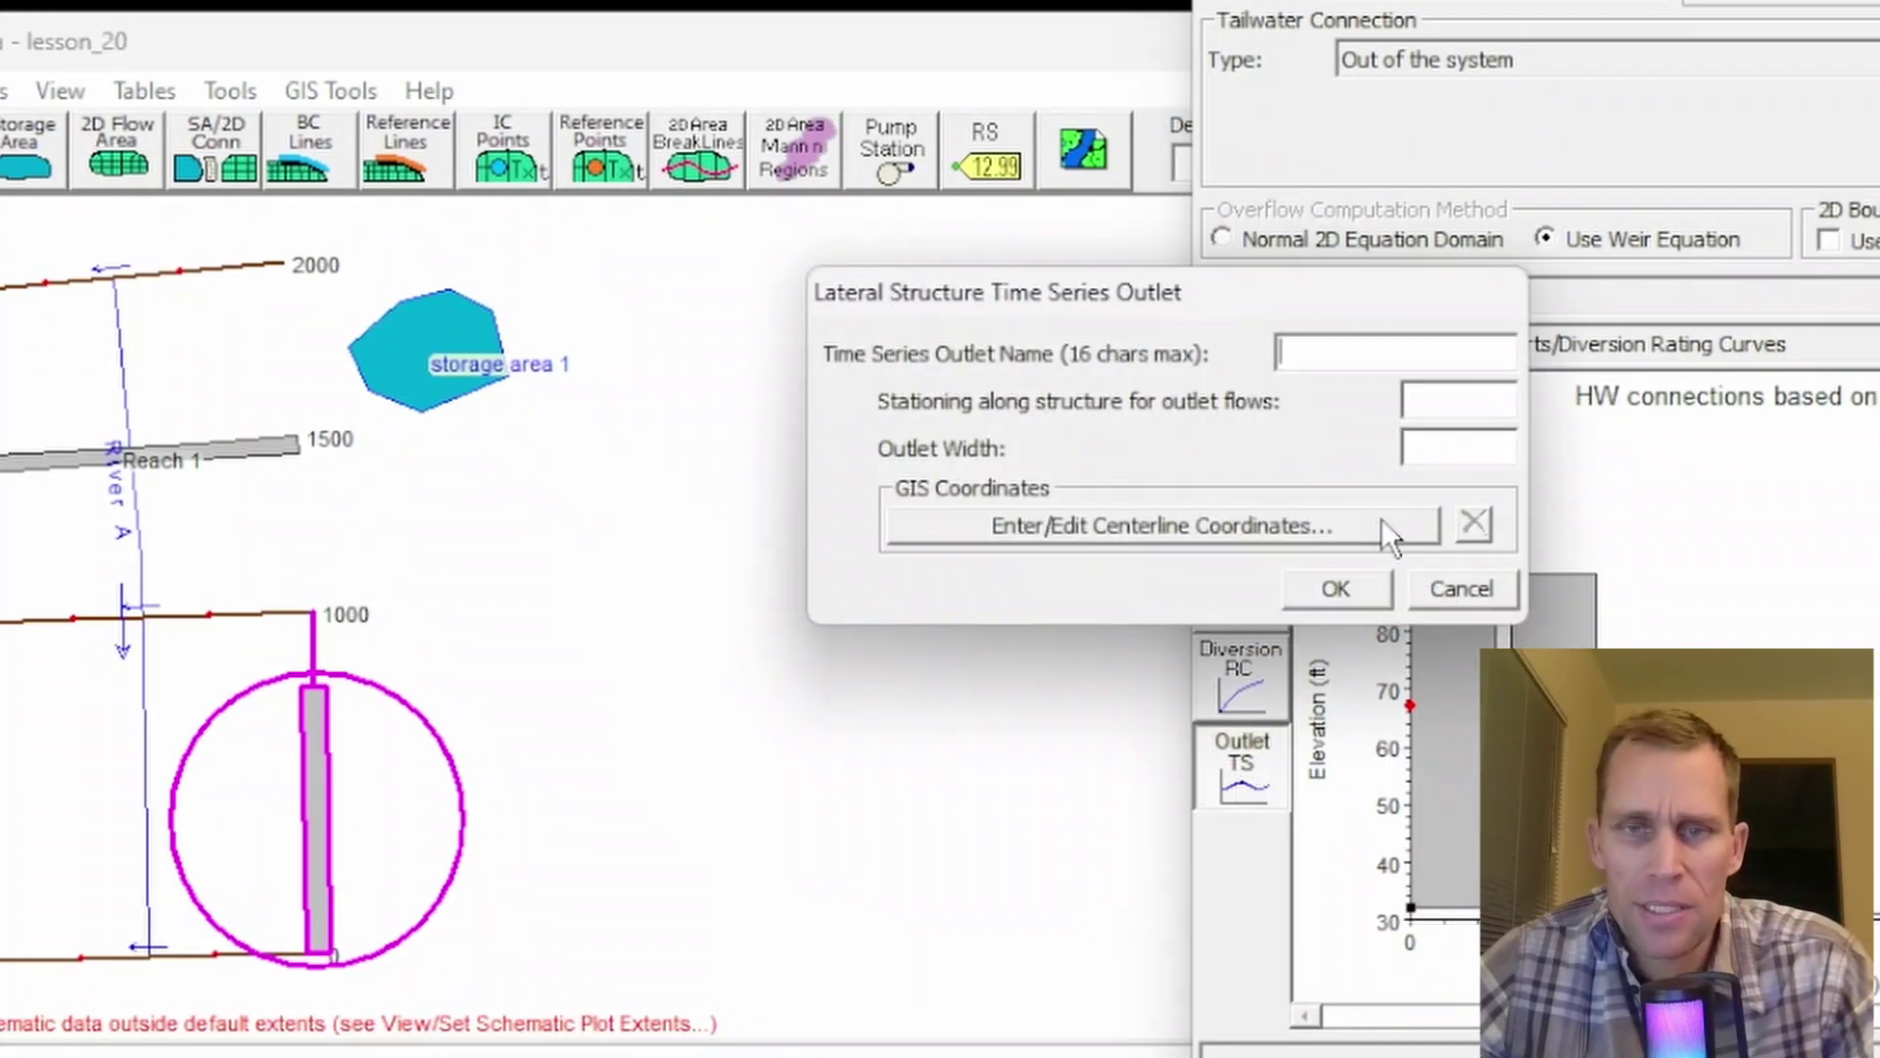
{"action": "left_click", "coordinate": [1459, 589]}
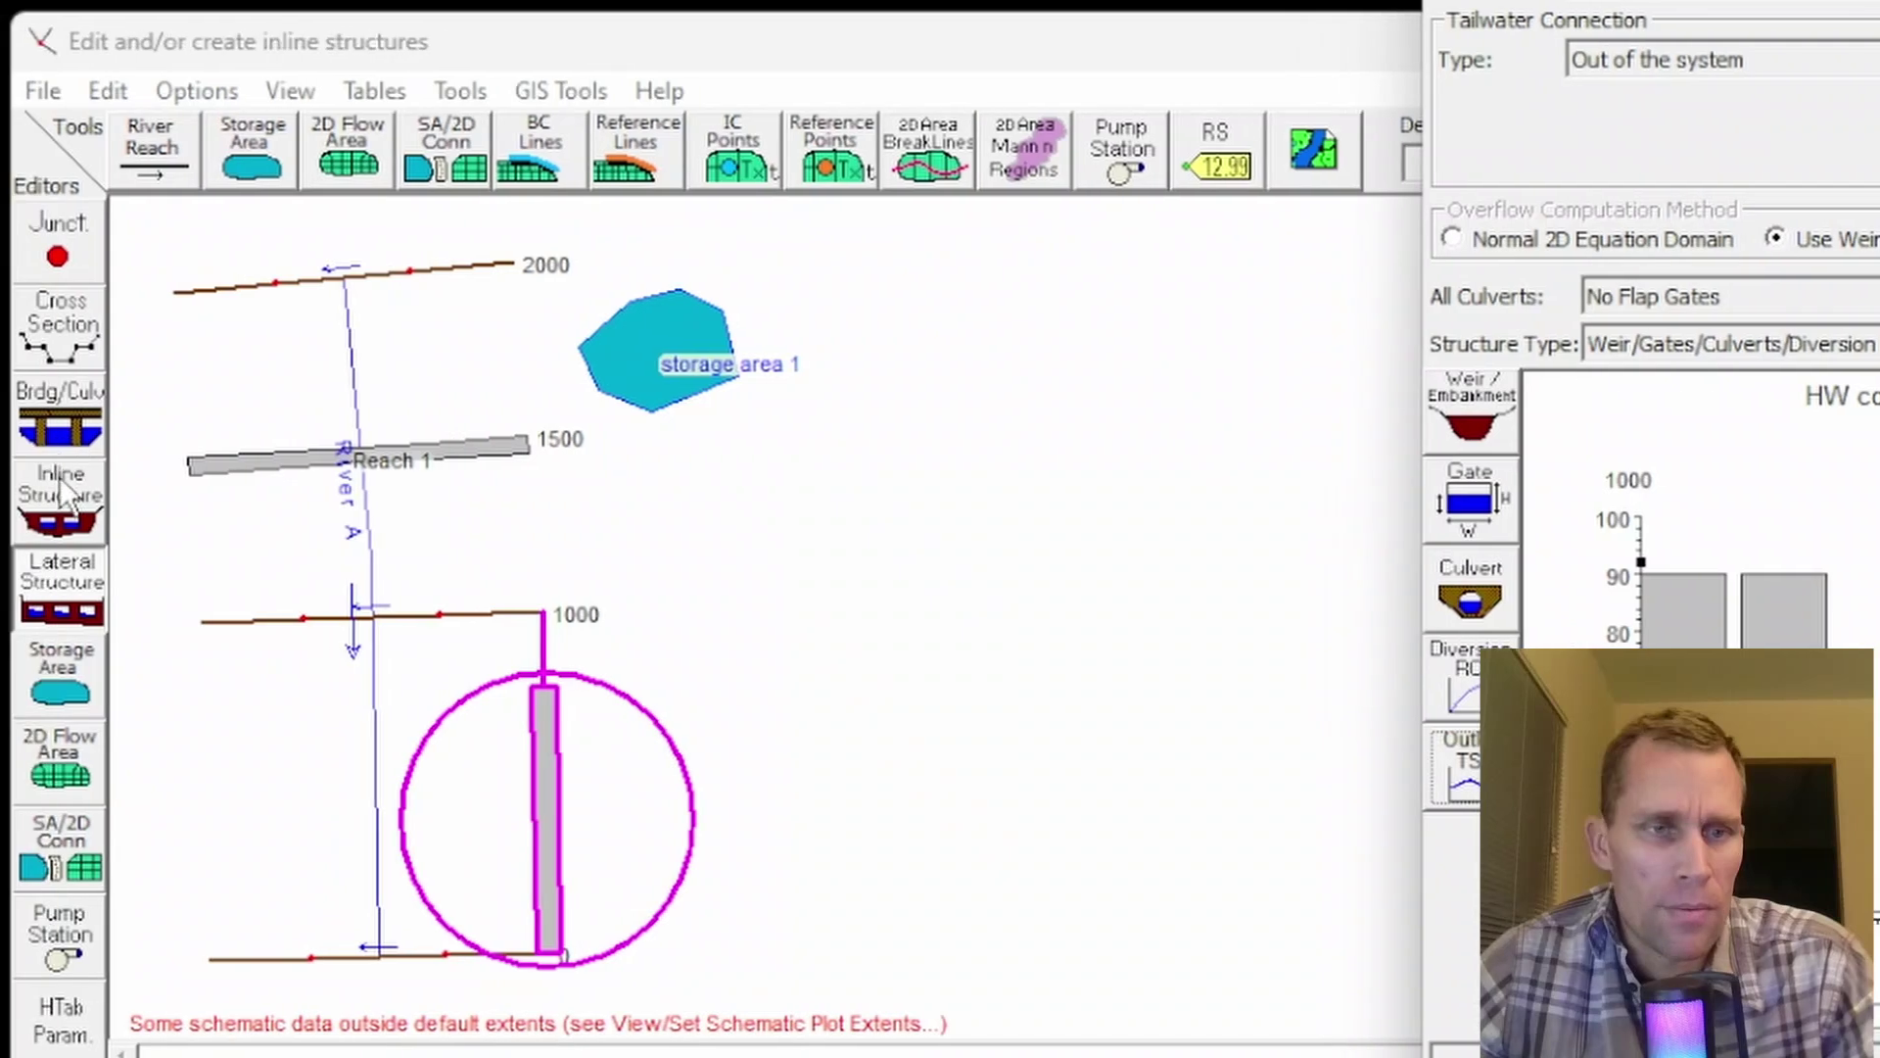
- Examine the time series outlet settings of the inline structure at river station 1500, close them, and return to the steady flow data
{"action": "left_click", "coordinate": [19, 500]}
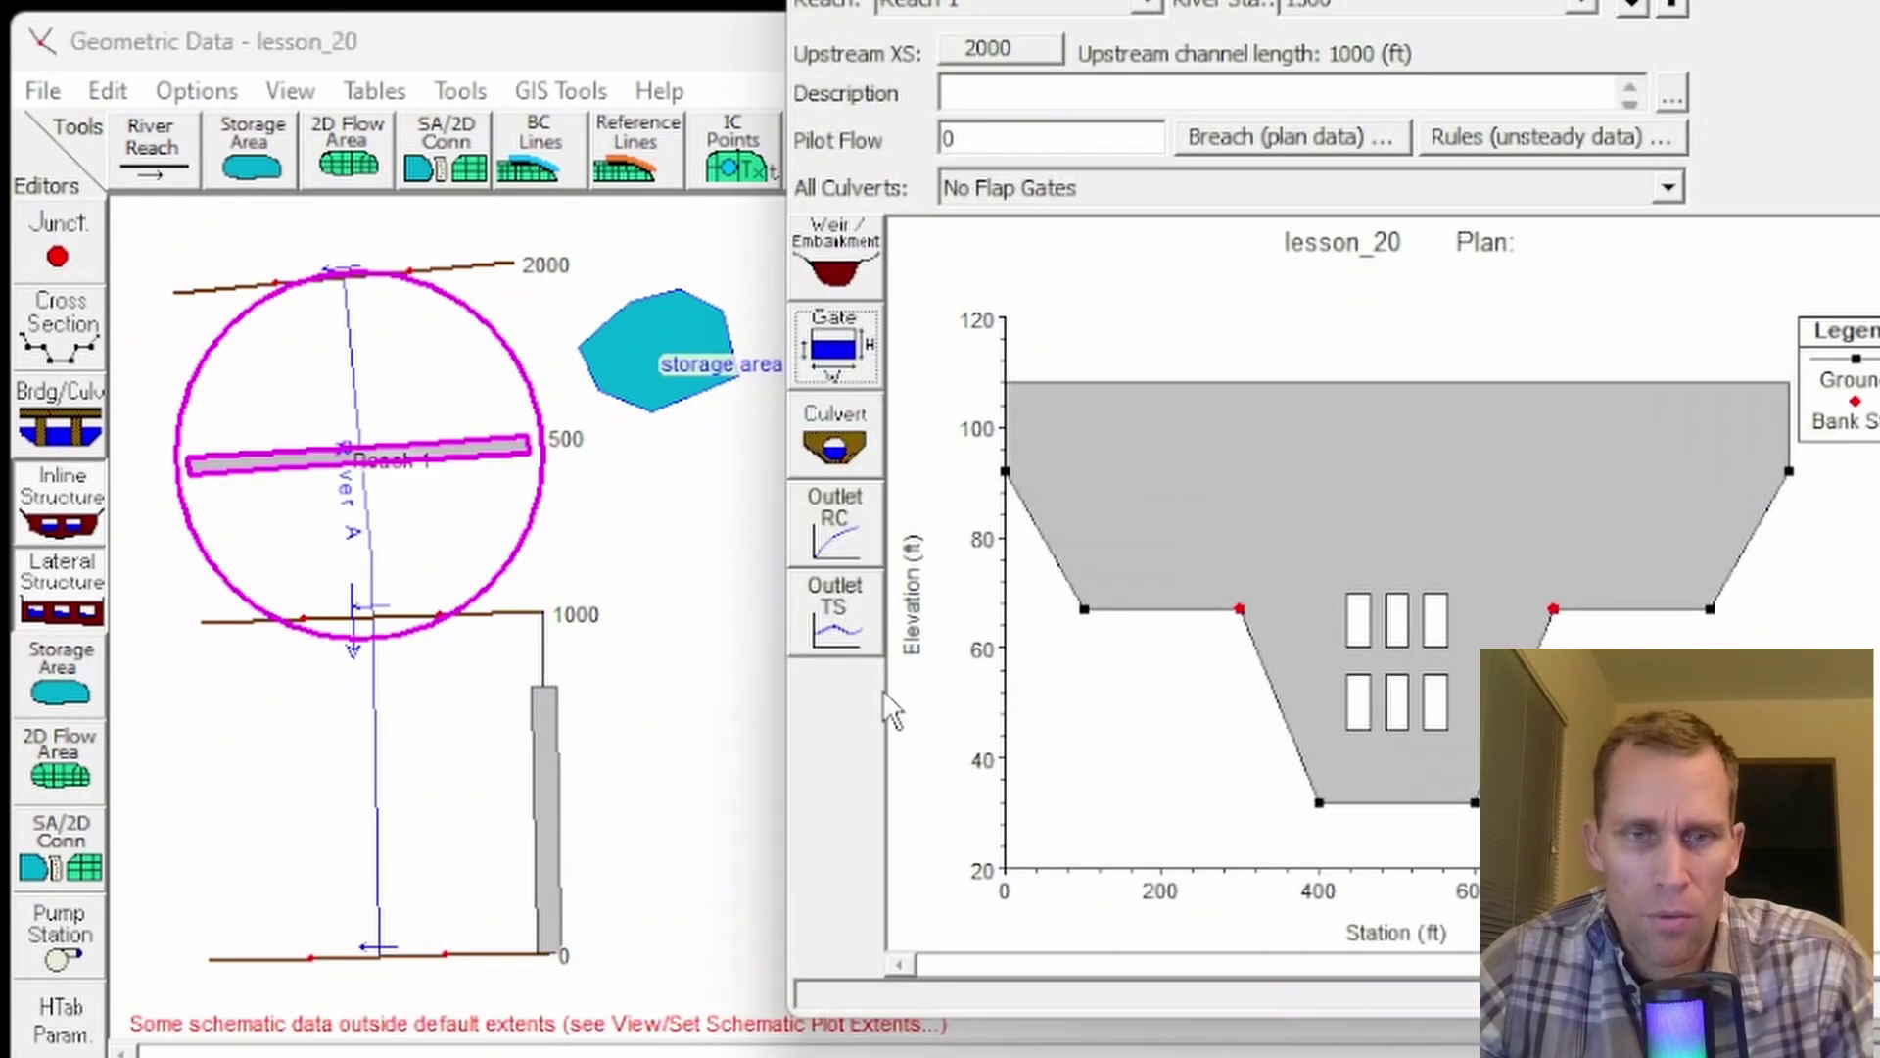
{"action": "left_click", "coordinate": [834, 612]}
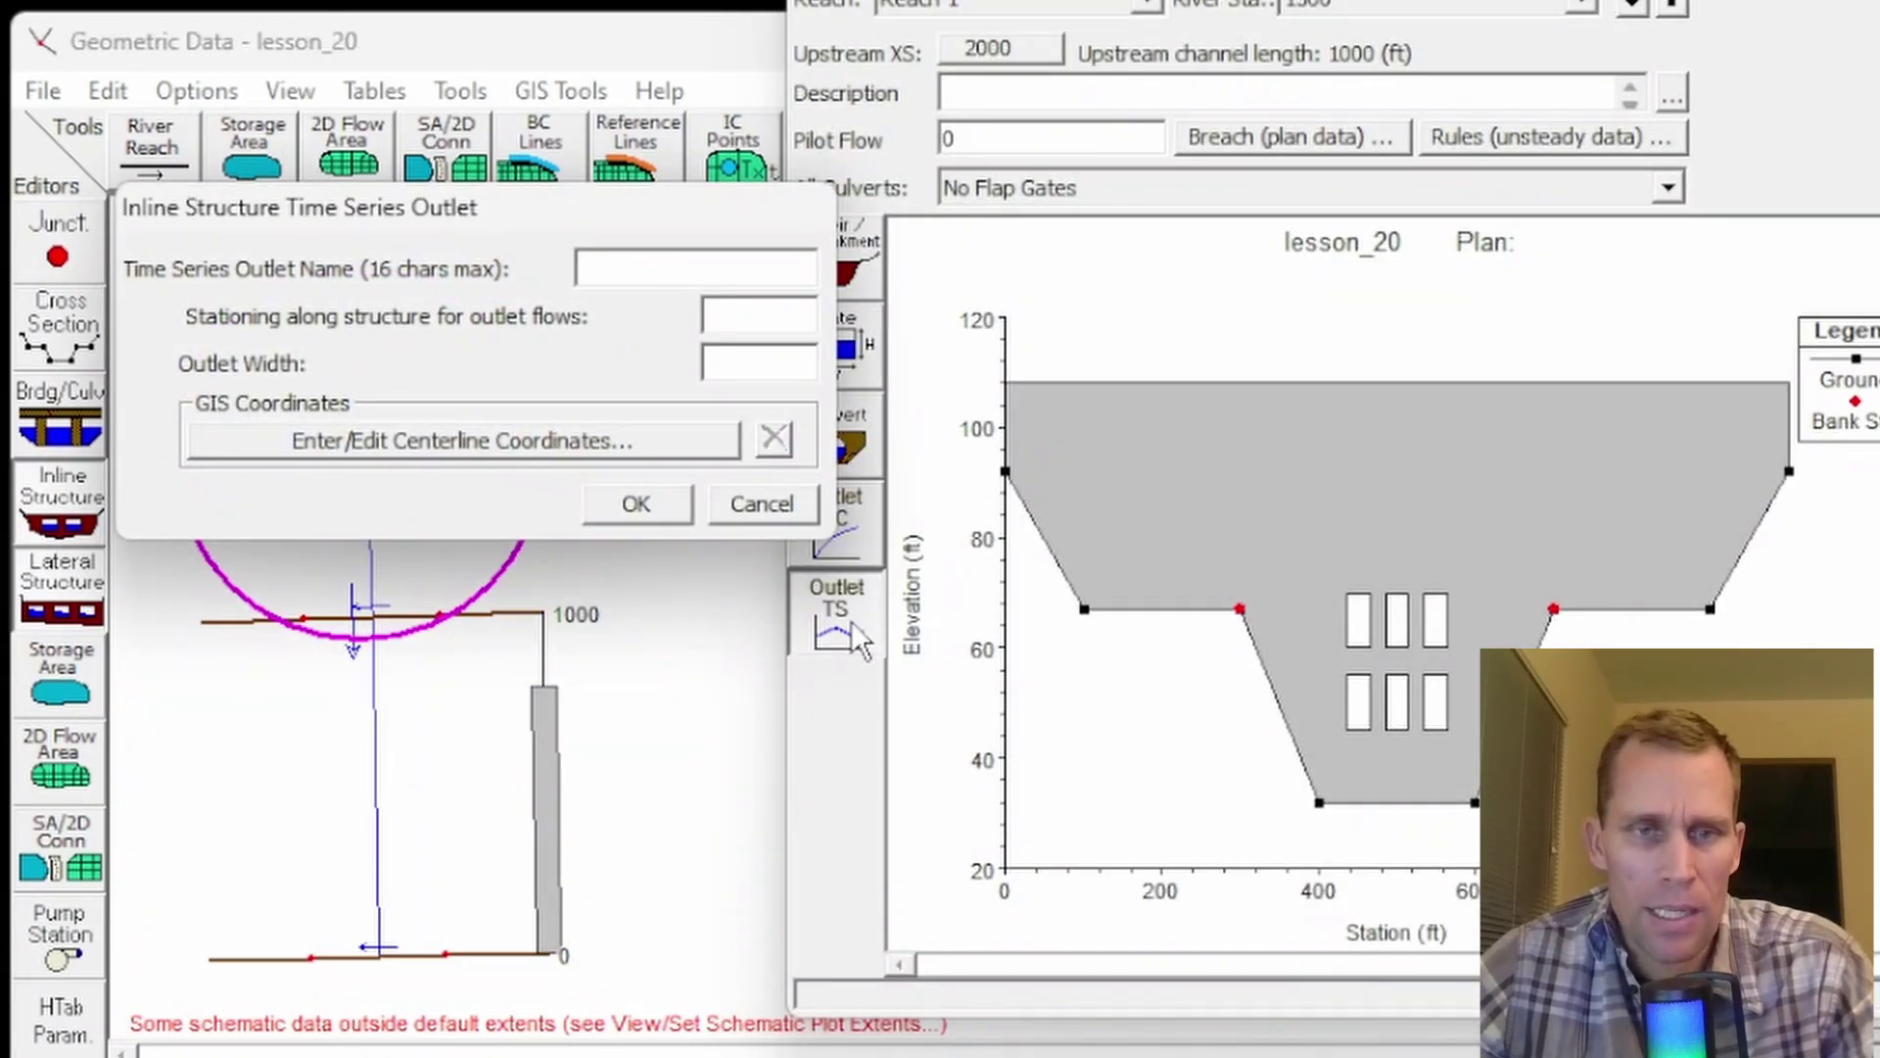
{"action": "left_click", "coordinate": [636, 504]}
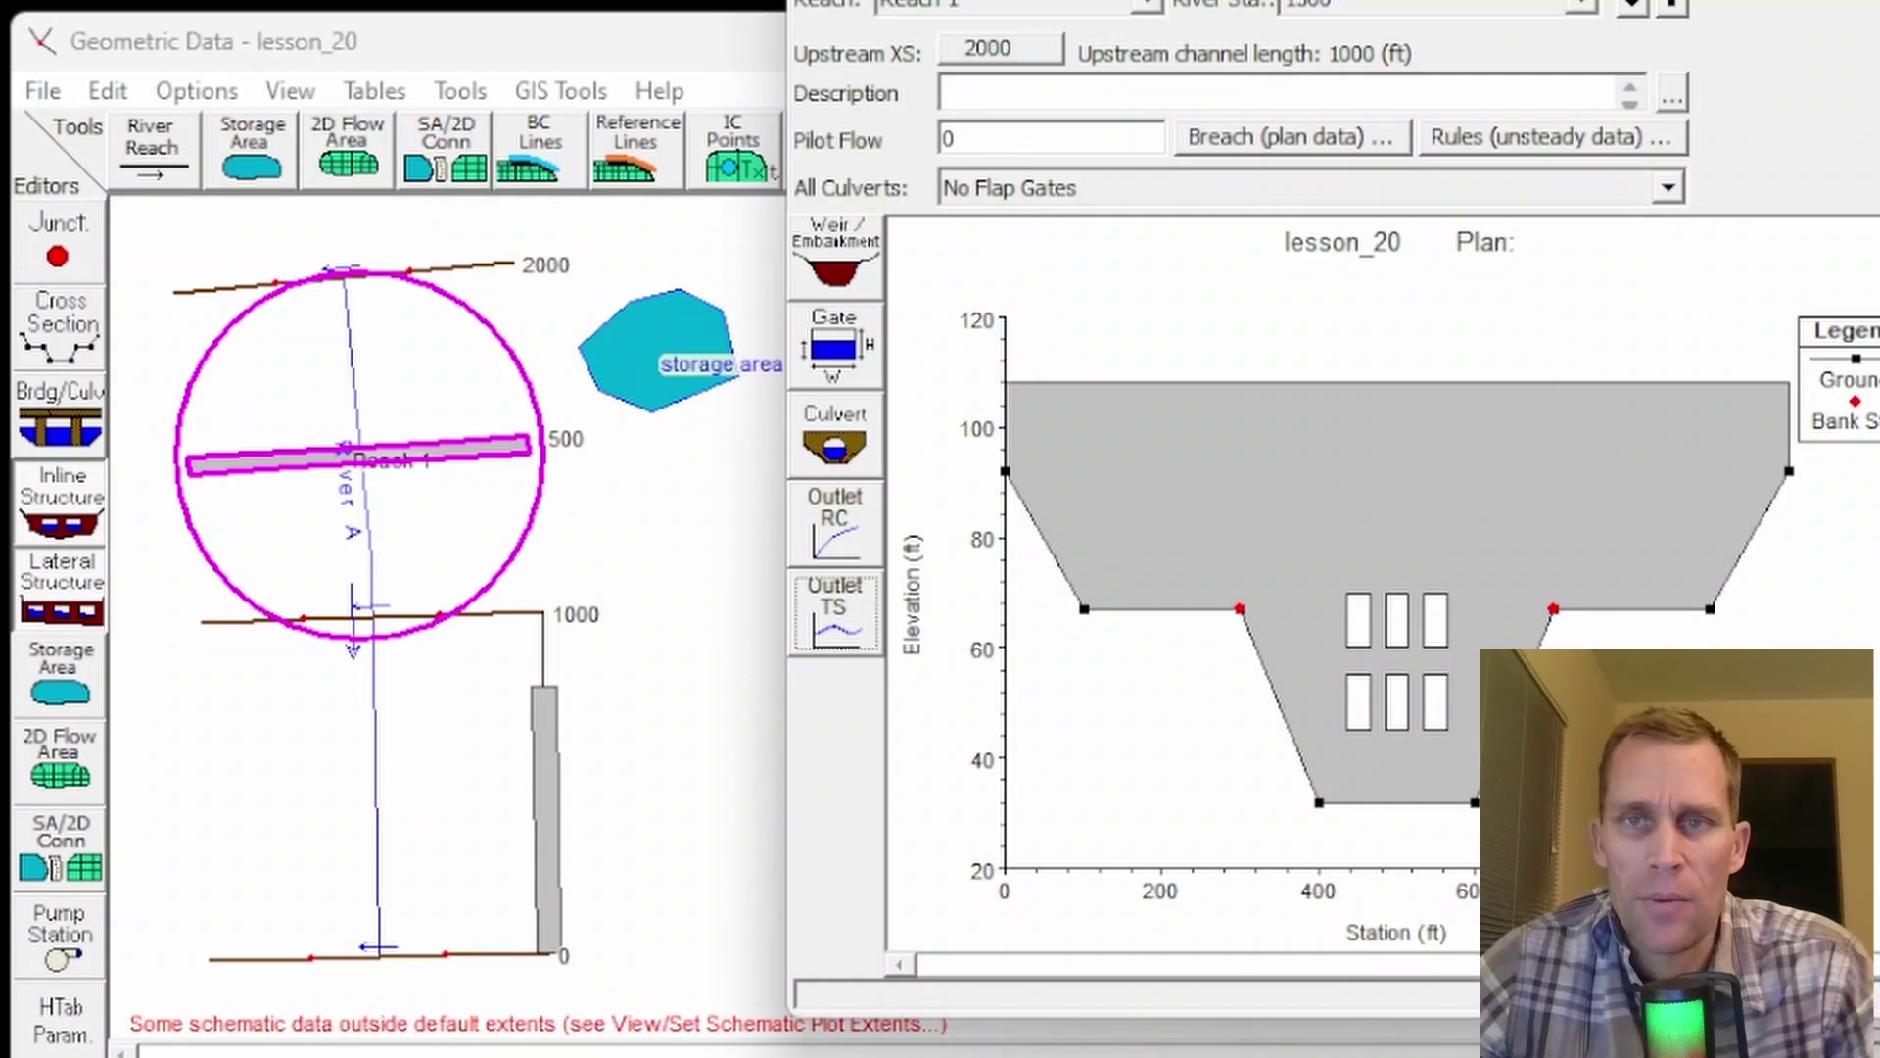
{"action": "key", "text": "alt+Tab"}
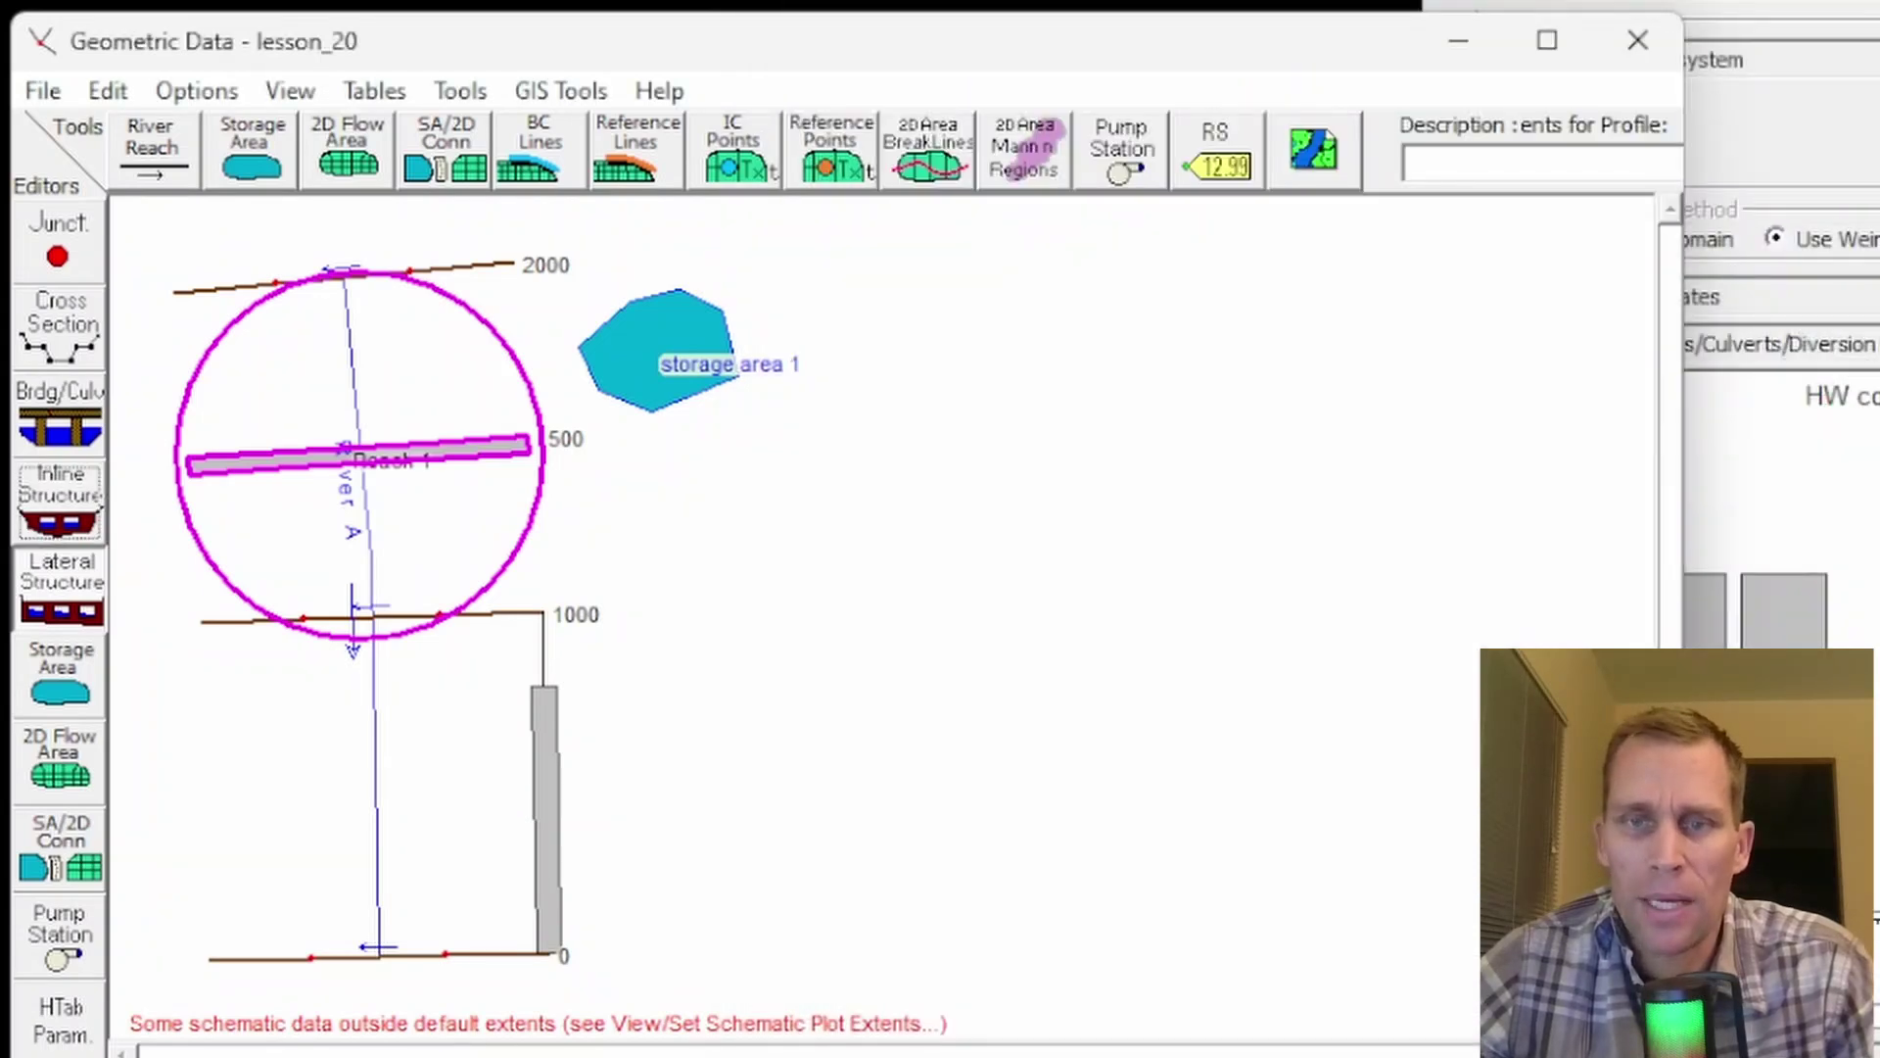
{"action": "left_click", "coordinate": [1742, 336]}
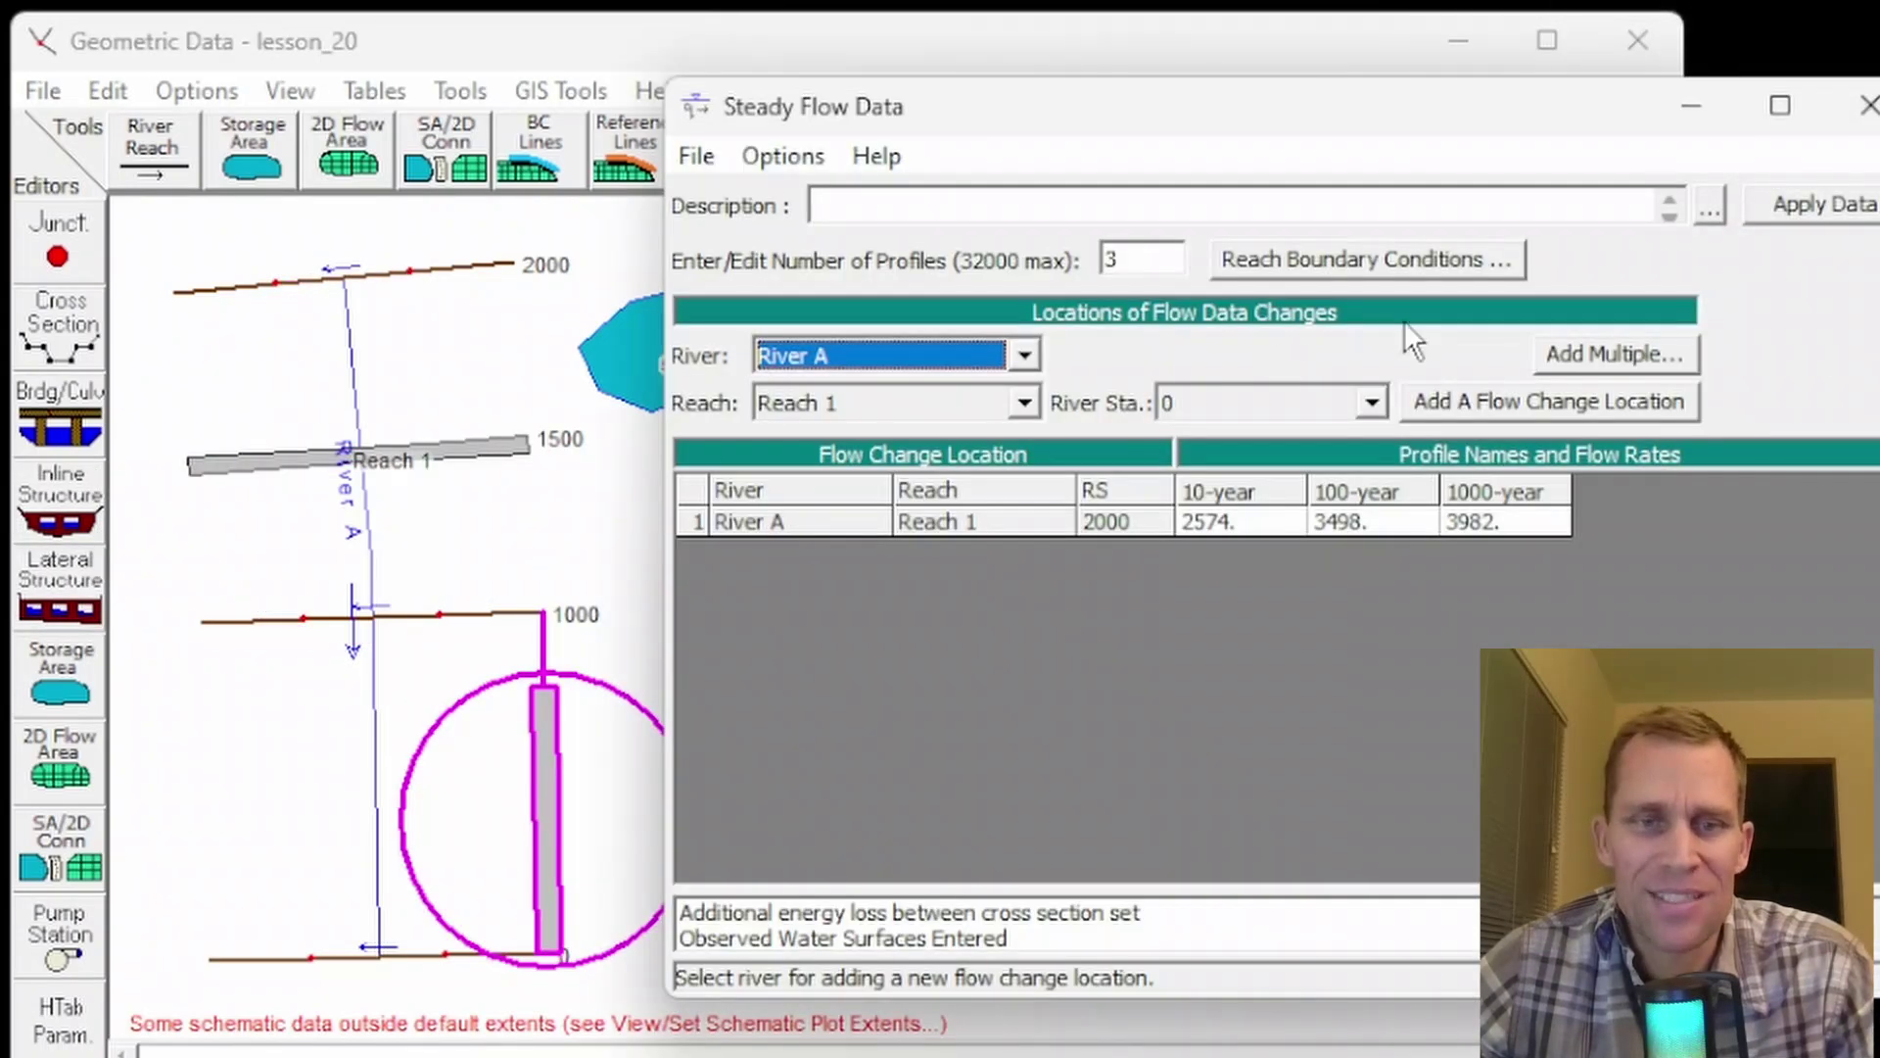
- Open the storage area elevations, cancel out of them, and uncover the storage area in the geometric schematic
{"action": "left_click", "coordinate": [789, 162]}
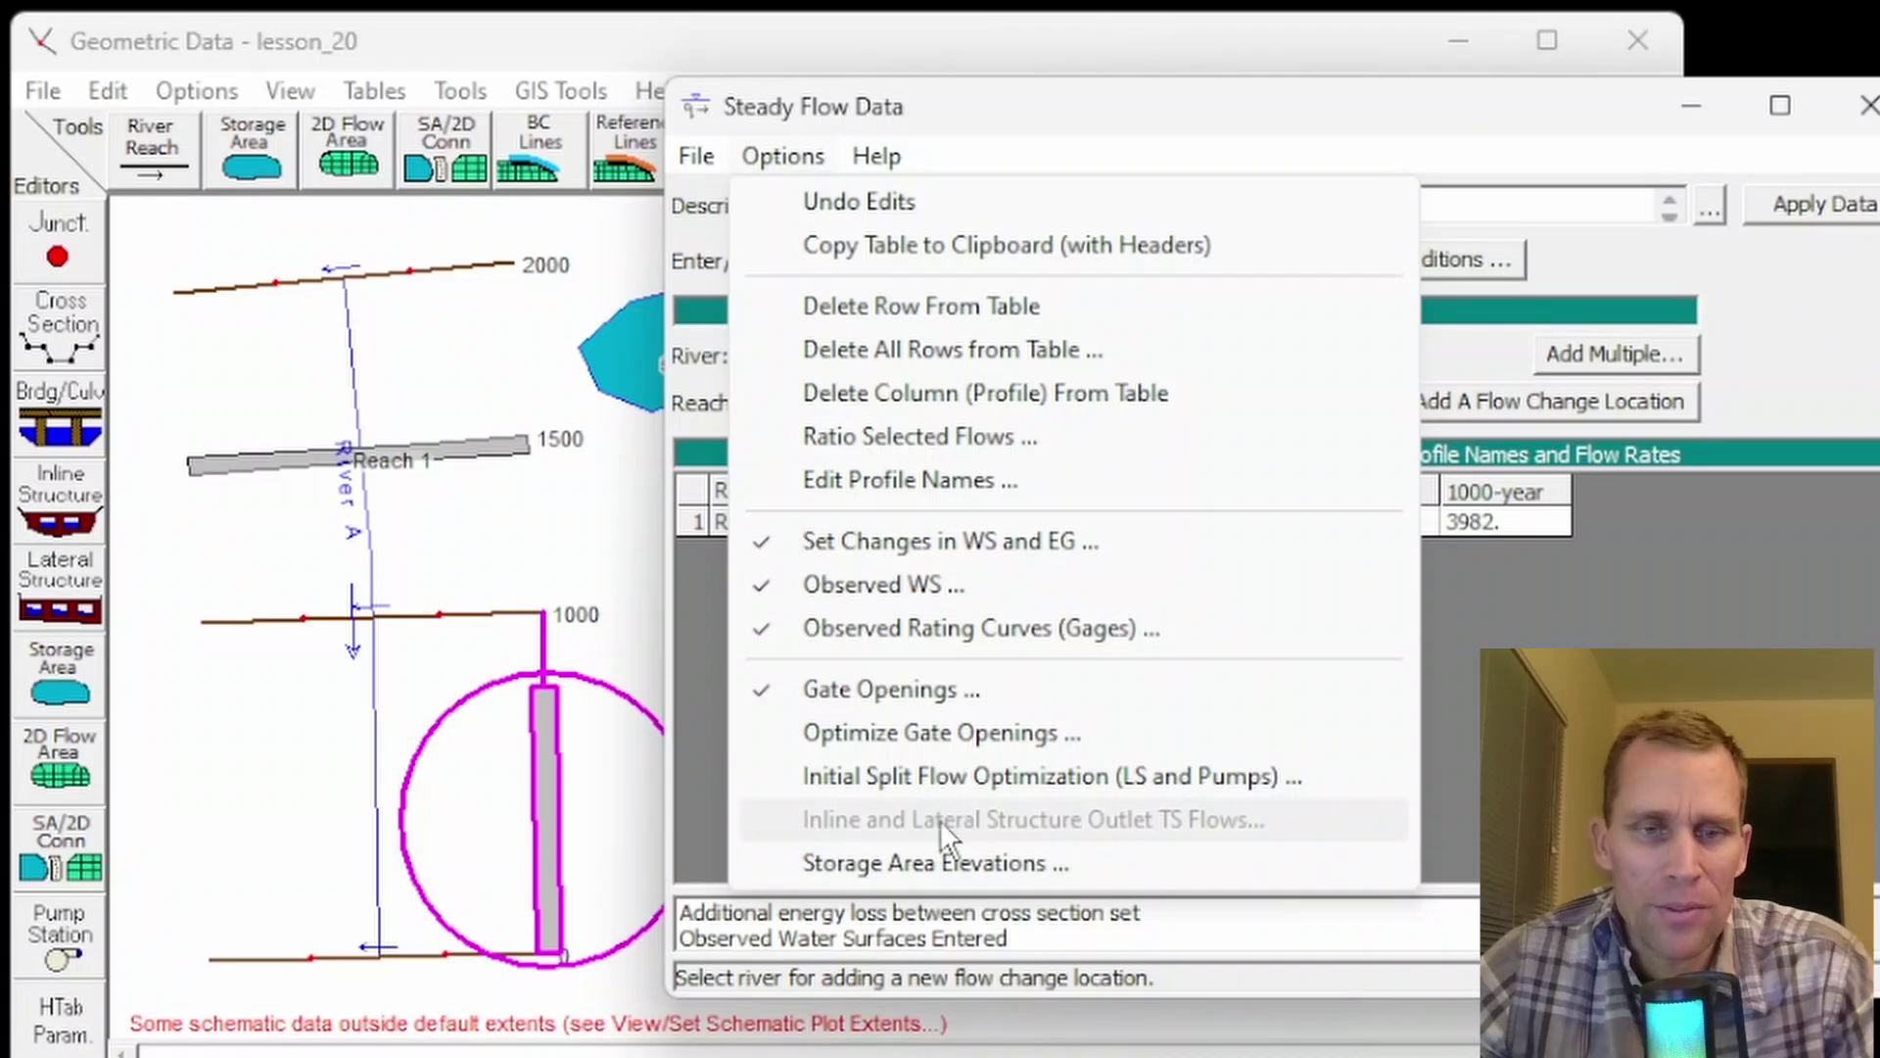
{"action": "left_click", "coordinate": [921, 868]}
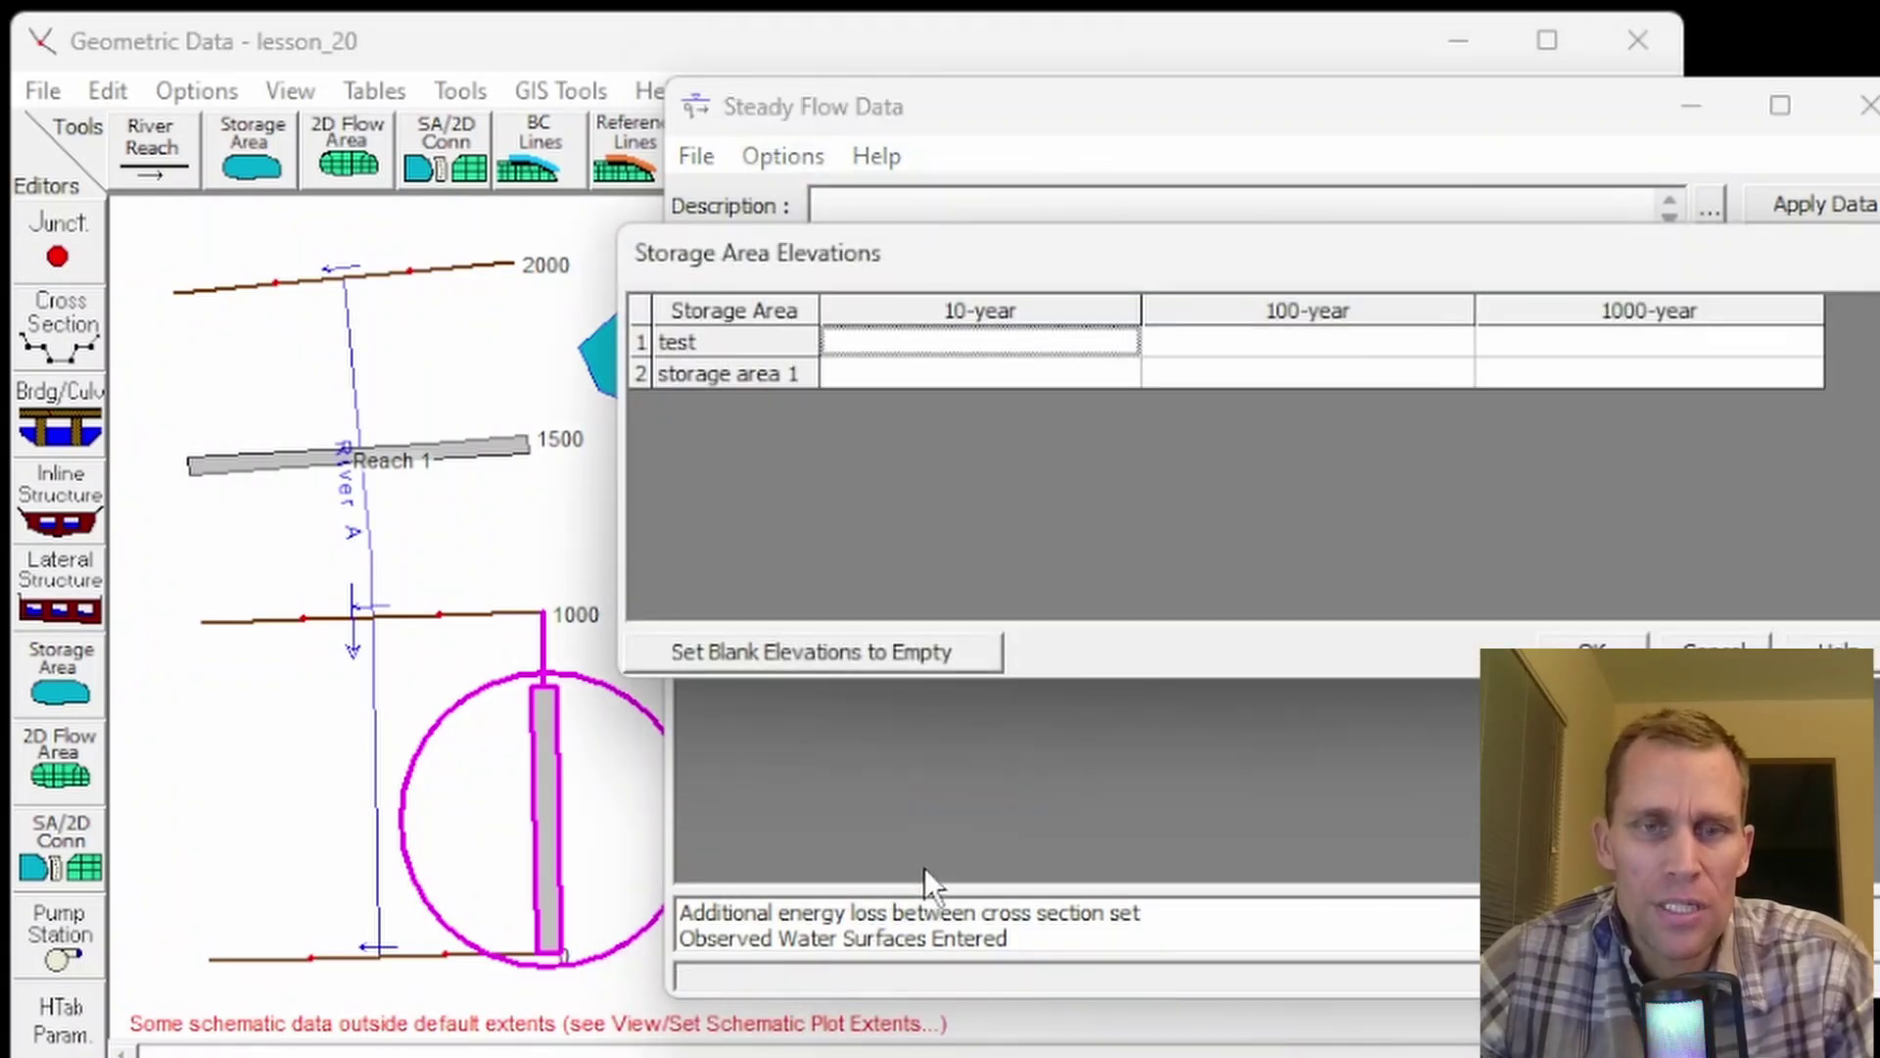
{"action": "left_click", "coordinate": [1714, 641]}
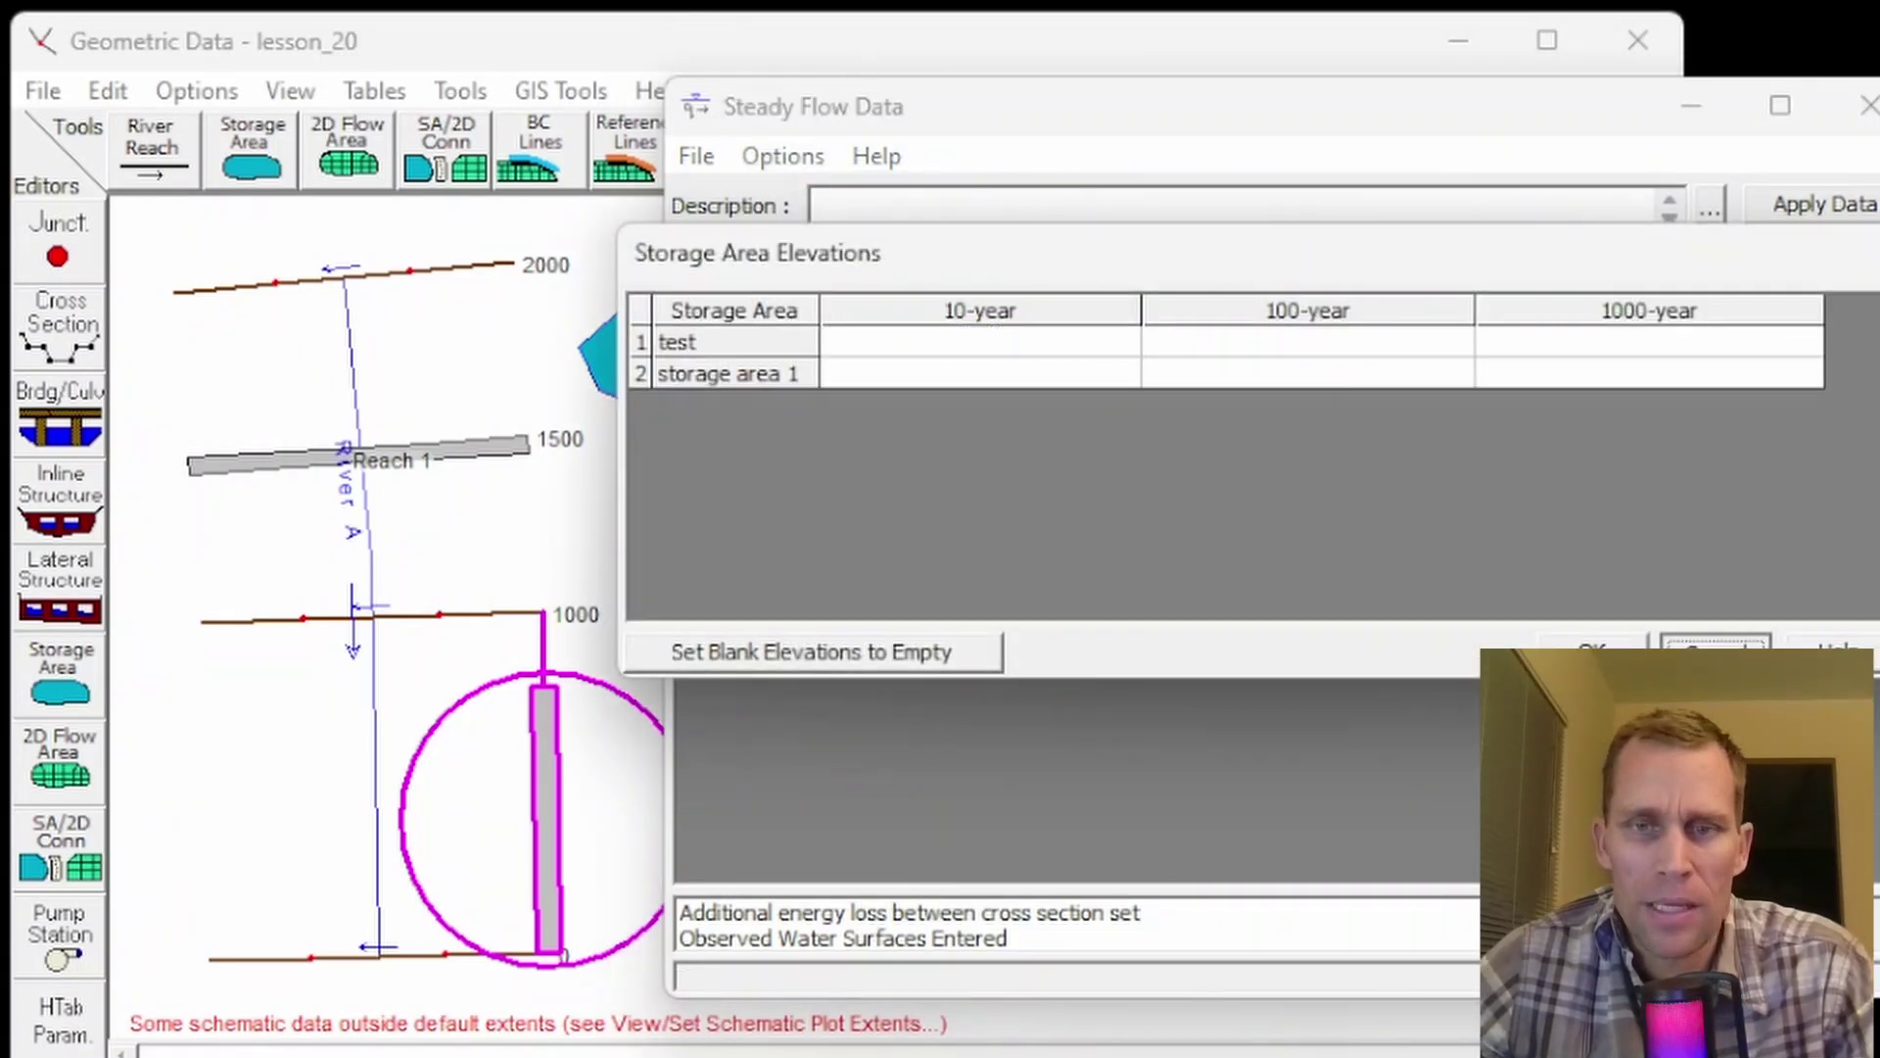
{"action": "left_click_drag", "start_coordinate": [1496, 129], "coordinate": [1624, 90]}
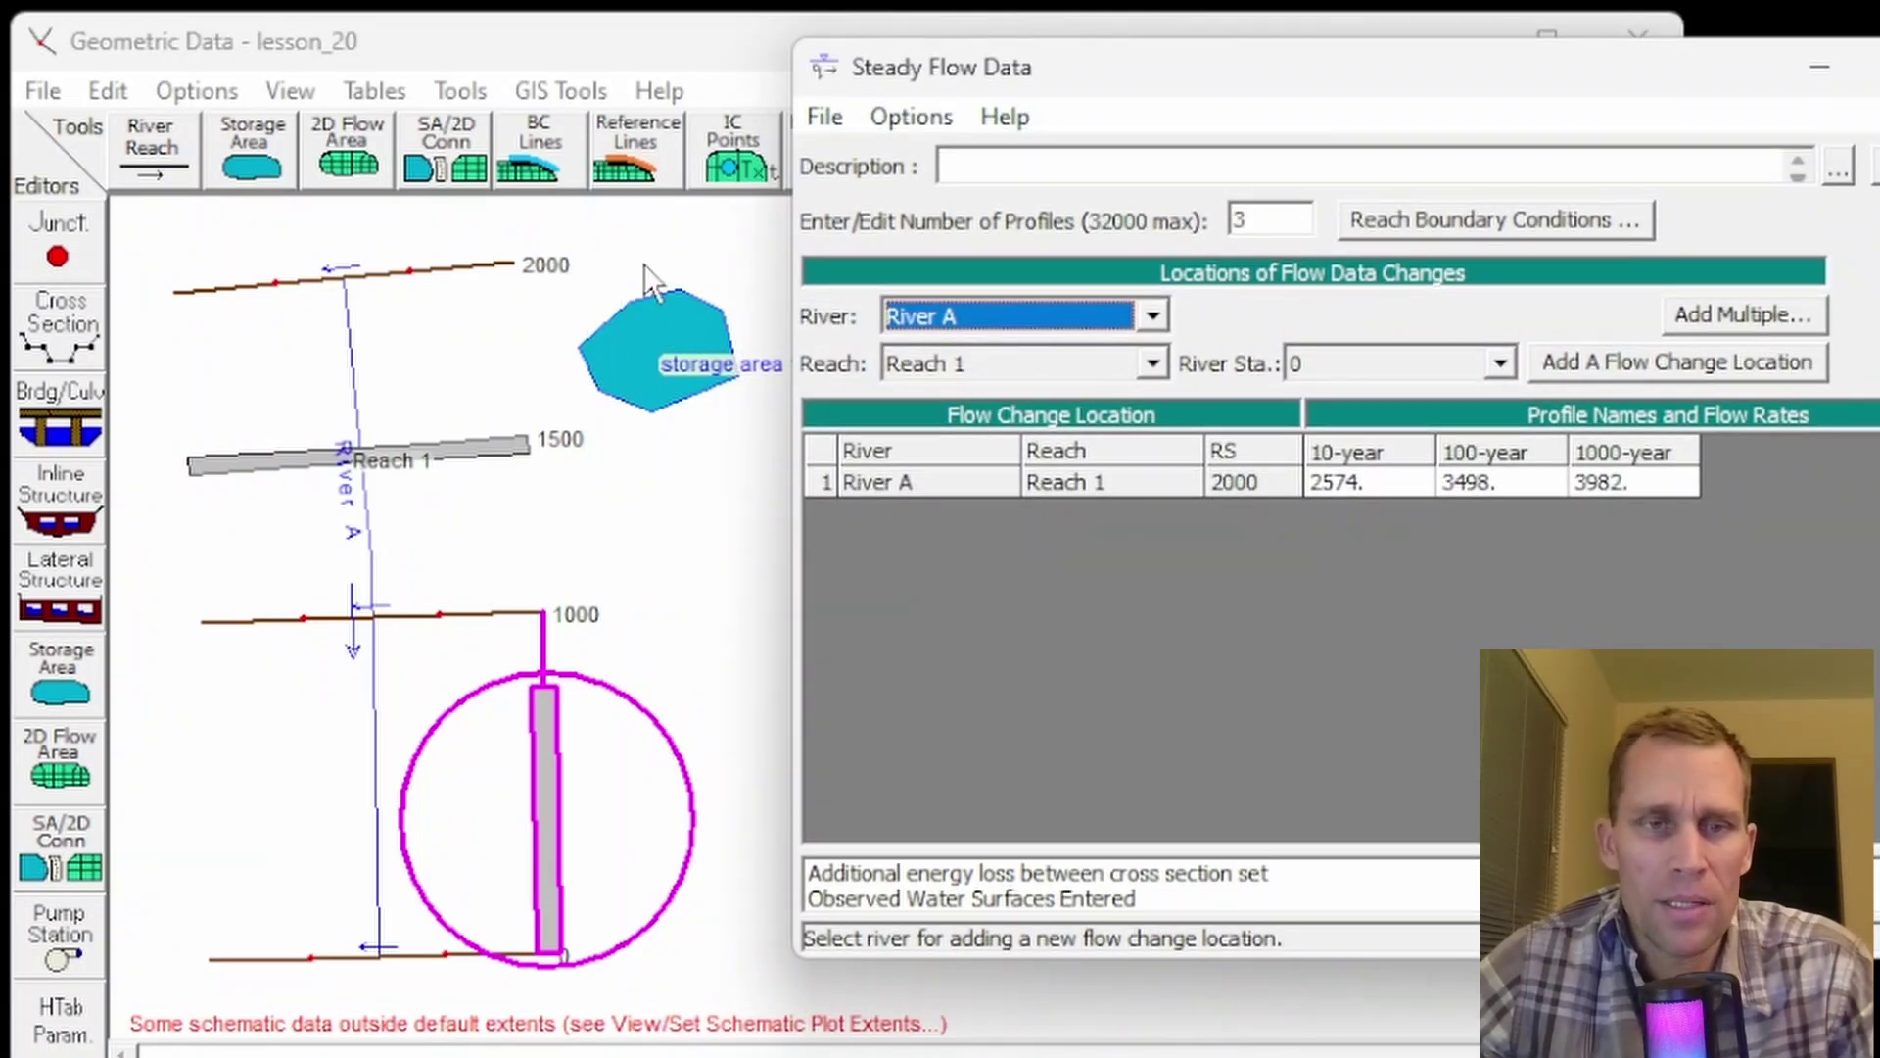
- Reopen the storage area elevations, review the 10-year, 100-year and 1000-year entries for storage area 1, and close the table
{"action": "left_click", "coordinate": [911, 116]}
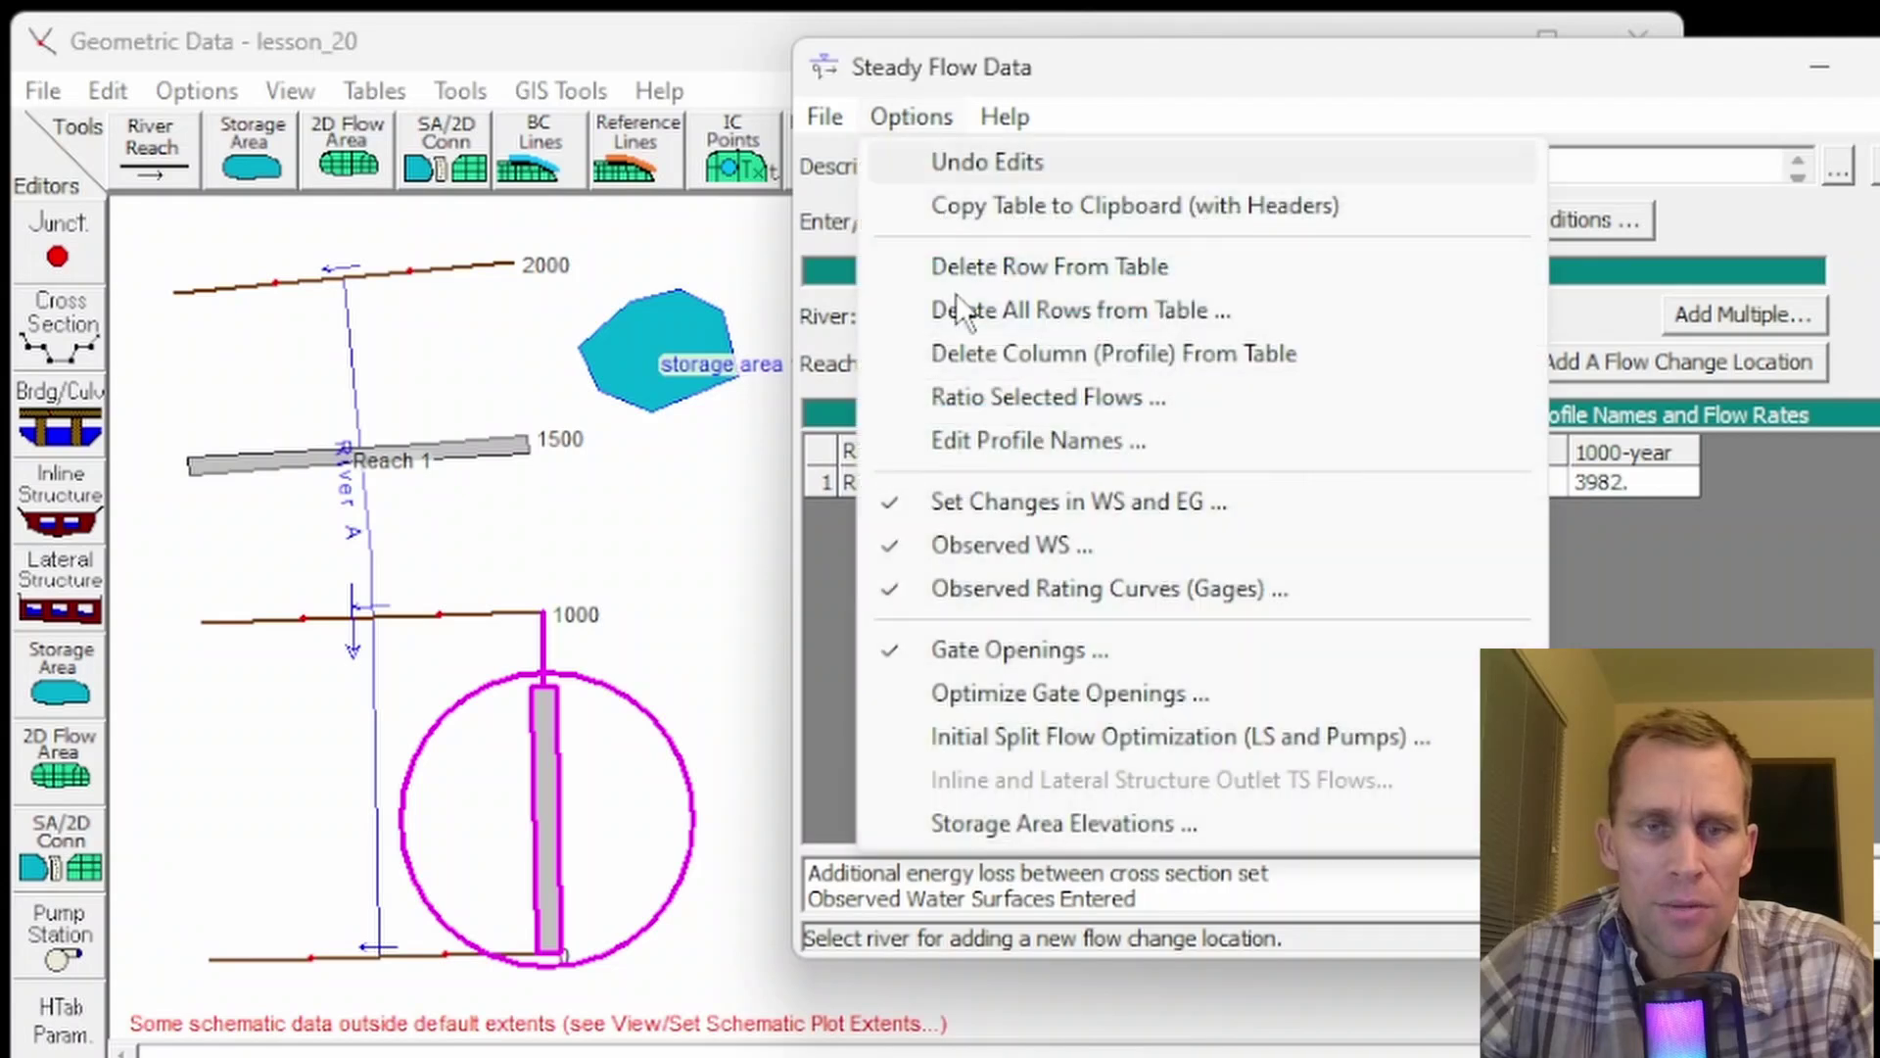
{"action": "left_click", "coordinate": [1036, 825]}
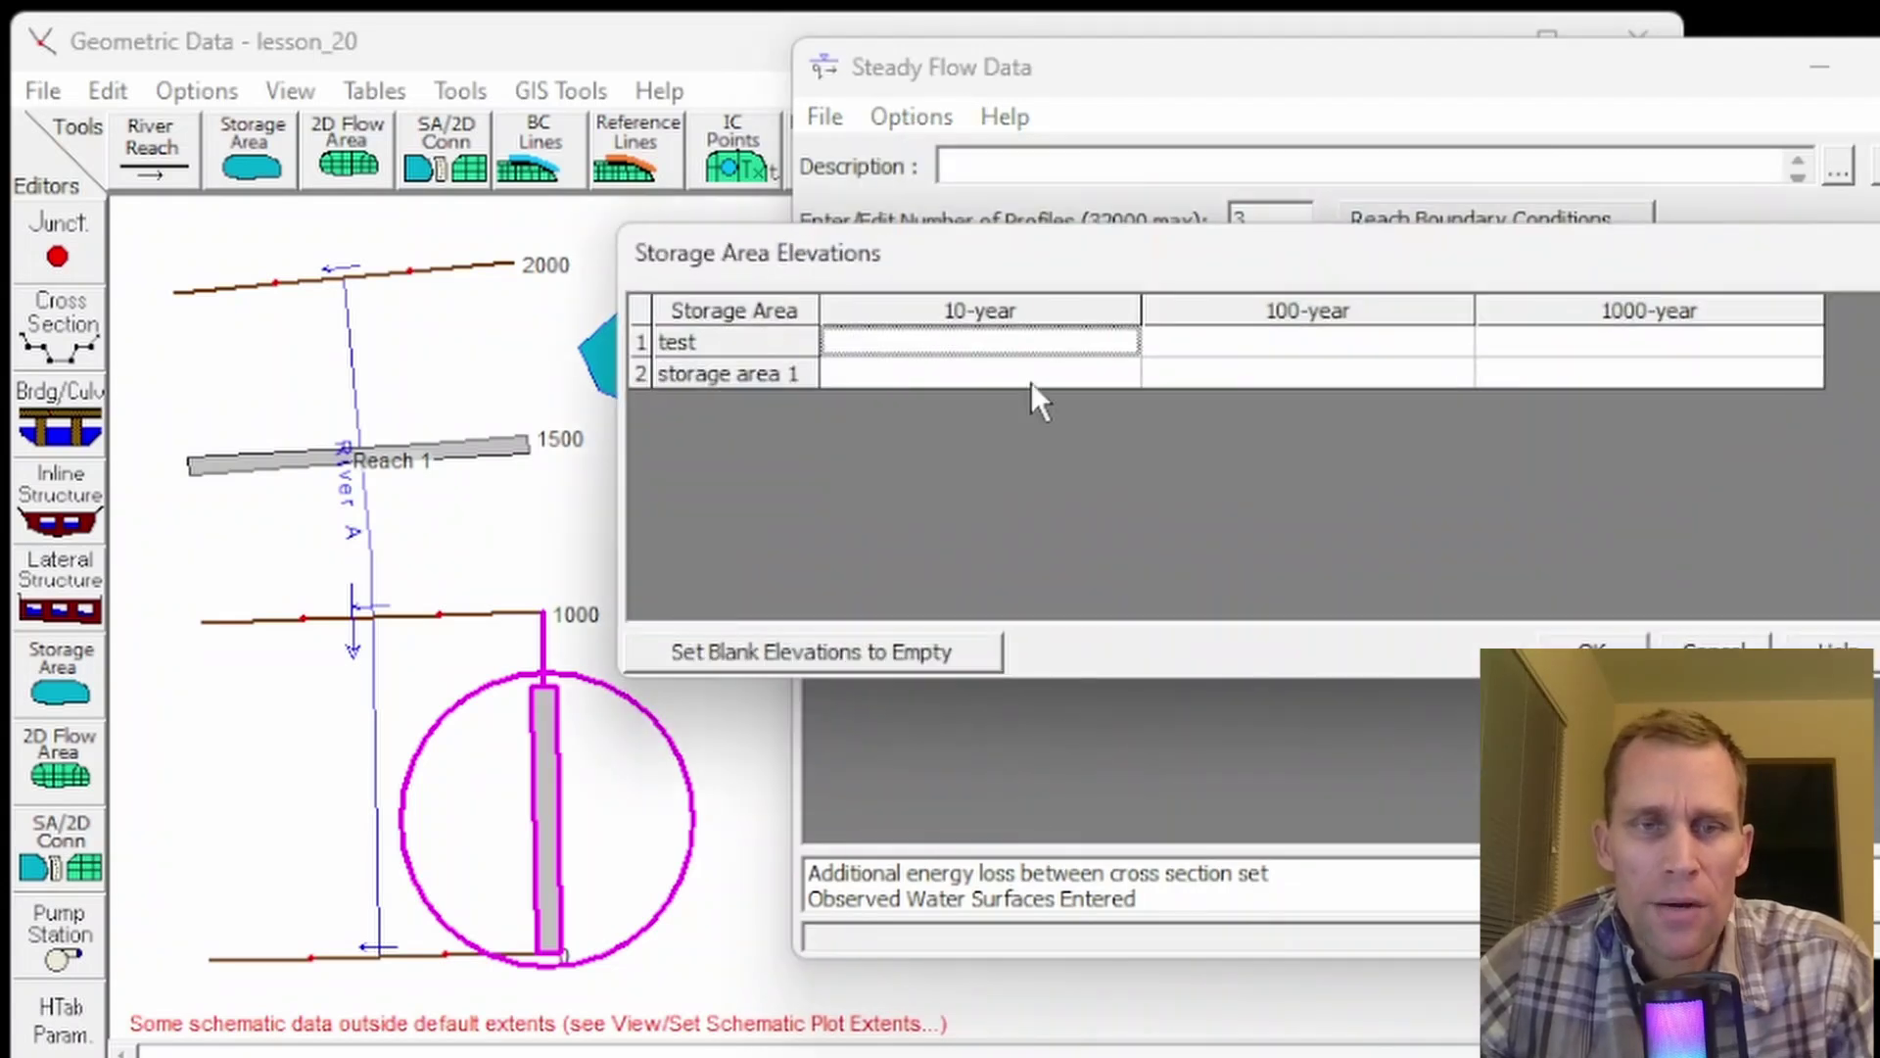
{"action": "left_click_drag", "start_coordinate": [1060, 244], "coordinate": [1232, 268]}
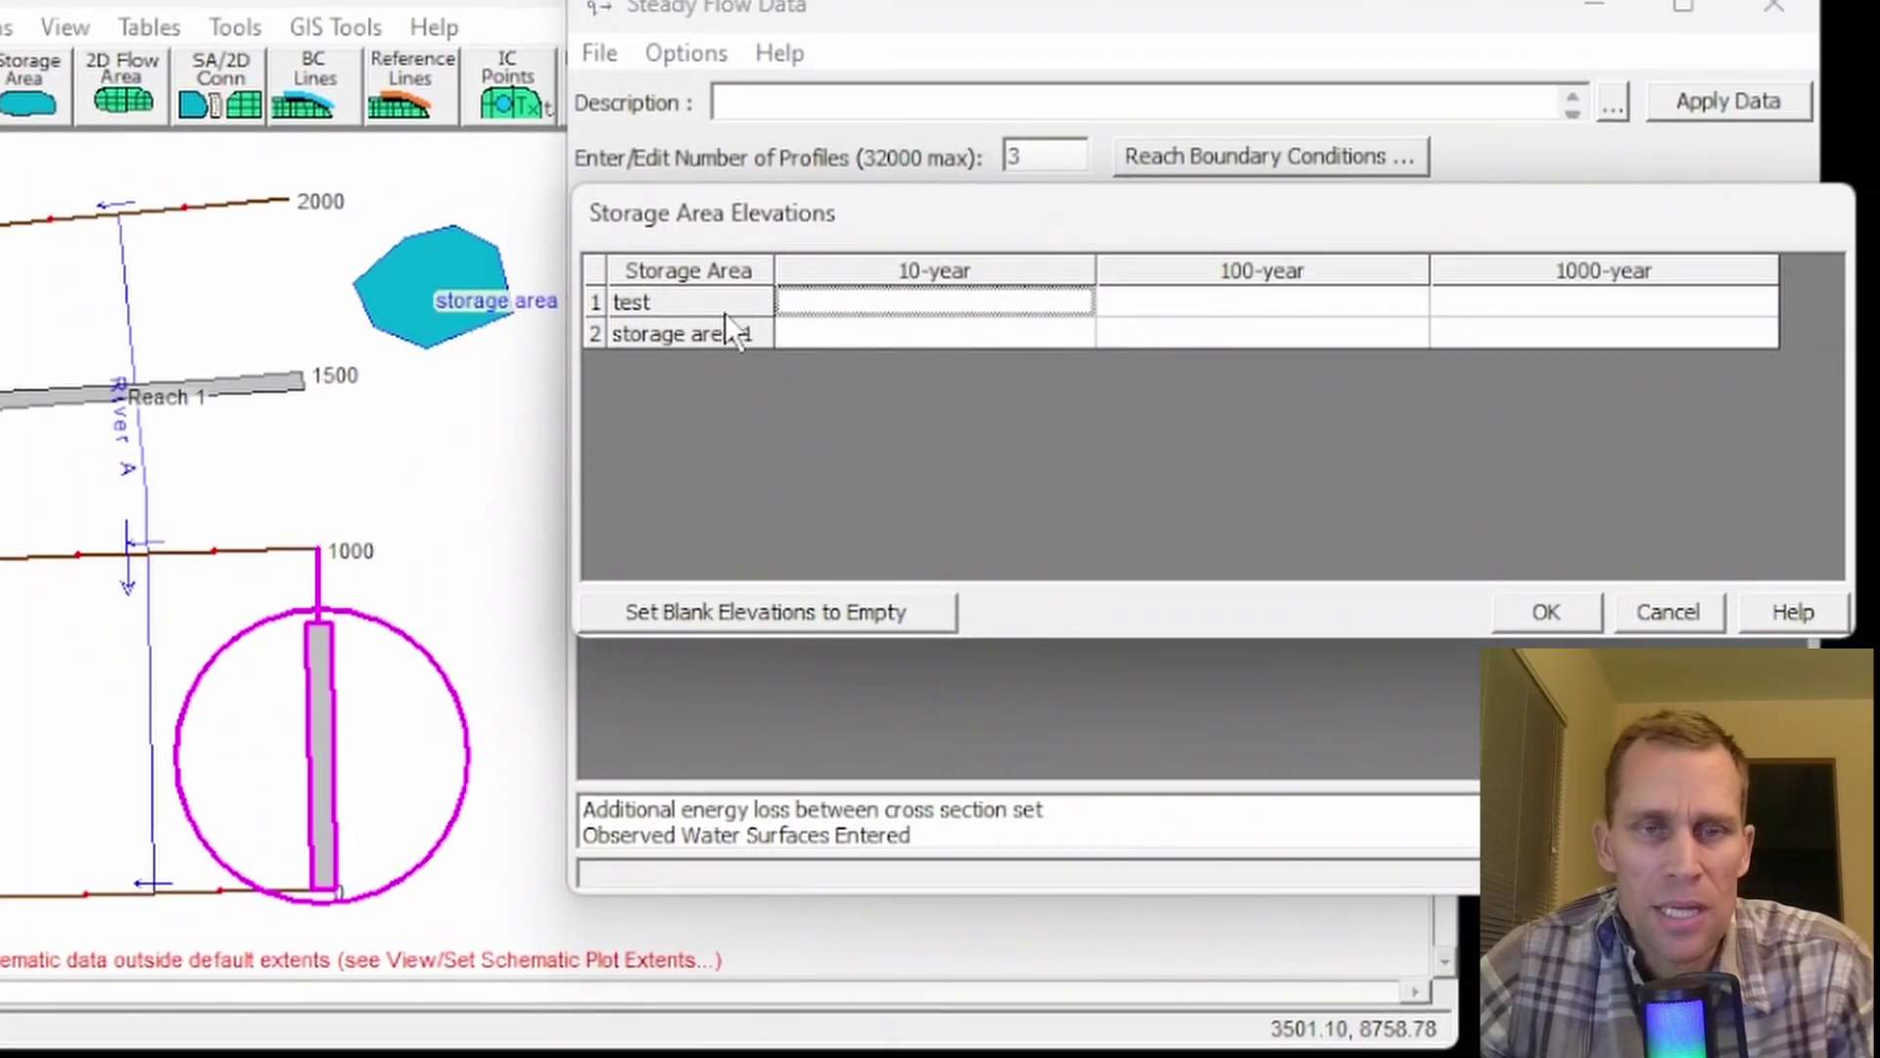
{"action": "left_click", "coordinate": [929, 371]}
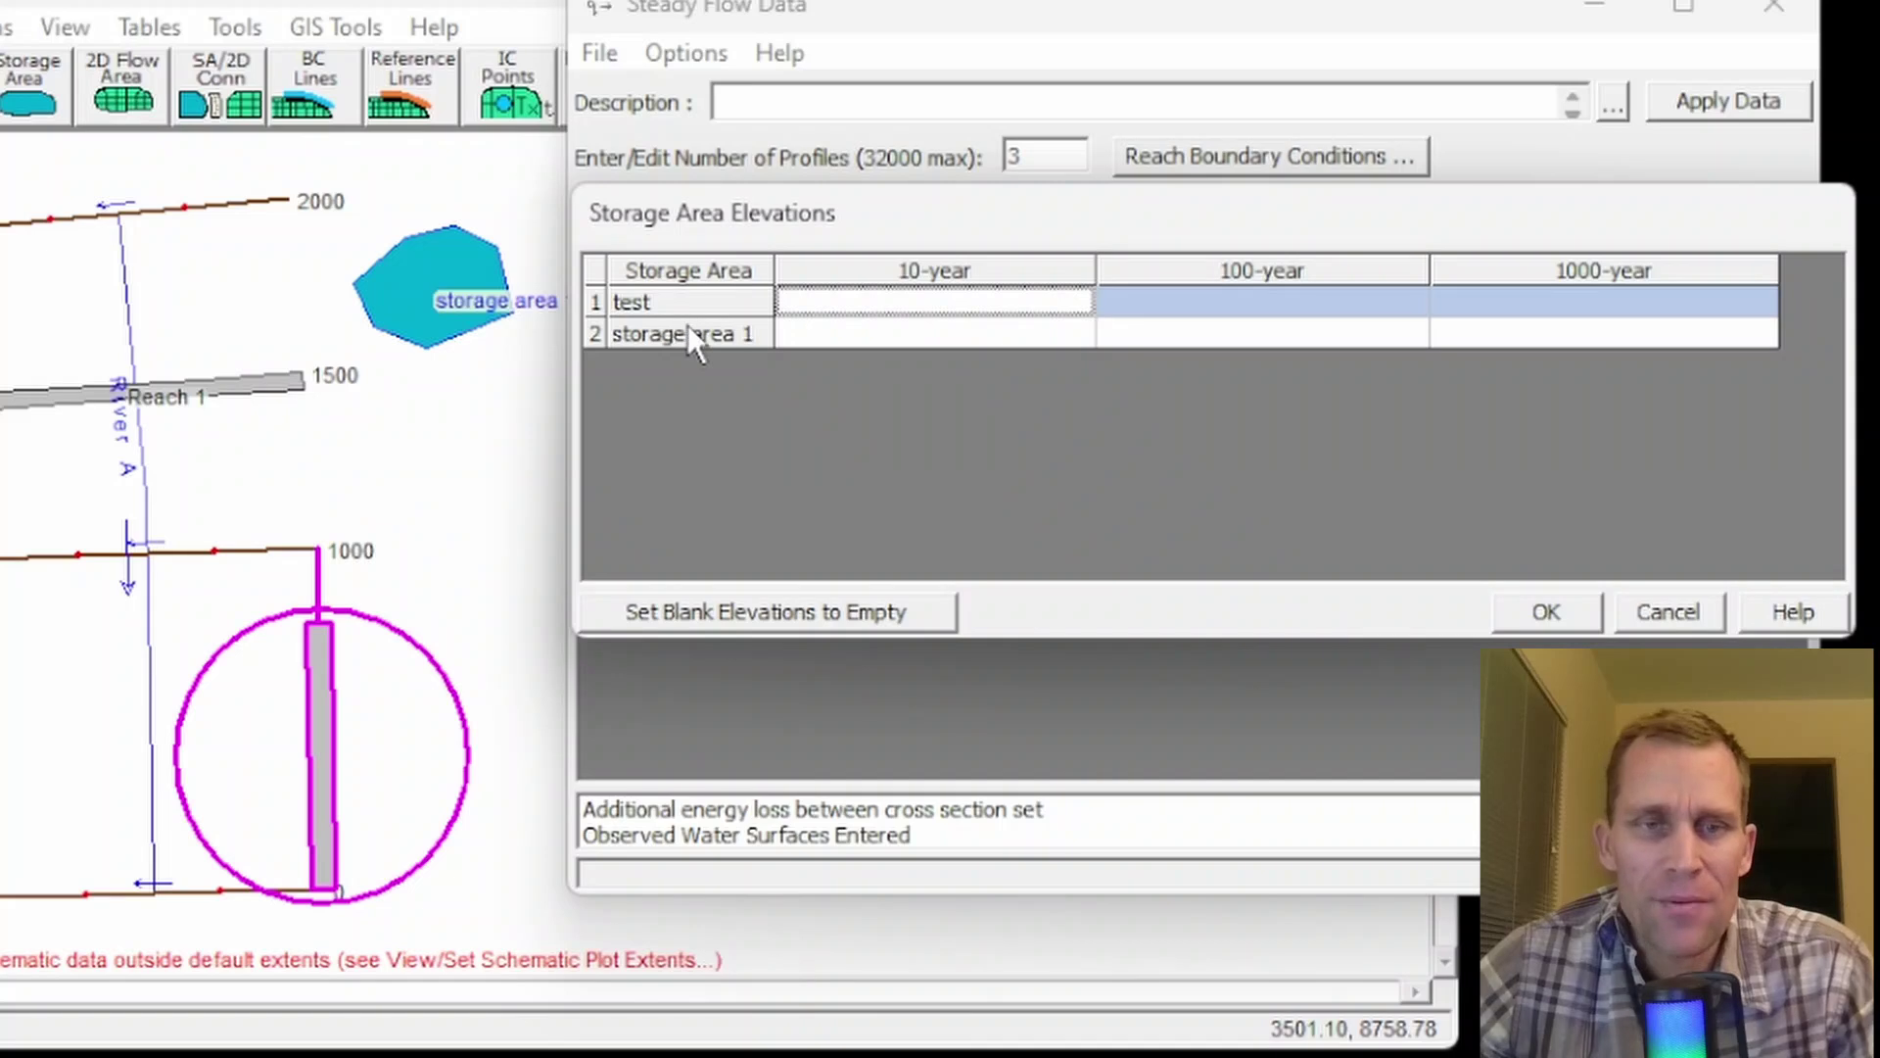
{"action": "left_click", "coordinate": [680, 337]}
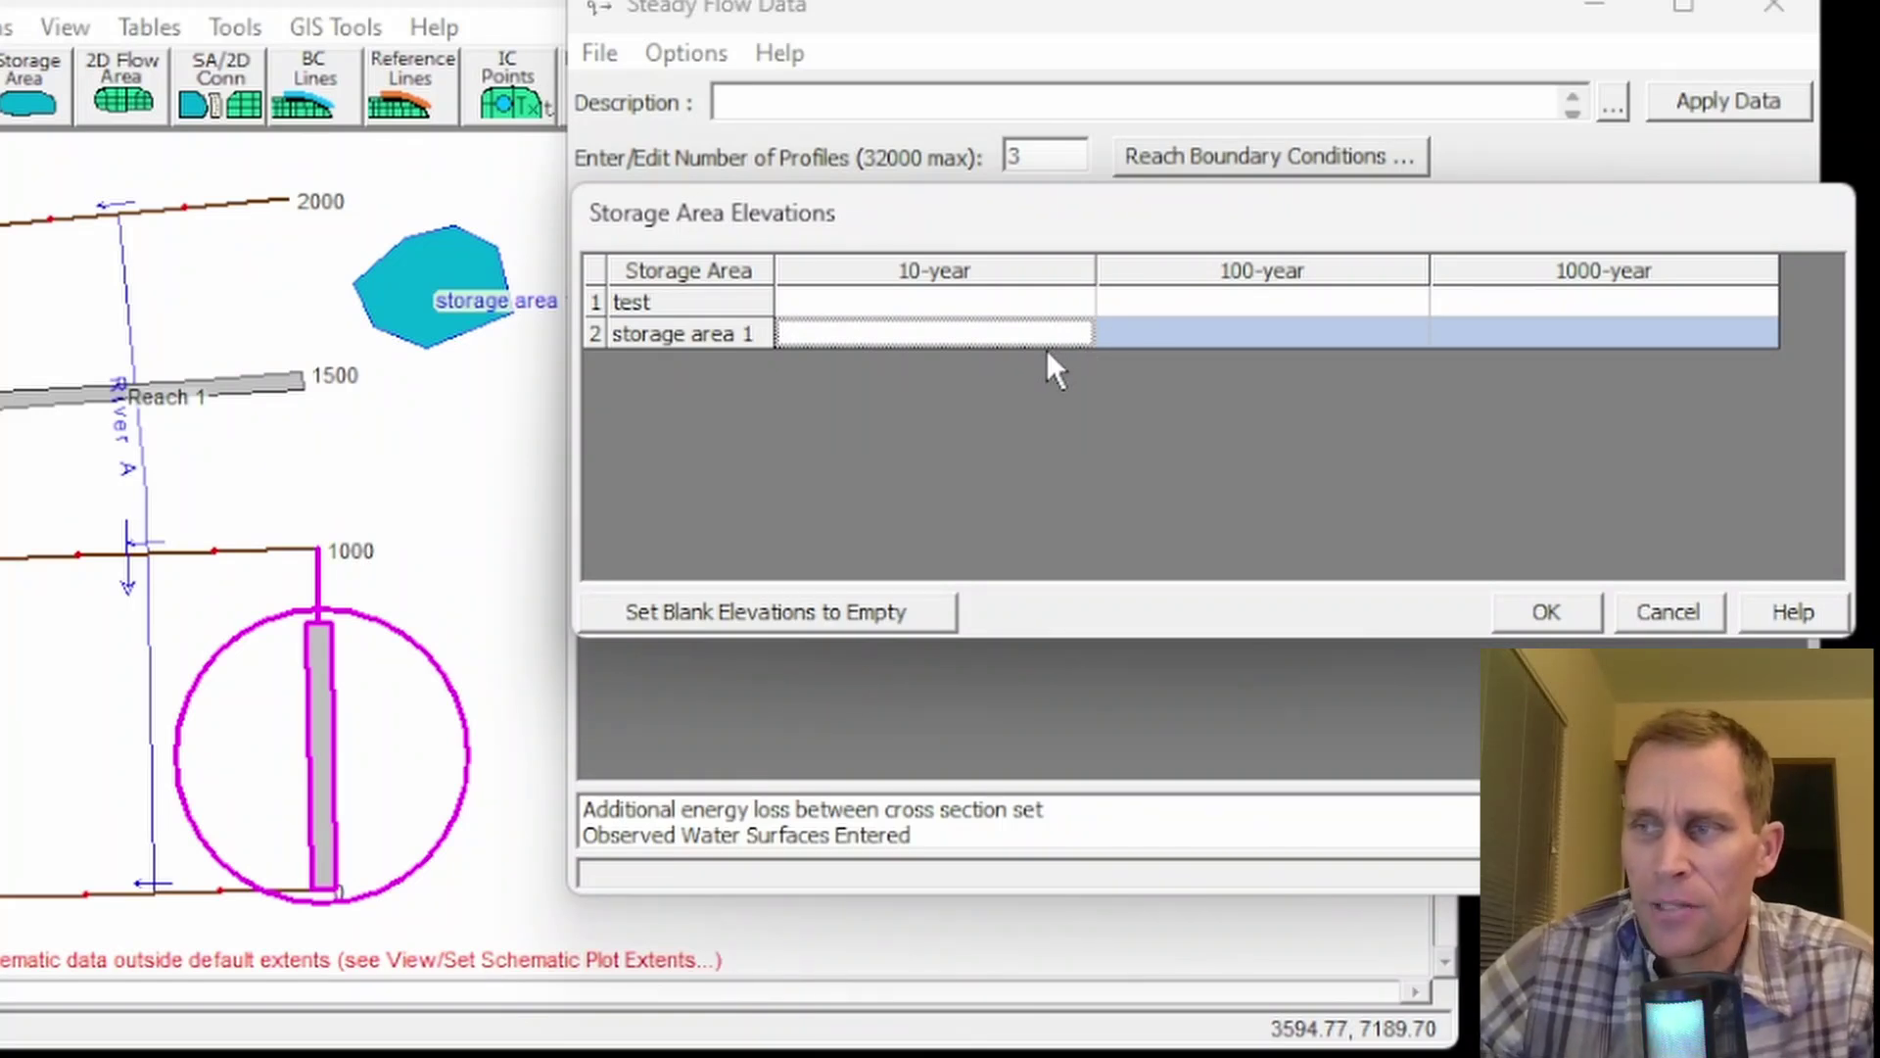
{"action": "left_click", "coordinate": [936, 332]}
{"action": "left_click", "coordinate": [1165, 333]}
{"action": "left_click", "coordinate": [931, 334]}
{"action": "left_click", "coordinate": [1177, 332]}
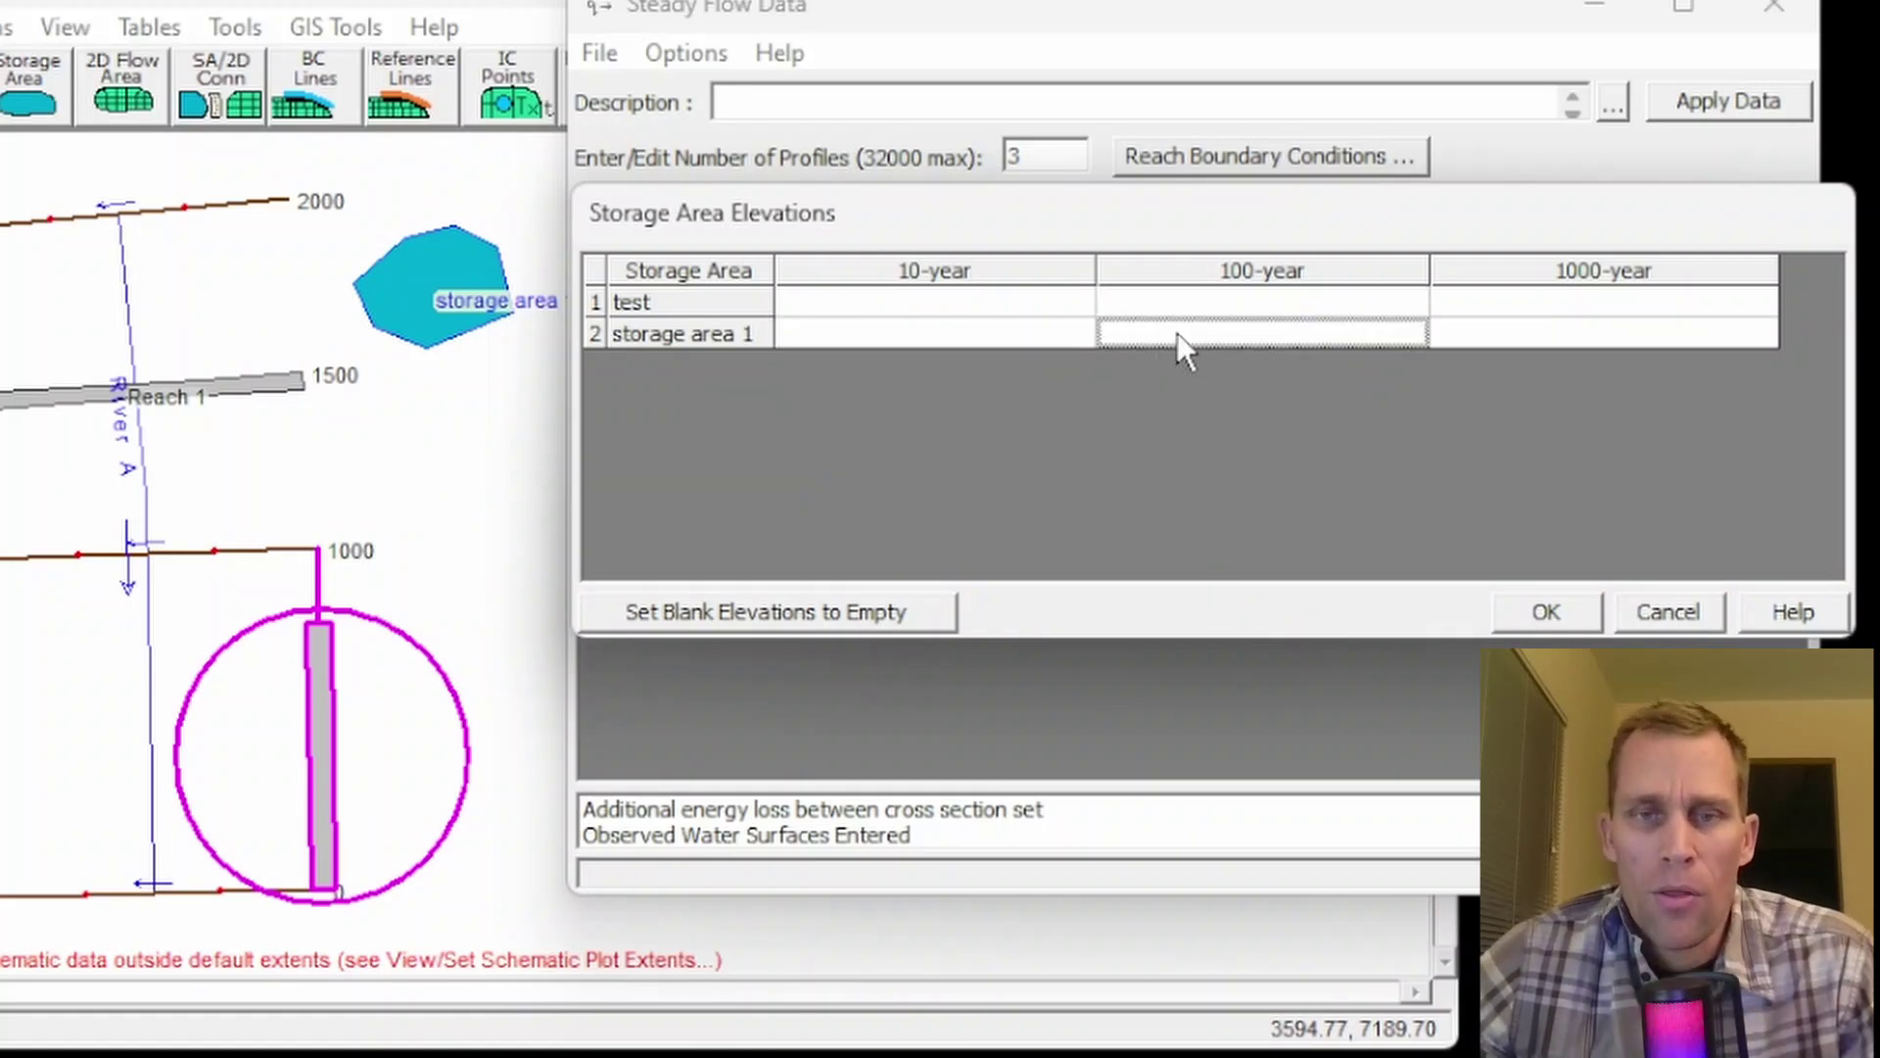
{"action": "left_click", "coordinate": [1518, 333]}
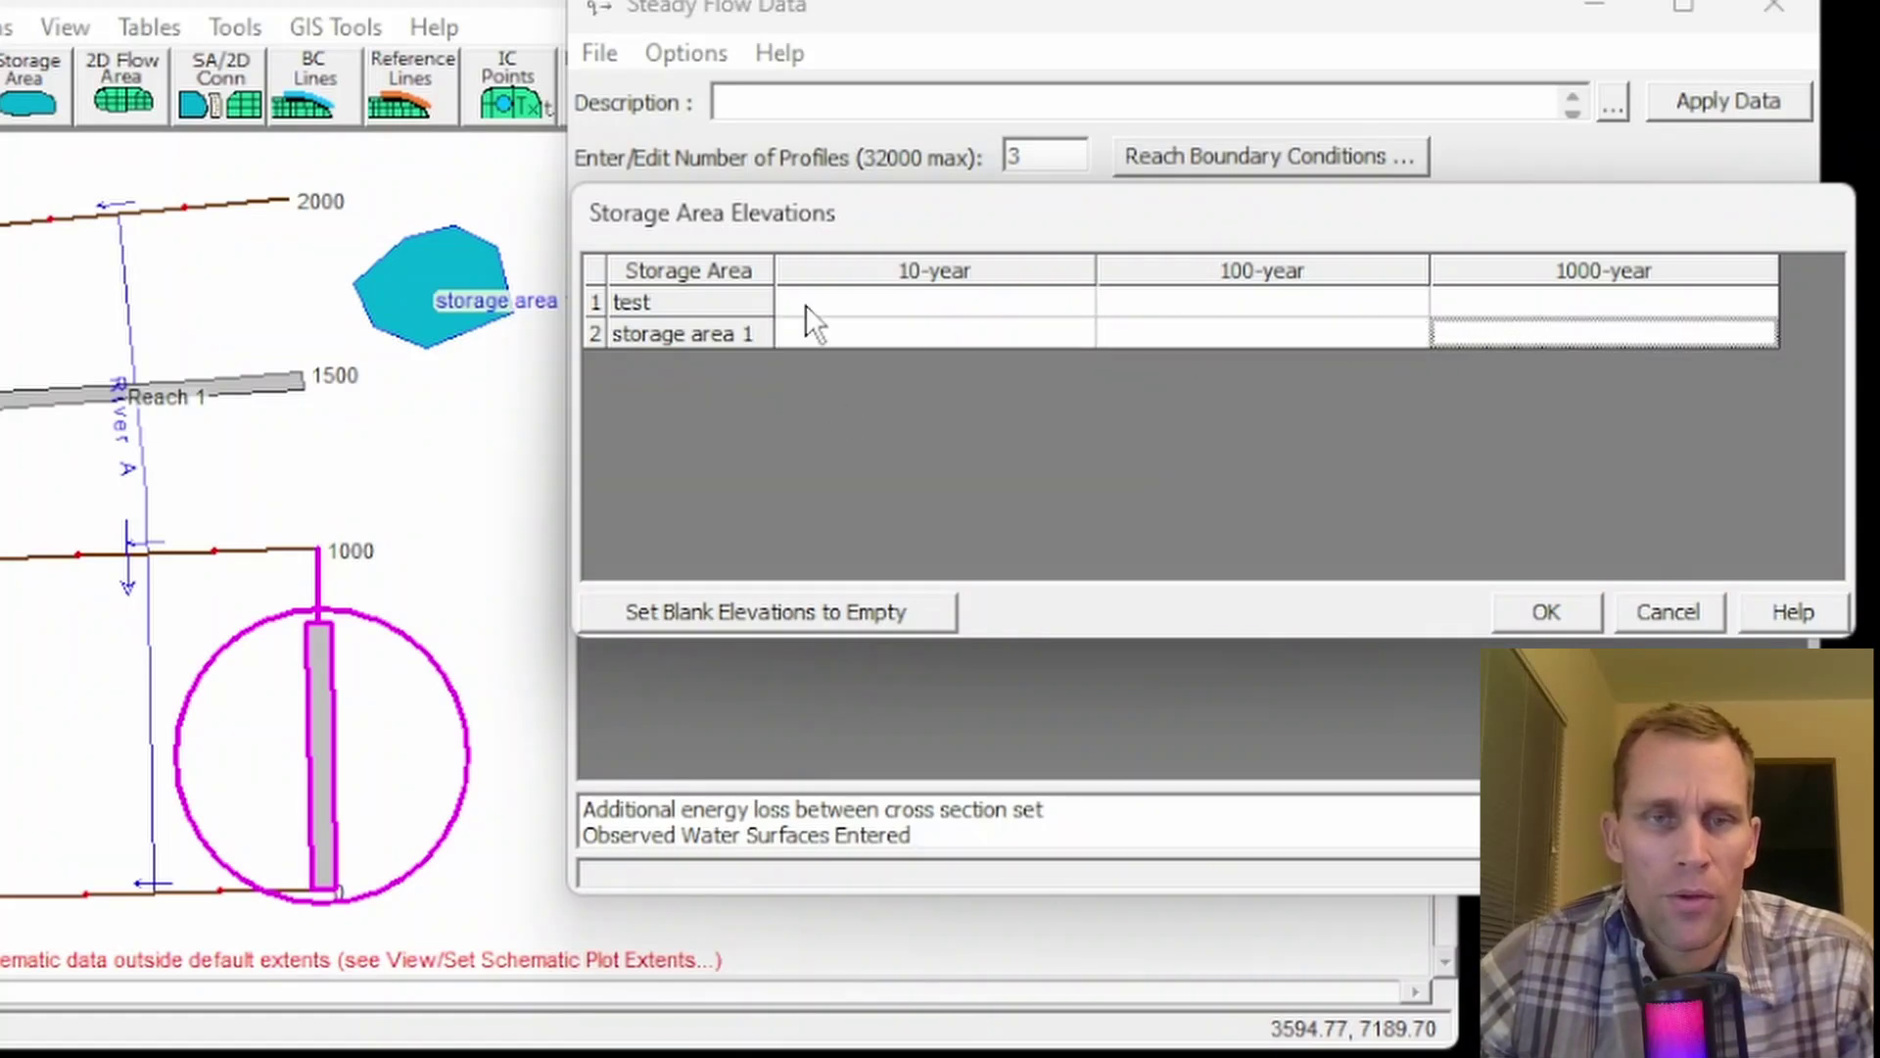
{"action": "left_click", "coordinate": [1560, 607]}
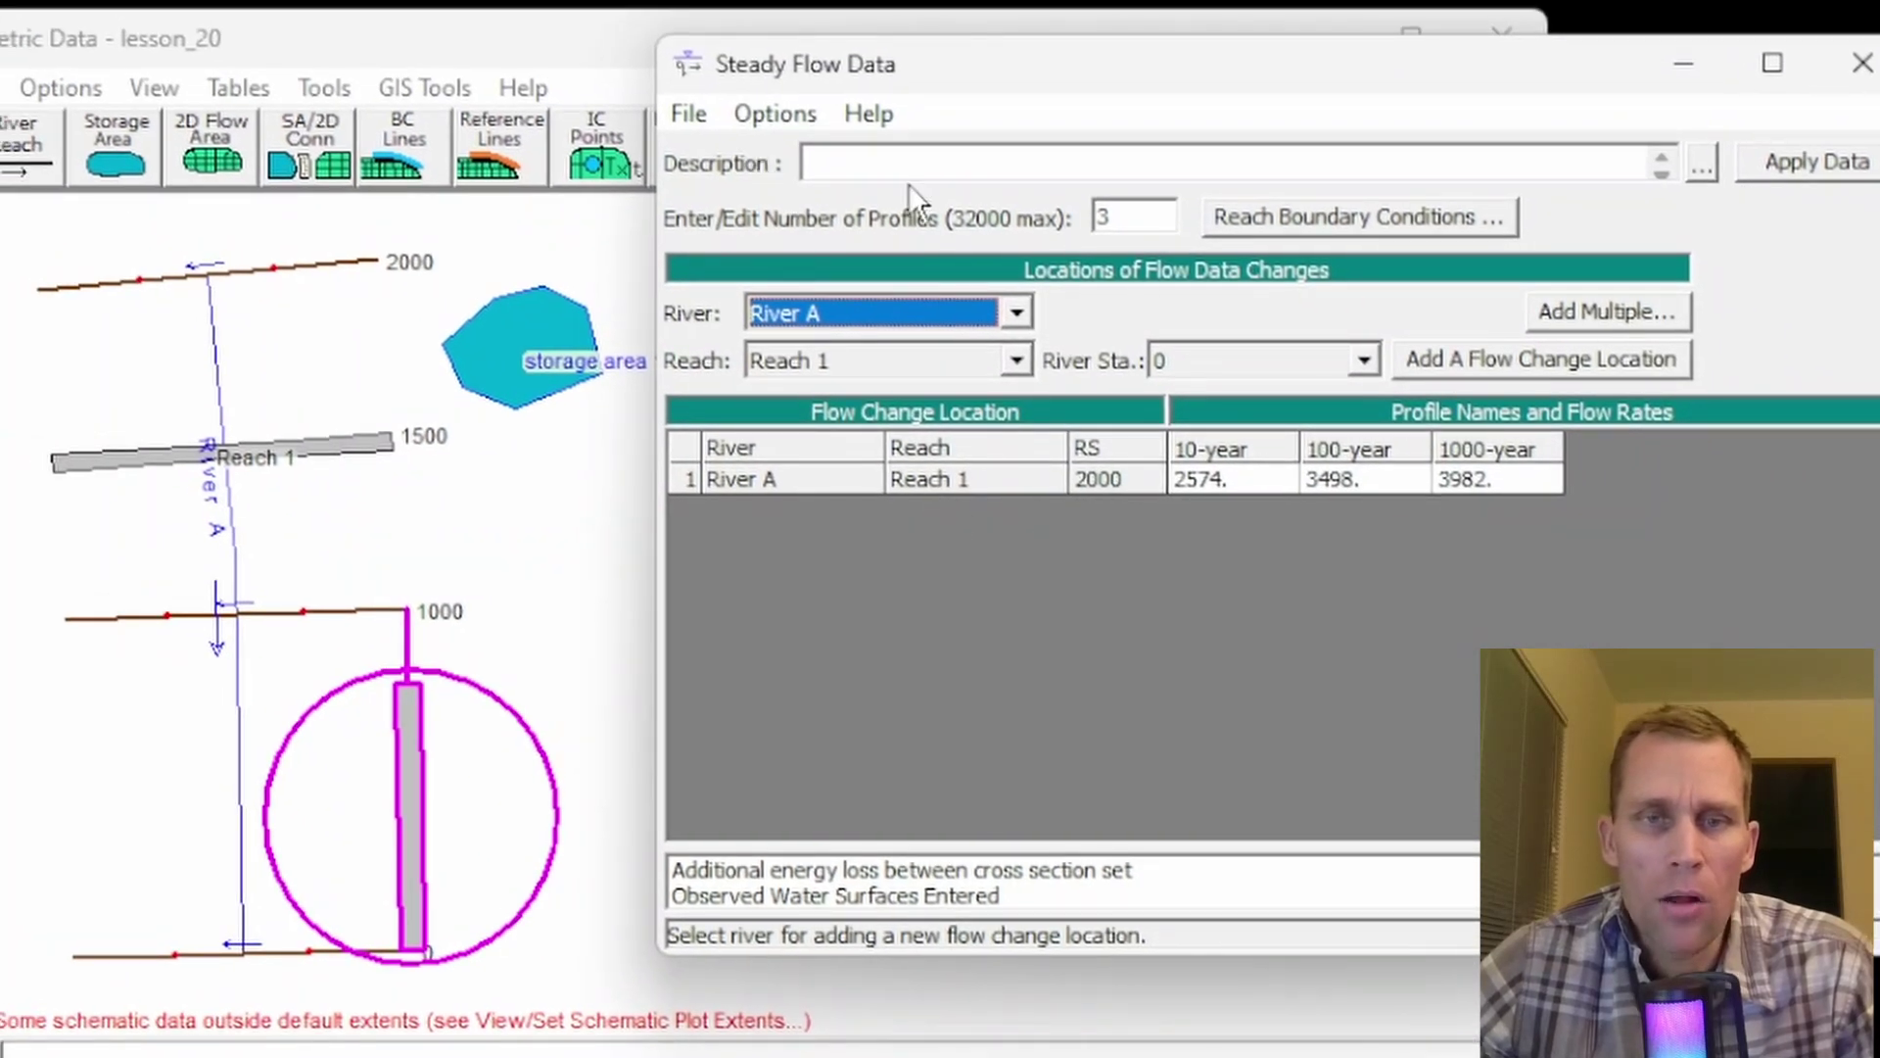
{"action": "left_click", "coordinate": [789, 114]}
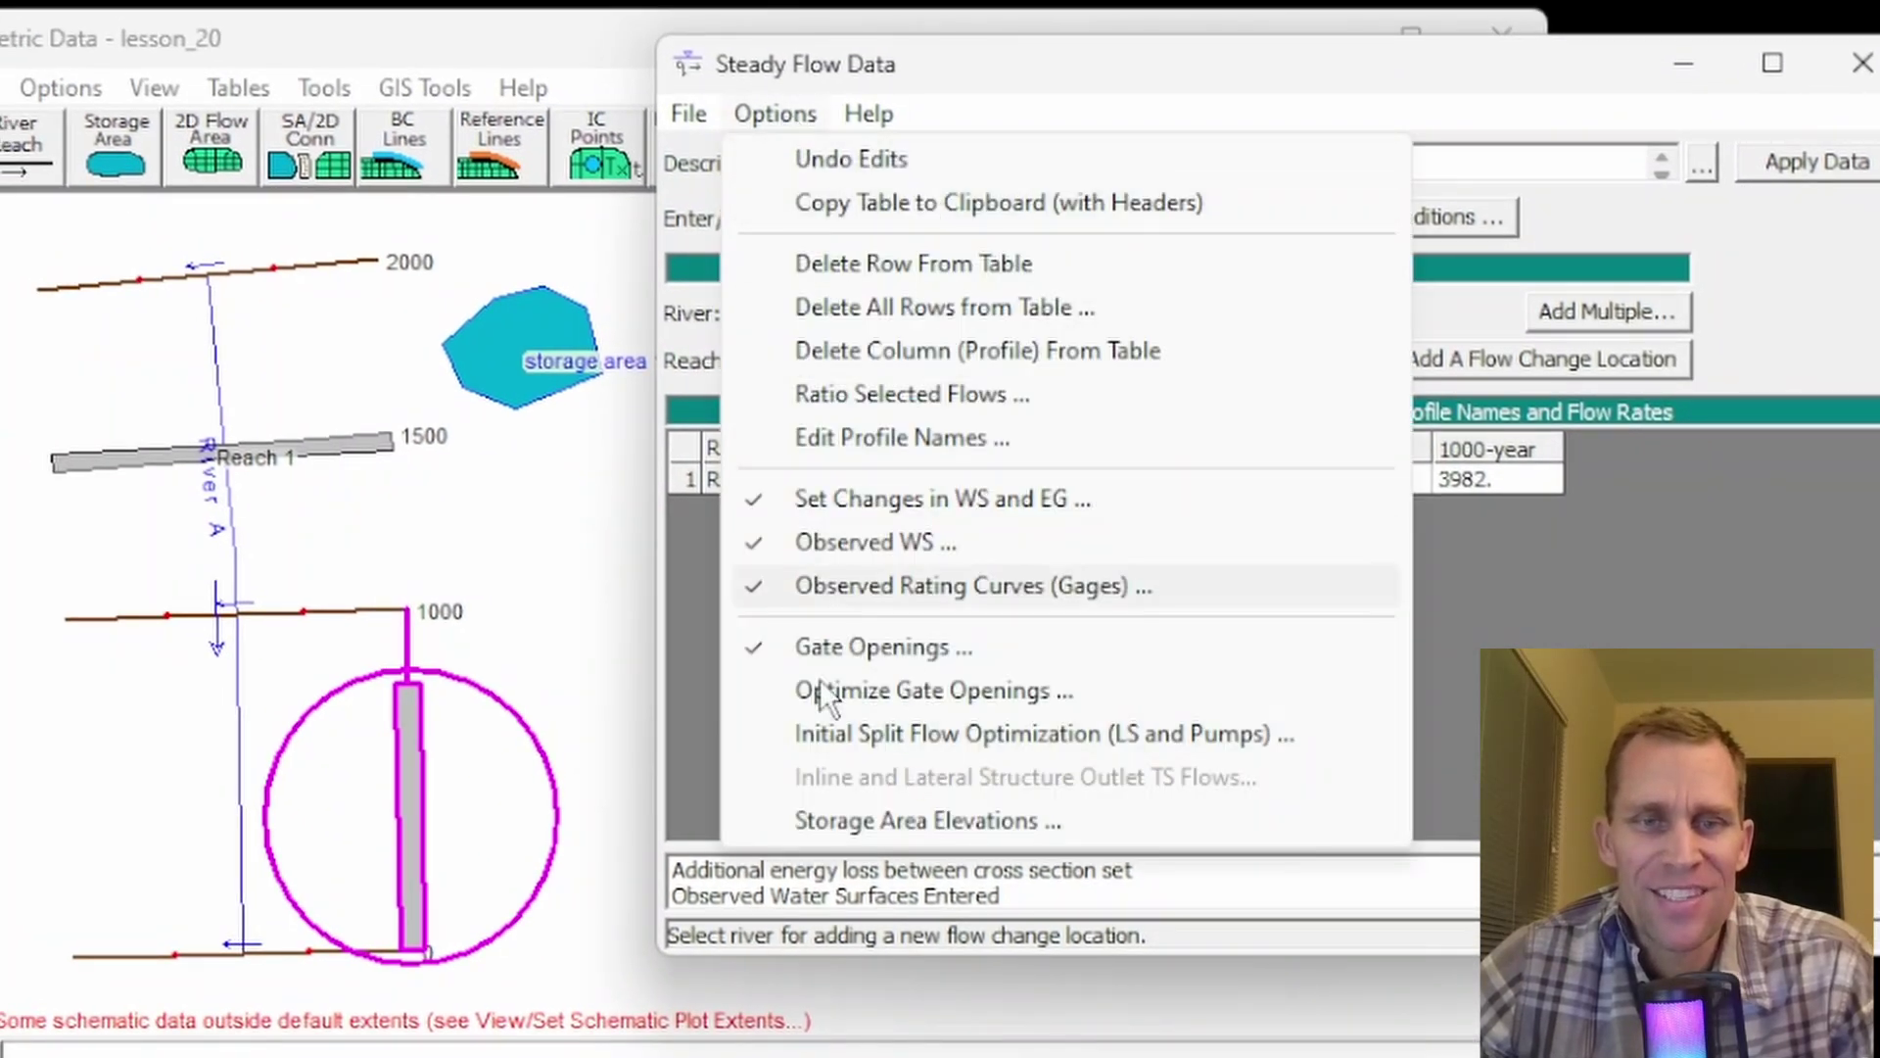
{"action": "left_click", "coordinate": [862, 157]}
{"action": "left_click_drag", "start_coordinate": [969, 66], "coordinate": [981, 64]}
{"action": "left_click", "coordinate": [807, 112]}
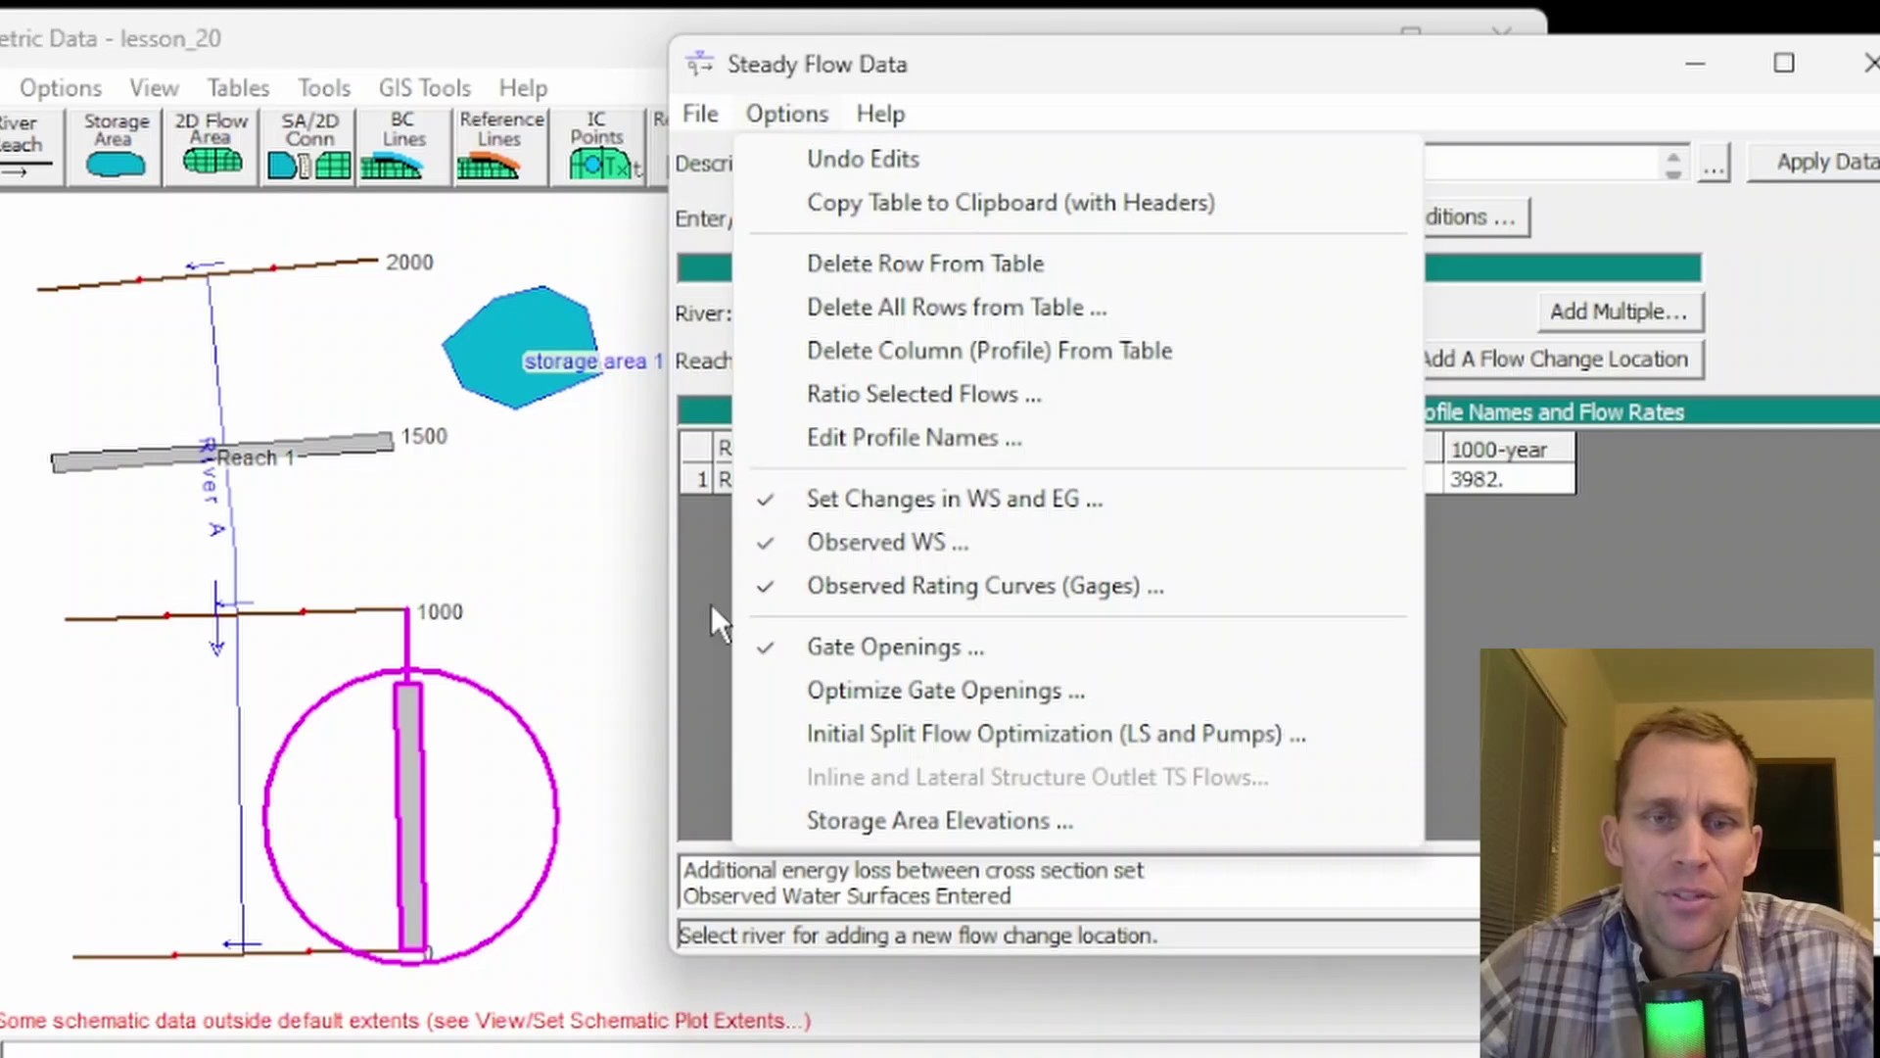
{"action": "left_click", "coordinate": [864, 157]}
{"action": "left_click", "coordinate": [788, 113]}
{"action": "left_click", "coordinate": [862, 159]}
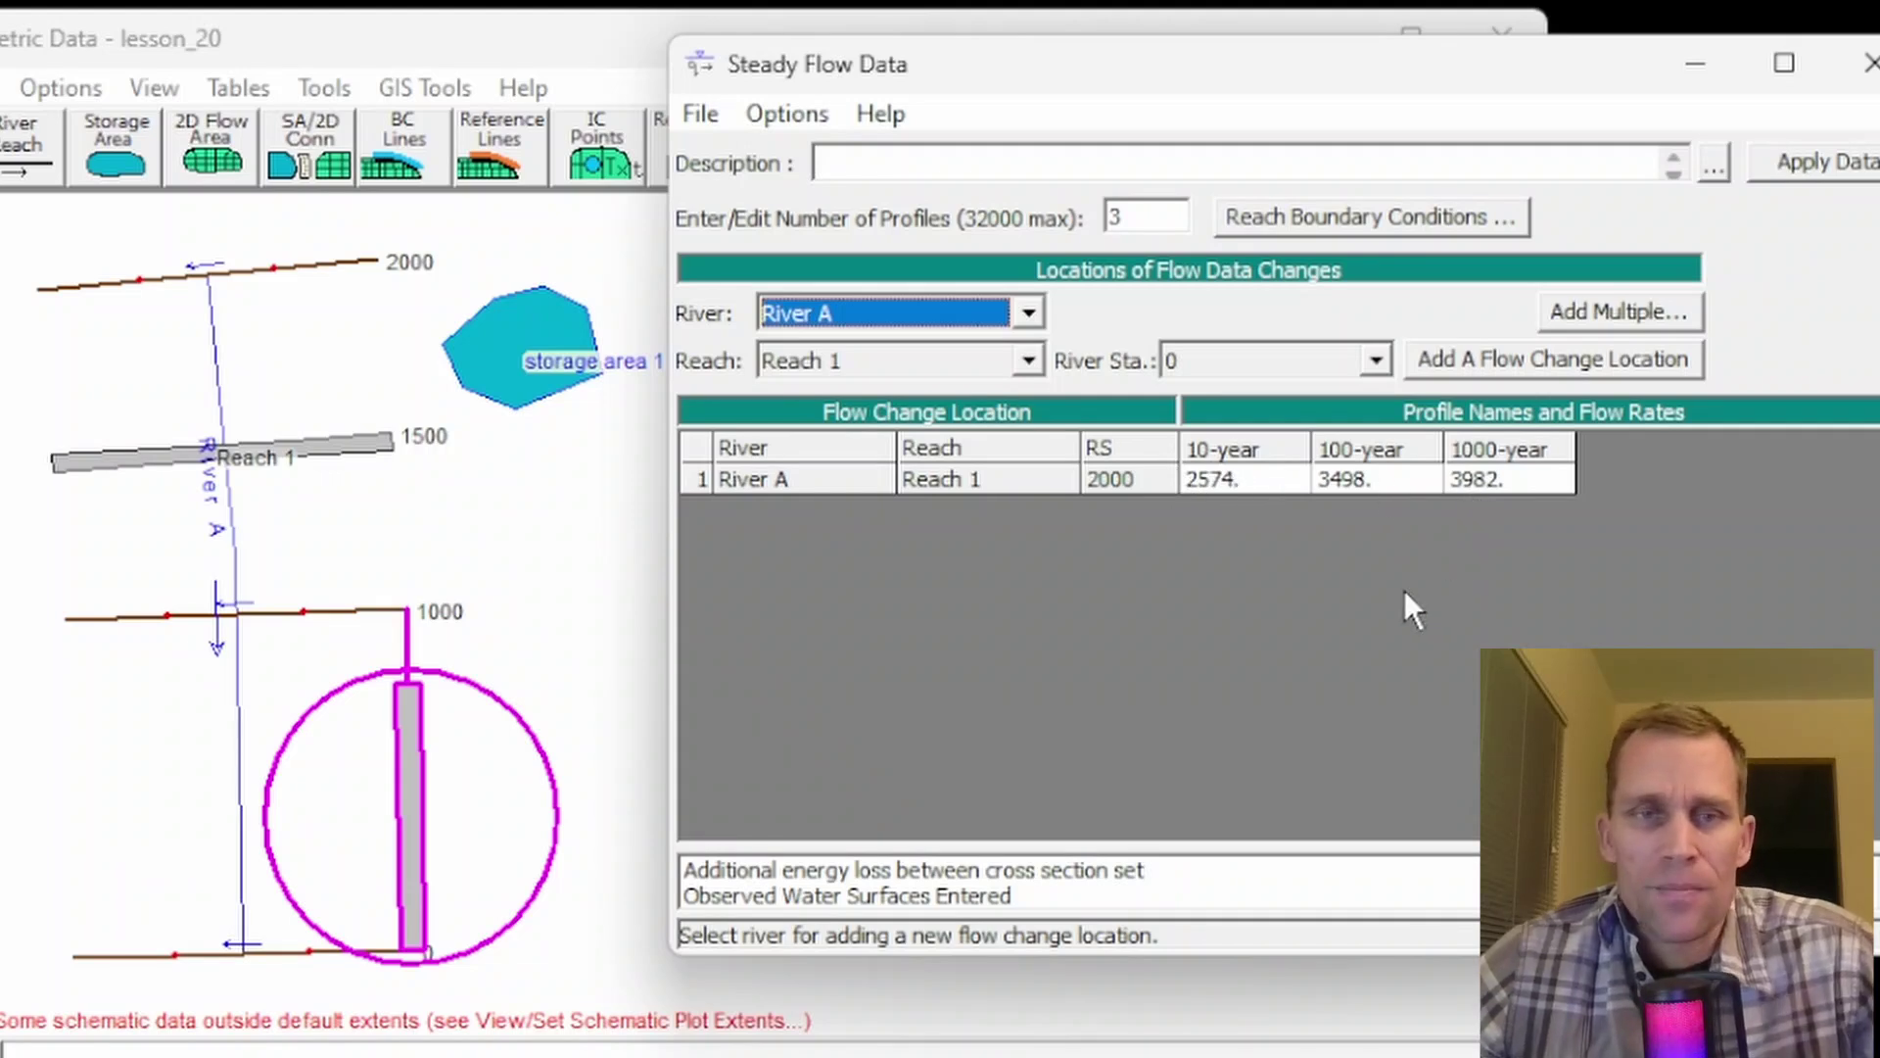
{"action": "mouse_move", "coordinate": [1203, 72]}
{"action": "left_mouse_down"}
{"action": "mouse_move", "coordinate": [1222, 70]}
{"action": "mouse_move", "coordinate": [1187, 74]}
{"action": "left_mouse_up"}
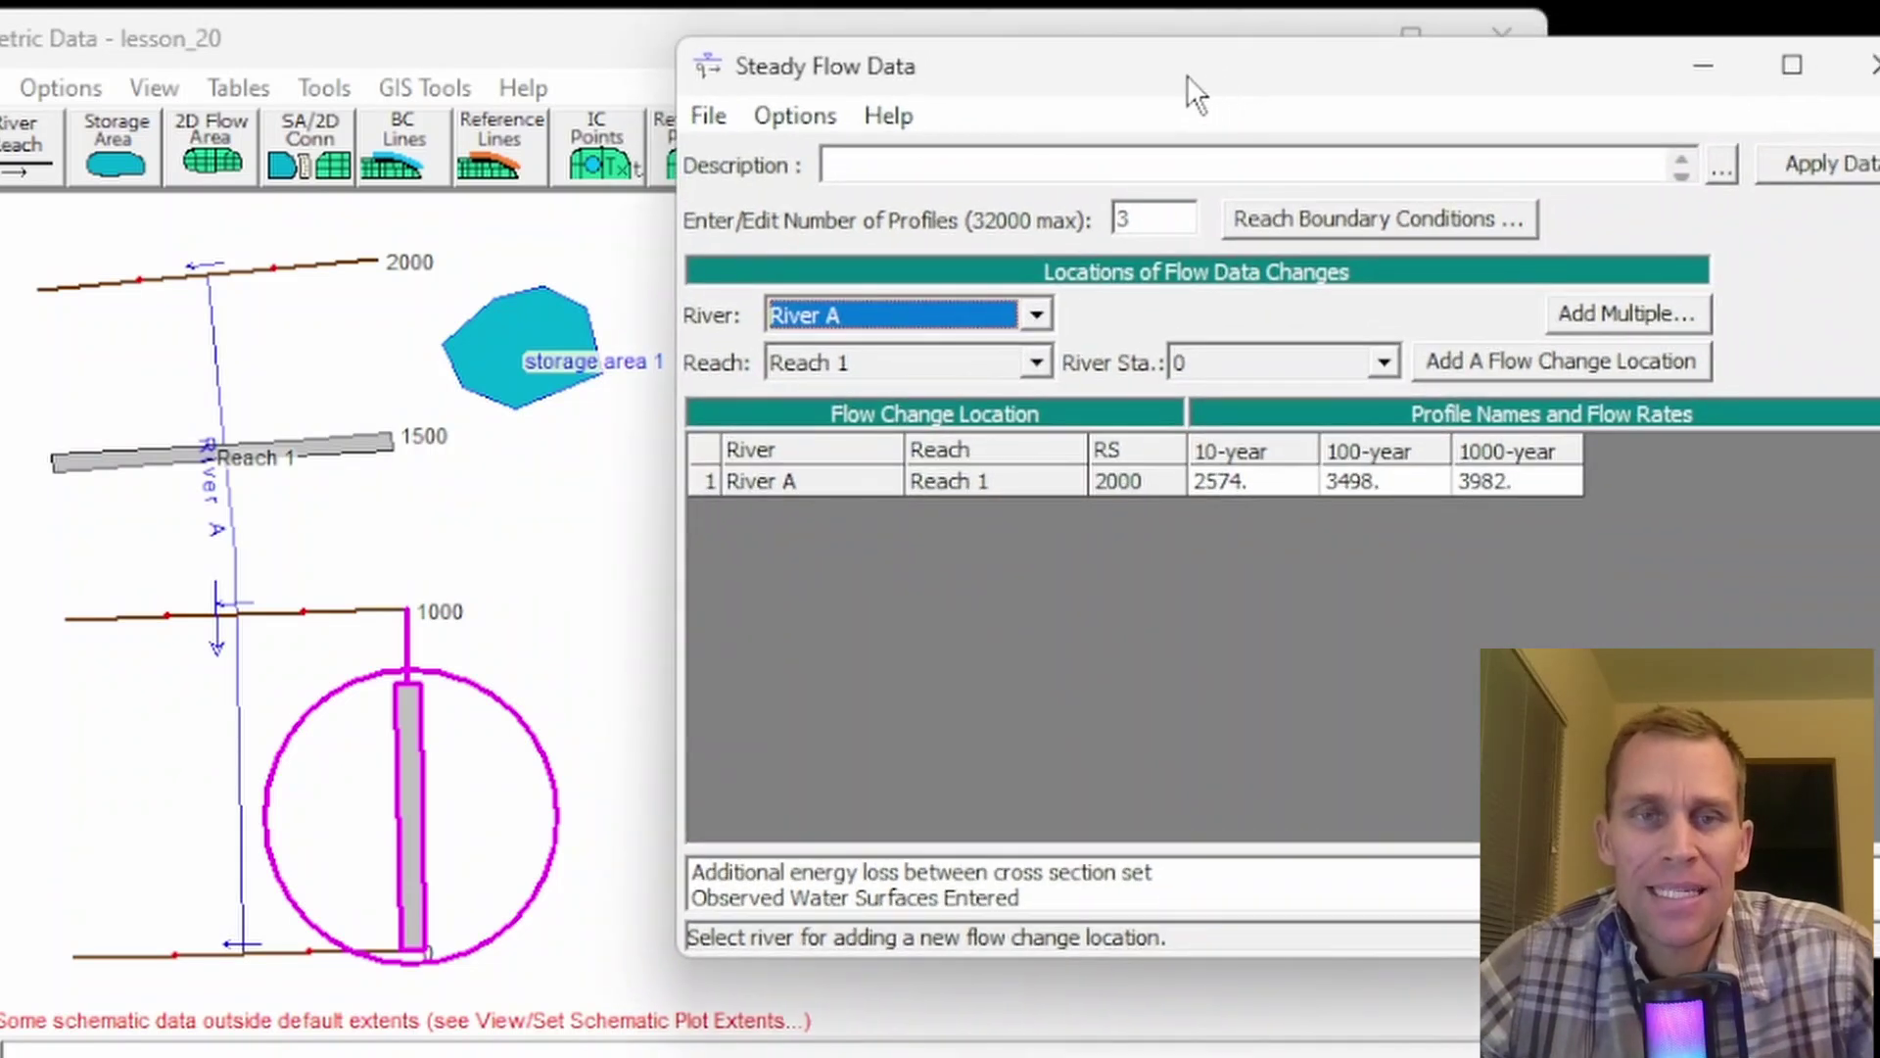